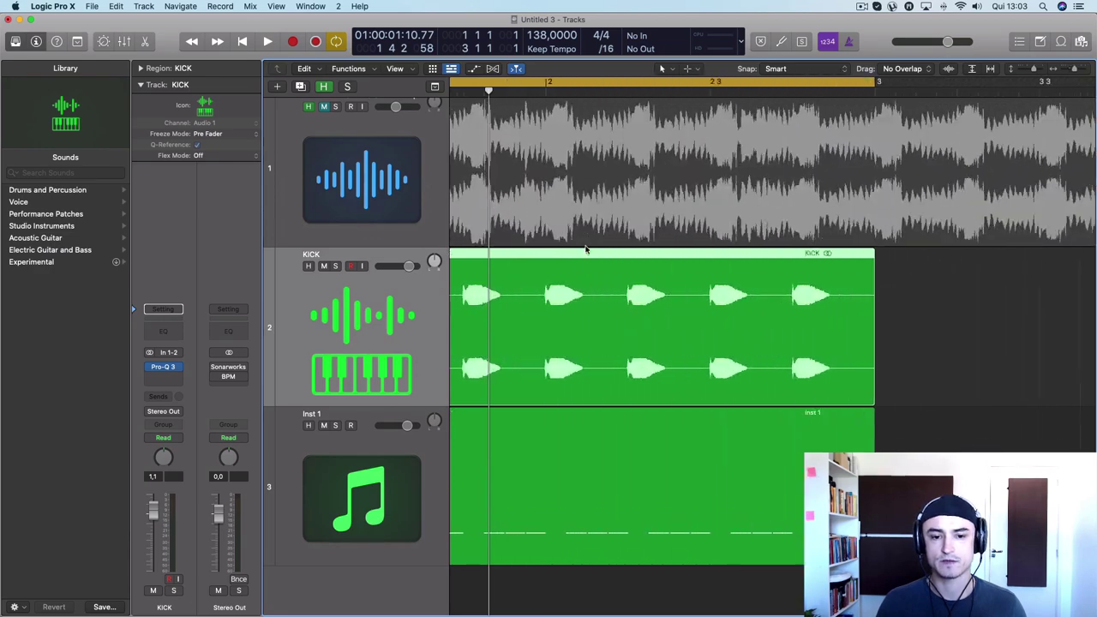
# Mute the Inst 1 track and play back the KICK region on its own from the start
pyautogui.click(324, 426)
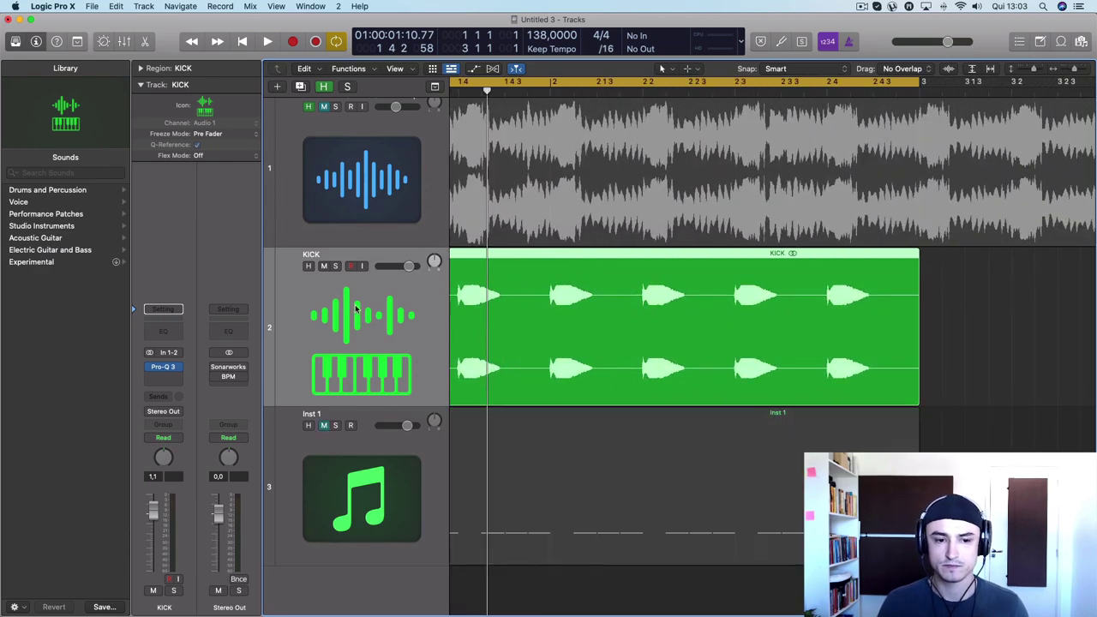
pyautogui.press('z')
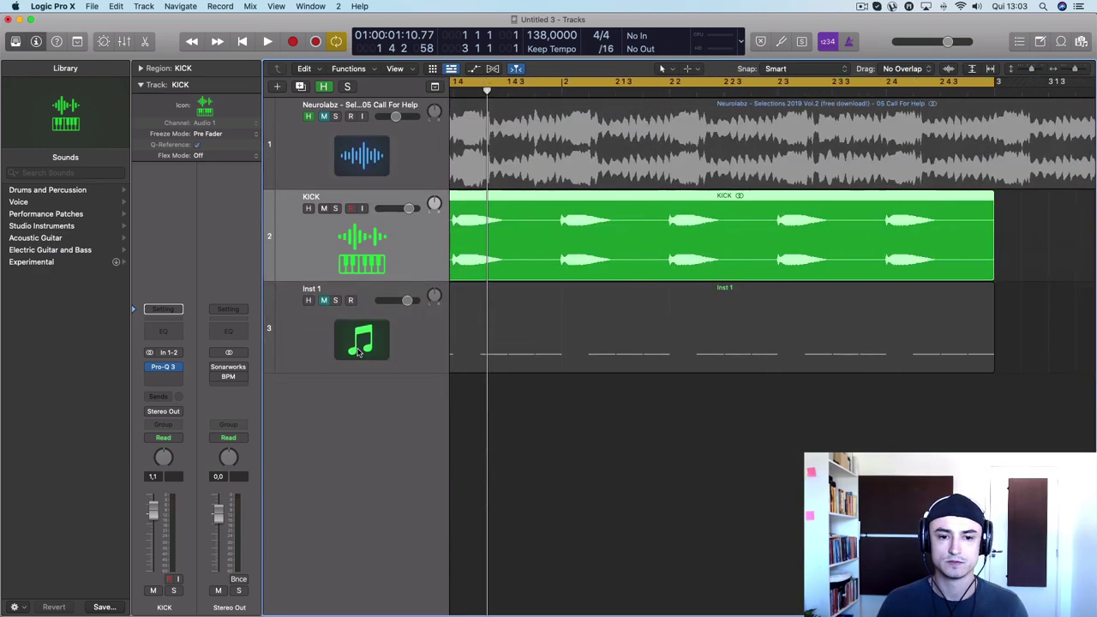
pyautogui.hscroll(-5, 616, 253)
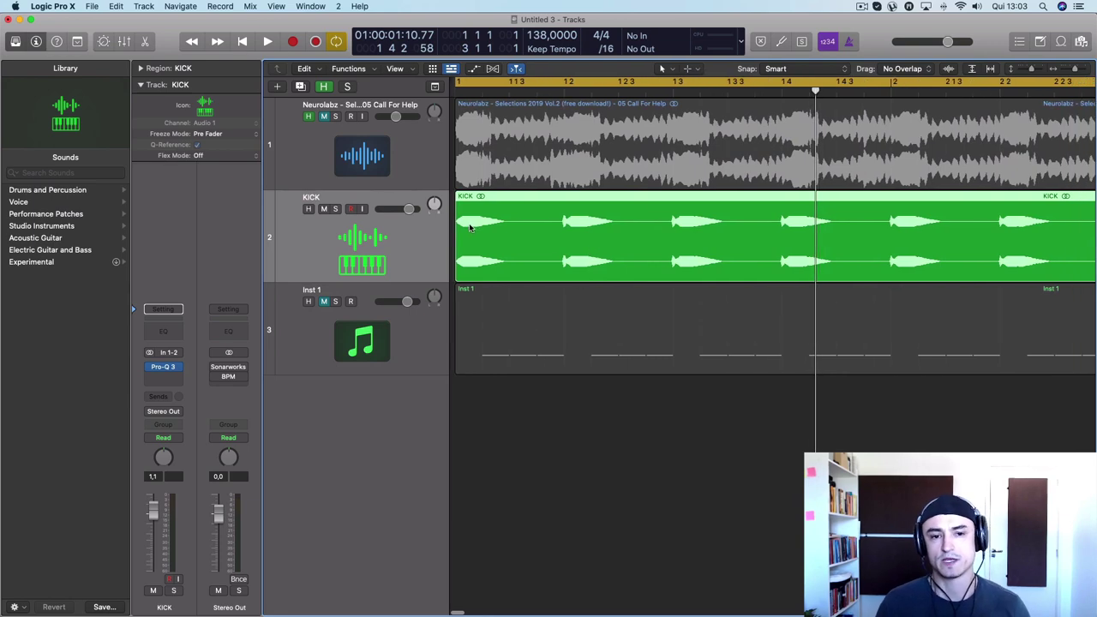
pyautogui.press('space')
pyautogui.press('super+Left')
pyautogui.press('super+Left')
pyautogui.press('super+Left')
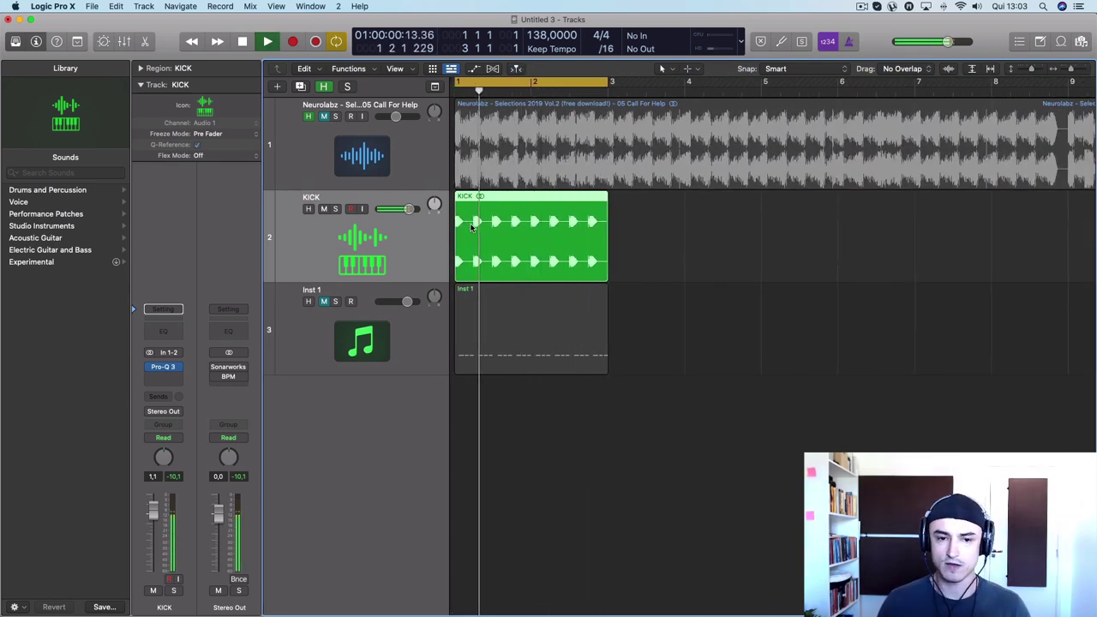
pyautogui.press('space')
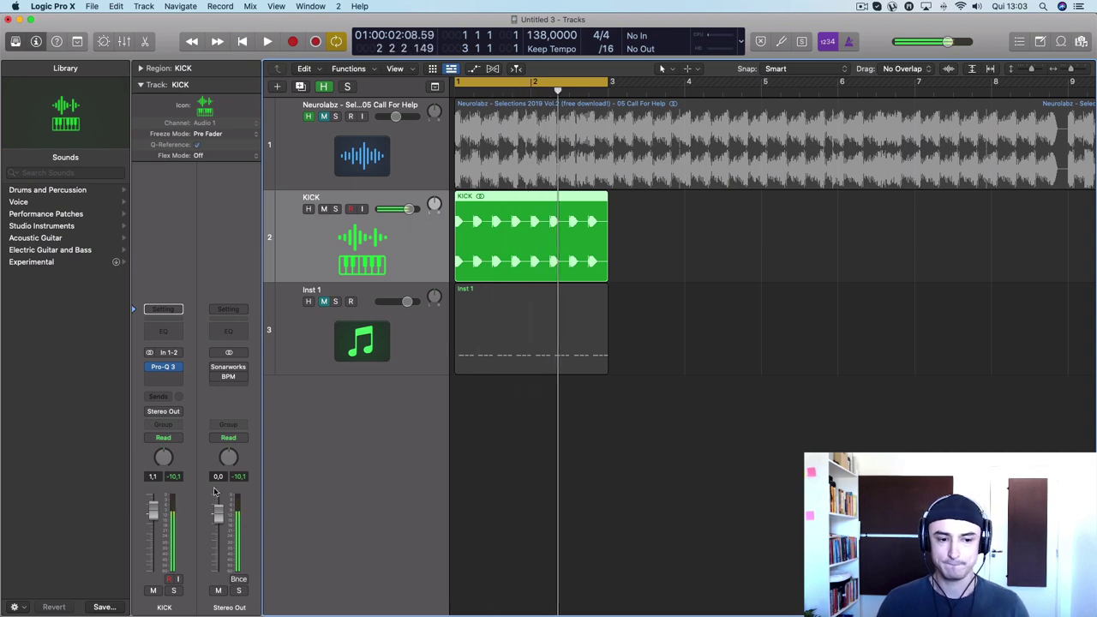
# During kick playback, adjust the mid bell cut in the KICK track's Pro-Q 3 to about 758 Hz and -3.78 dB
pyautogui.press('space')
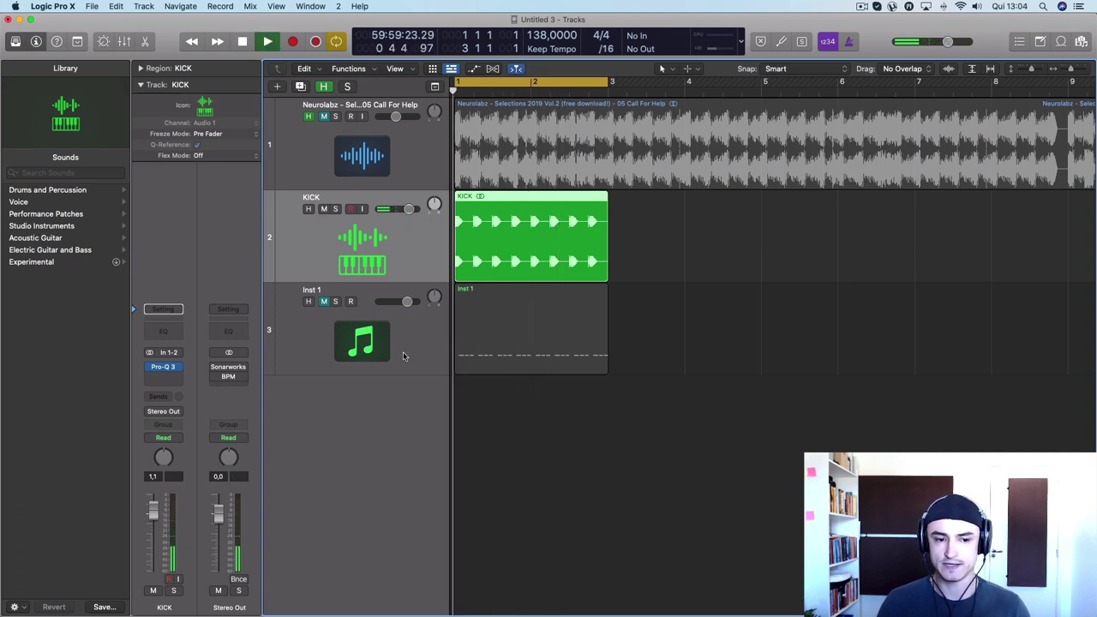
pyautogui.click(164, 367)
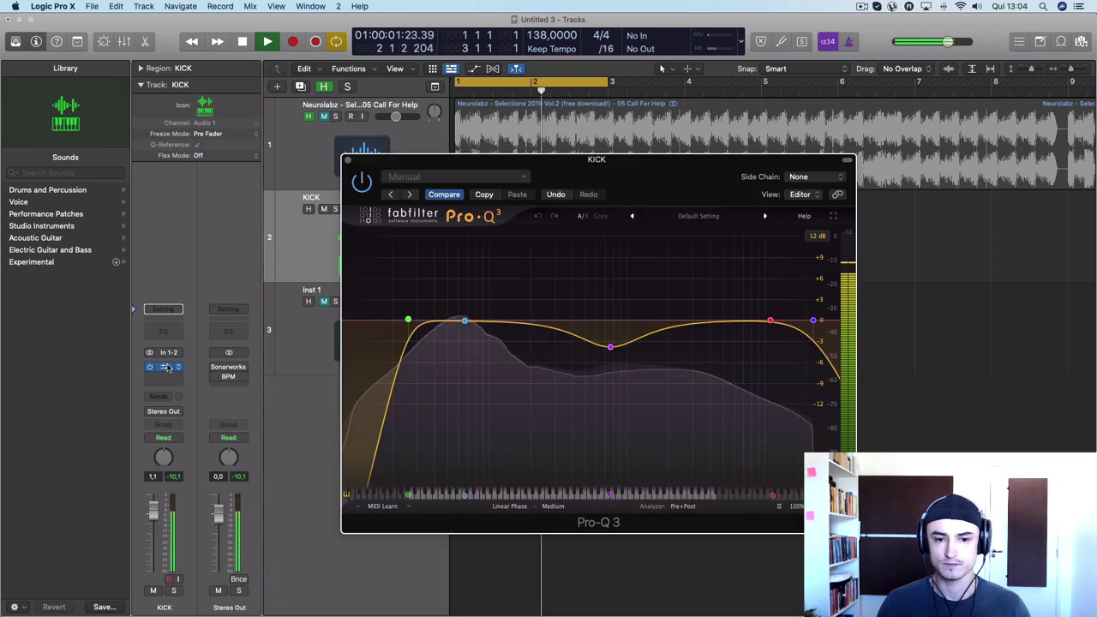
pyautogui.click(611, 348)
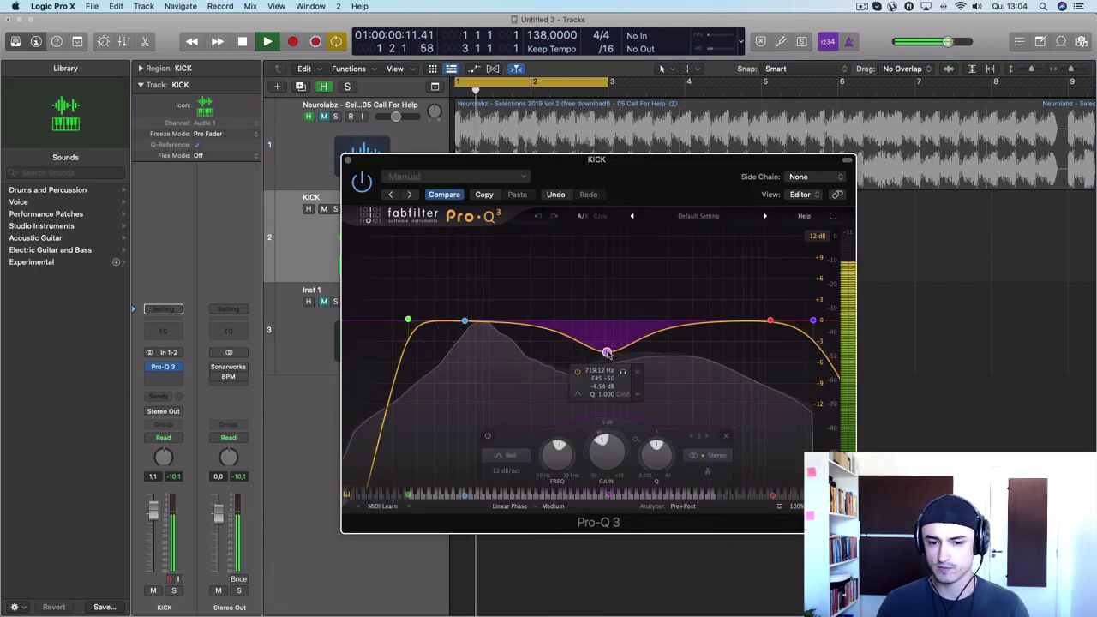
pyautogui.moveTo(611, 347); pyautogui.dragTo(610, 346)
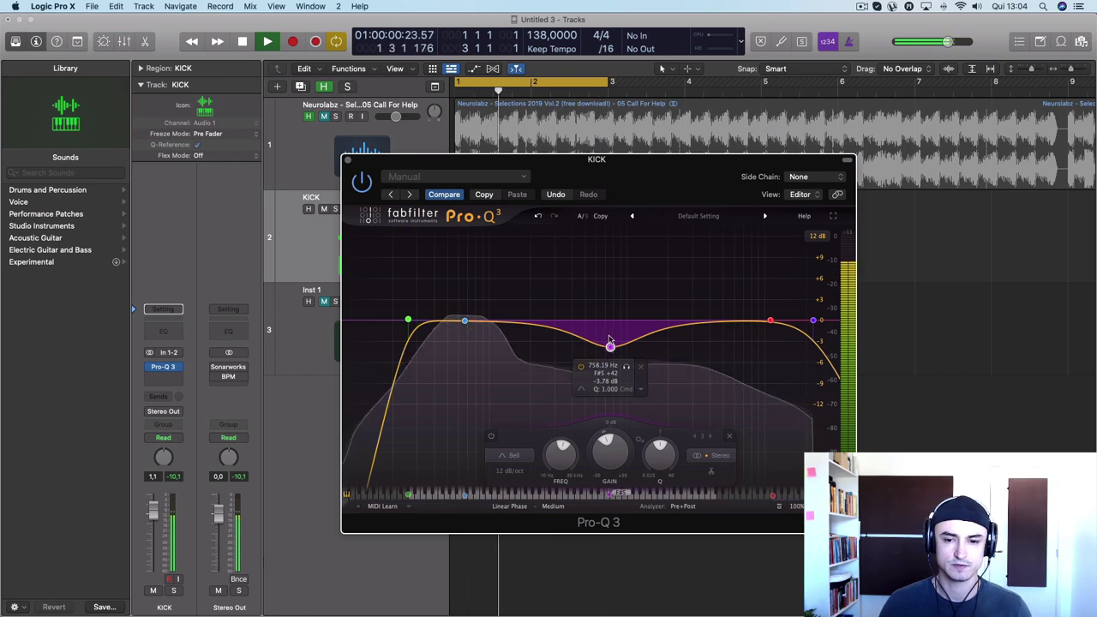
pyautogui.click(347, 160)
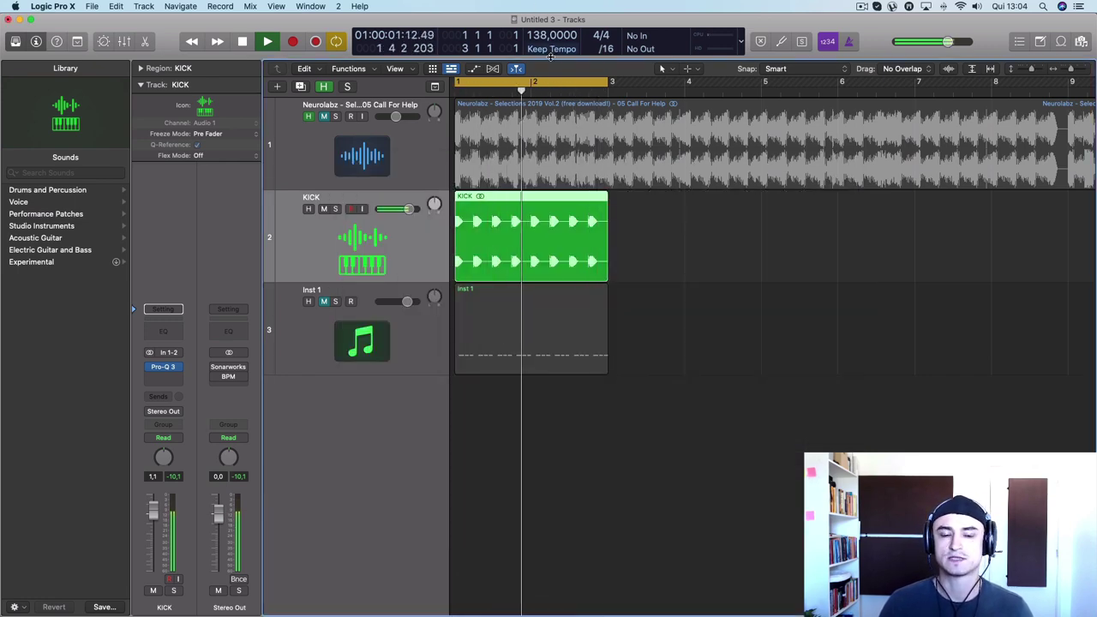
pyautogui.press('space')
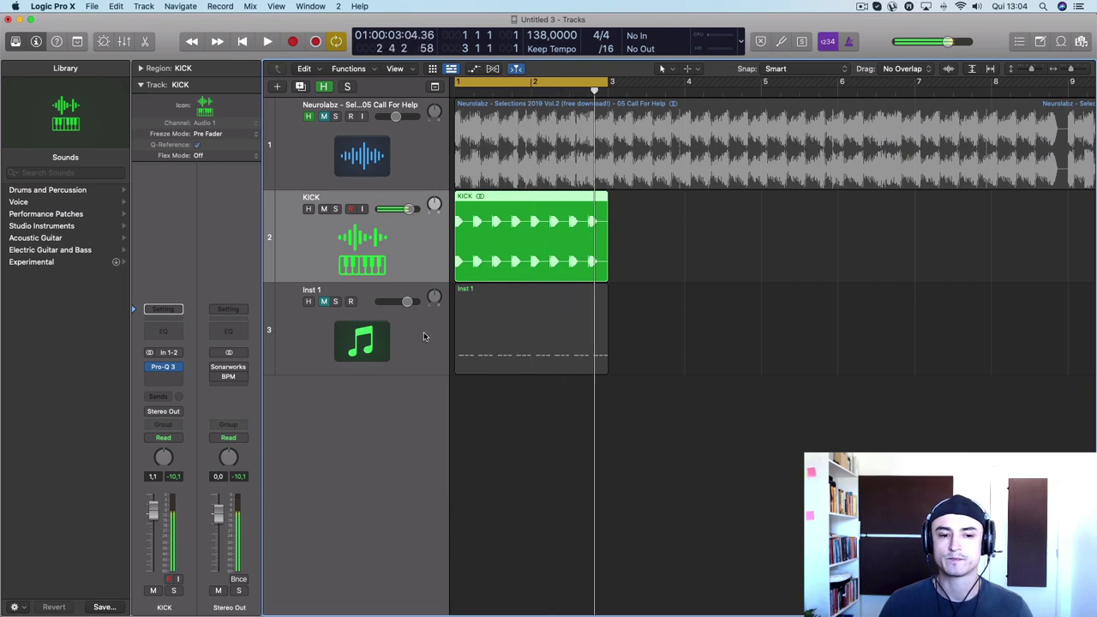
# Unmute the Inst 1 track and open its MIDI region in the Piano Roll to examine the bass notes
pyautogui.click(424, 331)
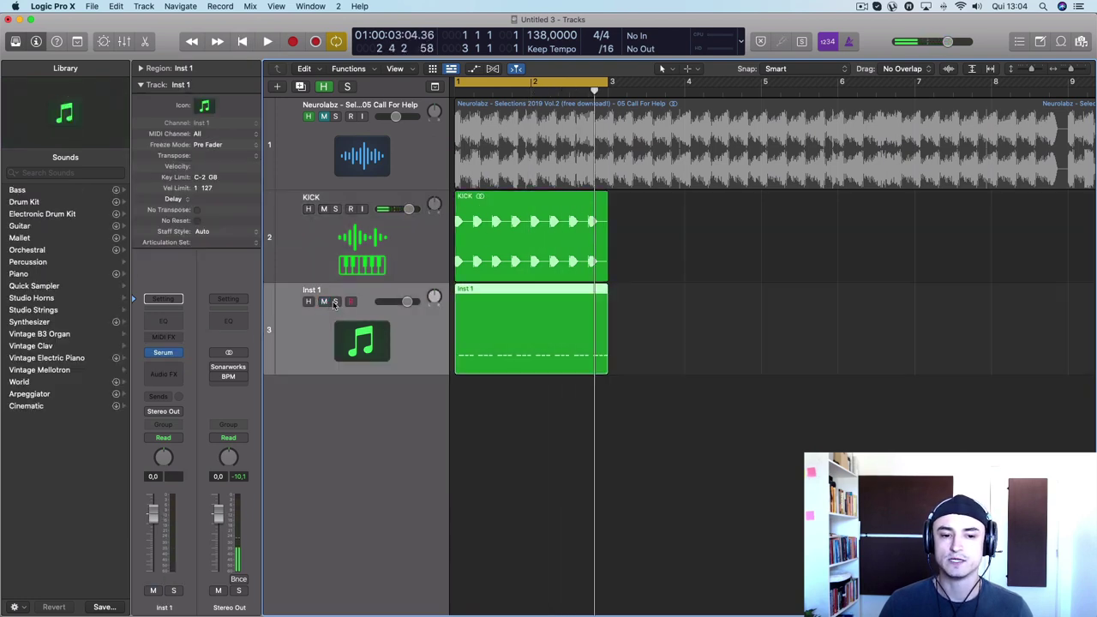
pyautogui.doubleClick(493, 291)
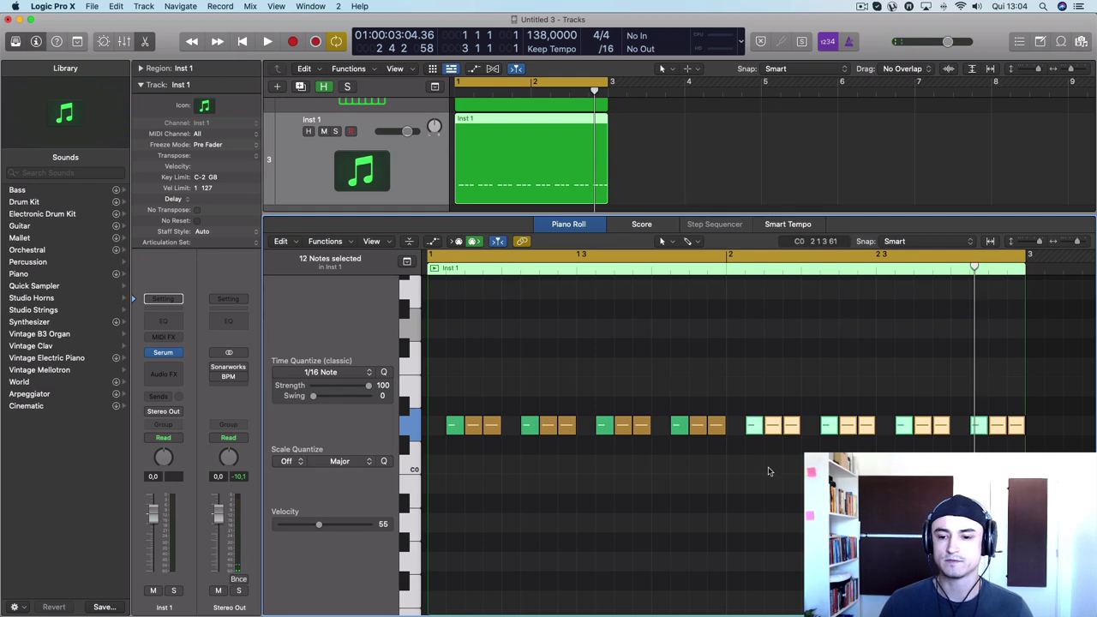
pyautogui.press('super+a')
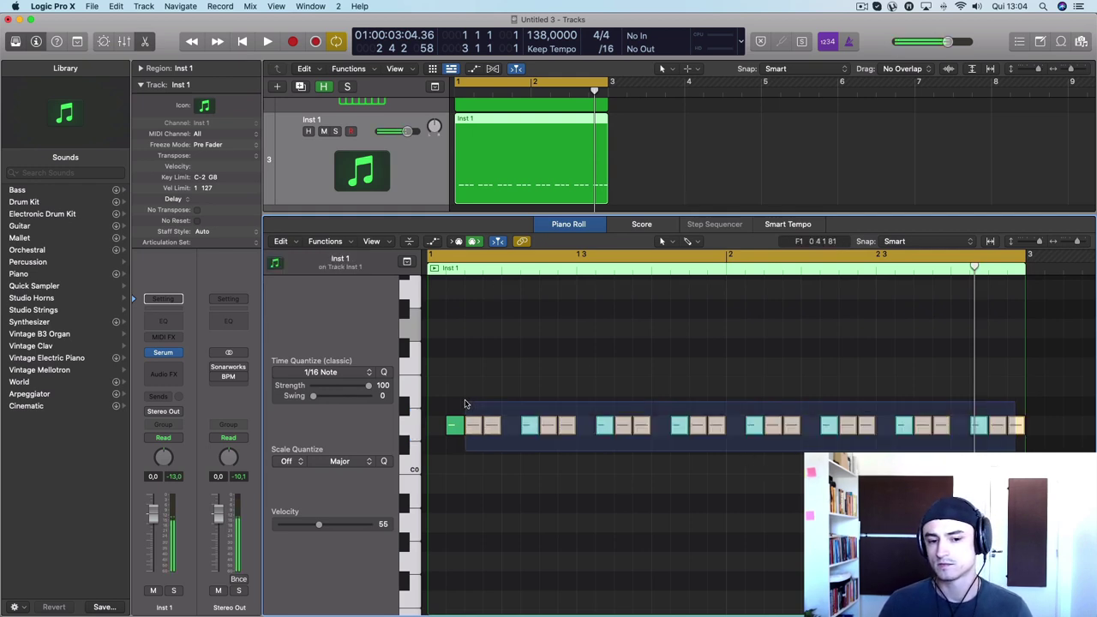
pyautogui.click(459, 448)
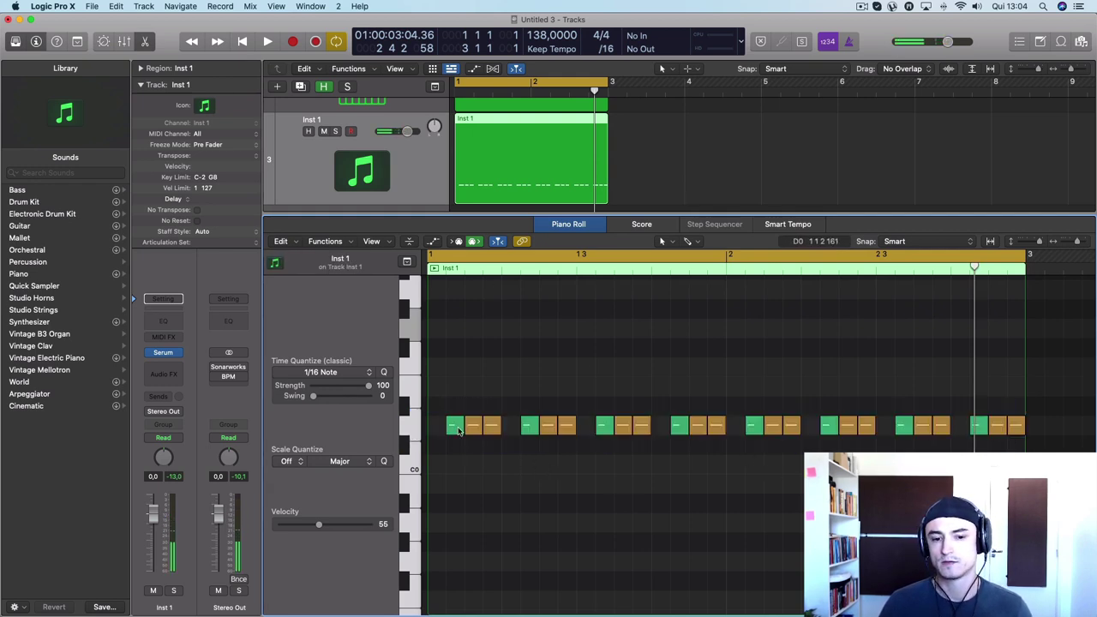
pyautogui.moveTo(457, 431)
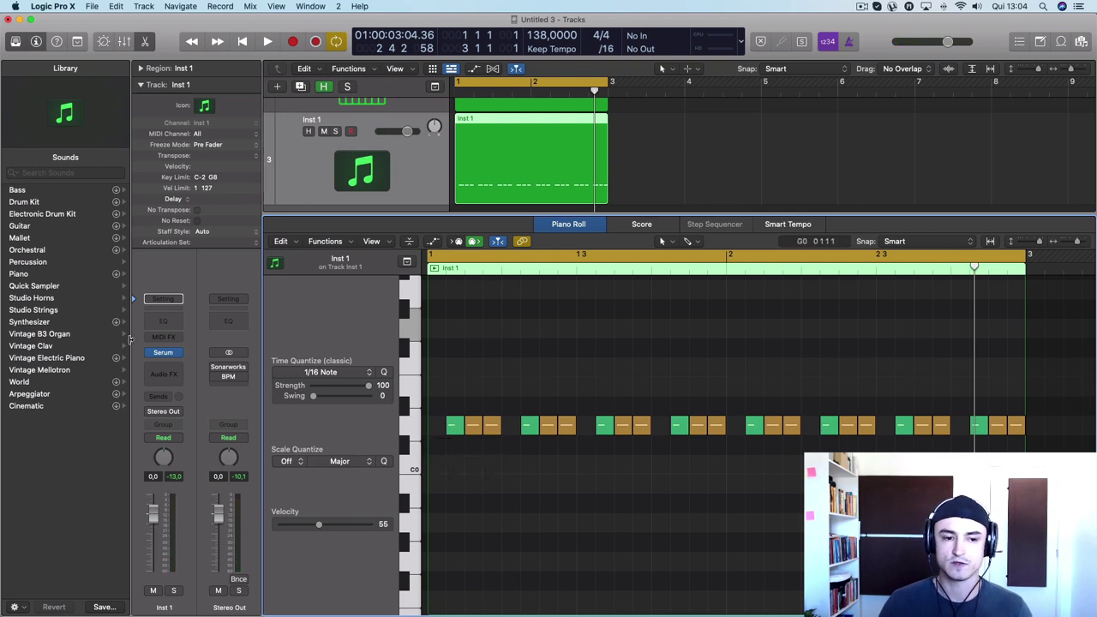
# Open Serum on the Inst 1 track, initialize its preset, and adjust OSC A's random phase during playback
pyautogui.click(166, 355)
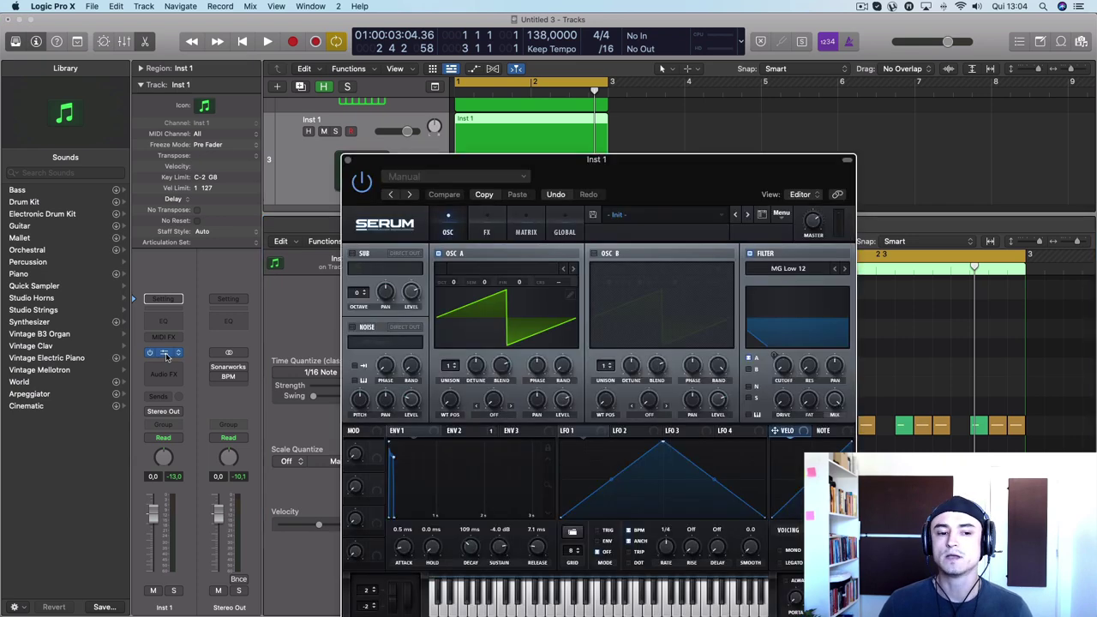
pyautogui.click(782, 215)
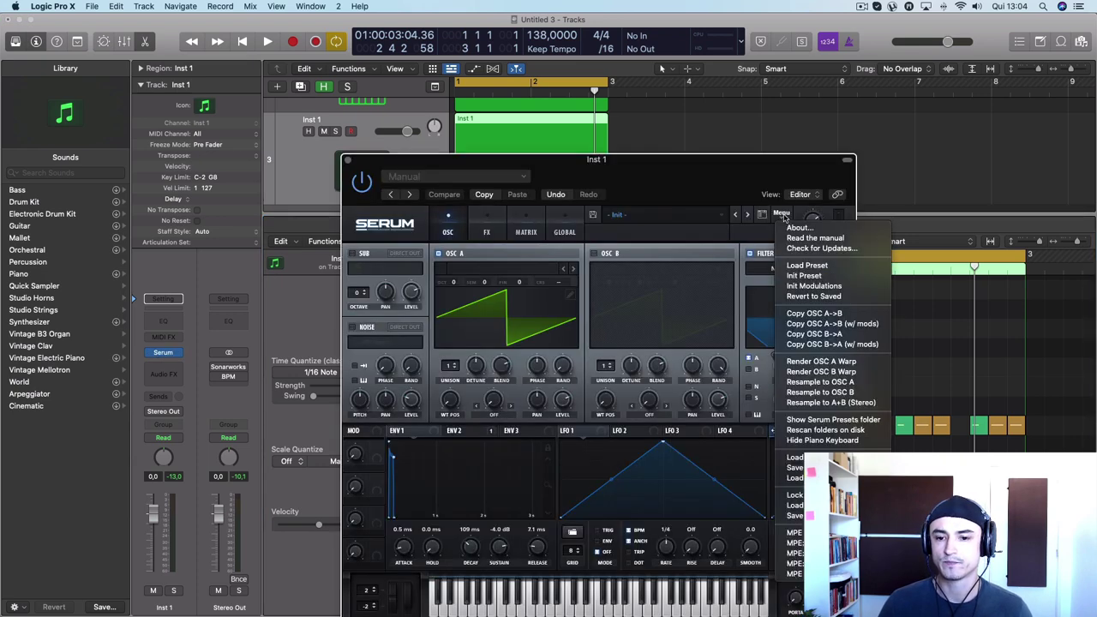
pyautogui.click(808, 276)
pyautogui.moveTo(738, 164); pyautogui.dragTo(690, 101)
pyautogui.press('space')
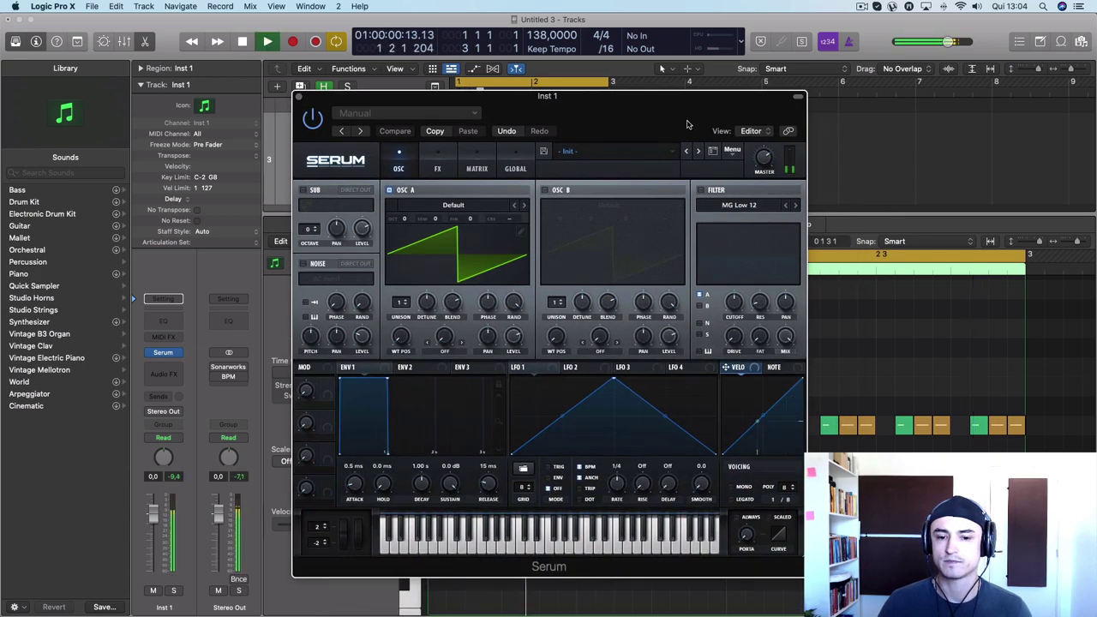
pyautogui.click(514, 300)
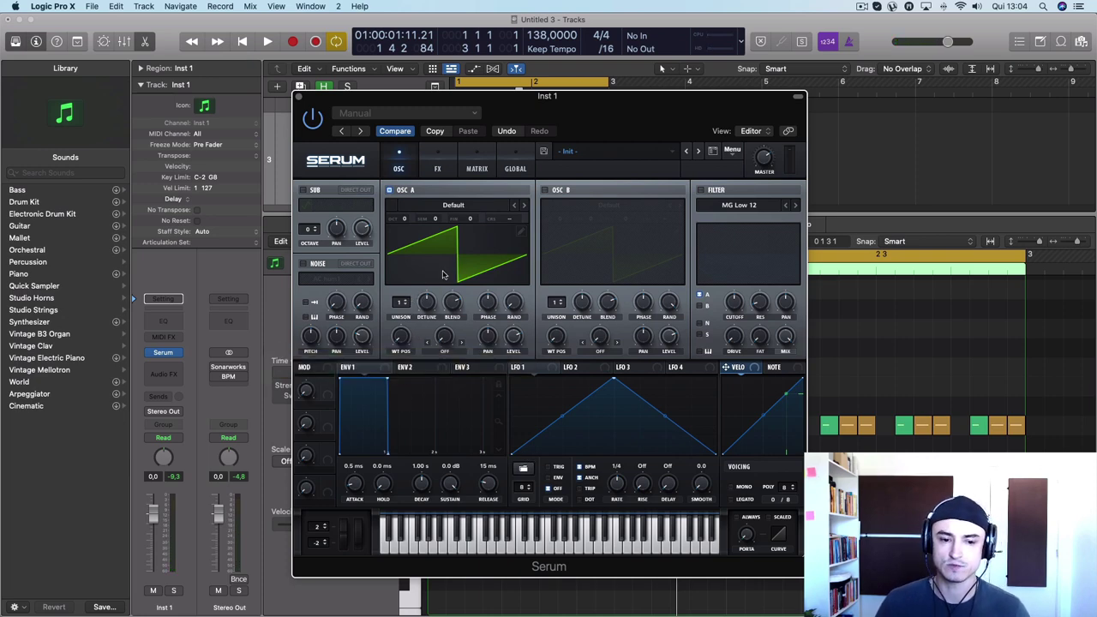
# Set Envelope 1's attack to 0.3 ms, decay to 109 ms and release to 6.6 ms
pyautogui.click(423, 466)
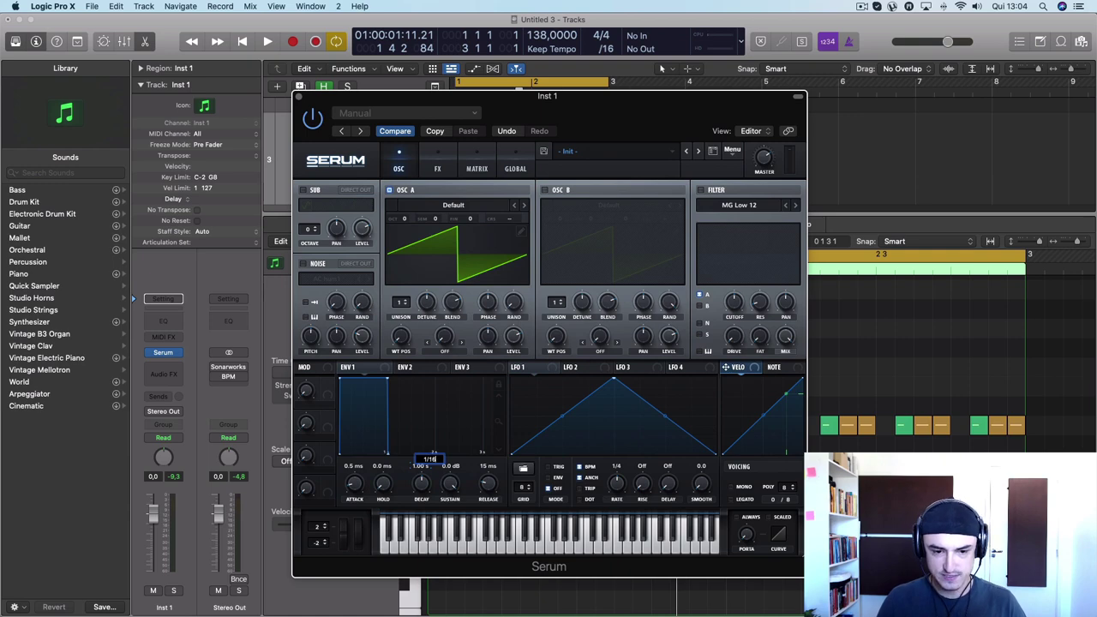
pyautogui.moveTo(422, 466); pyautogui.dragTo(422, 489)
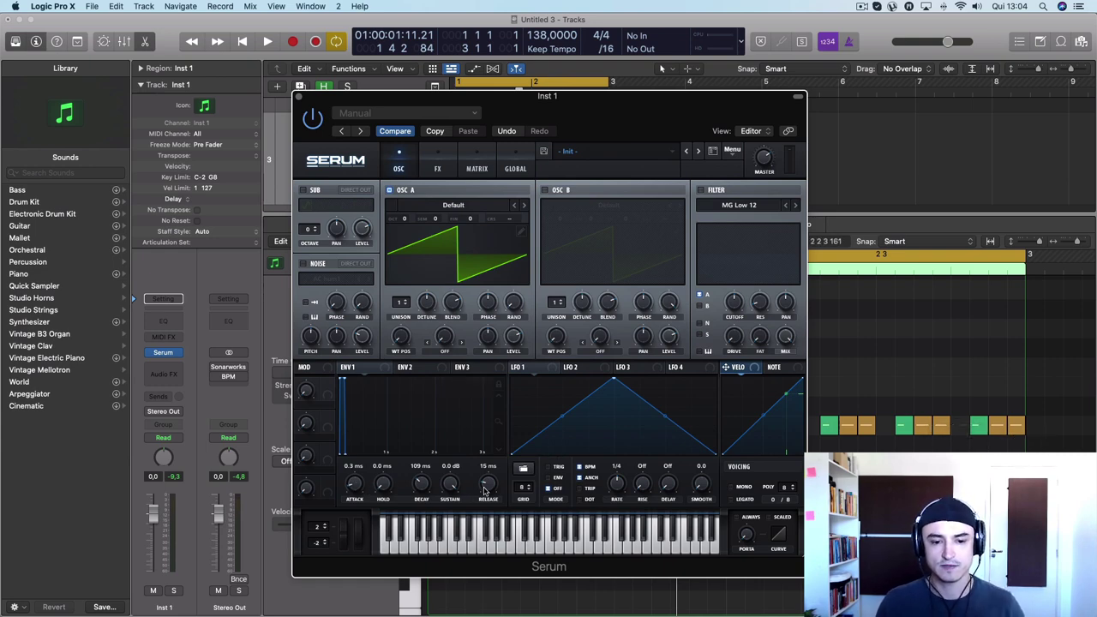
pyautogui.moveTo(419, 487); pyautogui.dragTo(420, 499)
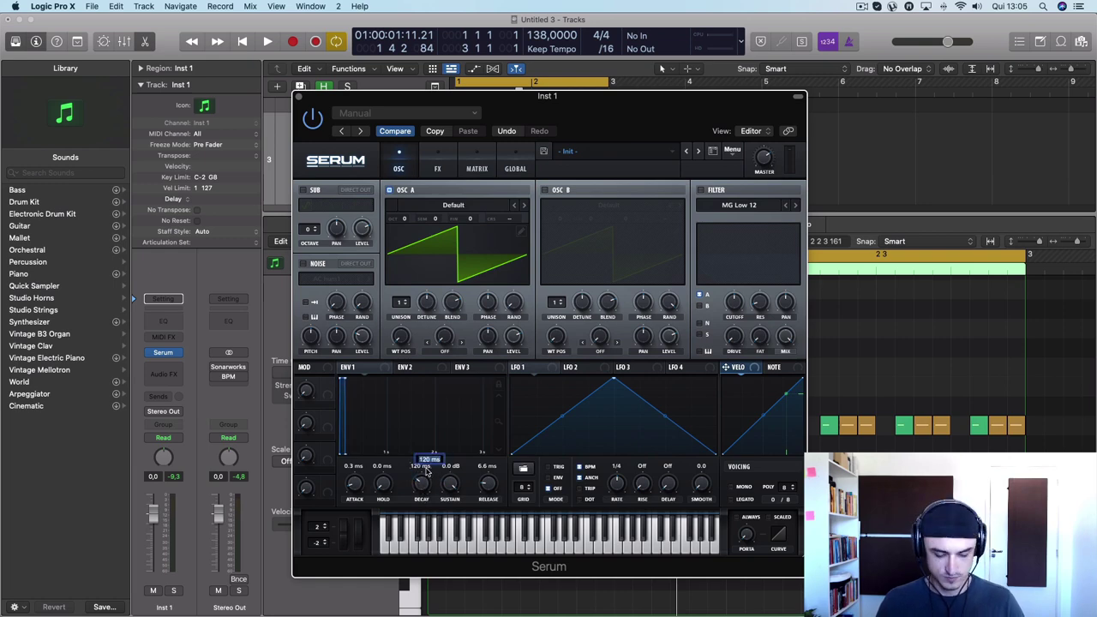
pyautogui.write('109')
pyautogui.press('Return')
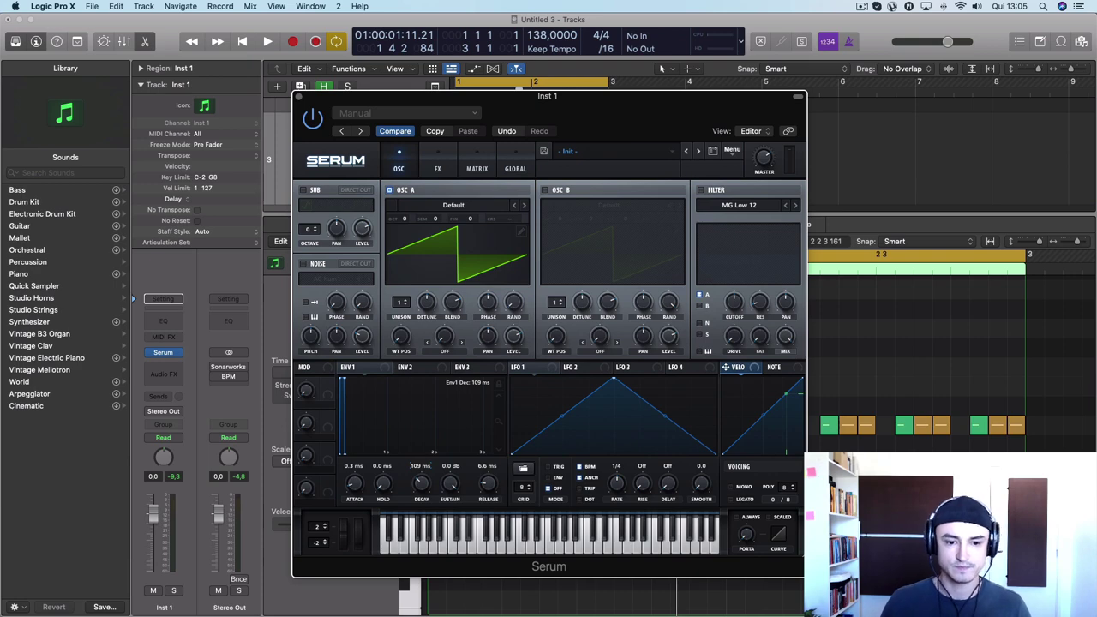
# Audition the bass and shorten Envelope 1's decay to 105 ms
pyautogui.press('space')
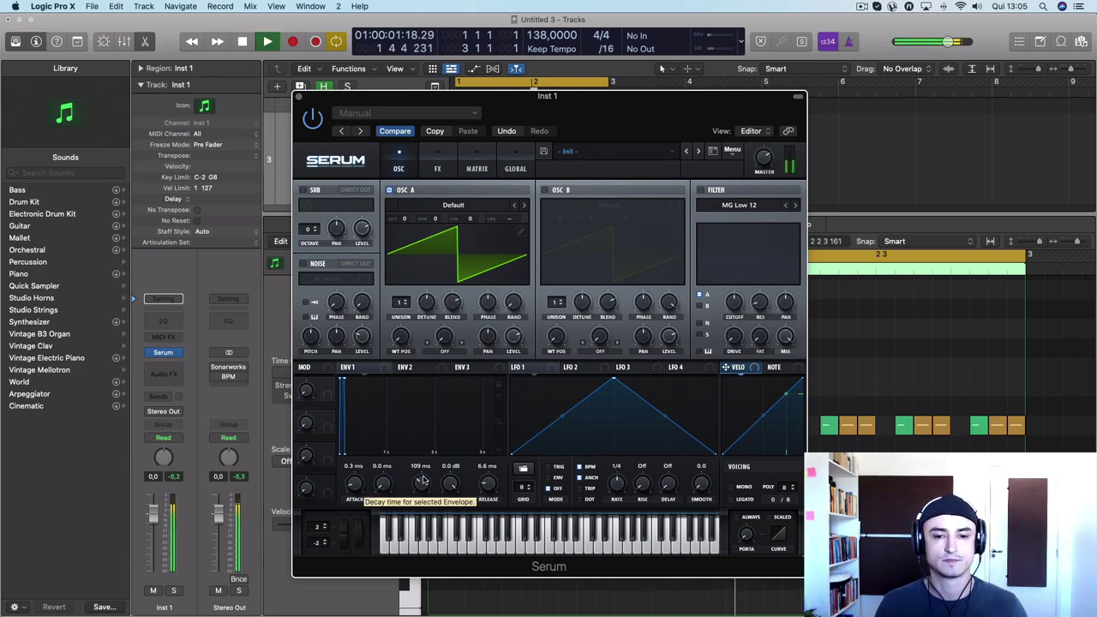
pyautogui.press('space')
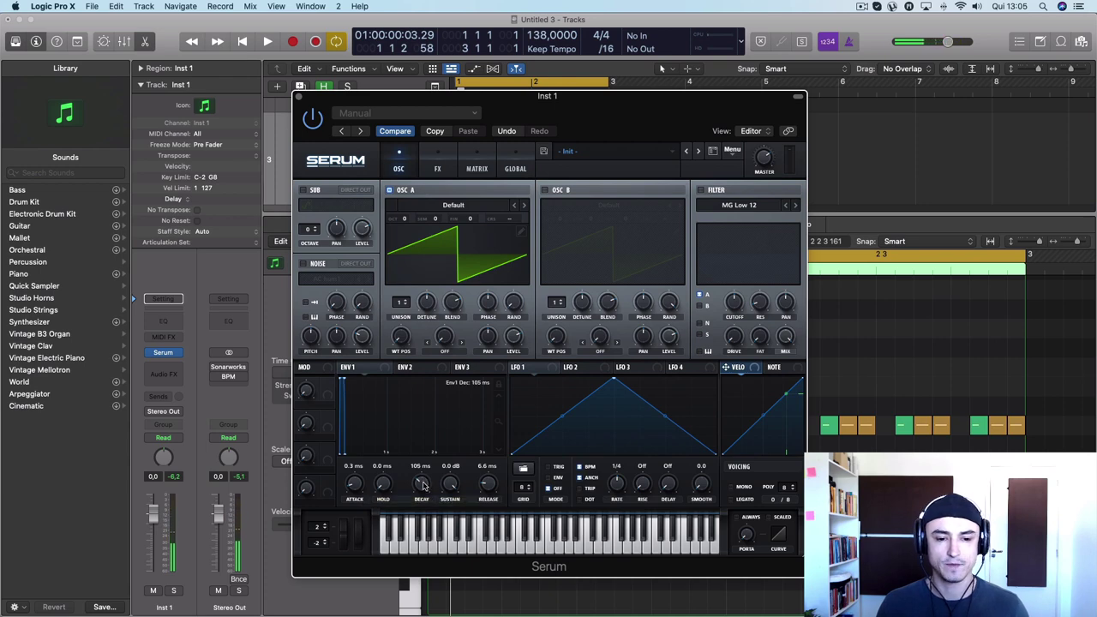
pyautogui.press('space')
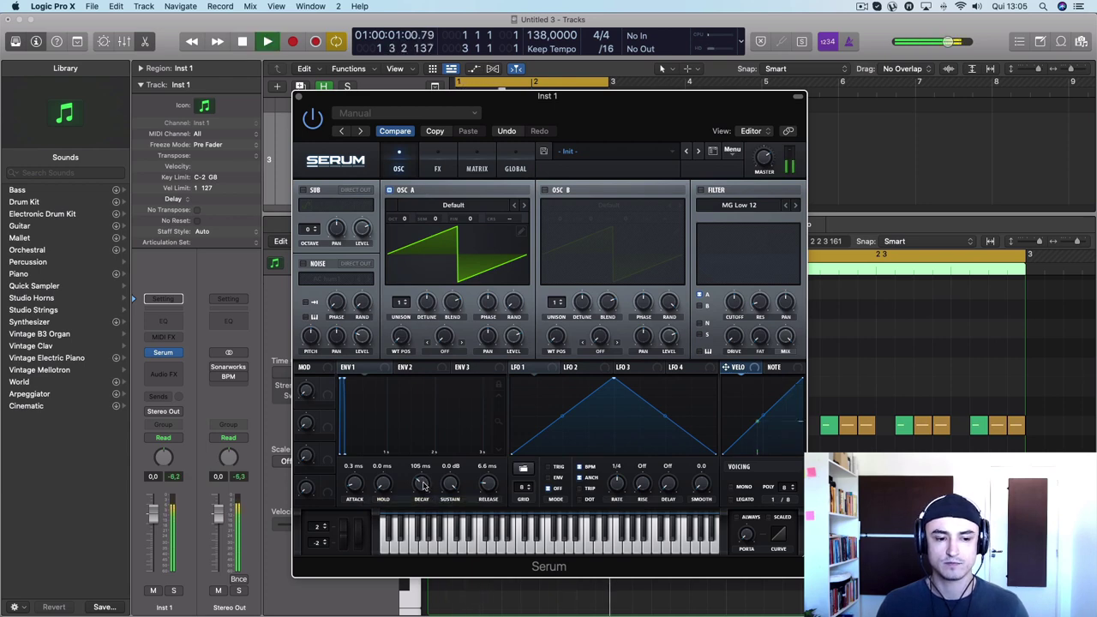
pyautogui.press('space')
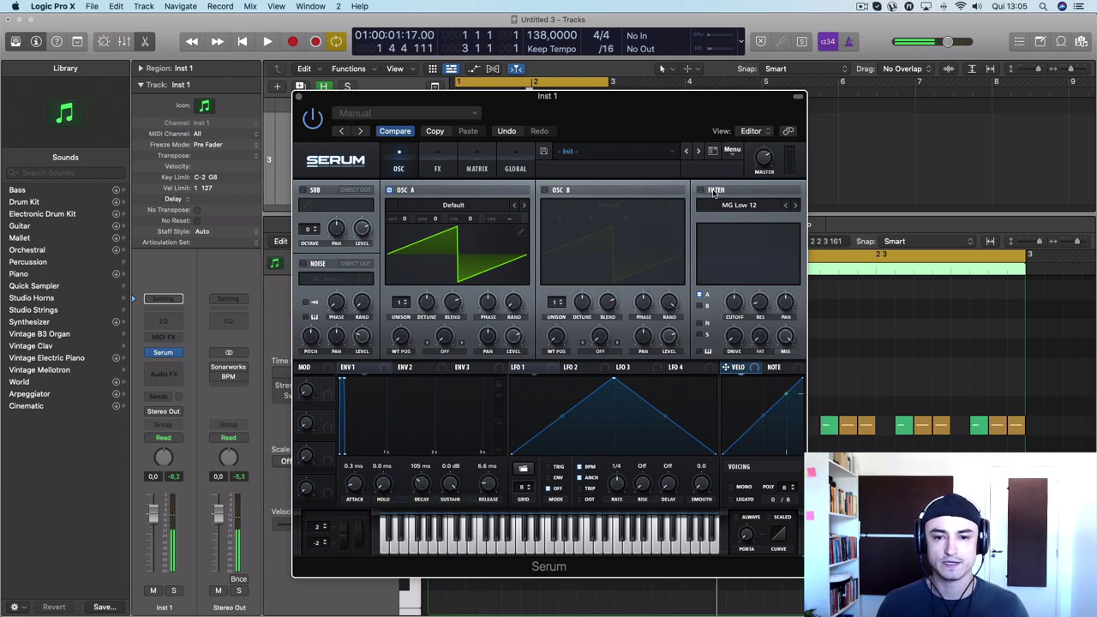
# Enable an MG Low 18 filter on sources A, B, N and S, lower its resonance, and audition the bass
pyautogui.click(701, 190)
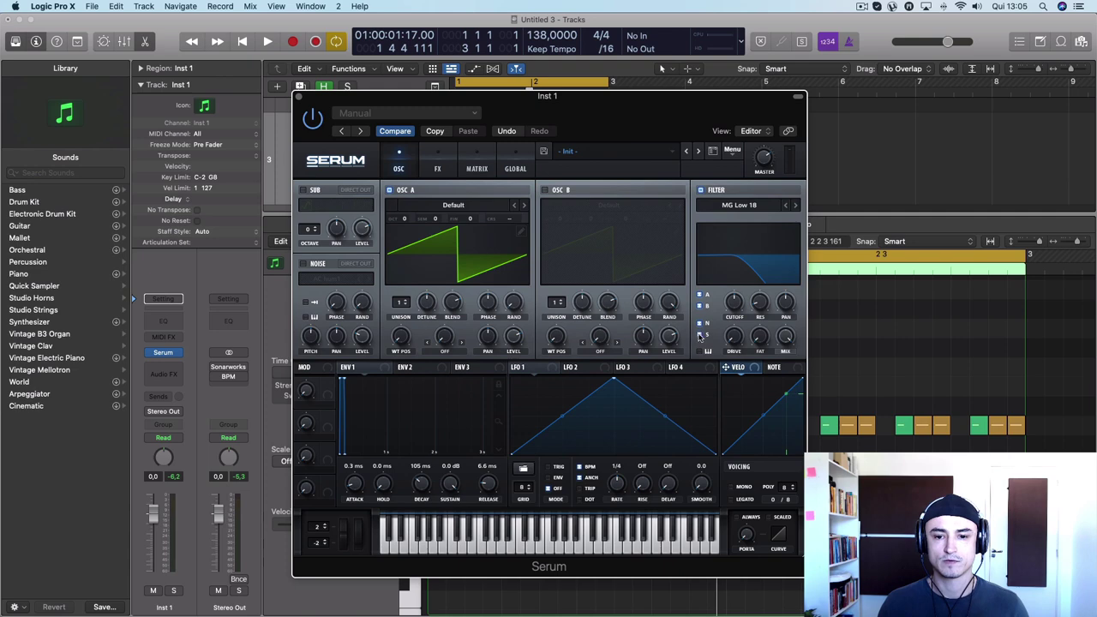
pyautogui.moveTo(759, 303); pyautogui.dragTo(766, 337)
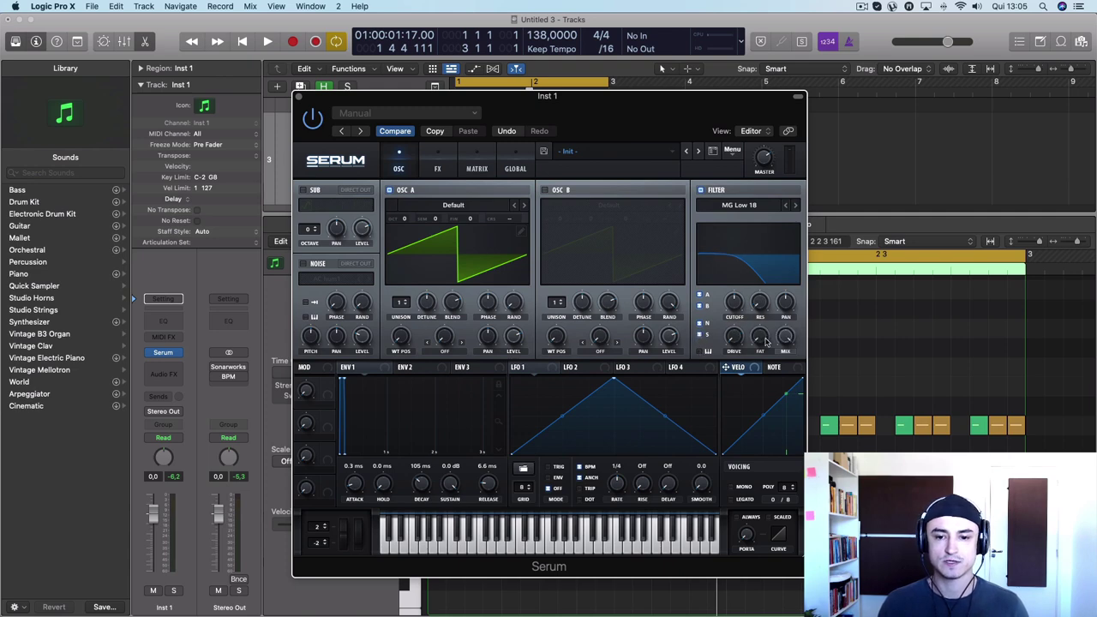
pyautogui.press('space')
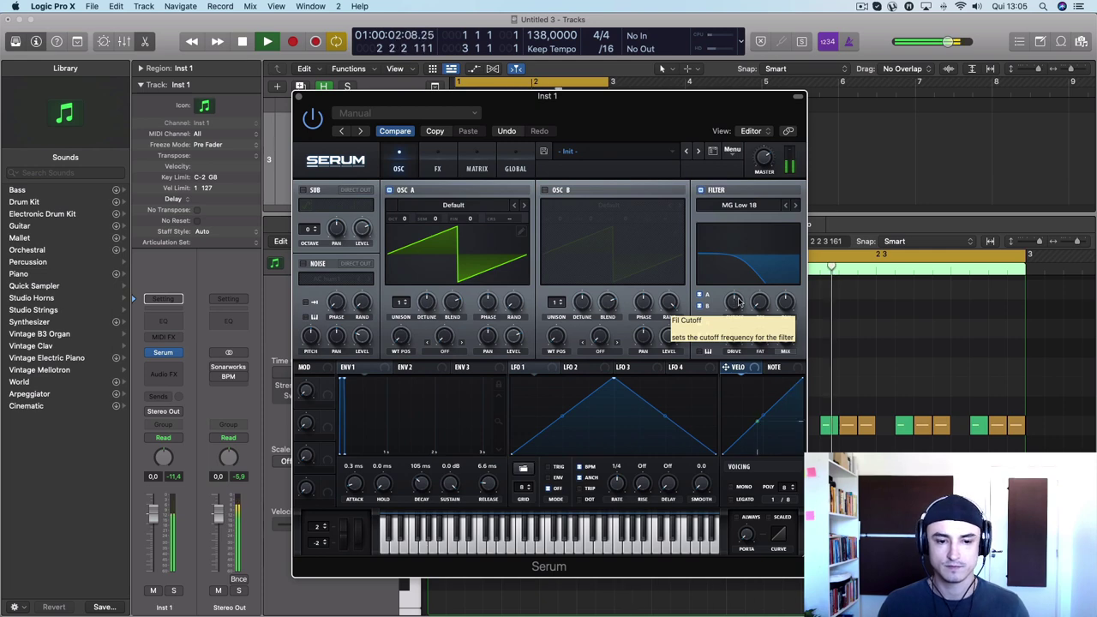
pyautogui.press('space')
# Set Envelope 2's decay to 1/16 (109 ms) and release to 0.0 ms, and assign it to the filter cutoff
pyautogui.click(422, 369)
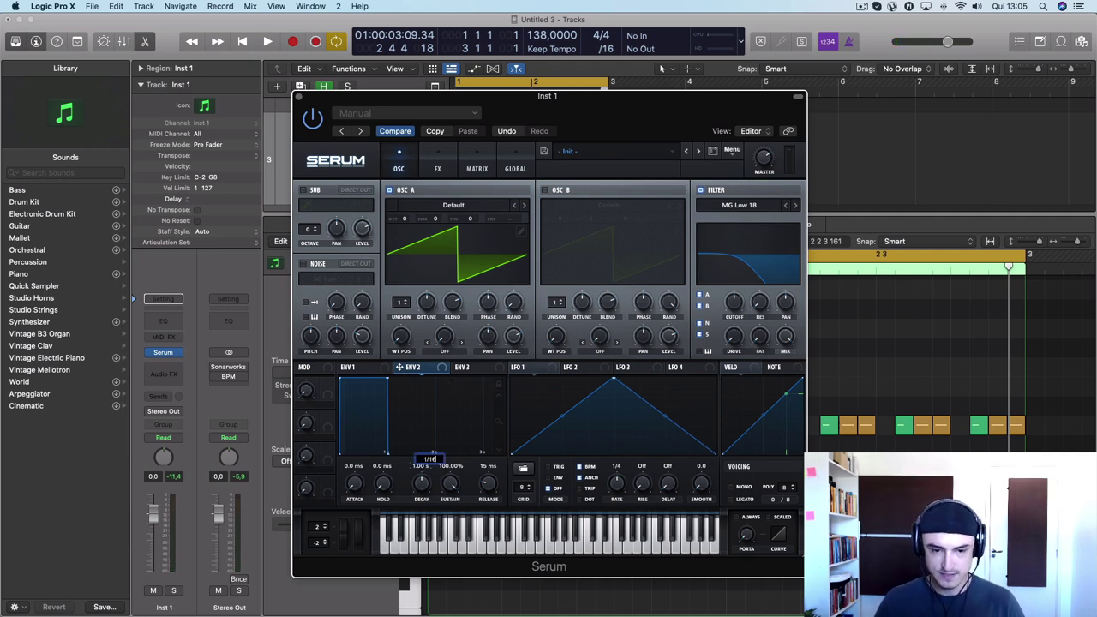
pyautogui.moveTo(433, 454); pyautogui.dragTo(369, 453)
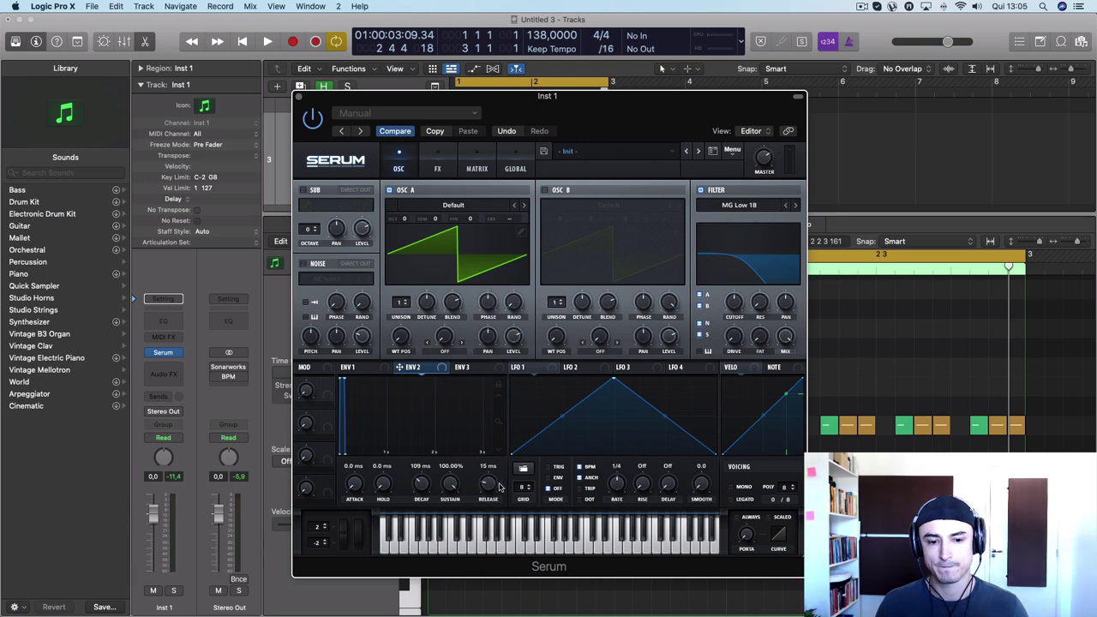
pyautogui.moveTo(488, 485); pyautogui.dragTo(493, 559)
pyautogui.press('space')
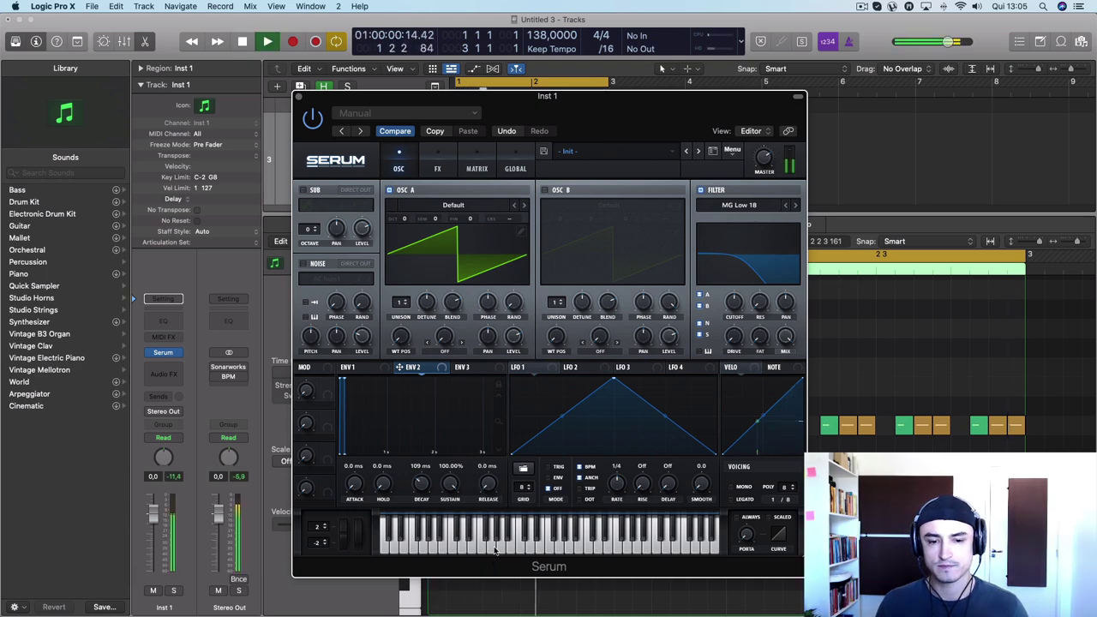
pyautogui.press('space')
pyautogui.moveTo(407, 370); pyautogui.dragTo(739, 301)
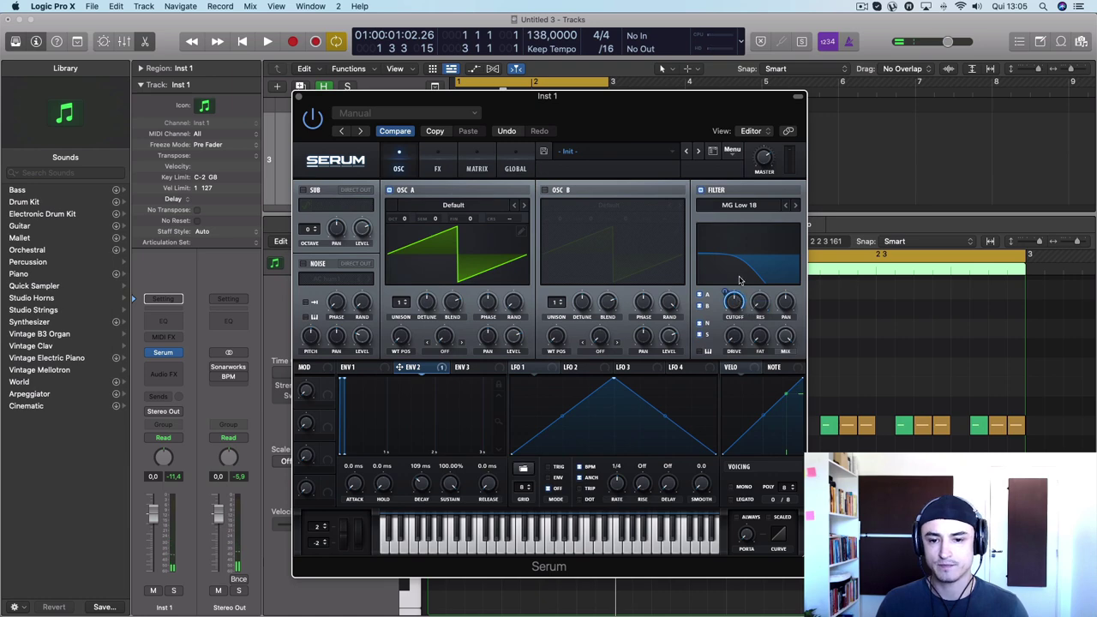
# Audition the bass and lower Envelope 2's sustain to about 53%, with its envelope graph zoomed in
pyautogui.press('space')
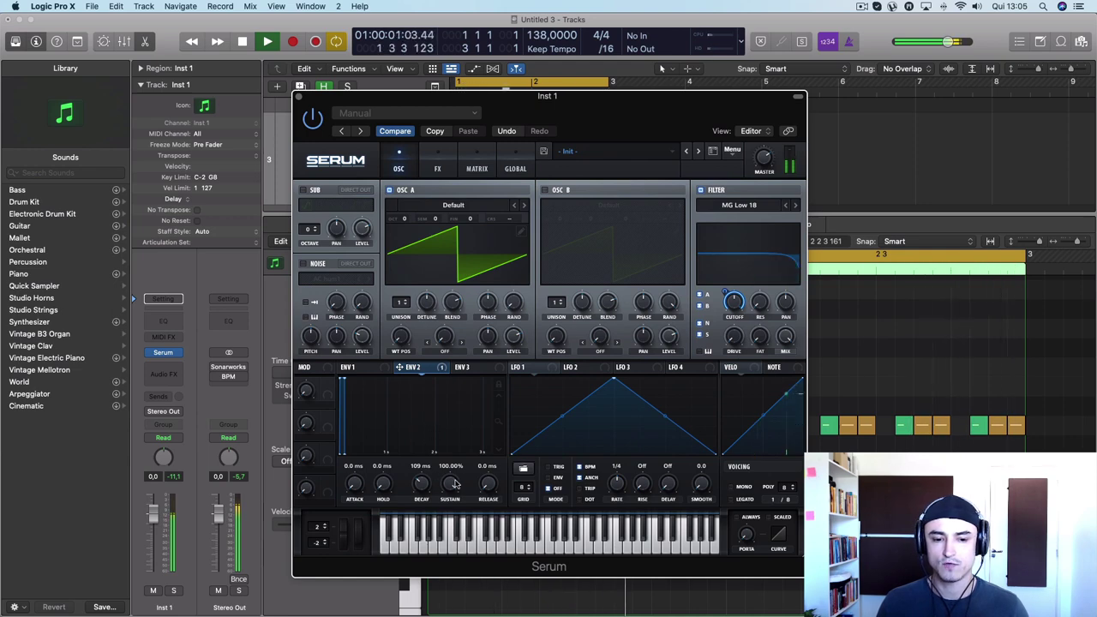
pyautogui.moveTo(448, 481); pyautogui.dragTo(434, 533)
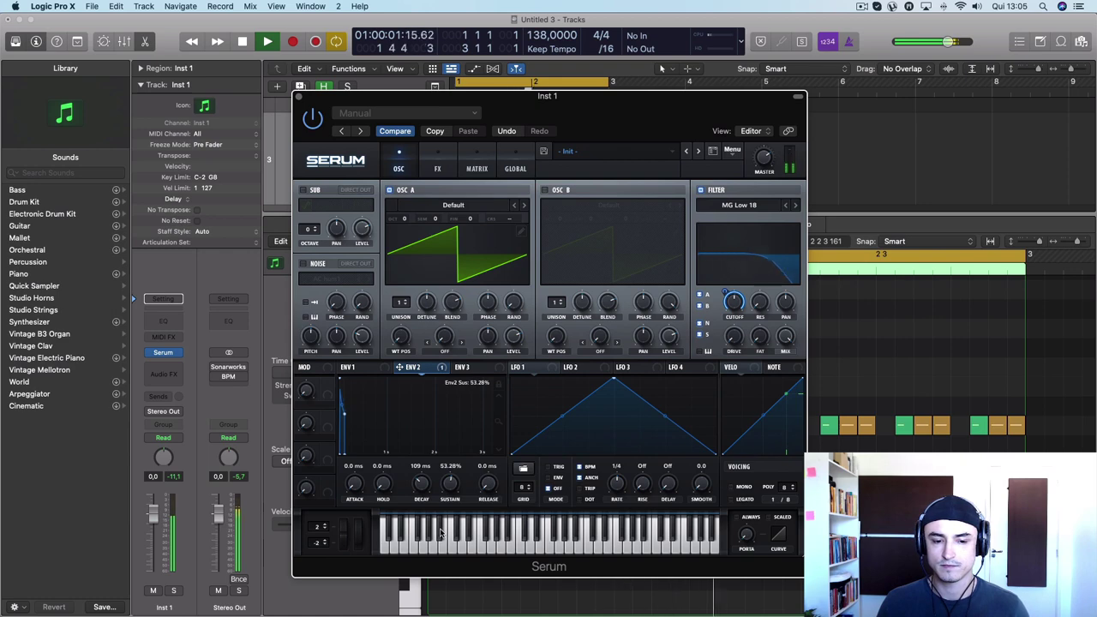
pyautogui.press('space')
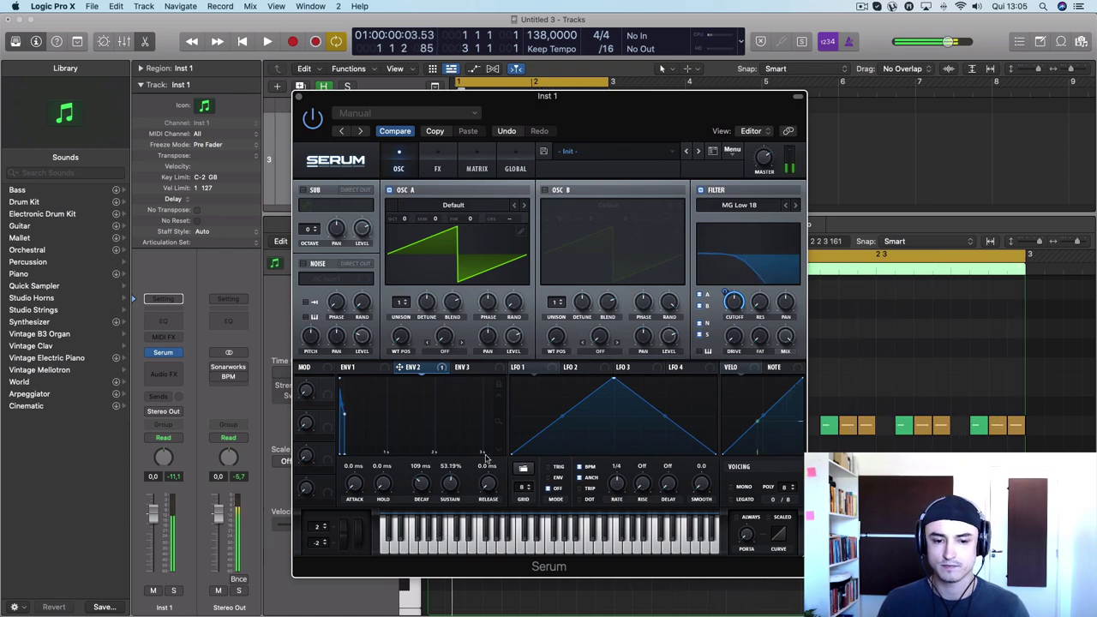
pyautogui.scroll(3, 497, 388)
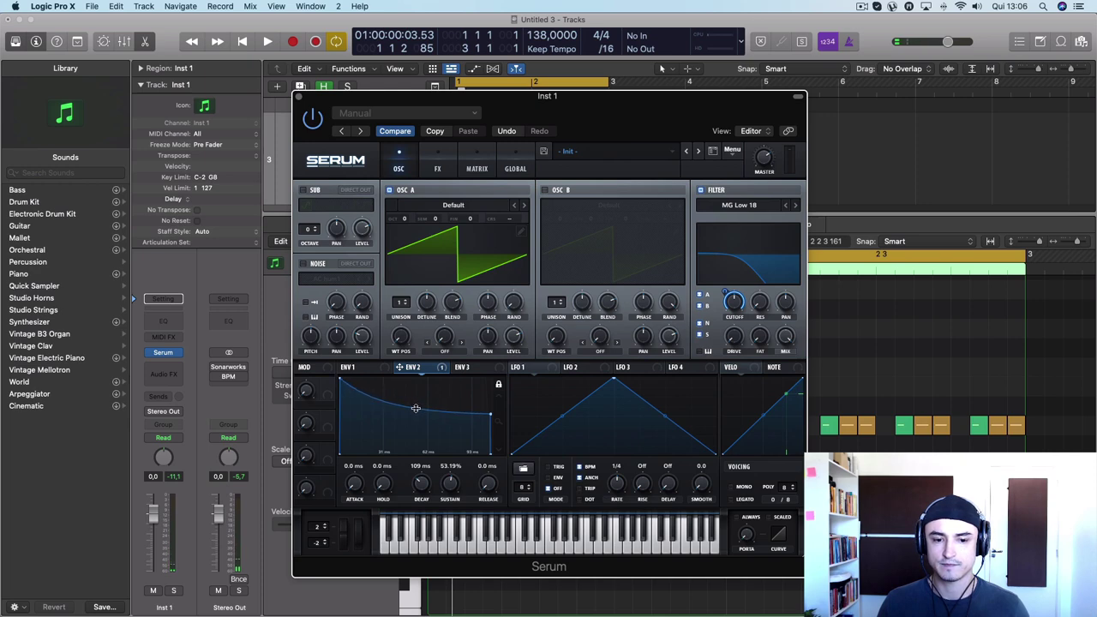
pyautogui.press('space')
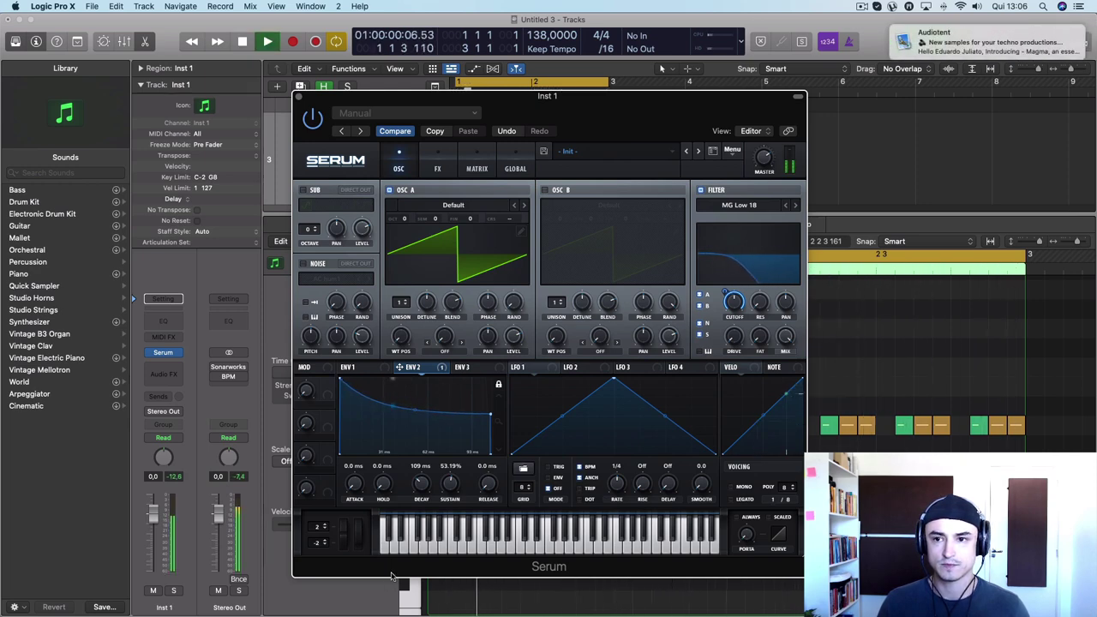
pyautogui.moveTo(343, 613)
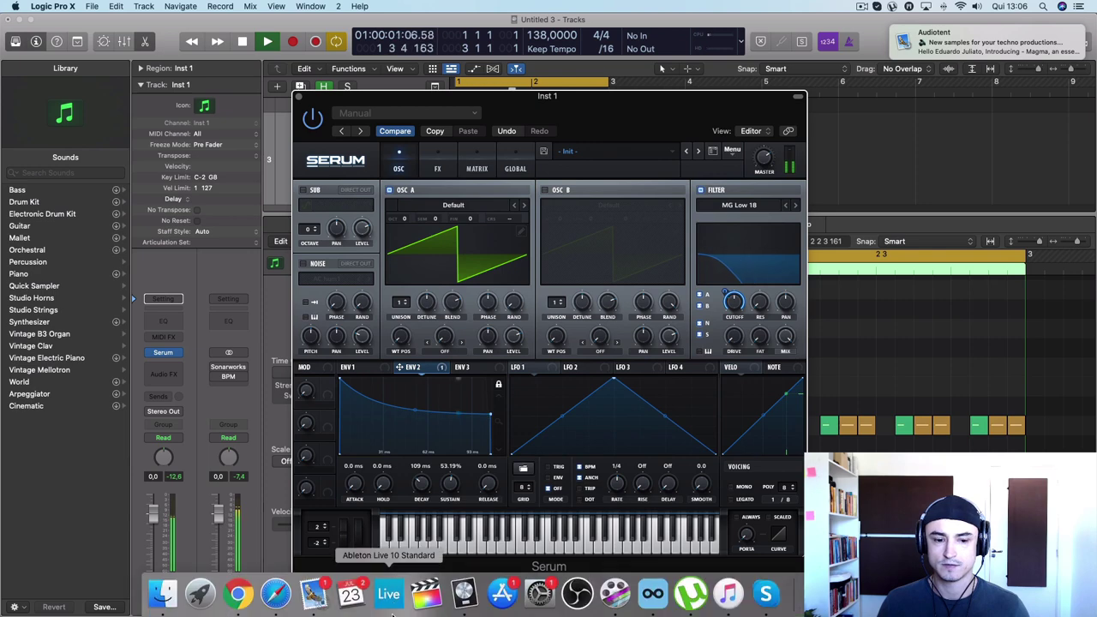
pyautogui.rightClick(313, 593)
# Shape Envelope 2's decay curve, fine-tune the filter cutoff, and set the envelope's sustain to 59.51%
pyautogui.click(427, 408)
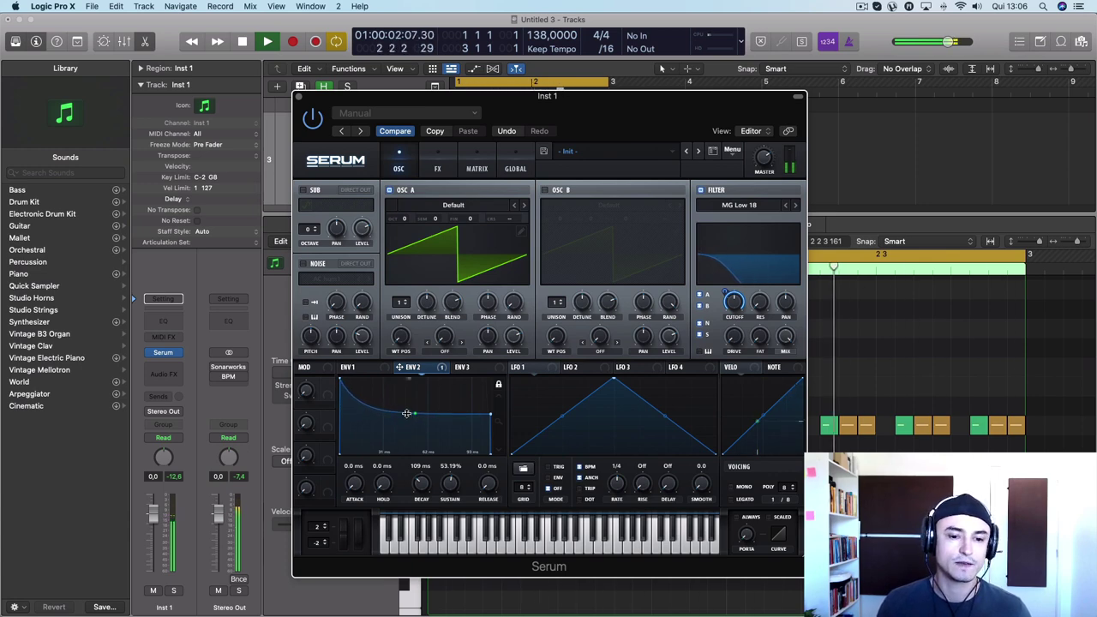
pyautogui.moveTo(415, 378); pyautogui.dragTo(384, 405)
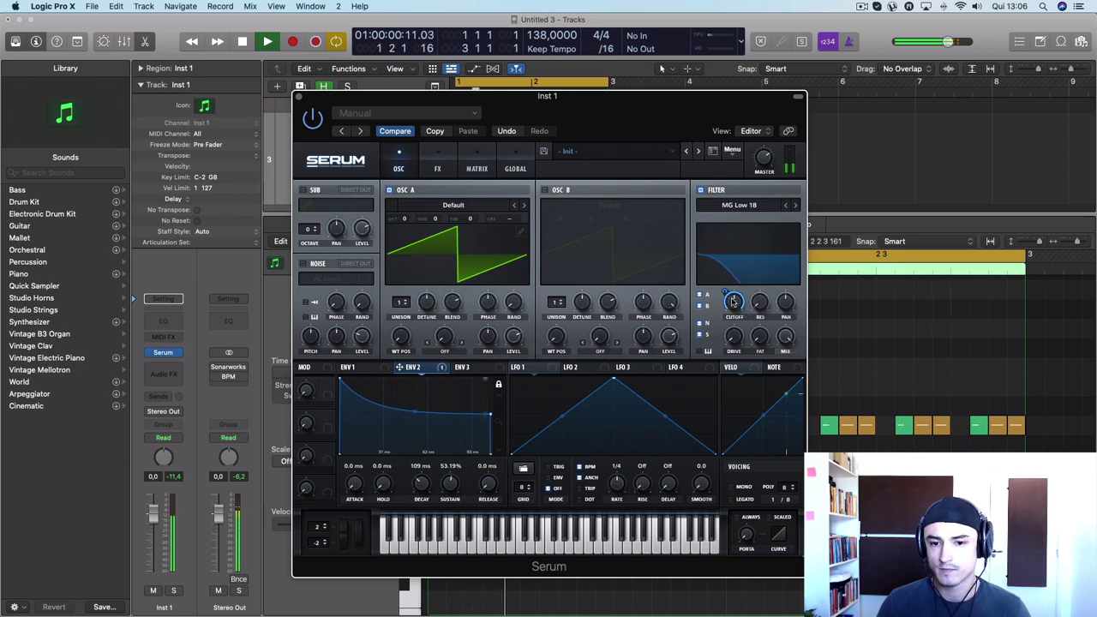
pyautogui.moveTo(732, 302)
pyautogui.mouseDown()
pyautogui.moveTo(728, 323)
pyautogui.moveTo(734, 298)
pyautogui.mouseUp()
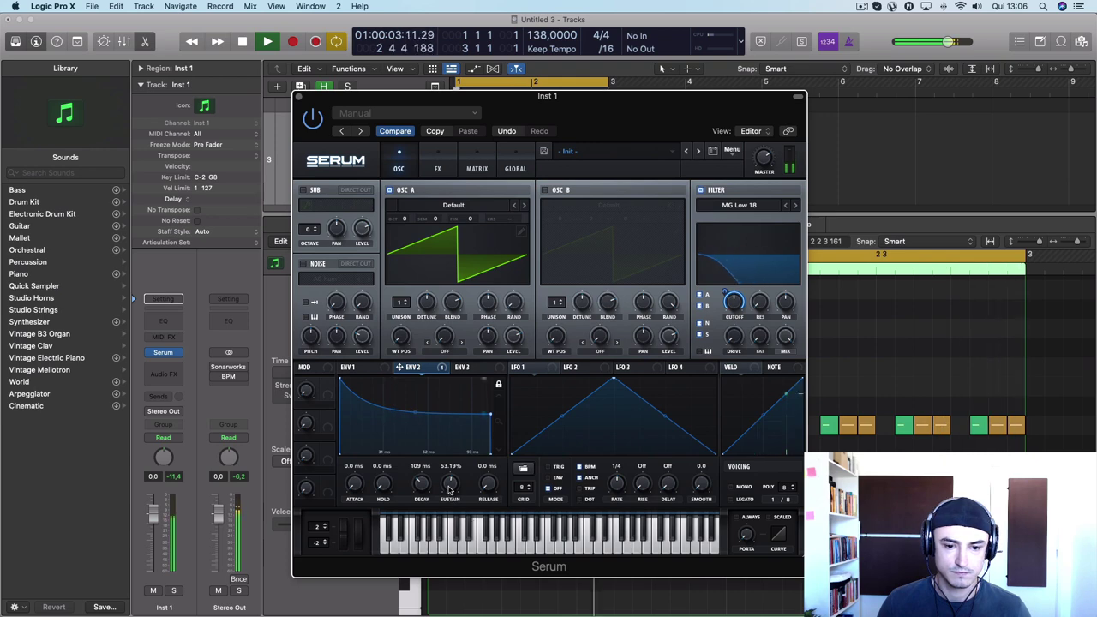
pyautogui.moveTo(417, 415); pyautogui.dragTo(418, 412)
pyautogui.moveTo(450, 482); pyautogui.dragTo(437, 468)
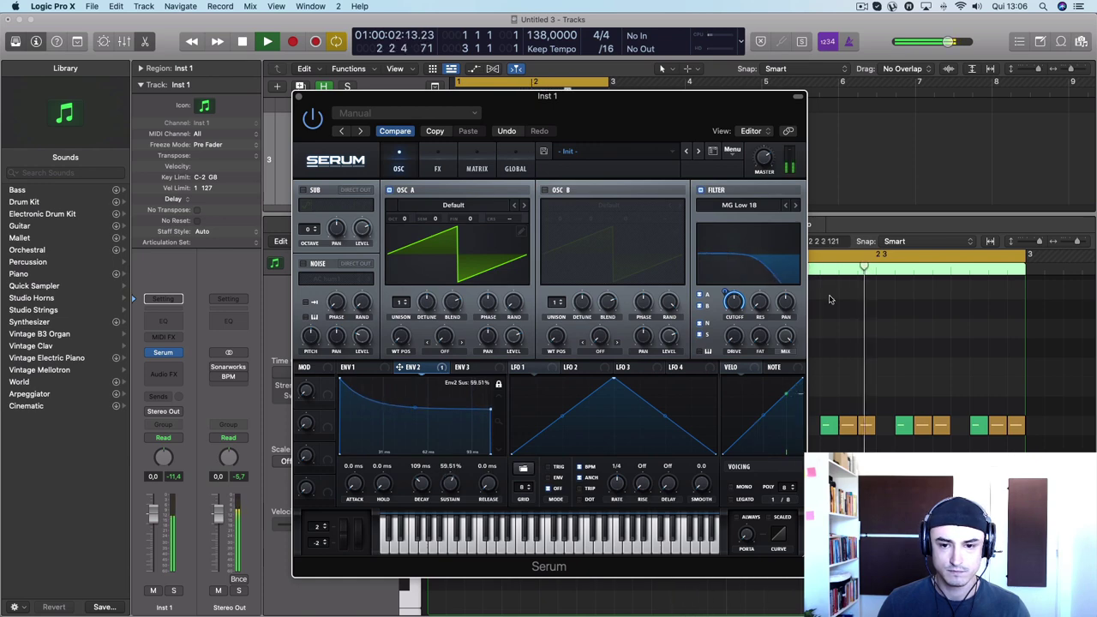
# Set Envelope 2's modulation of the filter cutoff to about 72 and refine its decay curve while listening
pyautogui.moveTo(724, 294)
pyautogui.moveTo(724, 294); pyautogui.dragTo(725, 319)
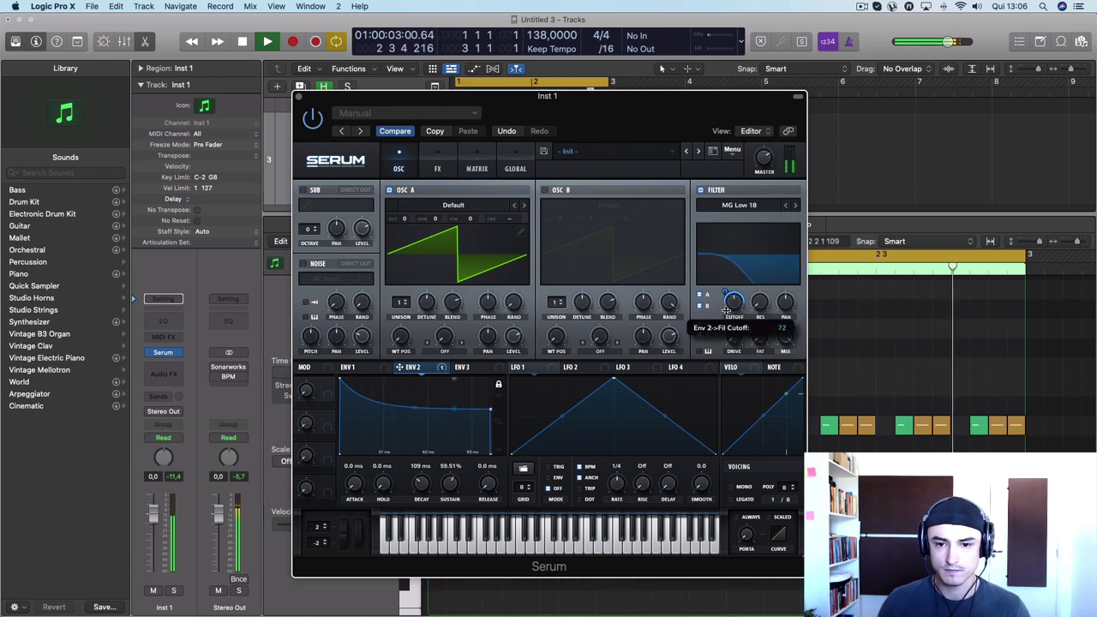
pyautogui.moveTo(734, 307)
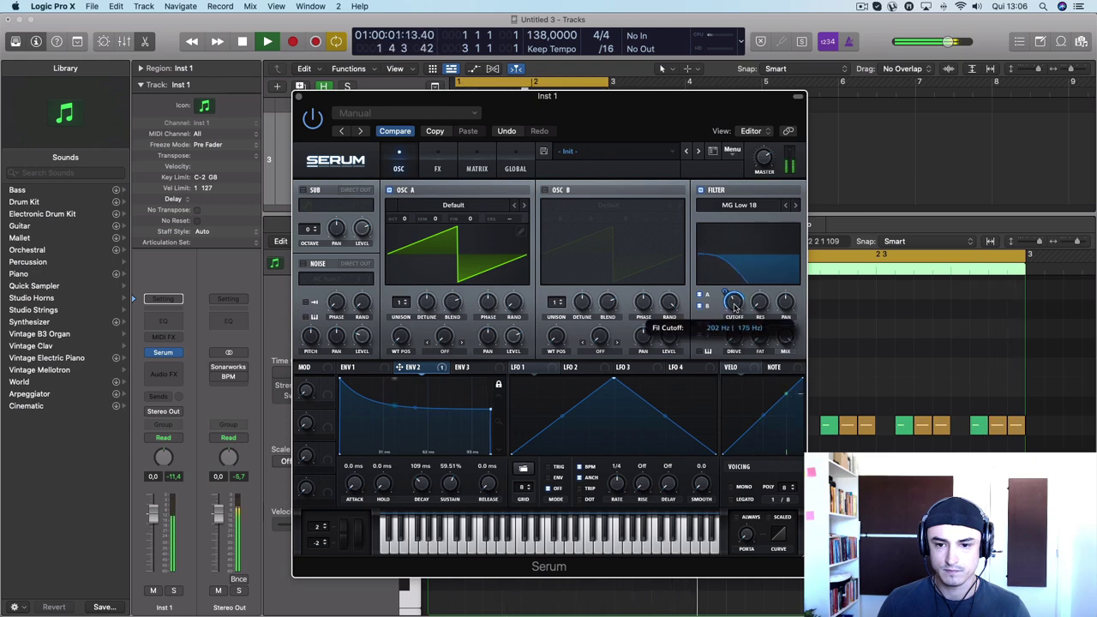
pyautogui.scroll(3, 734, 306)
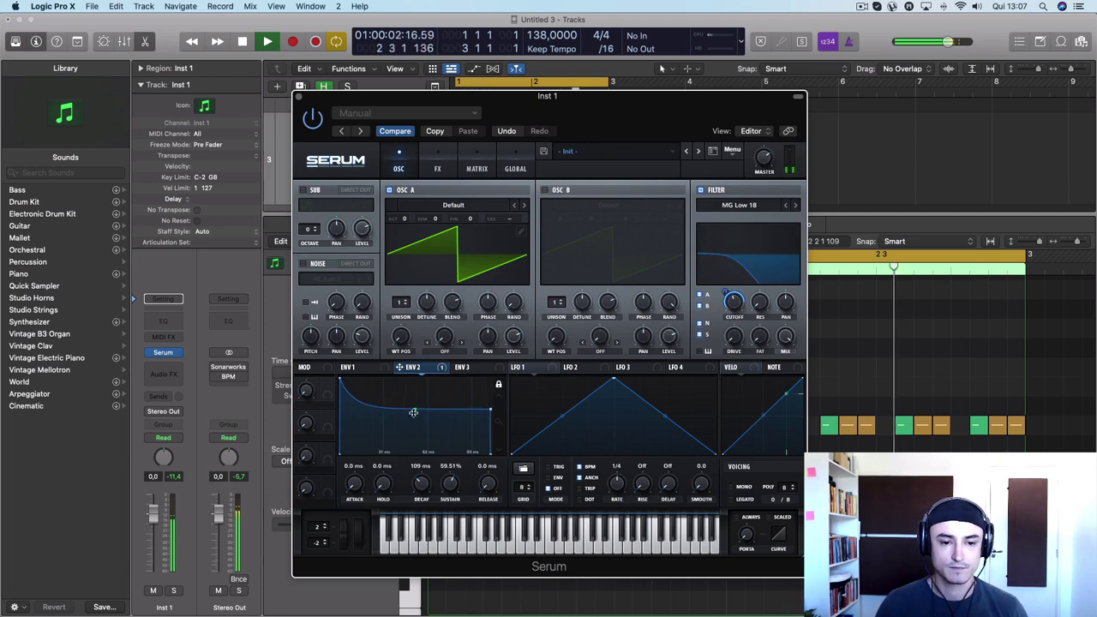
pyautogui.moveTo(403, 420)
pyautogui.mouseDown()
pyautogui.moveTo(395, 399)
pyautogui.moveTo(393, 407)
pyautogui.mouseUp()
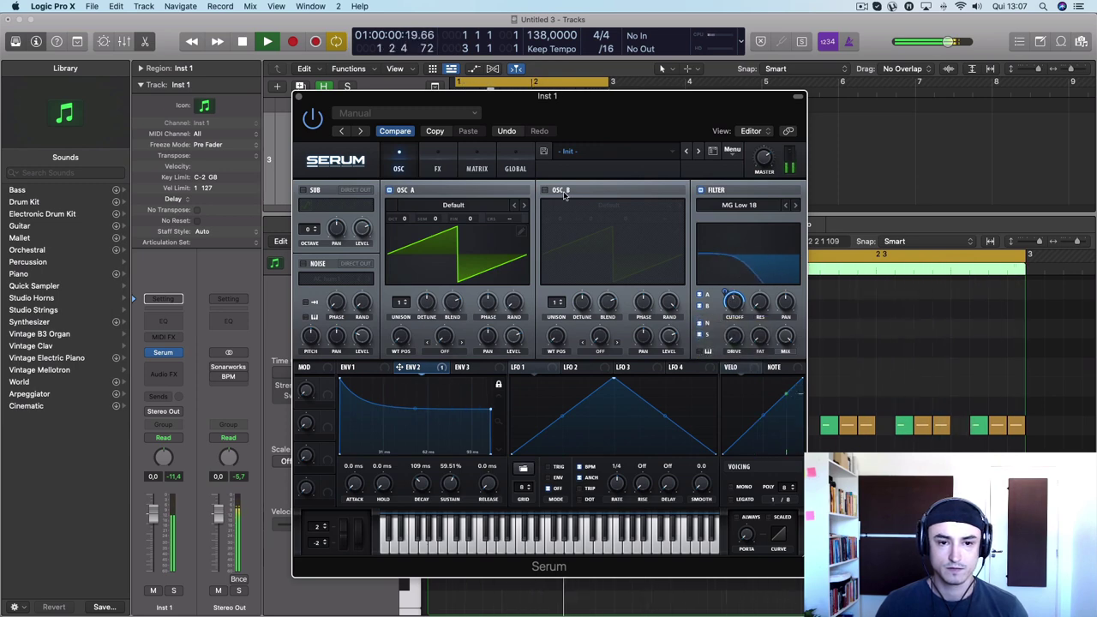
pyautogui.press('space')
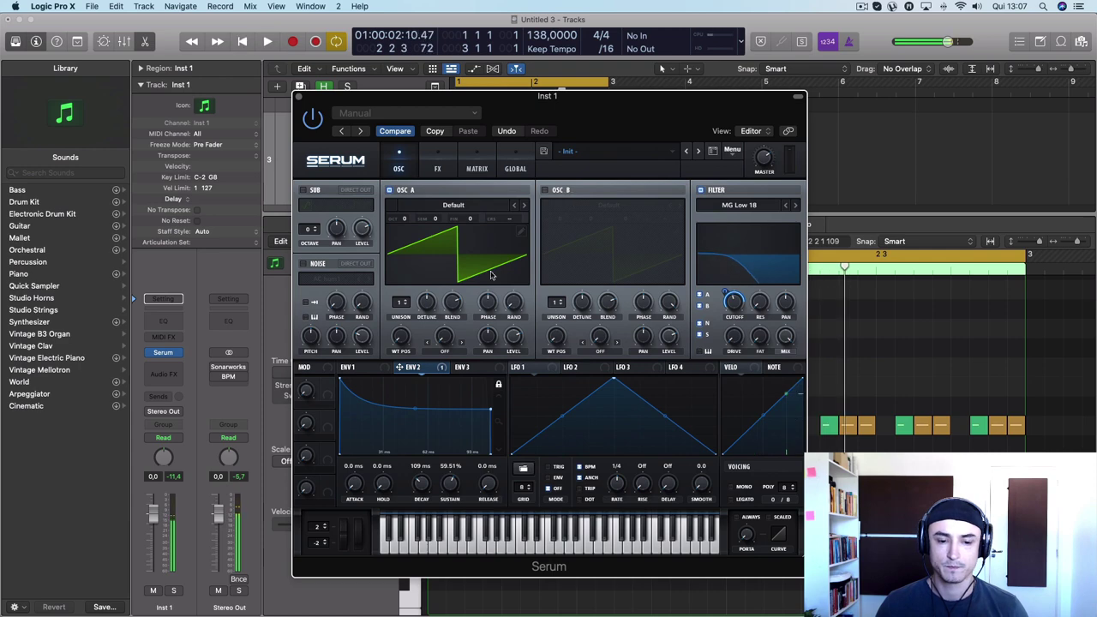
# Set Envelope 3's decay to 13 ms, sustain to 0% and release to 0.0 ms
pyautogui.click(477, 368)
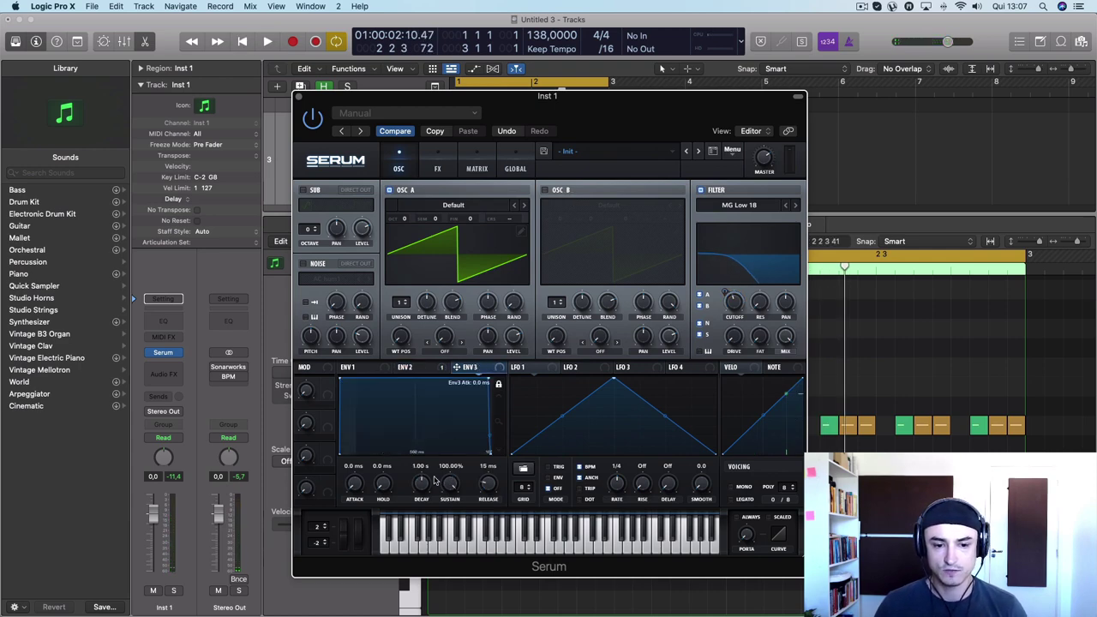
pyautogui.moveTo(421, 482); pyautogui.dragTo(423, 536)
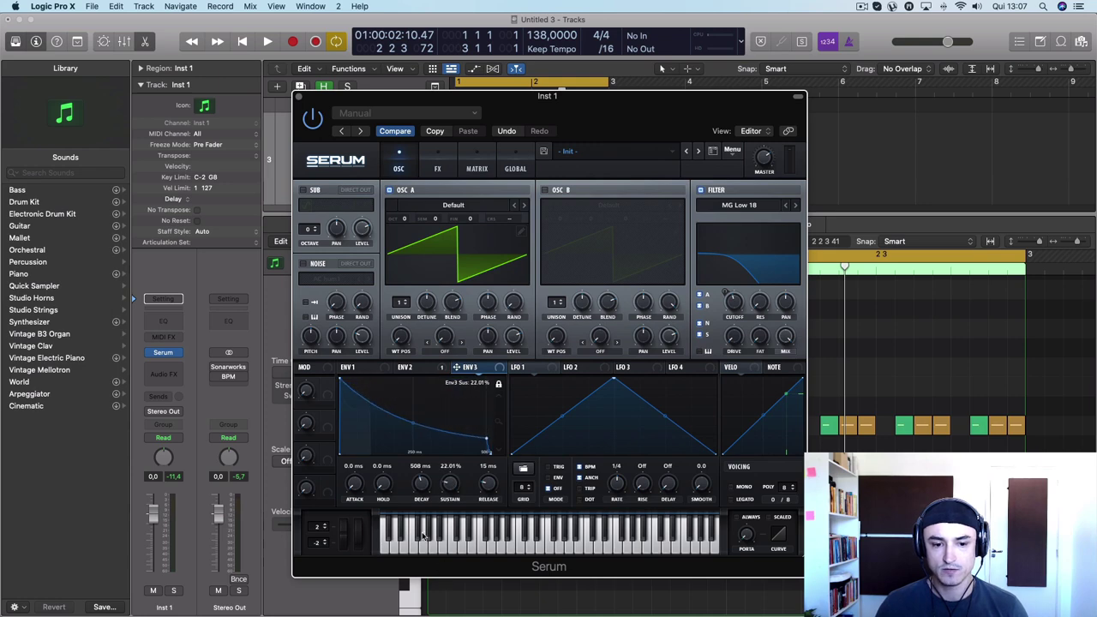
pyautogui.moveTo(419, 484); pyautogui.dragTo(438, 507)
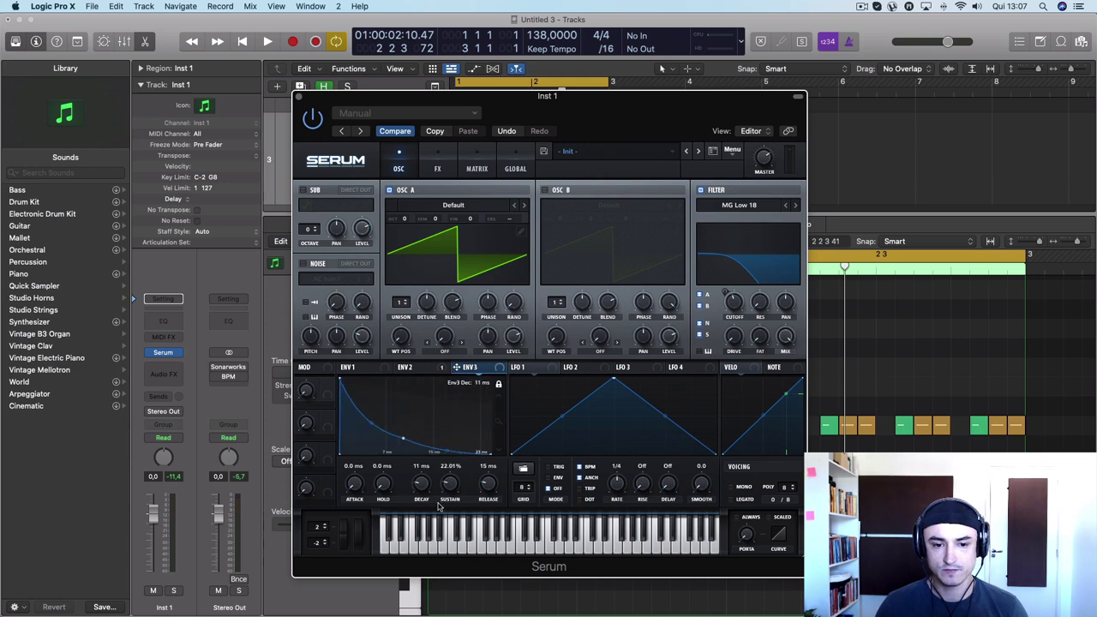
pyautogui.click(499, 384)
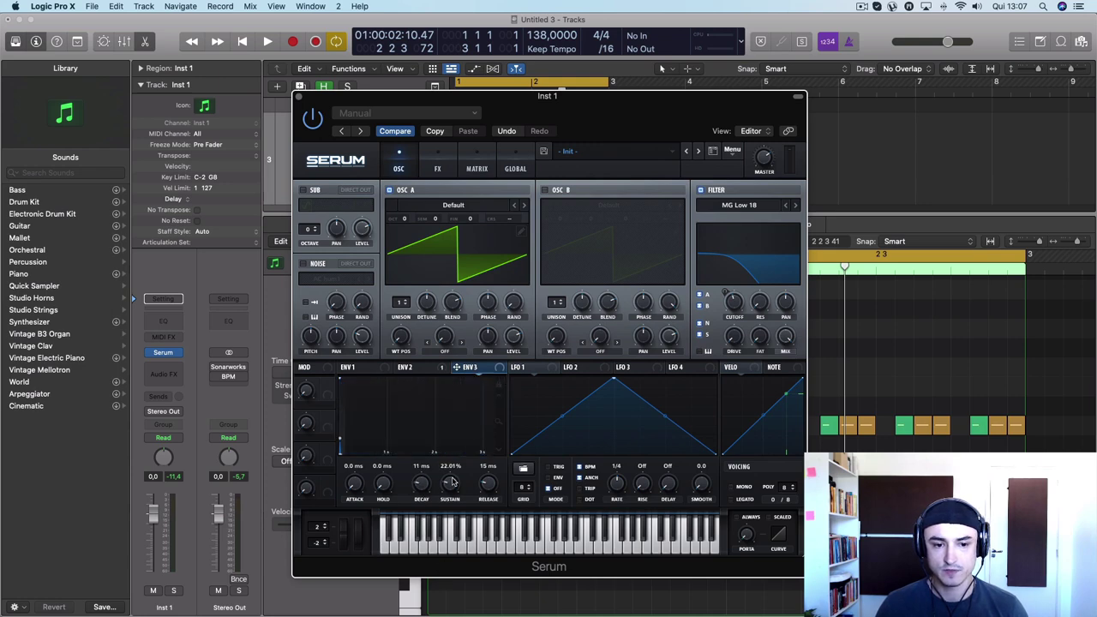
pyautogui.click(499, 385)
pyautogui.moveTo(403, 440); pyautogui.dragTo(403, 462)
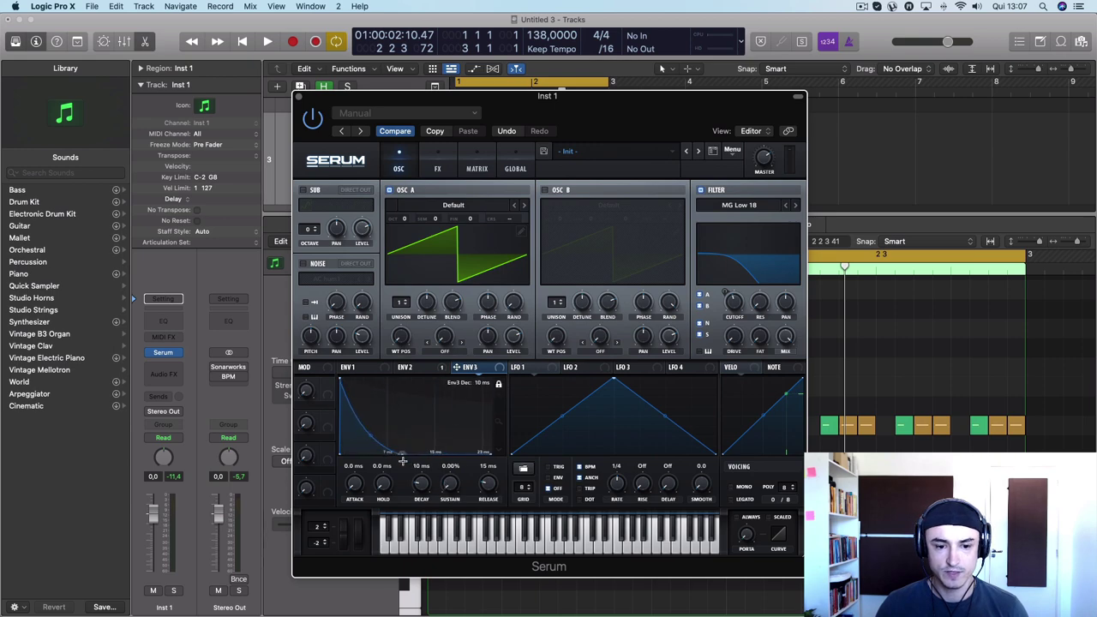
pyautogui.moveTo(488, 484); pyautogui.dragTo(496, 523)
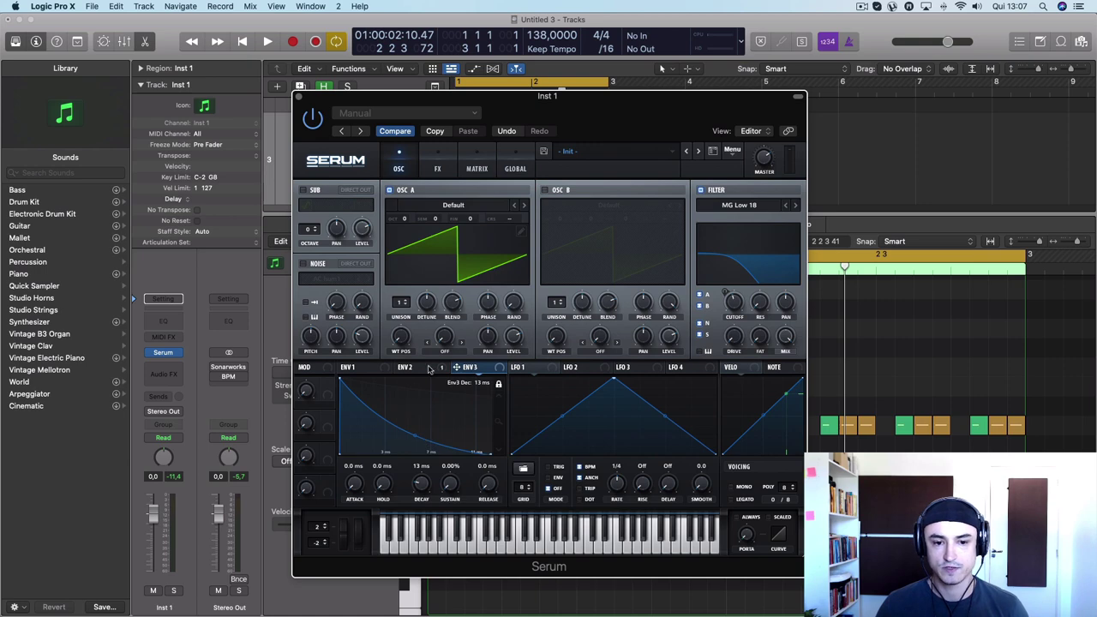
# Assign Envelope 3 to the filter cutoff, adjust its modulation amount, and lengthen its decay to 24 ms while auditioning
pyautogui.moveTo(466, 369); pyautogui.dragTo(729, 296)
pyautogui.press('space')
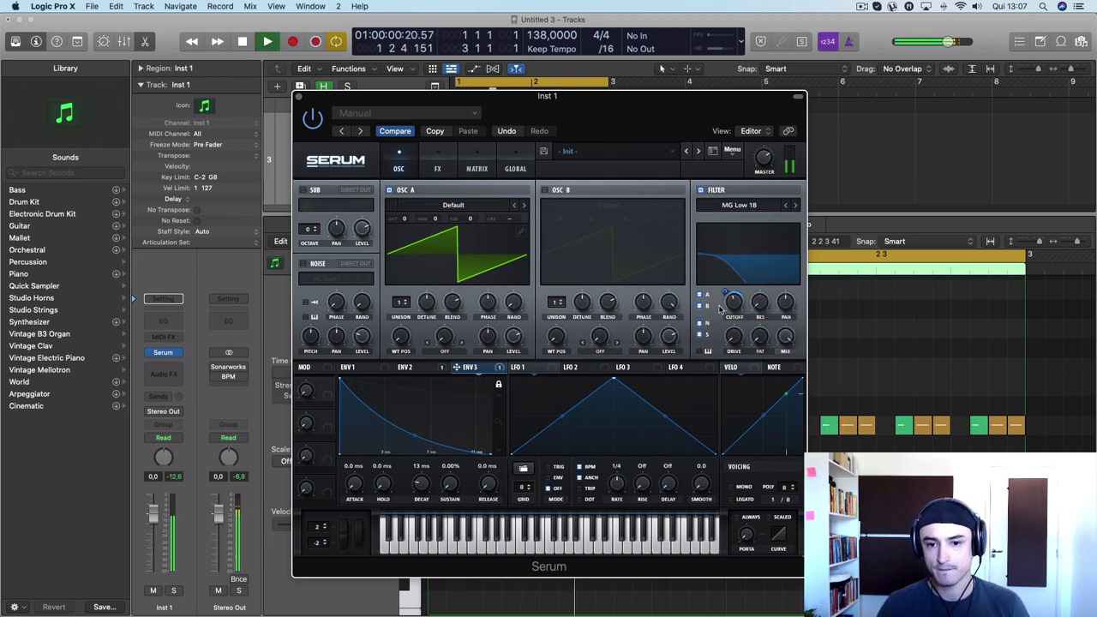
pyautogui.moveTo(722, 309)
pyautogui.mouseDown()
pyautogui.moveTo(724, 275)
pyautogui.moveTo(712, 307)
pyautogui.mouseUp()
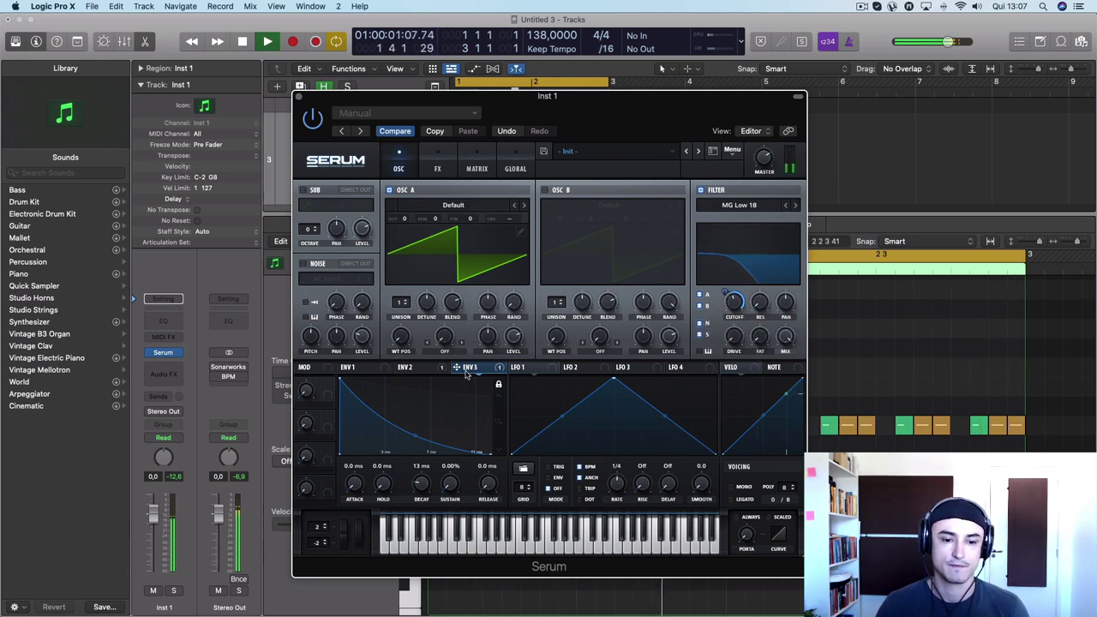
pyautogui.moveTo(420, 485); pyautogui.dragTo(421, 474)
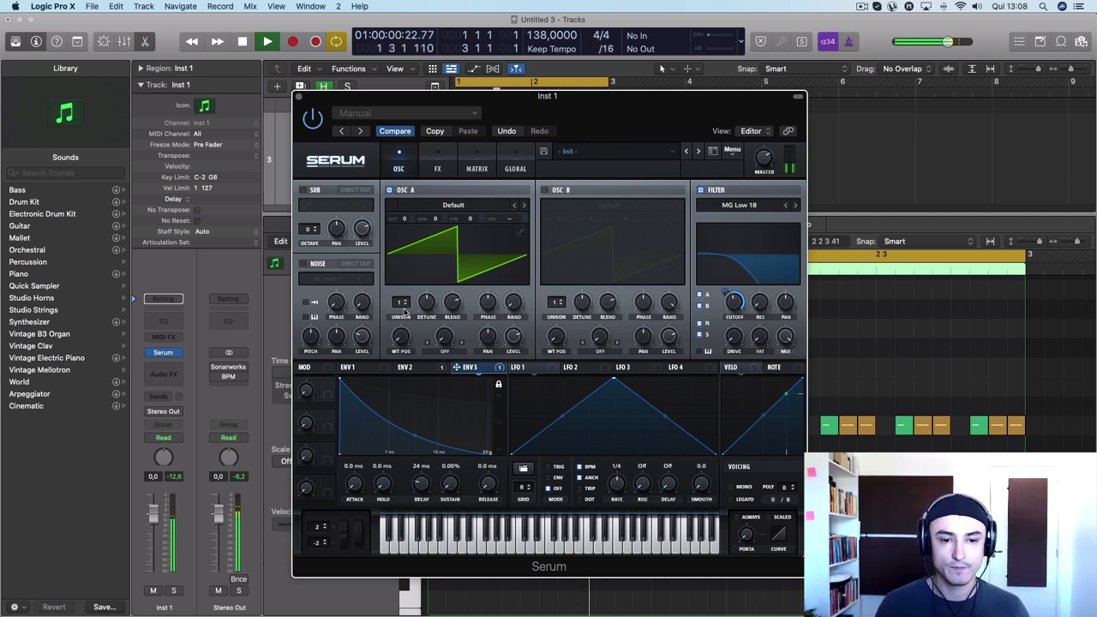
pyautogui.press('space')
# Reduce the first harmonic (Bin 1) of Oscillator A's wavetable to 30% while auditioning the bass
pyautogui.click(521, 232)
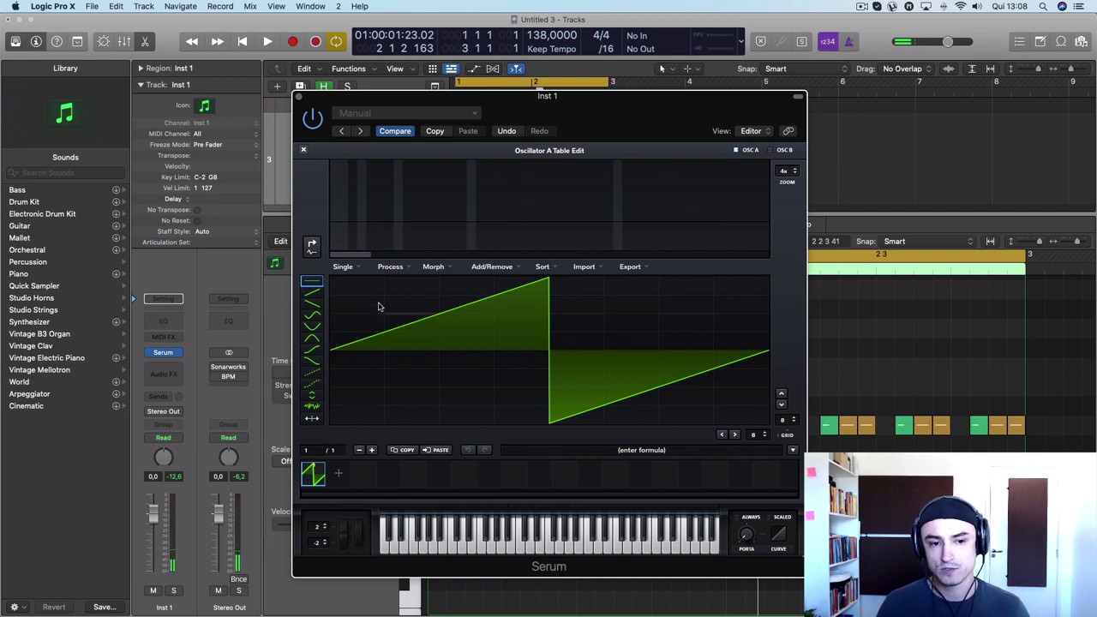
pyautogui.click(312, 247)
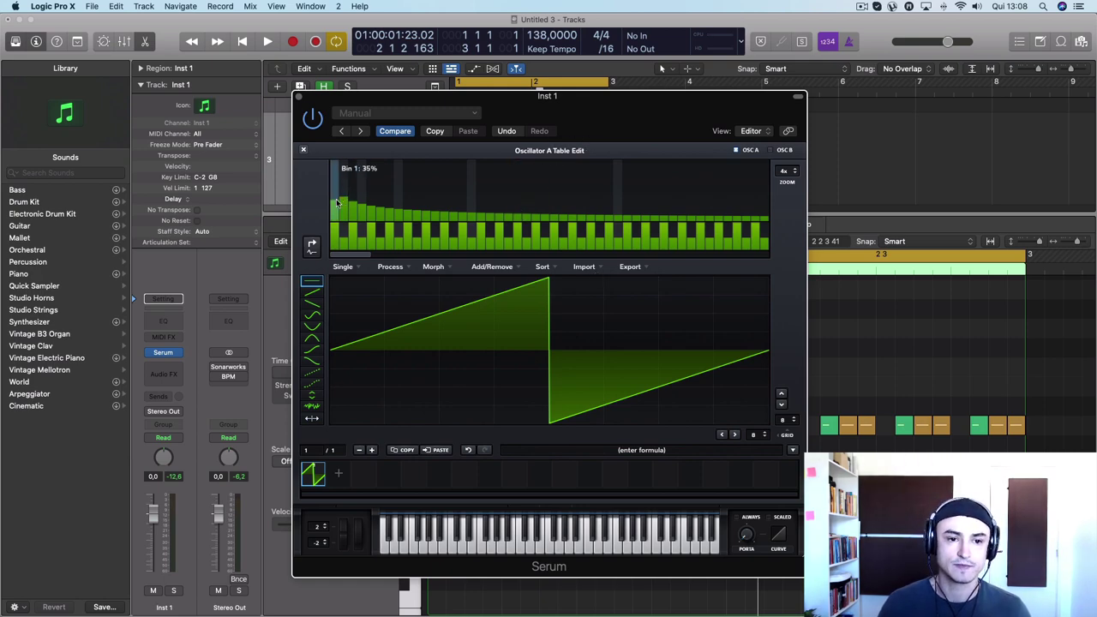
pyautogui.moveTo(337, 203); pyautogui.dragTo(338, 203)
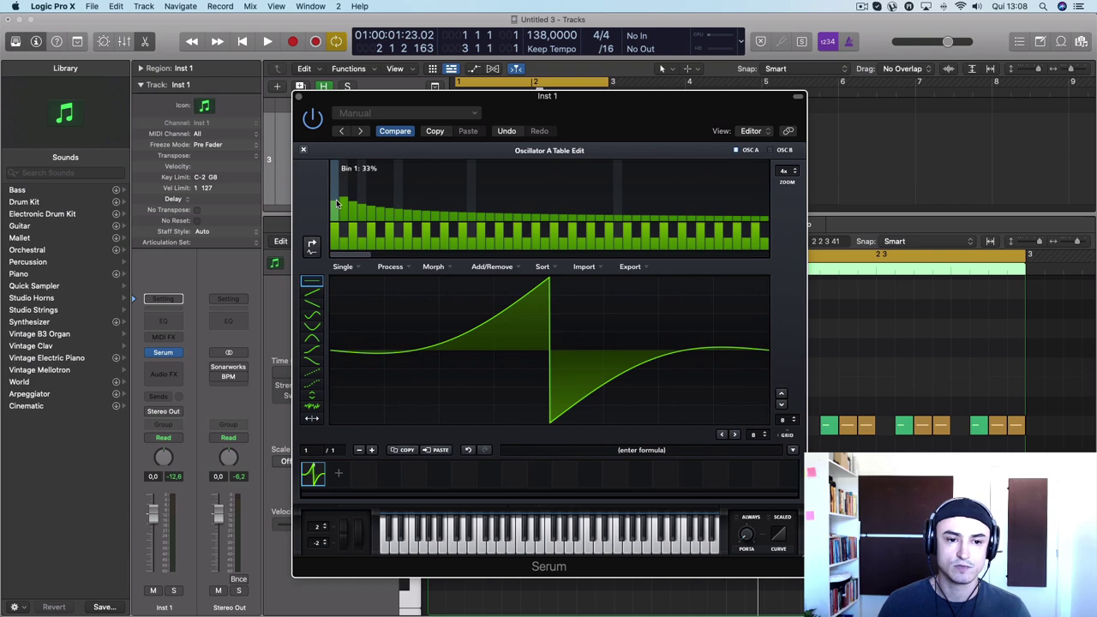
pyautogui.press('space')
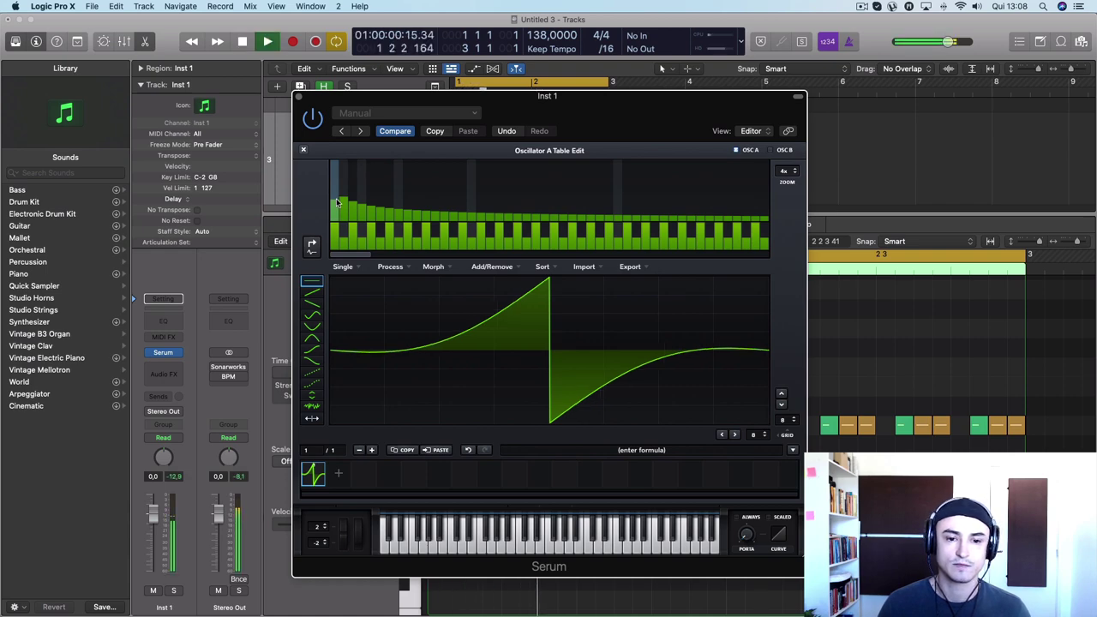
pyautogui.moveTo(338, 204); pyautogui.dragTo(338, 207)
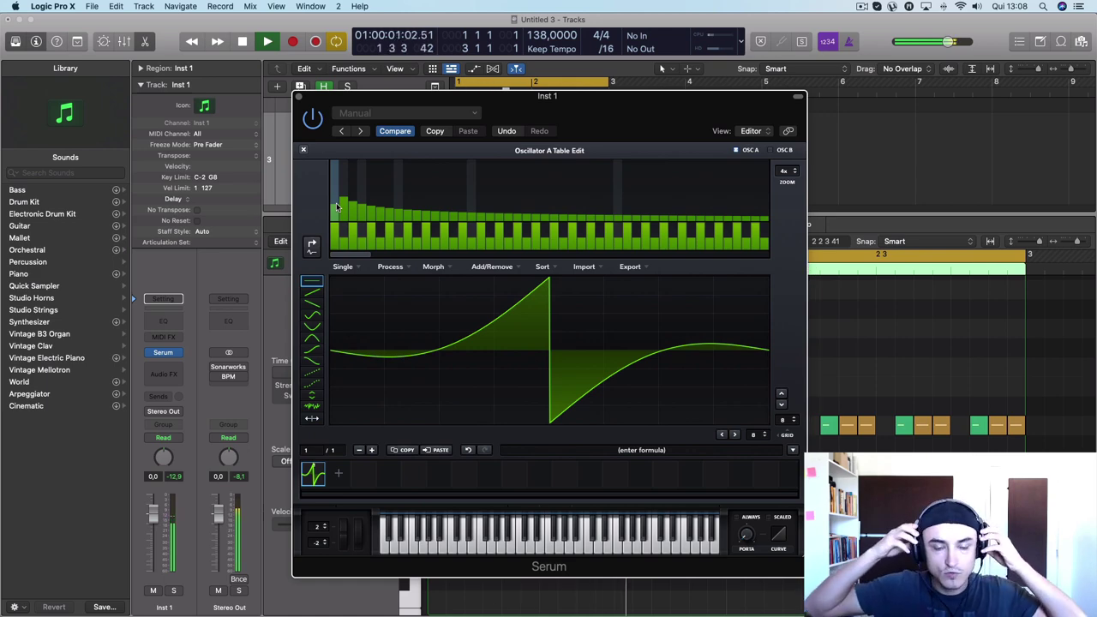
pyautogui.moveTo(337, 206); pyautogui.dragTo(337, 206)
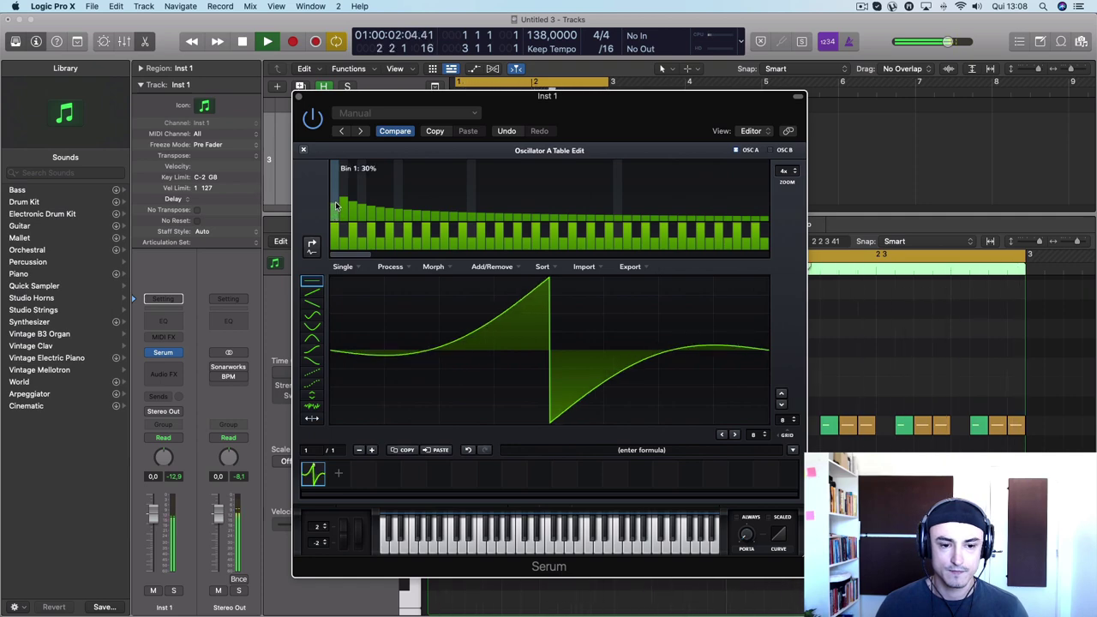
pyautogui.press('space')
pyautogui.click(303, 151)
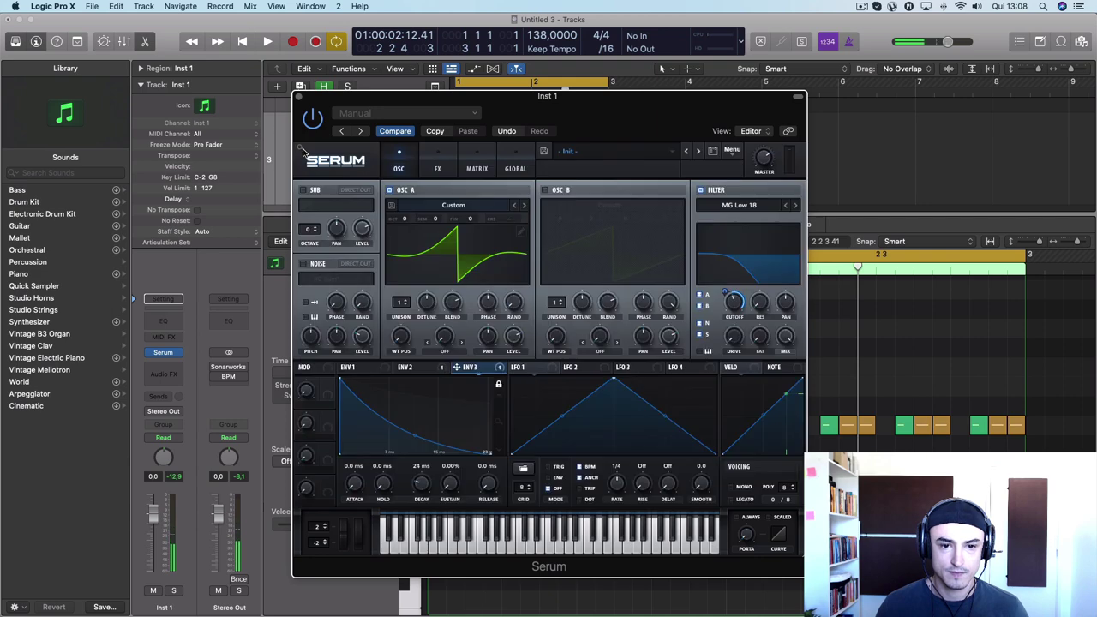
# Set Oscillator A's warp mode to Bend +/- and adjust the bend amount while auditioning the bass
pyautogui.click(447, 352)
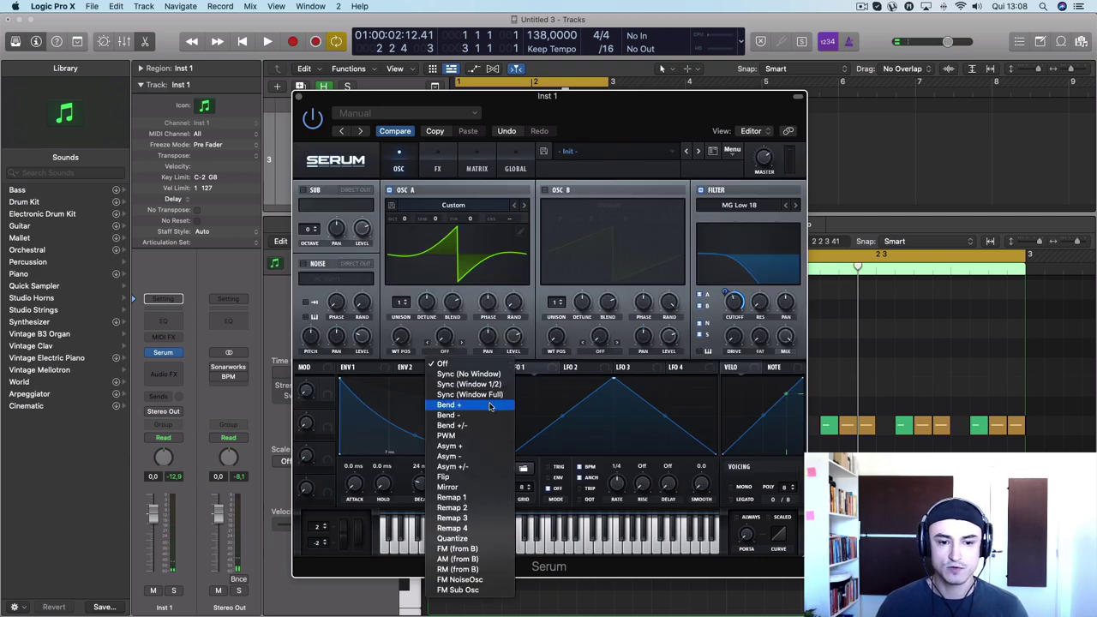
pyautogui.click(480, 426)
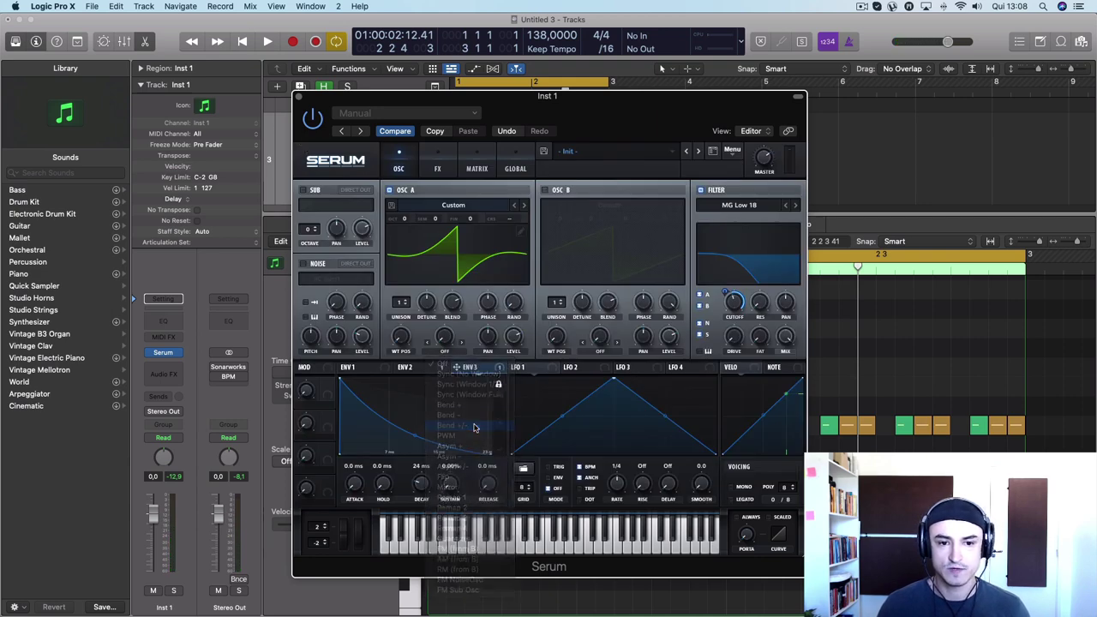
pyautogui.moveTo(446, 339); pyautogui.dragTo(439, 302)
pyautogui.press('space')
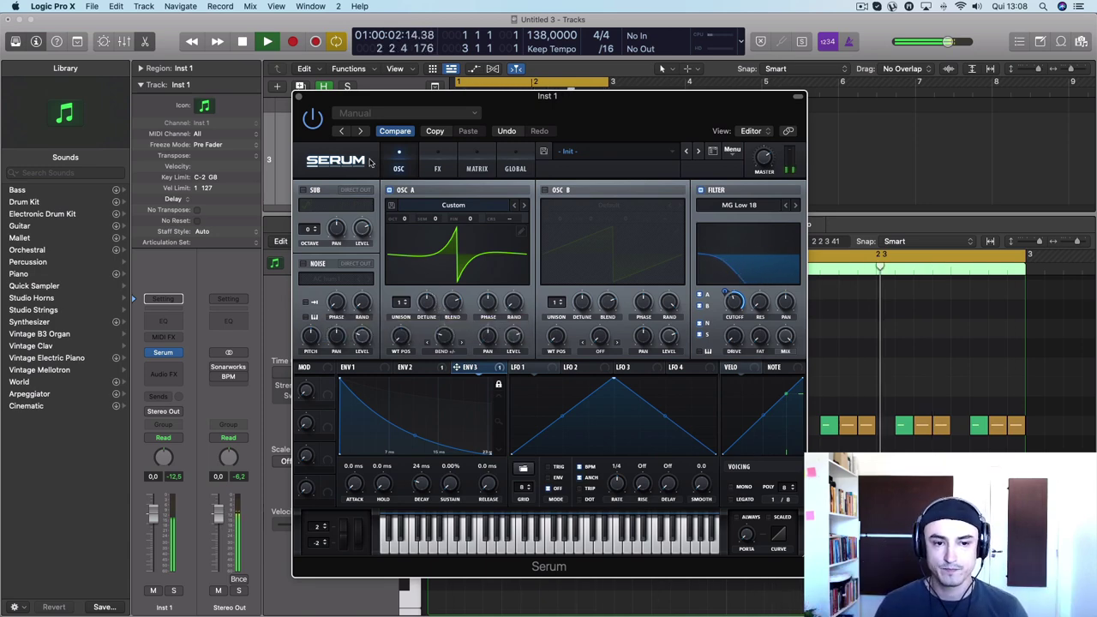
pyautogui.press('space')
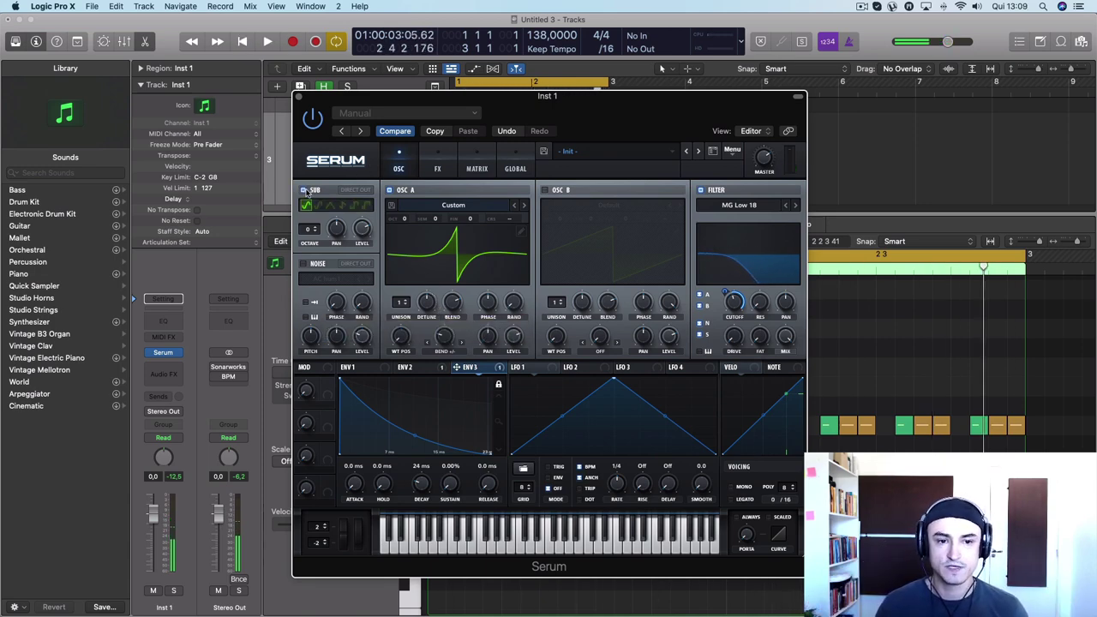
# Audition the sub oscillator's waveforms against the bass and kick, keep the sine shape, and set its octave to -1
pyautogui.press('space')
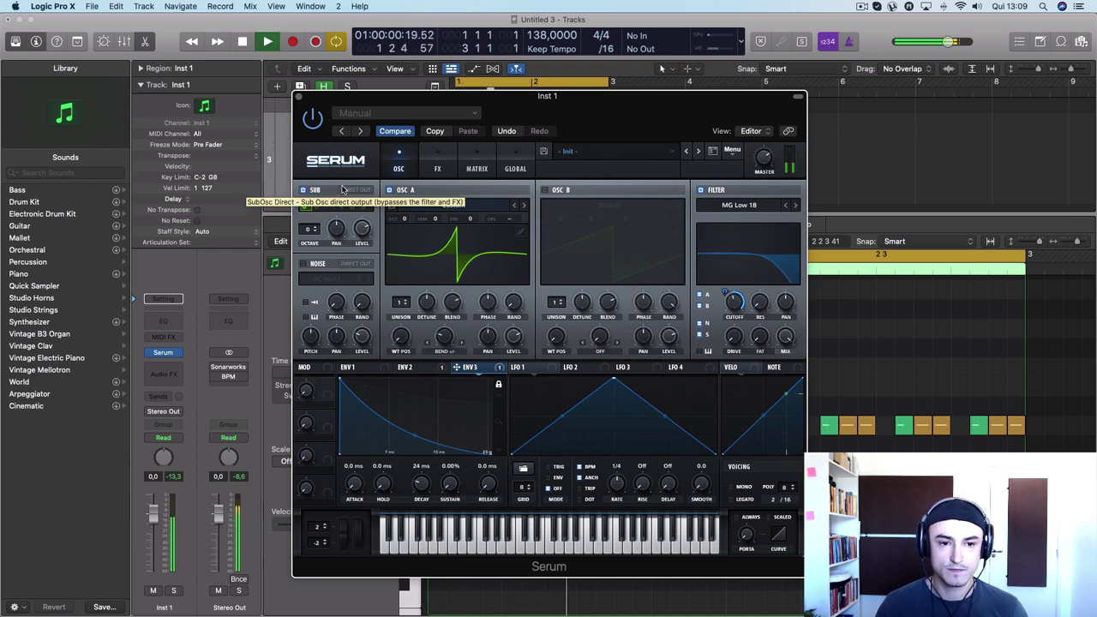
pyautogui.click(342, 188)
pyautogui.scroll(-2, 316, 234)
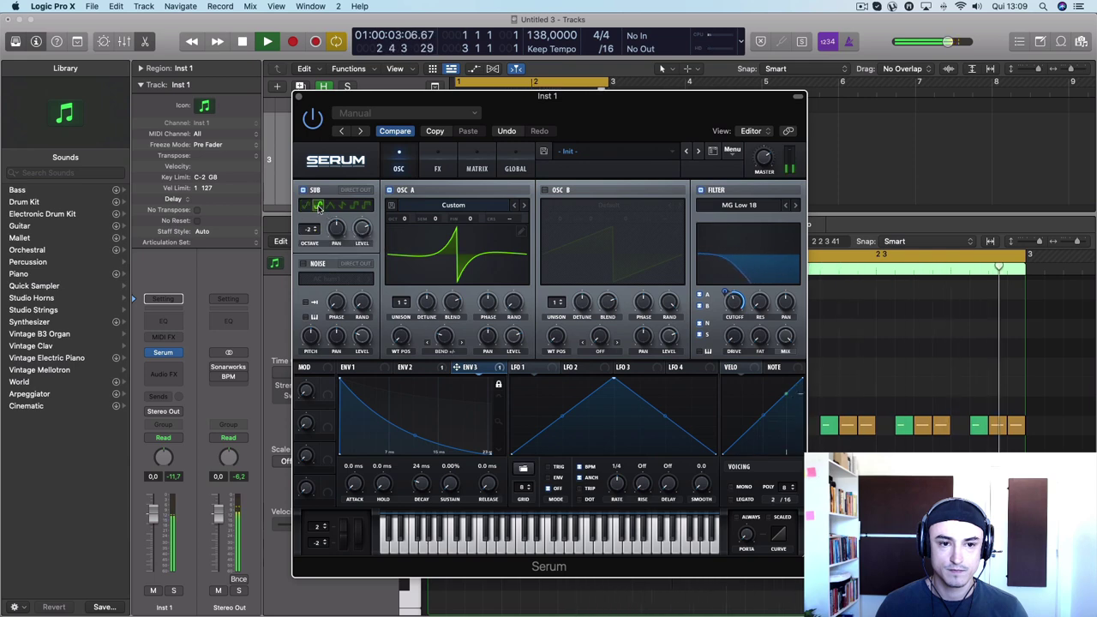
pyautogui.click(331, 206)
pyautogui.click(354, 206)
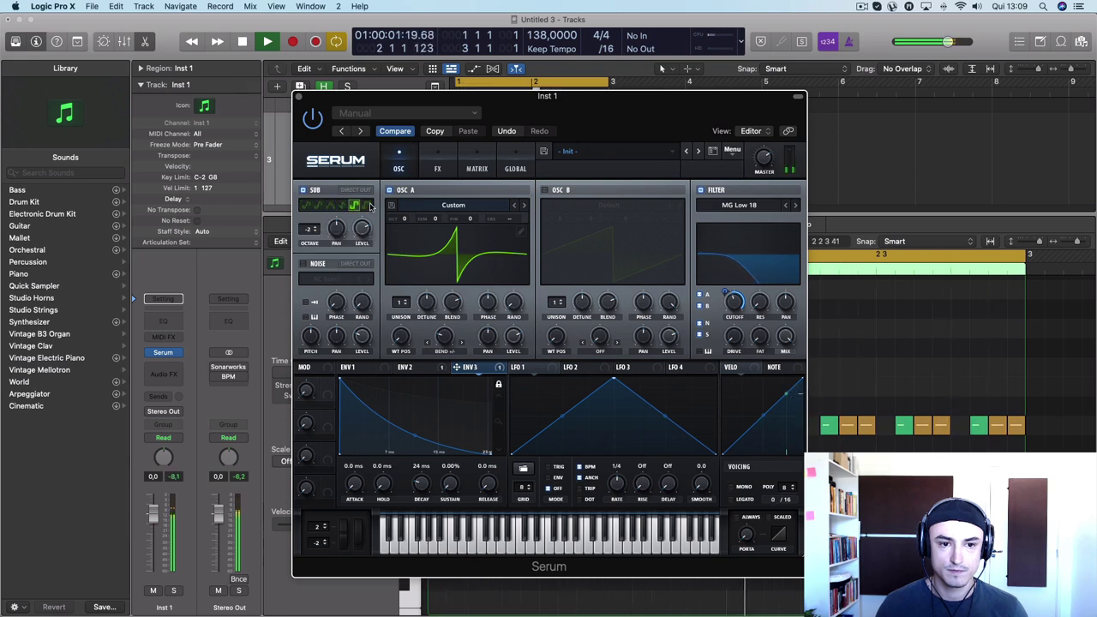
pyautogui.click(307, 205)
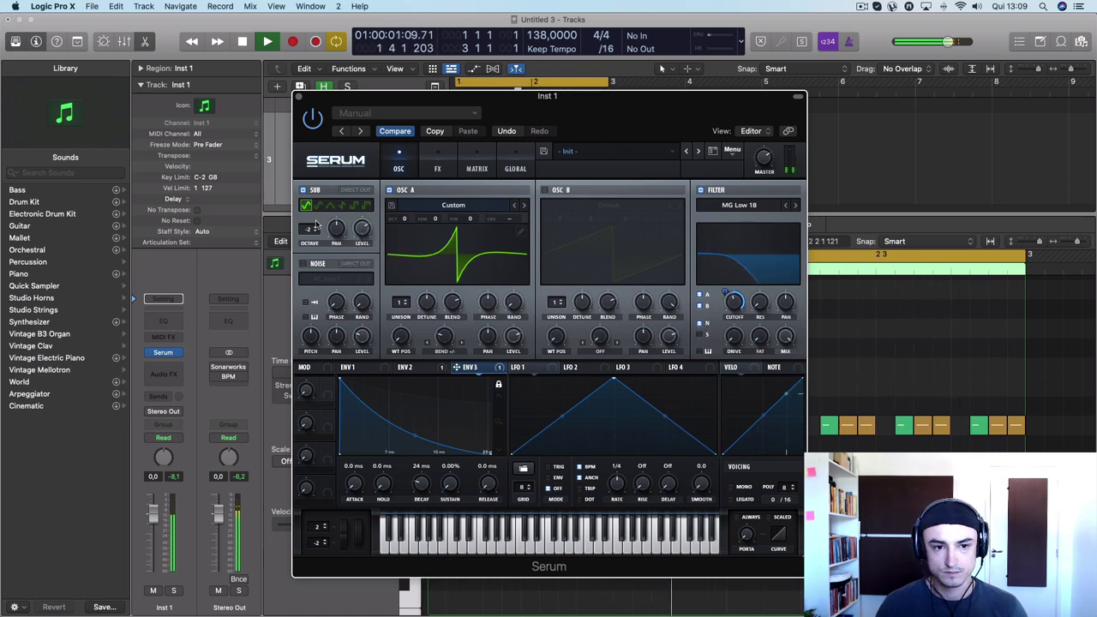
pyautogui.moveTo(310, 229); pyautogui.dragTo(310, 221)
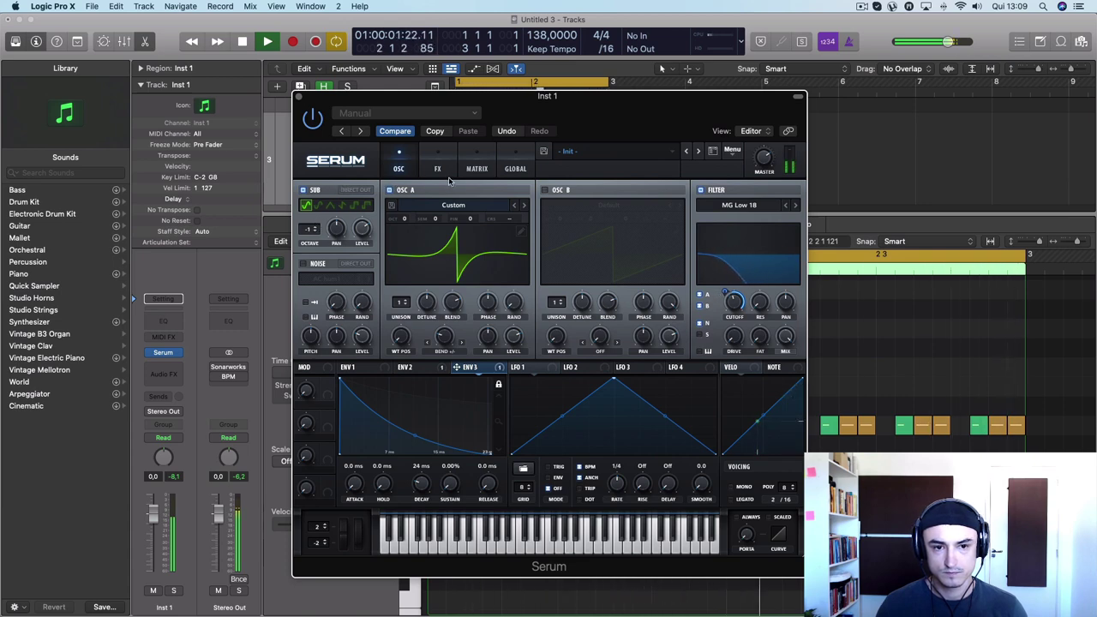
# Audition alternative sub oscillator waveforms with Oscillator A off and on, and return the sub to a sine
pyautogui.click(392, 189)
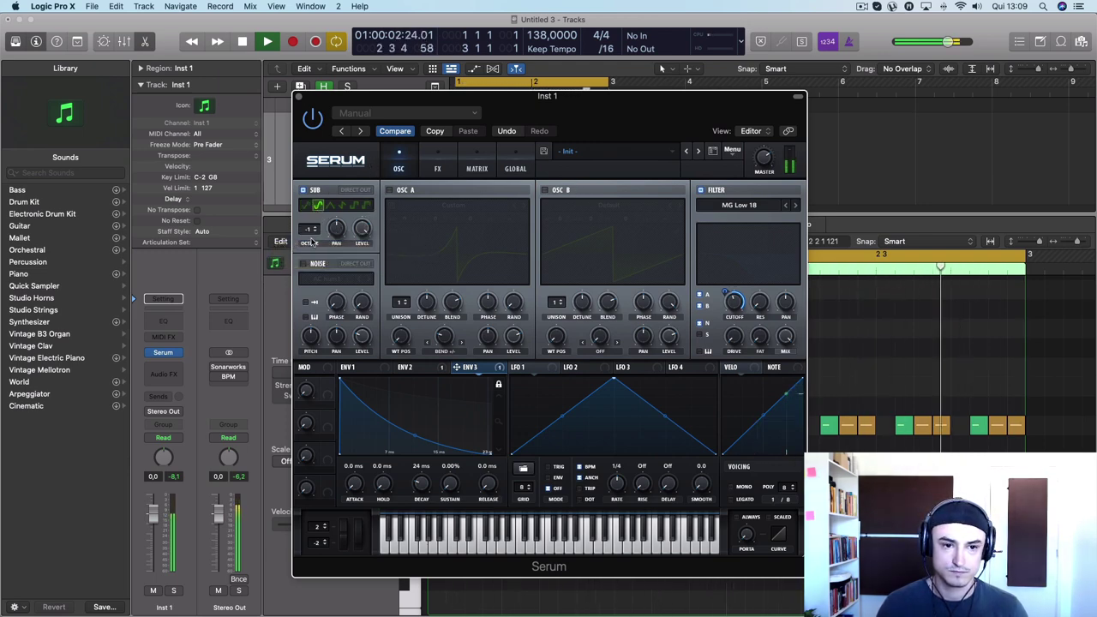
pyautogui.click(390, 190)
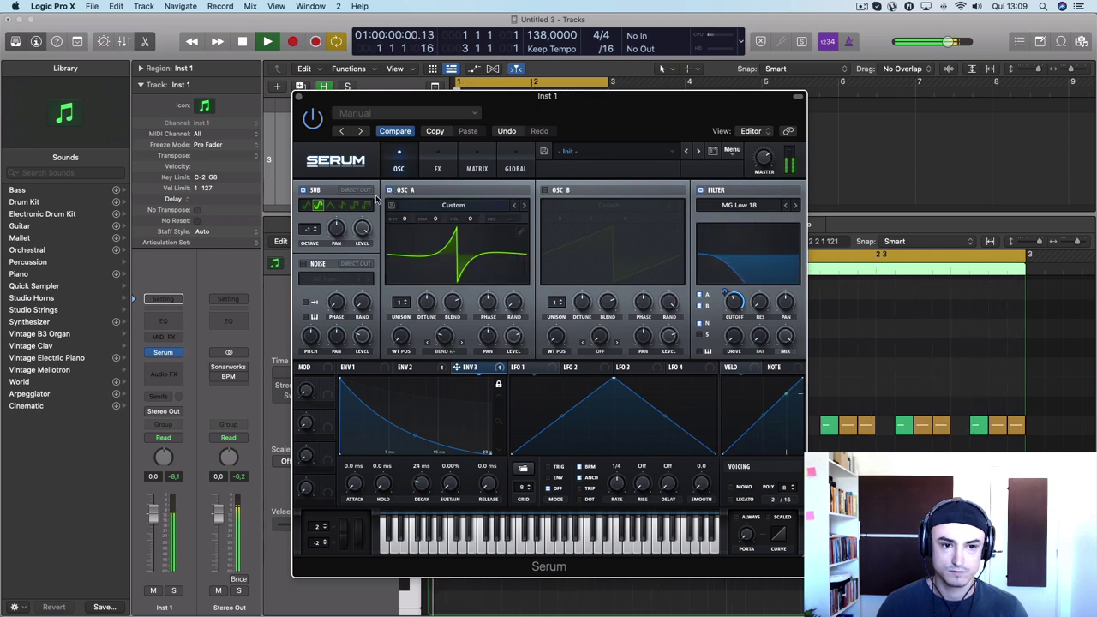
pyautogui.click(367, 205)
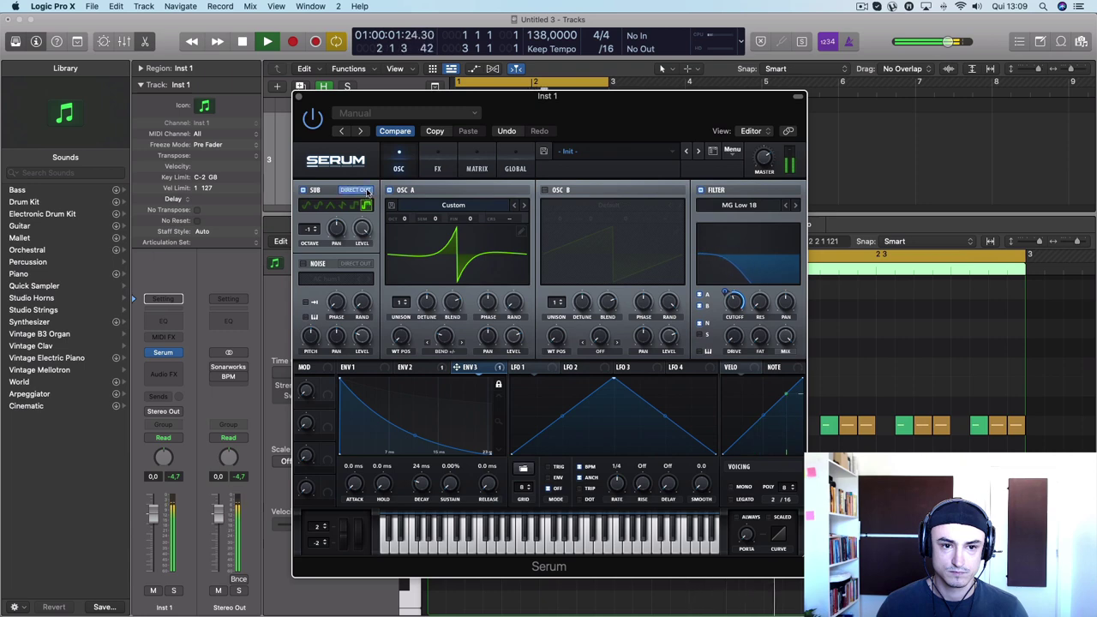
pyautogui.press('space')
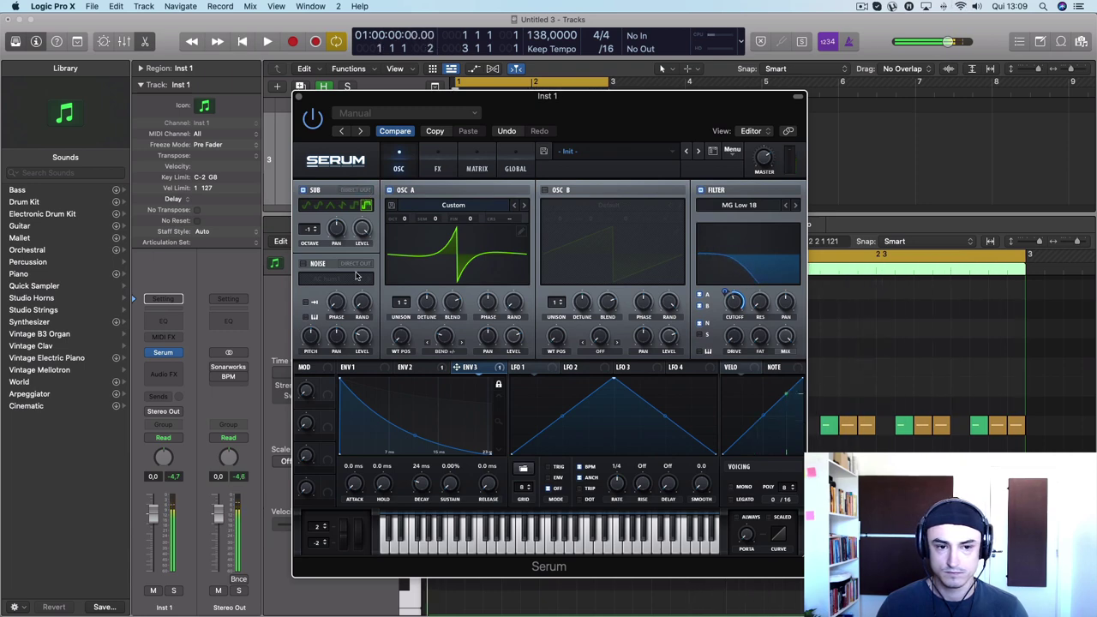
pyautogui.click(306, 206)
pyautogui.press('space')
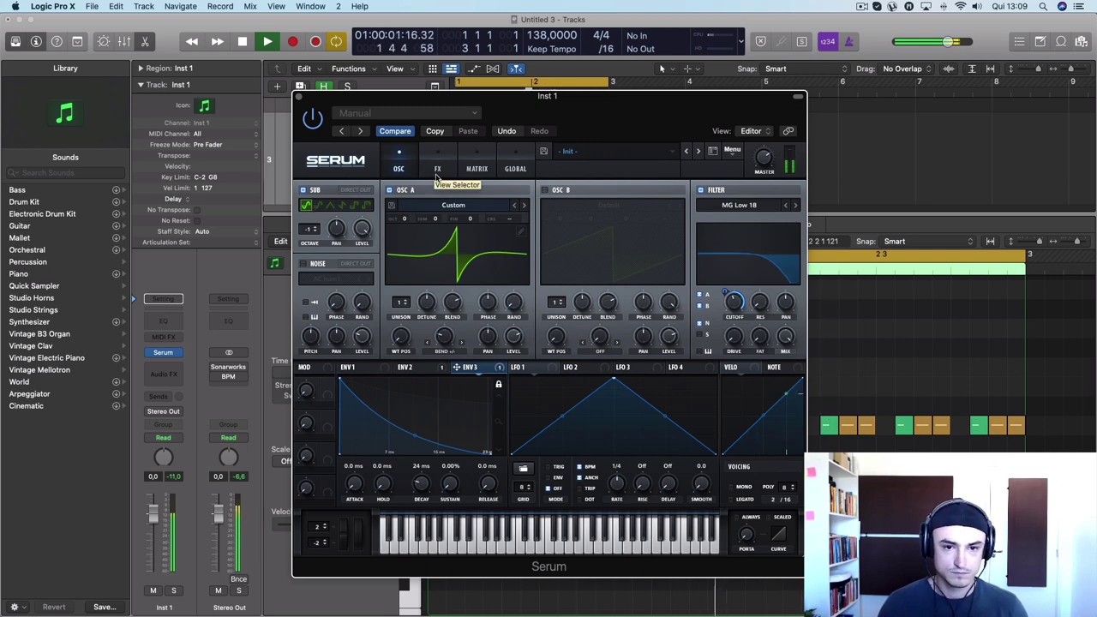
# Close the Serum window and the Piano Roll editor, and play the kick and bass together
pyautogui.click(302, 98)
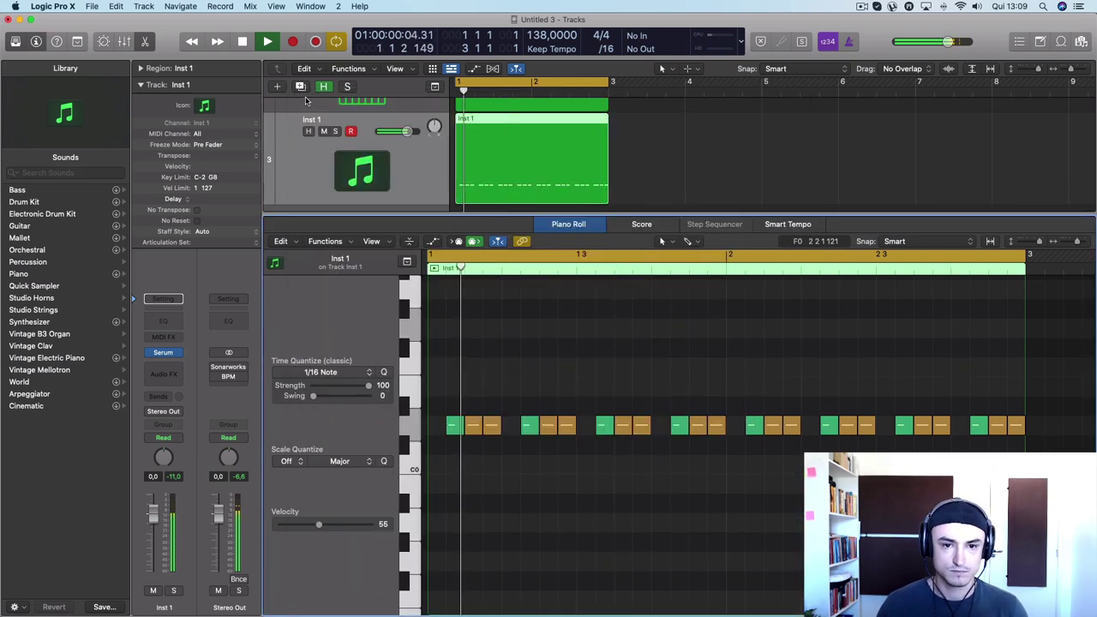
pyautogui.press('space')
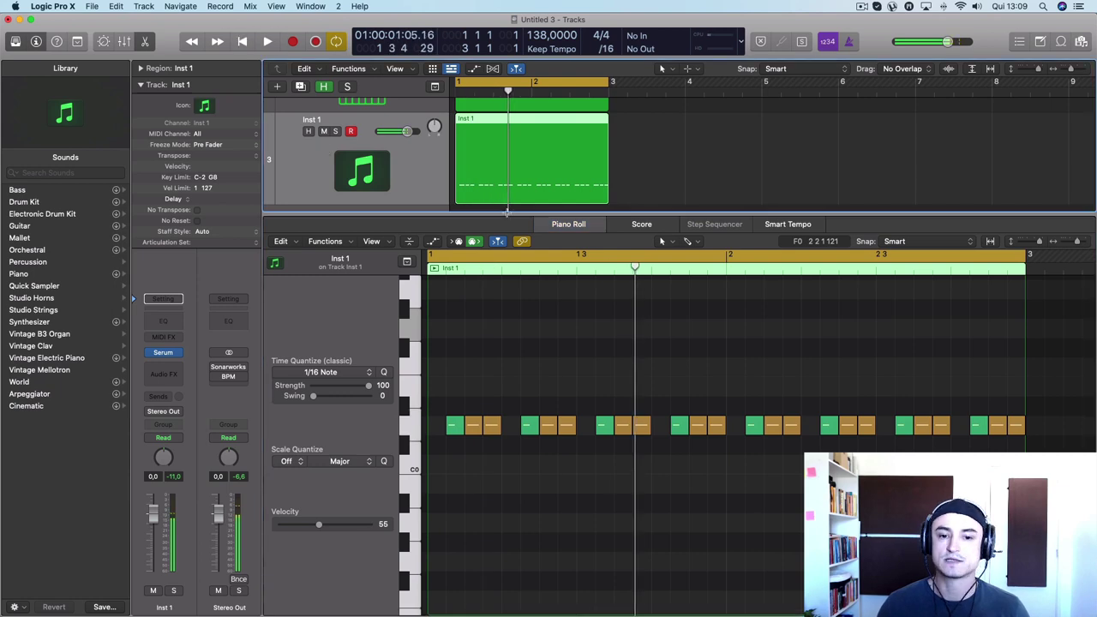
pyautogui.click(566, 226)
pyautogui.press('e')
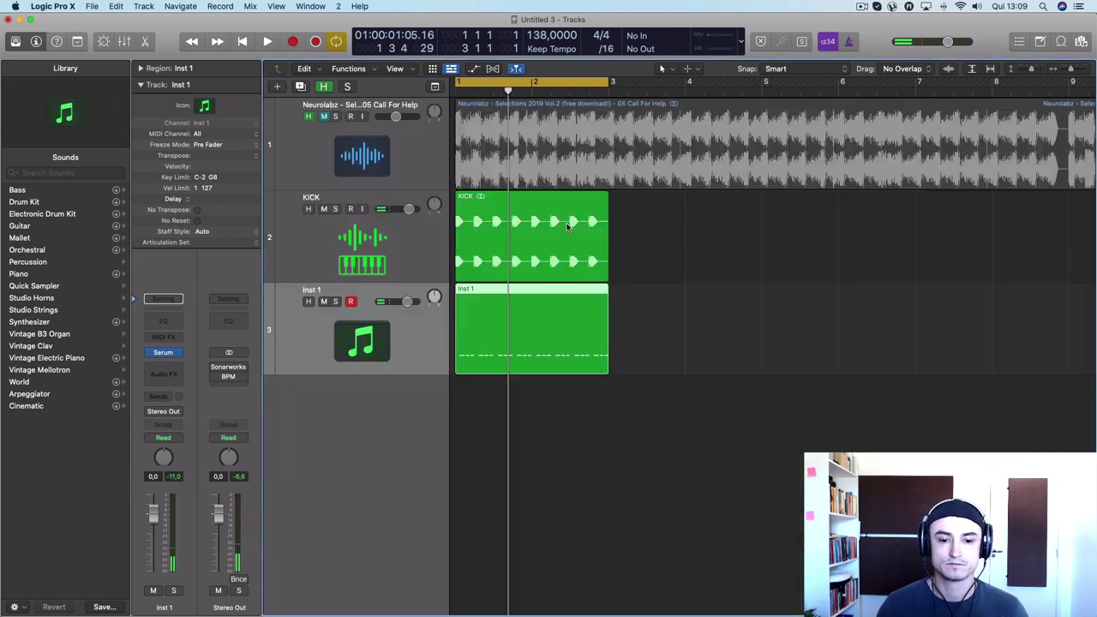
pyautogui.press('space')
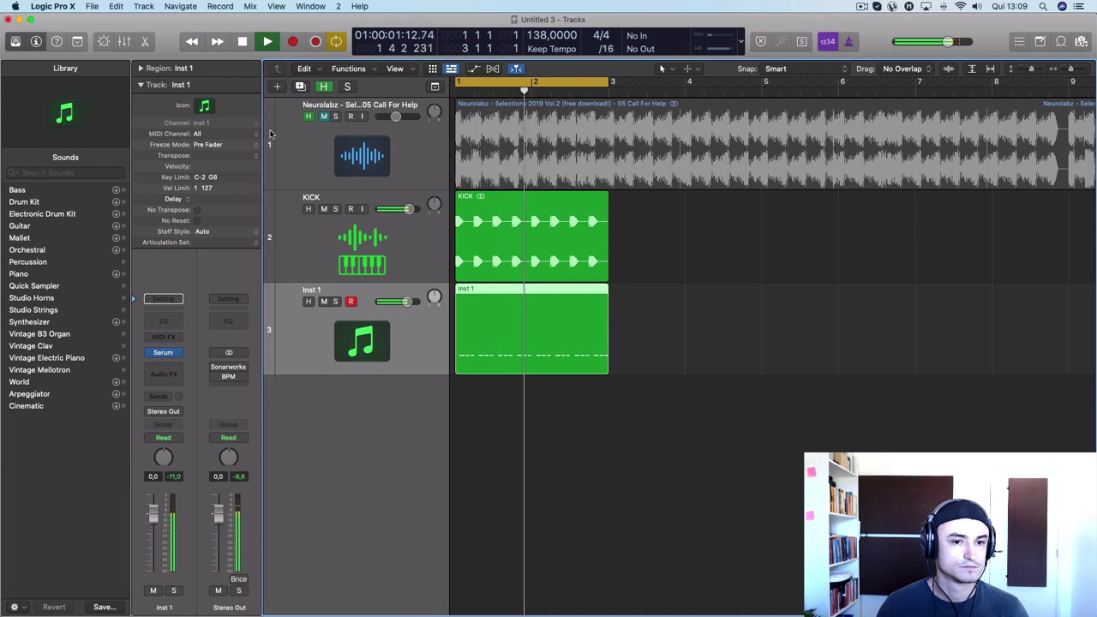
# Solo the Neurolabz reference track for a listening comparison, and unsolo it to hear the kick and bass again
pyautogui.press('space')
pyautogui.click(336, 116)
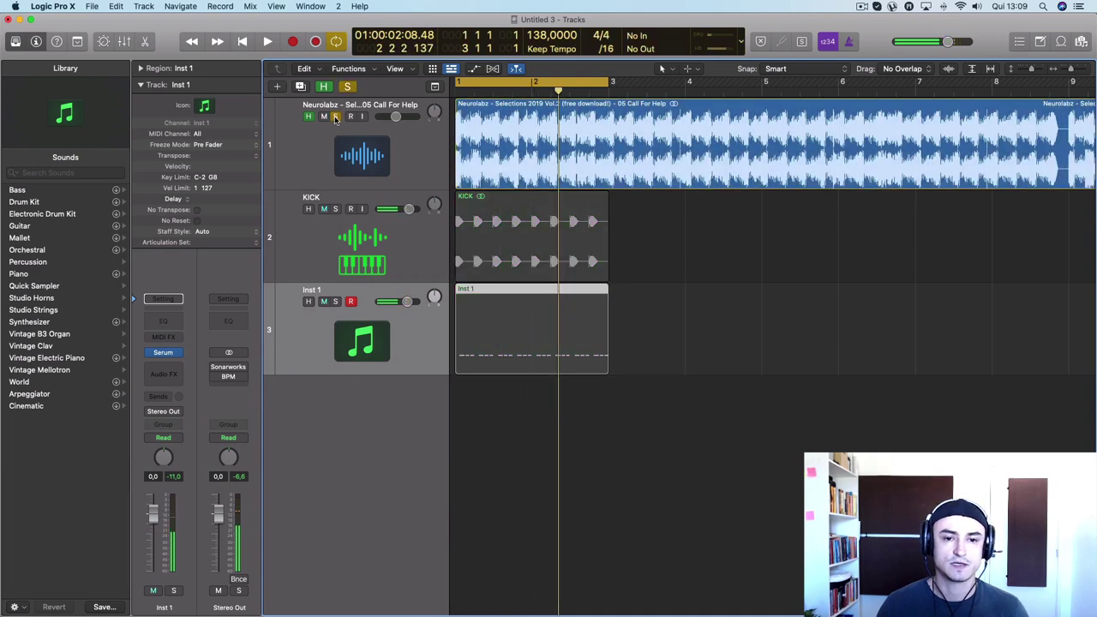
pyautogui.press('space')
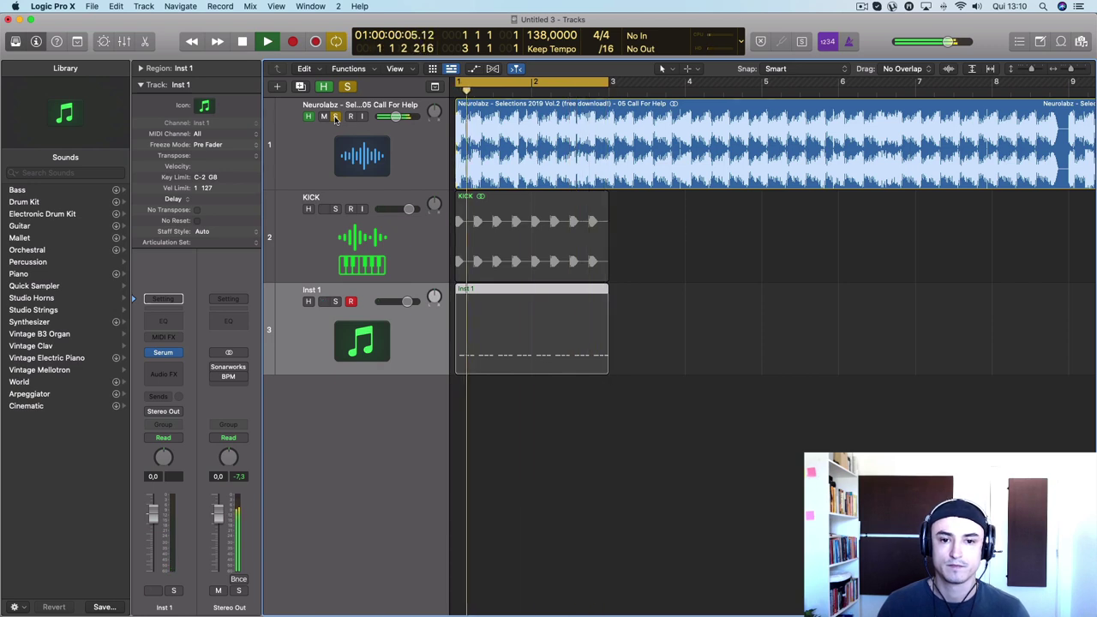
pyautogui.click(335, 117)
pyautogui.press('space')
pyautogui.press('space')
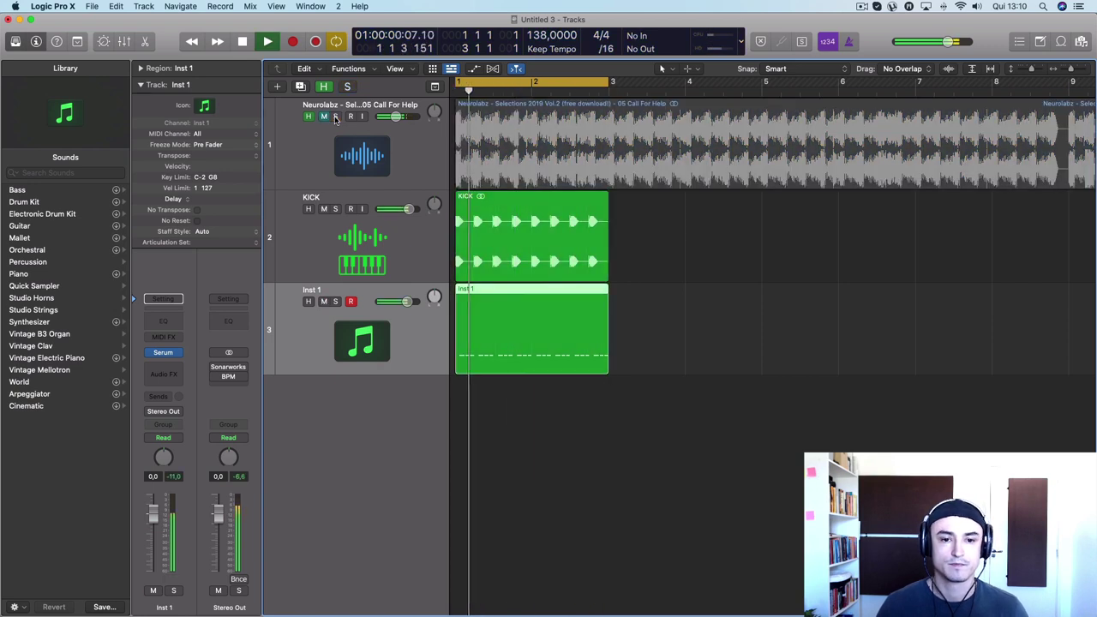
# Compare the channel levels of the KICK and Inst 1 tracks during playback
pyautogui.click(425, 248)
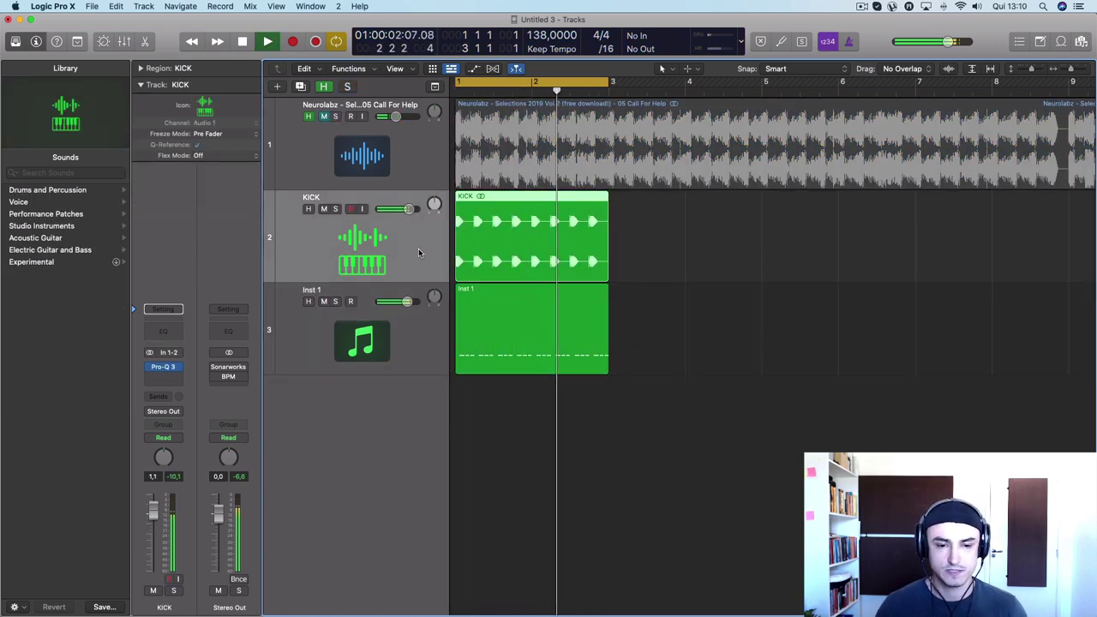
pyautogui.click(397, 343)
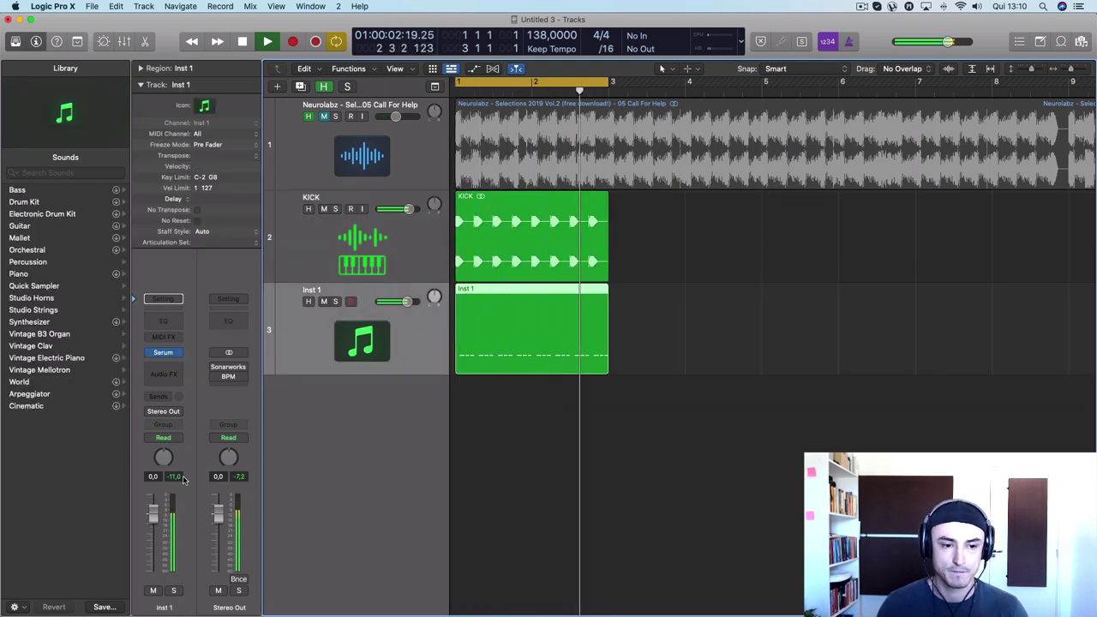
pyautogui.press('space')
# Insert a stereo Compressor on the Inst 1 track and audition the bass with its default settings
pyautogui.click(162, 366)
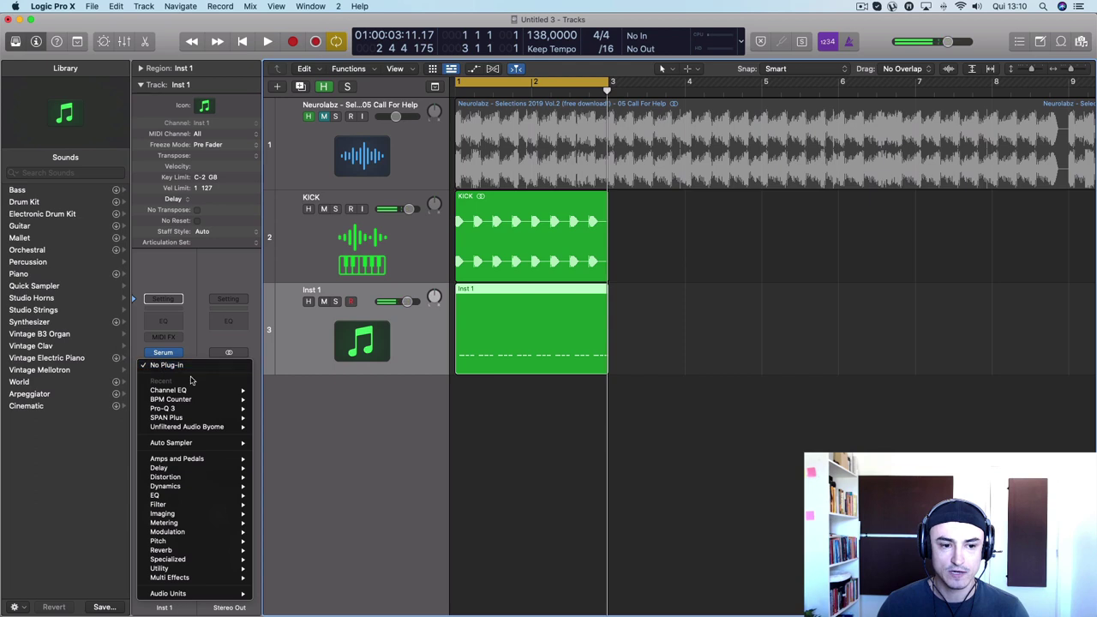
pyautogui.moveTo(213, 490)
pyautogui.moveTo(307, 498)
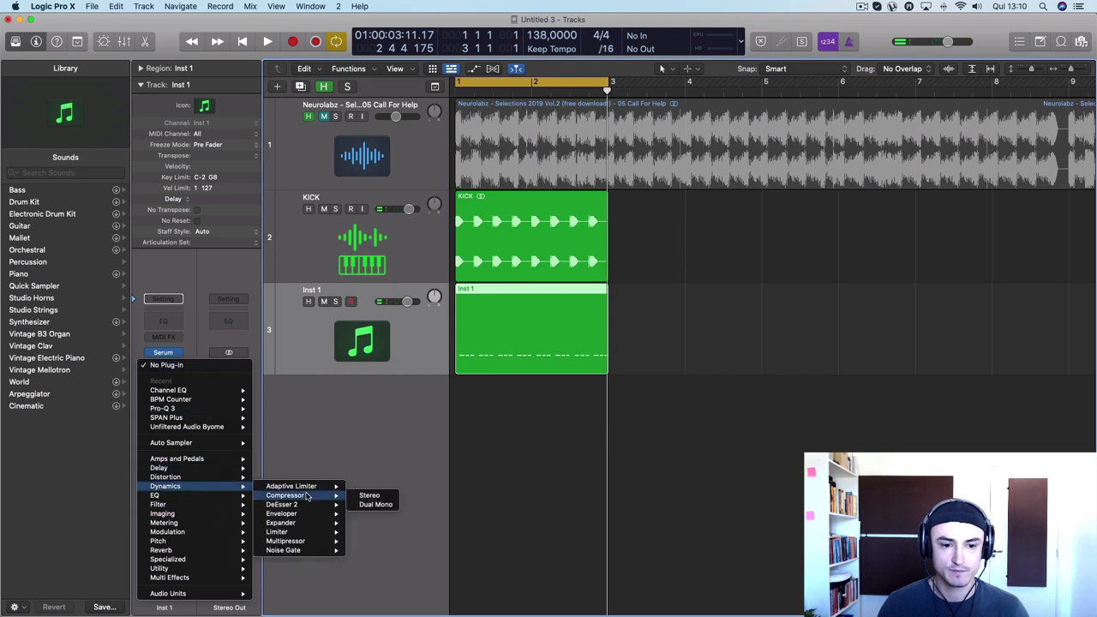
pyautogui.click(370, 495)
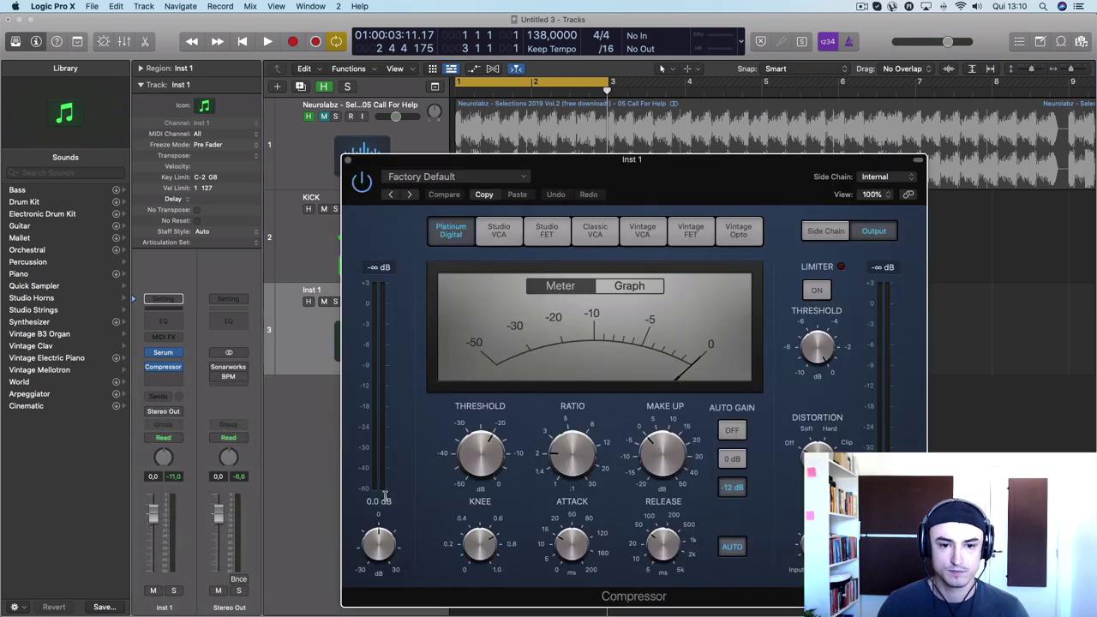
pyautogui.press('space')
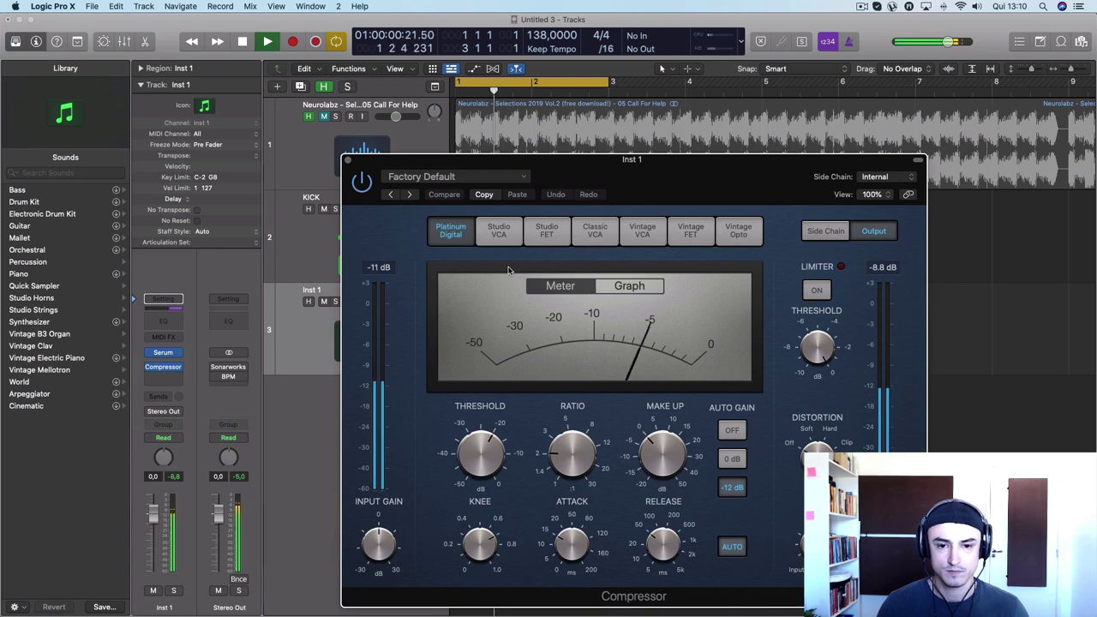
pyautogui.click(348, 161)
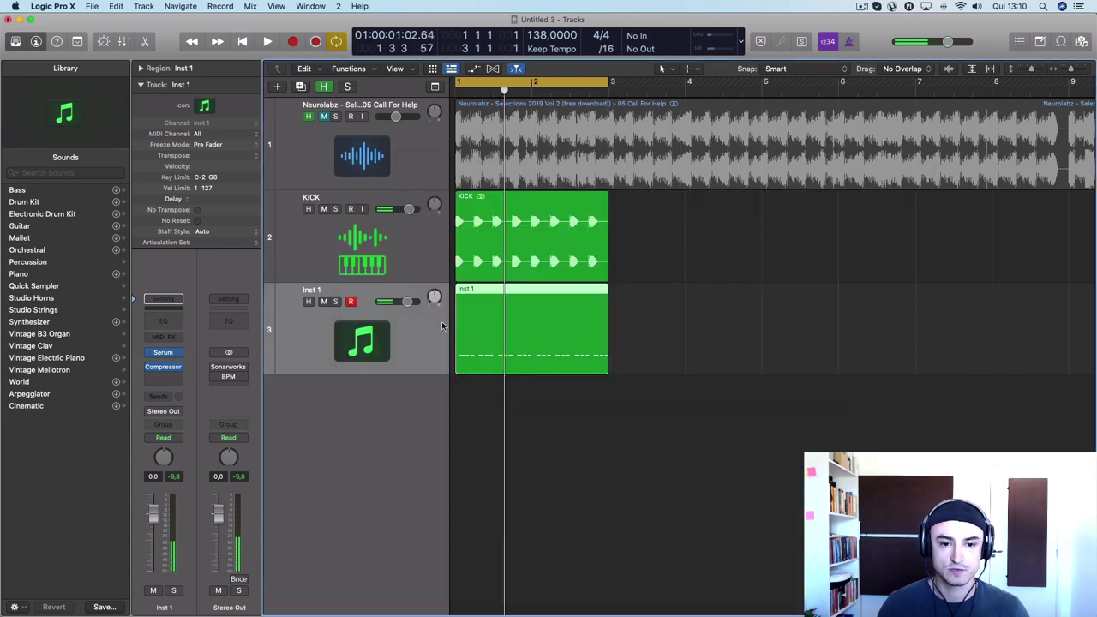
# Assign velocity to modulate both the Oscillator A level and the sub oscillator level in Serum, and audition the bass
pyautogui.click(165, 354)
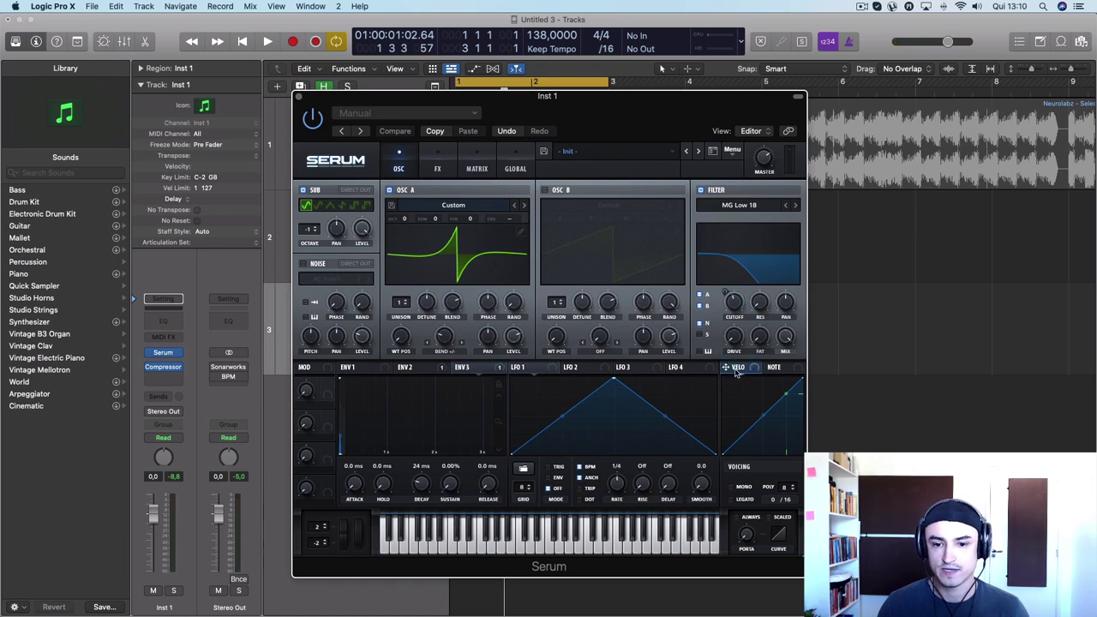
pyautogui.click(517, 334)
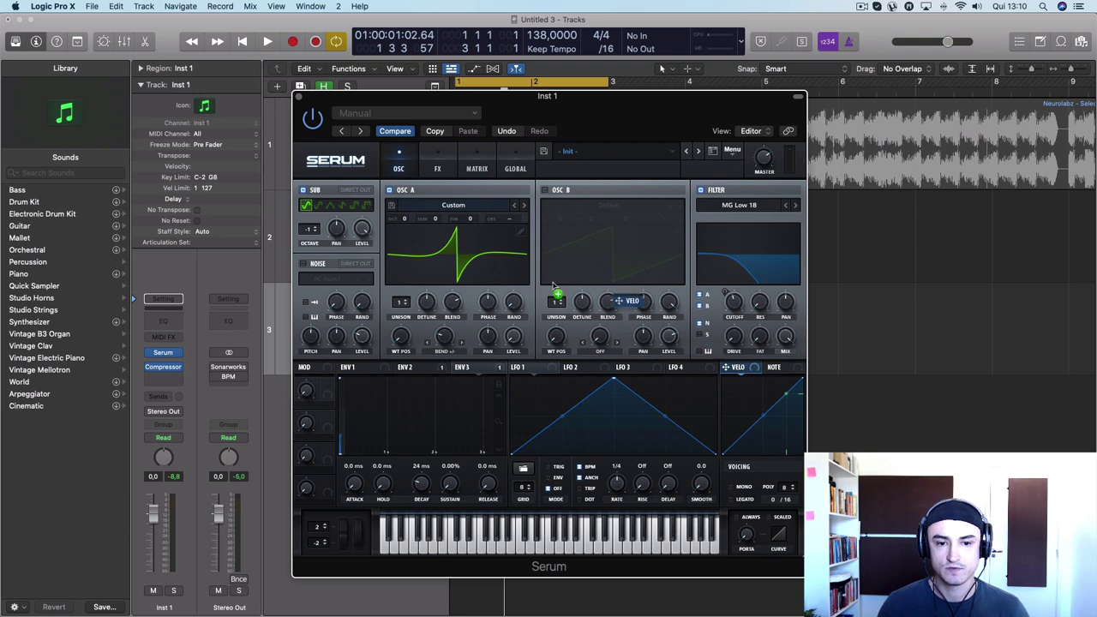
pyautogui.moveTo(553, 284); pyautogui.dragTo(512, 339)
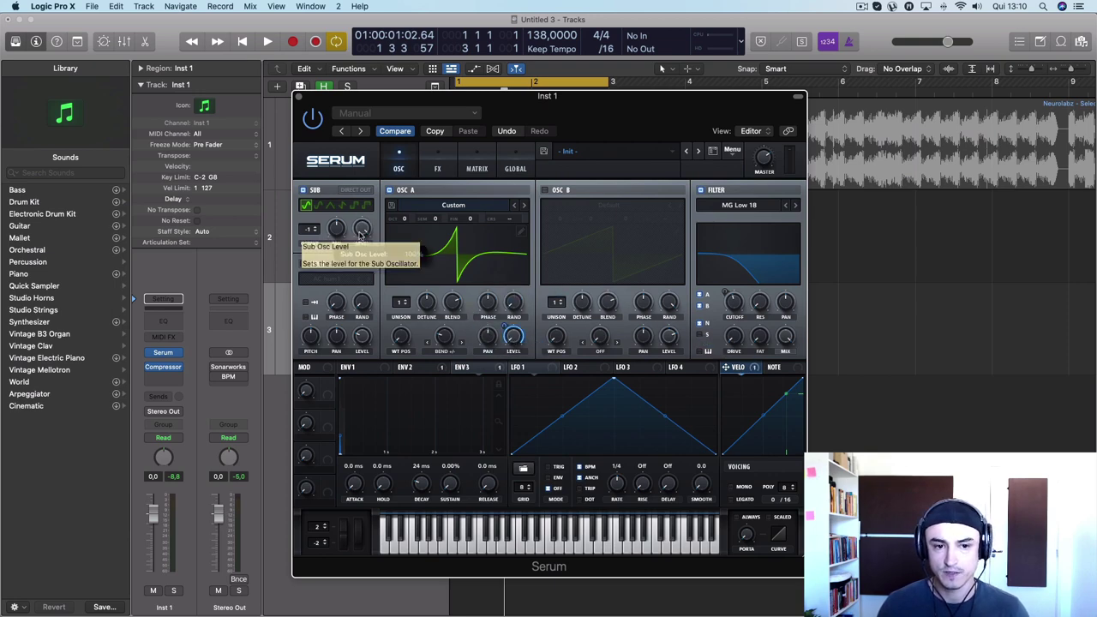
pyautogui.moveTo(464, 256); pyautogui.dragTo(363, 230)
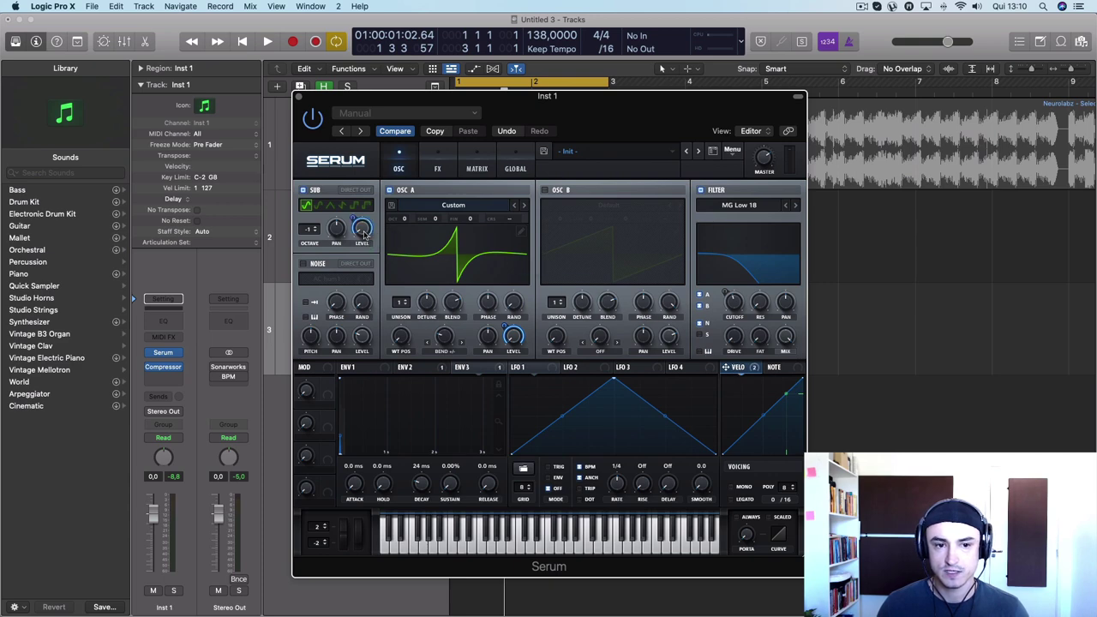
pyautogui.press('space')
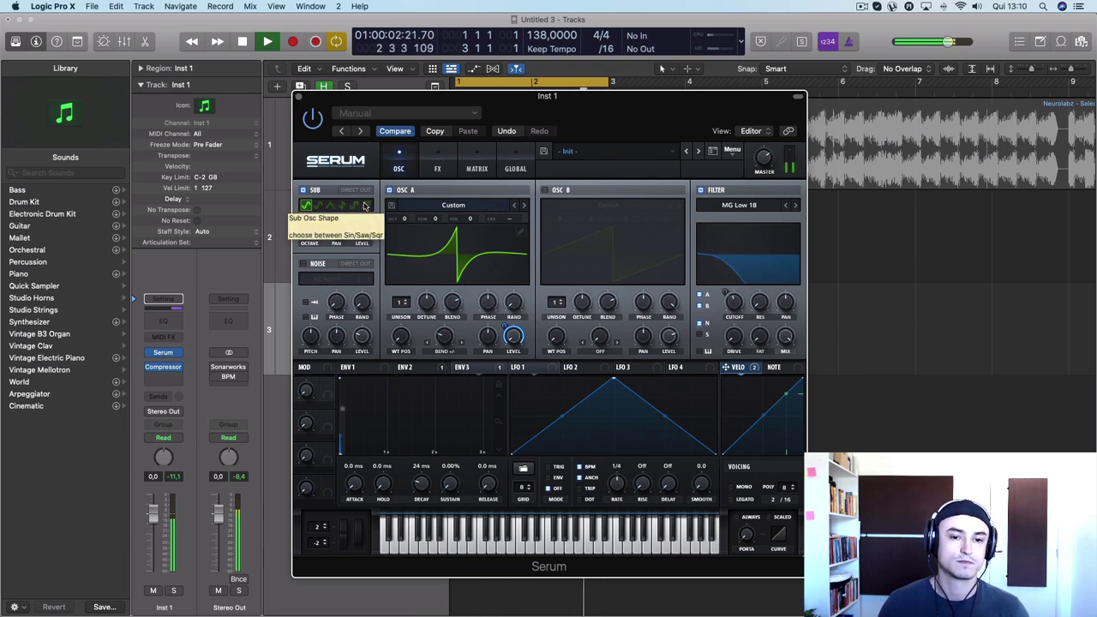
# Reset the Inst 1 channel's peak level readout and turn off Auto Gain in its Compressor during playback
pyautogui.click(300, 96)
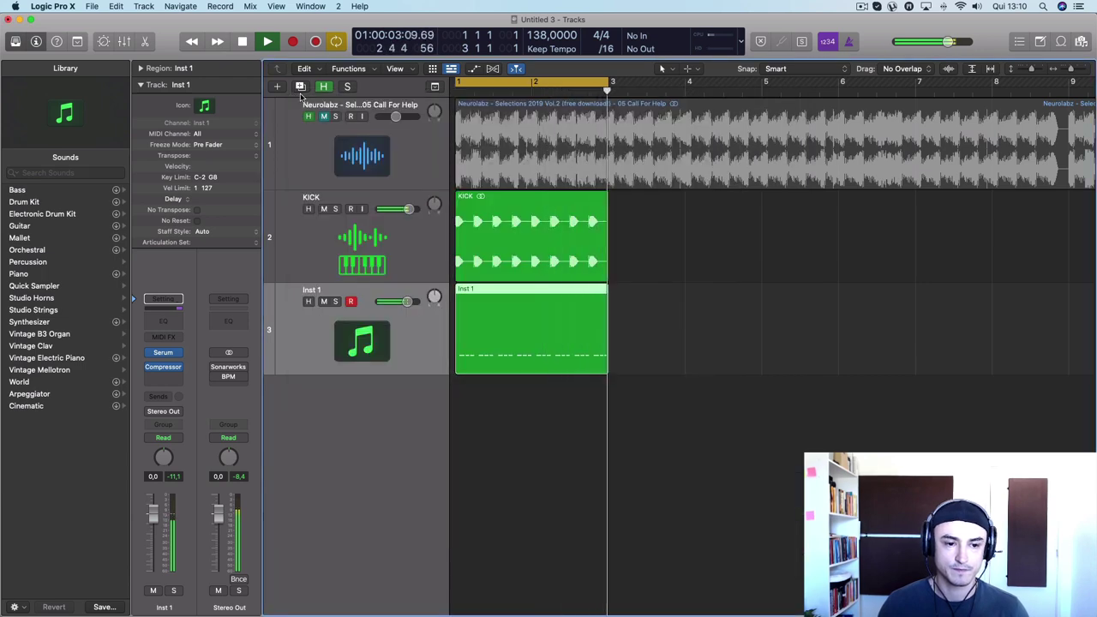
pyautogui.click(163, 367)
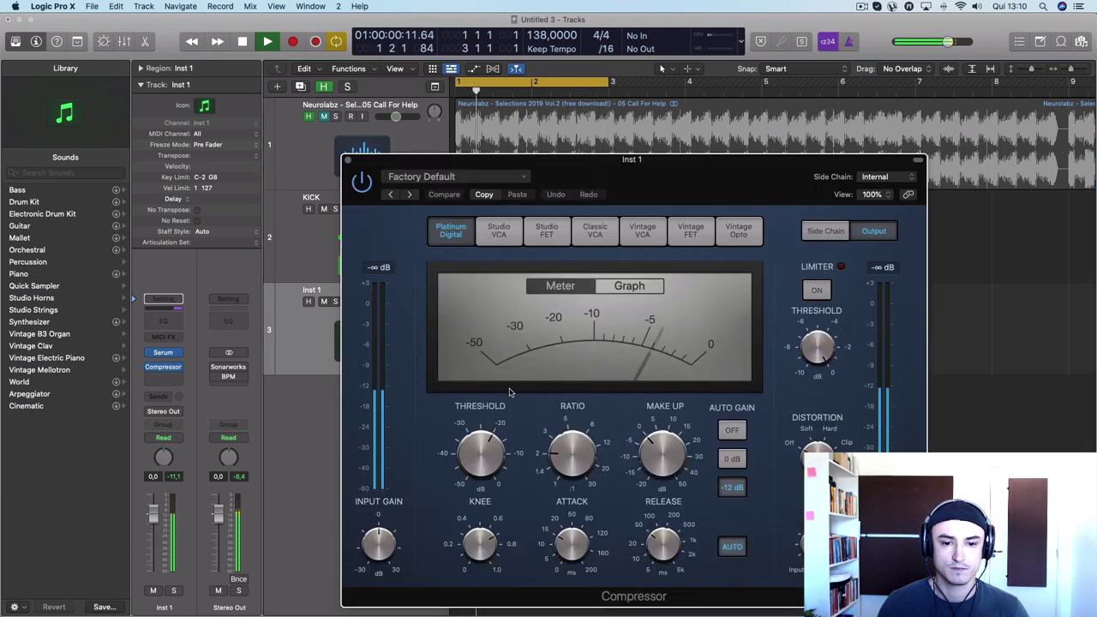
pyautogui.click(165, 354)
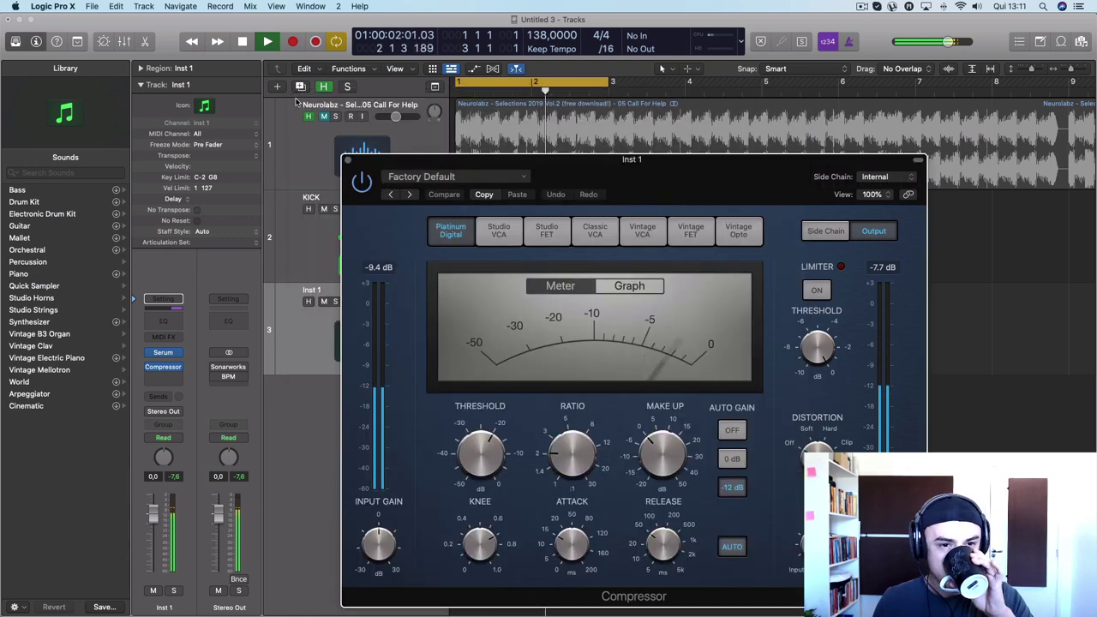
pyautogui.click(298, 96)
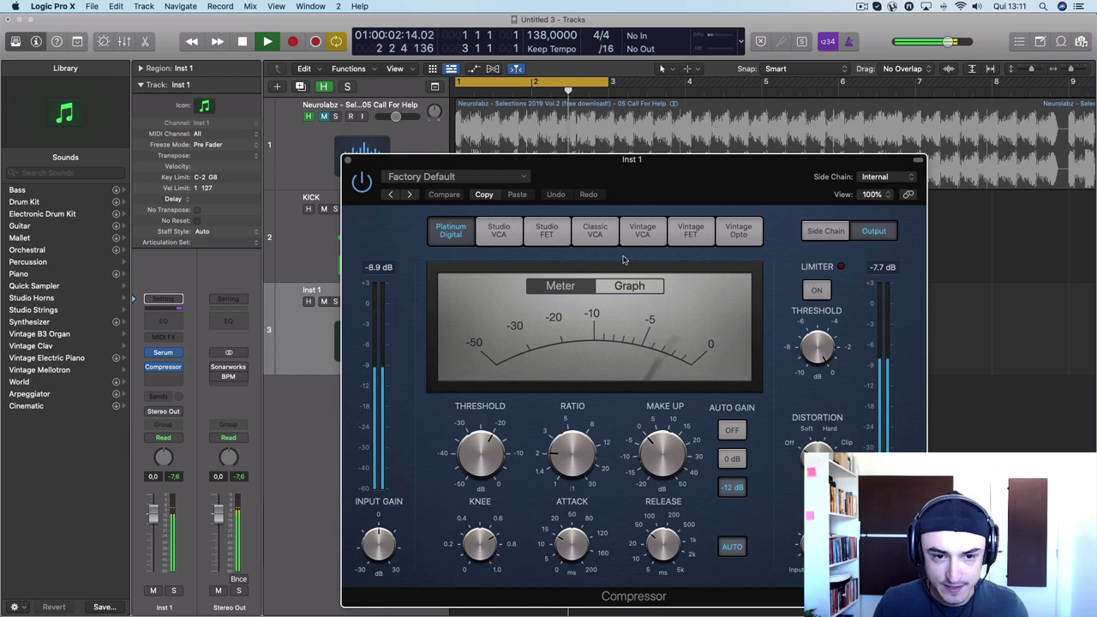
pyautogui.click(176, 477)
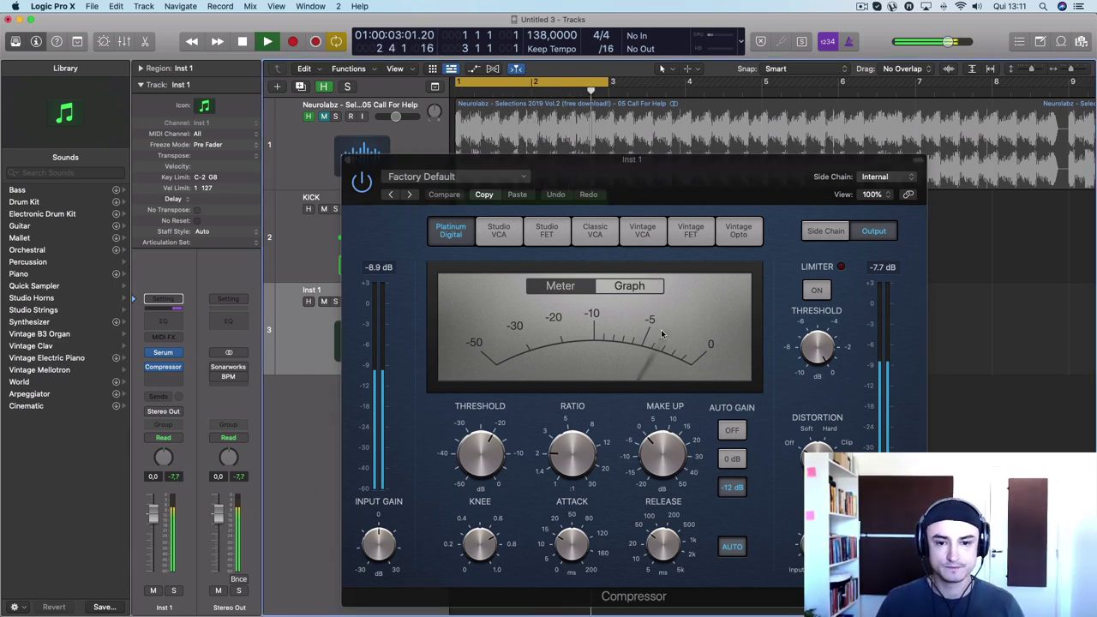
pyautogui.click(724, 431)
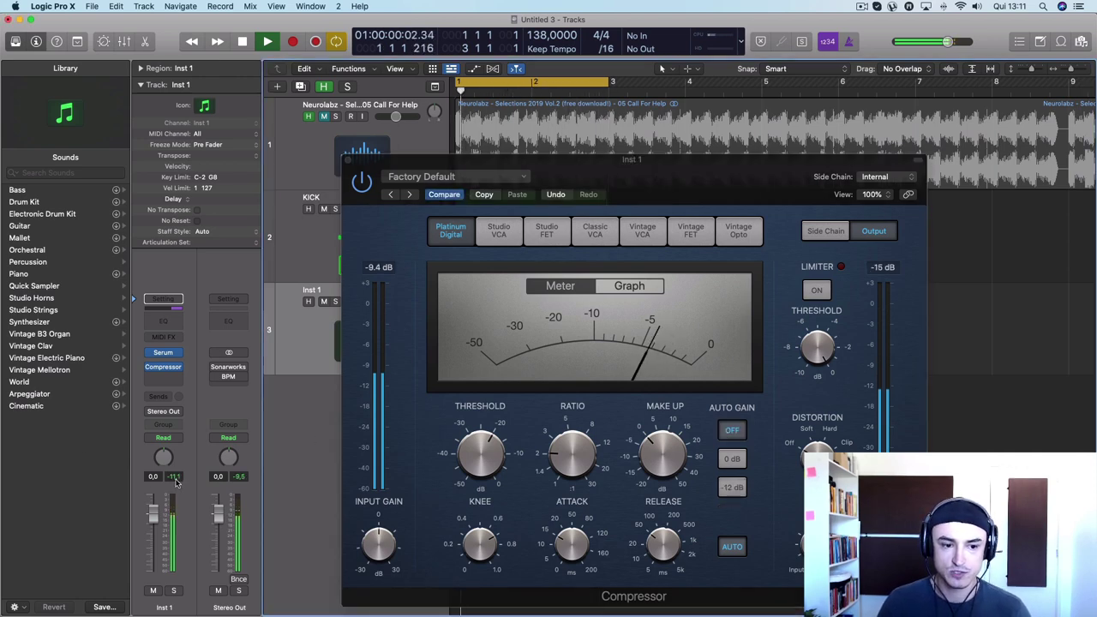
# Set the Inst 1 Compressor's threshold to -21 dB and its ratio to 3.5:1 while auditioning the bass with the kick
pyautogui.press('space')
pyautogui.moveTo(616, 164); pyautogui.dragTo(547, 73)
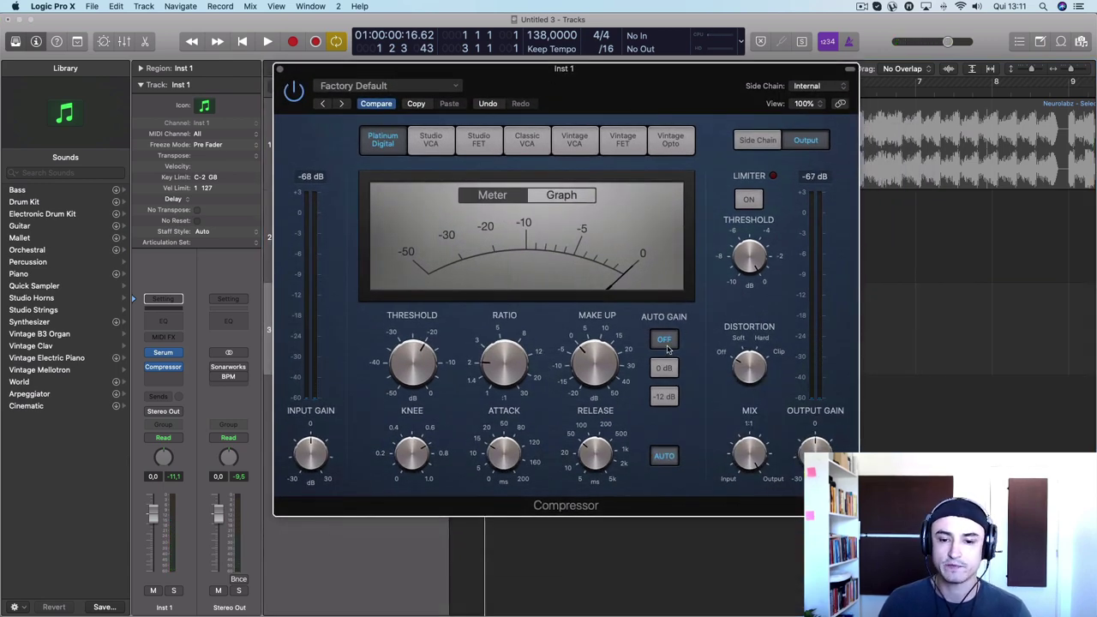
pyautogui.press('space')
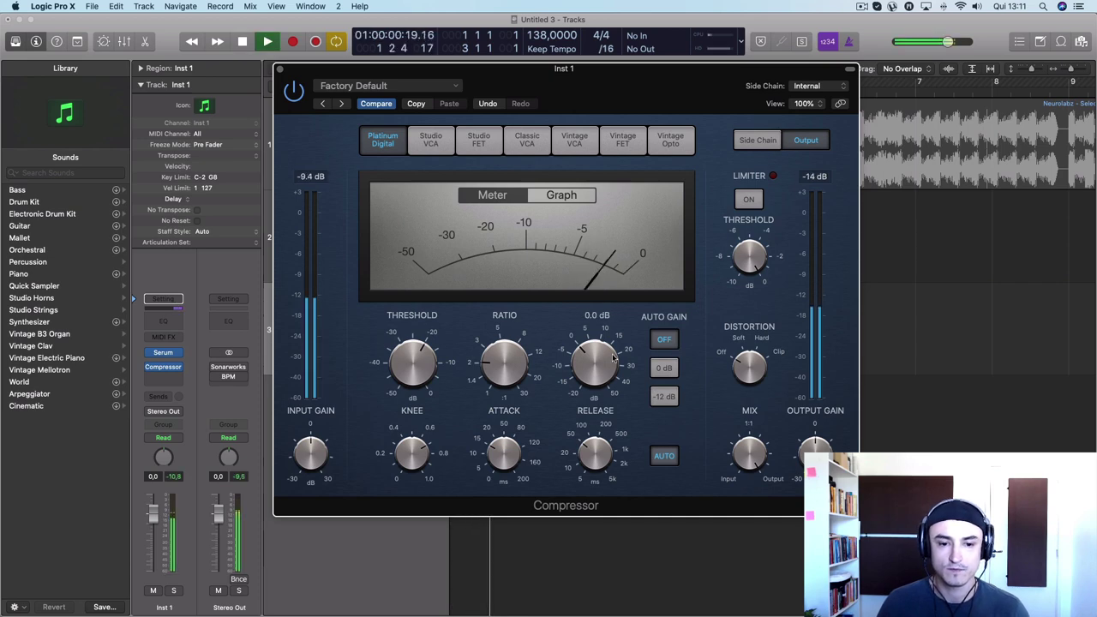
pyautogui.moveTo(506, 454)
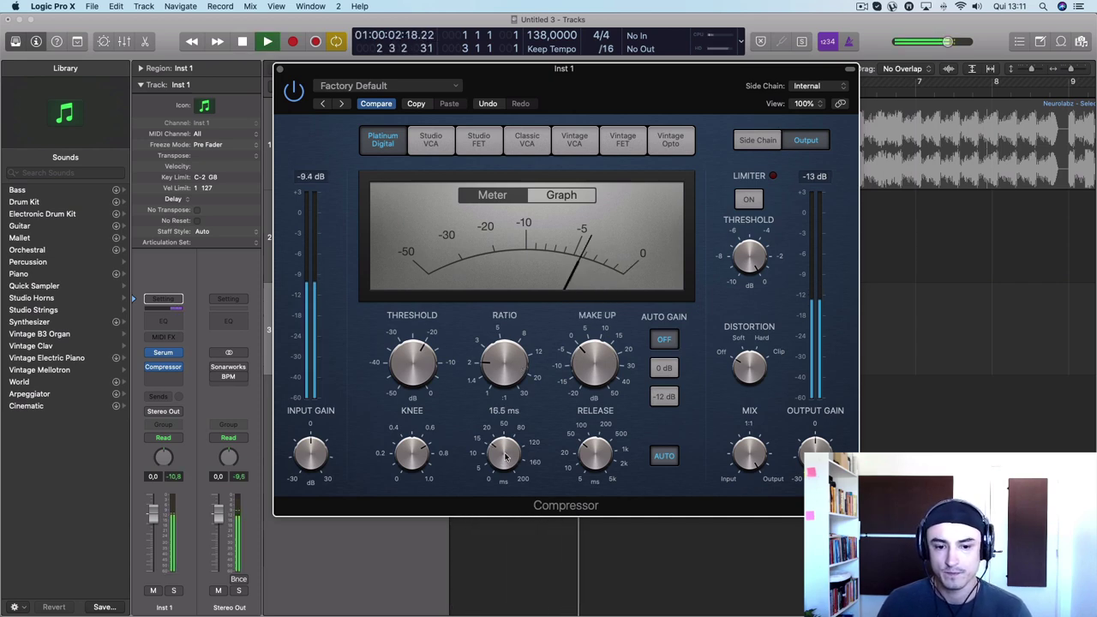
pyautogui.moveTo(506, 454); pyautogui.dragTo(507, 457)
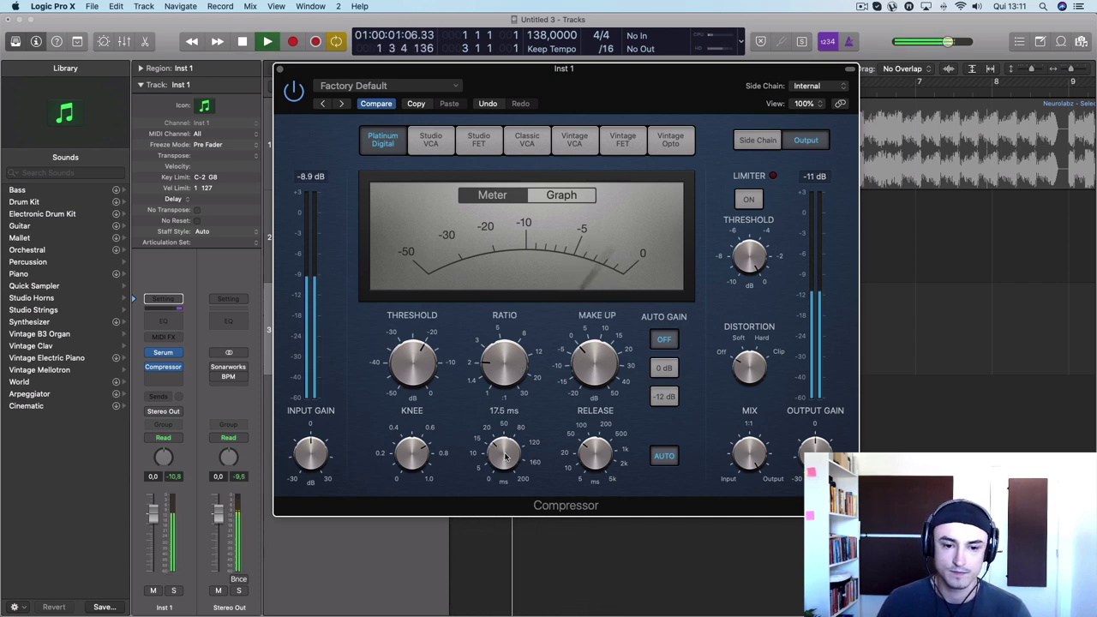
pyautogui.moveTo(412, 360)
pyautogui.mouseDown()
pyautogui.moveTo(410, 408)
pyautogui.moveTo(417, 377)
pyautogui.mouseUp()
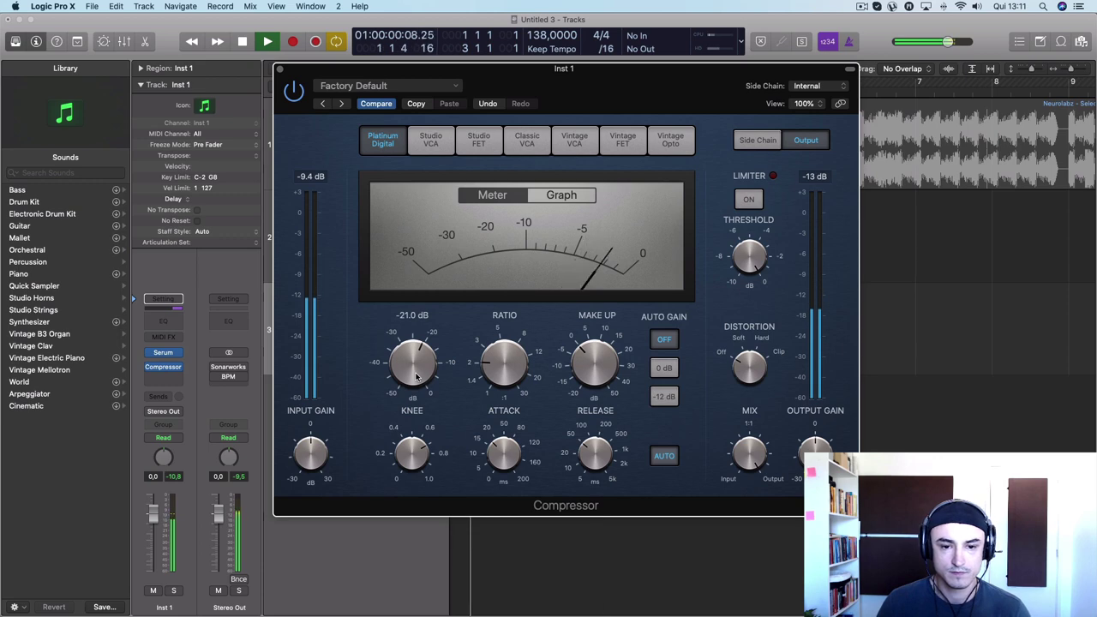
pyautogui.moveTo(515, 359); pyautogui.dragTo(524, 351)
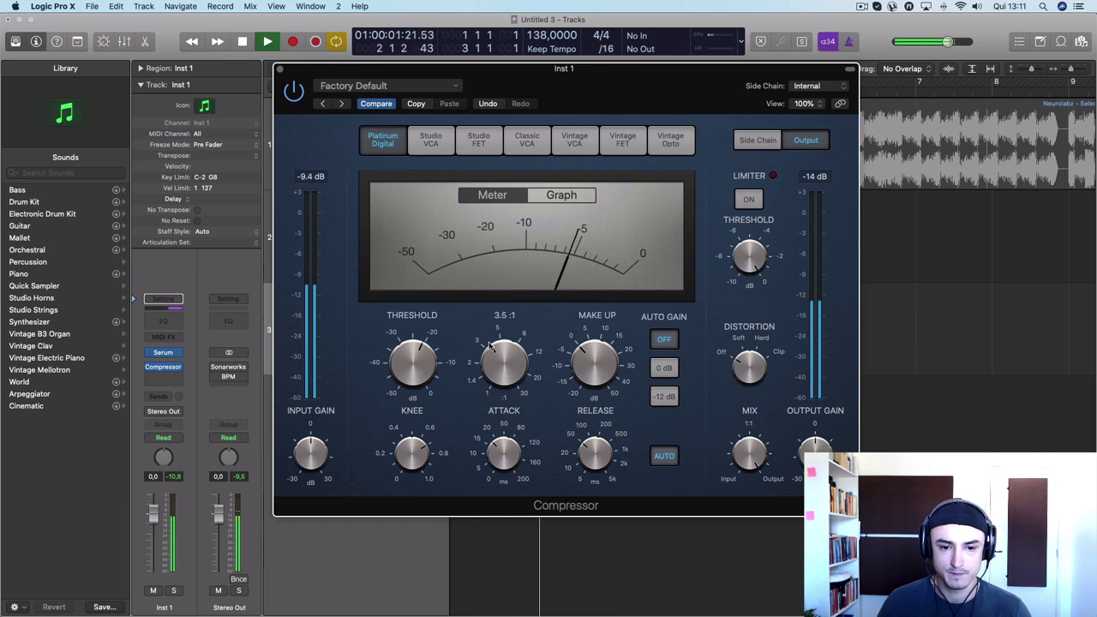
# Fine-tune the Compressor's attack time by ear during playback and close the plug-in
pyautogui.moveTo(507, 485); pyautogui.dragTo(498, 533)
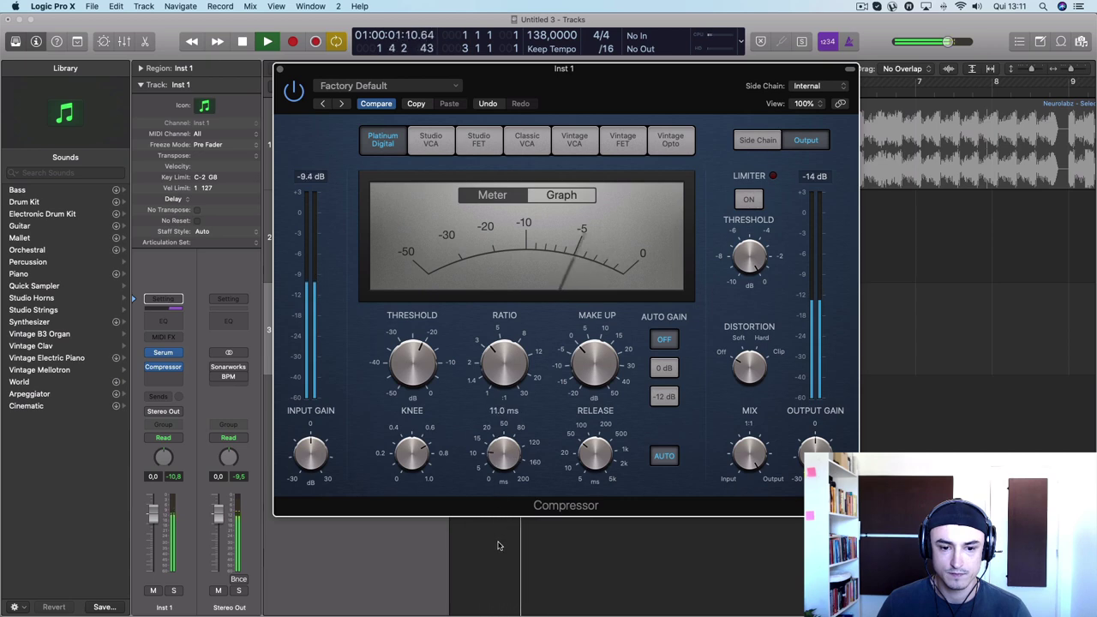
pyautogui.moveTo(499, 546); pyautogui.dragTo(501, 583)
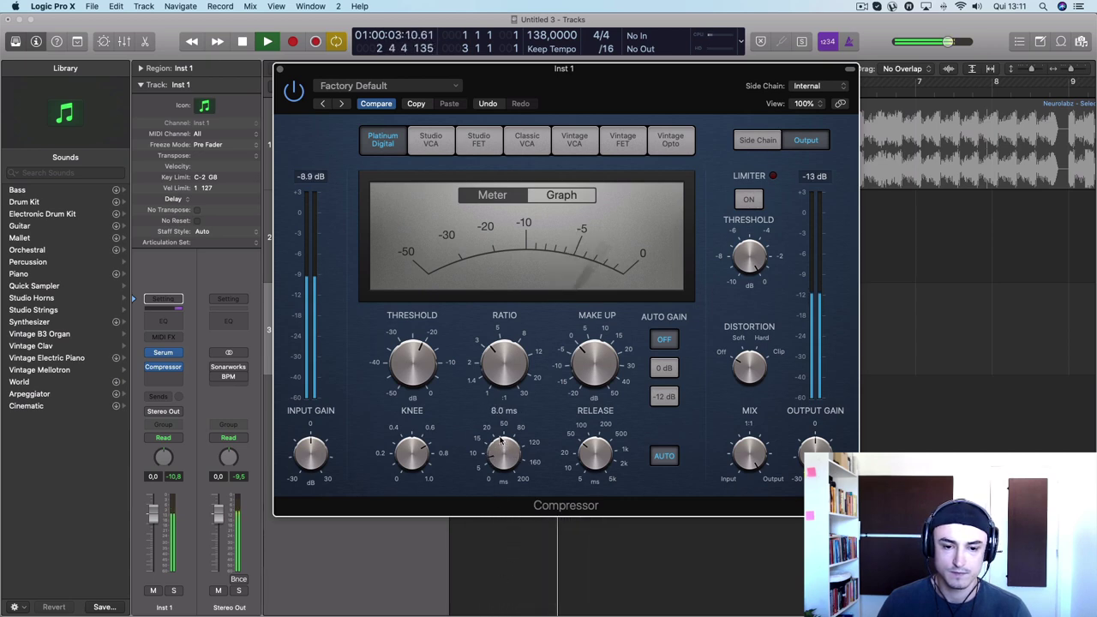
pyautogui.moveTo(501, 439); pyautogui.dragTo(499, 432)
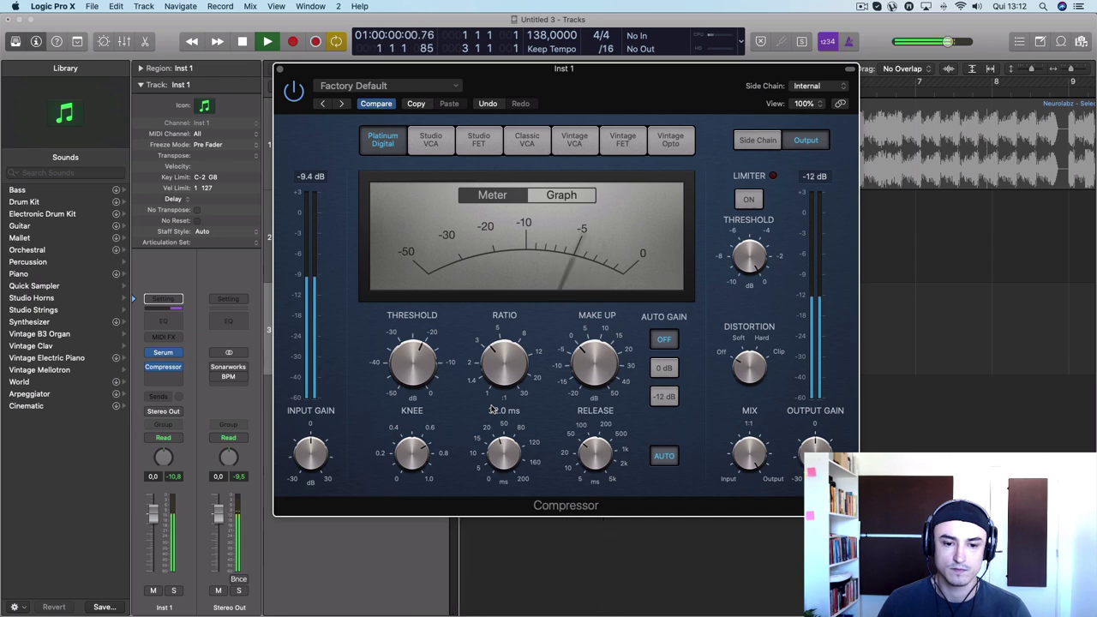
pyautogui.moveTo(488, 410)
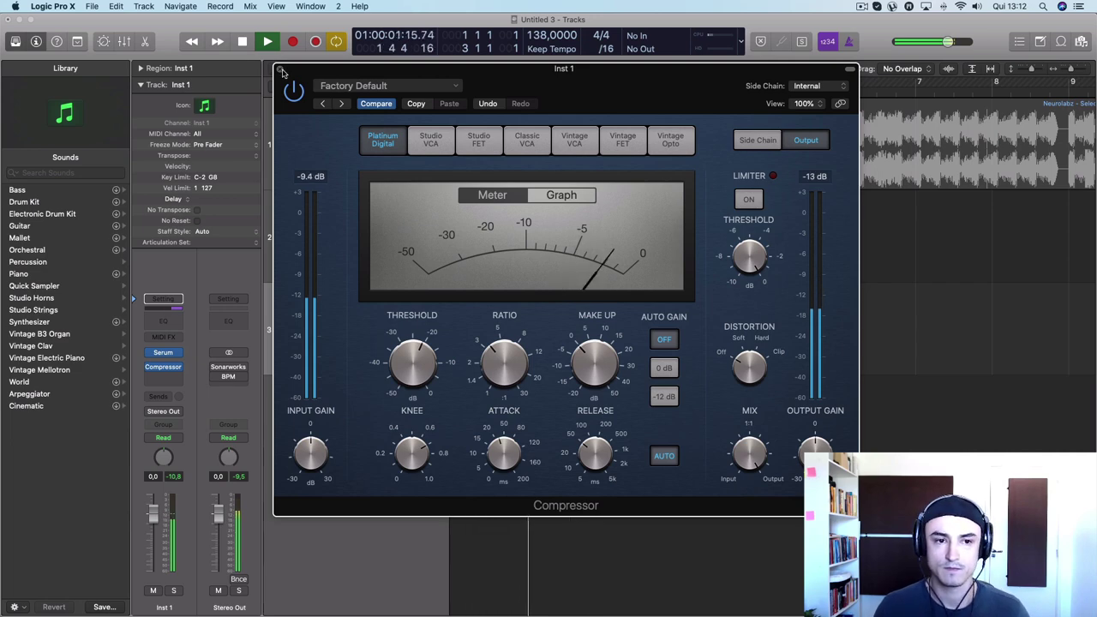
pyautogui.click(281, 70)
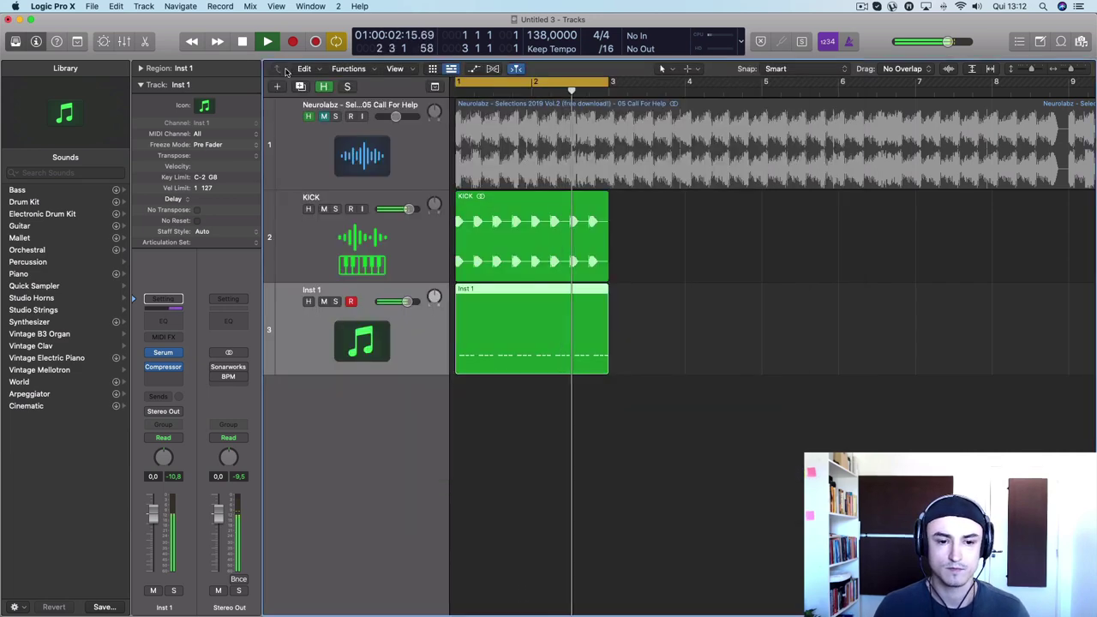
# Insert a second stereo Compressor on the Inst 1 track and set its side chain source to Audio 1
pyautogui.click(175, 369)
pyautogui.moveTo(218, 400)
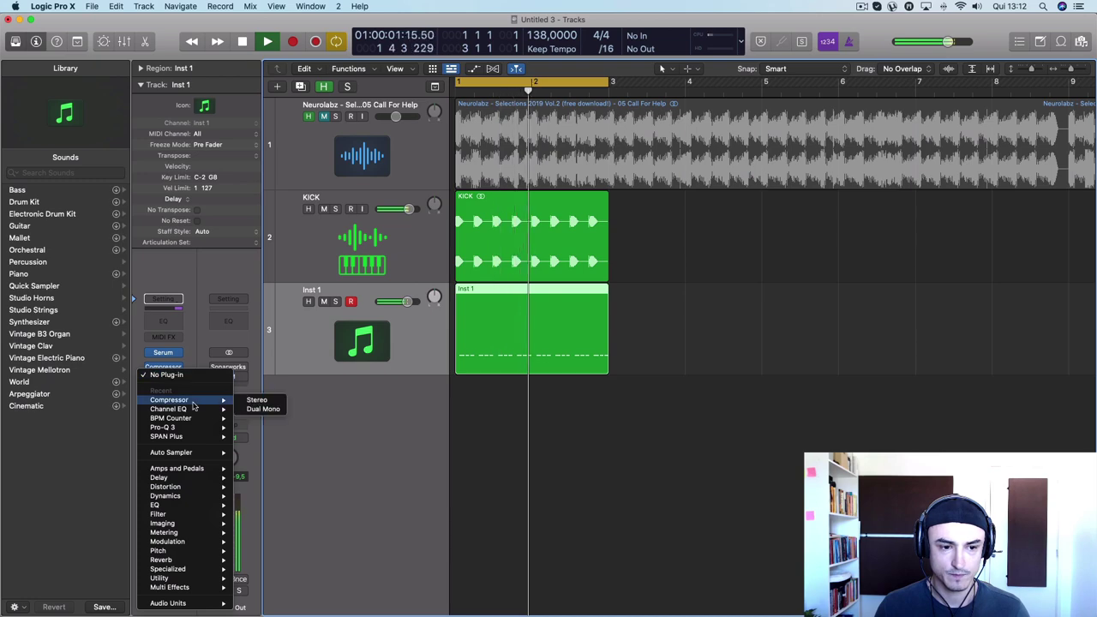
pyautogui.click(255, 400)
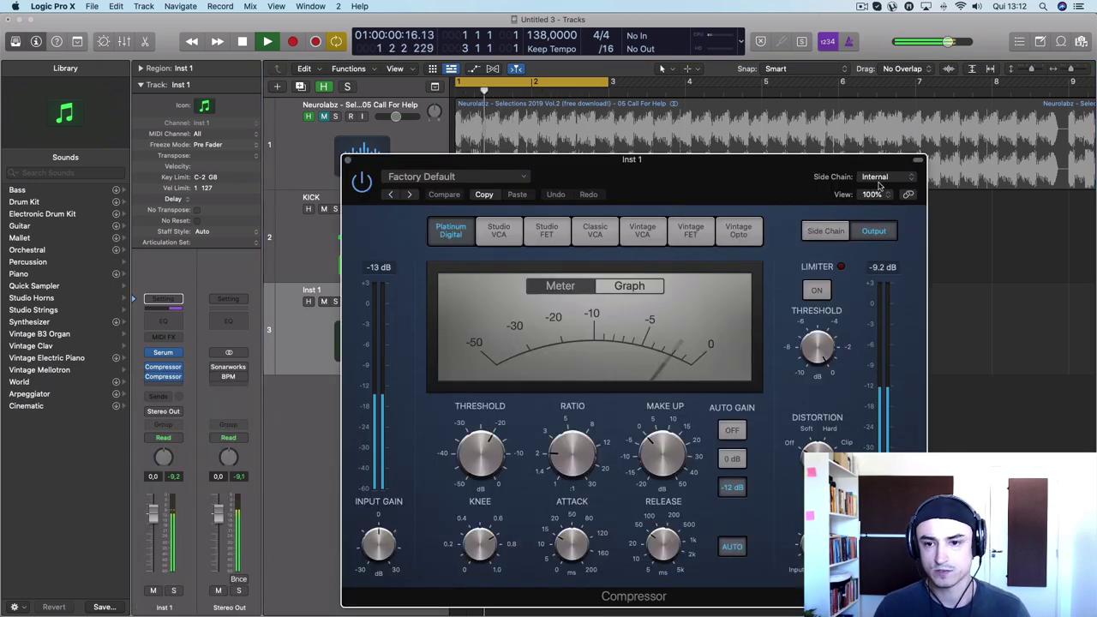
pyautogui.click(879, 180)
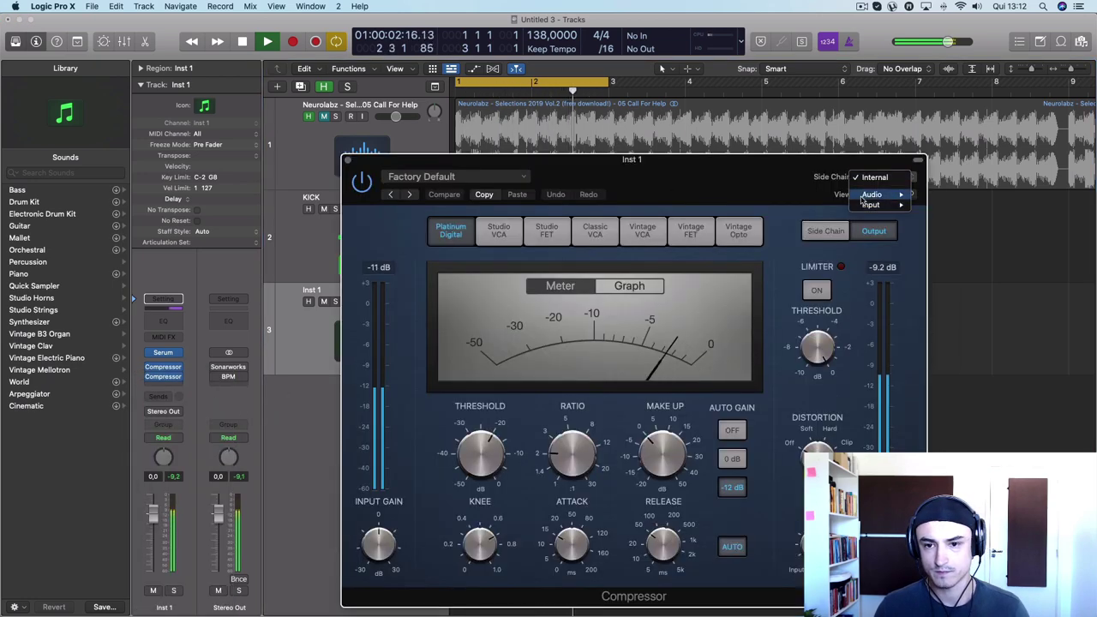
pyautogui.moveTo(866, 197)
pyautogui.click(703, 205)
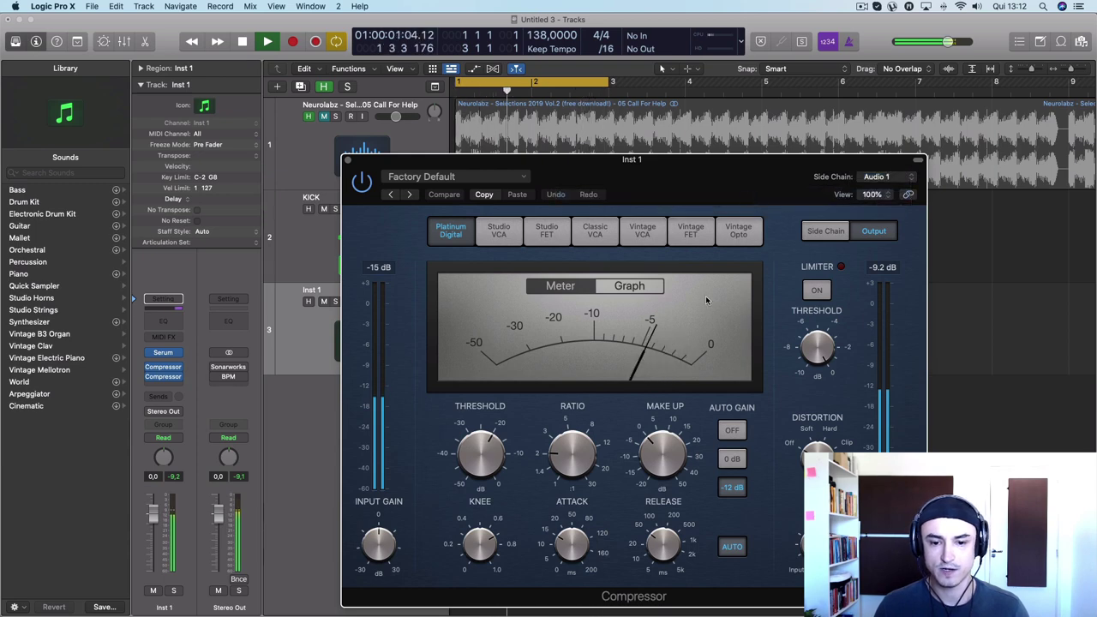
# Shorten the second Compressor's attack, reset the Inst 1 peak level readout to check the level, and close the plug-in
pyautogui.moveTo(574, 540); pyautogui.dragTo(577, 606)
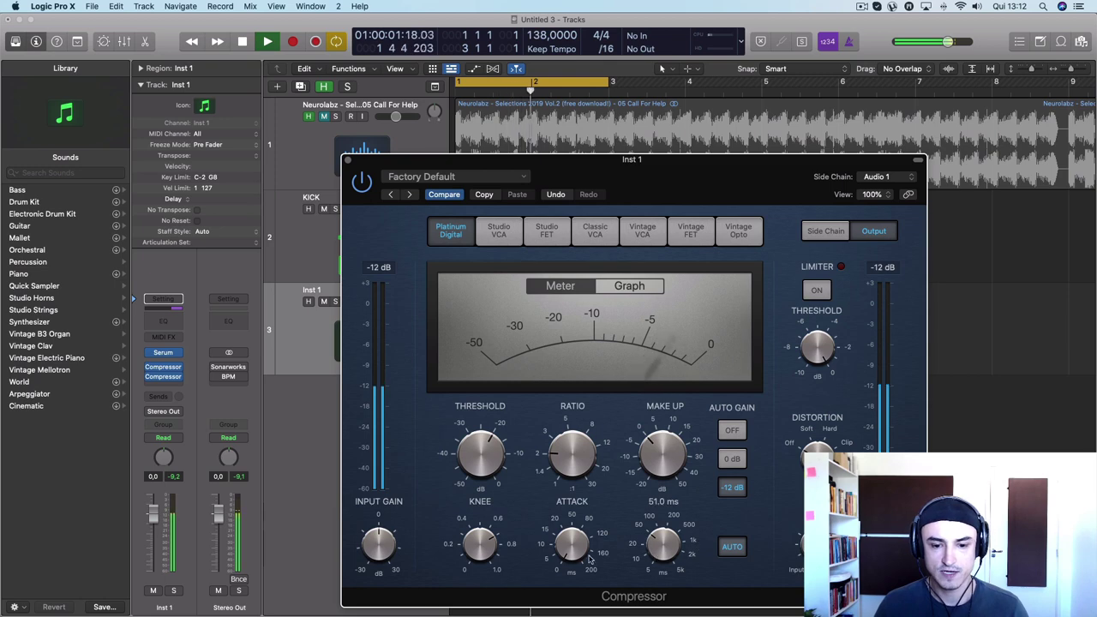
pyautogui.moveTo(572, 558); pyautogui.dragTo(572, 552)
pyautogui.moveTo(686, 557)
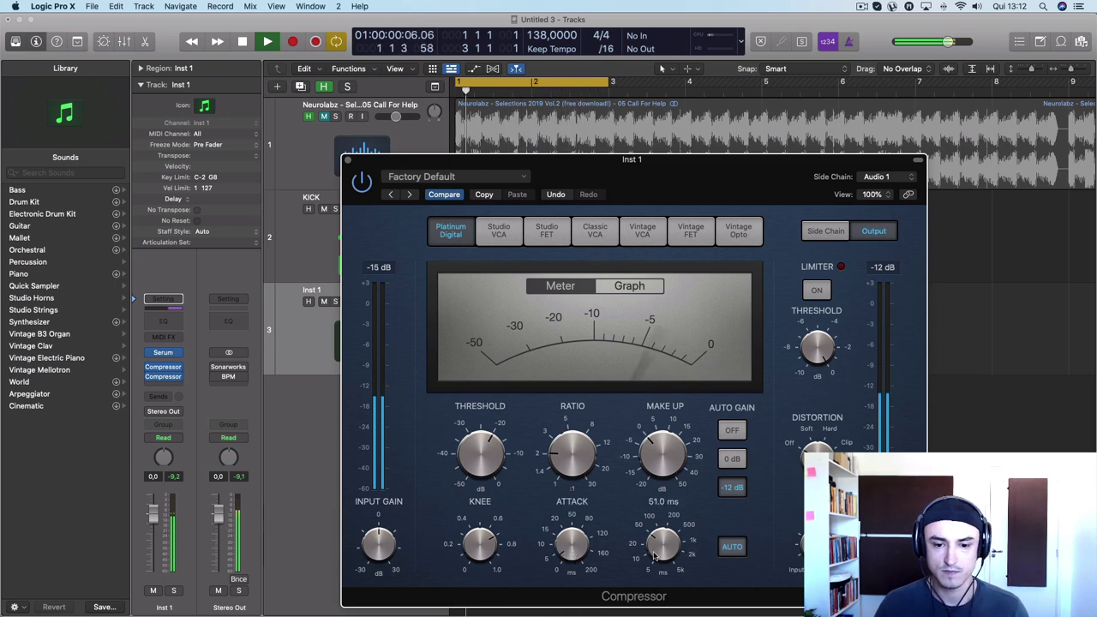
pyautogui.moveTo(565, 461)
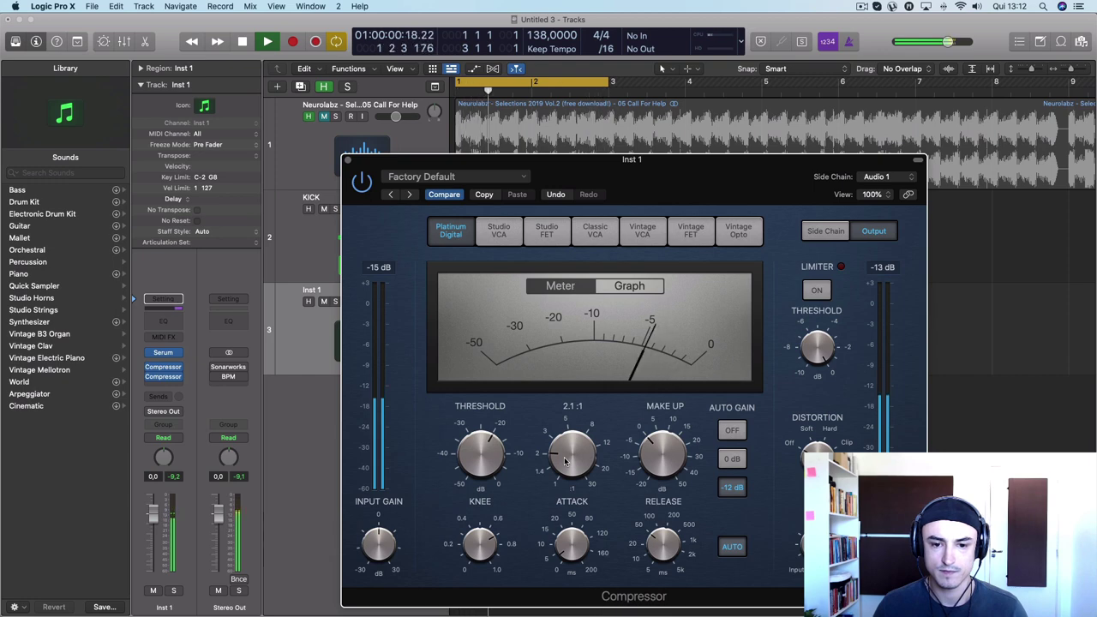
pyautogui.click(174, 478)
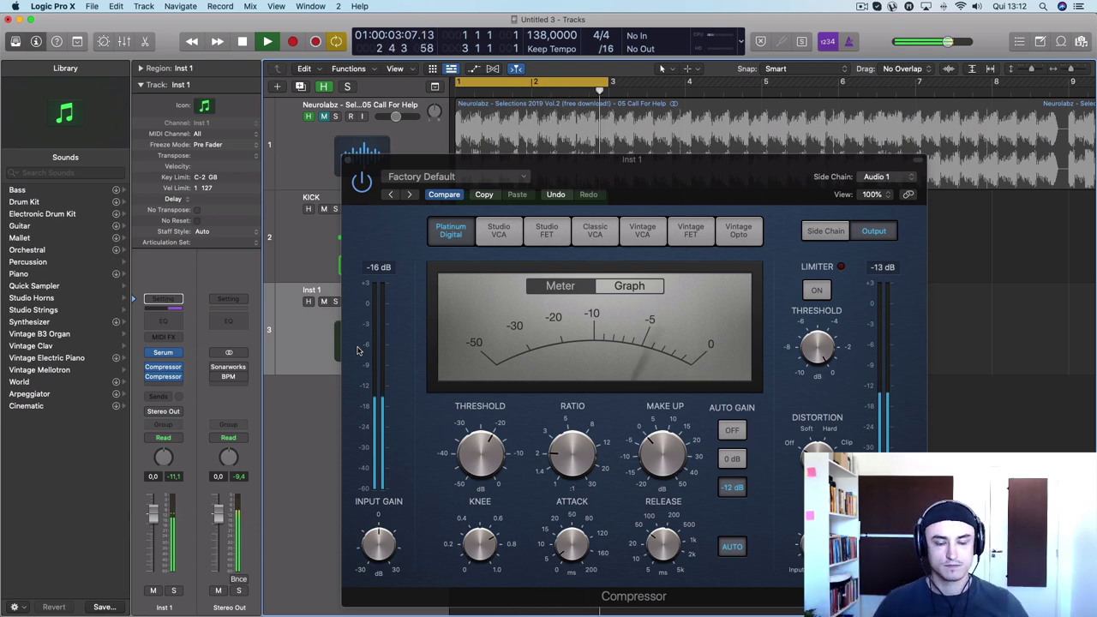
pyautogui.click(347, 162)
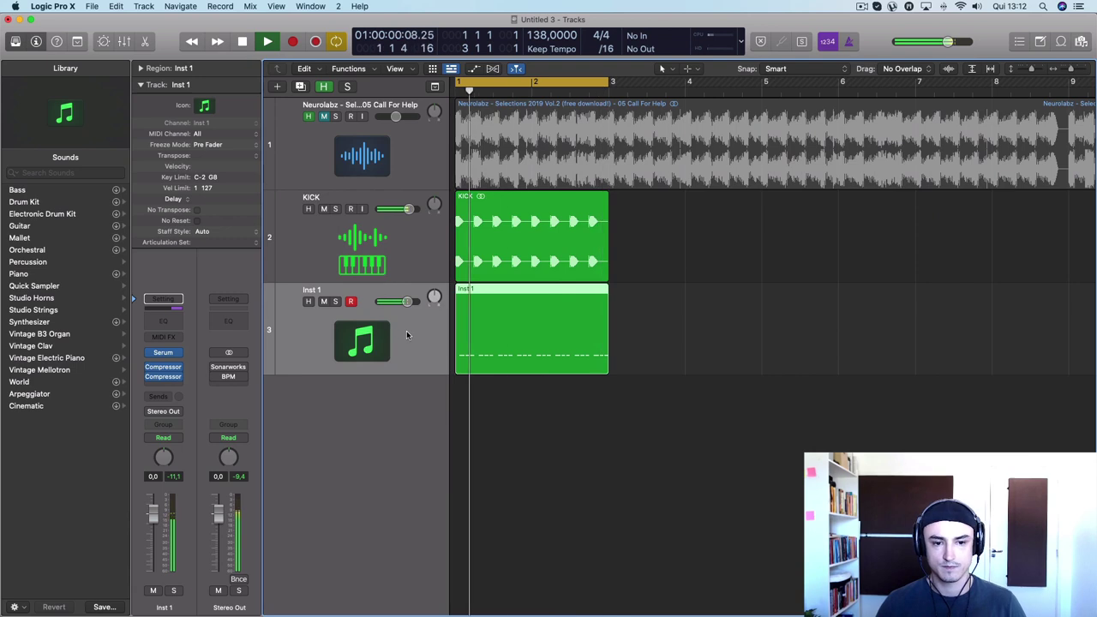
# Insert FabFilter Pro-Q 3 after the two compressors on Inst 1 and set its processing mode to Linear Phase
pyautogui.click(159, 385)
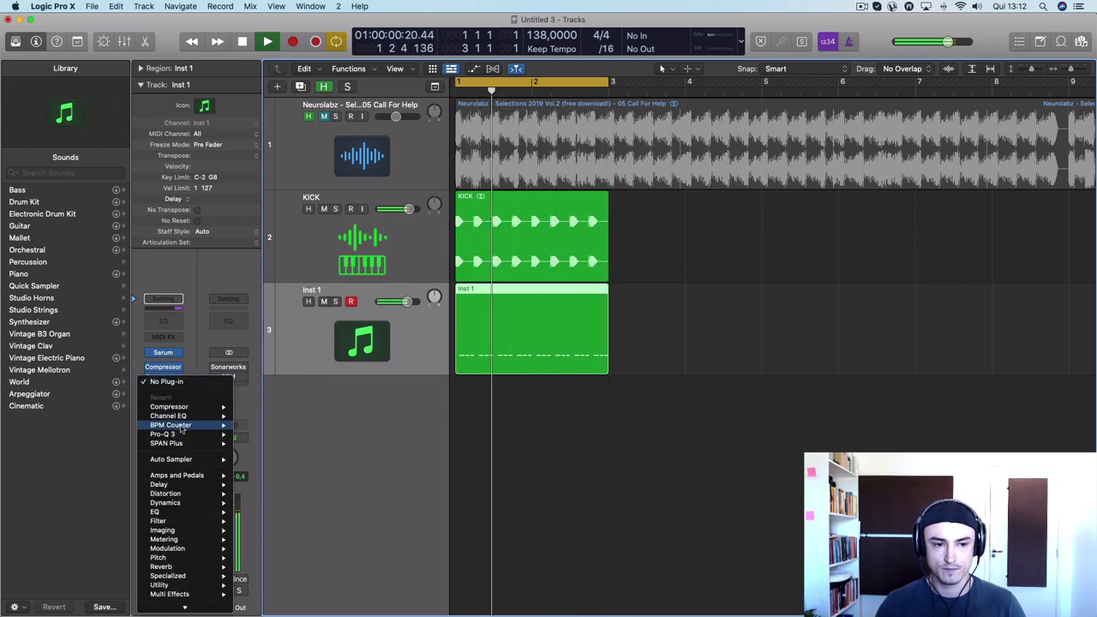
pyautogui.moveTo(171, 433)
pyautogui.click(258, 434)
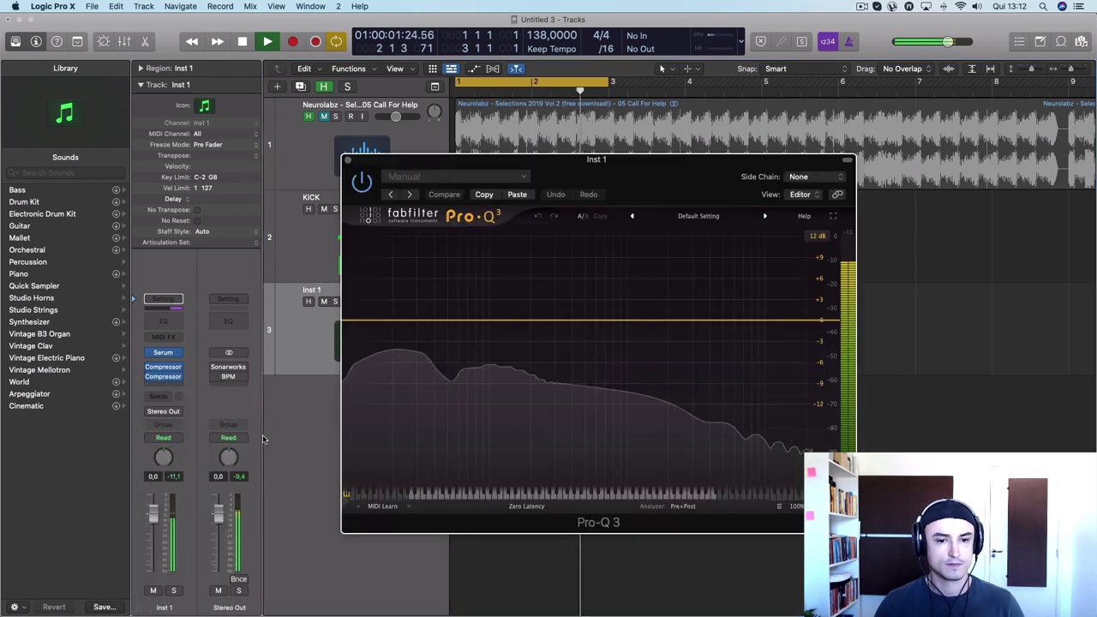
pyautogui.click(528, 507)
pyautogui.click(527, 541)
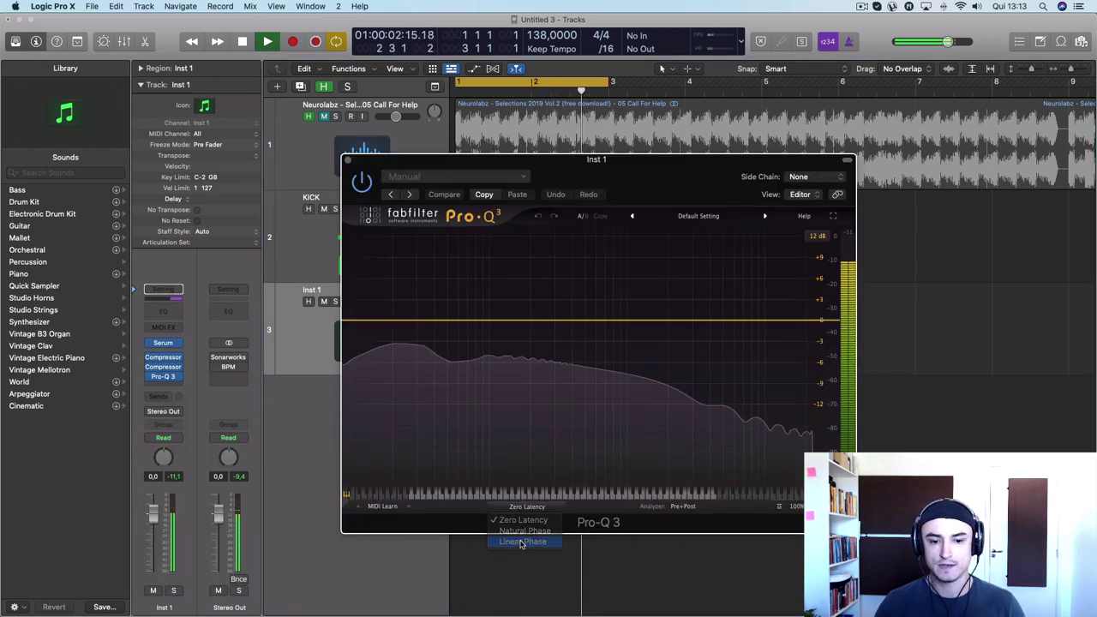
# Add a low cut at about 38 Hz in Pro-Q 3 and set its slope to 24 dB/oct
pyautogui.click(368, 322)
pyautogui.moveTo(368, 322); pyautogui.dragTo(431, 319)
pyautogui.press('space')
pyautogui.press('space')
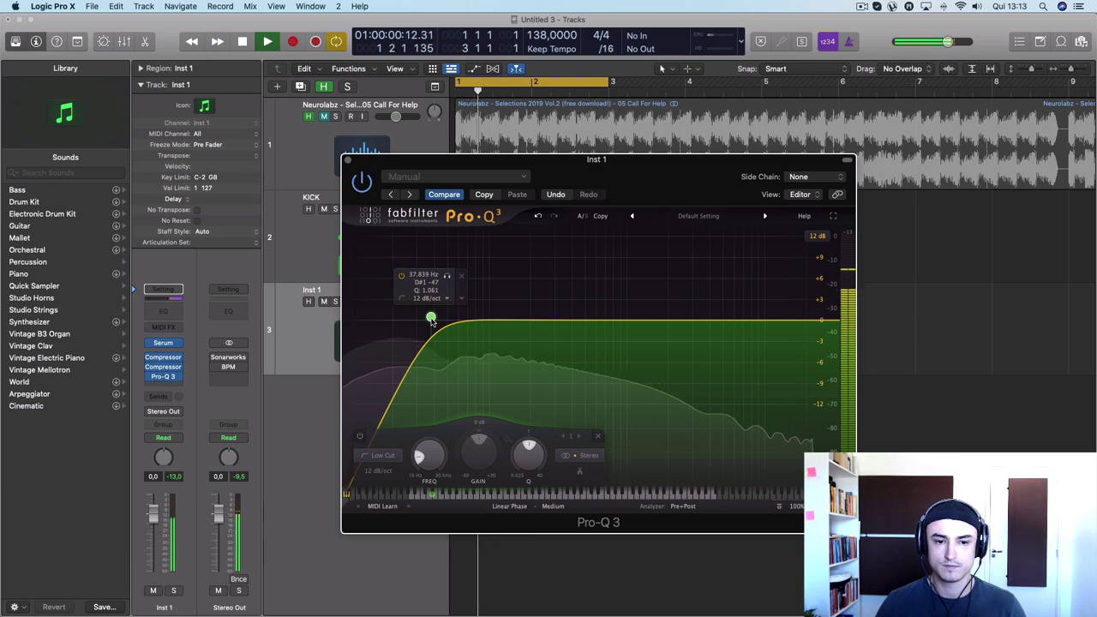
pyautogui.click(378, 471)
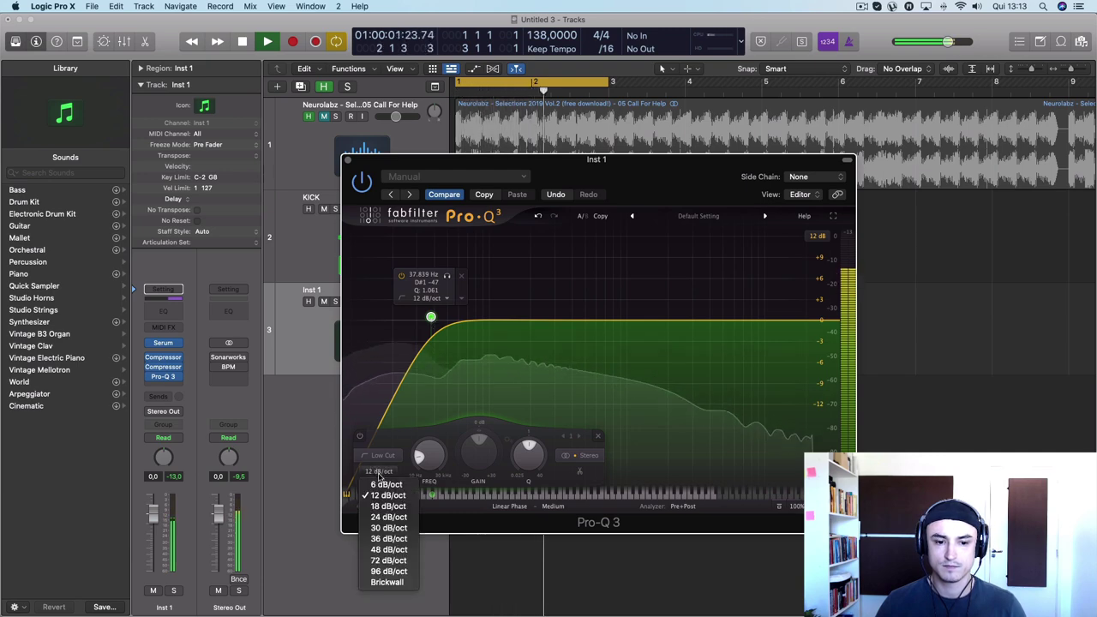
pyautogui.click(400, 519)
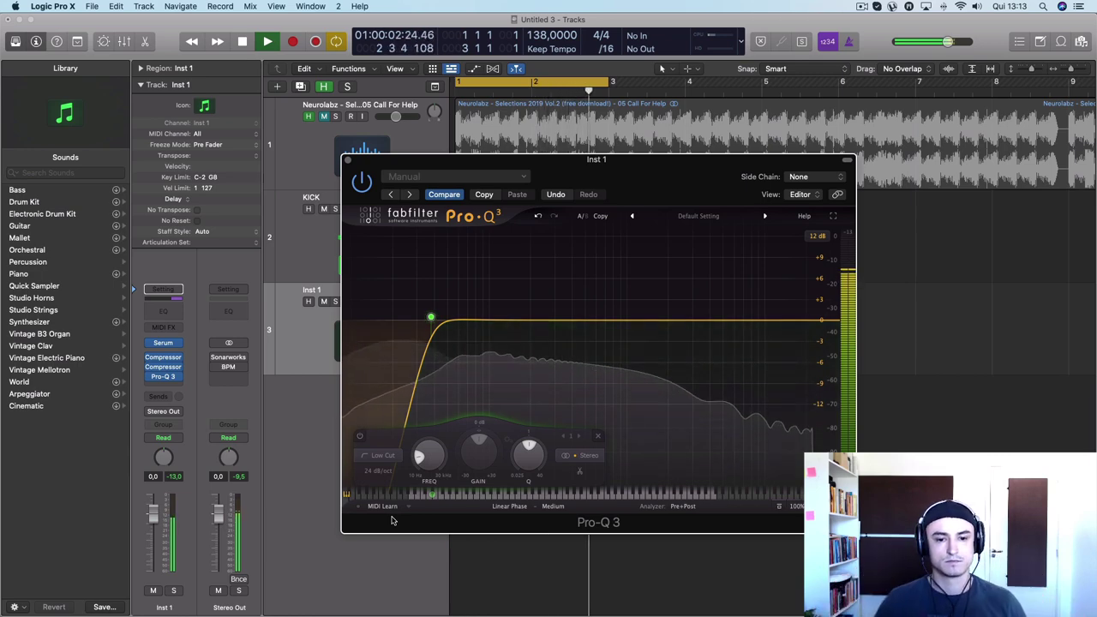
# Add two bell cuts to the bass, about -1 dB at 220 Hz and about -4 dB at 491 Hz
pyautogui.moveTo(526, 321); pyautogui.dragTo(535, 288)
pyautogui.moveTo(535, 291); pyautogui.dragTo(537, 324)
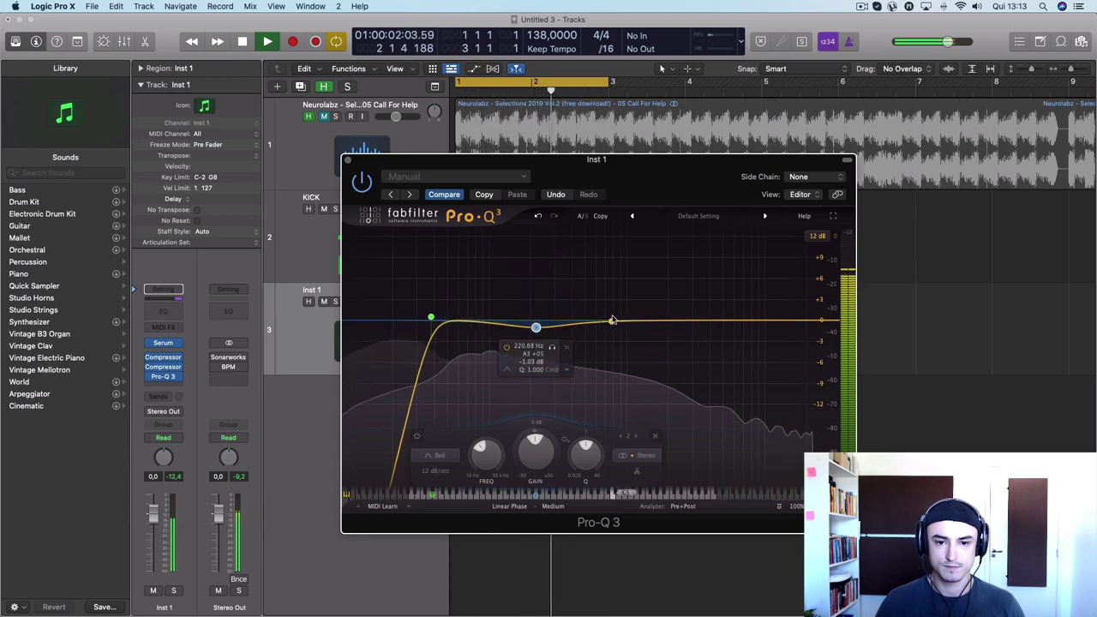
pyautogui.moveTo(612, 321); pyautogui.dragTo(584, 352)
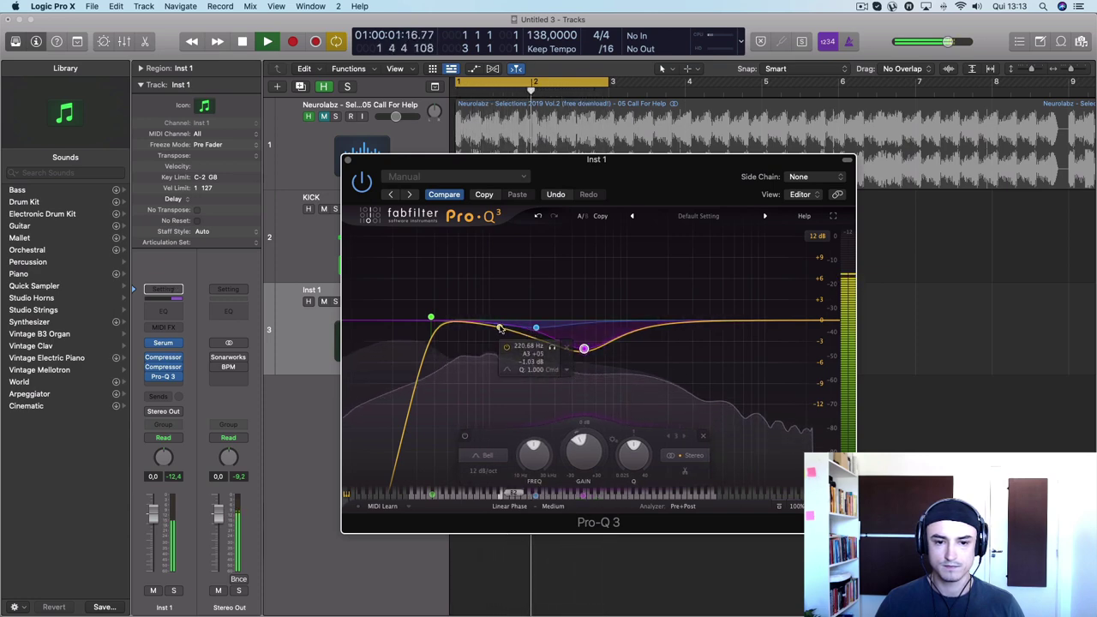
# Add a slight bell boost just above the low cut and a +0.25 dB bell at about 2.9 kHz, and close Pro-Q 3
pyautogui.moveTo(502, 328); pyautogui.dragTo(461, 322)
pyautogui.scroll(-5, 701, 294)
pyautogui.scroll(4, 701, 294)
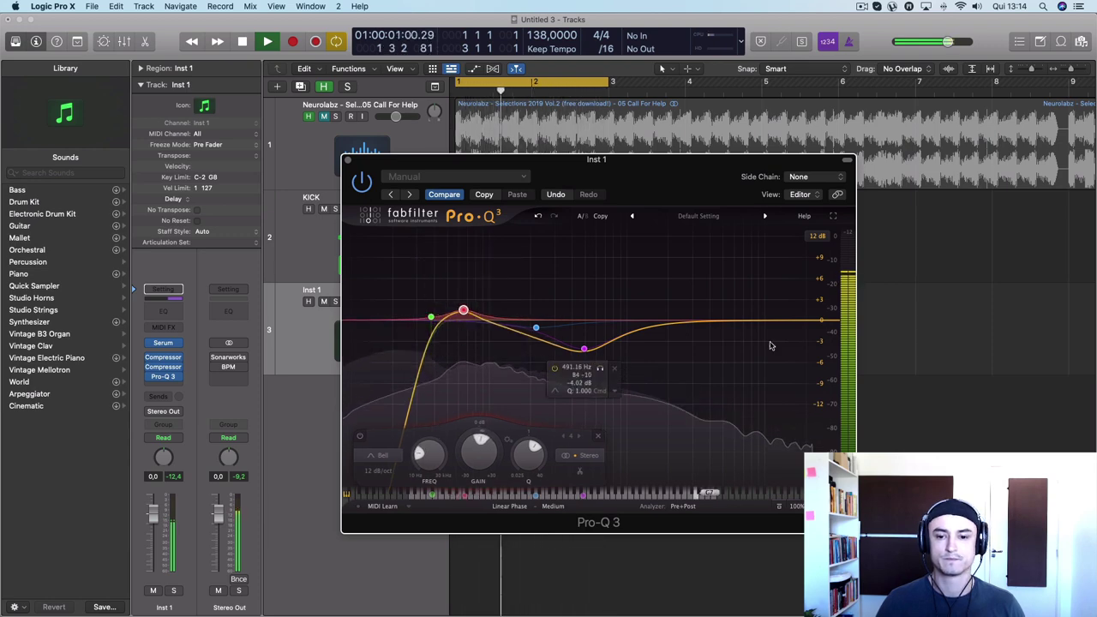
pyautogui.moveTo(665, 320); pyautogui.dragTo(691, 319)
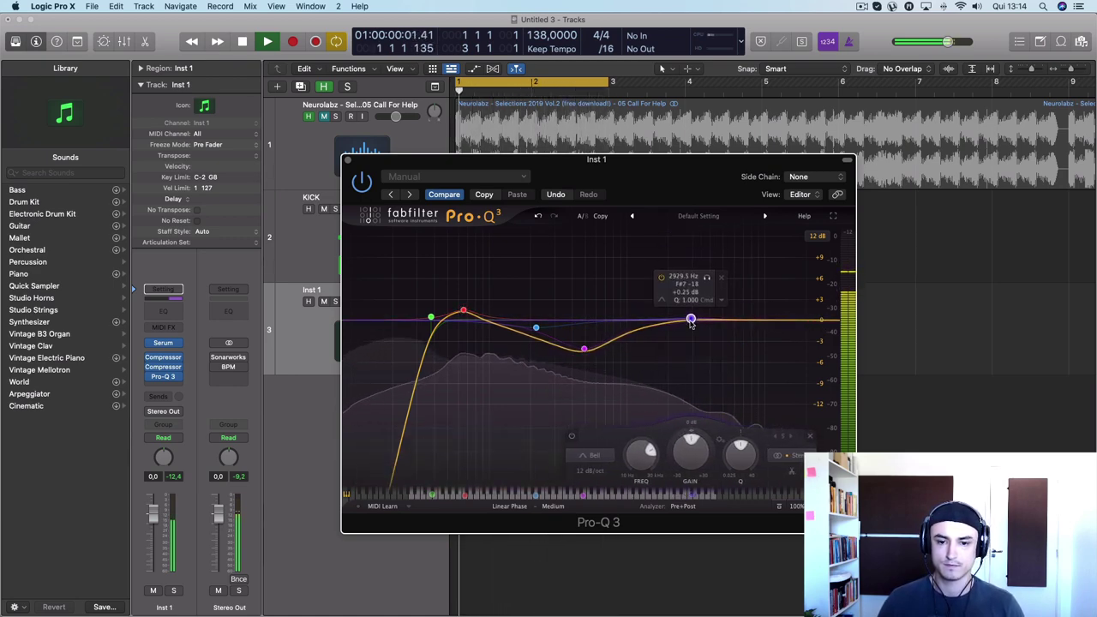
pyautogui.click(348, 159)
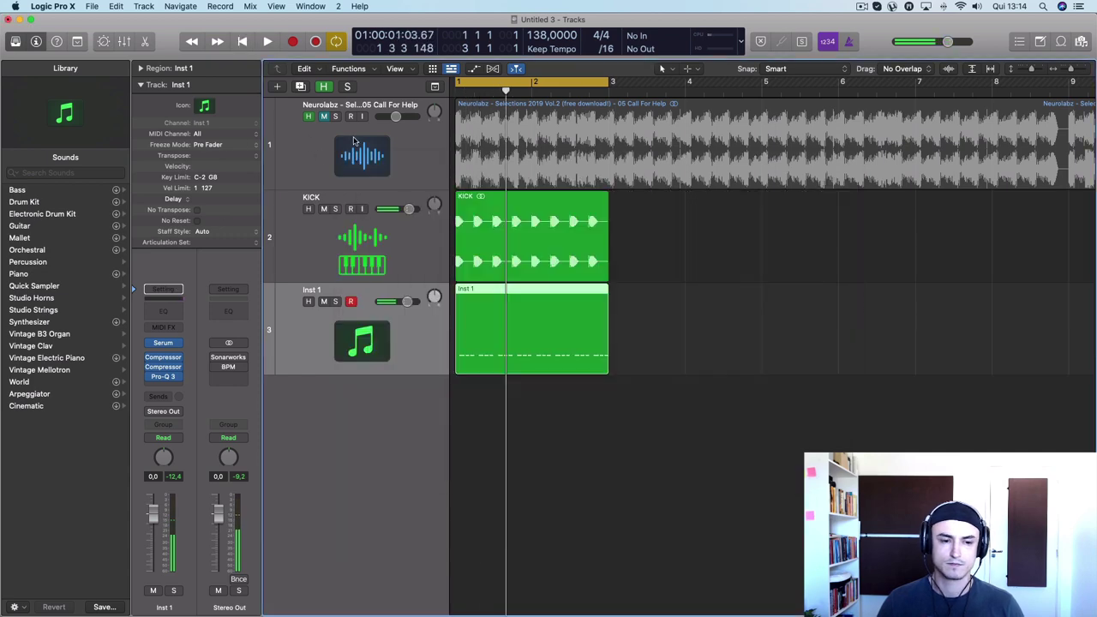
# Solo the reference track during playback to compare it with the kick and bass, and return to the kick and bass
pyautogui.click(336, 116)
pyautogui.press('space')
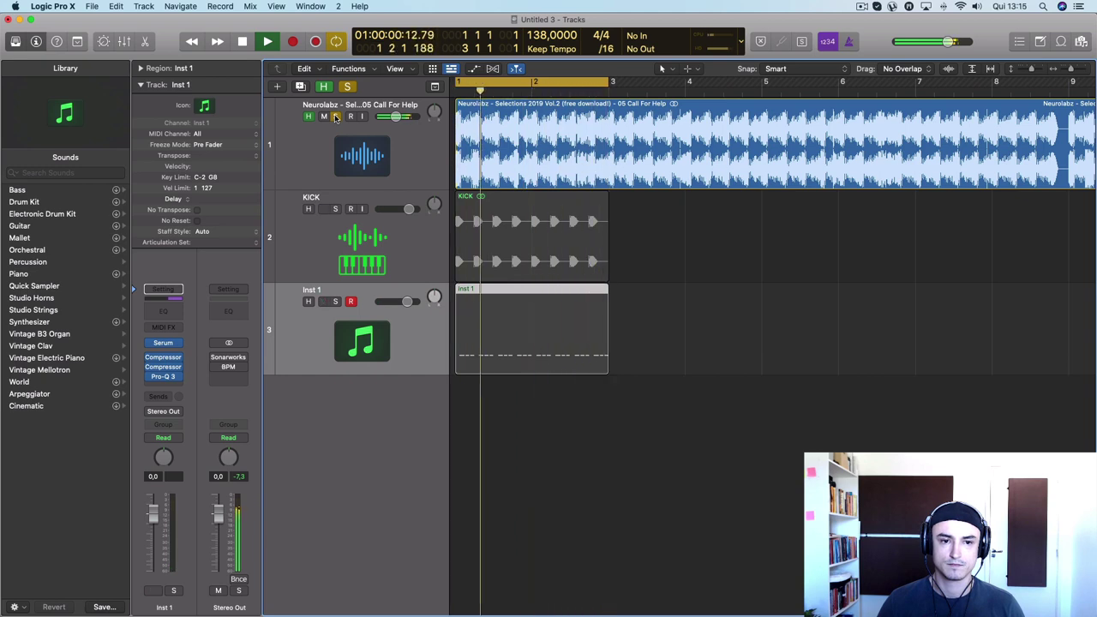
pyautogui.click(335, 116)
pyautogui.click(324, 116)
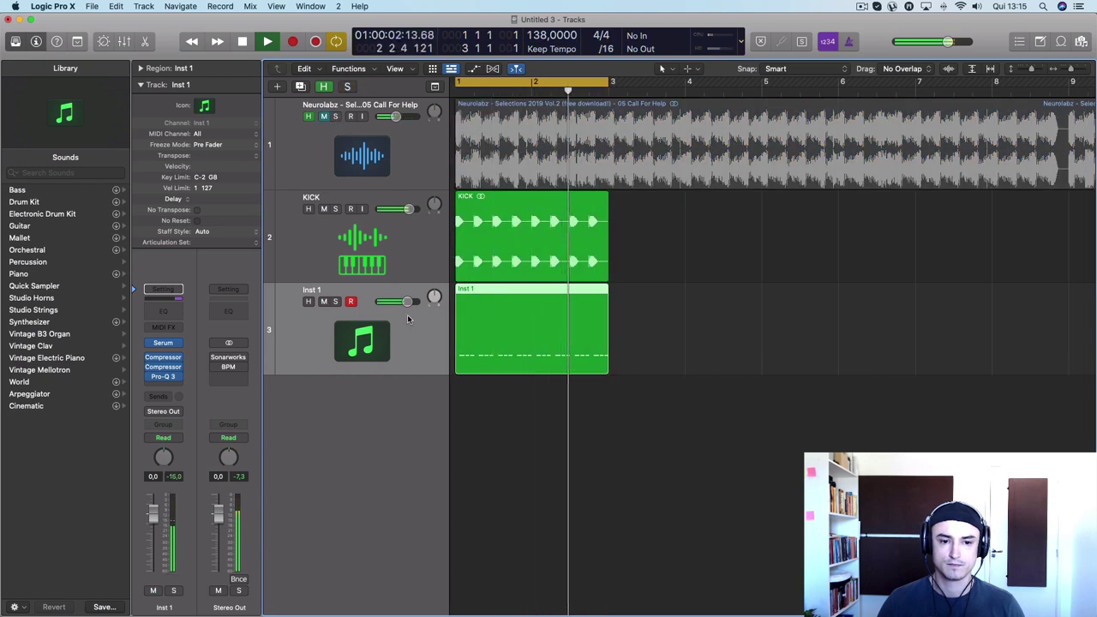
# Raise the Inst 1 channel's volume to 2.7 dB during playback
pyautogui.moveTo(166, 343)
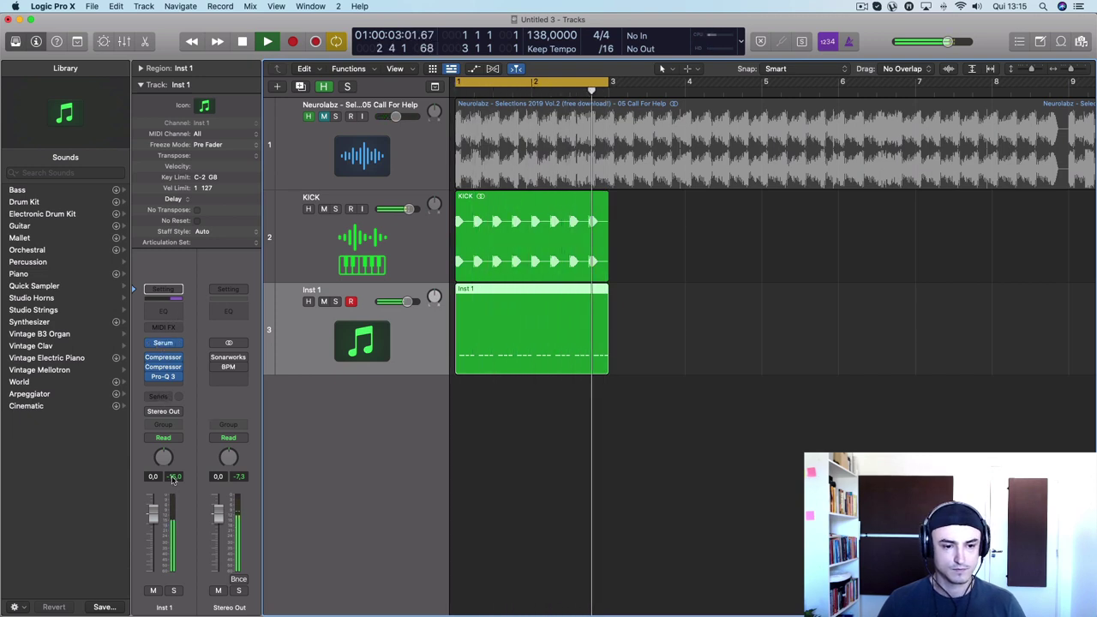
pyautogui.moveTo(152, 513); pyautogui.dragTo(153, 506)
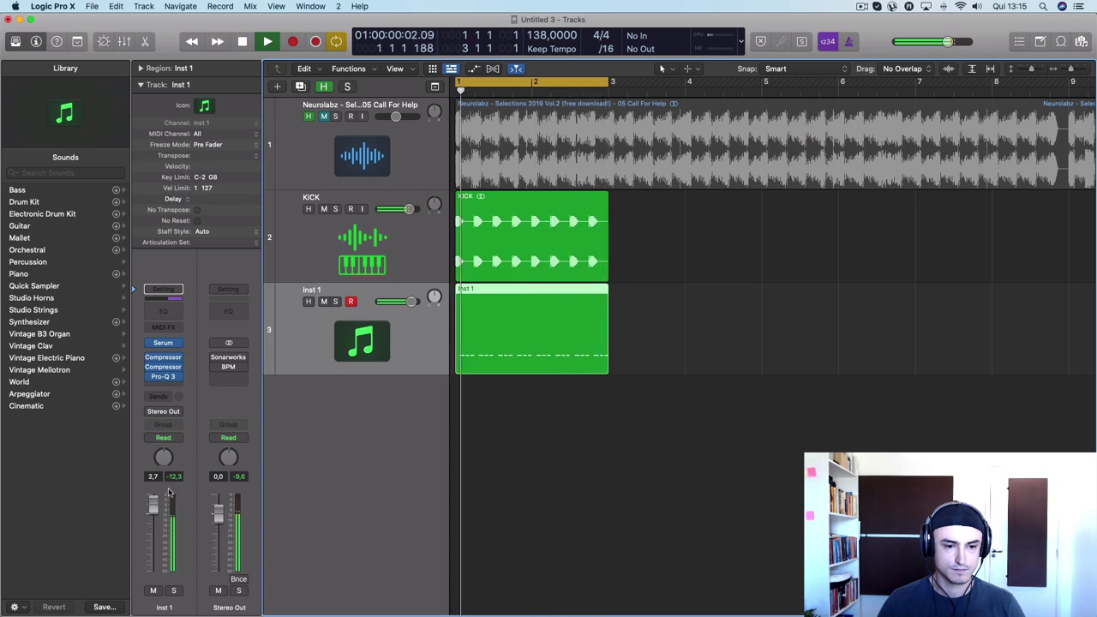
# Insert a stereo FabFilter Saturn after Pro-Q 3 on the Inst 1 channel
pyautogui.click(164, 385)
pyautogui.moveTo(180, 607)
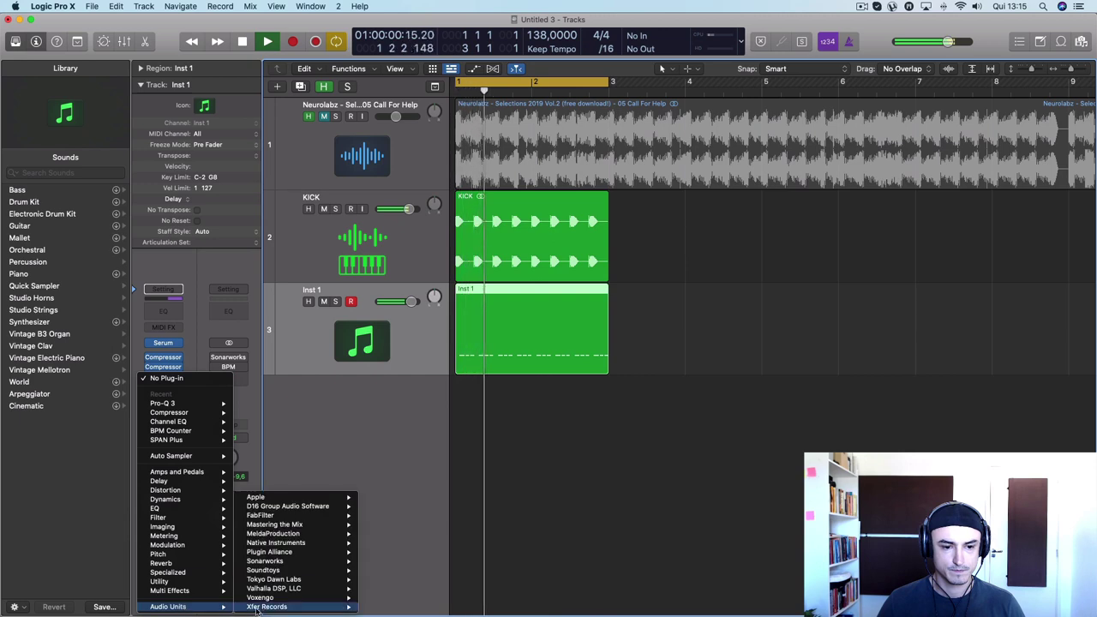
pyautogui.moveTo(273, 525)
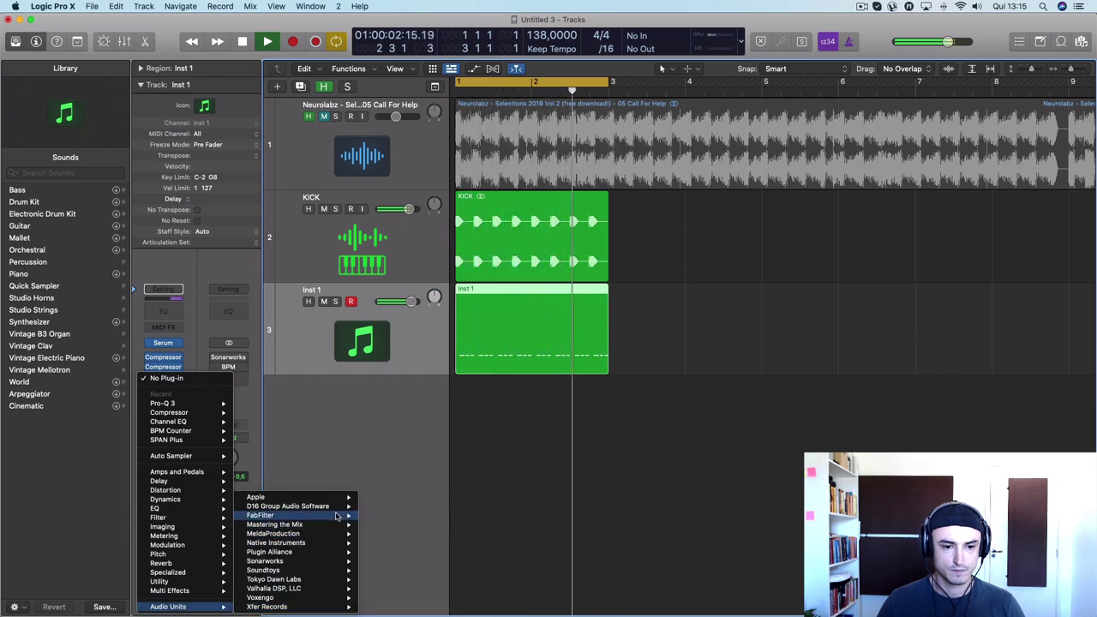
pyautogui.moveTo(409, 512)
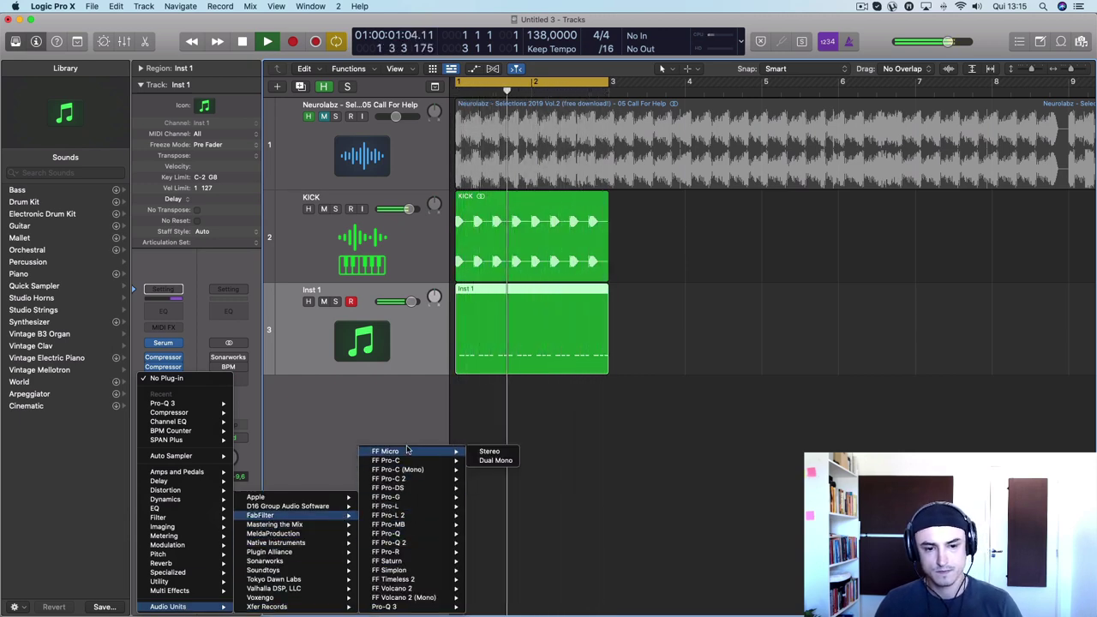
pyautogui.moveTo(455, 562)
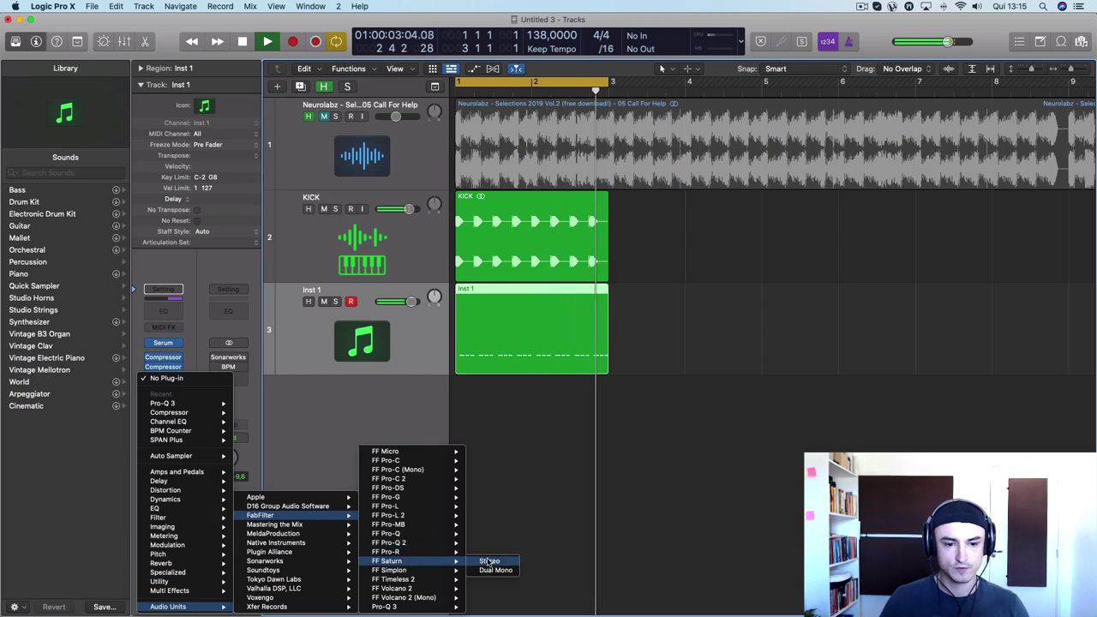
pyautogui.click(489, 561)
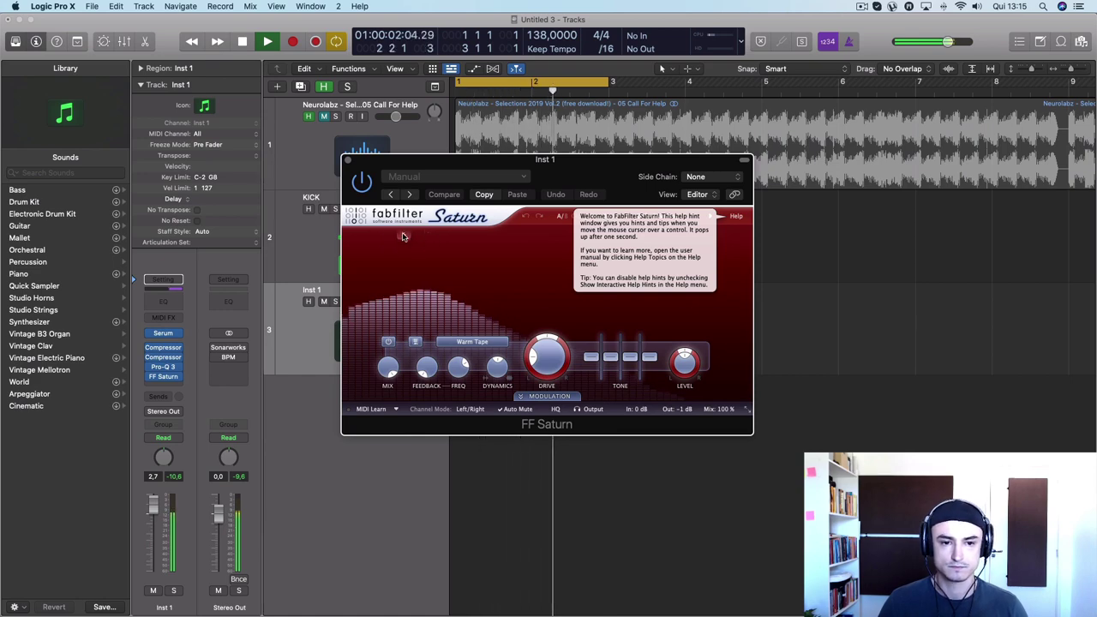
# Split Saturn into four bands, with one crossover at about 364 Hz, one higher and one in the lows
pyautogui.click(465, 238)
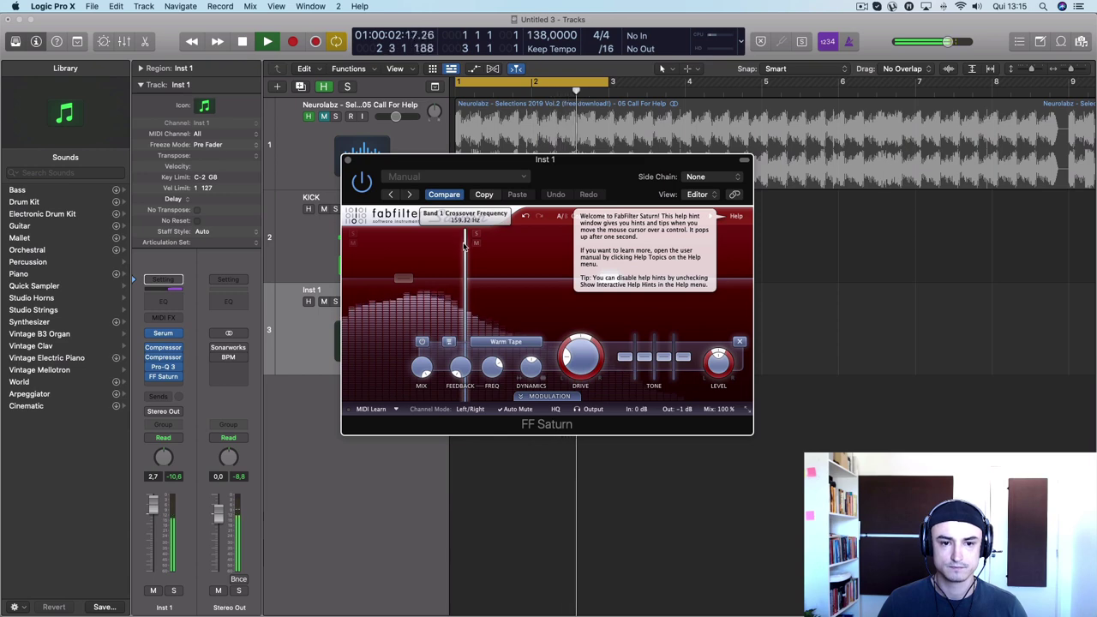
pyautogui.moveTo(464, 246); pyautogui.dragTo(445, 272)
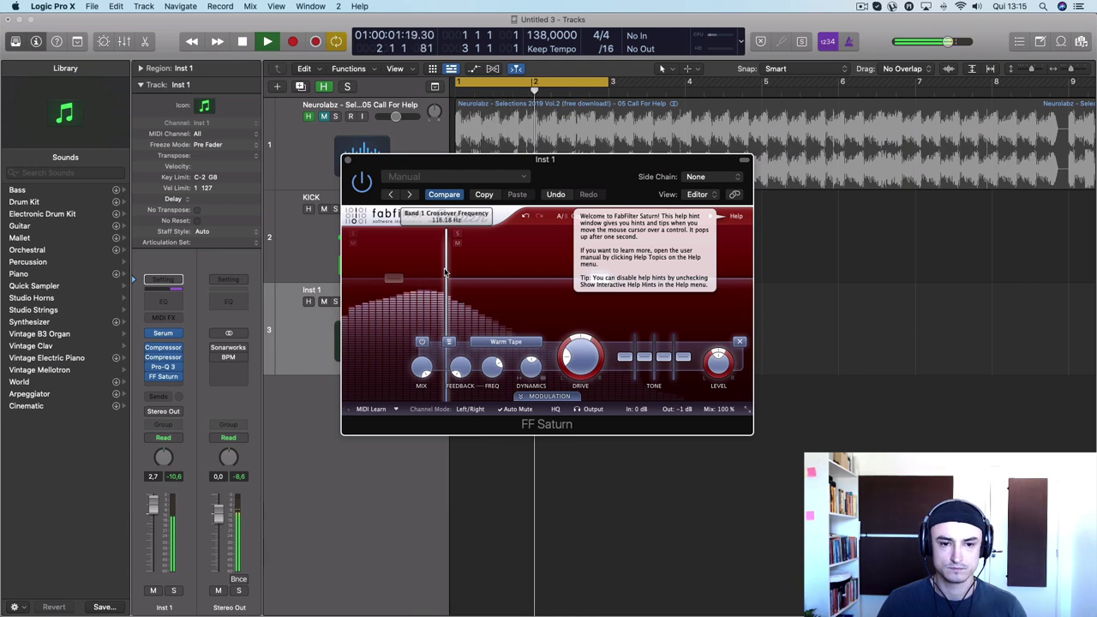
pyautogui.moveTo(445, 271); pyautogui.dragTo(514, 285)
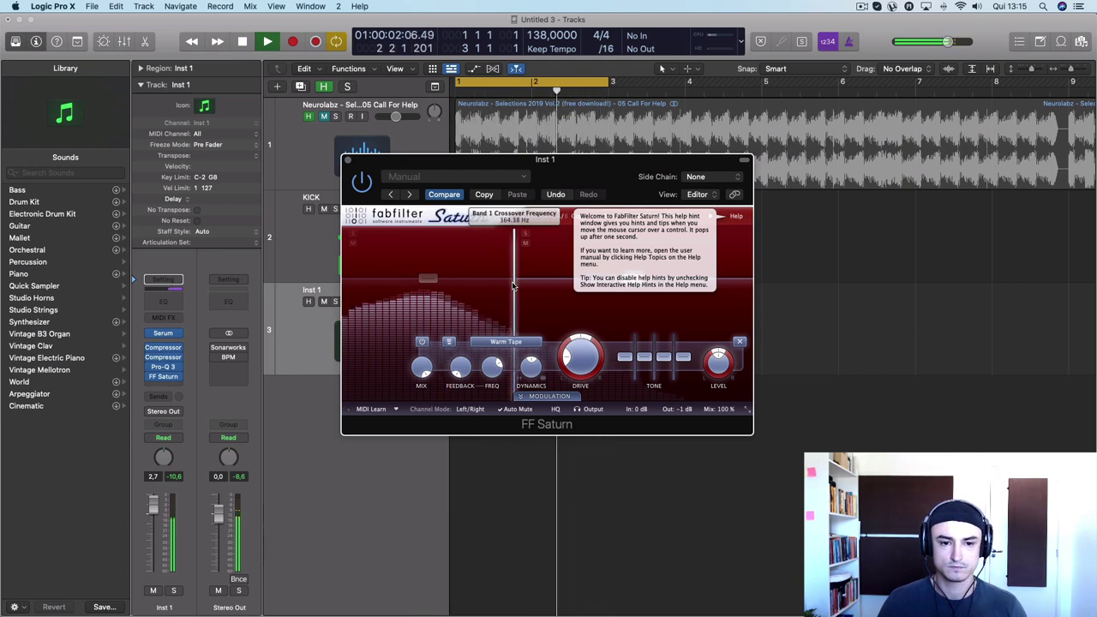
pyautogui.moveTo(514, 286)
pyautogui.mouseDown()
pyautogui.moveTo(536, 294)
pyautogui.moveTo(483, 298)
pyautogui.moveTo(512, 294)
pyautogui.mouseUp()
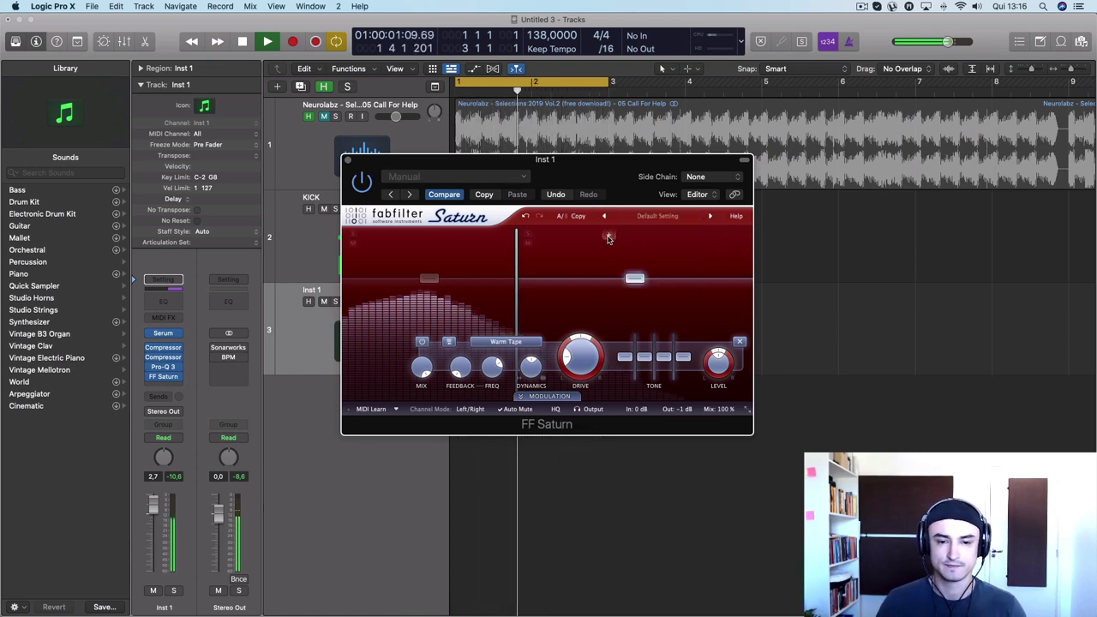
pyautogui.click(608, 237)
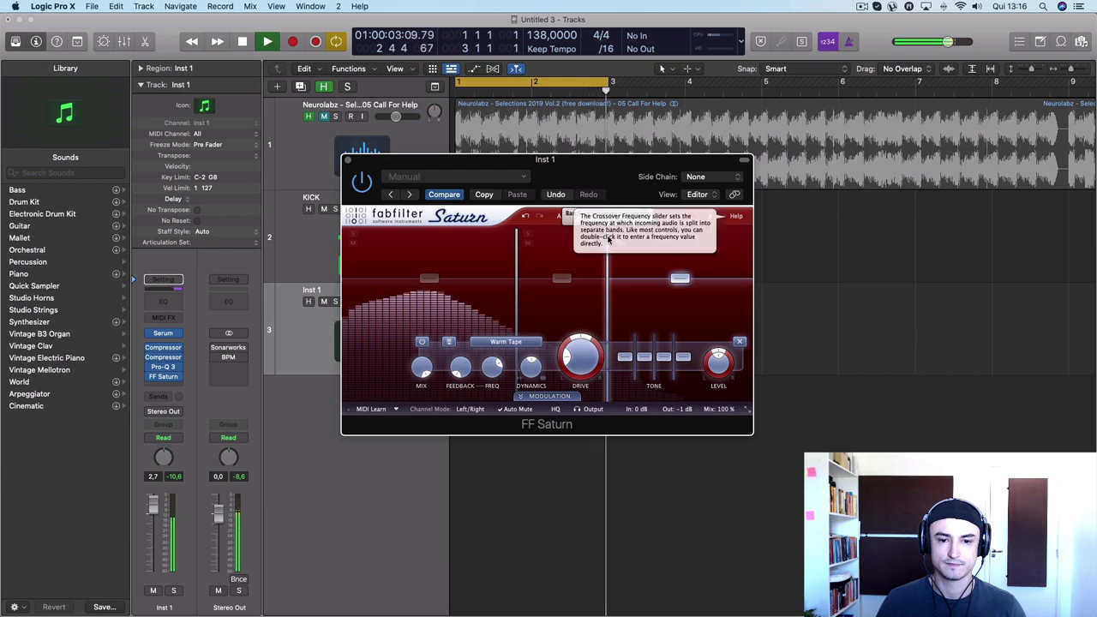
pyautogui.click(390, 240)
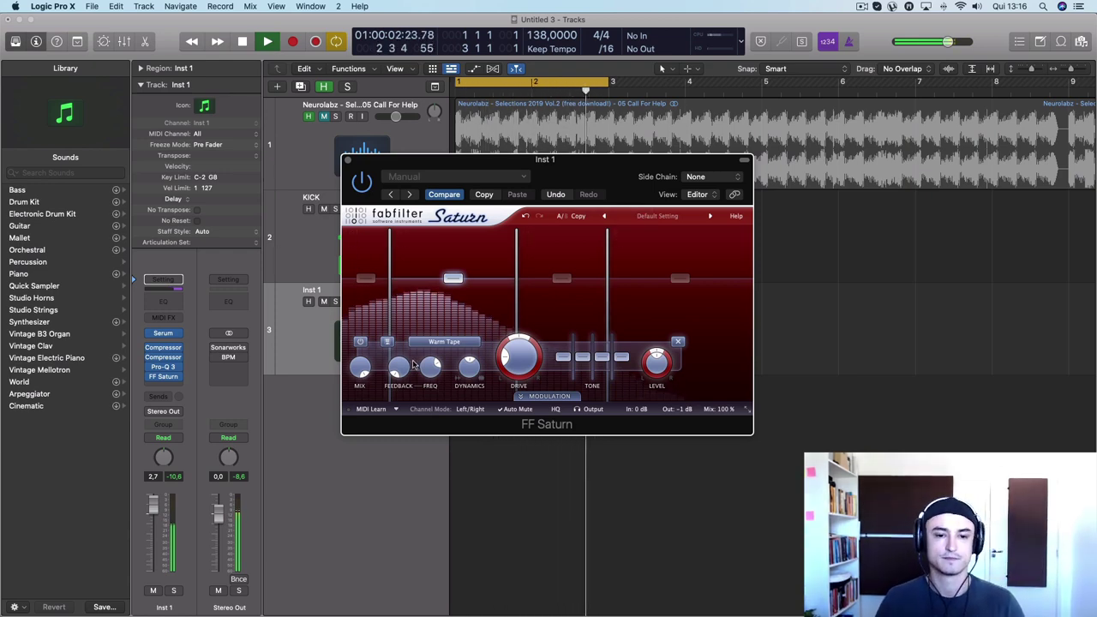
# Set Saturn's band 3 to Clean Tube with more drive, set band 4's drive to about 27%, and close Saturn
pyautogui.click(566, 300)
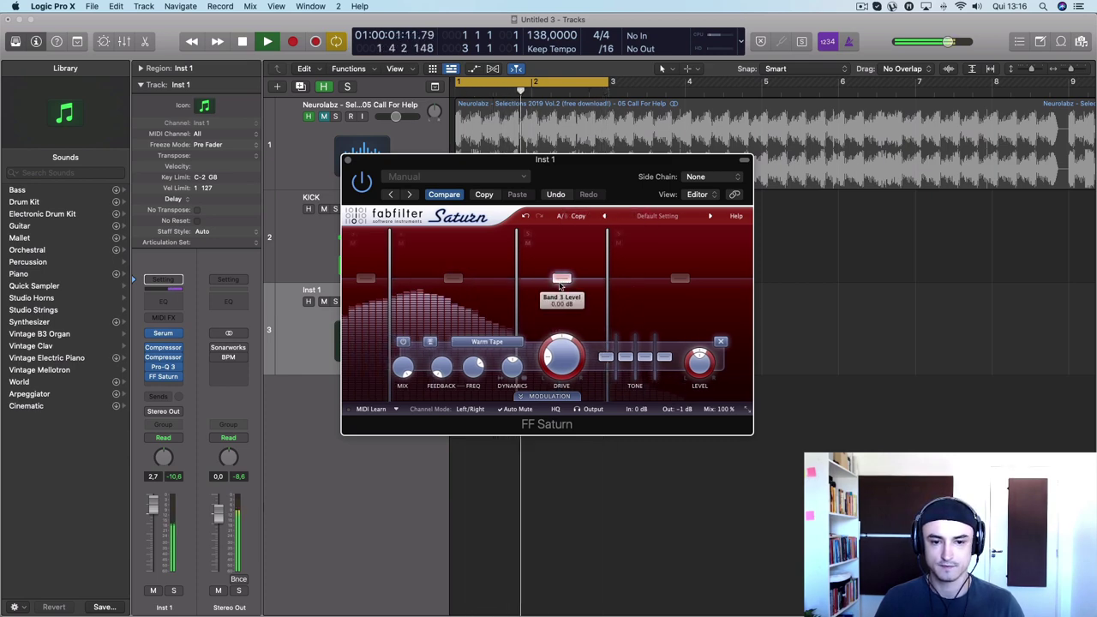
pyautogui.click(486, 342)
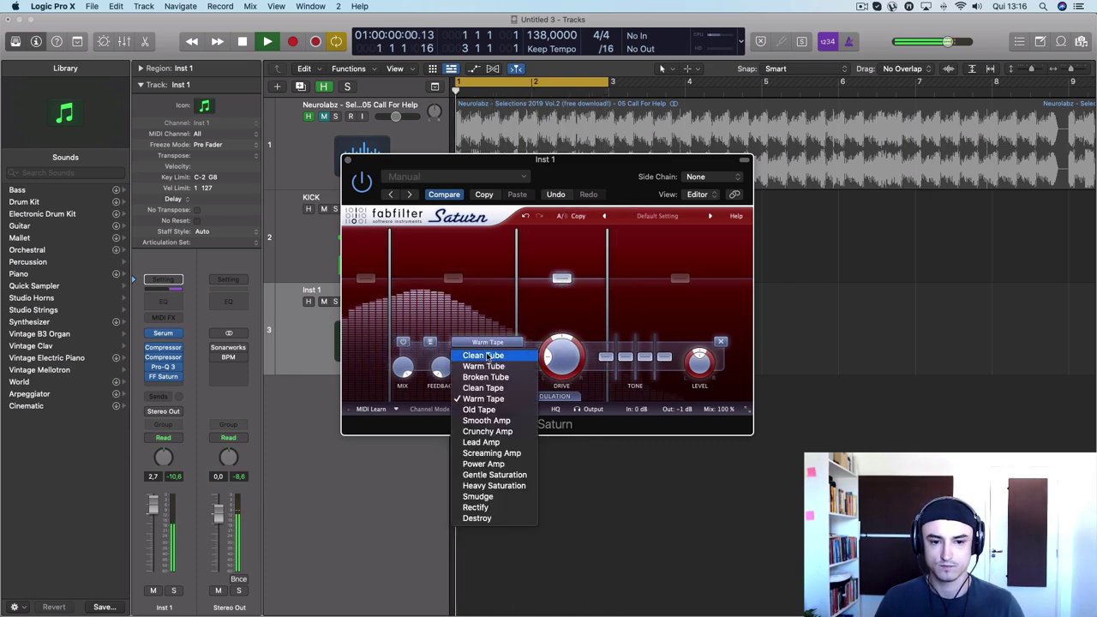
pyautogui.click(487, 355)
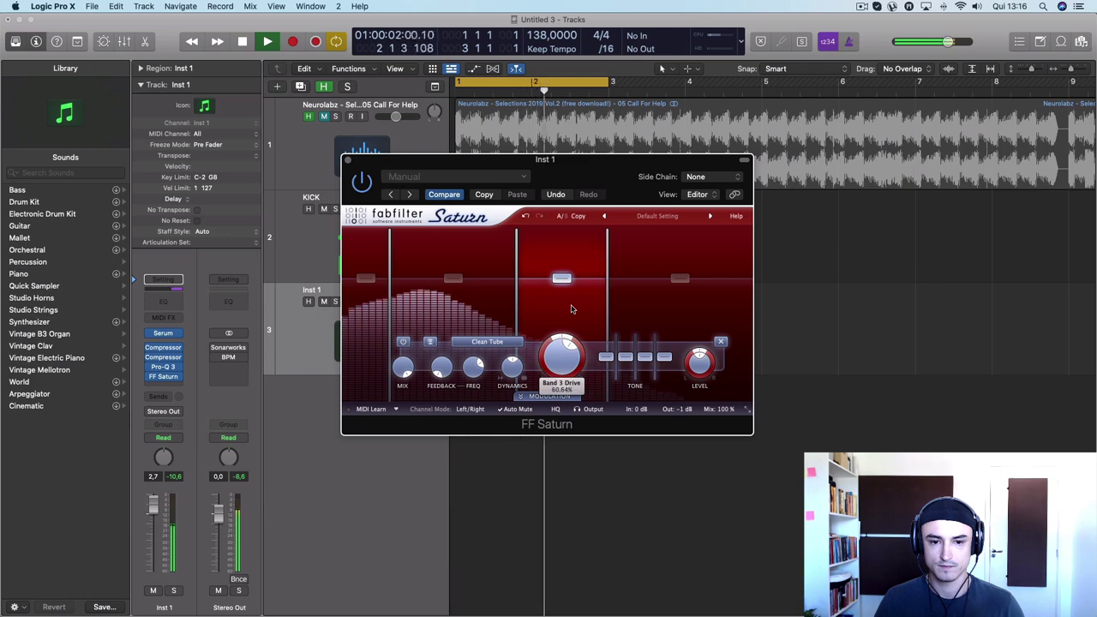
pyautogui.moveTo(573, 310); pyautogui.dragTo(587, 360)
pyautogui.click(680, 292)
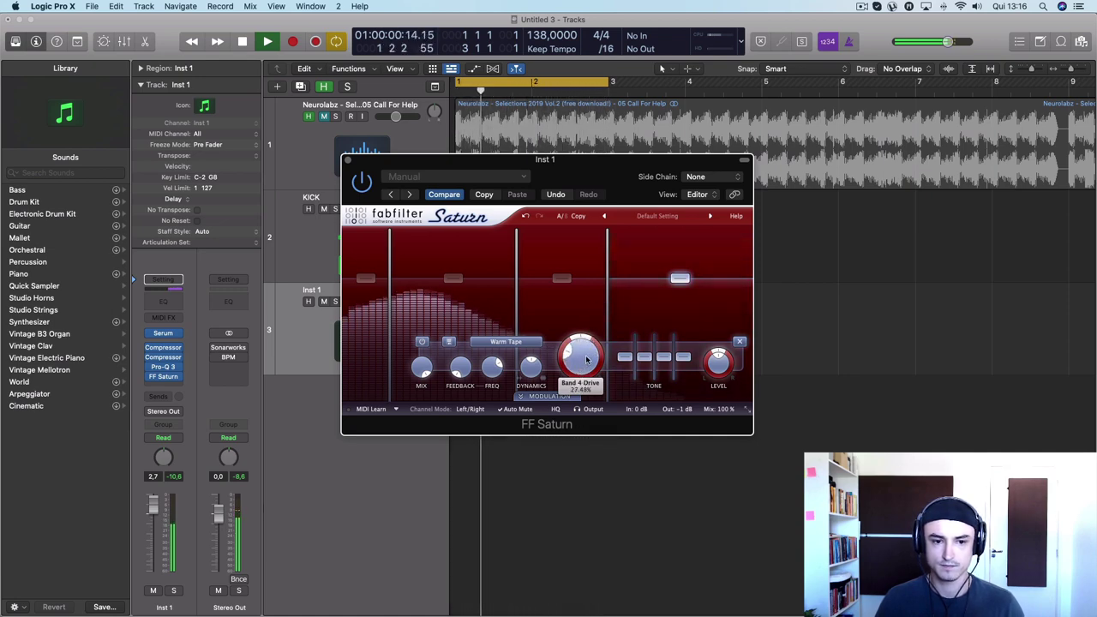
pyautogui.click(346, 160)
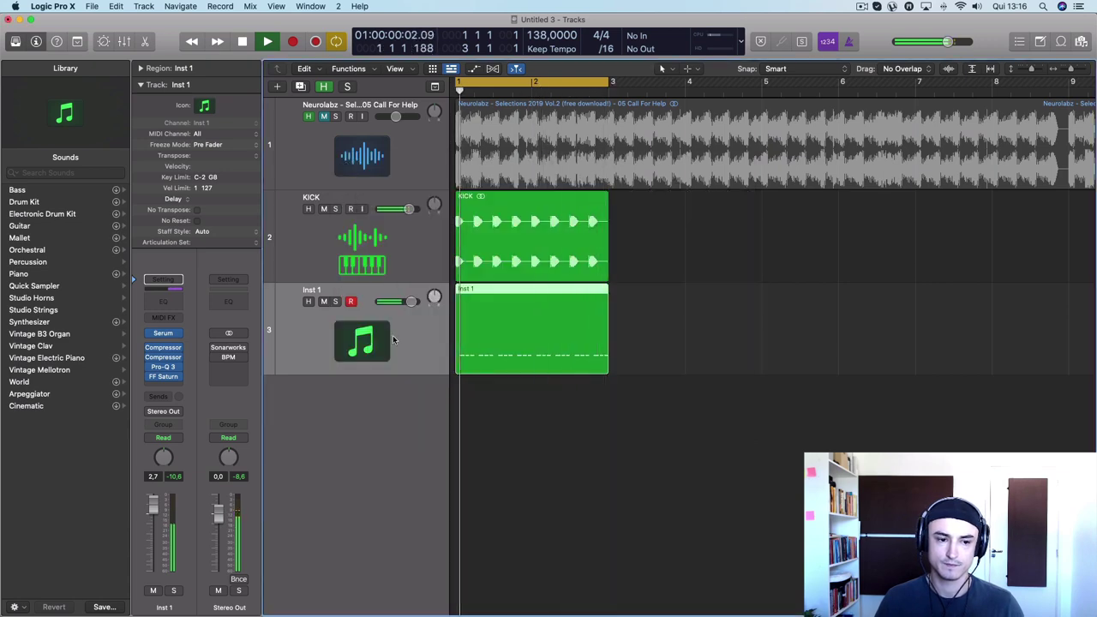
# Replay the loop to hear the saturated bass, and move FF Saturn ahead of Pro-Q 3 in the insert chain
pyautogui.press('space')
pyautogui.press('space')
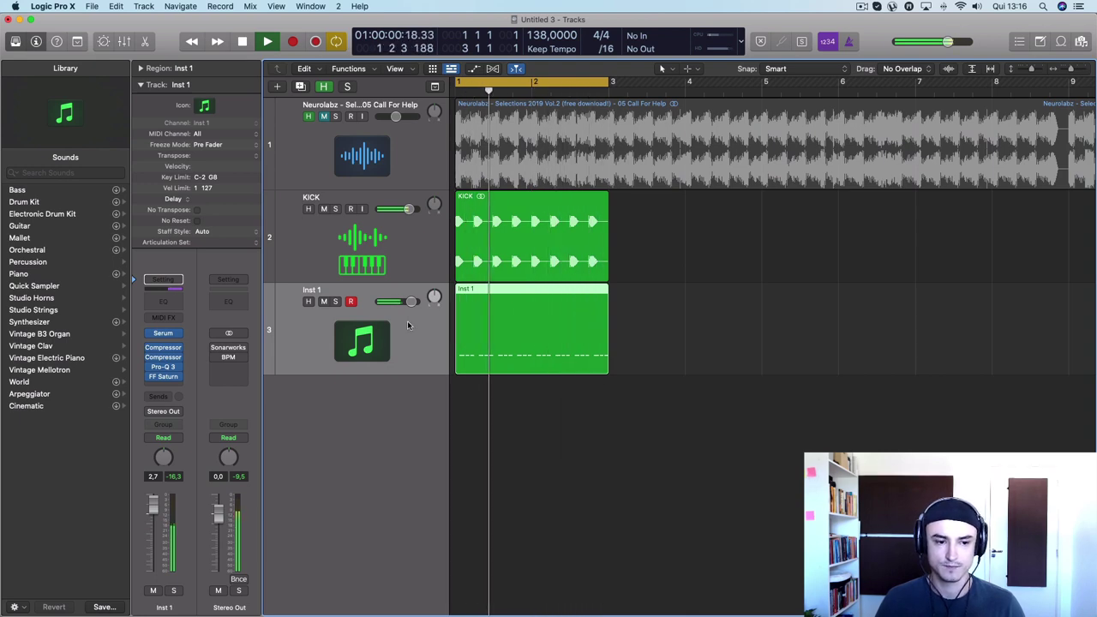
pyautogui.press('space')
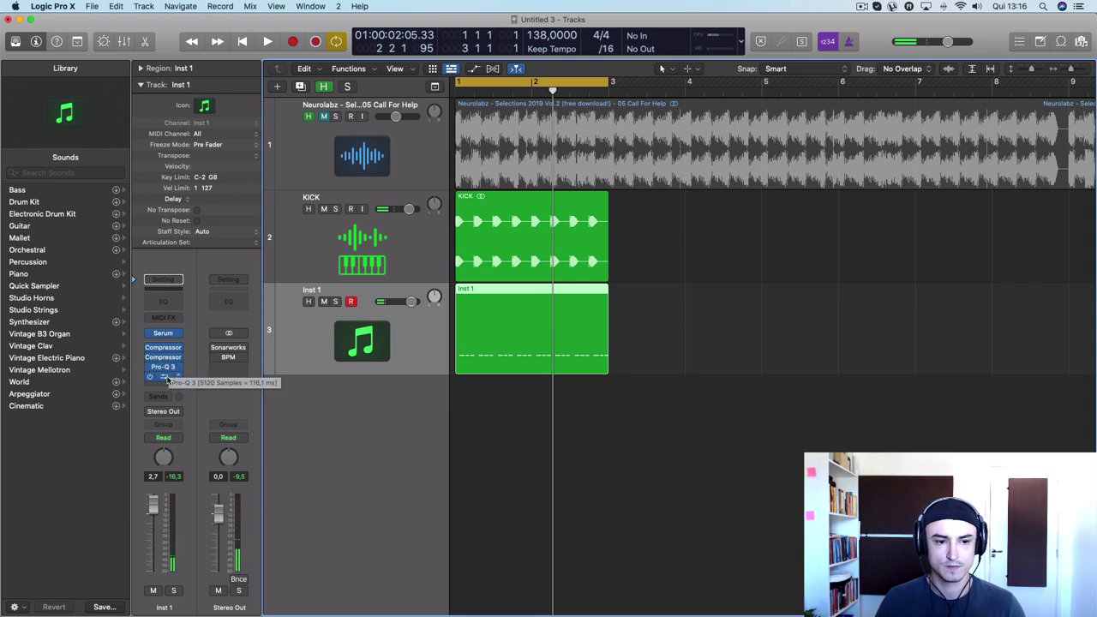
pyautogui.click(167, 380)
pyautogui.click(165, 406)
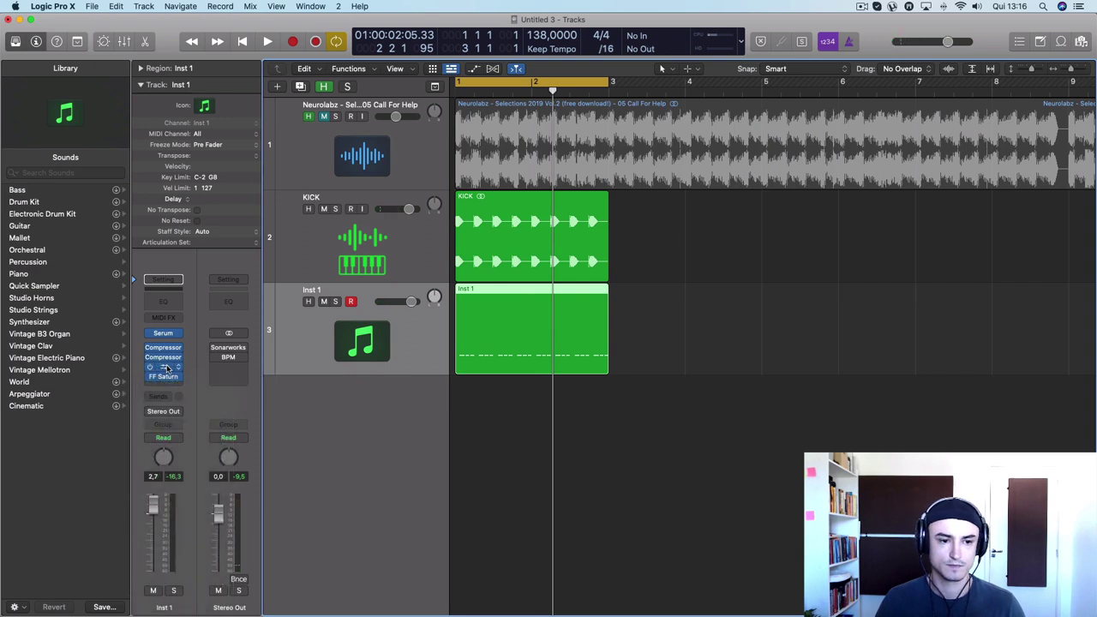
pyautogui.moveTo(165, 385); pyautogui.dragTo(165, 387)
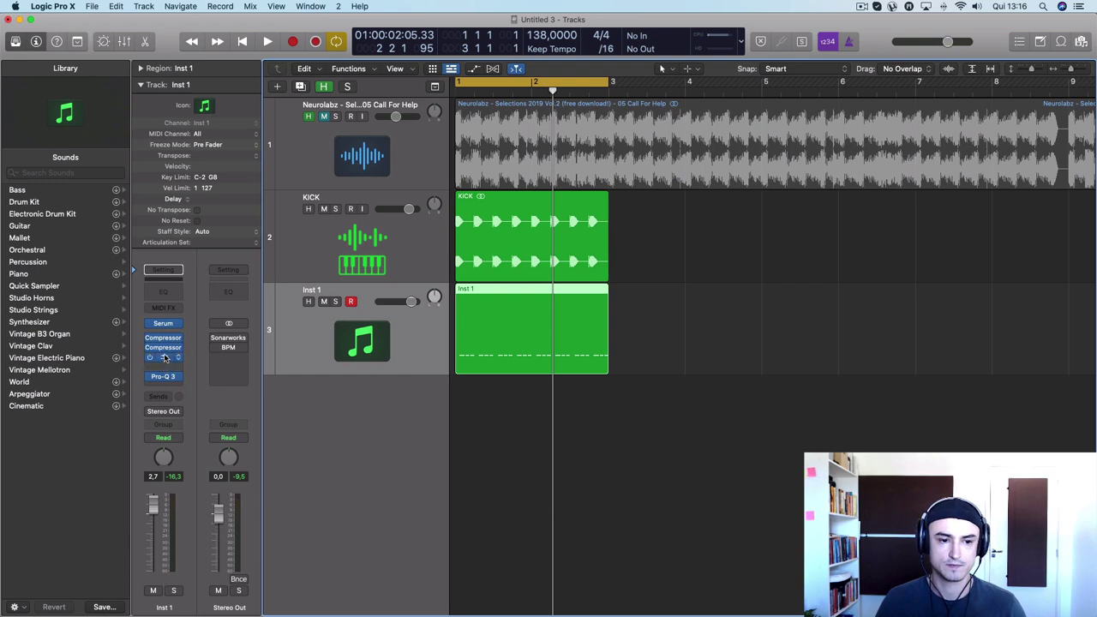
# During playback, add a +1.3 dB bell at about 1.5 kHz in Pro-Q 3 and reshape the 491 Hz cut to about -5.4 dB at 504 Hz, Q 2.6
pyautogui.press('space')
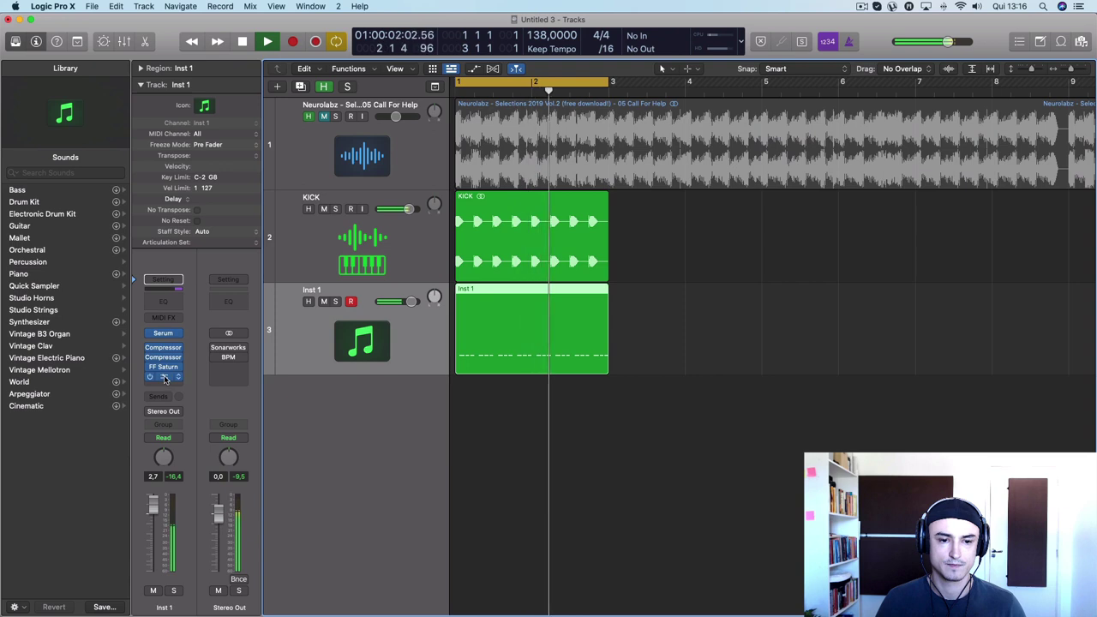
pyautogui.click(165, 378)
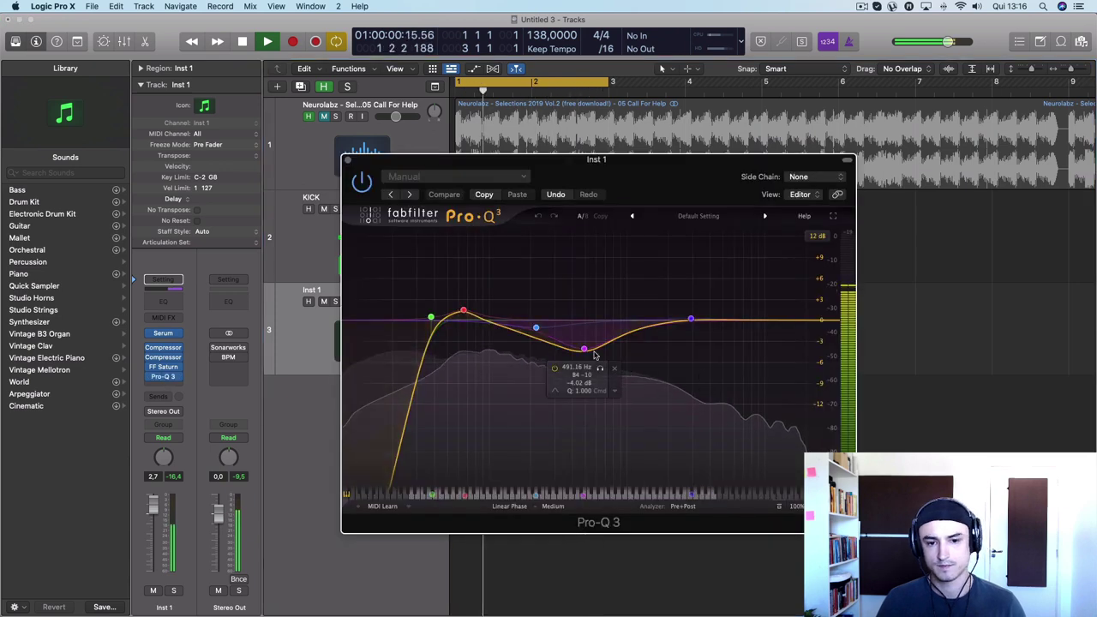
pyautogui.doubleClick(653, 319)
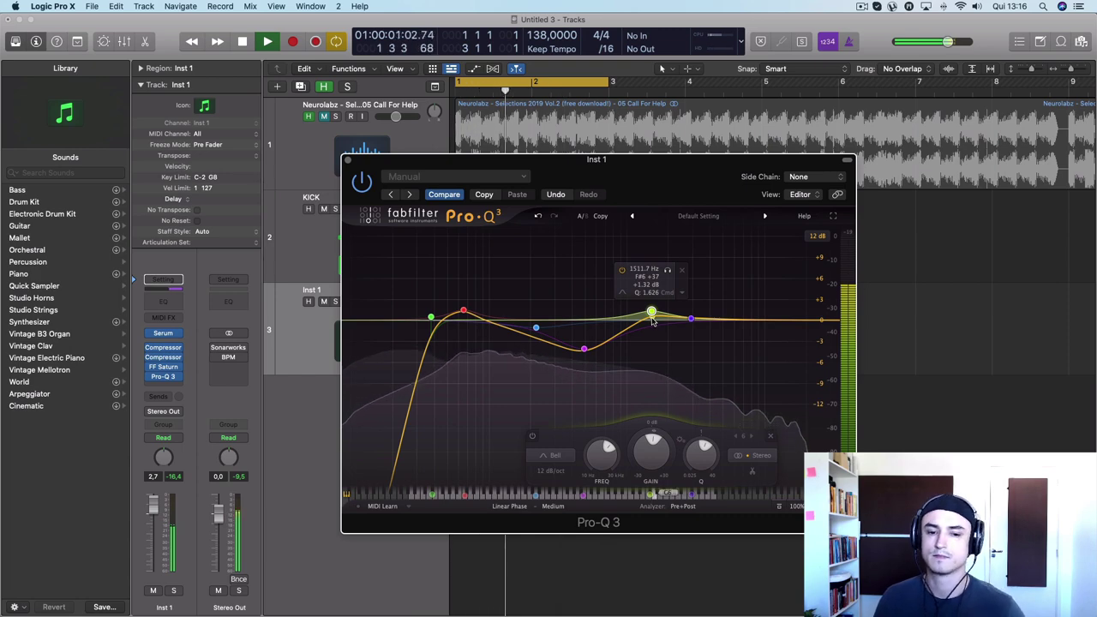
pyautogui.click(581, 348)
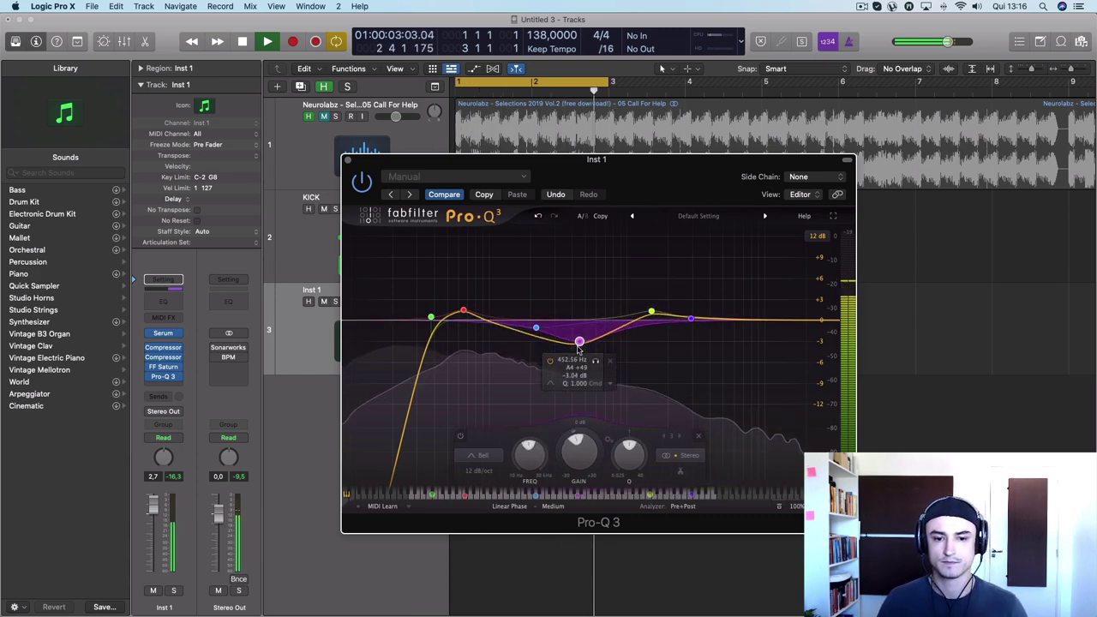
pyautogui.scroll(5, 580, 350)
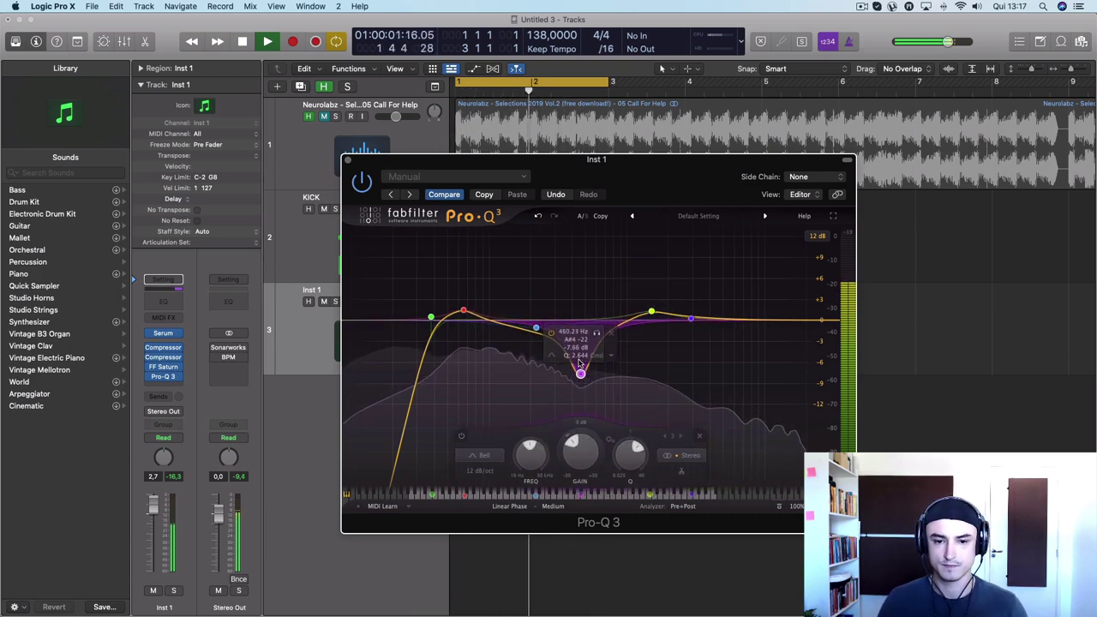
pyautogui.moveTo(579, 364)
pyautogui.mouseDown()
pyautogui.moveTo(582, 411)
pyautogui.moveTo(581, 343)
pyautogui.moveTo(592, 339)
pyautogui.moveTo(575, 343)
pyautogui.moveTo(583, 356)
pyautogui.mouseUp()
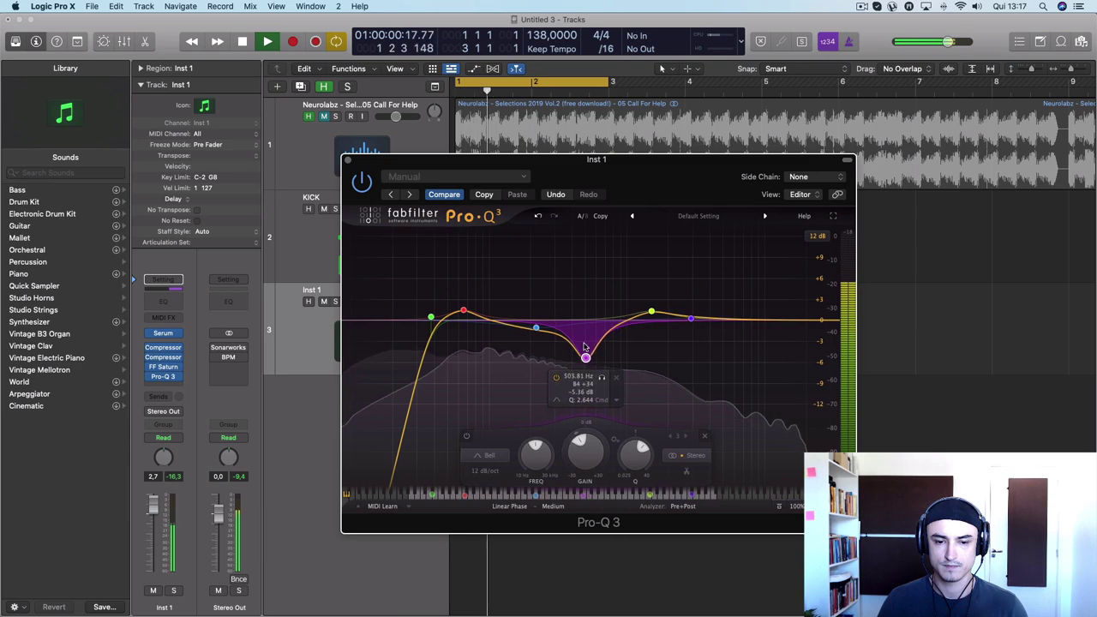
pyautogui.press('super+w')
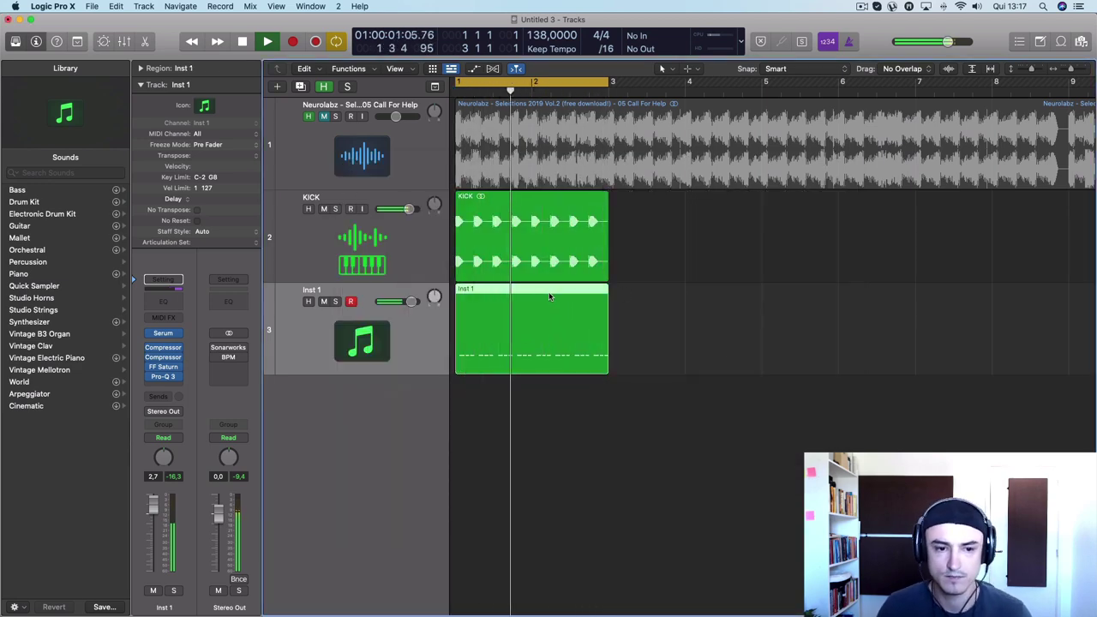
# Rename the Inst 1 track as BASS
pyautogui.doubleClick(311, 291)
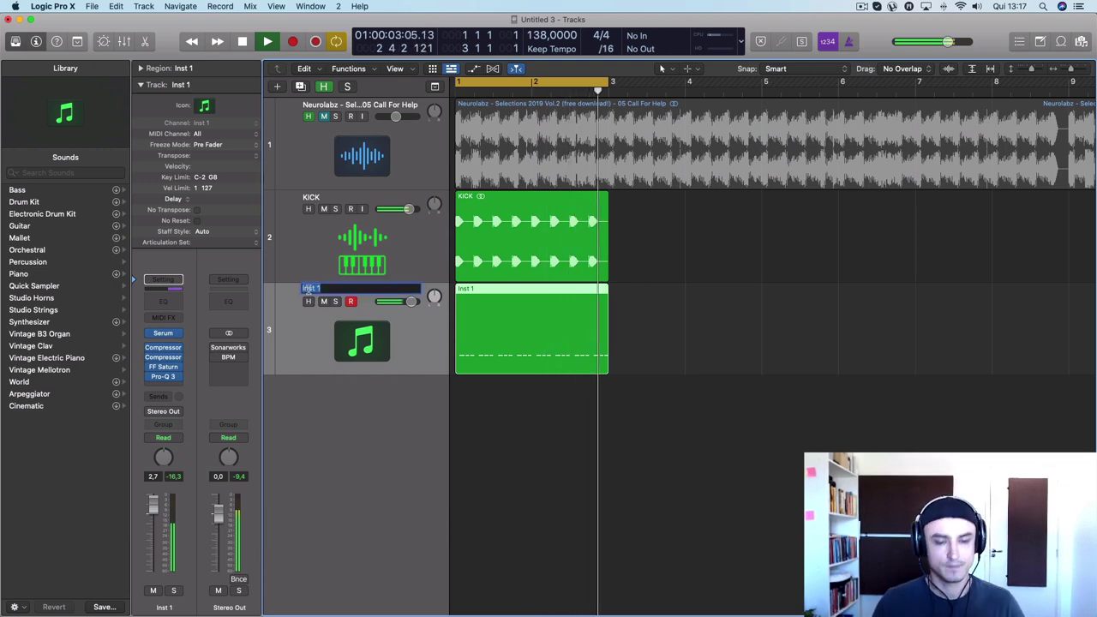
pyautogui.write('BASS')
pyautogui.press('Return')
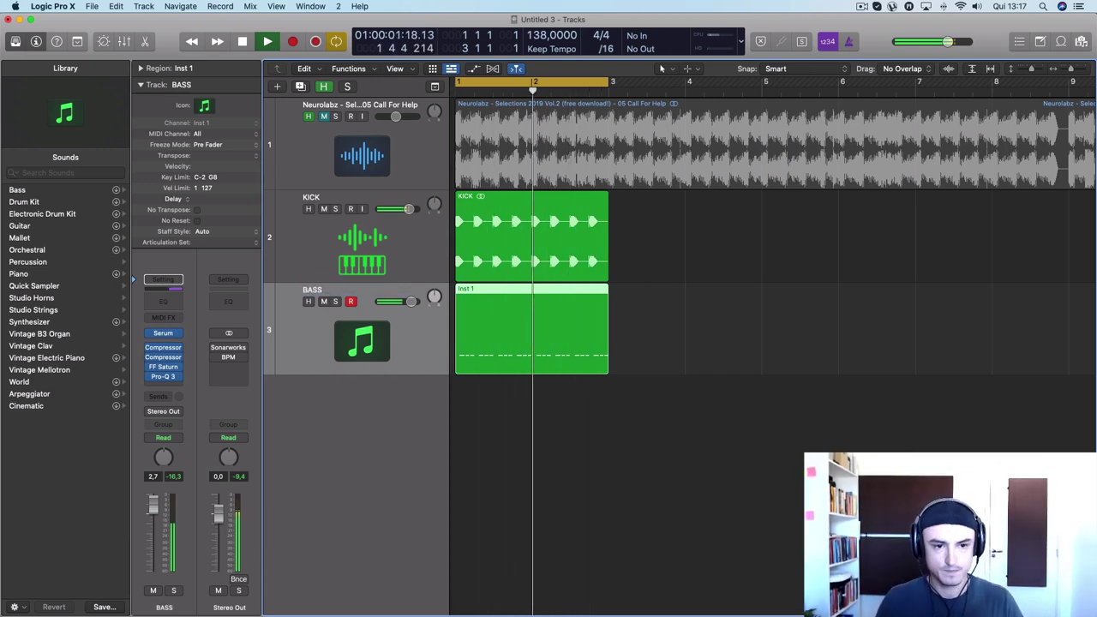
# Stop playback and bounce the bass region in place to a new track named BASS ROLLING, keeping the source
pyautogui.press('space')
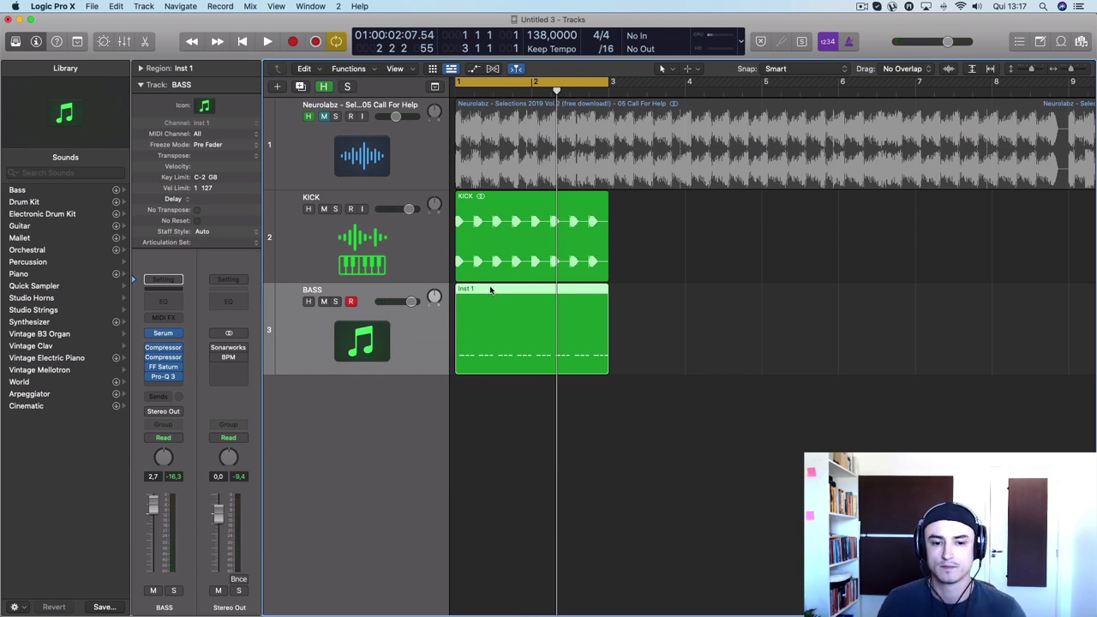
pyautogui.rightClick(486, 290)
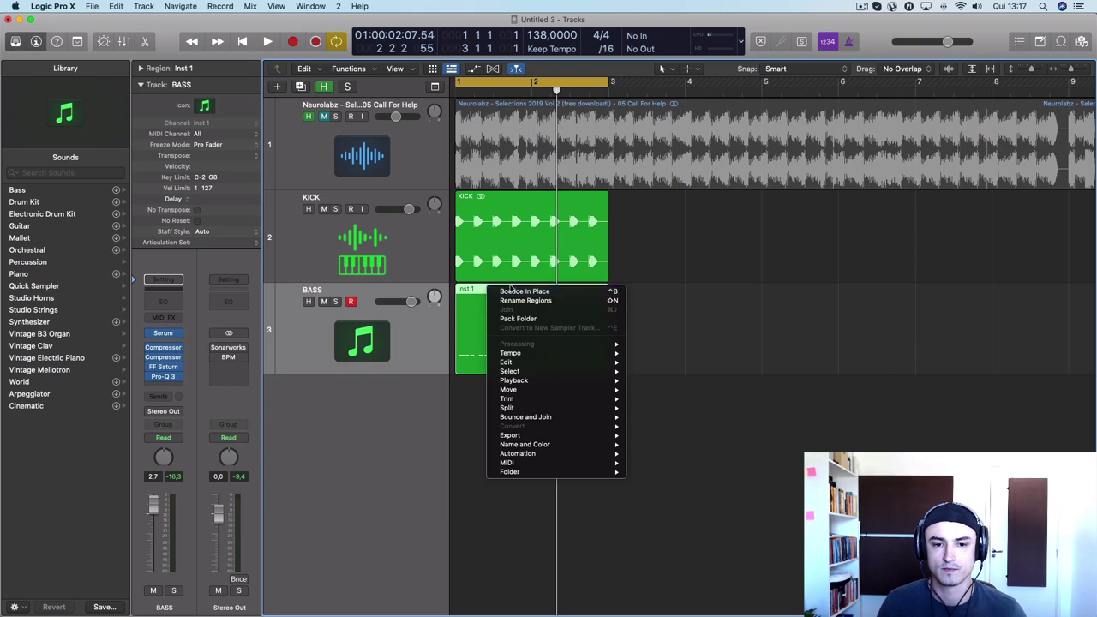
pyautogui.click(525, 291)
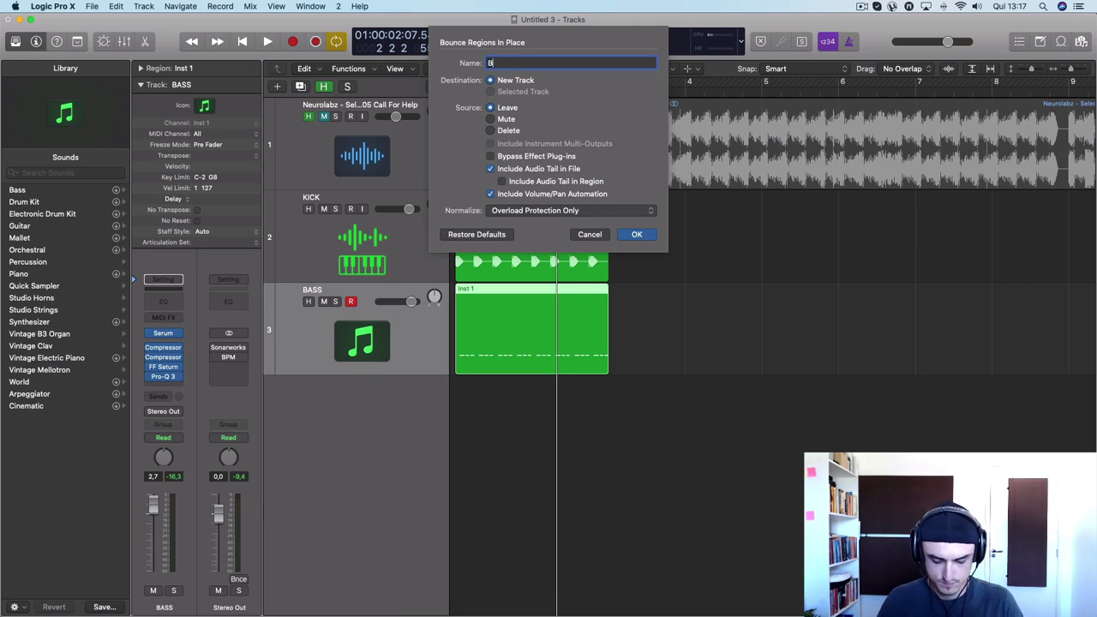
pyautogui.write('BASS ROLLING')
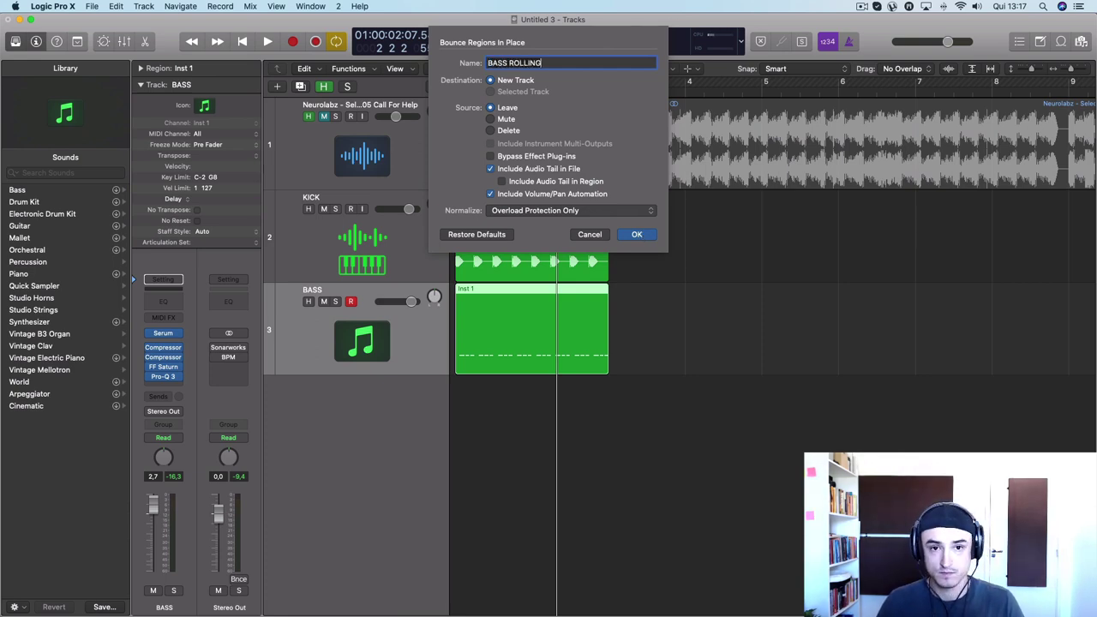
pyautogui.press('Return')
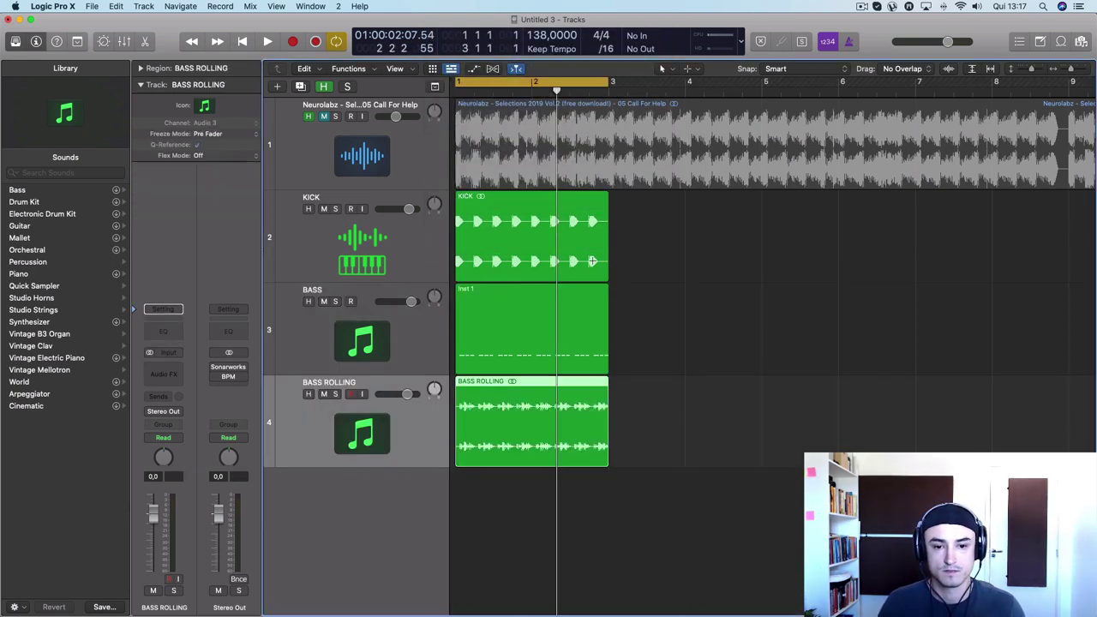
pyautogui.press('z')
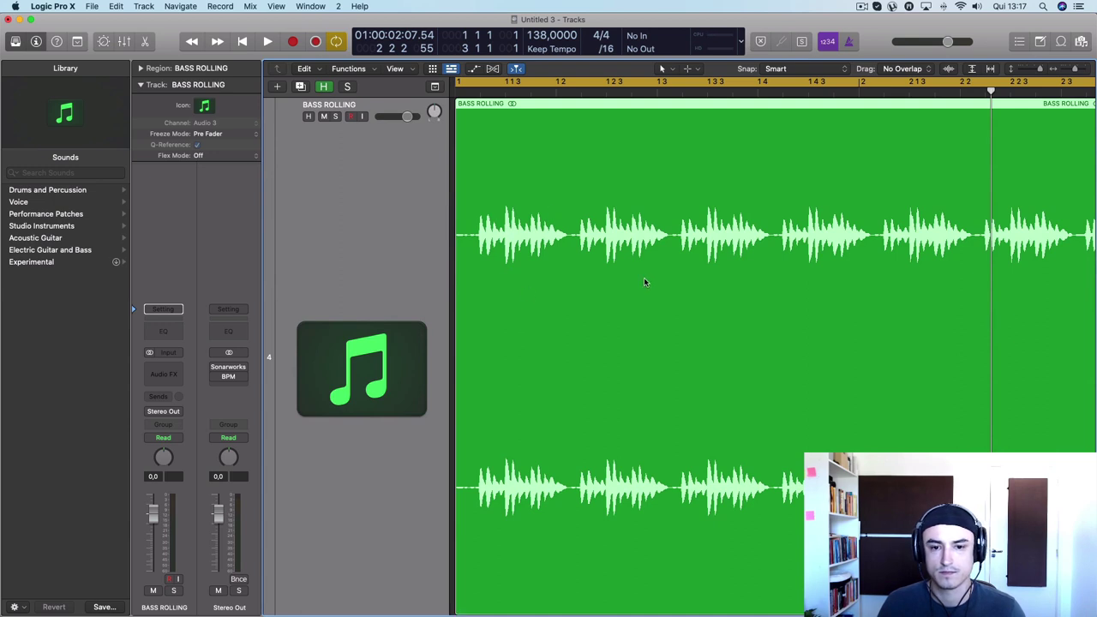
# Examine the waveform of the bounced BASS ROLLING region at different zoom levels and briefly play it from the start
pyautogui.press('super+Right')
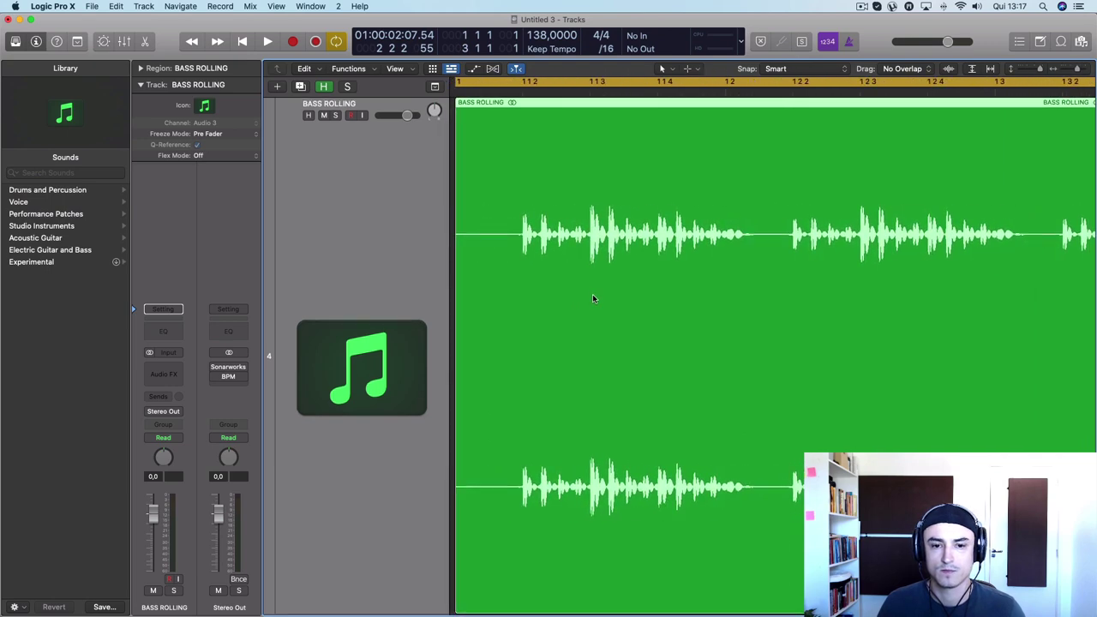
pyautogui.press('super+Left')
pyautogui.press('Return')
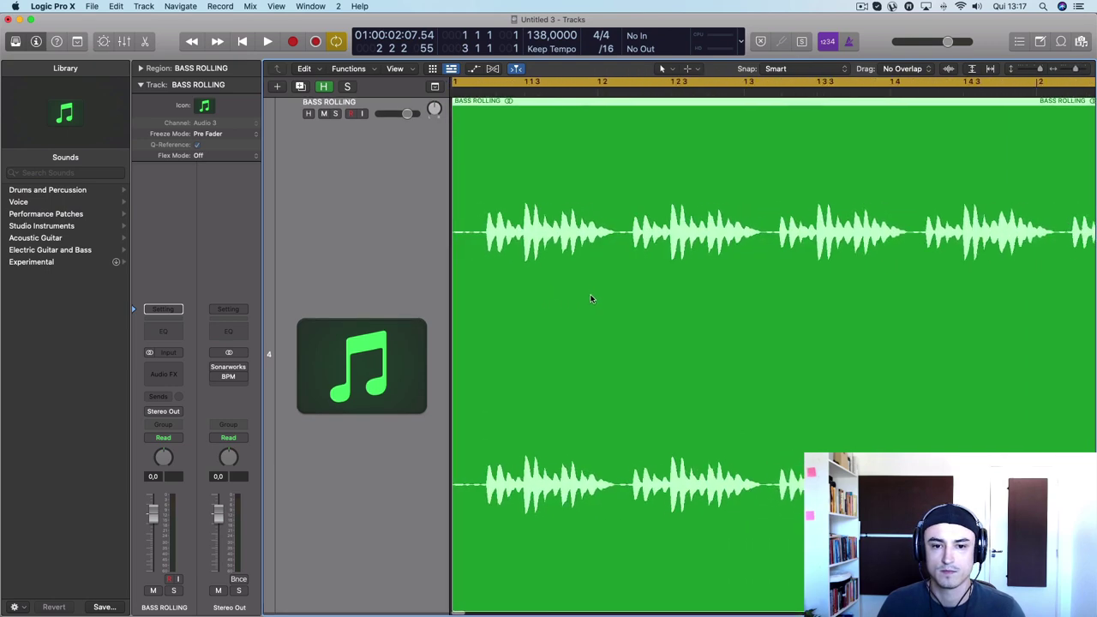
pyautogui.press('space')
pyautogui.press('space')
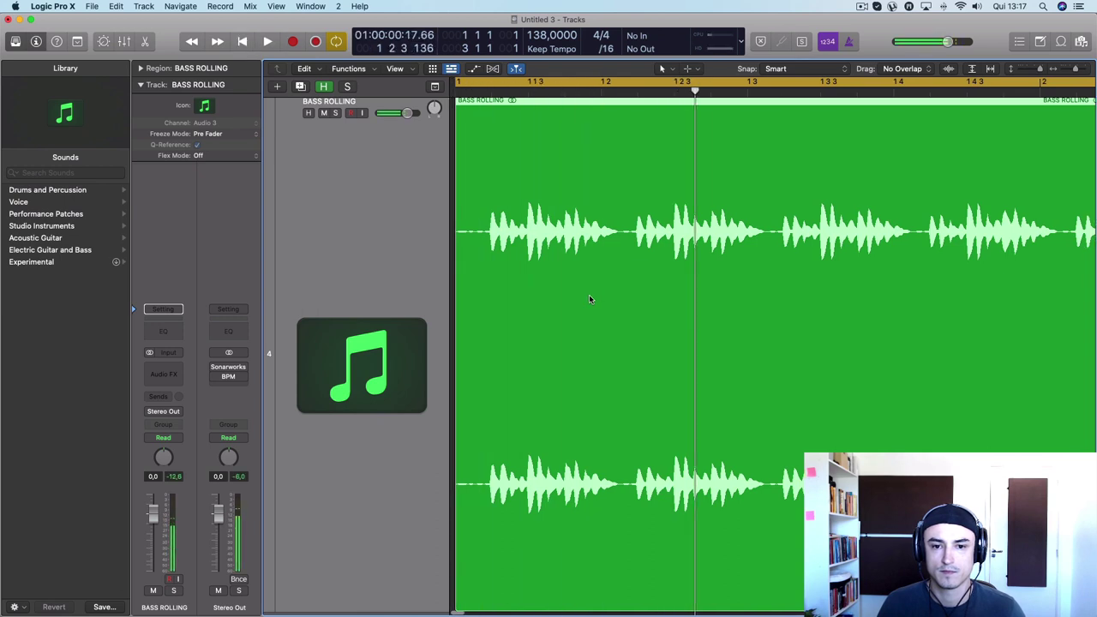
pyautogui.press('z')
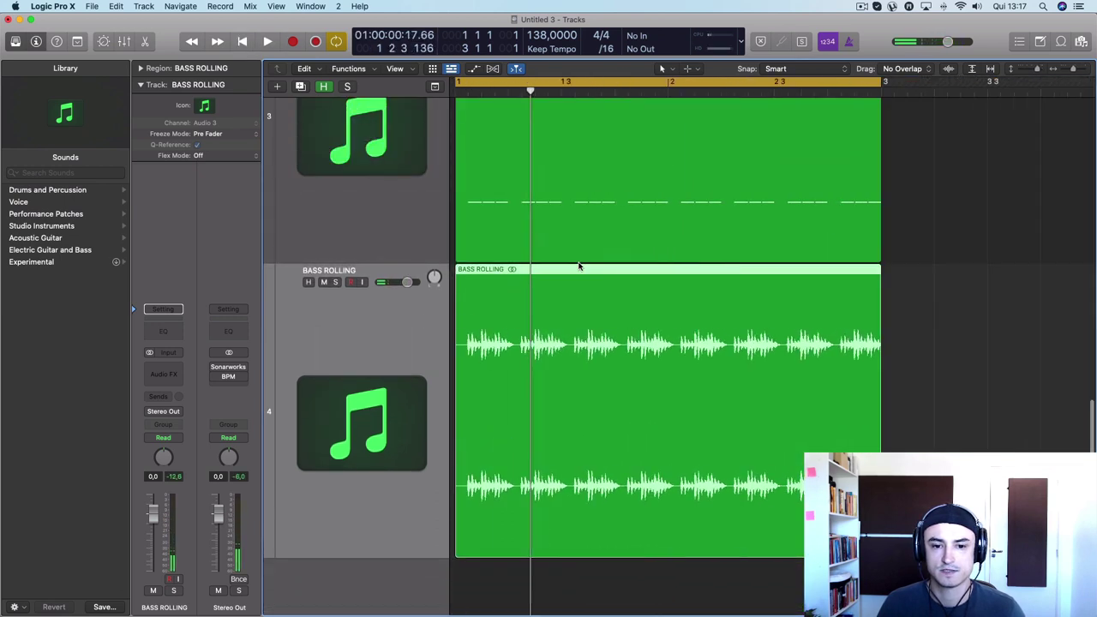
pyautogui.press('super+Left')
pyautogui.press('z')
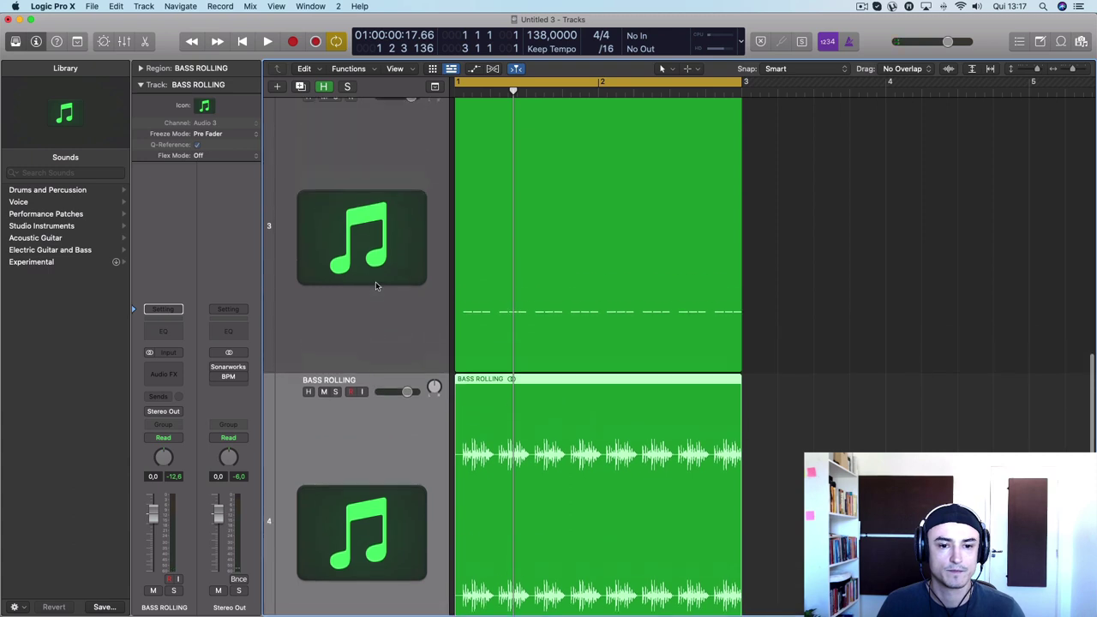
# Delete the bounced audio region from the BASS ROLLING track
pyautogui.scroll(4, 438, 289)
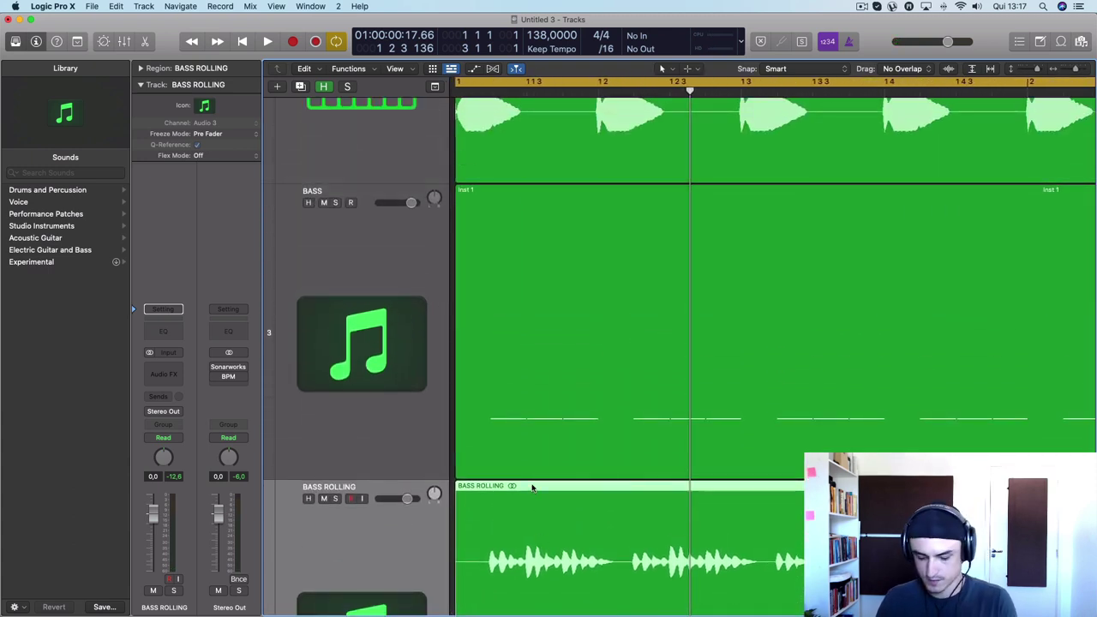
pyautogui.press('Delete')
pyautogui.scroll(-4, 395, 538)
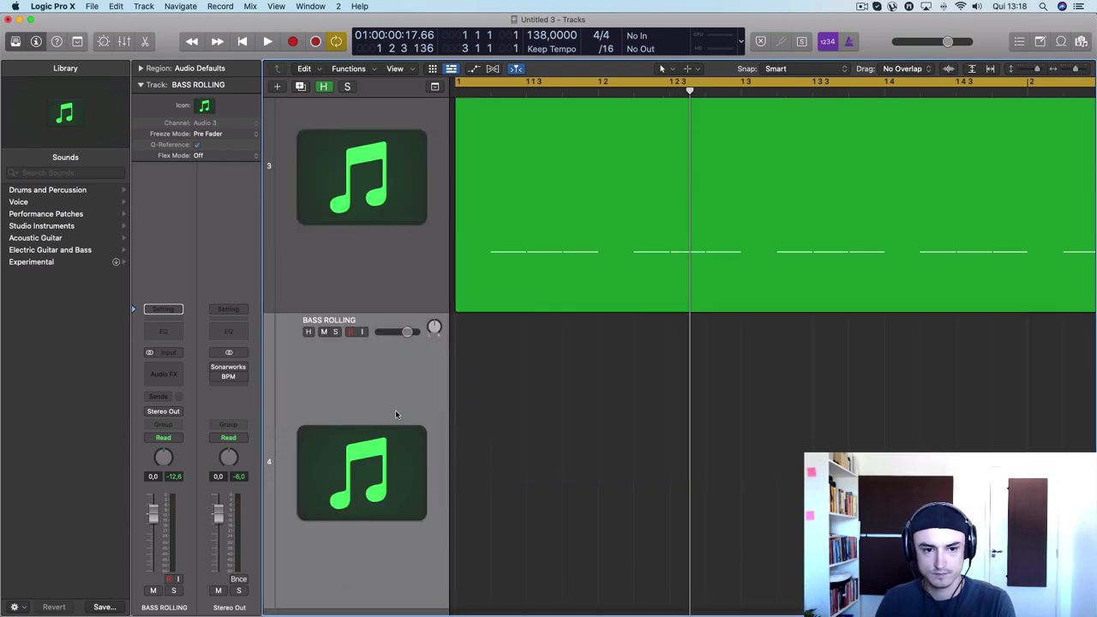
pyautogui.scroll(3, 379, 269)
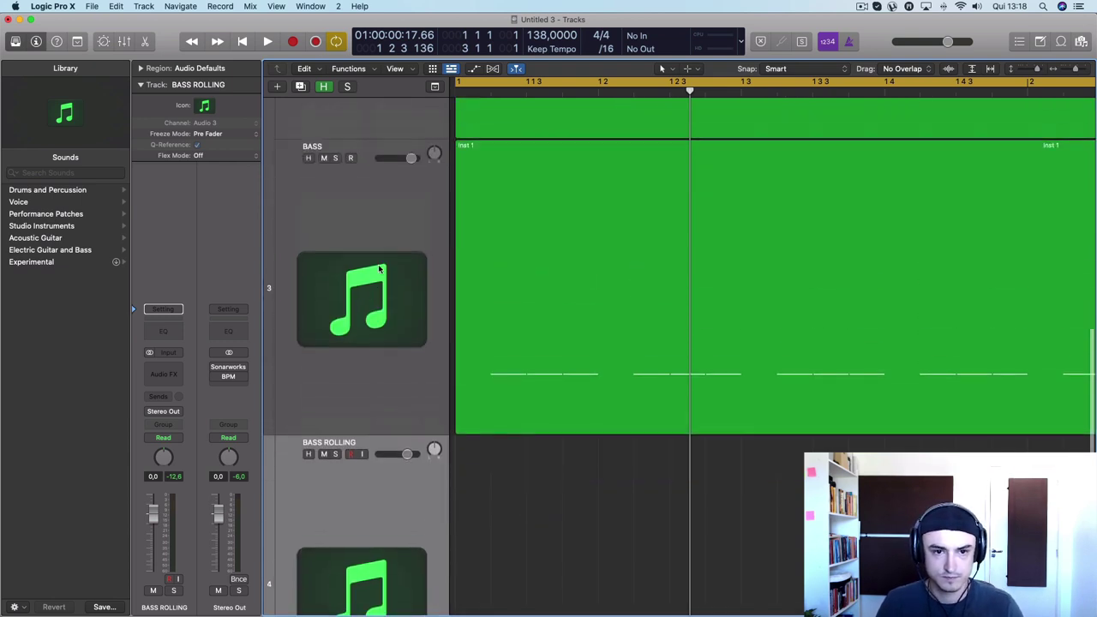
# Remove the empty BASS ROLLING track and solo the BASS and KICK tracks
pyautogui.click(335, 158)
pyautogui.click(383, 224)
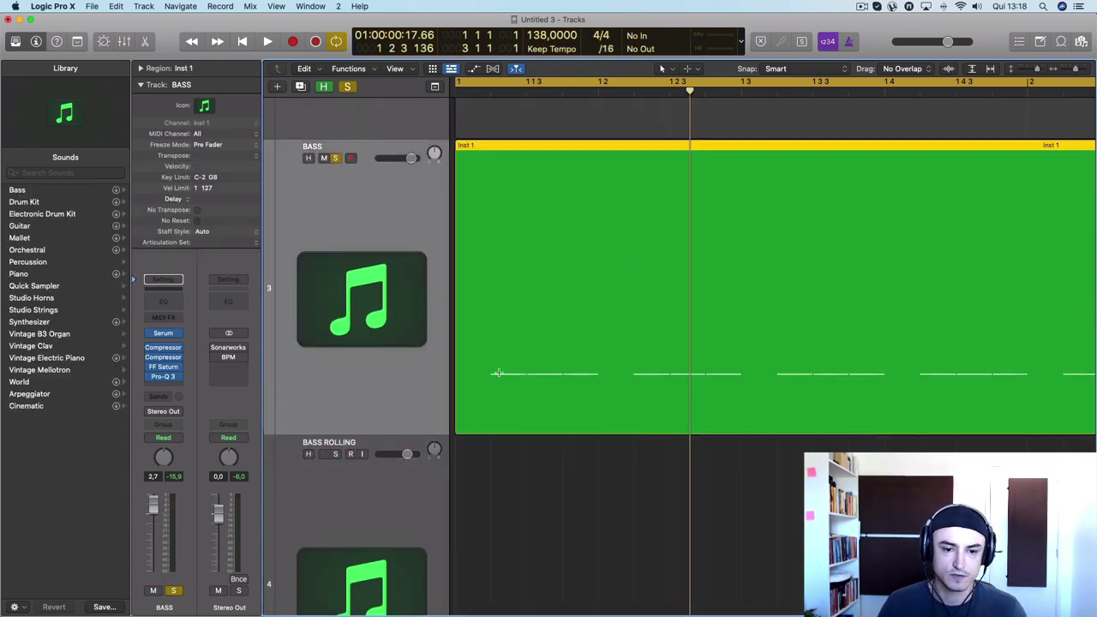
pyautogui.press('Down')
pyautogui.press('Up')
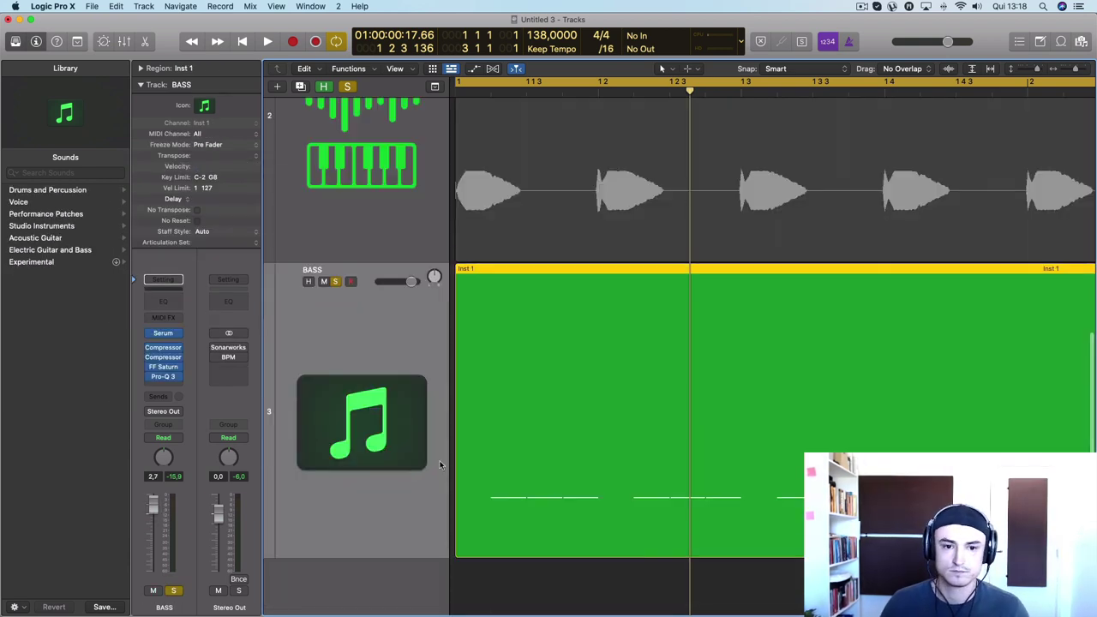
pyautogui.scroll(5, 386, 266)
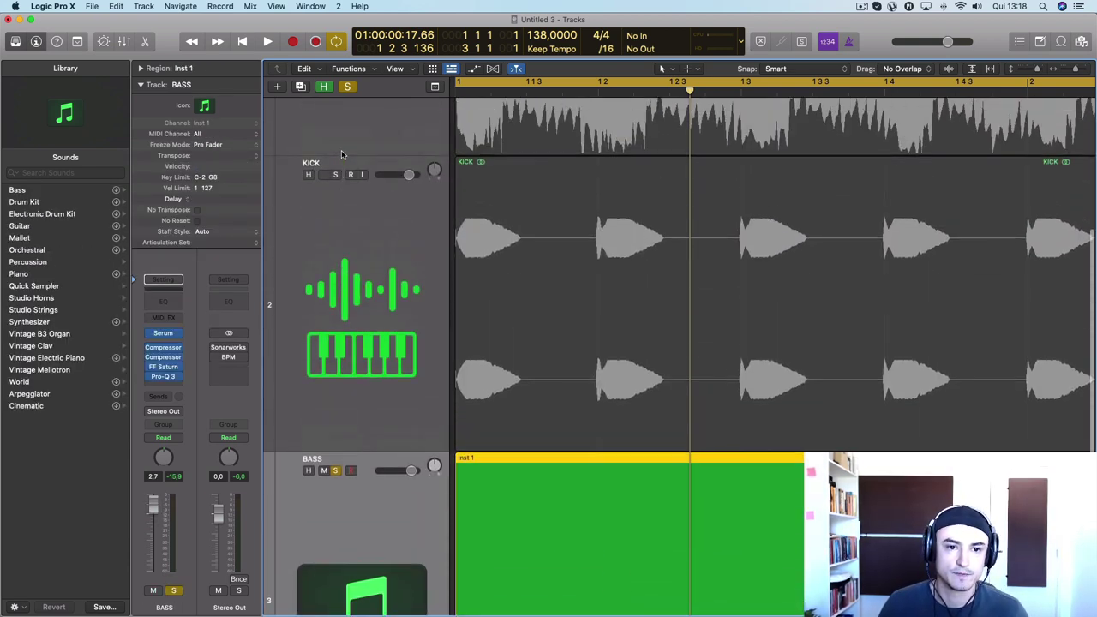
pyautogui.click(337, 175)
# Insert Xfer Records LFOTool after Pro-Q 3 in the BASS channel's effects chain
pyautogui.click(176, 392)
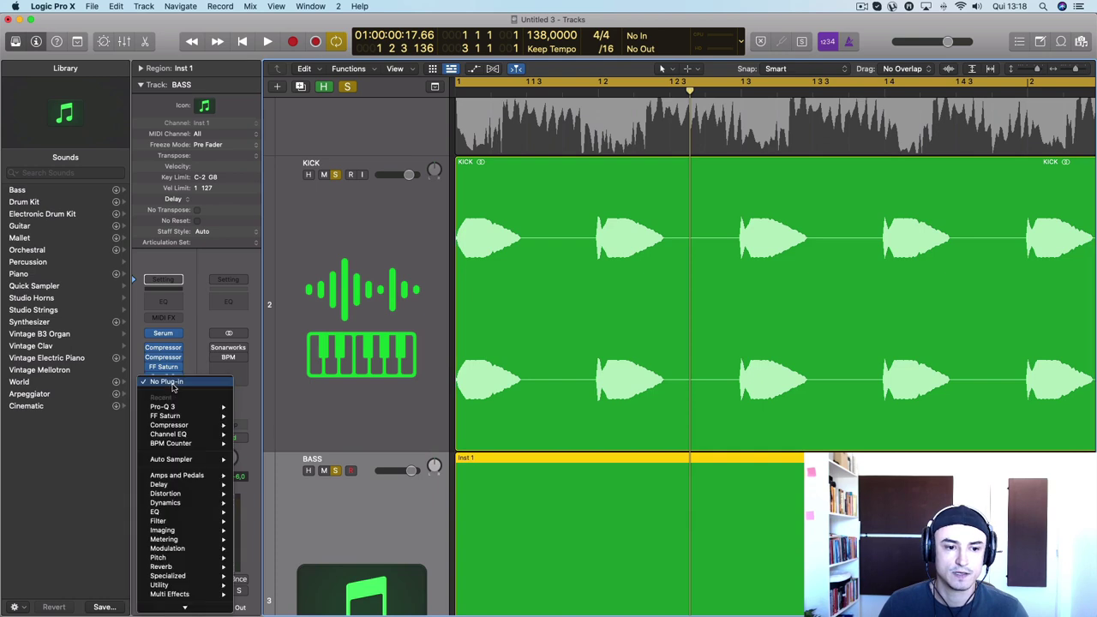
pyautogui.moveTo(187, 607)
pyautogui.moveTo(288, 609)
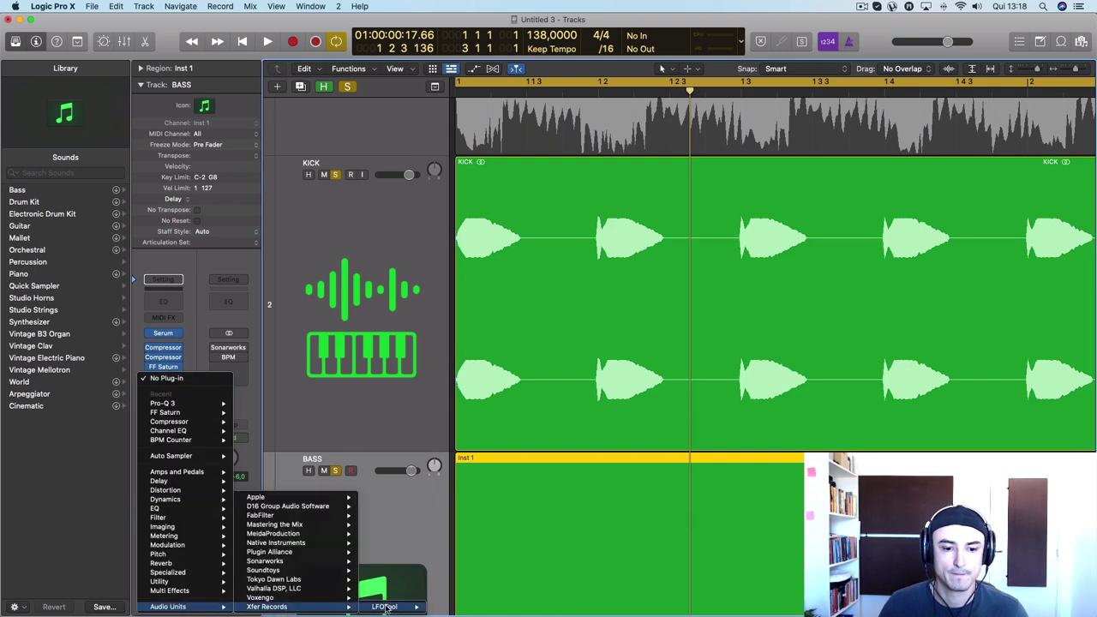
pyautogui.click(451, 598)
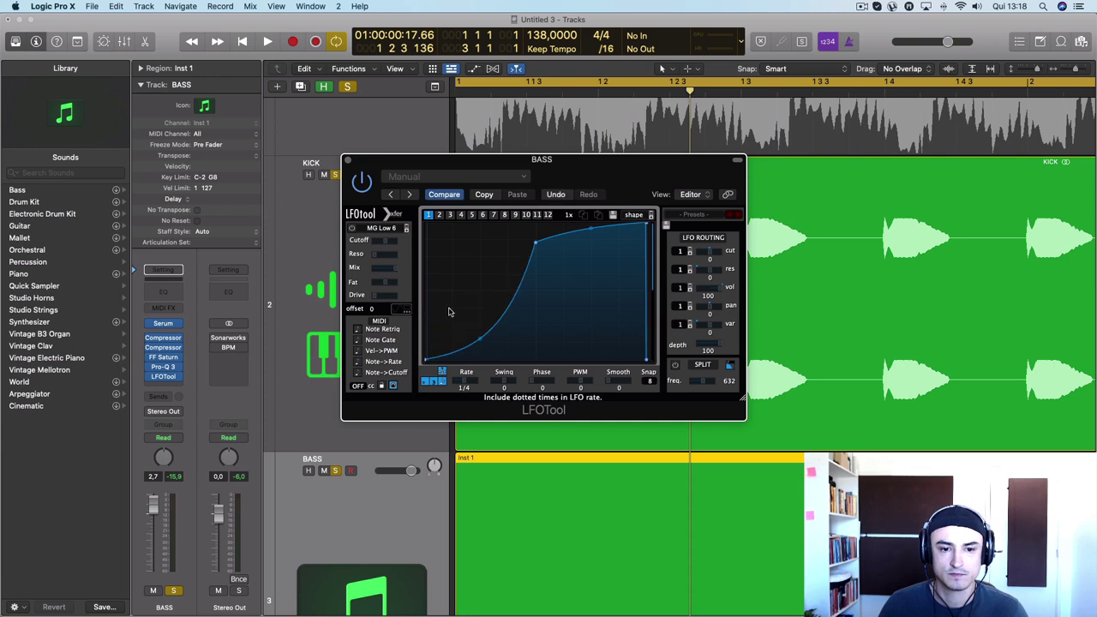
# Reshape LFOTool's volume curve into a fast rise near the cycle start and a short fall at its end, and play the loop
pyautogui.moveTo(460, 225); pyautogui.dragTo(454, 227)
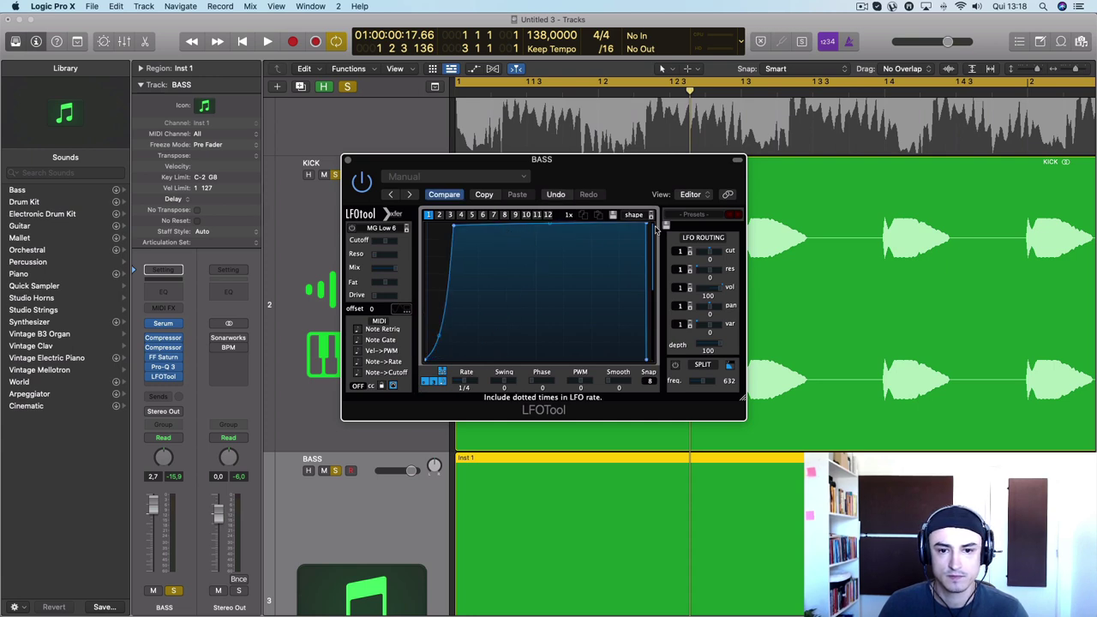
pyautogui.moveTo(635, 223); pyautogui.dragTo(634, 226)
pyautogui.press('space')
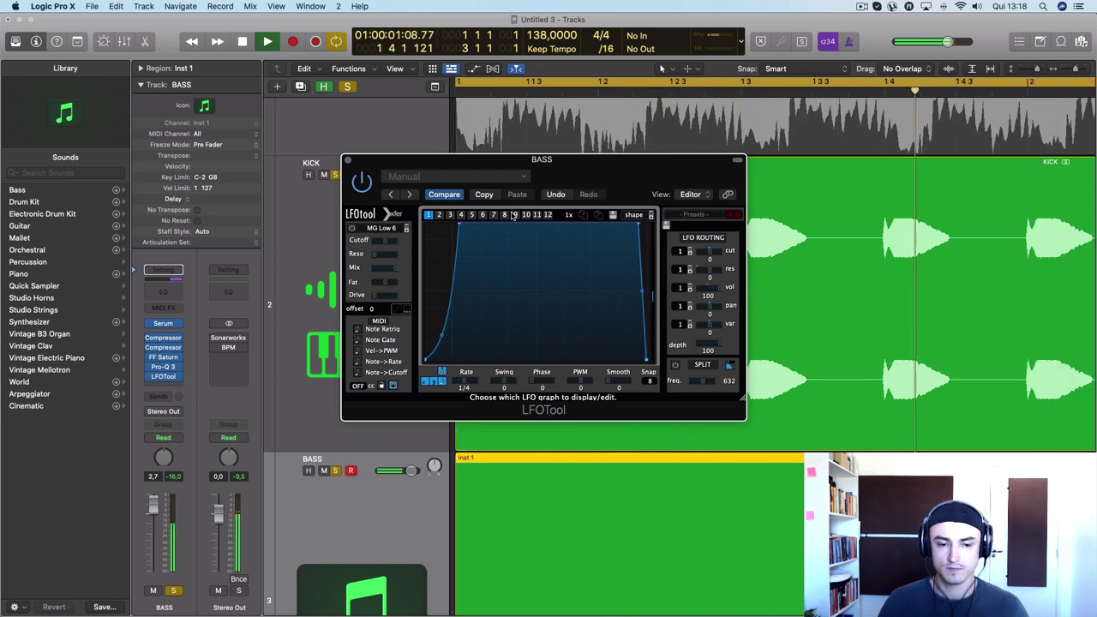
pyautogui.click(169, 507)
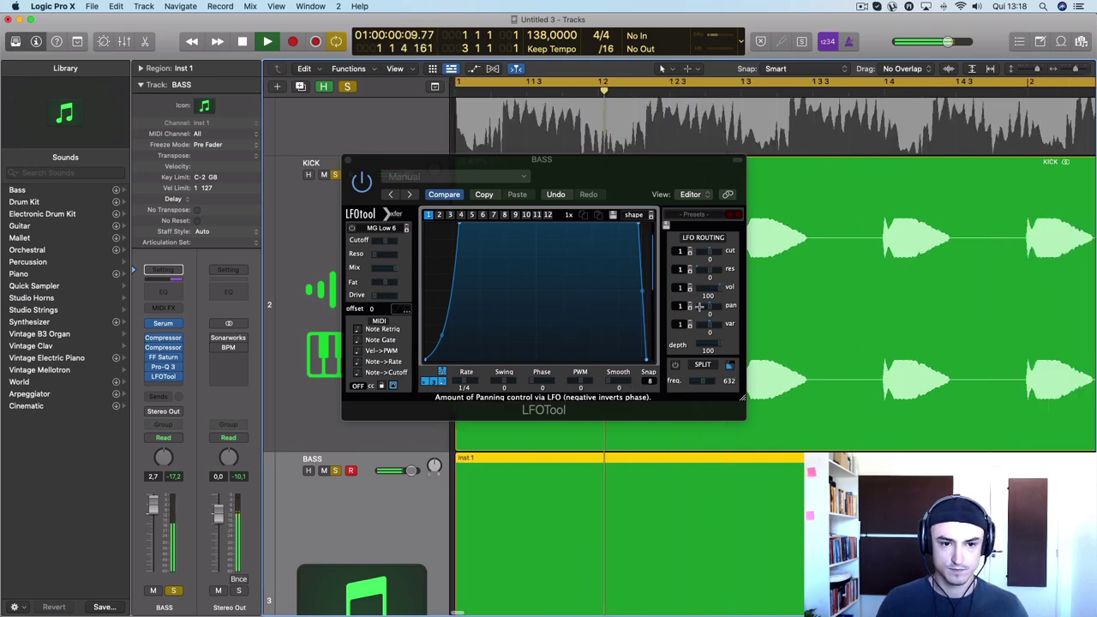
pyautogui.click(348, 161)
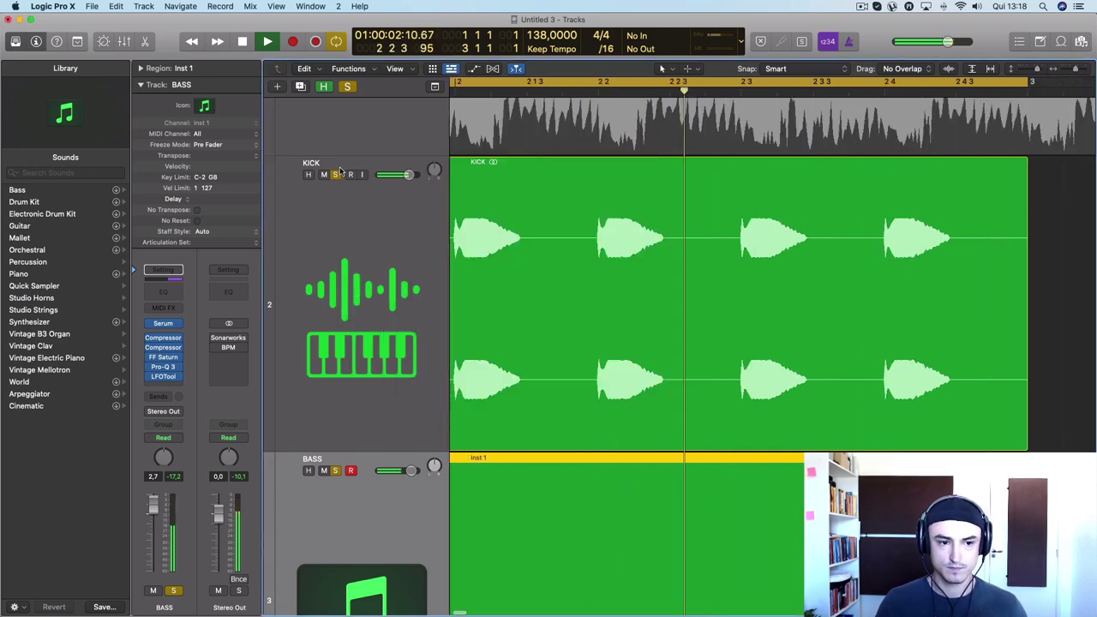
# Raise the make-up gain of the second Compressor on BASS to 4.5 dB during playback
pyautogui.click(164, 348)
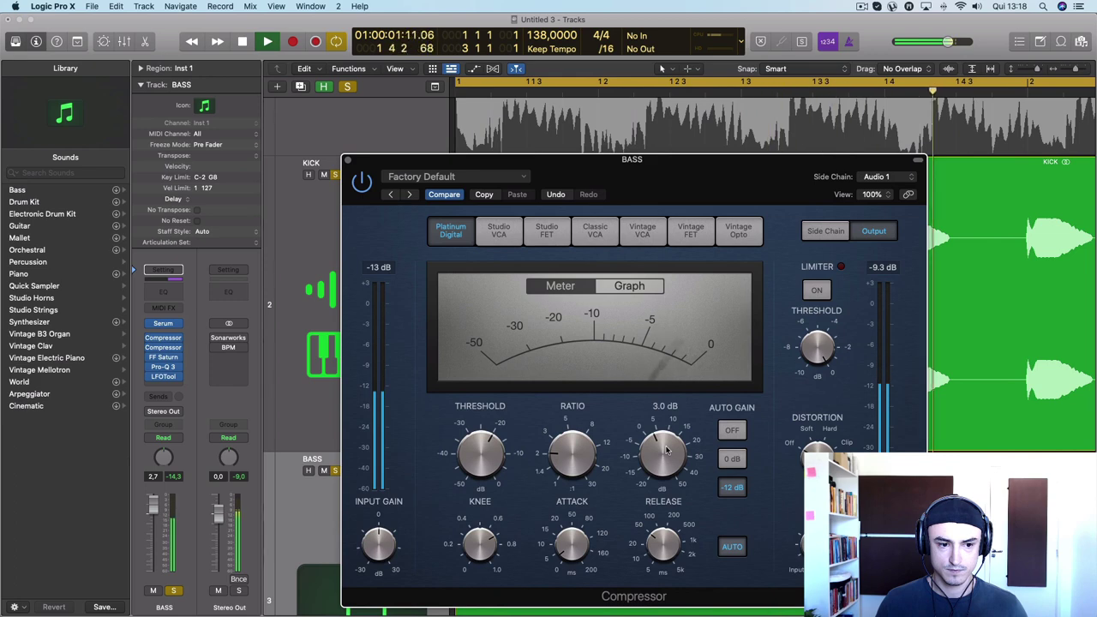
pyautogui.moveTo(666, 452); pyautogui.dragTo(670, 447)
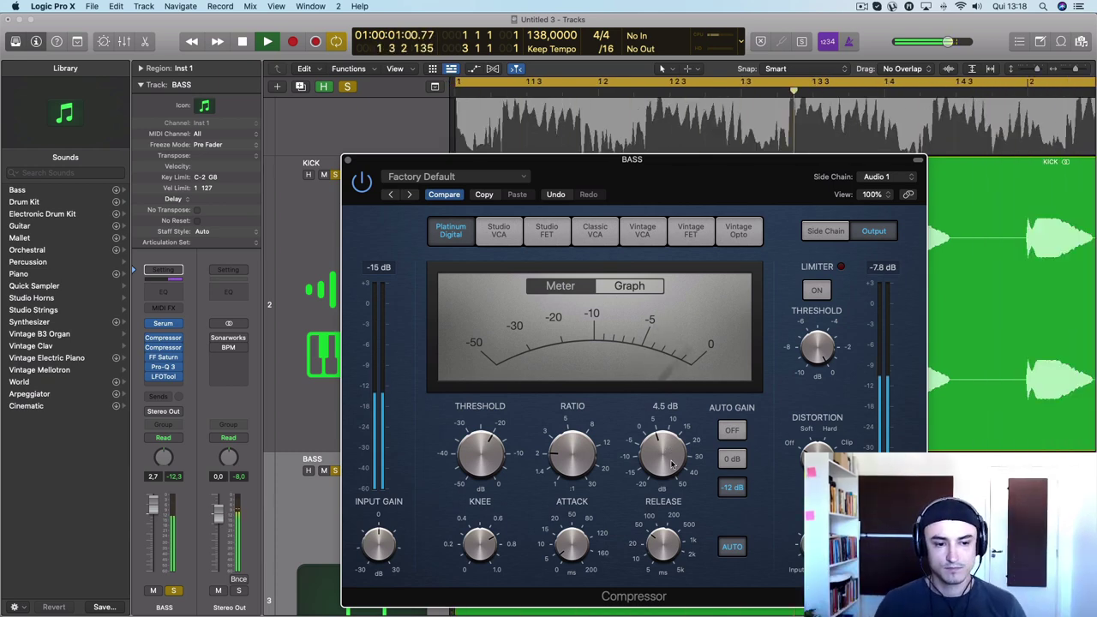
pyautogui.click(347, 161)
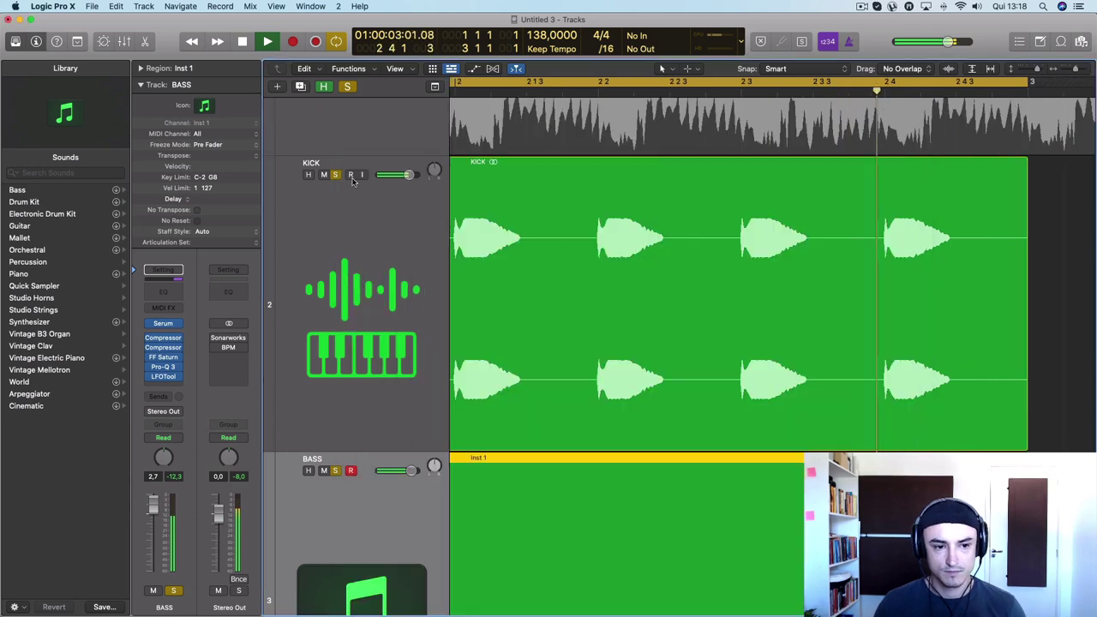
# Move LFOTool's first peak slightly earlier, bend its rising curve lower, and set the BASS track volume to 2.6 dB
pyautogui.scroll(-3, 627, 433)
pyautogui.press('z')
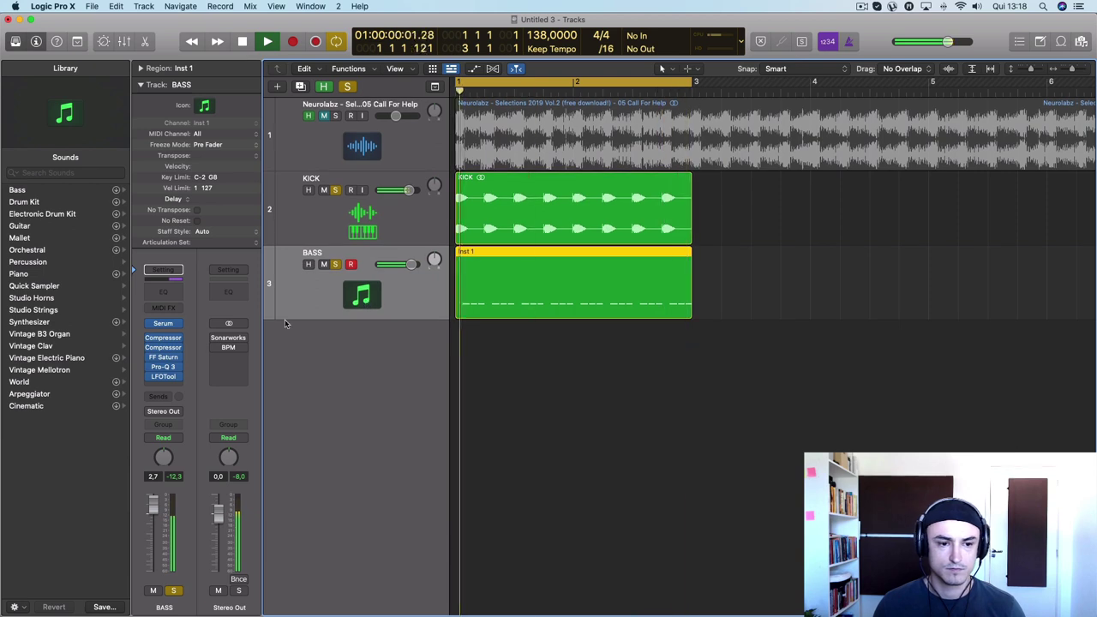
pyautogui.click(163, 377)
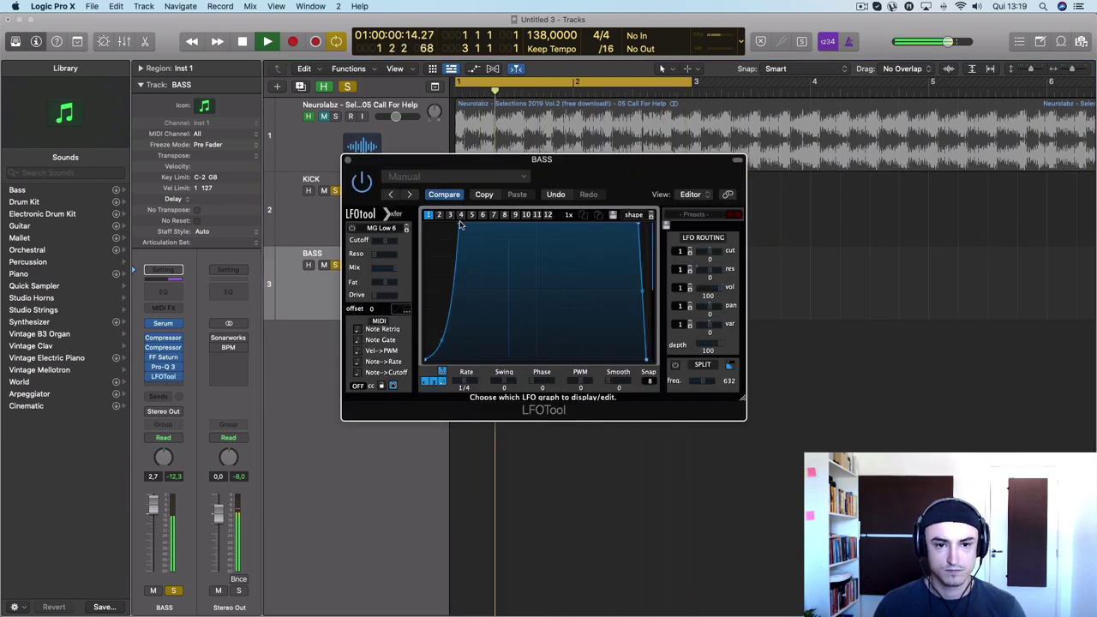
pyautogui.moveTo(460, 225)
pyautogui.mouseDown()
pyautogui.moveTo(515, 225)
pyautogui.moveTo(438, 223)
pyautogui.moveTo(458, 221)
pyautogui.mouseUp()
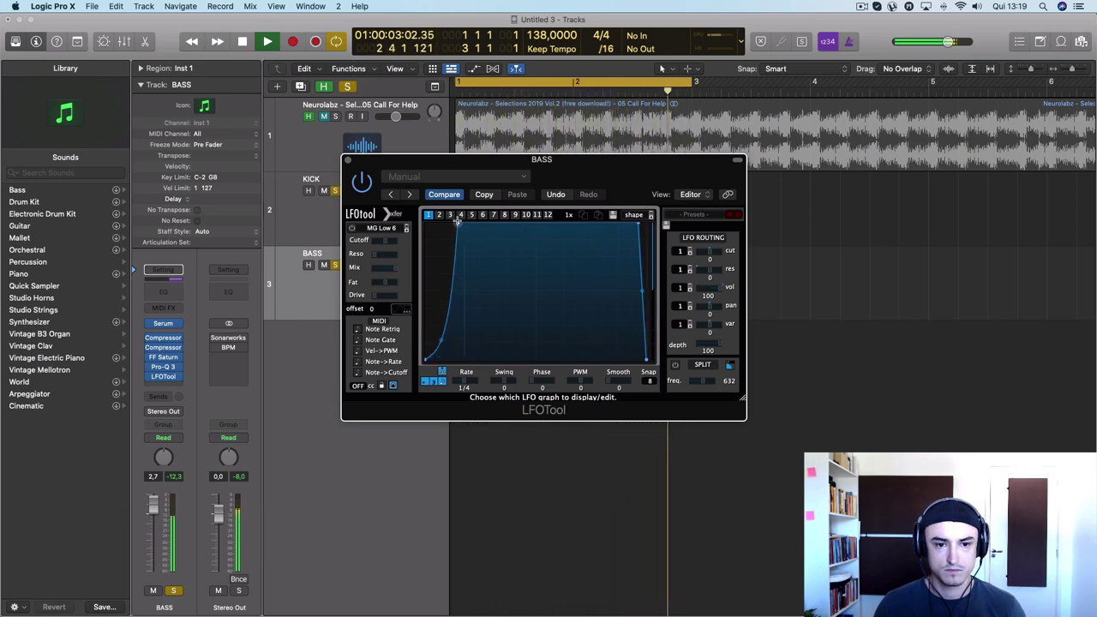
pyautogui.moveTo(440, 343); pyautogui.dragTo(442, 356)
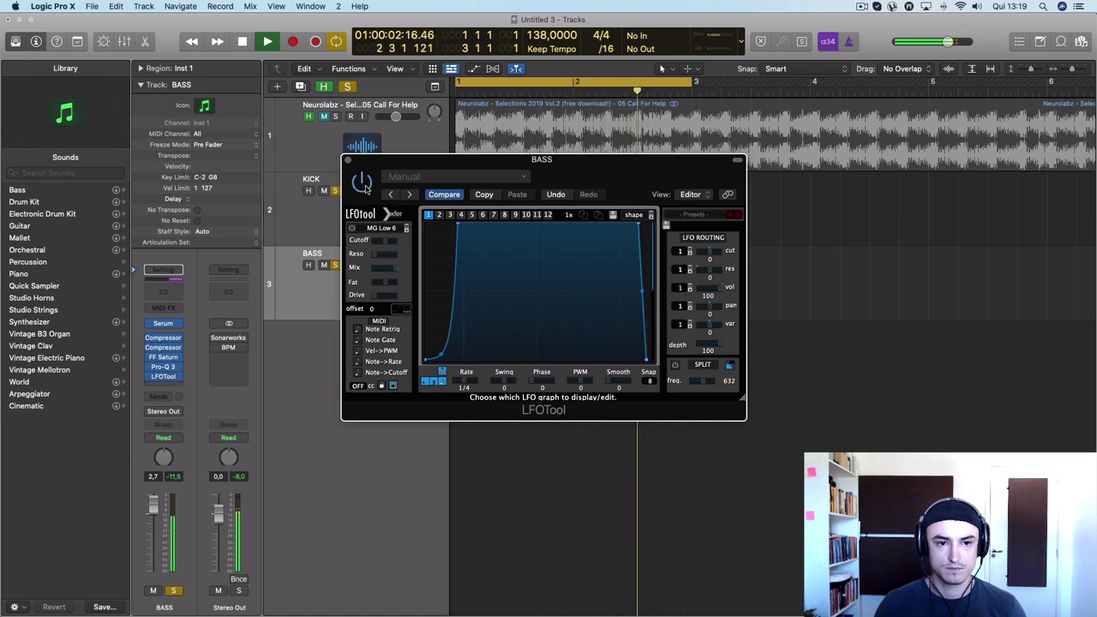
pyautogui.click(348, 161)
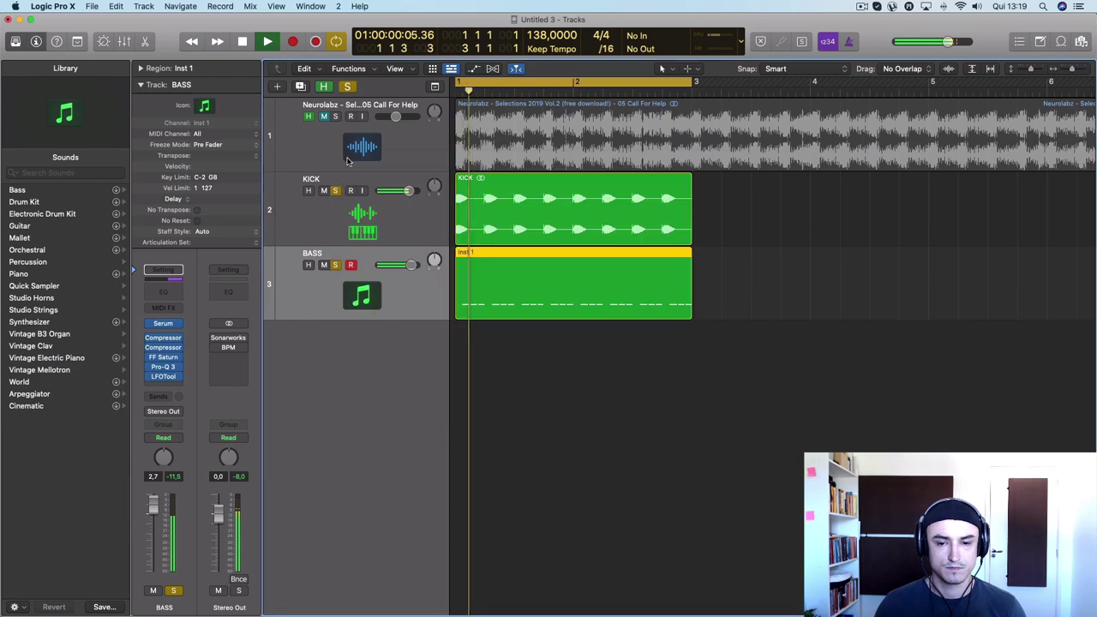
pyautogui.keyDown('ctrl'); pyautogui.keyDown('alt'); pyautogui.click(471, 351); pyautogui.keyUp('alt'); pyautogui.keyUp('ctrl')
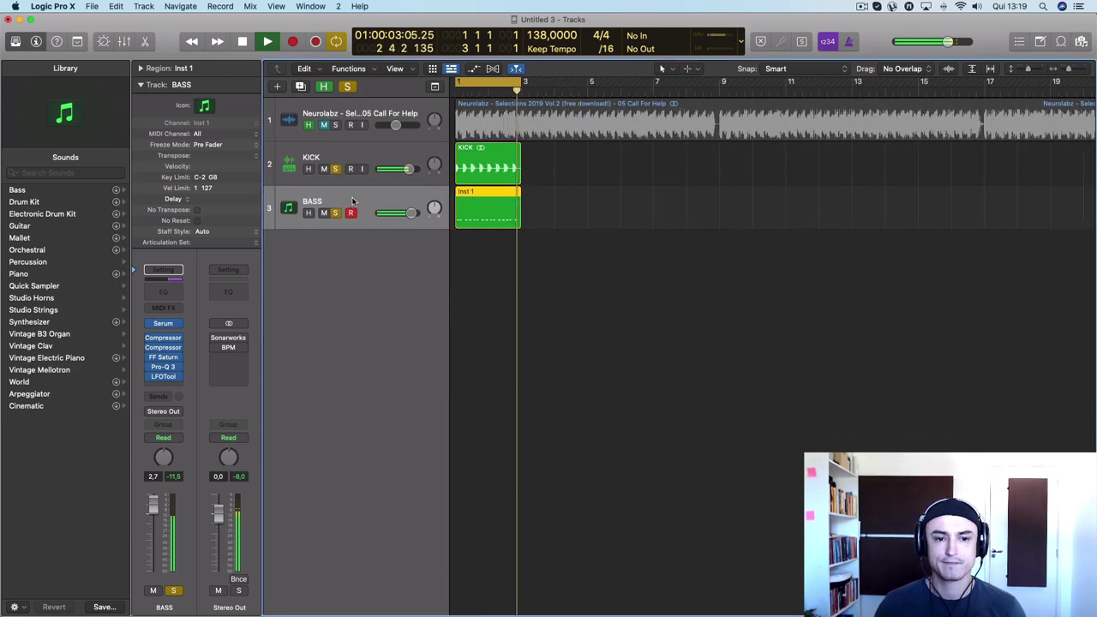
pyautogui.moveTo(390, 212); pyautogui.dragTo(388, 212)
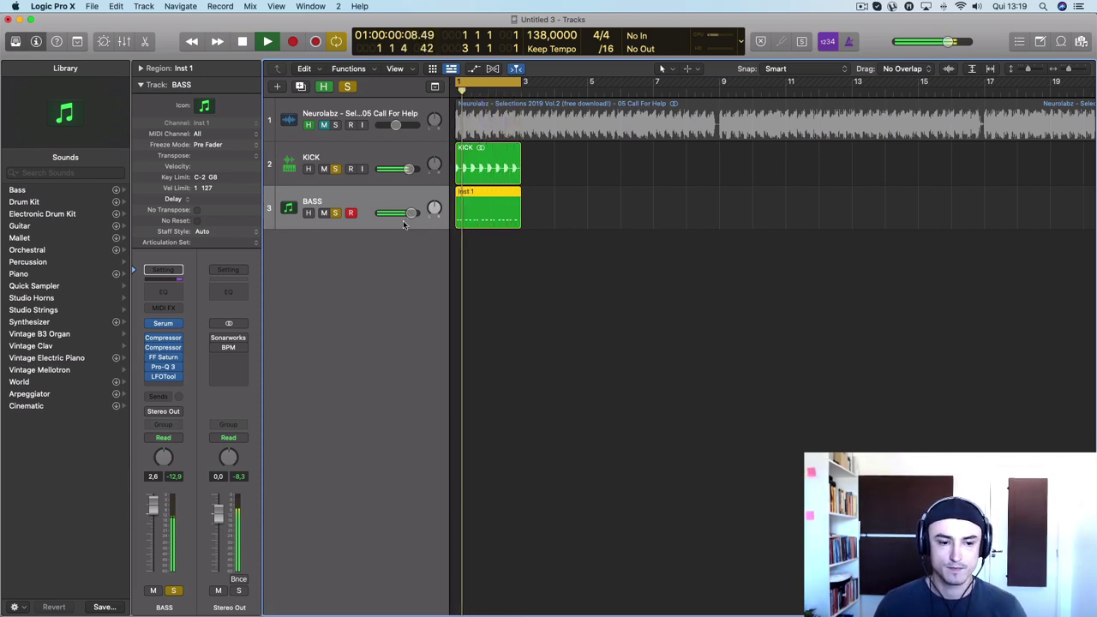
# Insert a stereo Pro-Q 3 after LFOTool on BASS, with a low cut at about 19 Hz and a bell at about 330 Hz
pyautogui.click(163, 385)
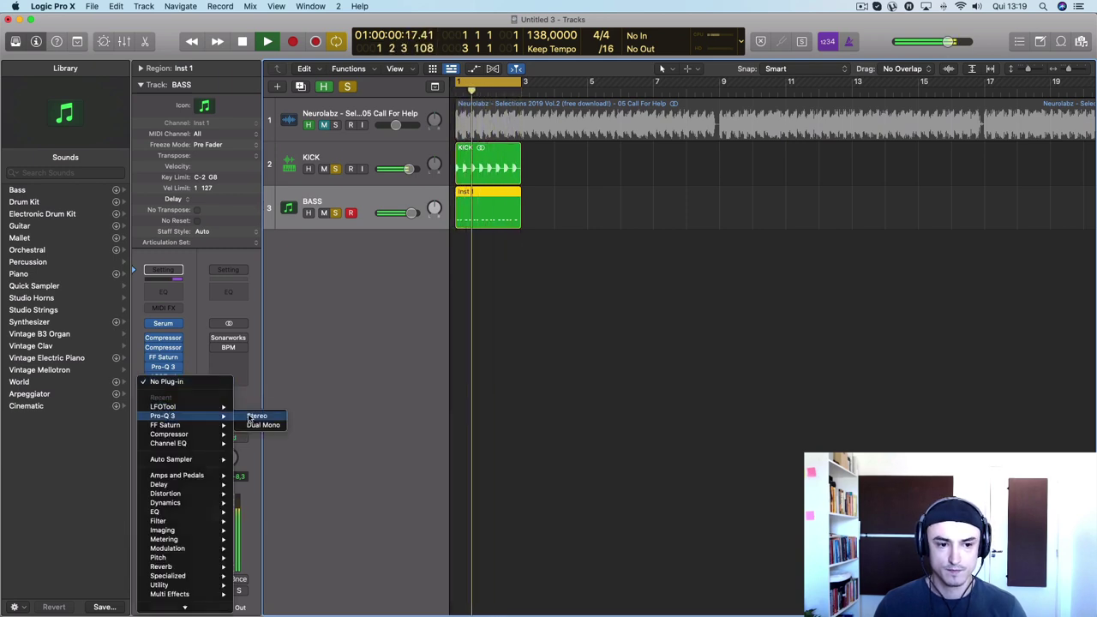
pyautogui.click(256, 416)
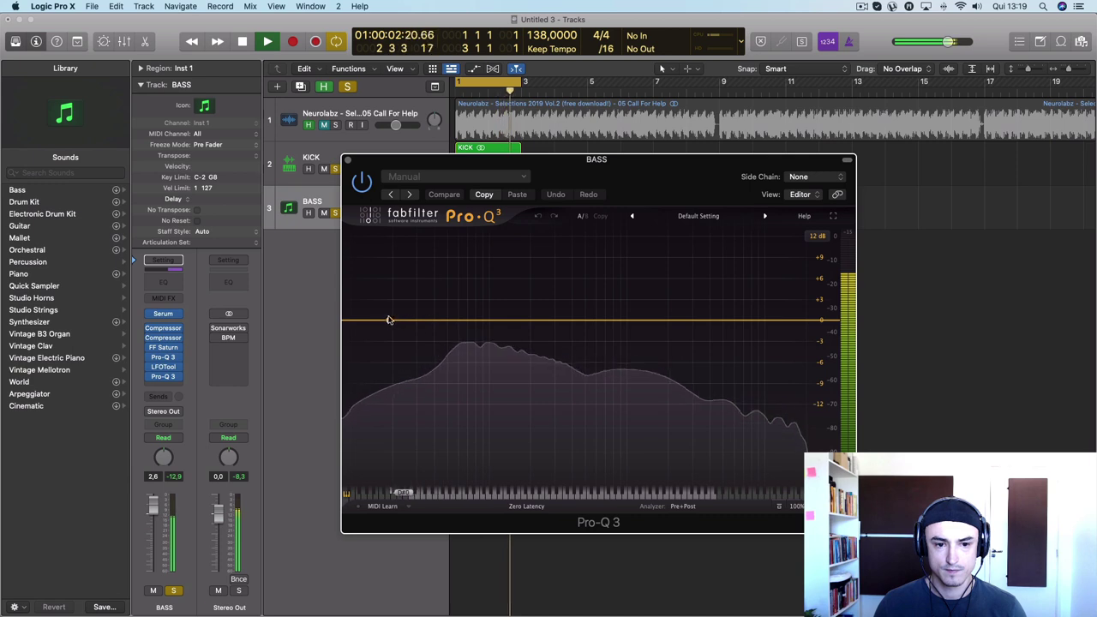
pyautogui.moveTo(364, 319); pyautogui.dragTo(390, 317)
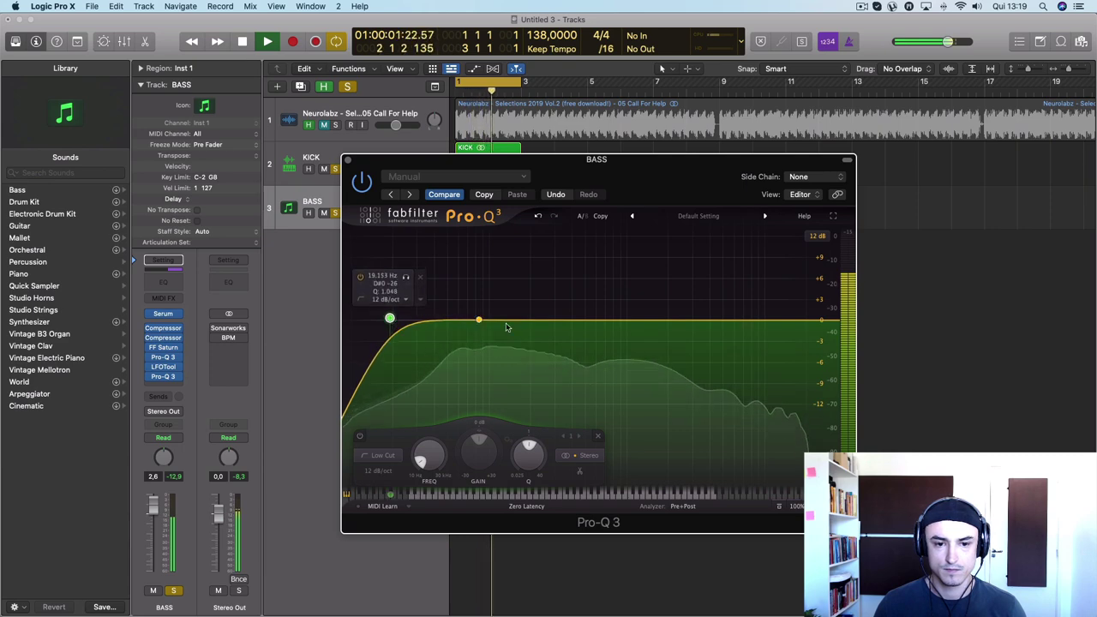
pyautogui.moveTo(542, 321)
pyautogui.mouseDown()
pyautogui.moveTo(541, 371)
pyautogui.moveTo(640, 367)
pyautogui.moveTo(754, 408)
pyautogui.moveTo(693, 357)
pyautogui.moveTo(574, 374)
pyautogui.moveTo(558, 363)
pyautogui.moveTo(578, 280)
pyautogui.moveTo(601, 352)
pyautogui.moveTo(625, 368)
pyautogui.moveTo(558, 362)
pyautogui.moveTo(556, 232)
pyautogui.moveTo(551, 351)
pyautogui.moveTo(567, 332)
pyautogui.moveTo(560, 320)
pyautogui.mouseUp()
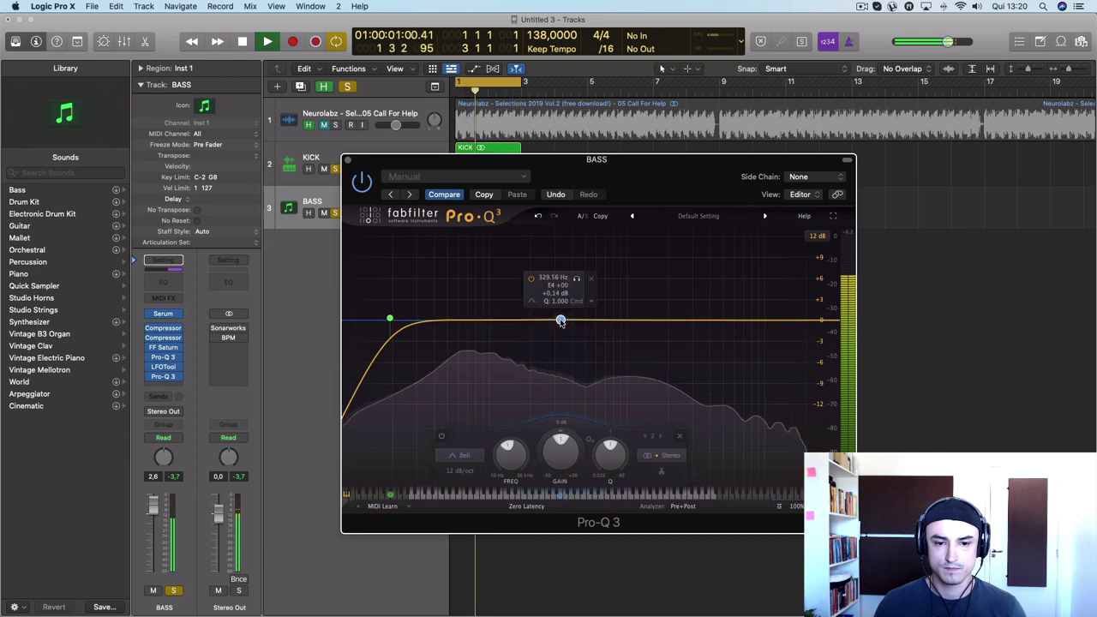
# Switch the new Pro-Q 3 to Natural Phase and set its low cut slope to 30 dB/oct
pyautogui.click(389, 319)
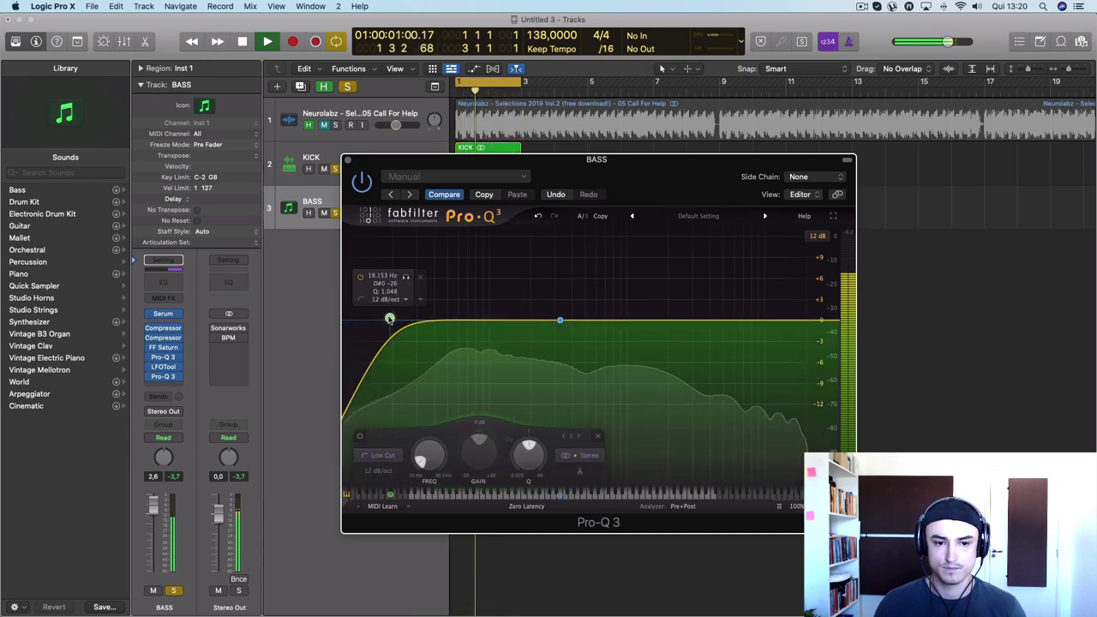
pyautogui.click(542, 509)
pyautogui.click(545, 532)
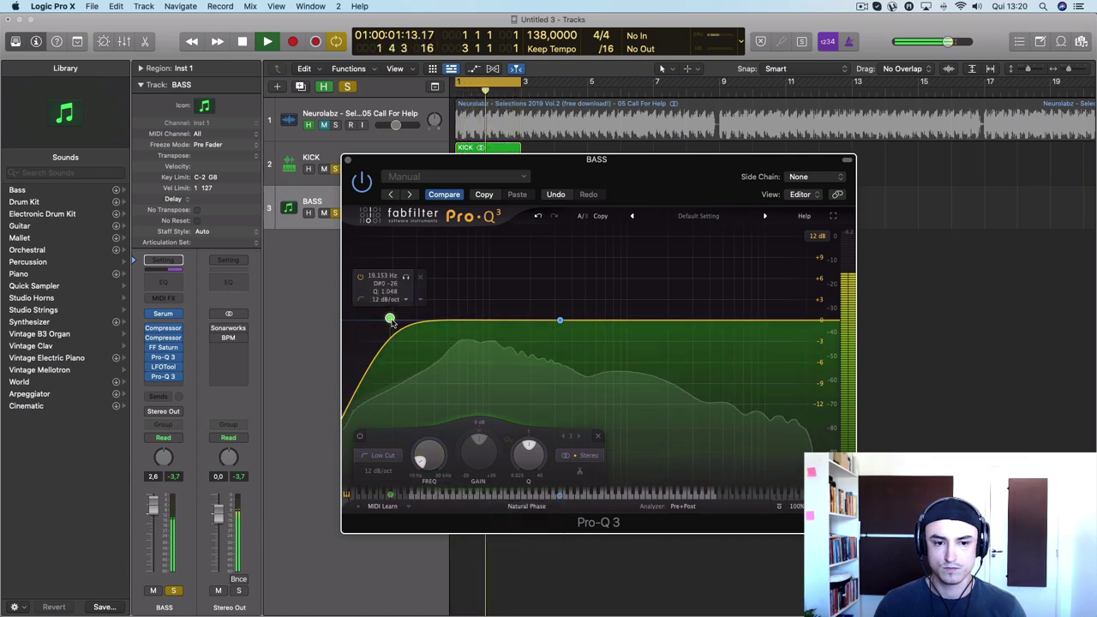
pyautogui.click(379, 471)
pyautogui.click(385, 537)
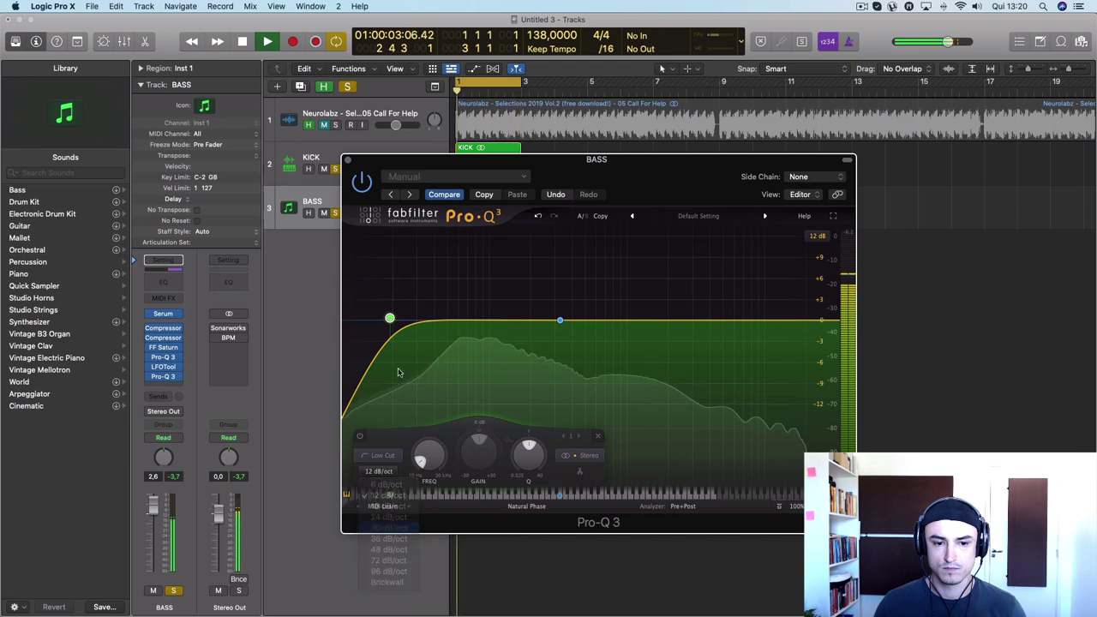
# Set the low cut slope of the last Pro-Q 3 to 24 dB/oct and place its frequency just above the original 19 Hz
pyautogui.moveTo(390, 320); pyautogui.dragTo(424, 321)
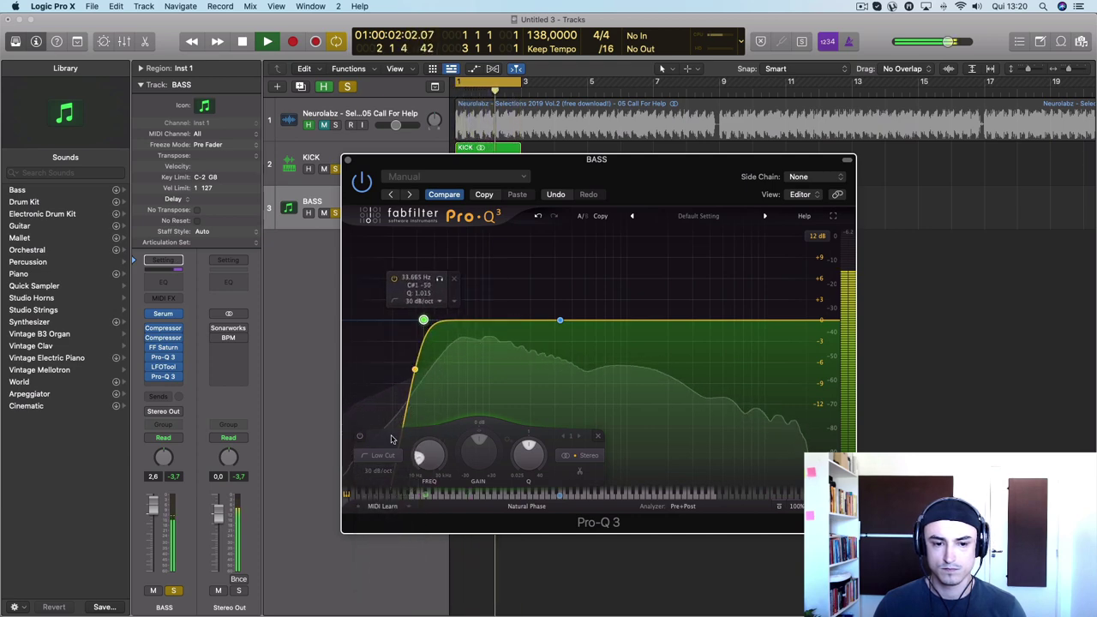
pyautogui.click(379, 472)
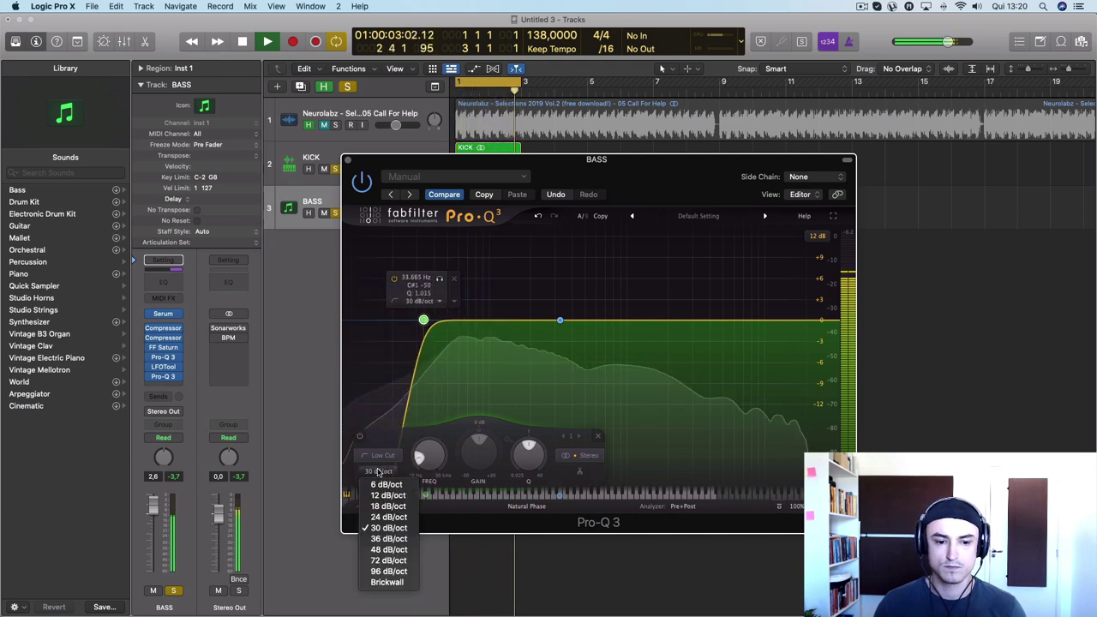
pyautogui.click(388, 517)
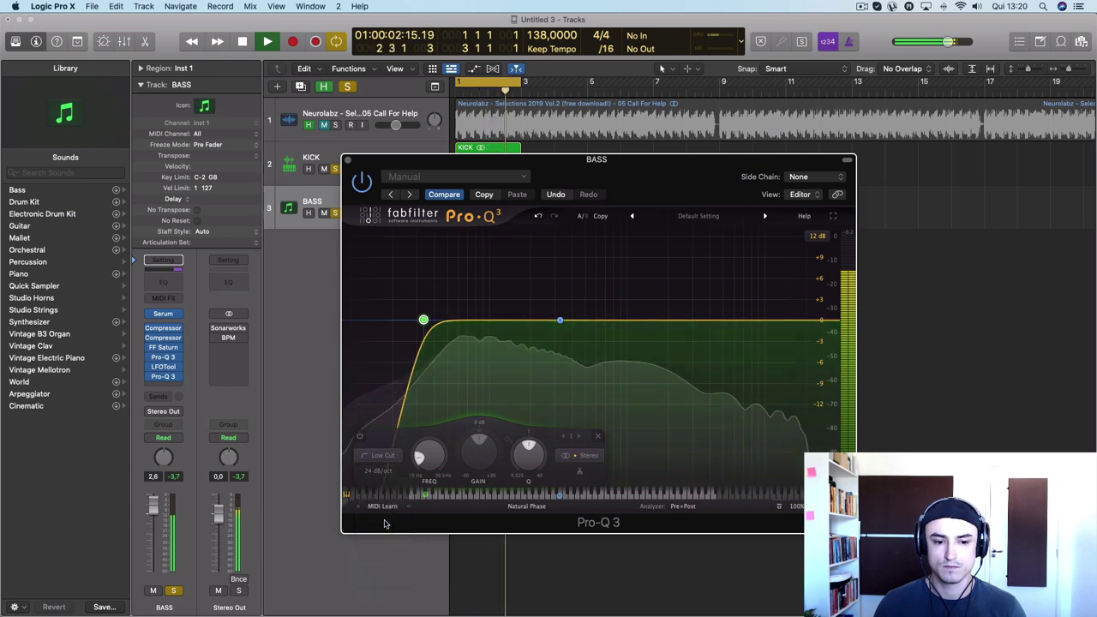
pyautogui.moveTo(433, 322)
pyautogui.moveTo(422, 321); pyautogui.dragTo(398, 323)
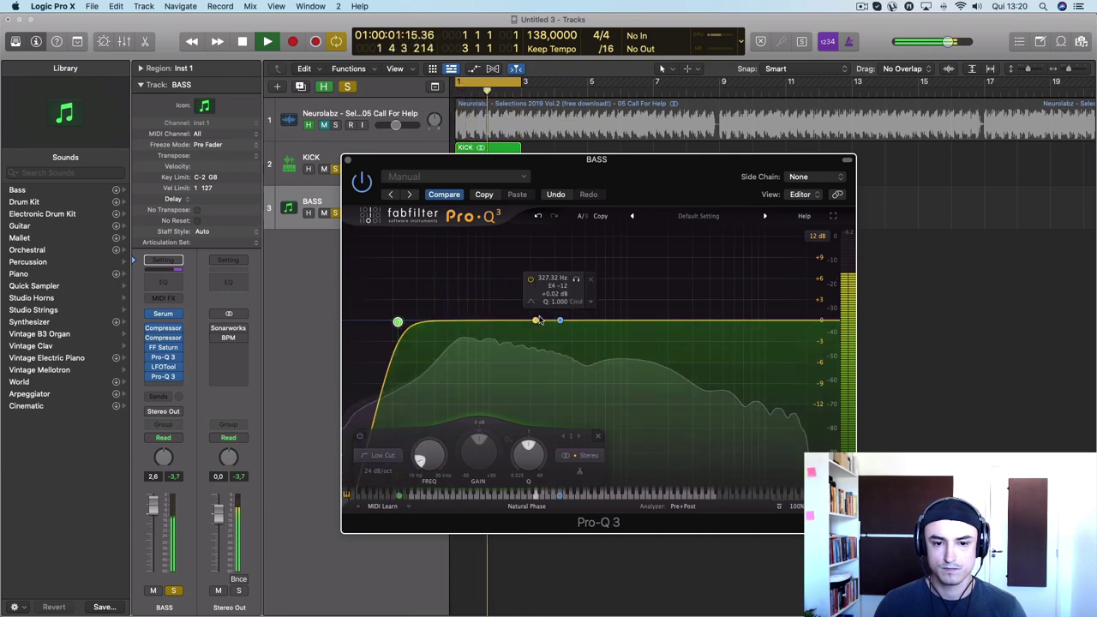
# Narrow the low-mid bell in the last Pro-Q 3, lower its frequency, and pull it down to a cut of about 2 dB
pyautogui.moveTo(559, 321)
pyautogui.mouseDown()
pyautogui.moveTo(555, 361)
pyautogui.moveTo(608, 312)
pyautogui.moveTo(608, 291)
pyautogui.moveTo(649, 300)
pyautogui.moveTo(607, 332)
pyautogui.moveTo(595, 321)
pyautogui.moveTo(515, 343)
pyautogui.moveTo(533, 359)
pyautogui.moveTo(588, 351)
pyautogui.moveTo(602, 367)
pyautogui.moveTo(585, 244)
pyautogui.moveTo(586, 306)
pyautogui.moveTo(567, 318)
pyautogui.mouseUp()
pyautogui.scroll(5, 532, 358)
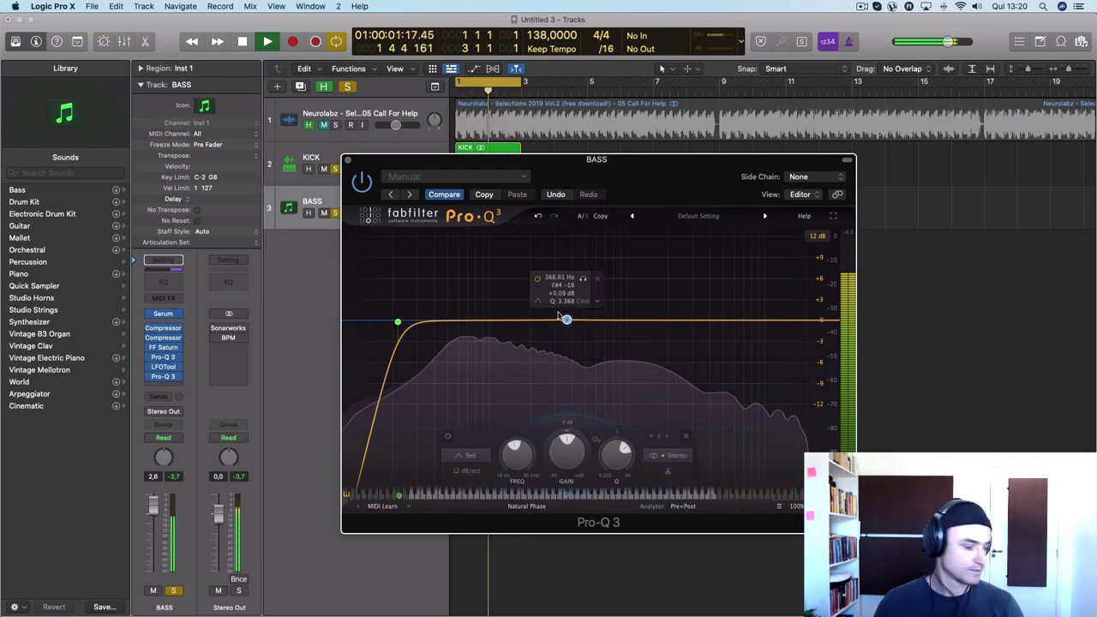
pyautogui.press('space')
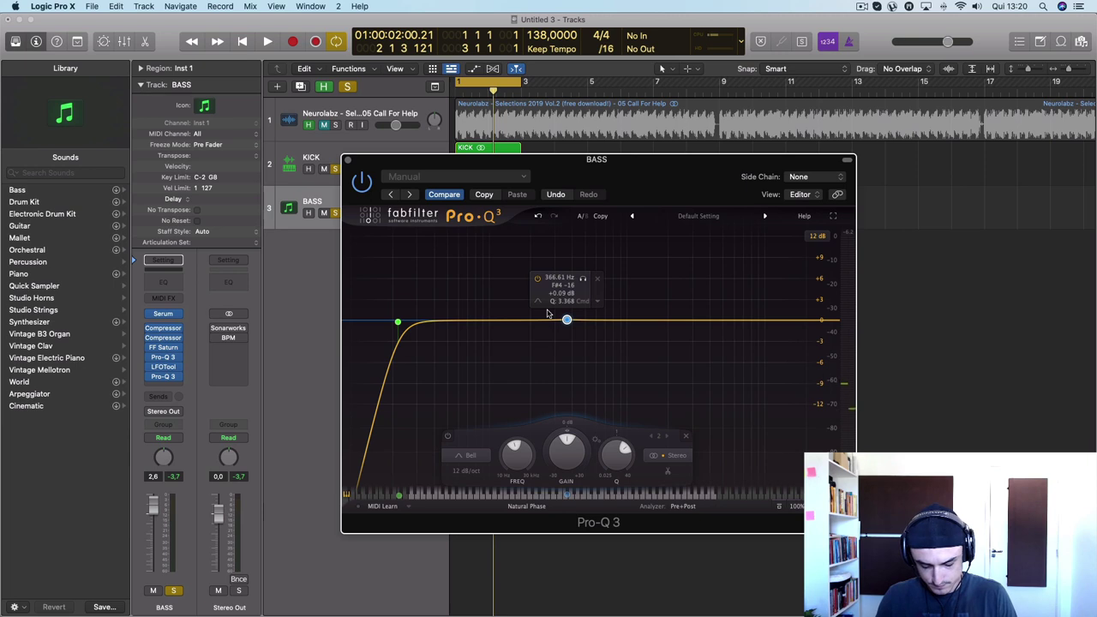
pyautogui.press('space')
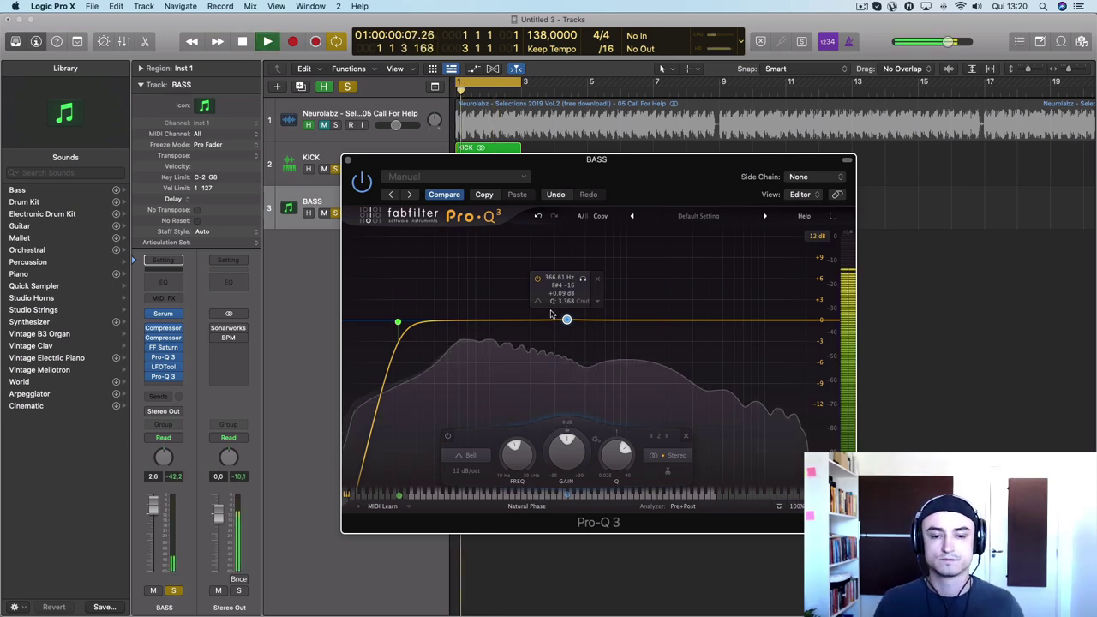
pyautogui.moveTo(567, 319); pyautogui.dragTo(547, 336)
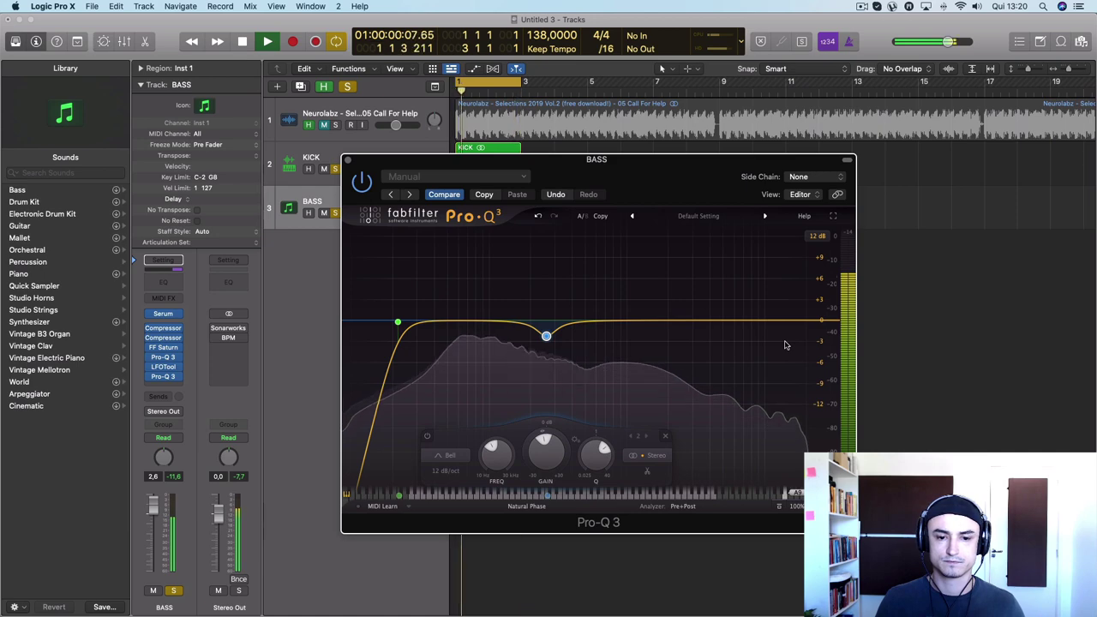
pyautogui.click(347, 160)
pyautogui.press('space')
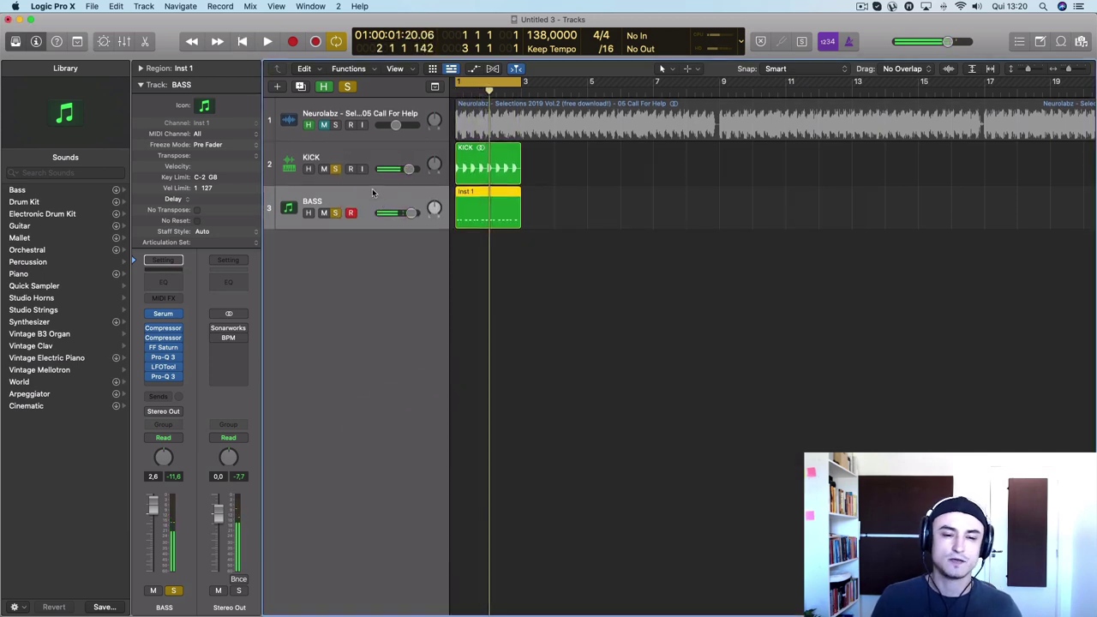
# Turn off solo on the KICK and BASS tracks and audition the loop
pyautogui.click(332, 170)
pyautogui.press('space')
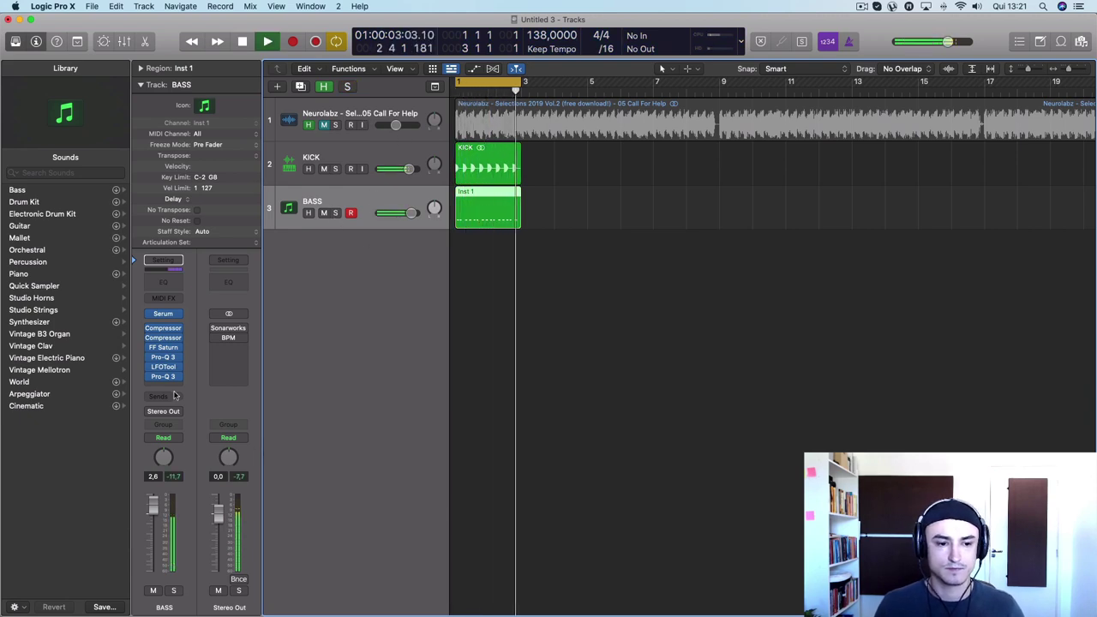
pyautogui.press('space')
# Open Serum on BASS, show ENV 1, and nudge OSC A's Bend +/- amount during playback
pyautogui.click(165, 316)
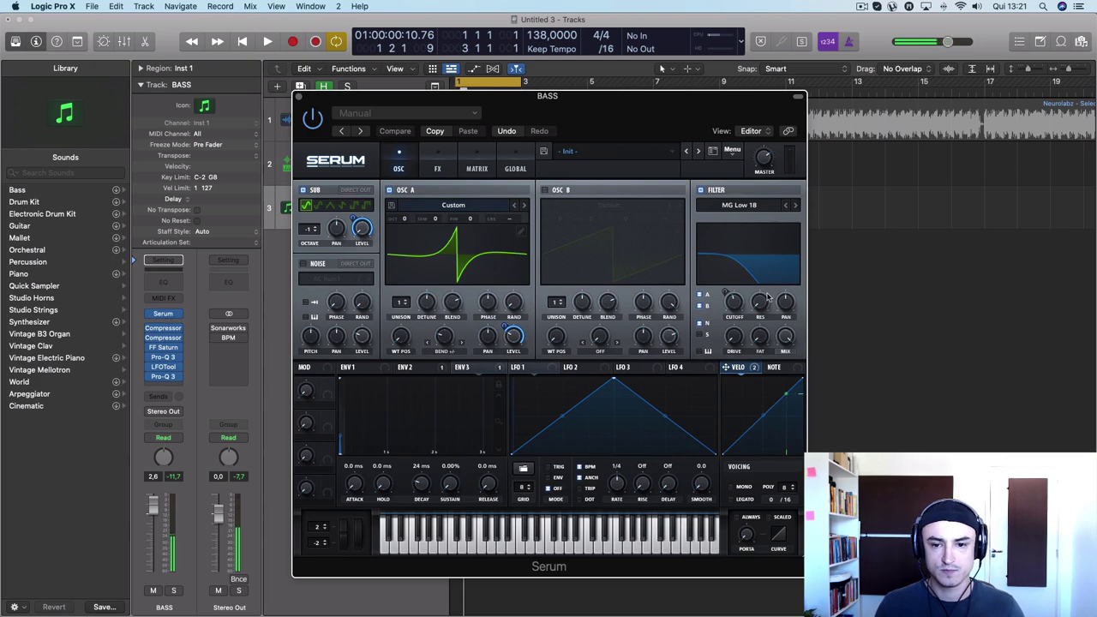
pyautogui.click(360, 367)
pyautogui.press('space')
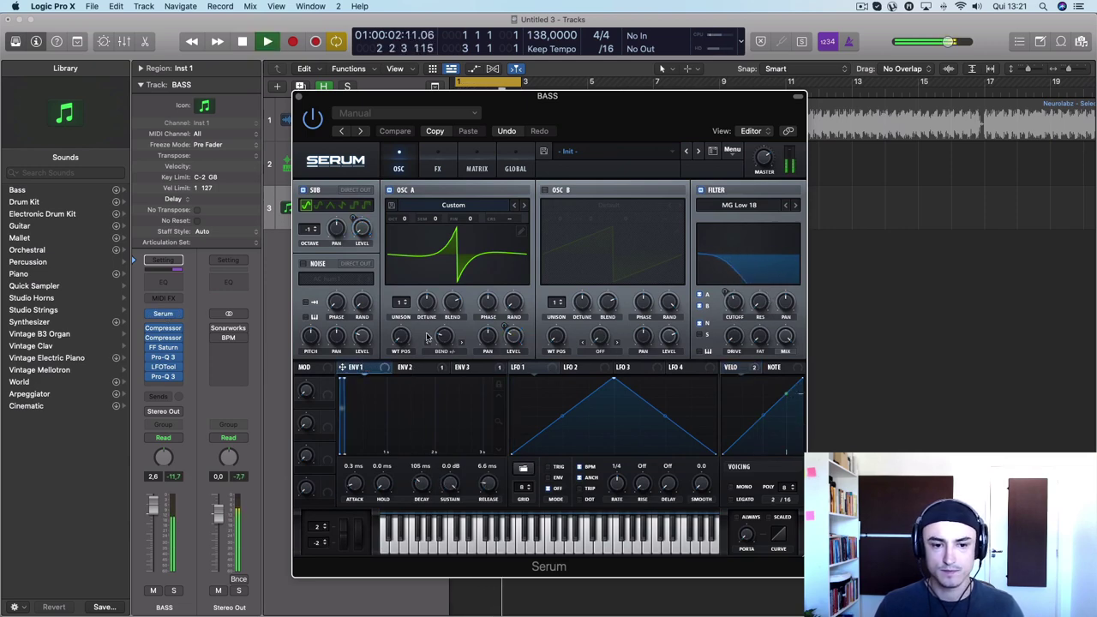
pyautogui.moveTo(450, 343)
pyautogui.mouseDown()
pyautogui.moveTo(463, 379)
pyautogui.moveTo(459, 345)
pyautogui.mouseUp()
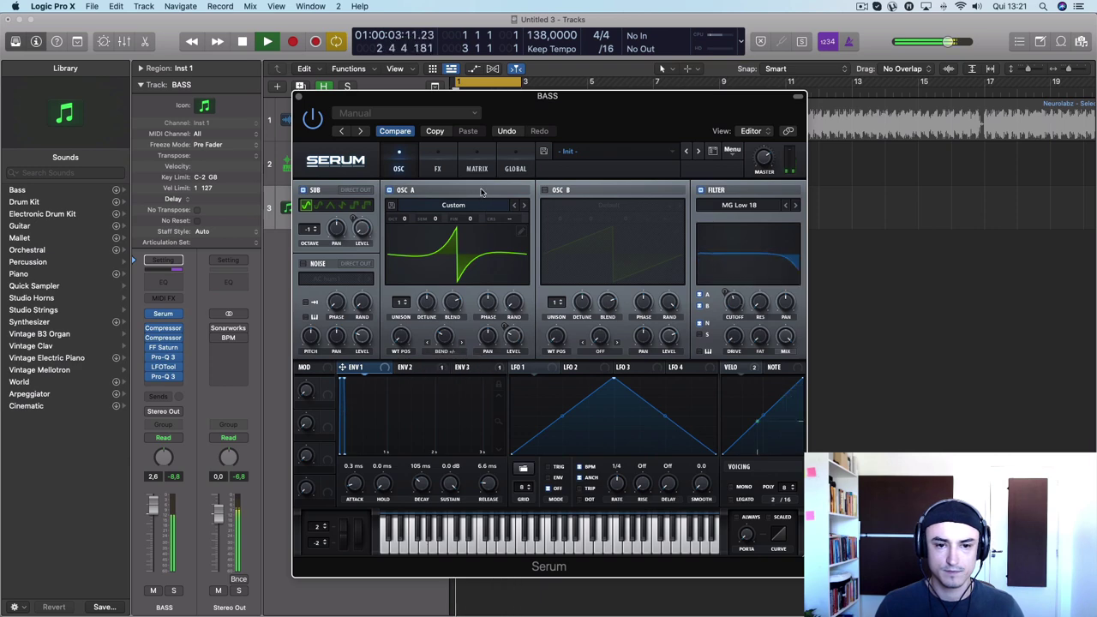
# Try Serum's Hyper/Dimension and Tube distortion effects, testing distortion drive from 100% down to 19%, and switch both effects off
pyautogui.click(438, 167)
pyautogui.click(306, 191)
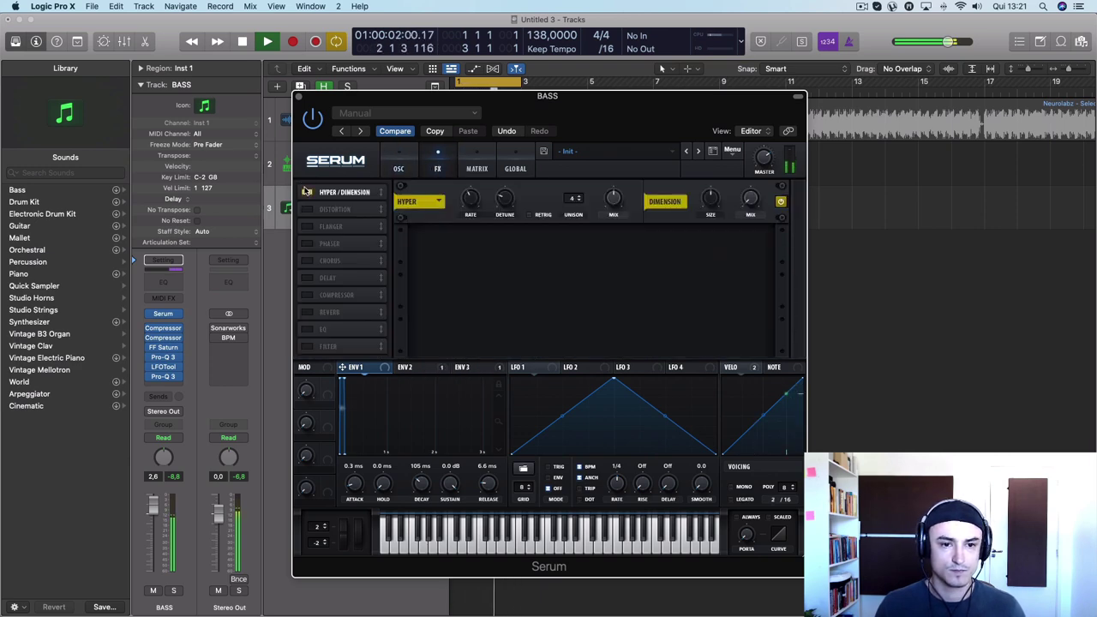
pyautogui.click(306, 191)
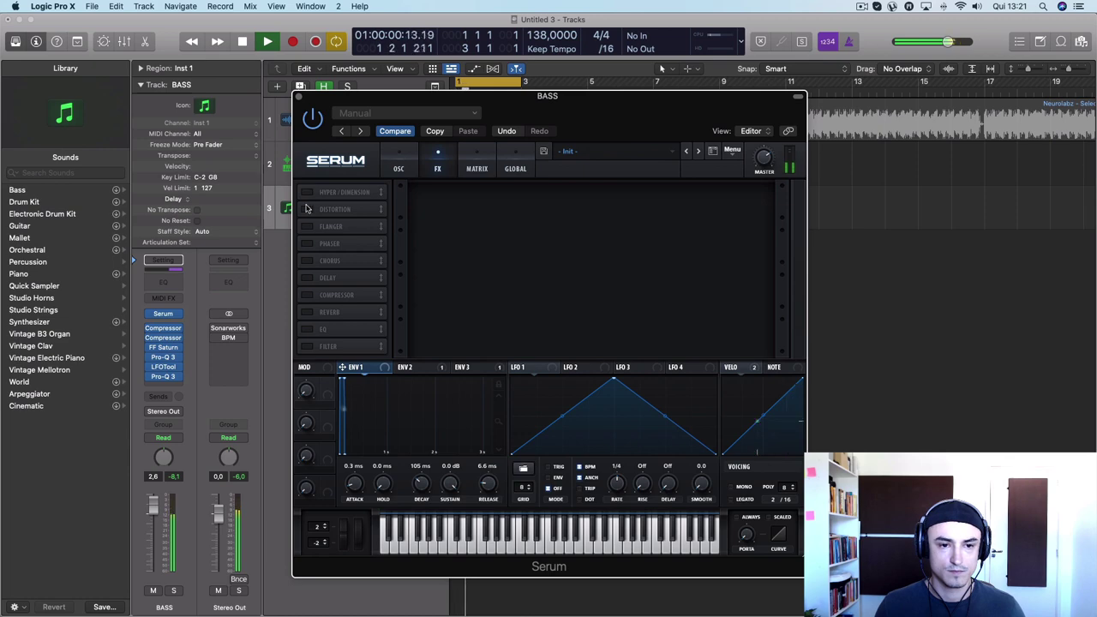
pyautogui.click(306, 209)
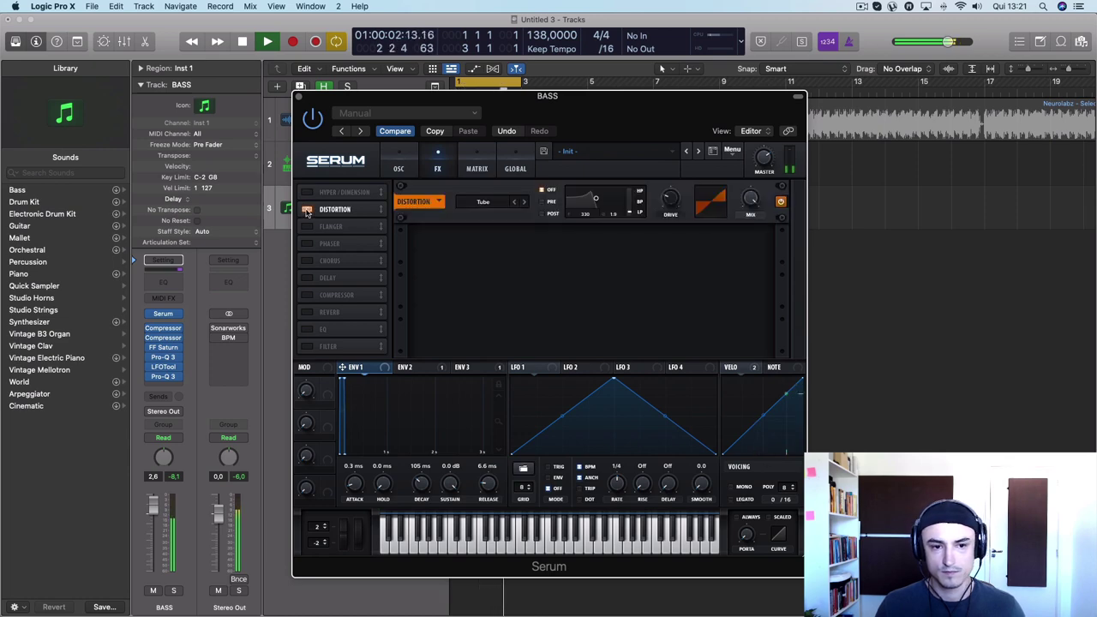
pyautogui.moveTo(671, 198); pyautogui.dragTo(683, 152)
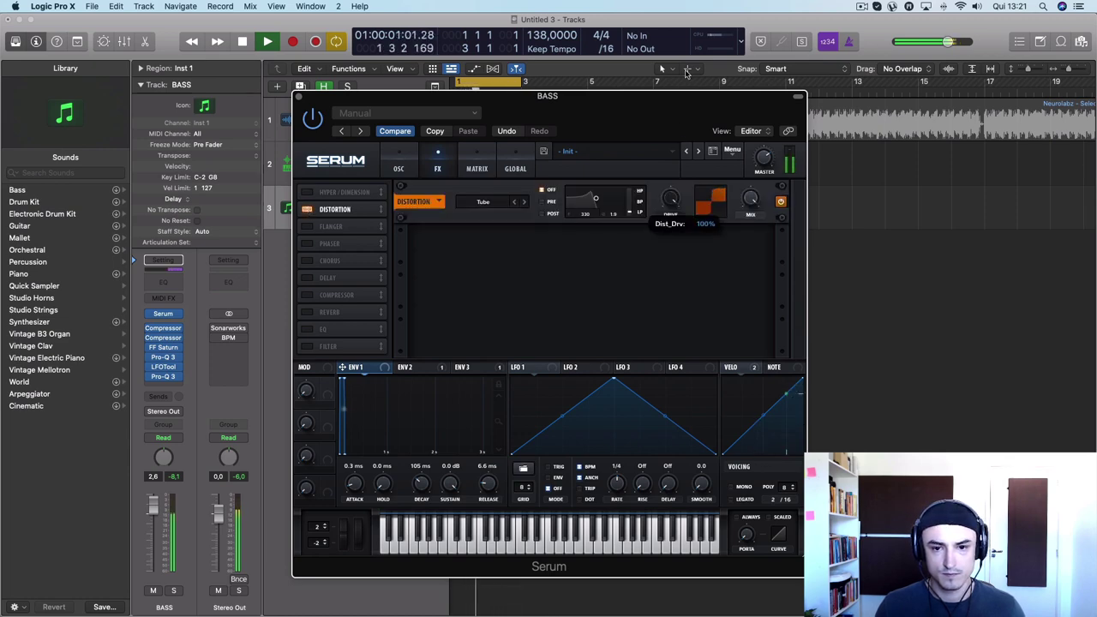
pyautogui.moveTo(686, 74); pyautogui.dragTo(667, 223)
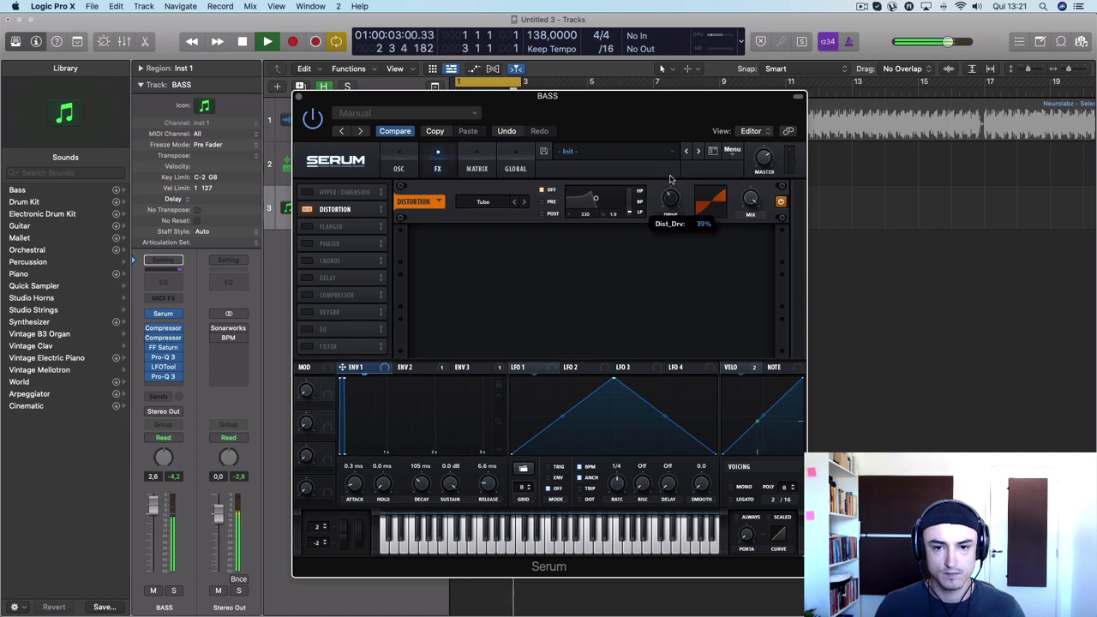
pyautogui.click(307, 209)
pyautogui.click(307, 209)
pyautogui.moveTo(670, 210)
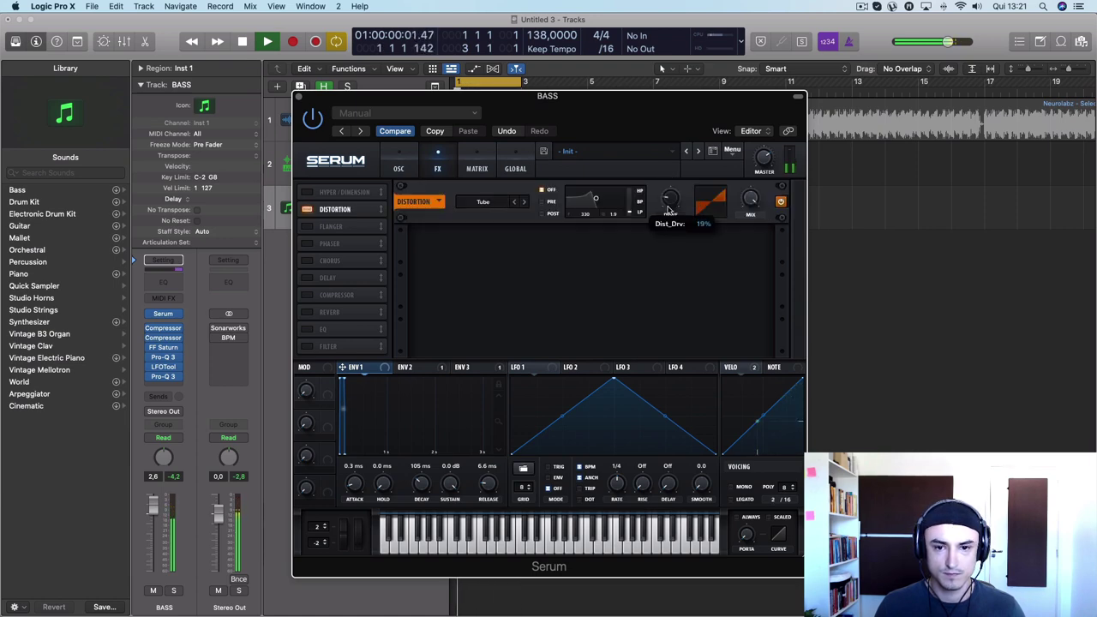
pyautogui.click(306, 209)
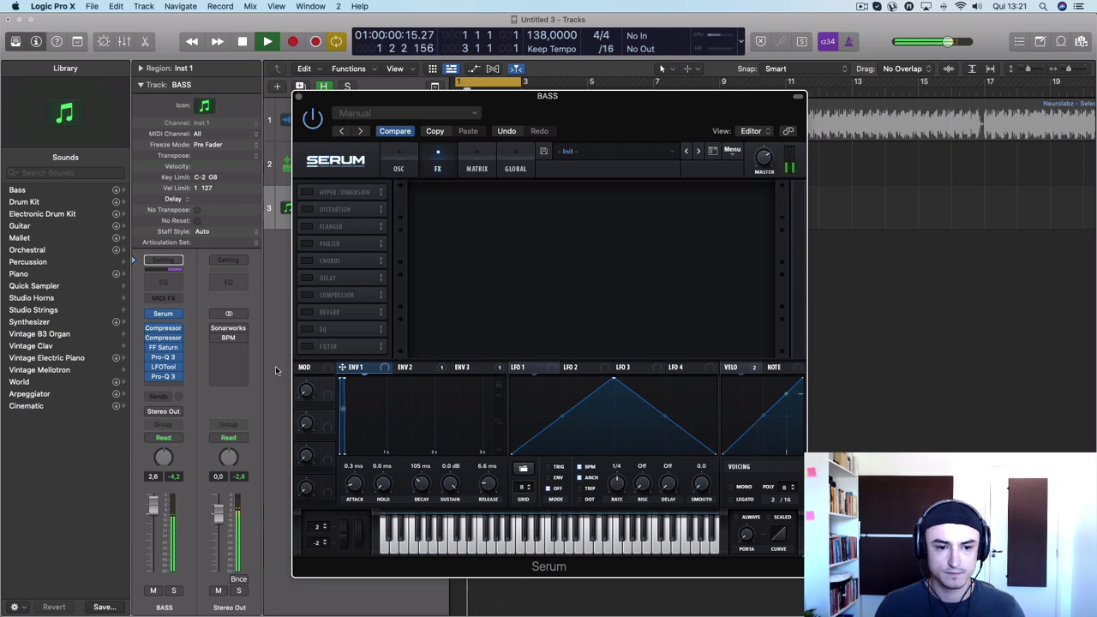
# Close Serum, duplicate the KICK and BASS regions to bar 3, and extend the cycle range to bar 5
pyautogui.click(302, 97)
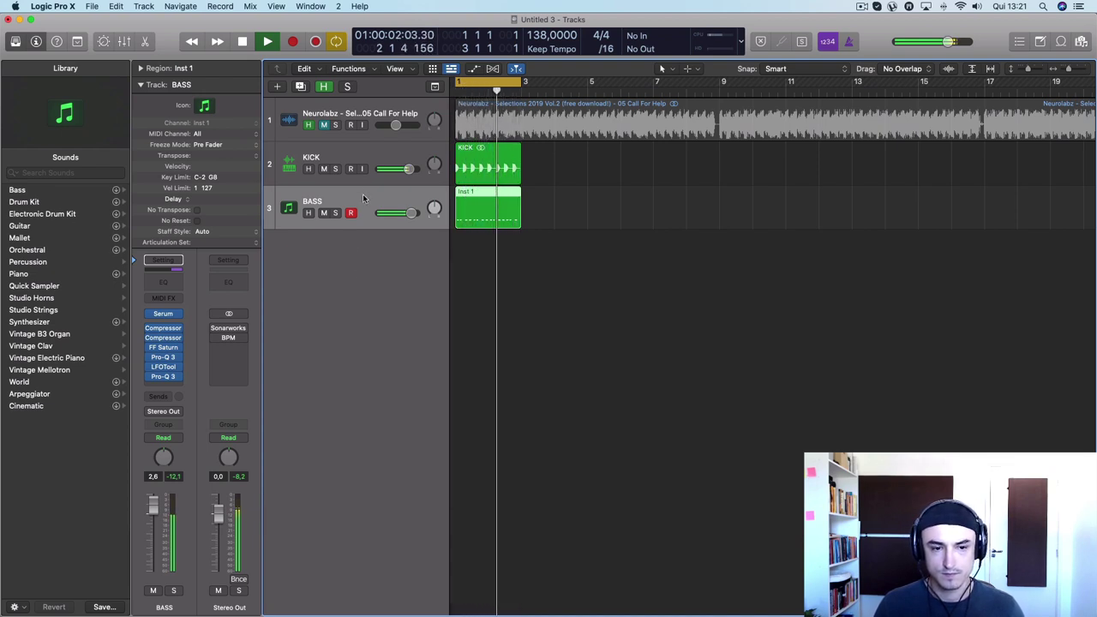
pyautogui.press('space')
pyautogui.scroll(5, 632, 279)
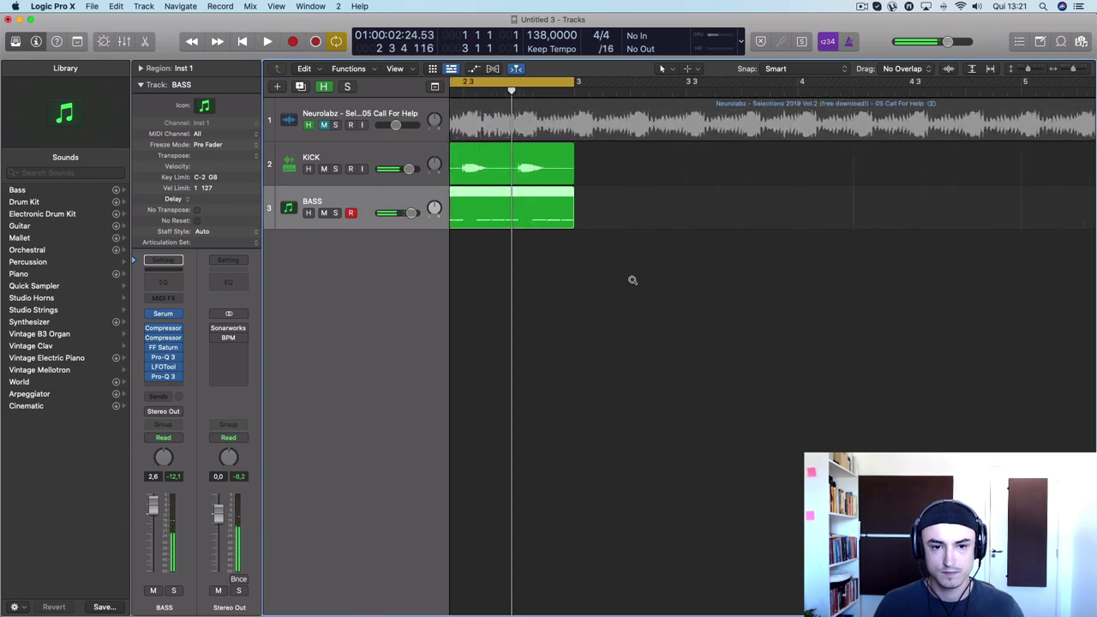
pyautogui.press('space')
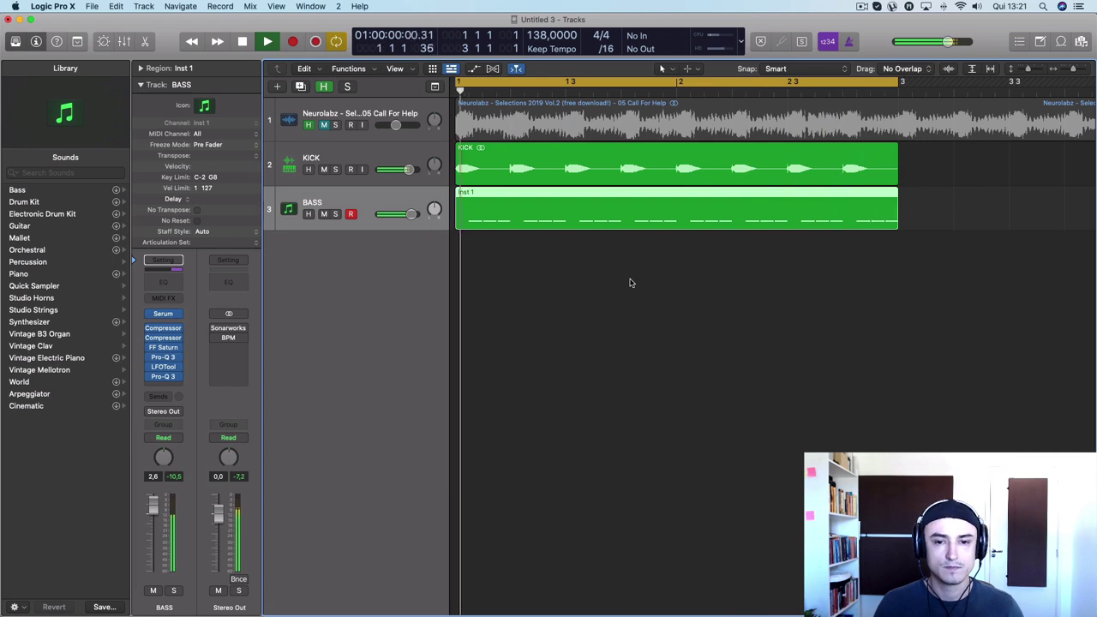
pyautogui.press('space')
pyautogui.scroll(-3, 621, 280)
pyautogui.scroll(-2, 622, 280)
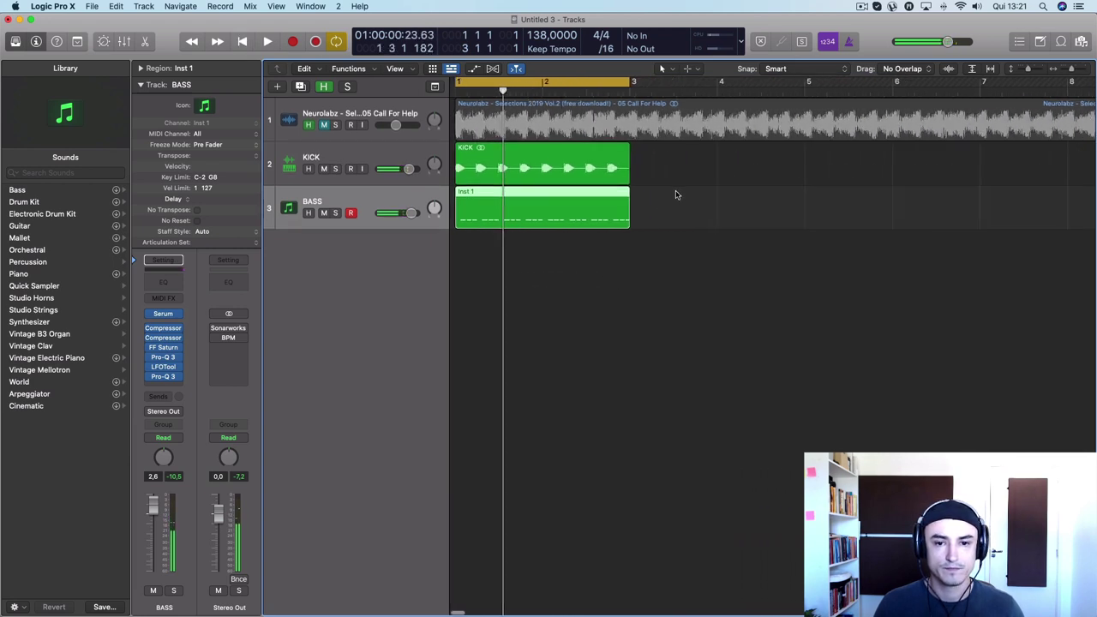
pyautogui.moveTo(676, 194); pyautogui.dragTo(677, 162)
pyautogui.moveTo(629, 80); pyautogui.dragTo(802, 94)
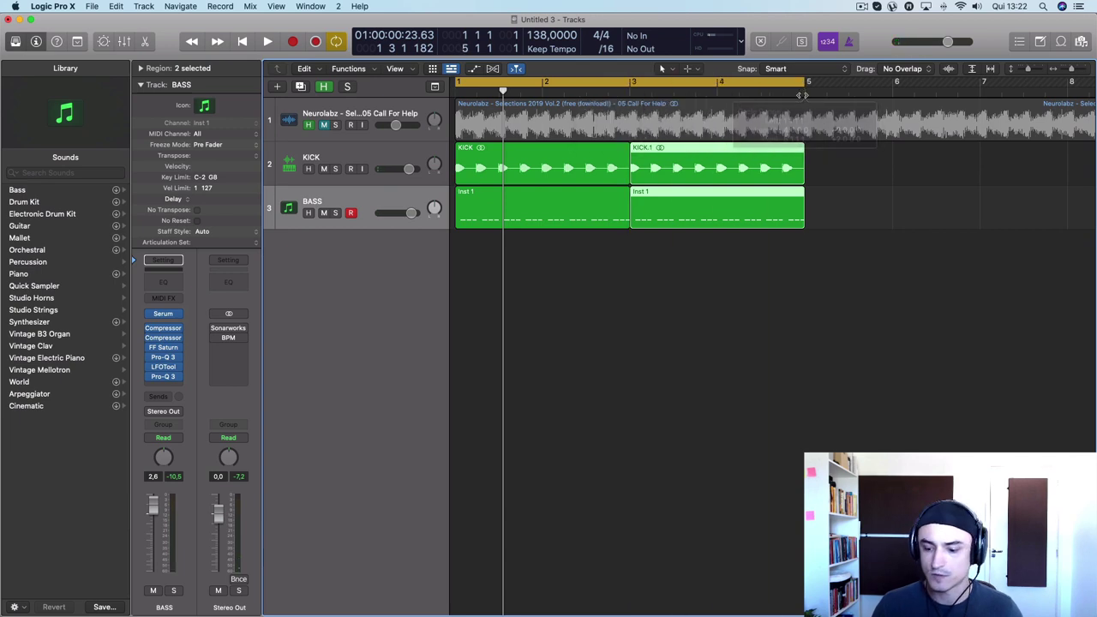
# Audition the four-bar loop and bypass LFOTool and the last Pro-Q 3 on BASS
pyautogui.press('space')
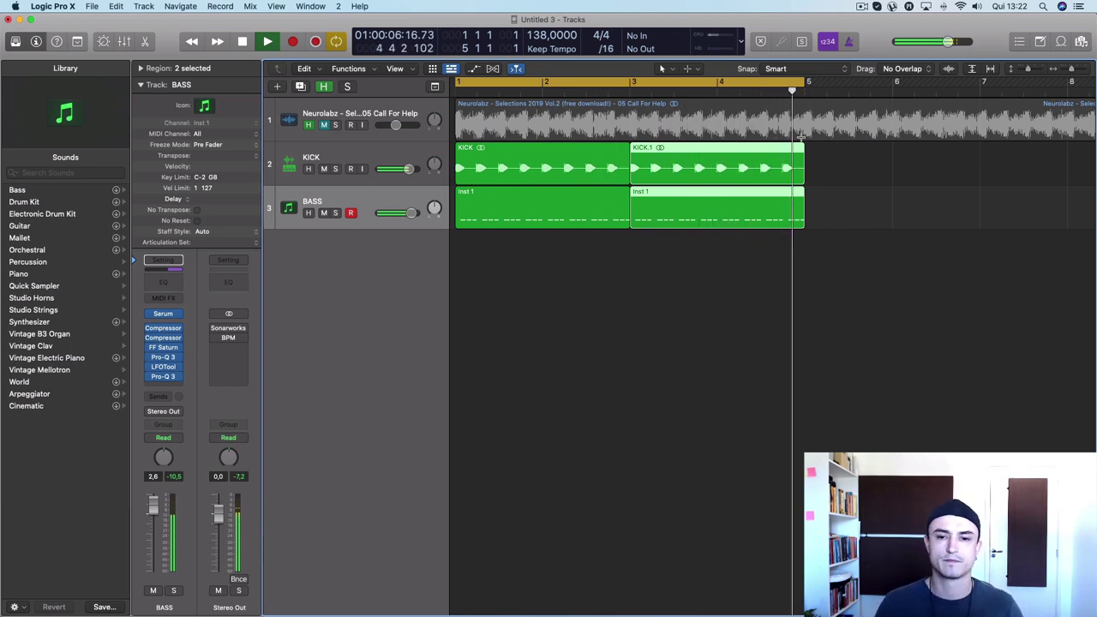
pyautogui.press('space')
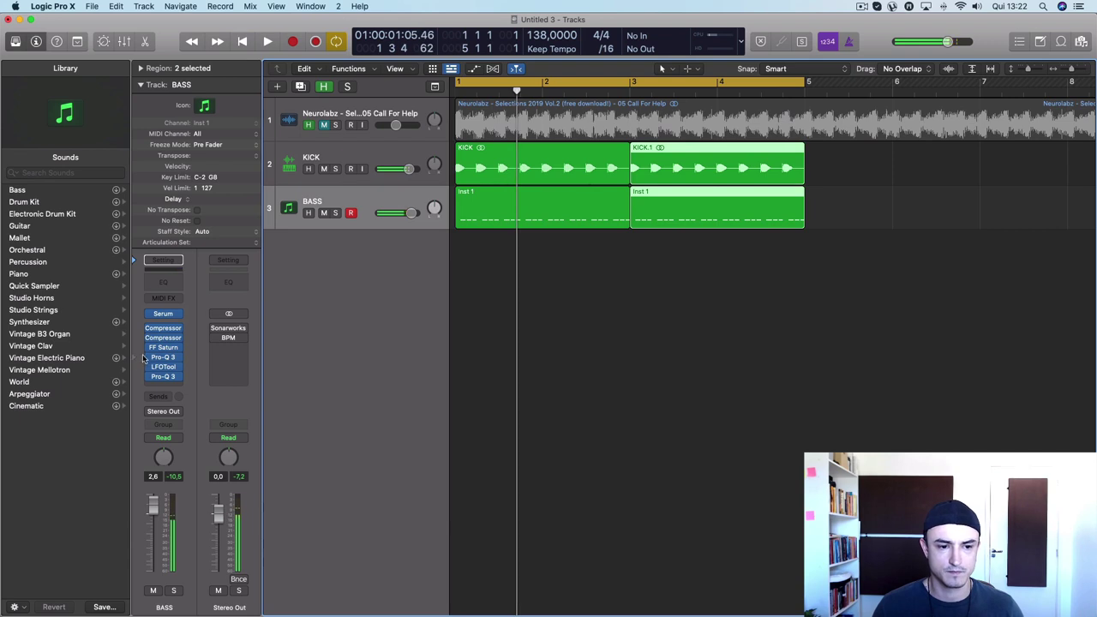
pyautogui.press('space')
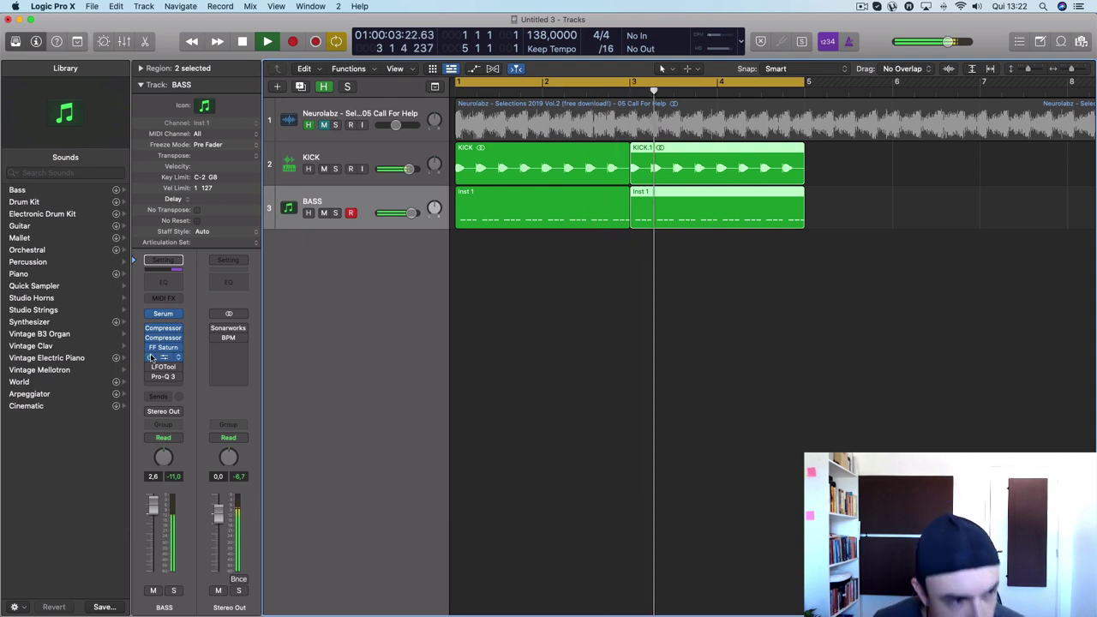
pyautogui.press('space')
pyautogui.moveTo(150, 343); pyautogui.dragTo(152, 351)
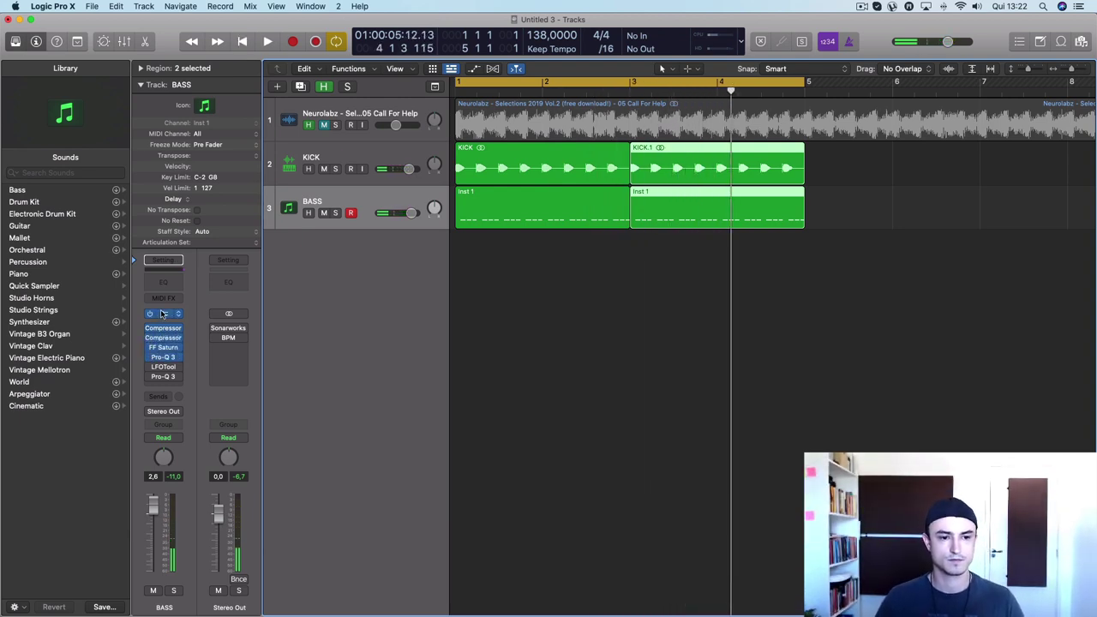
# Check ENV 2 and ENV 3 in Serum on BASS and adjust the MG Low 18 filter's cutoff during playback
pyautogui.click(164, 315)
pyautogui.click(420, 368)
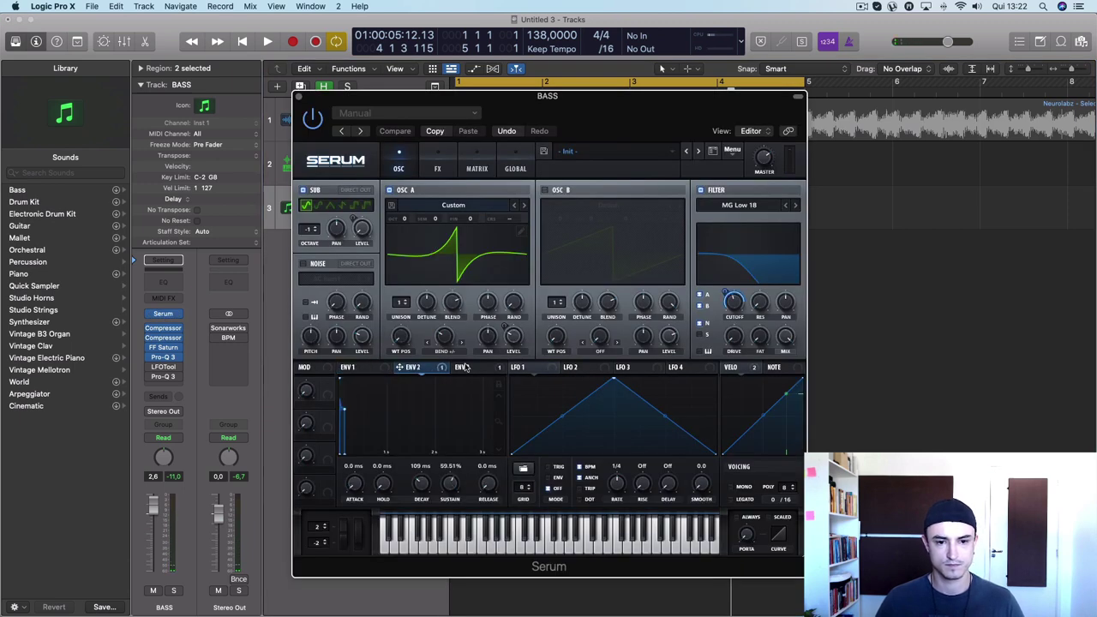
pyautogui.click(467, 366)
pyautogui.press('space')
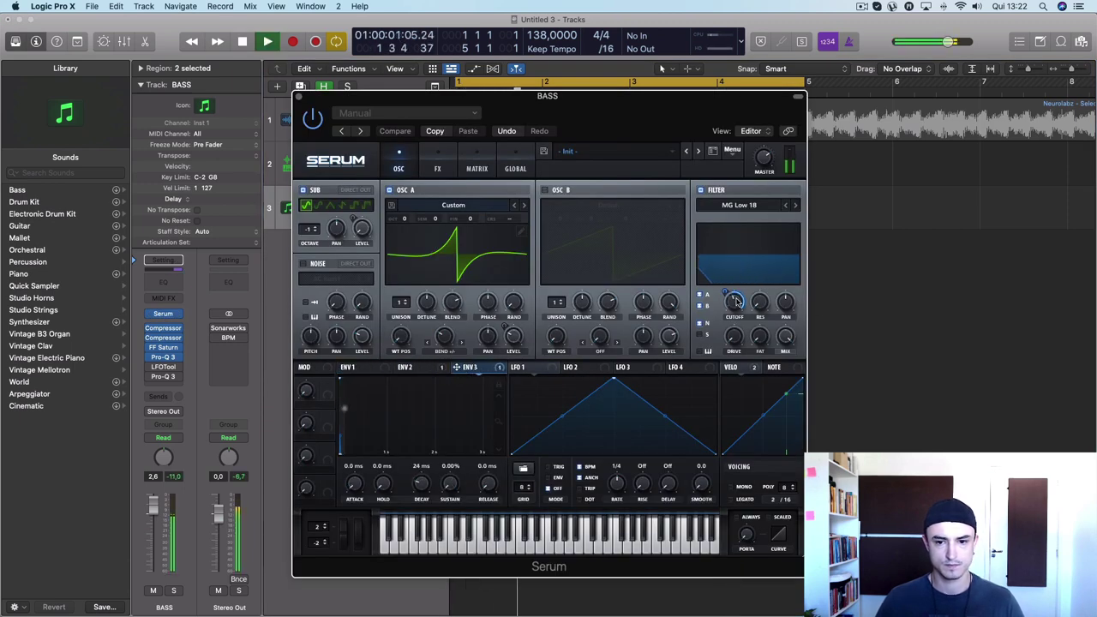
pyautogui.moveTo(742, 306); pyautogui.dragTo(724, 327)
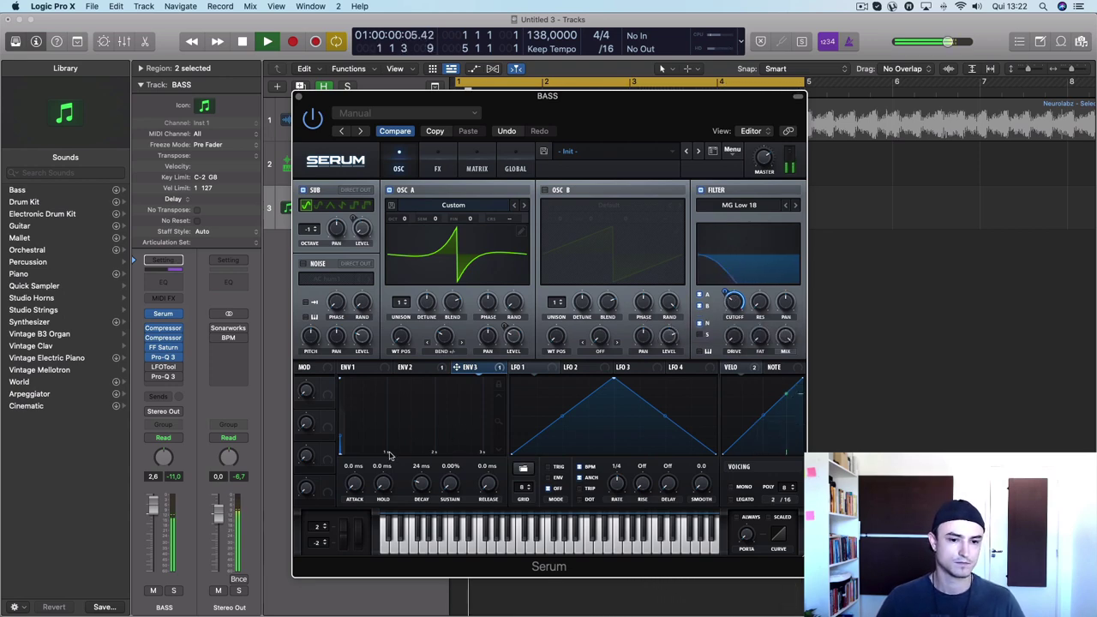
# Set Serum's ENV 1 decay to 128 ms and ENV 2 sustain to 63.12%
pyautogui.click(354, 367)
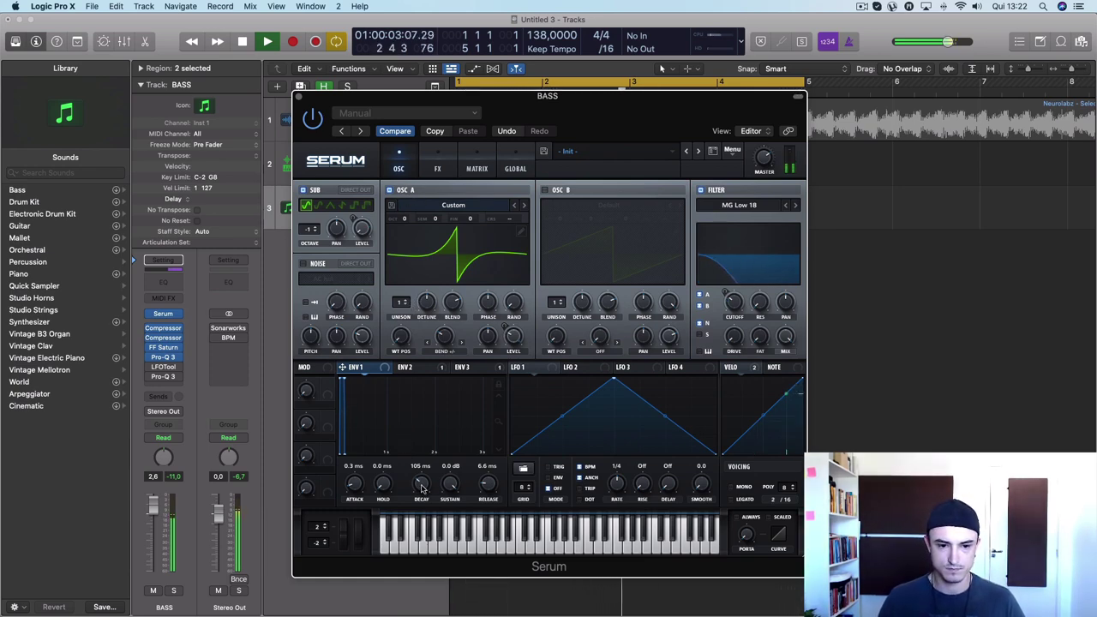
pyautogui.moveTo(422, 489)
pyautogui.mouseDown()
pyautogui.moveTo(421, 476)
pyautogui.moveTo(422, 487)
pyautogui.mouseUp()
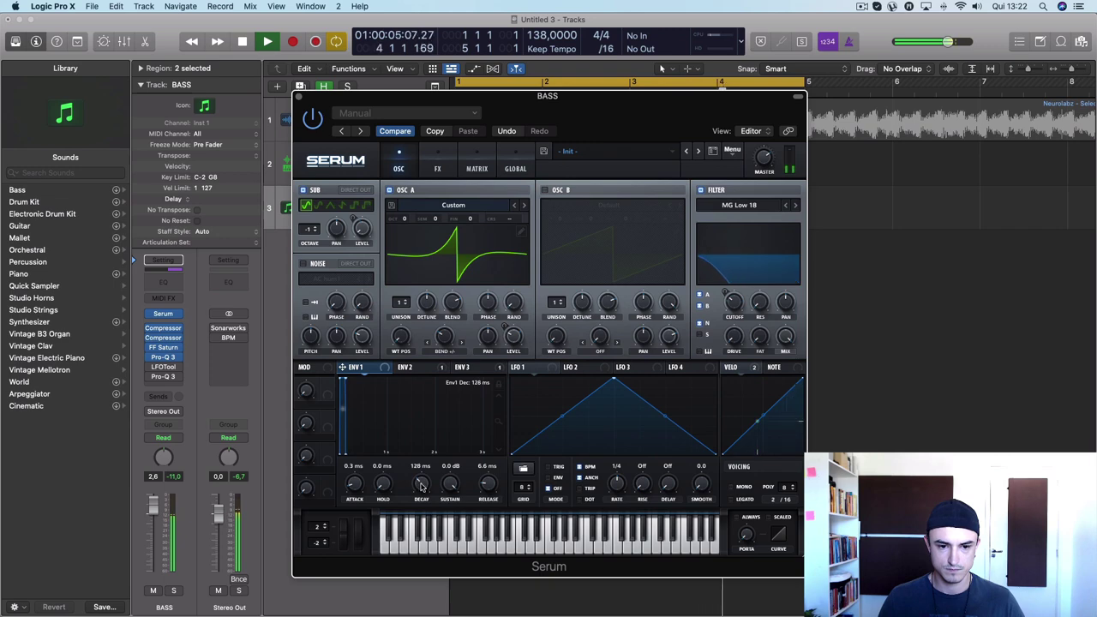
pyautogui.click(418, 370)
pyautogui.moveTo(448, 484); pyautogui.dragTo(455, 471)
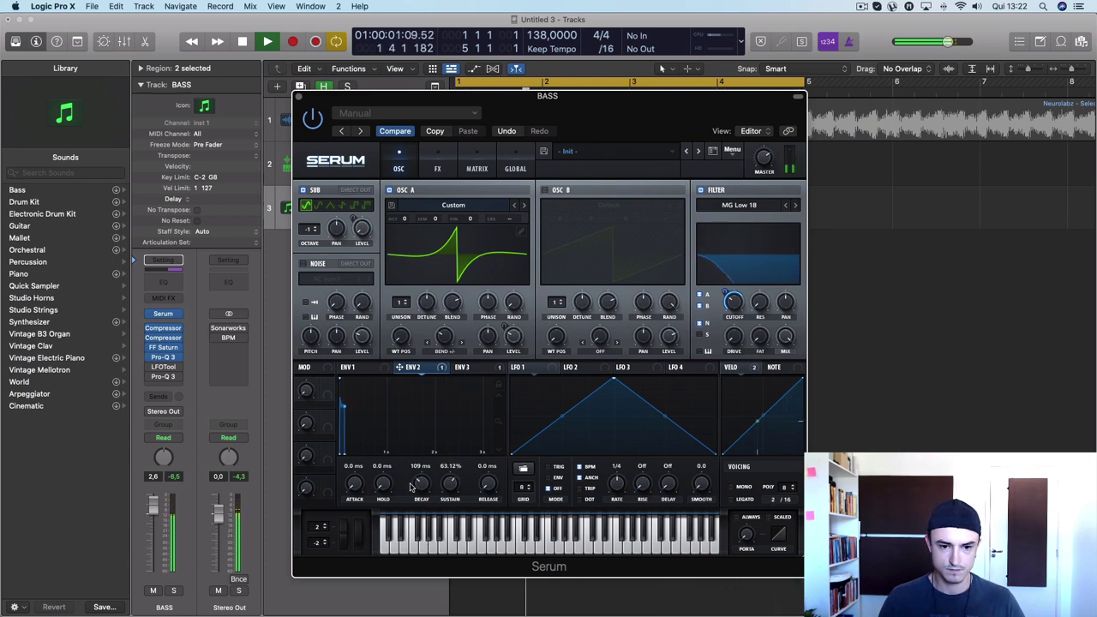
# Set Serum's ENV 2 decay to 293 ms, uncover the track list, and toggle the sub oscillator to compare the bass with it off and on
pyautogui.moveTo(422, 485); pyautogui.dragTo(427, 480)
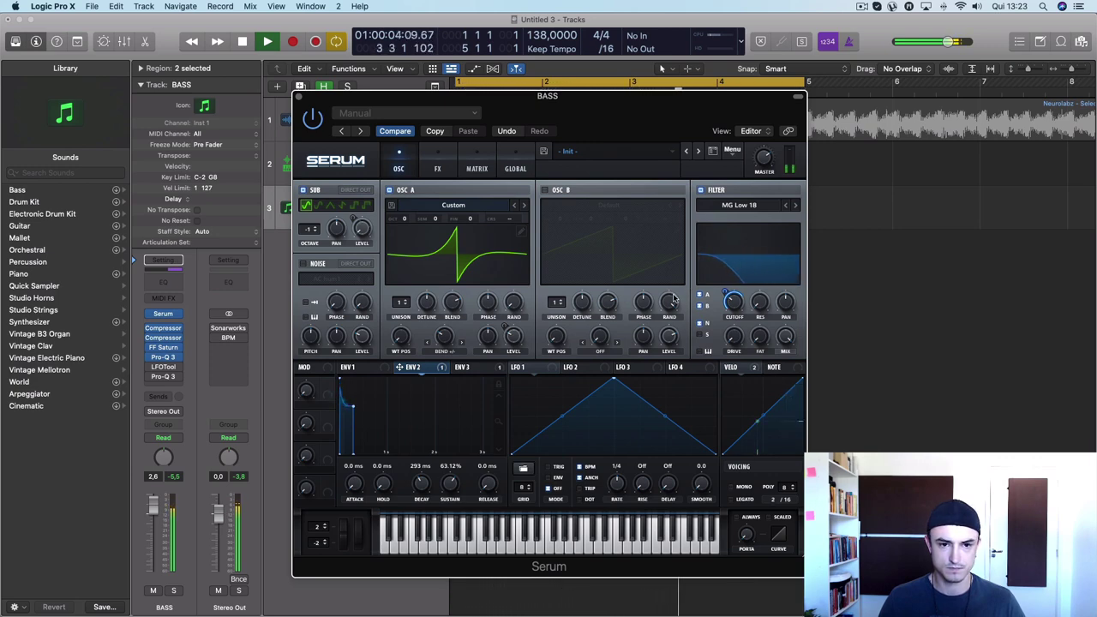
pyautogui.moveTo(495, 103); pyautogui.dragTo(668, 99)
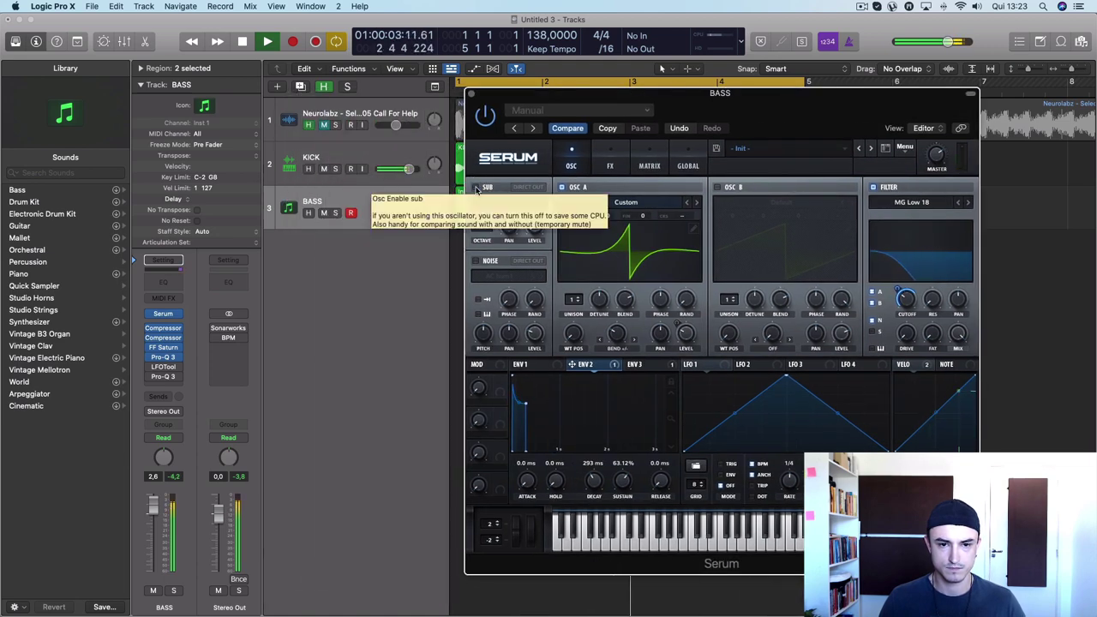
pyautogui.click(477, 189)
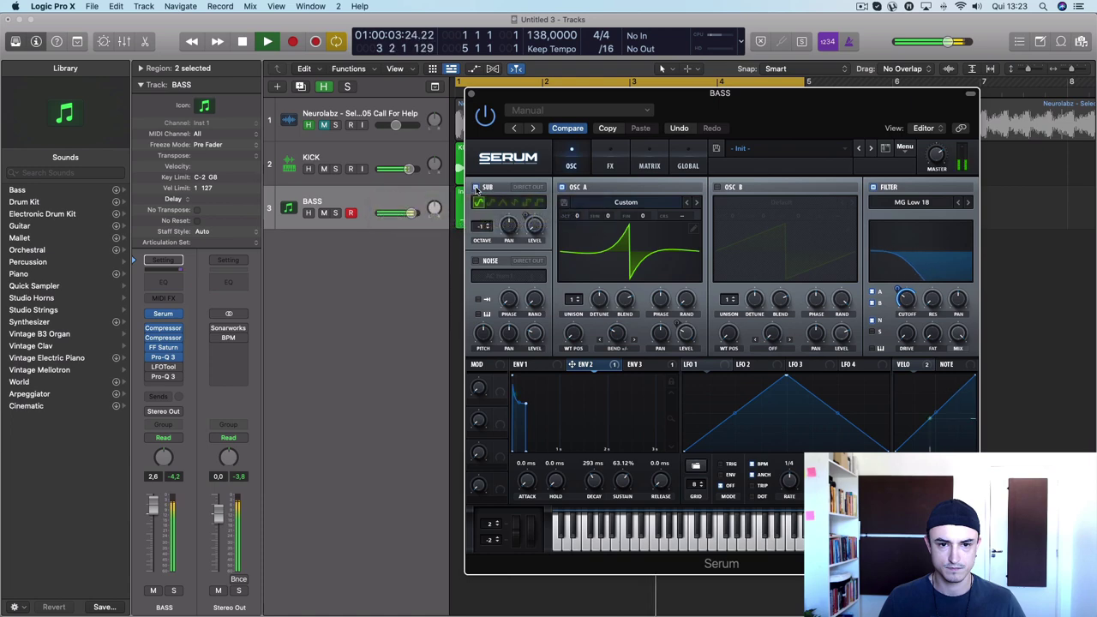
# Solo the BASS track and re-enable its LFOTool and last Pro-Q 3
pyautogui.click(336, 214)
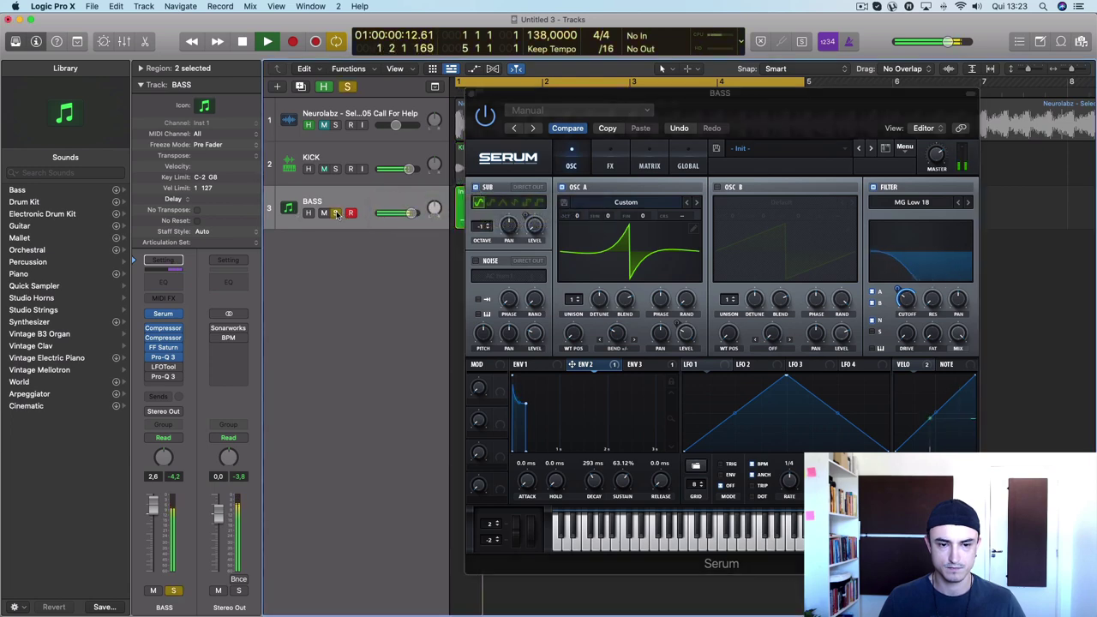
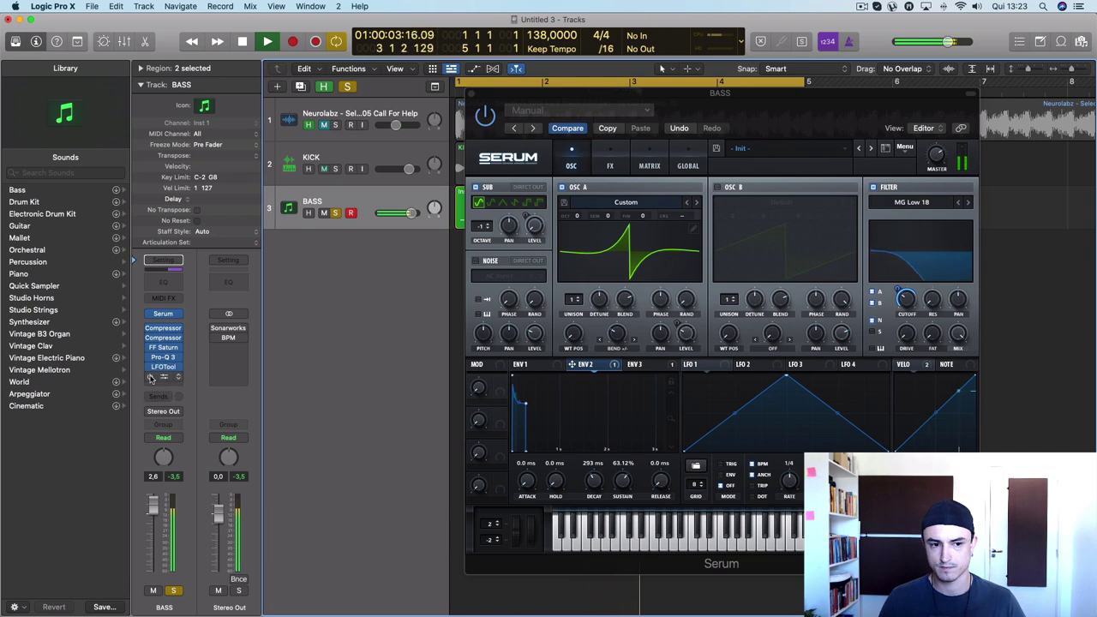
pyautogui.moveTo(151, 378); pyautogui.dragTo(151, 379)
# Set Serum's filter cutoff to 47 Hz and the ENV 2 cutoff modulation to 78, soloing KICK together with BASS
pyautogui.click(915, 341)
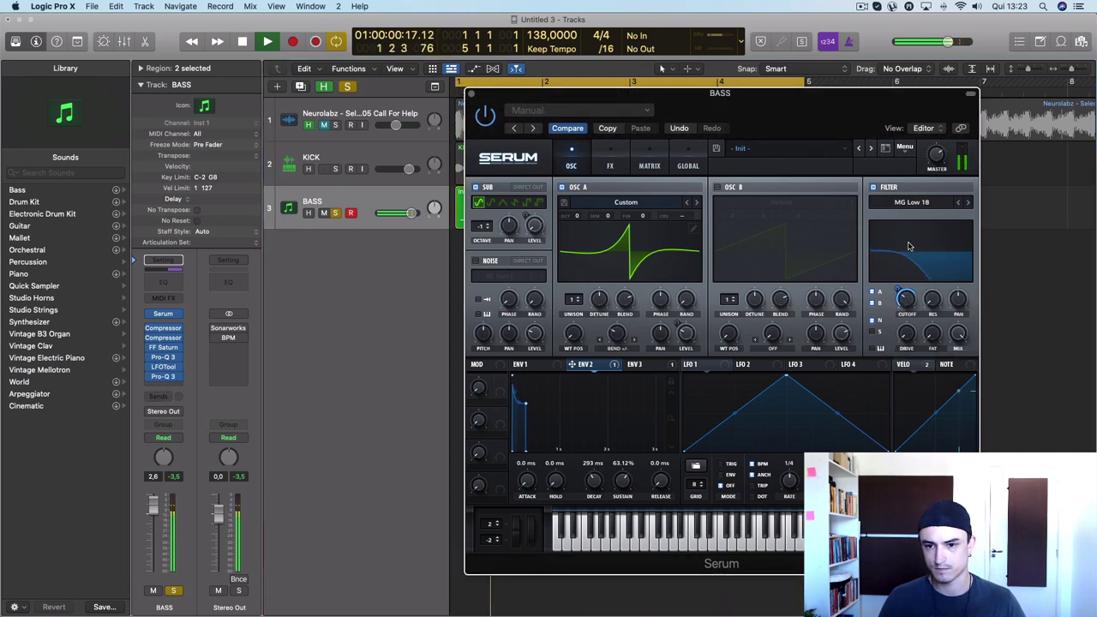
pyautogui.moveTo(897, 287); pyautogui.dragTo(900, 315)
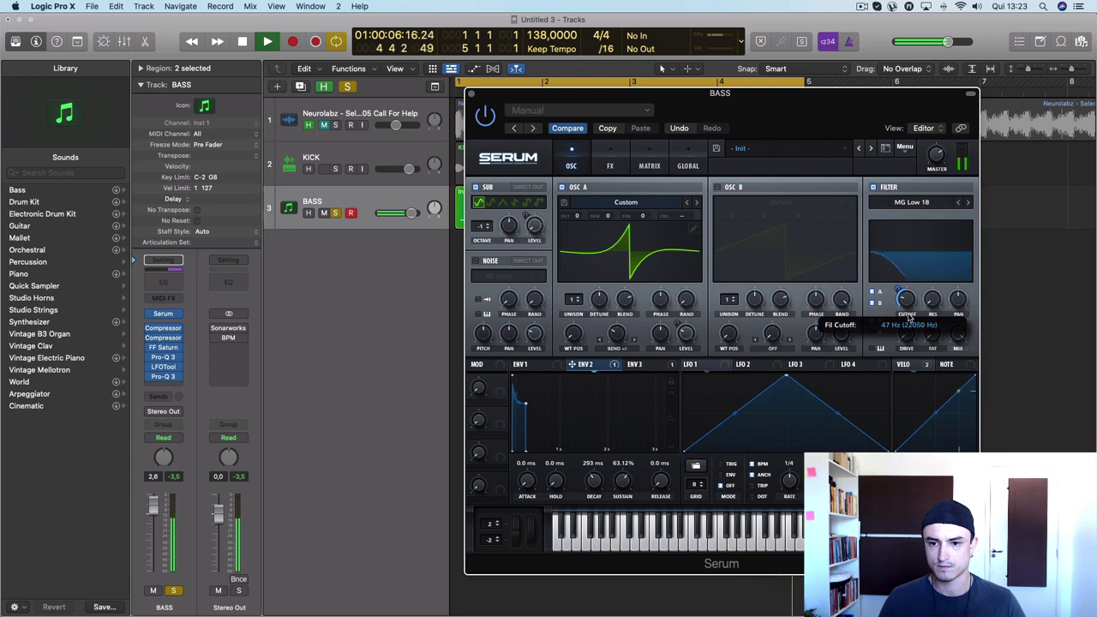
pyautogui.click(336, 169)
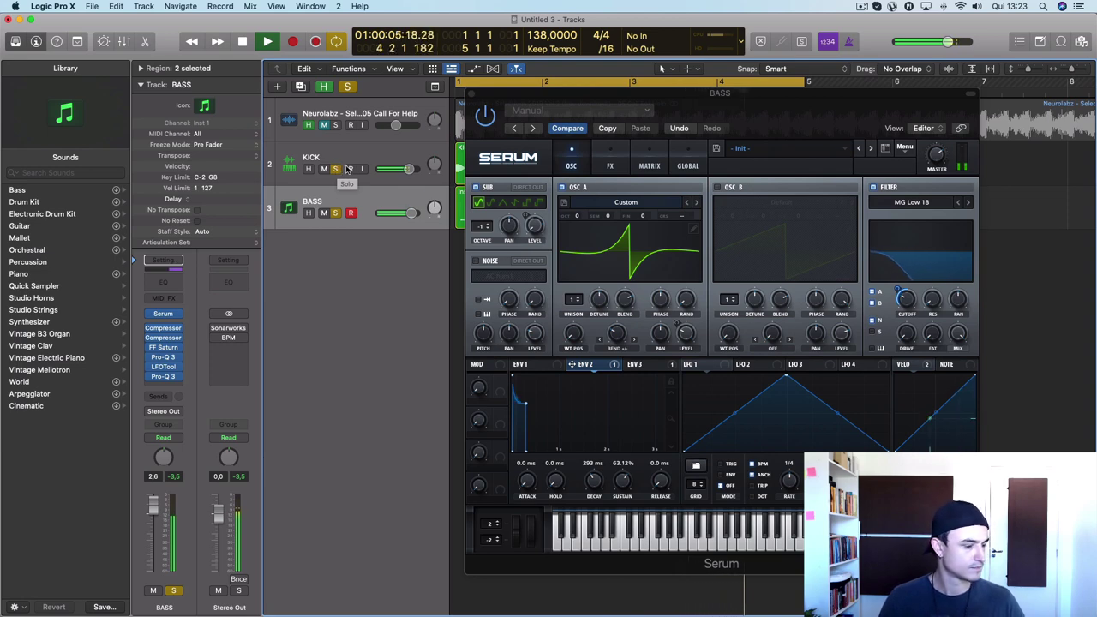
pyautogui.click(913, 285)
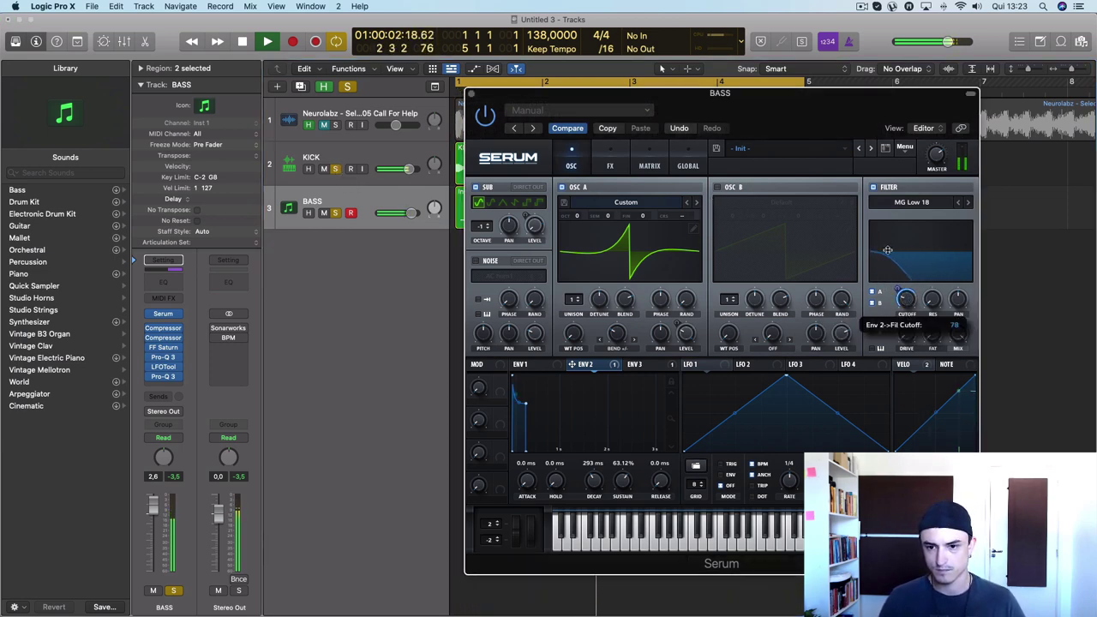
pyautogui.moveTo(907, 296)
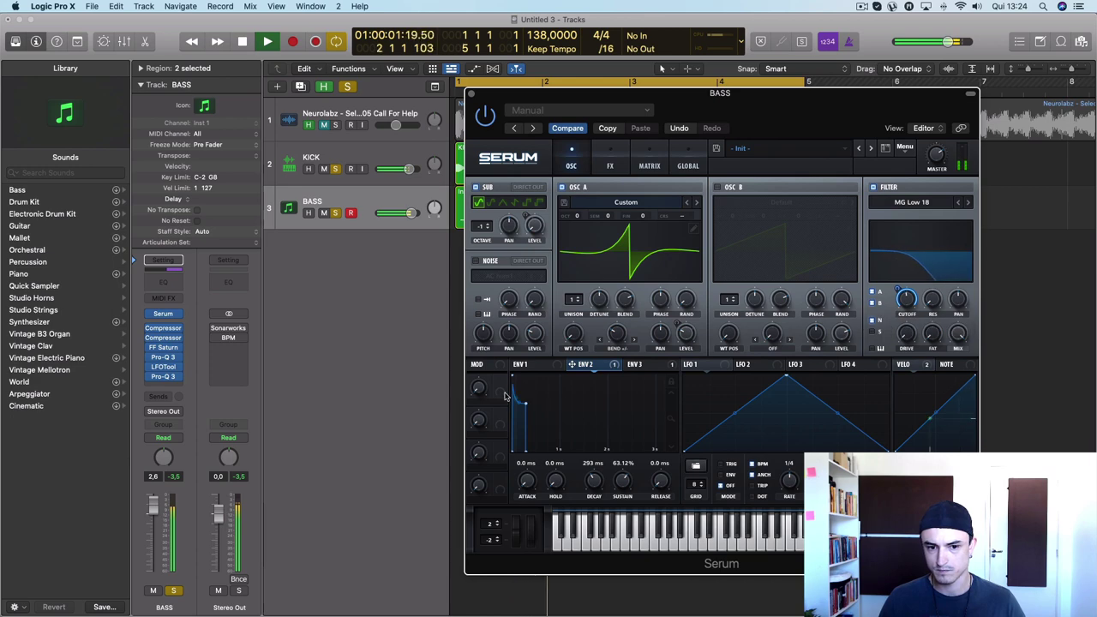
# Set Serum's ENV 2 decay to 99 ms and sustain to 50.82%
pyautogui.moveTo(626, 485)
pyautogui.mouseDown()
pyautogui.moveTo(591, 499)
pyautogui.moveTo(611, 485)
pyautogui.mouseUp()
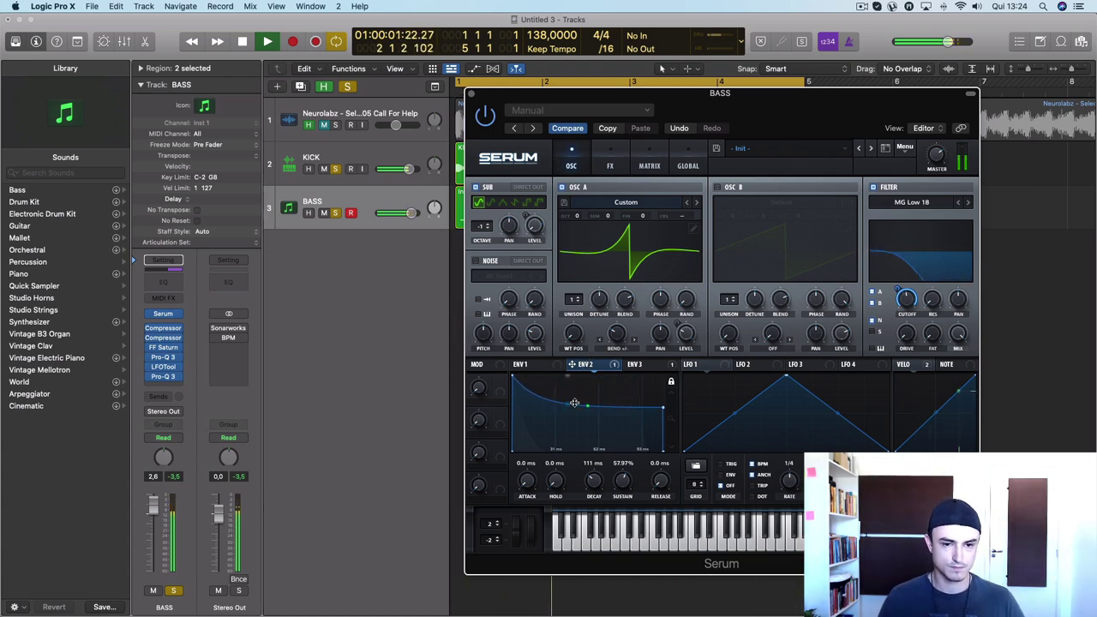
pyautogui.moveTo(617, 480); pyautogui.dragTo(617, 486)
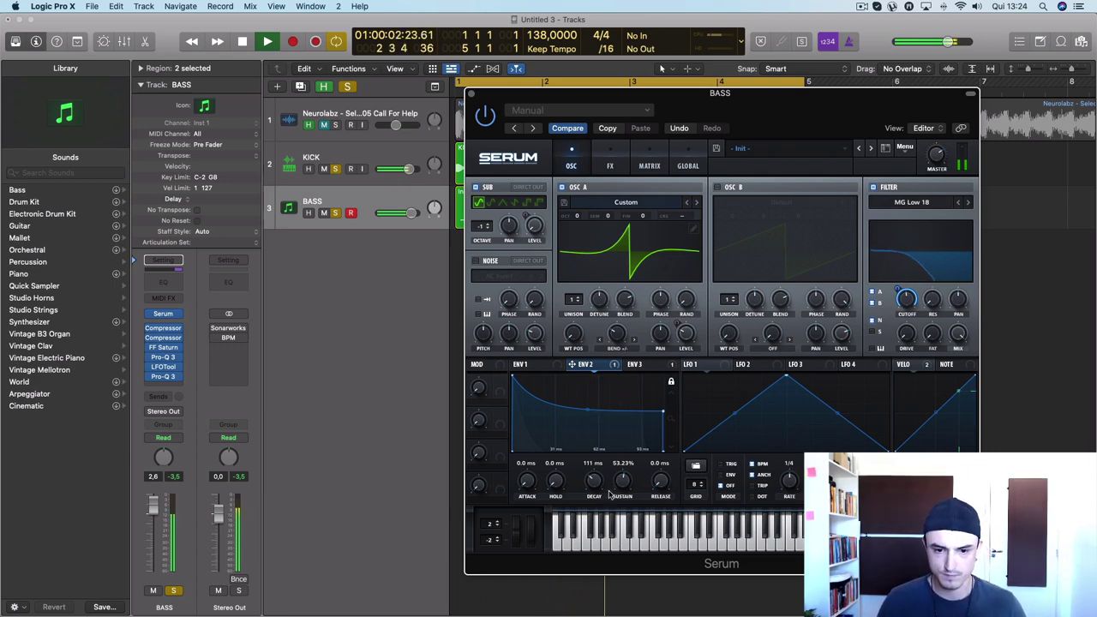
pyautogui.moveTo(617, 484); pyautogui.dragTo(596, 482)
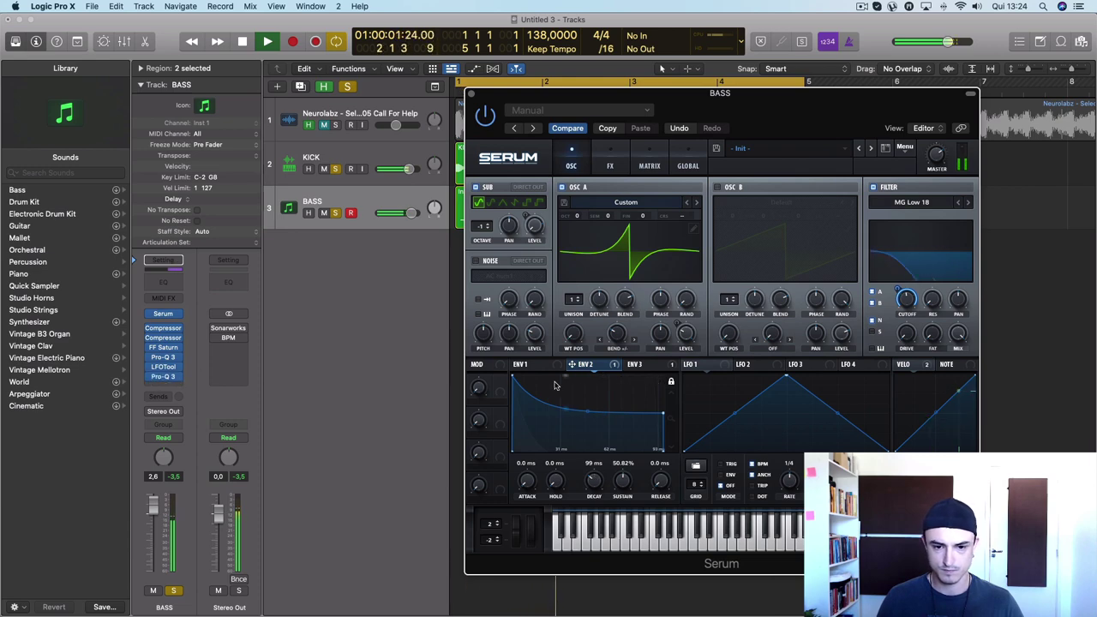
# Restart playback, clear the KICK and BASS solos, and briefly solo the Neurolabz reference track to compare it with the loop
pyautogui.press('space')
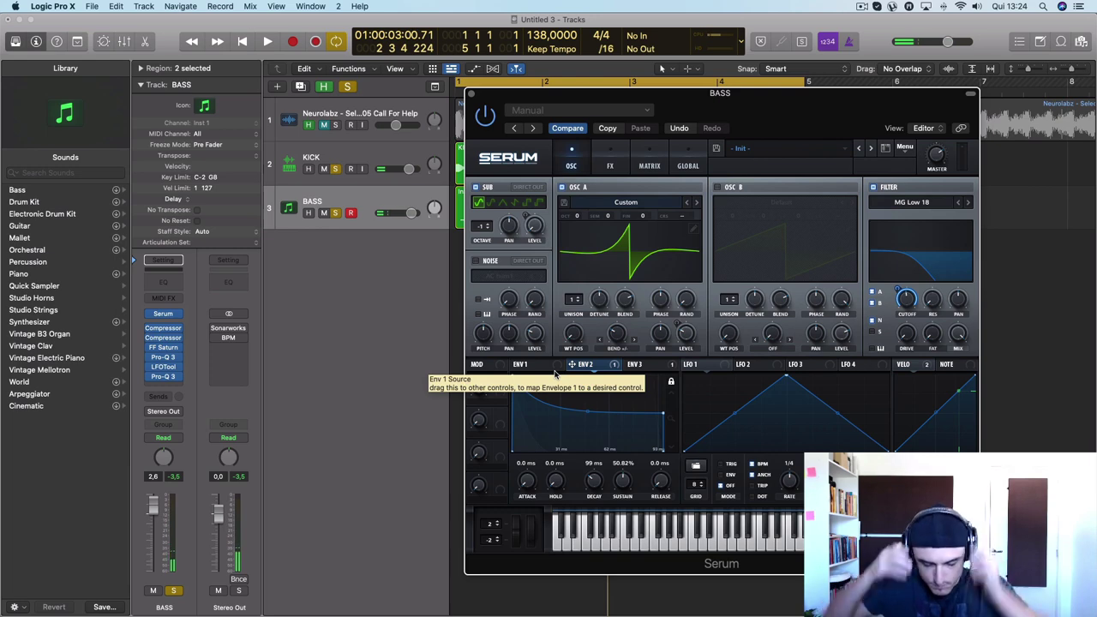
pyautogui.press('space')
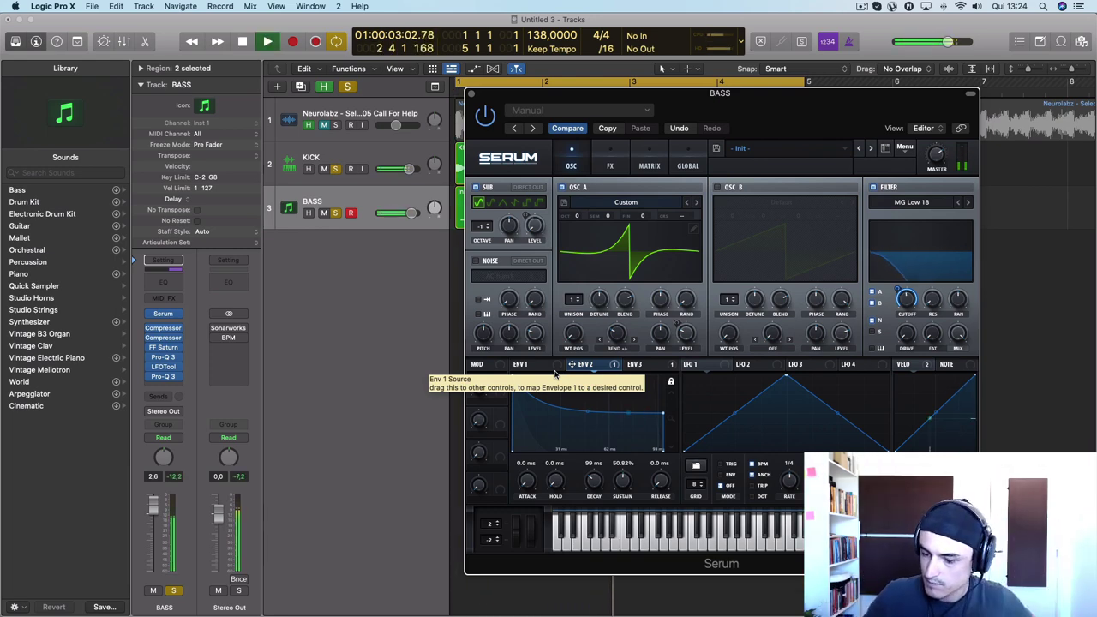
pyautogui.click(338, 170)
pyautogui.click(335, 125)
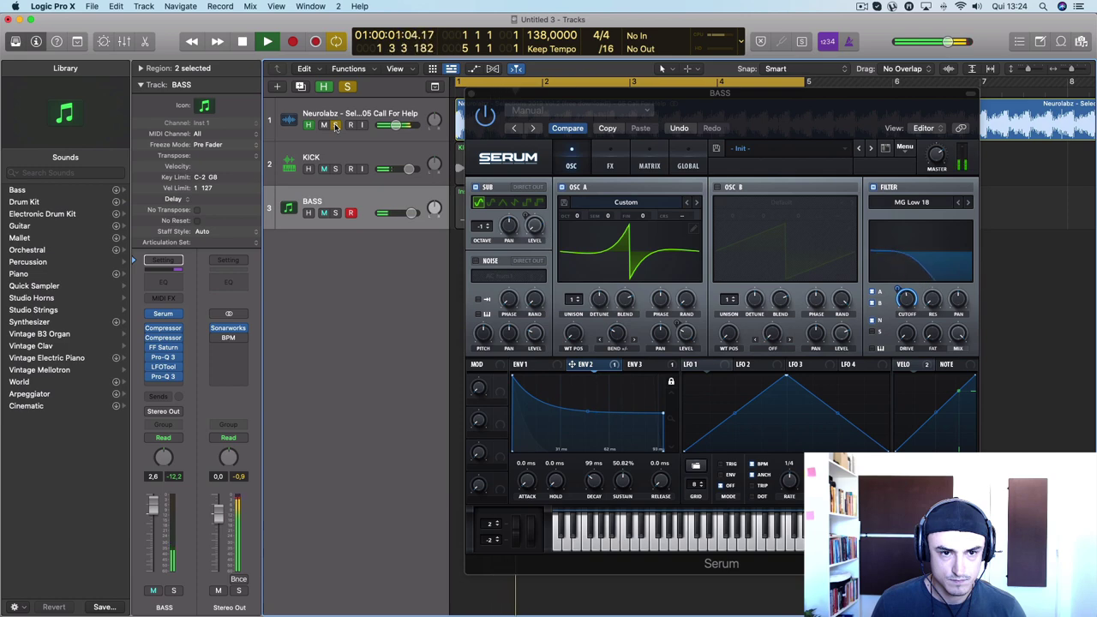
pyautogui.click(335, 125)
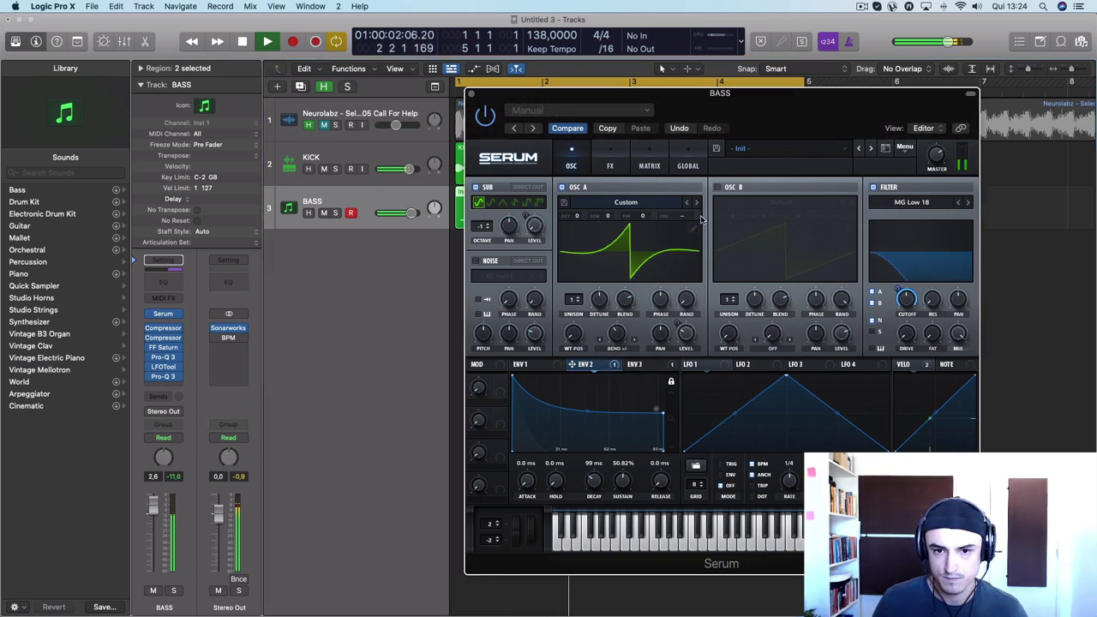
# Replace OSC A's custom wavetable with an analog one, auditioning Basic Shapes and Basic_Cjw before settling on Basic_McB
pyautogui.press('space')
pyautogui.click(610, 204)
pyautogui.moveTo(598, 215)
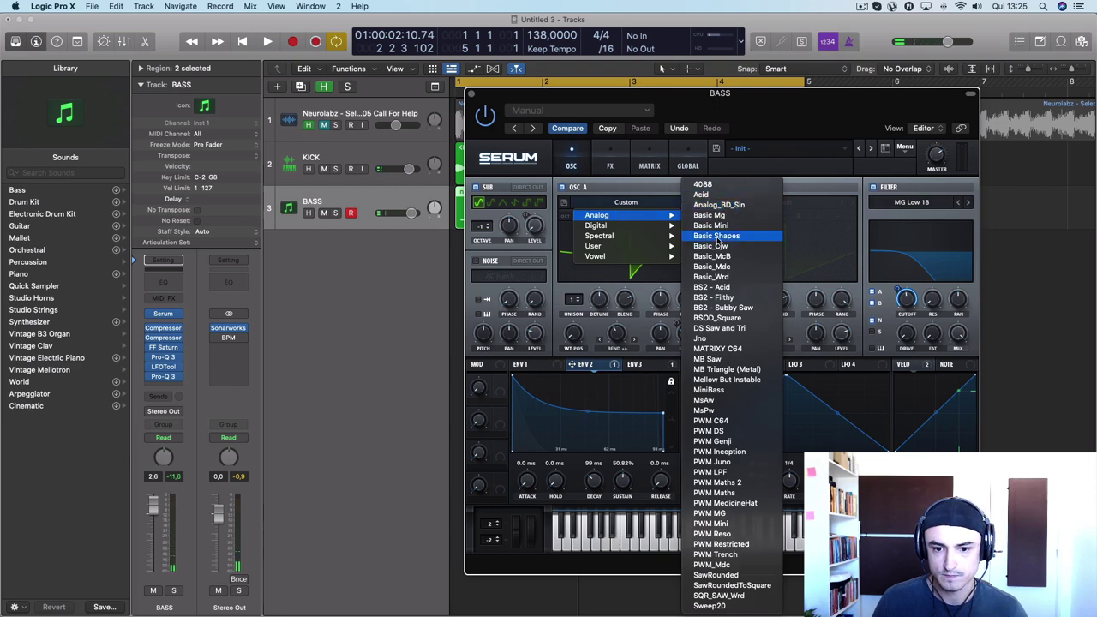
pyautogui.click(718, 237)
pyautogui.press('space')
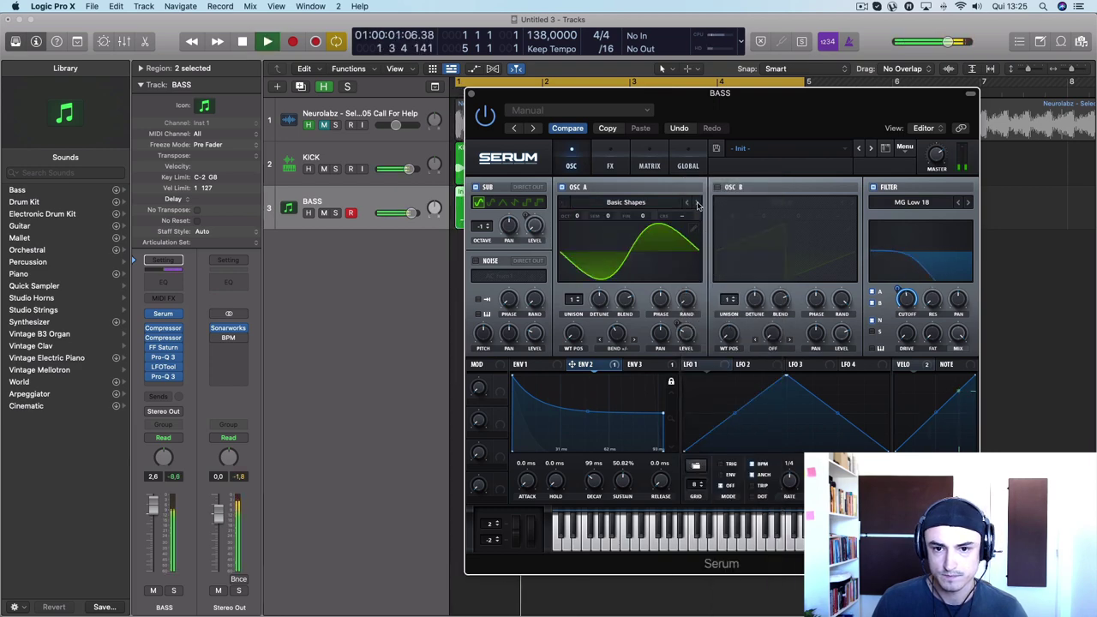
pyautogui.click(697, 205)
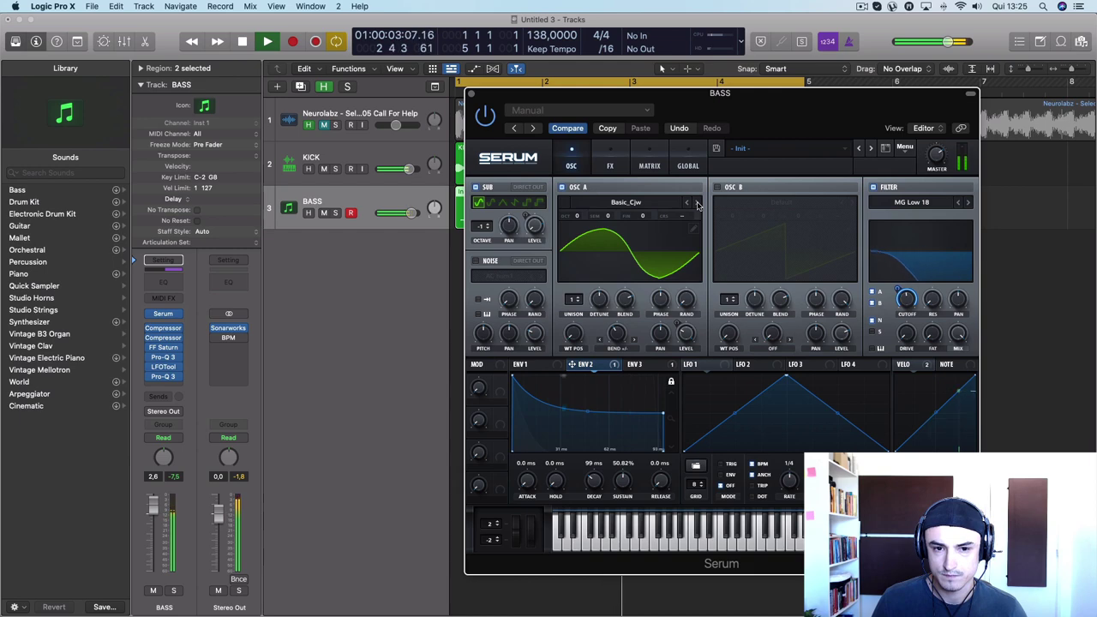
pyautogui.click(697, 204)
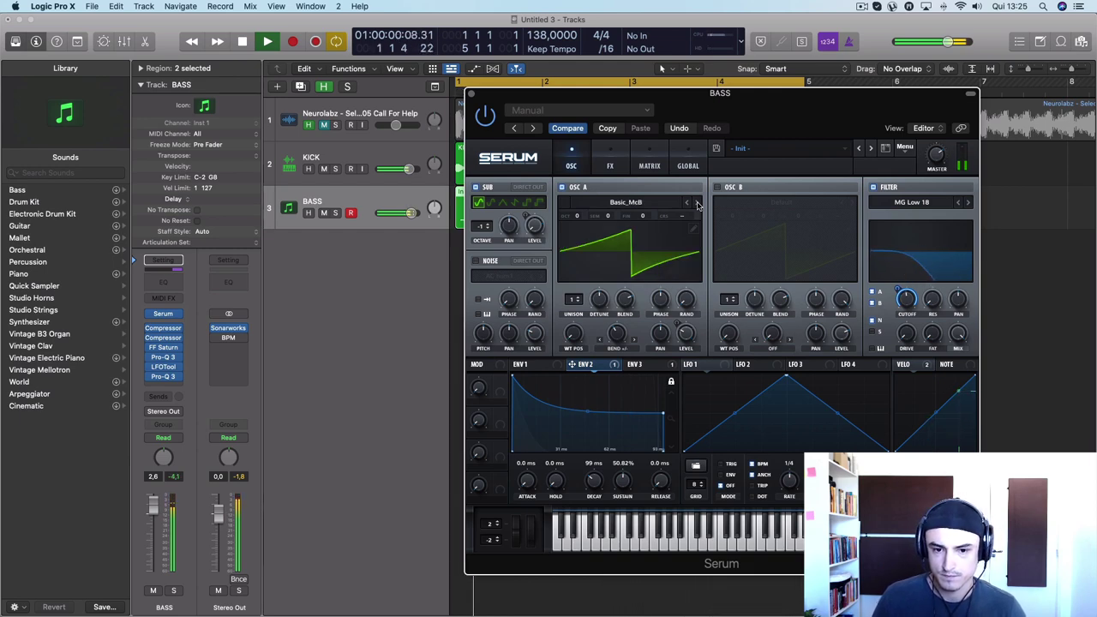
# Remove all modulation destinations from ENV 3 in Serum
pyautogui.click(641, 364)
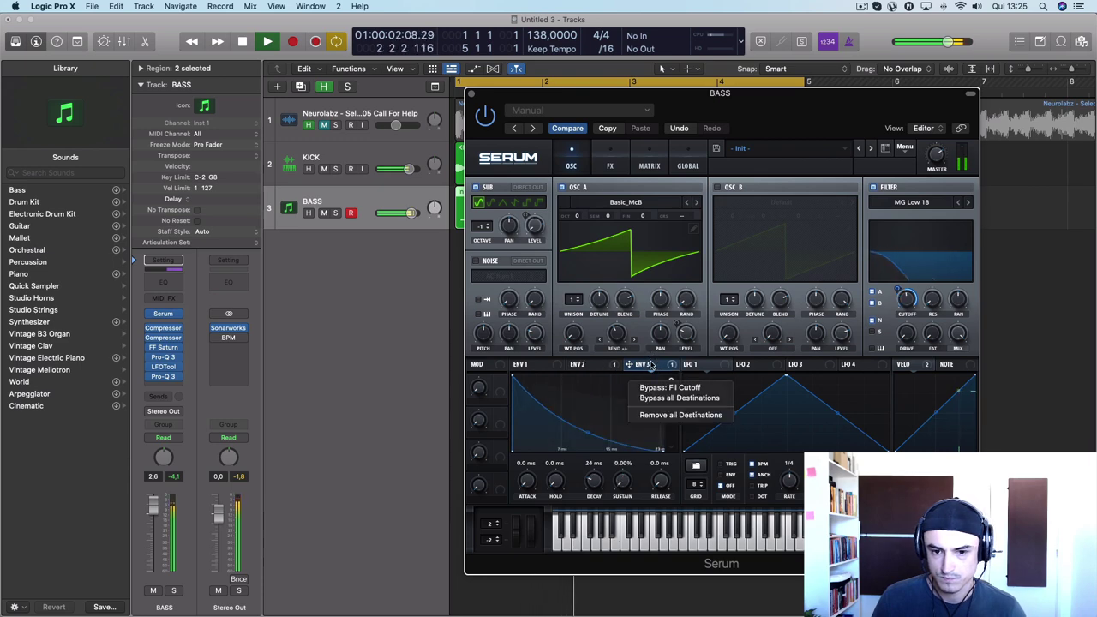
pyautogui.rightClick(656, 366)
pyautogui.click(658, 414)
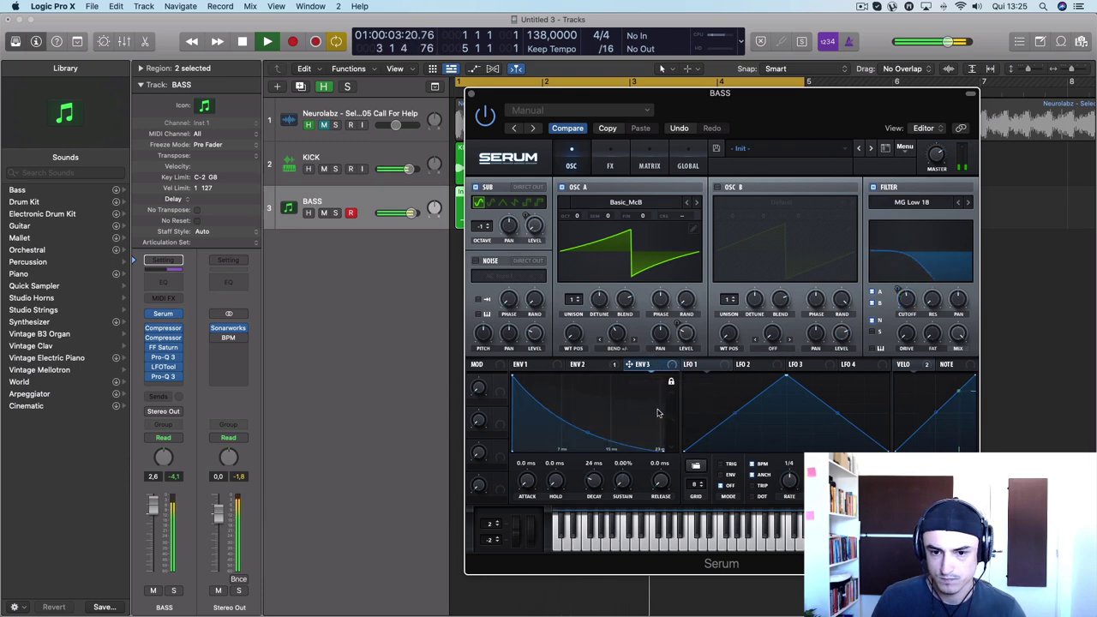
# Raise OSC A's wavetable position to a rounder waveform and set ENV 2's release to 13 ms
pyautogui.click(600, 365)
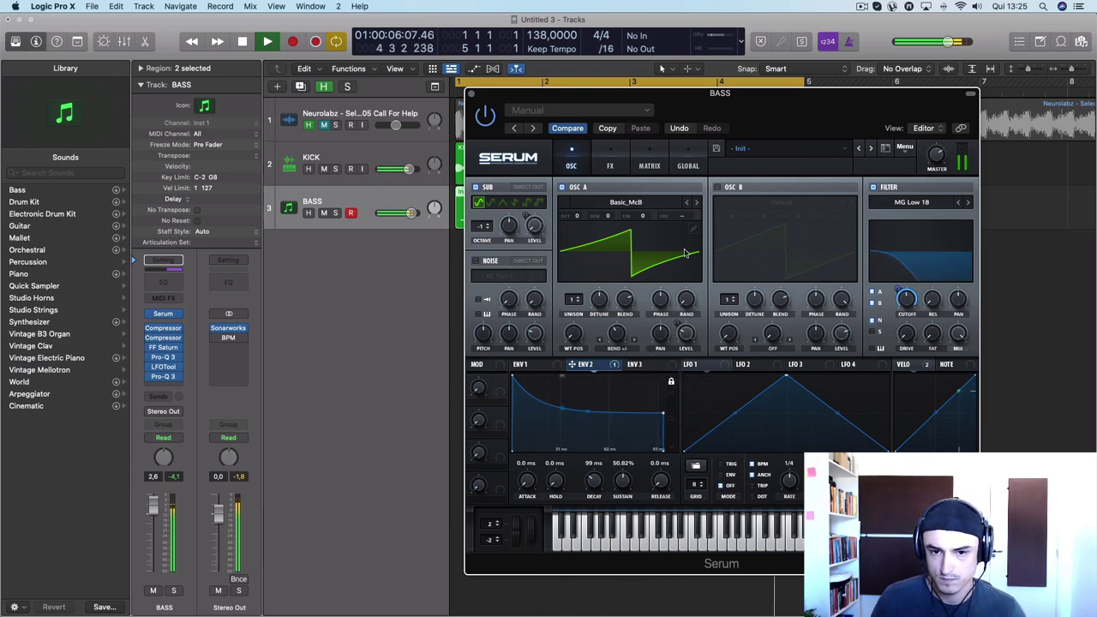
pyautogui.moveTo(573, 334); pyautogui.dragTo(577, 304)
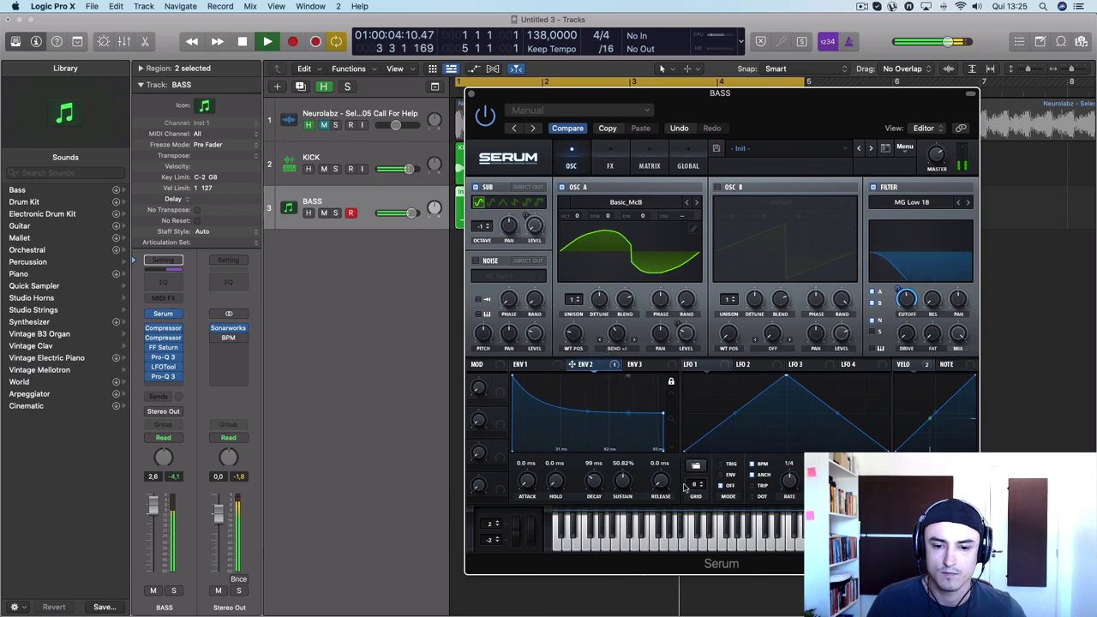
pyautogui.moveTo(661, 480); pyautogui.dragTo(631, 467)
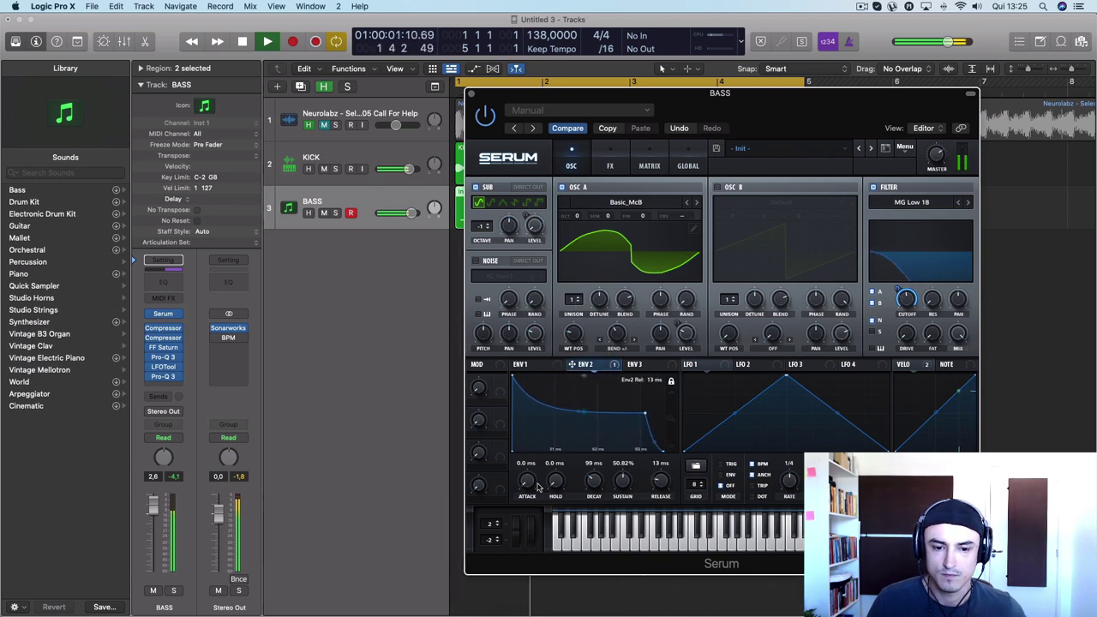
# Set ENV 1's attack to 0.7 ms and return to ENV 2
pyautogui.click(525, 364)
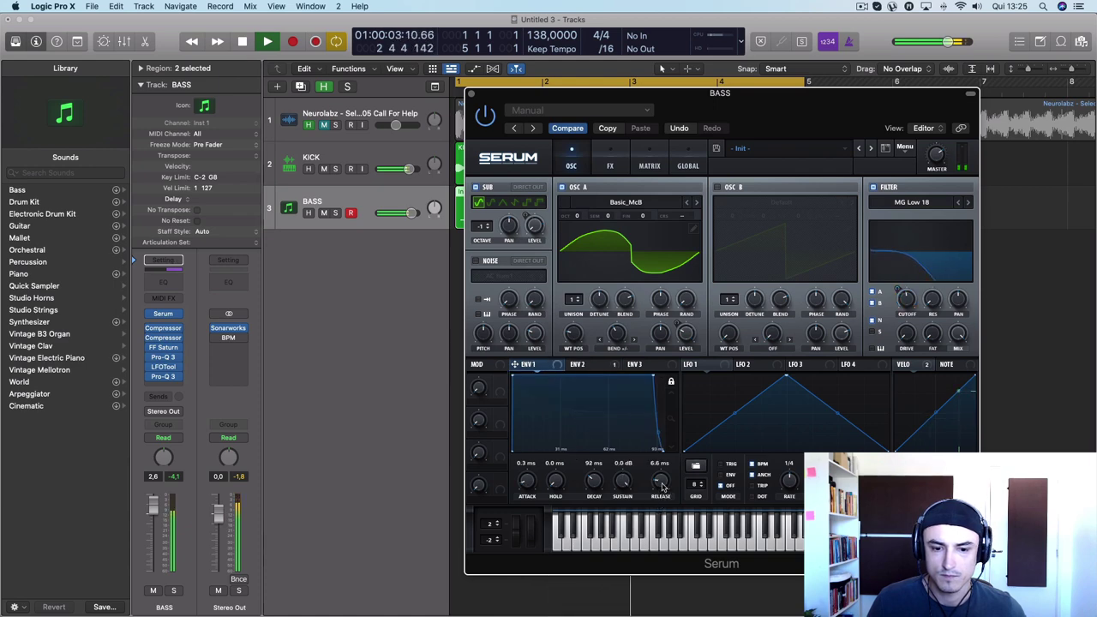
pyautogui.moveTo(531, 493); pyautogui.dragTo(531, 488)
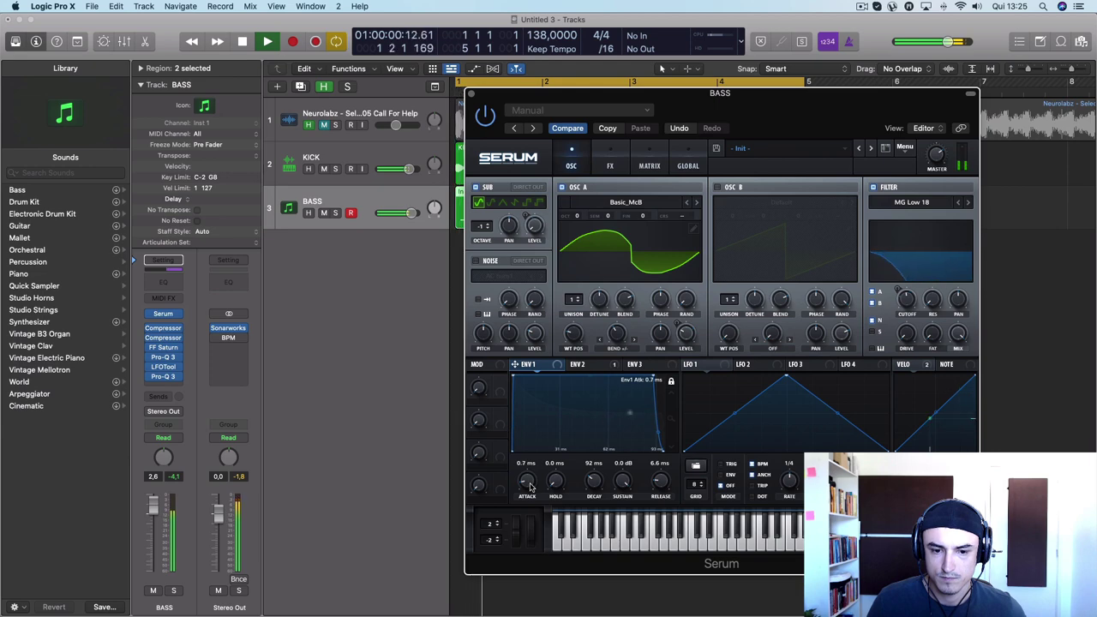
pyautogui.click(584, 364)
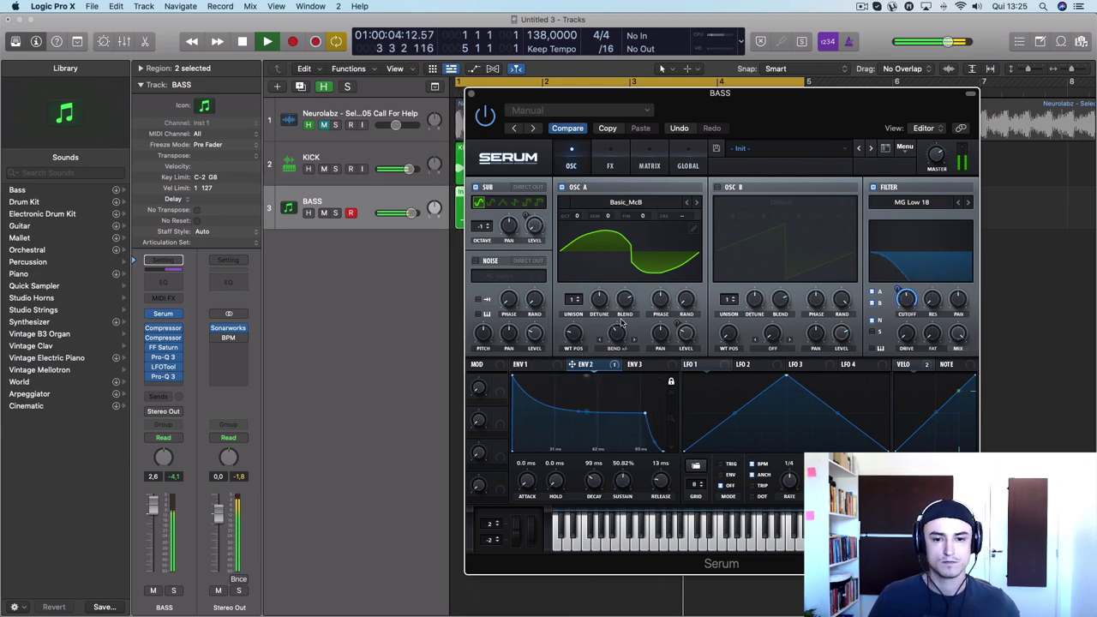
# Sweep OSC A's Bend +/- warp up to 100%, bring it down to the negative side, and adjust the filter drive
pyautogui.moveTo(617, 334); pyautogui.dragTo(637, 189)
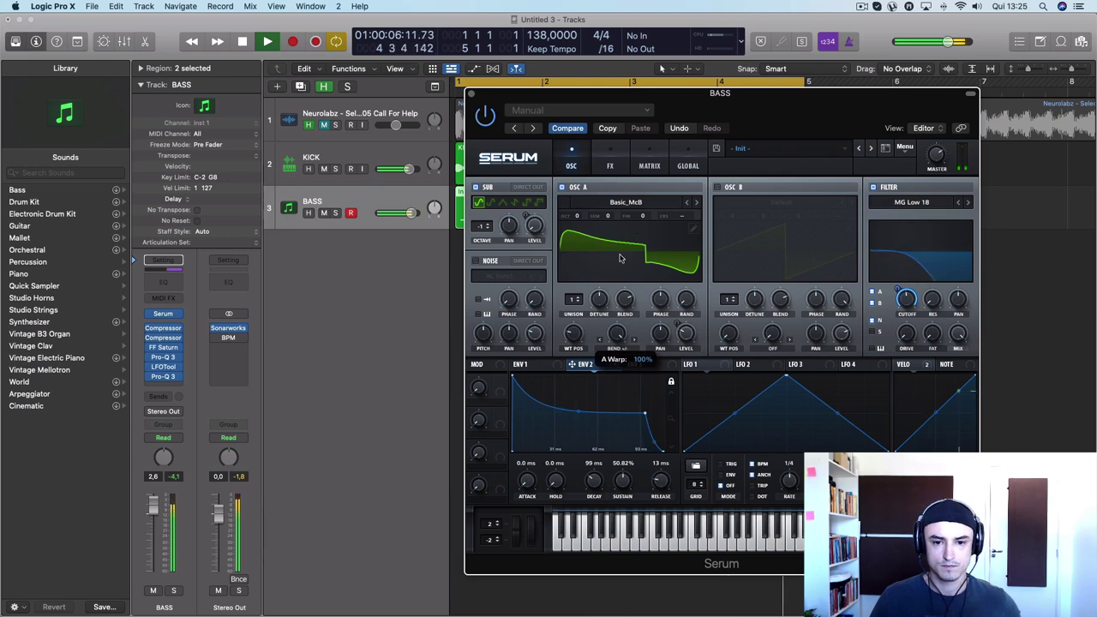
pyautogui.moveTo(621, 258); pyautogui.dragTo(622, 387)
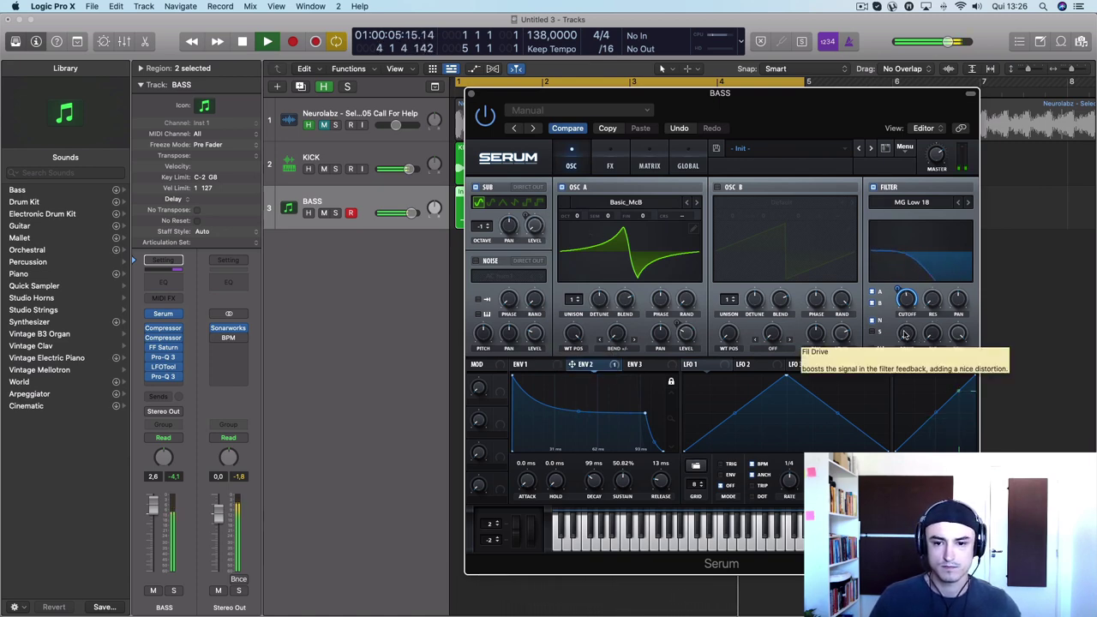
pyautogui.moveTo(904, 335); pyautogui.dragTo(901, 358)
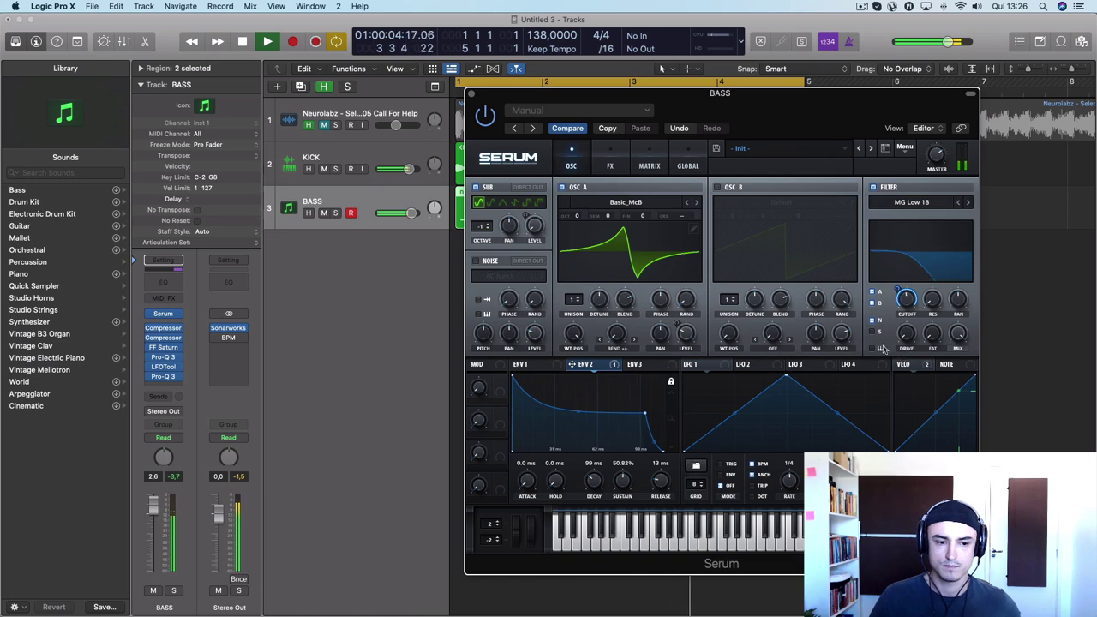
# Reset the BASS peak reading, lower its volume fader to 1.7 dB, and check ENV 1 and ENV 2 in Serum
pyautogui.click(178, 471)
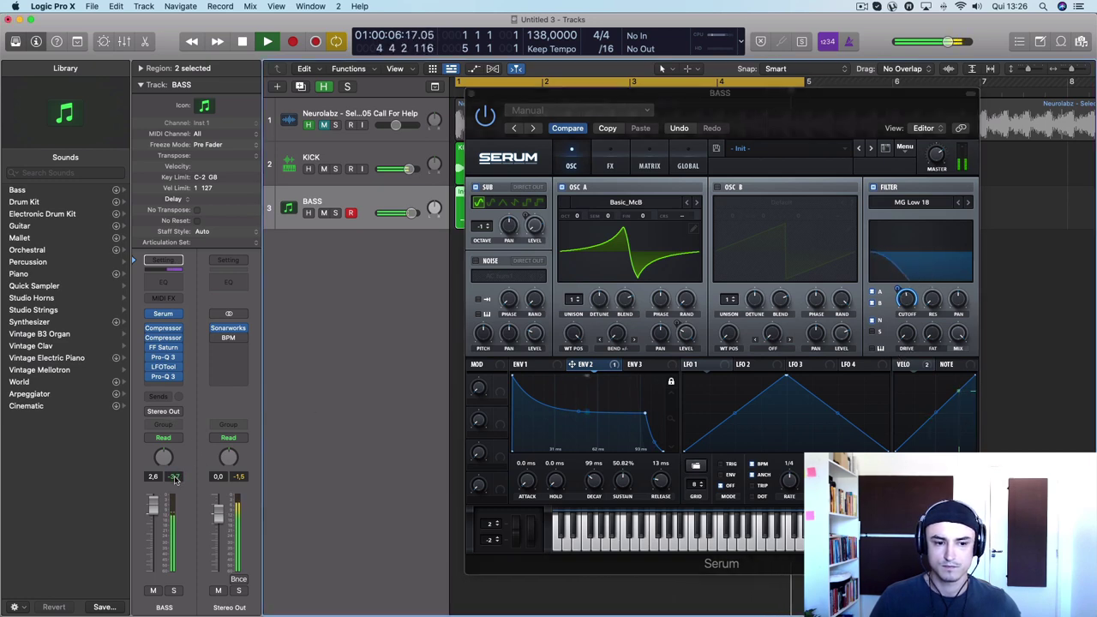
pyautogui.click(176, 478)
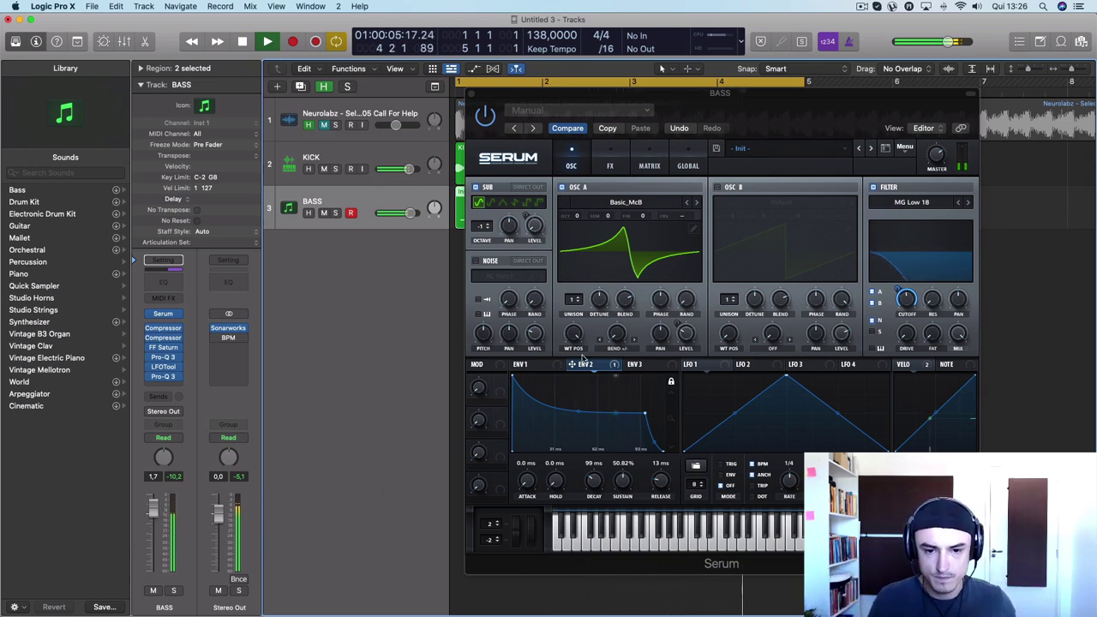
pyautogui.click(549, 367)
pyautogui.click(608, 365)
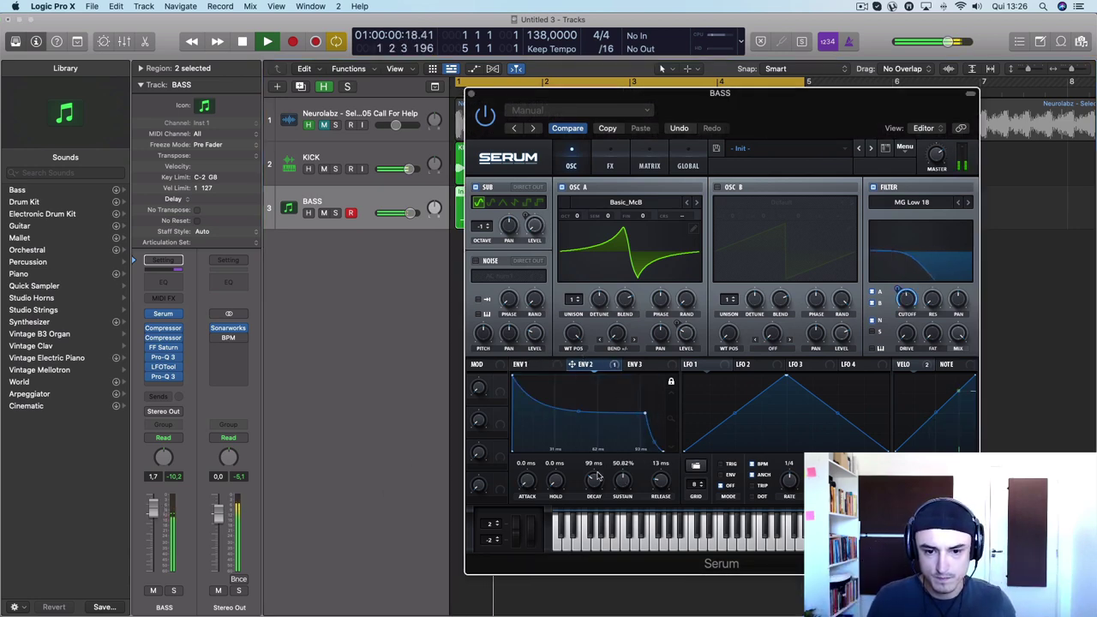
# Shape ENV 2 in Serum by setting its decay to 90 ms and its sustain to 62.52%
pyautogui.moveTo(594, 482); pyautogui.dragTo(595, 483)
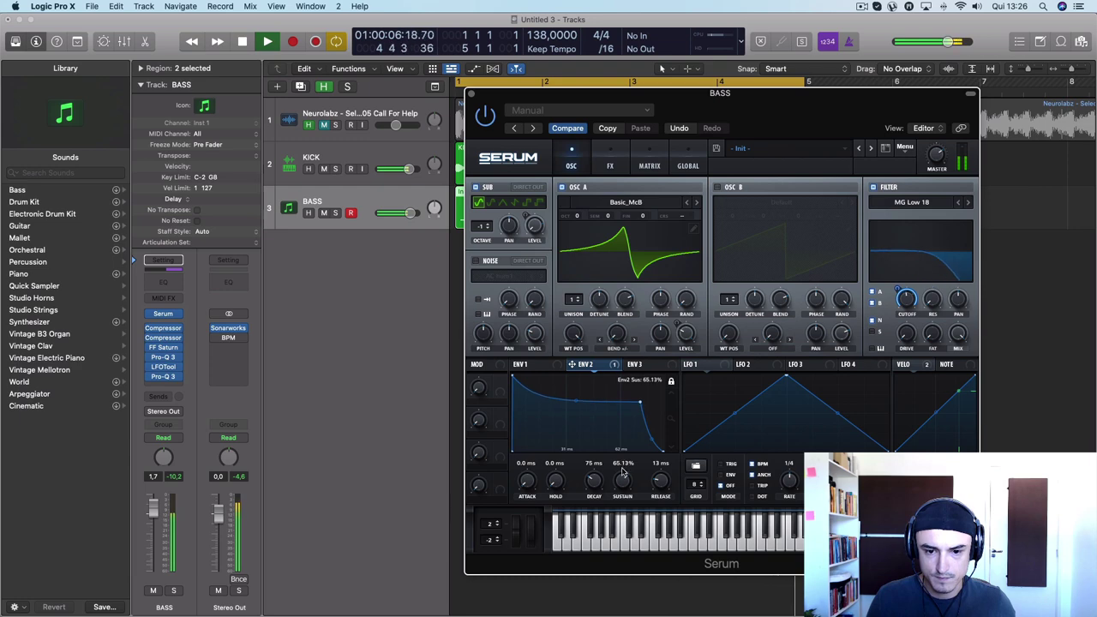
pyautogui.moveTo(621, 481); pyautogui.dragTo(623, 470)
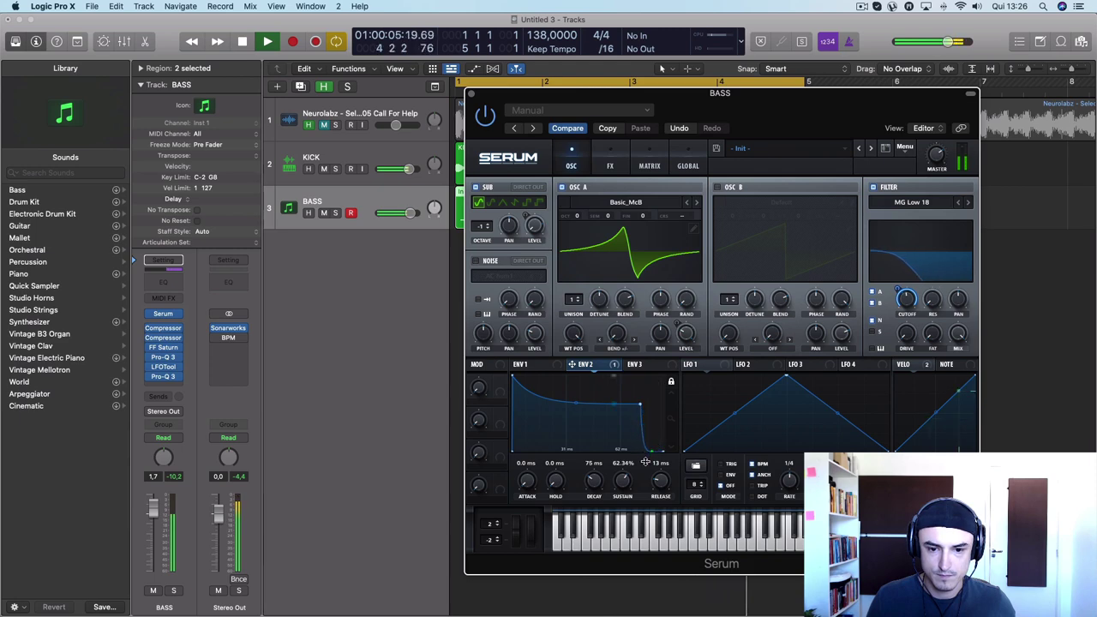
pyautogui.moveTo(591, 479)
pyautogui.mouseDown()
pyautogui.moveTo(590, 500)
pyautogui.moveTo(603, 481)
pyautogui.mouseUp()
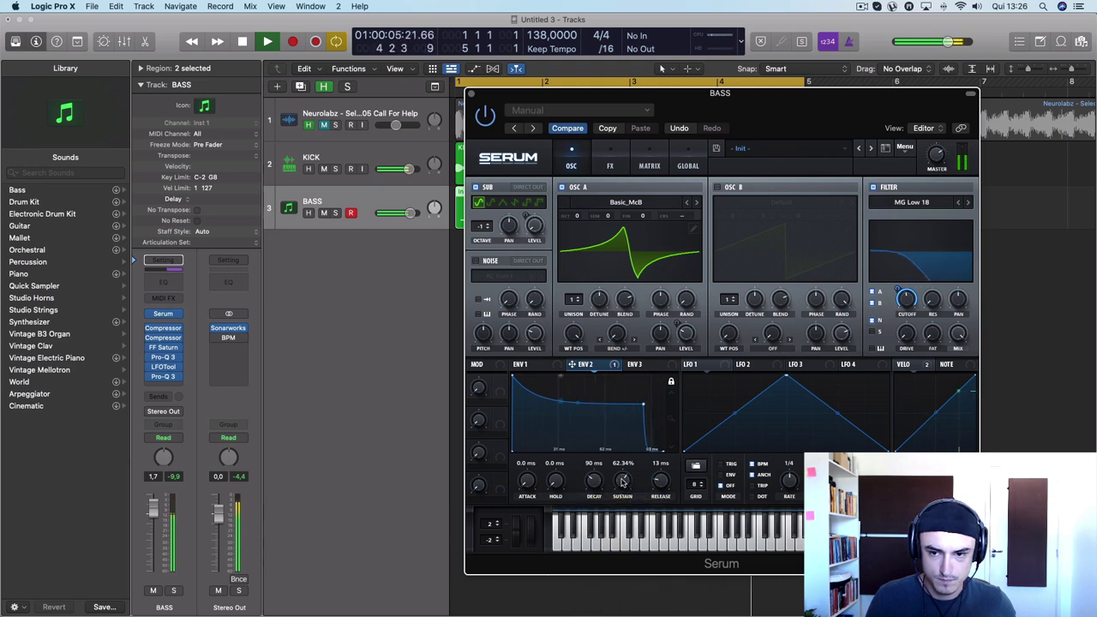
pyautogui.moveTo(624, 483); pyautogui.dragTo(622, 484)
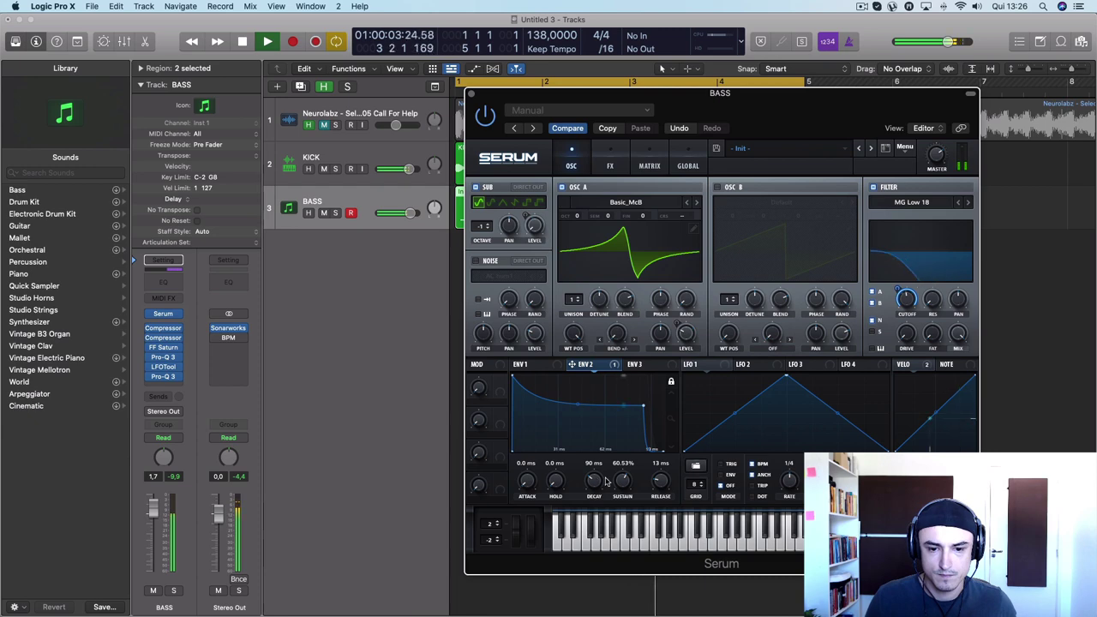
pyautogui.moveTo(623, 485)
pyautogui.mouseDown()
pyautogui.moveTo(623, 470)
pyautogui.moveTo(625, 479)
pyautogui.mouseUp()
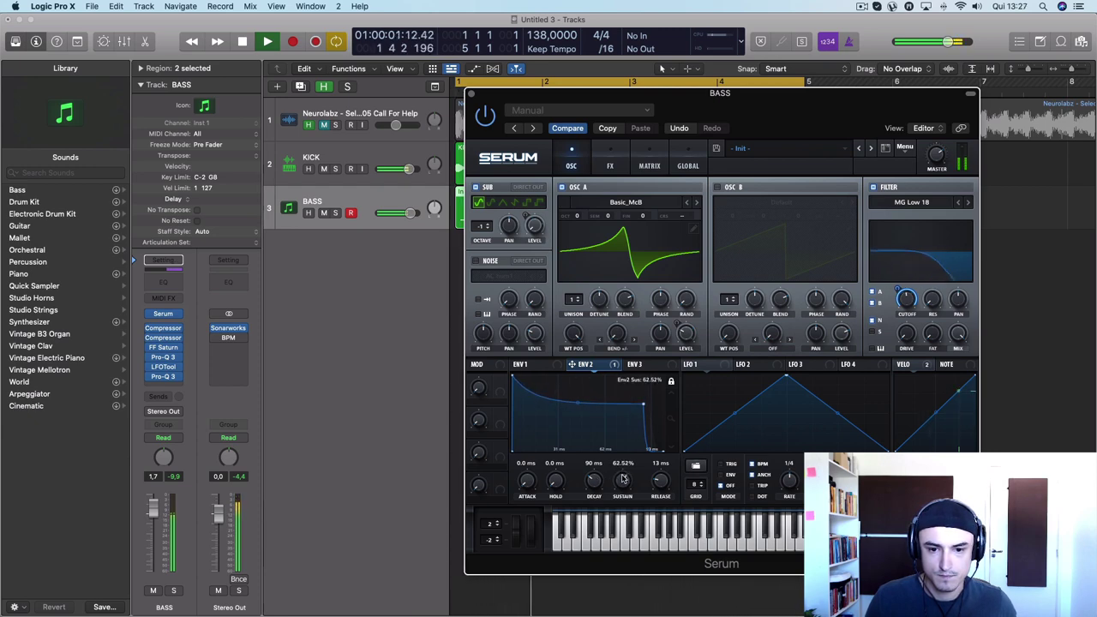
# Switch the system sound output device to Saffire
pyautogui.click(960, 7)
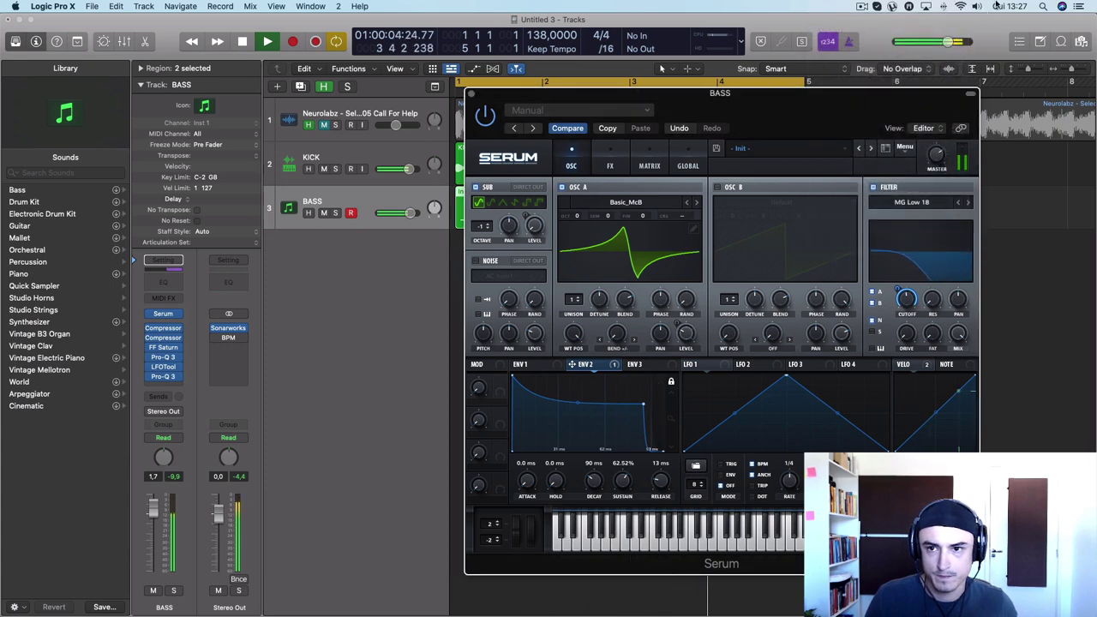
pyautogui.click(977, 6)
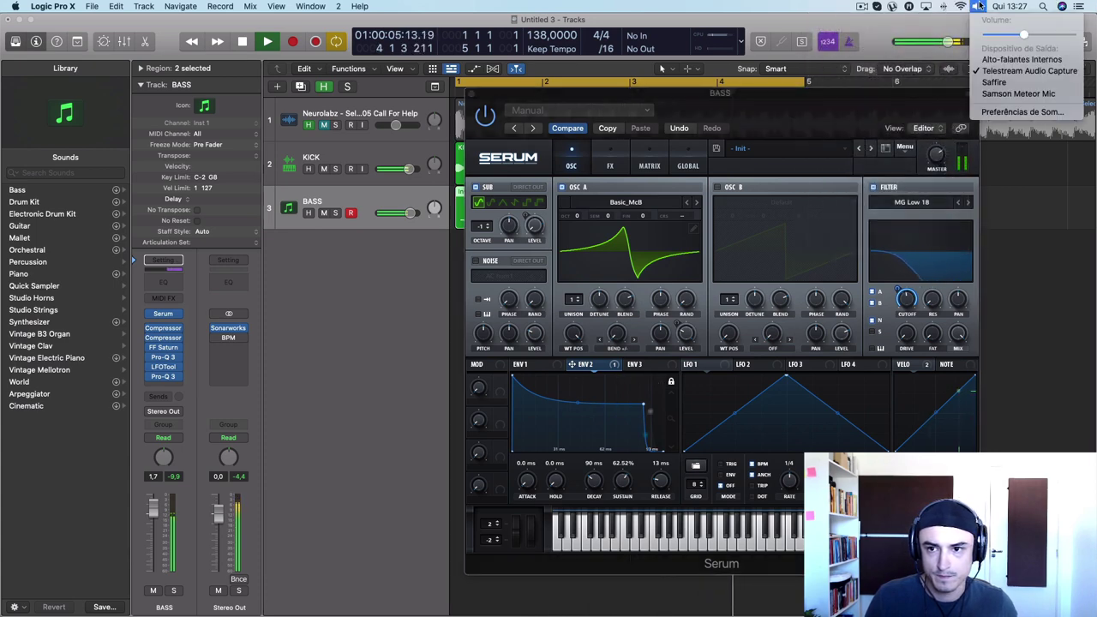
pyautogui.click(1008, 83)
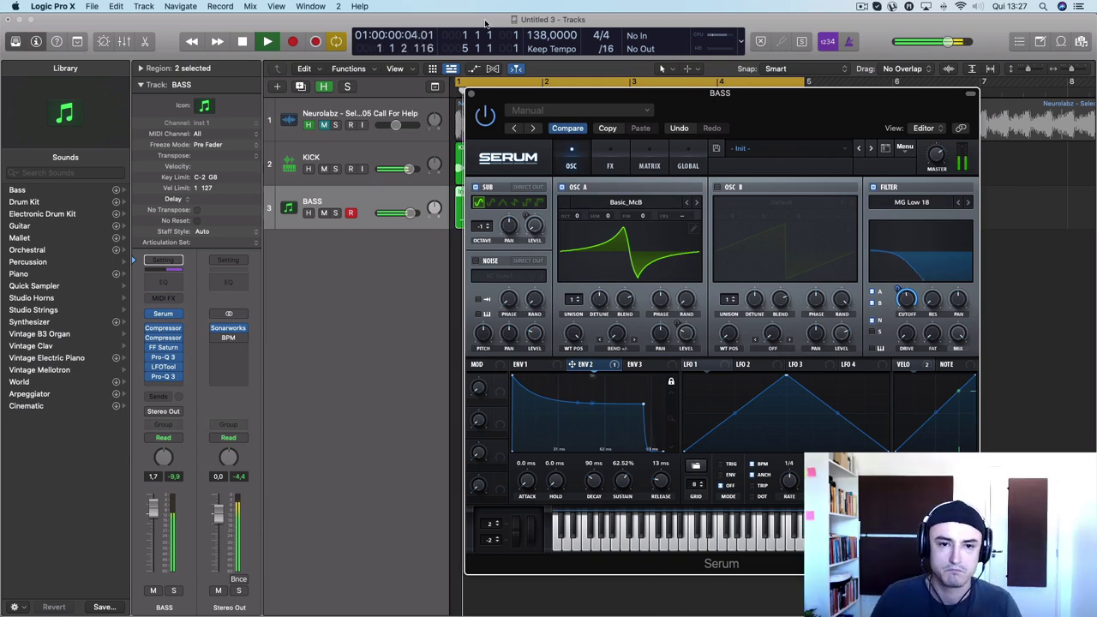
# Close the Serum window, lower the BASS volume fader to 0.7 dB, and stop playback
pyautogui.click(471, 94)
pyautogui.click(649, 318)
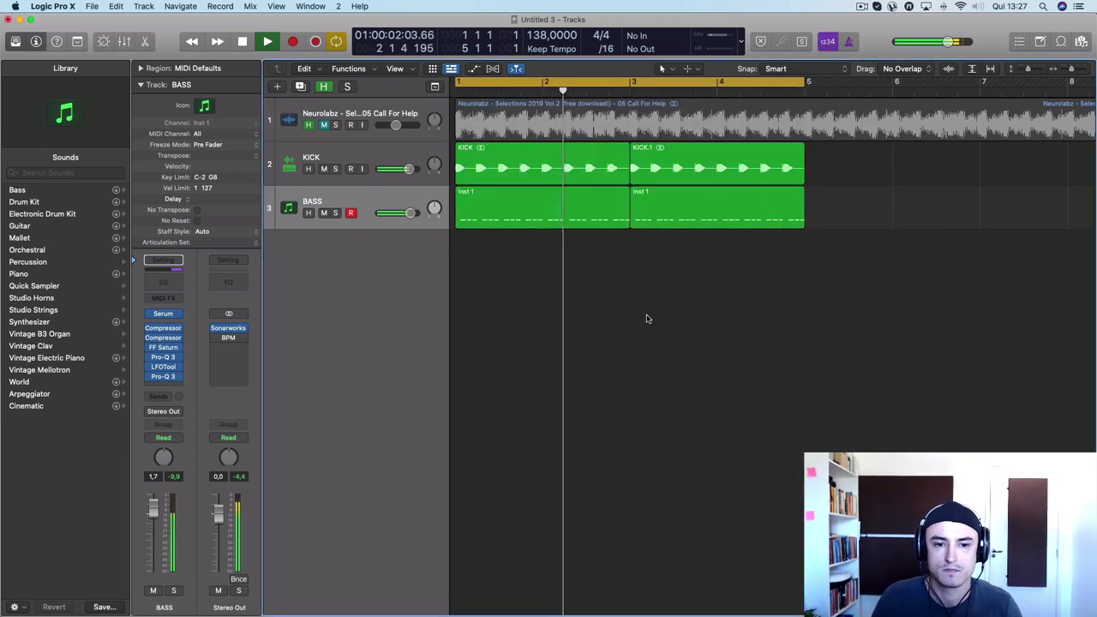
pyautogui.press('super+a')
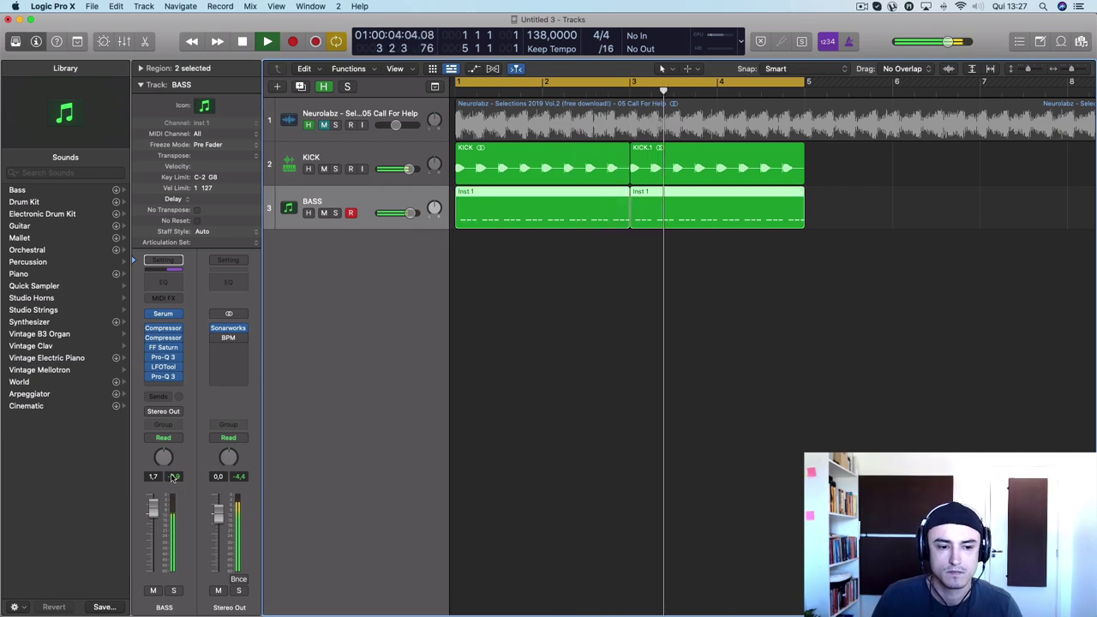
pyautogui.moveTo(165, 505); pyautogui.dragTo(165, 509)
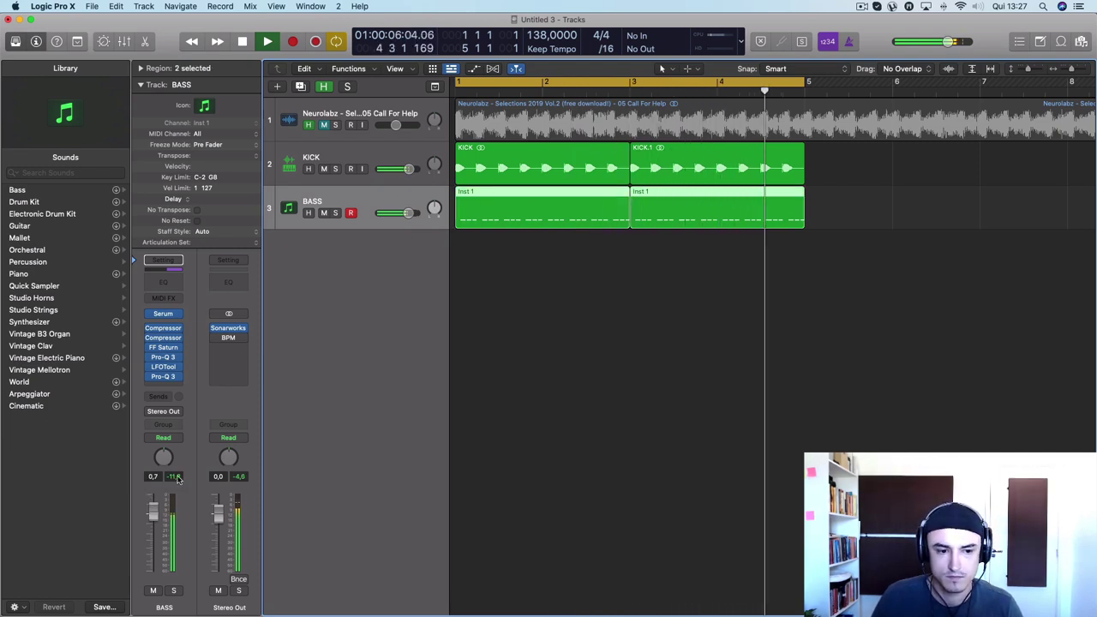
pyautogui.press('space')
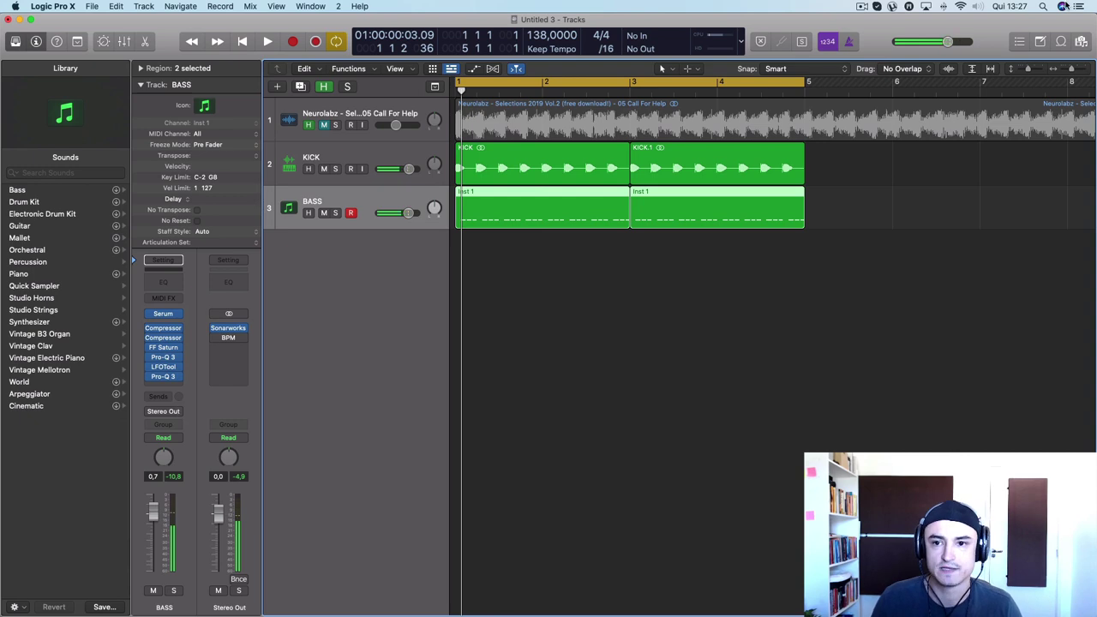
pyautogui.click(556, 270)
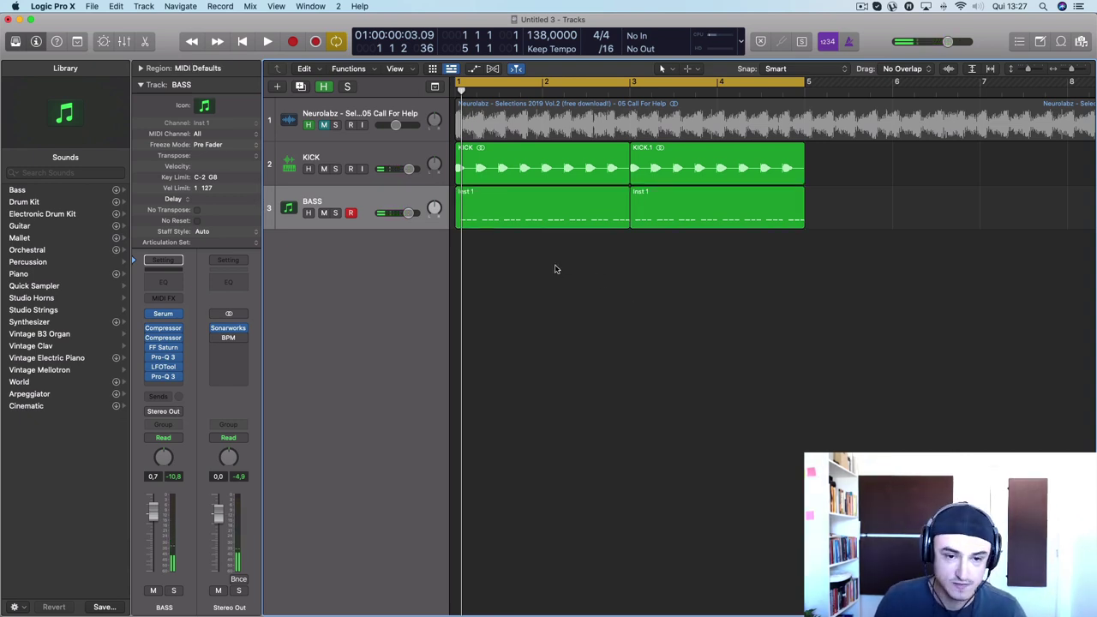
# Solo the Neurolabz reference track and listen to it beyond the looped bars, with more of the timeline in view
pyautogui.click(335, 125)
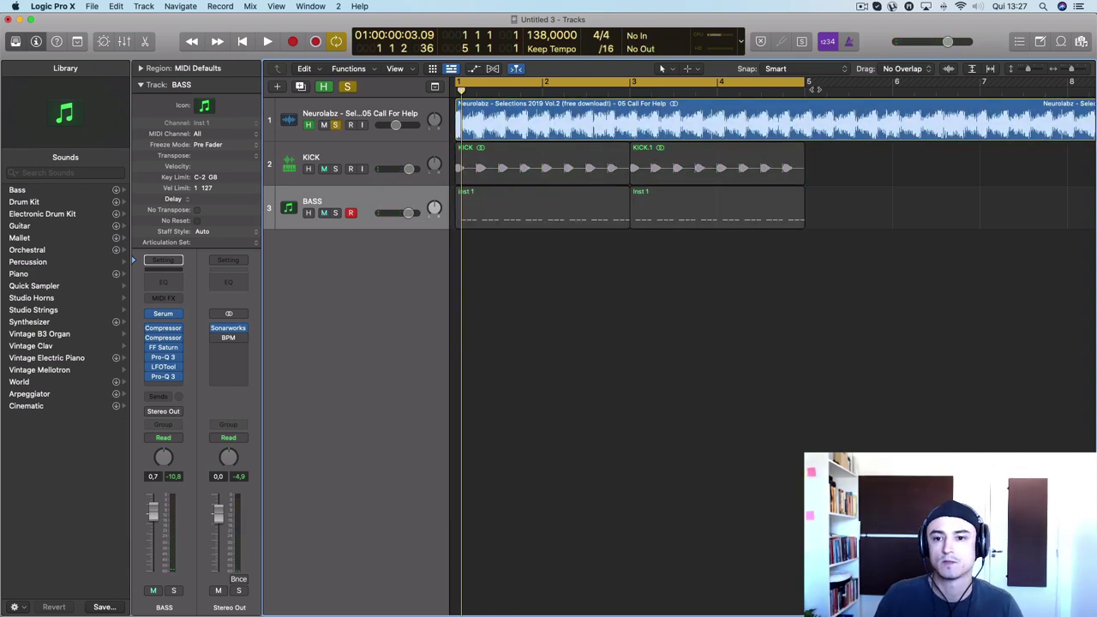
pyautogui.click(864, 87)
pyautogui.press('space')
pyautogui.press('super+Left')
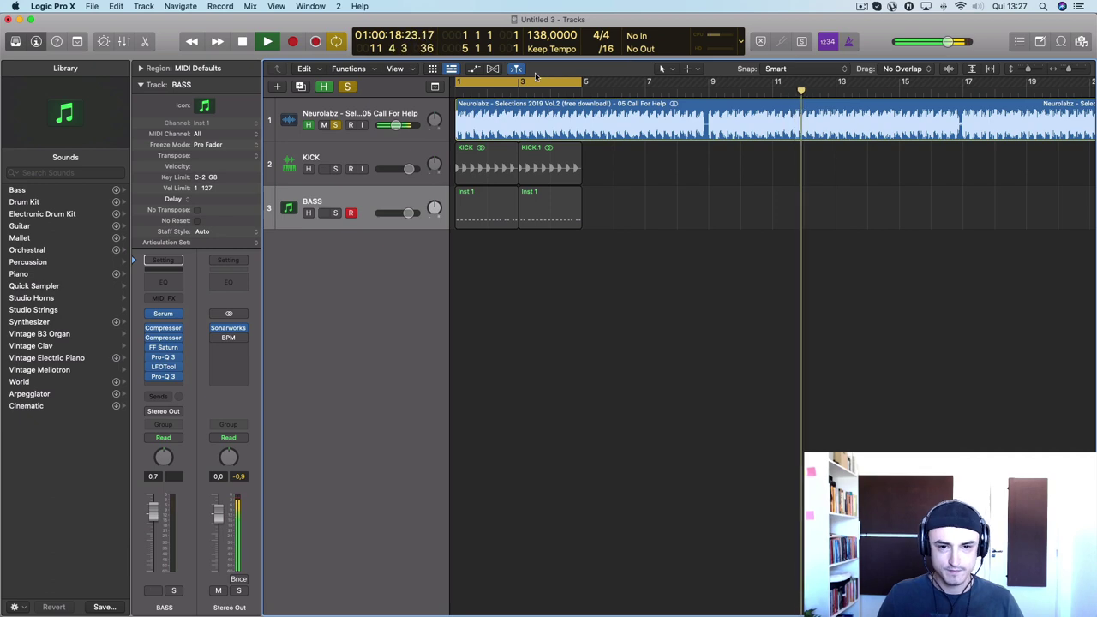
pyautogui.press('space')
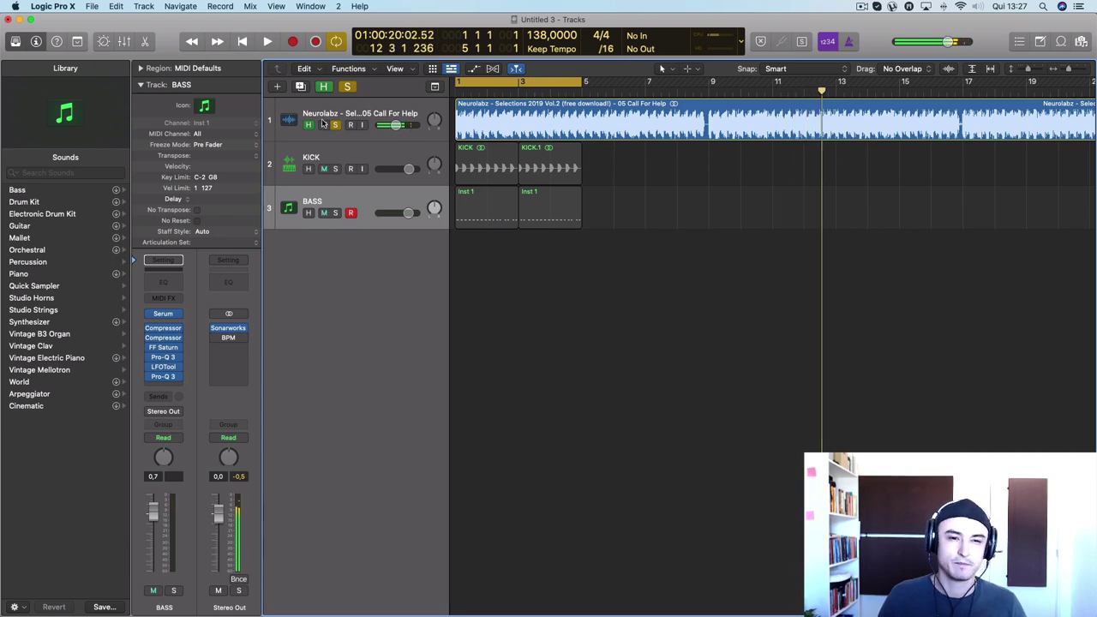
# Turn off the reference track's solo and lower the BASS track's volume to -0.4 dB while auditioning the kick and bass loop
pyautogui.click(336, 125)
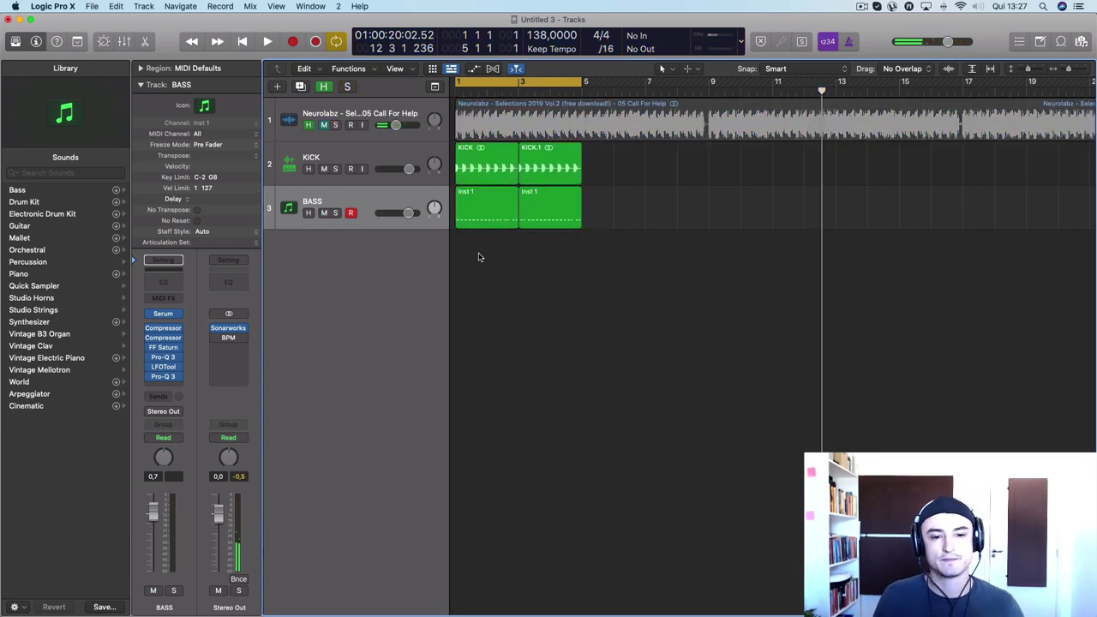
pyautogui.press('Return')
pyautogui.press('space')
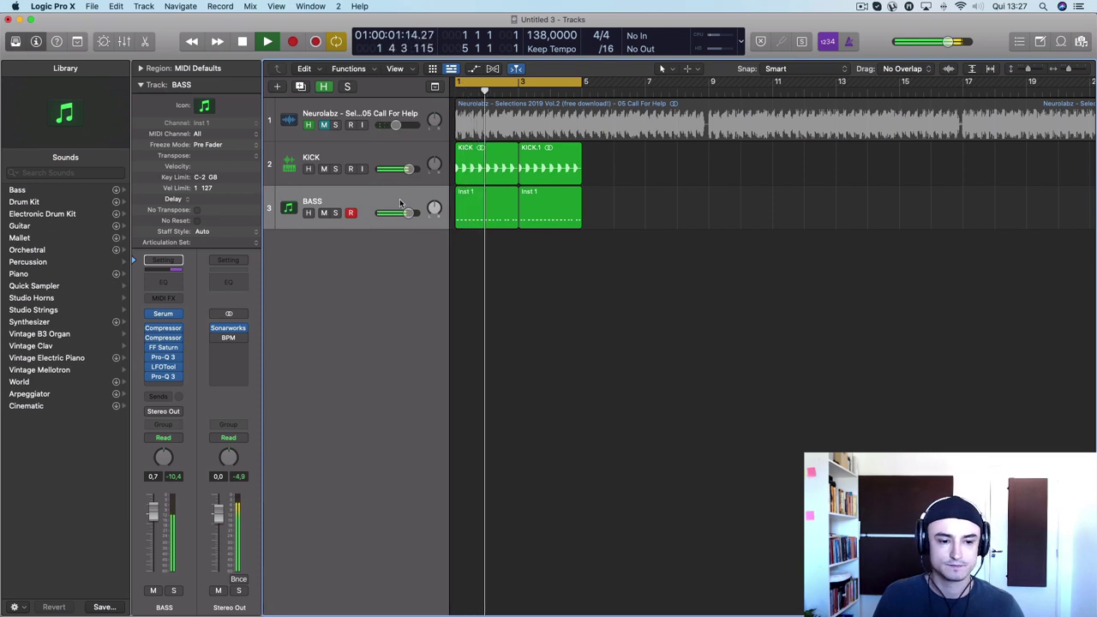
pyautogui.press('space')
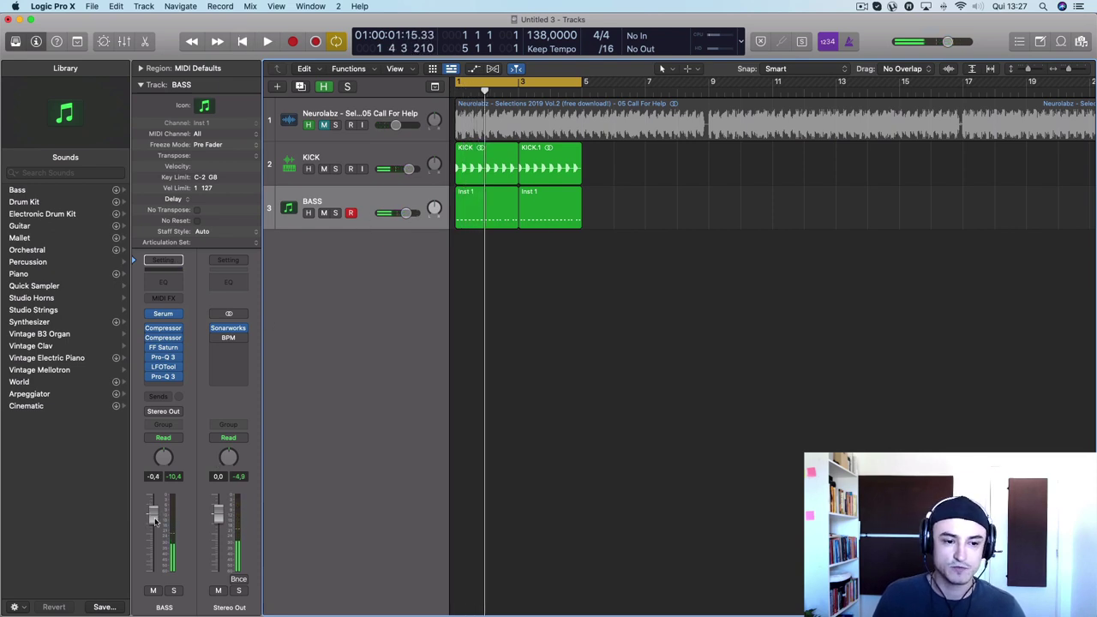
pyautogui.press('space')
# Add two bell cuts in the BASS track's last Pro-Q 3: about -2.7 dB at 103 Hz and -1.8 dB at 56 Hz
pyautogui.click(163, 376)
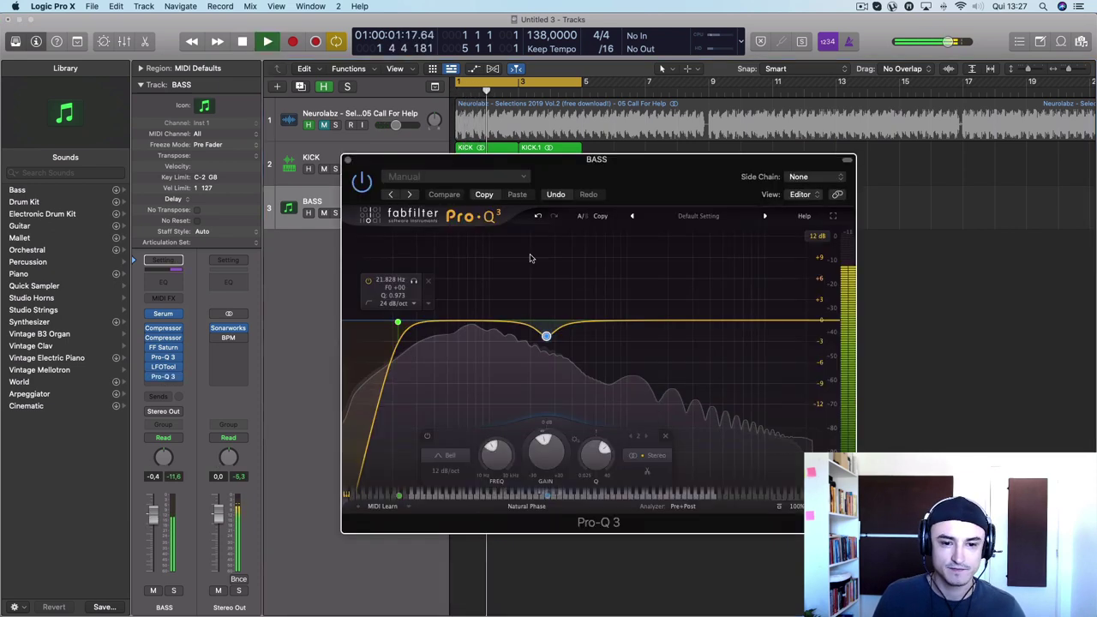
pyautogui.moveTo(475, 323); pyautogui.dragTo(491, 340)
pyautogui.scroll(3, 502, 355)
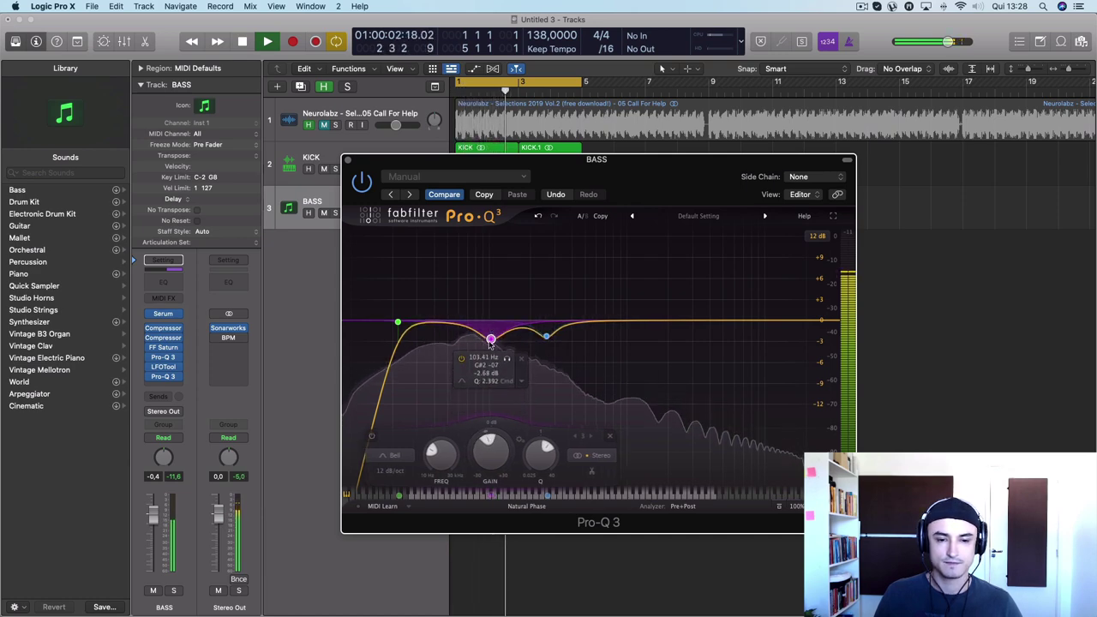
pyautogui.click(453, 334)
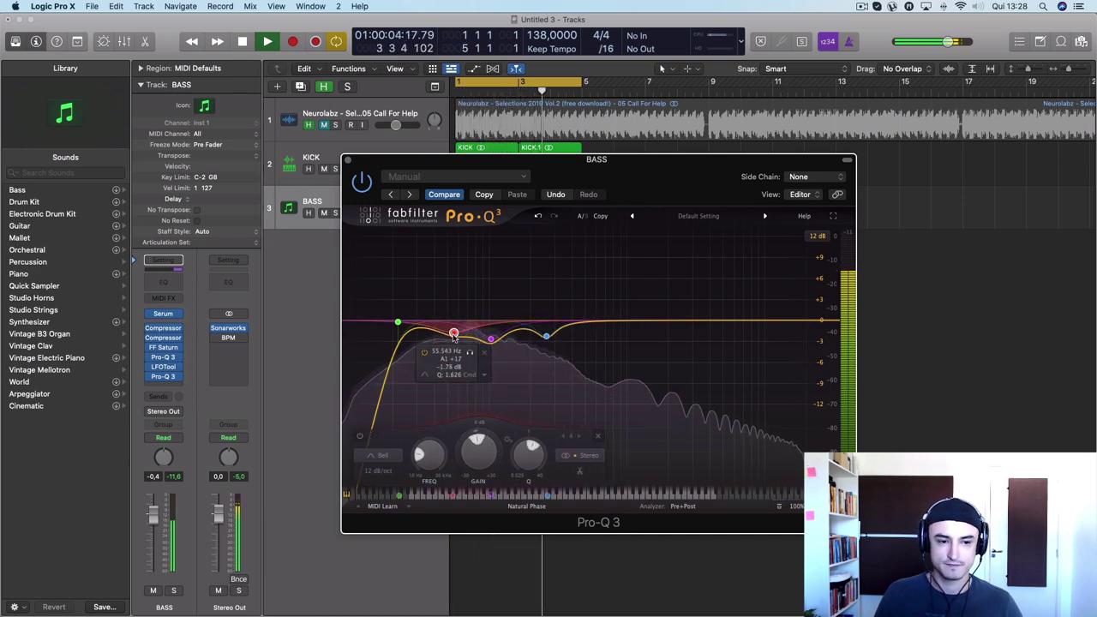
pyautogui.click(347, 161)
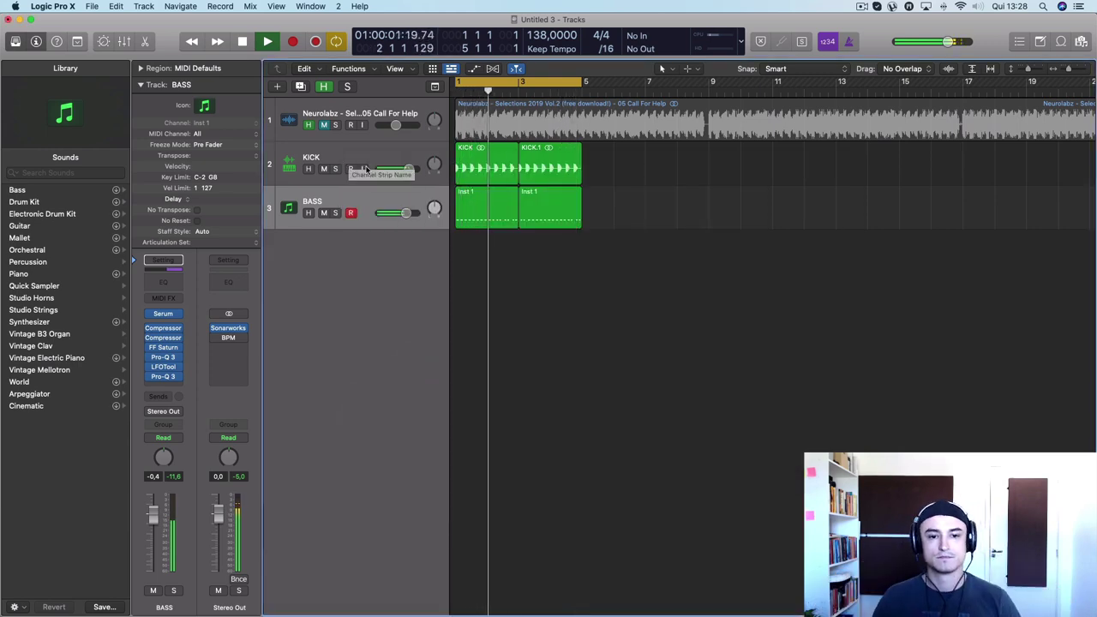
pyautogui.press('space')
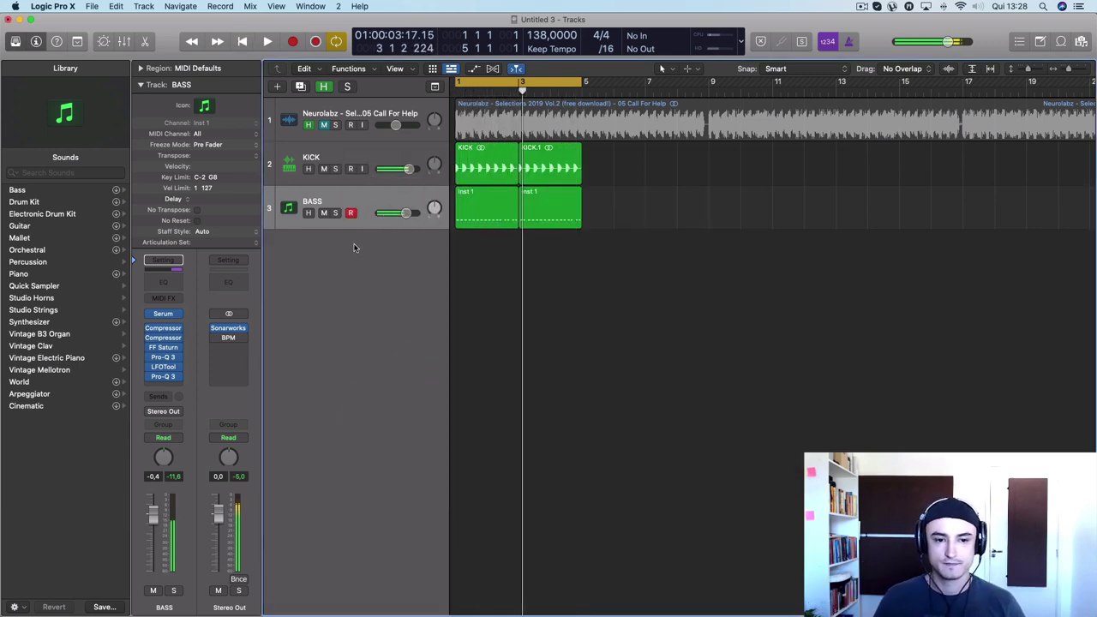
# Create one software instrument track with Loopcloud as the instrument, below the BASS track
pyautogui.rightClick(355, 248)
pyautogui.click(324, 252)
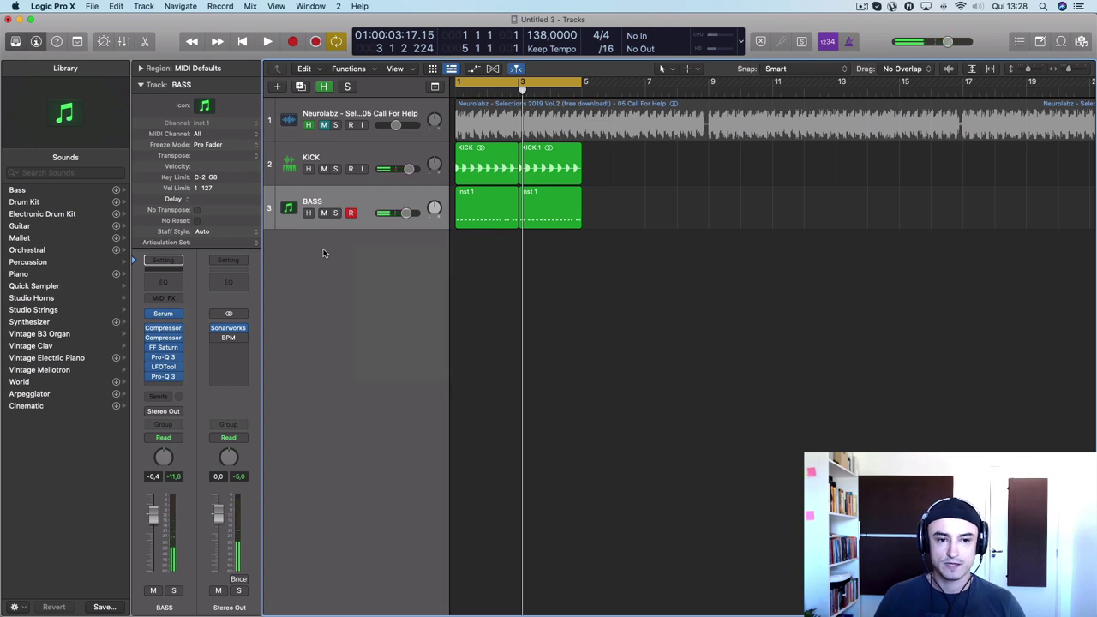
pyautogui.click(278, 88)
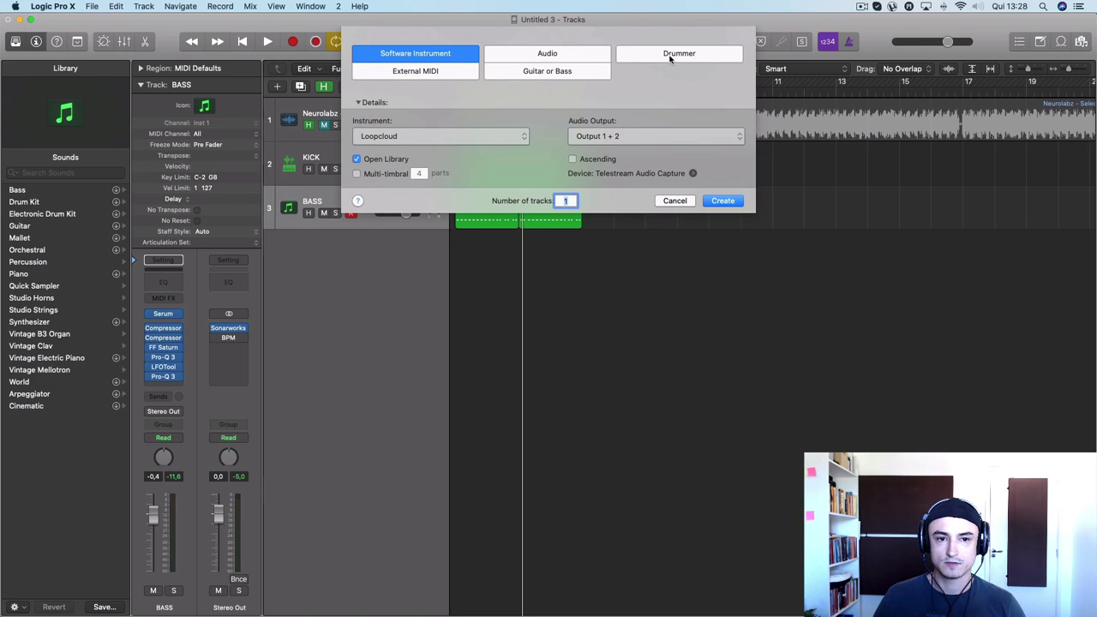
pyautogui.click(447, 135)
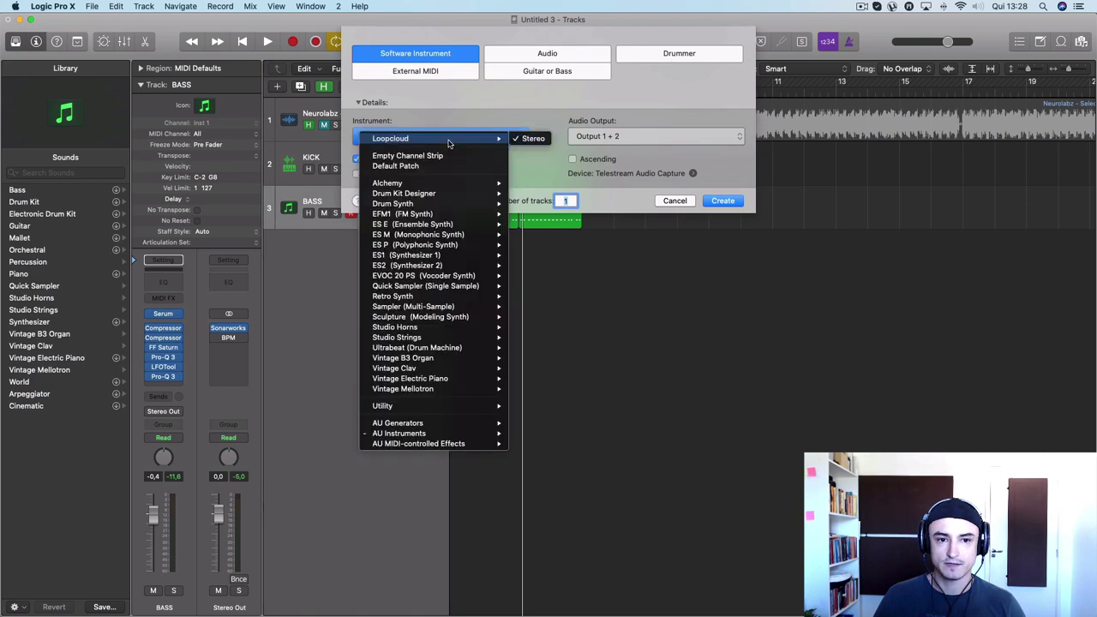
pyautogui.moveTo(455, 435)
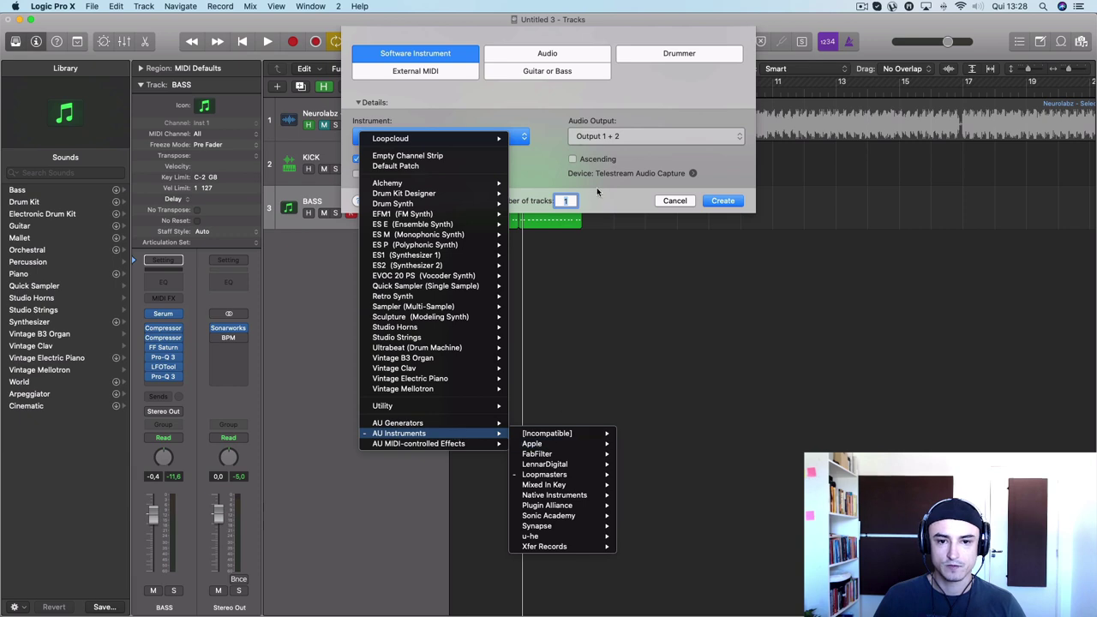
pyautogui.click(741, 204)
pyautogui.click(724, 202)
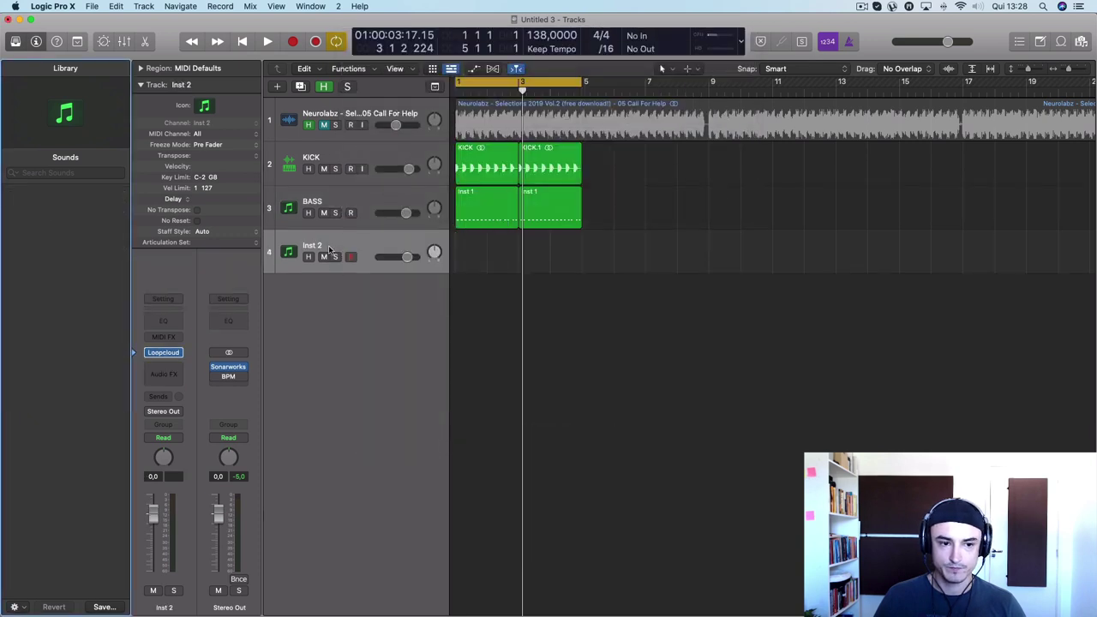
# Create one software instrument track using Native Instruments' Battery 4 below the Loopcloud track
pyautogui.click(276, 86)
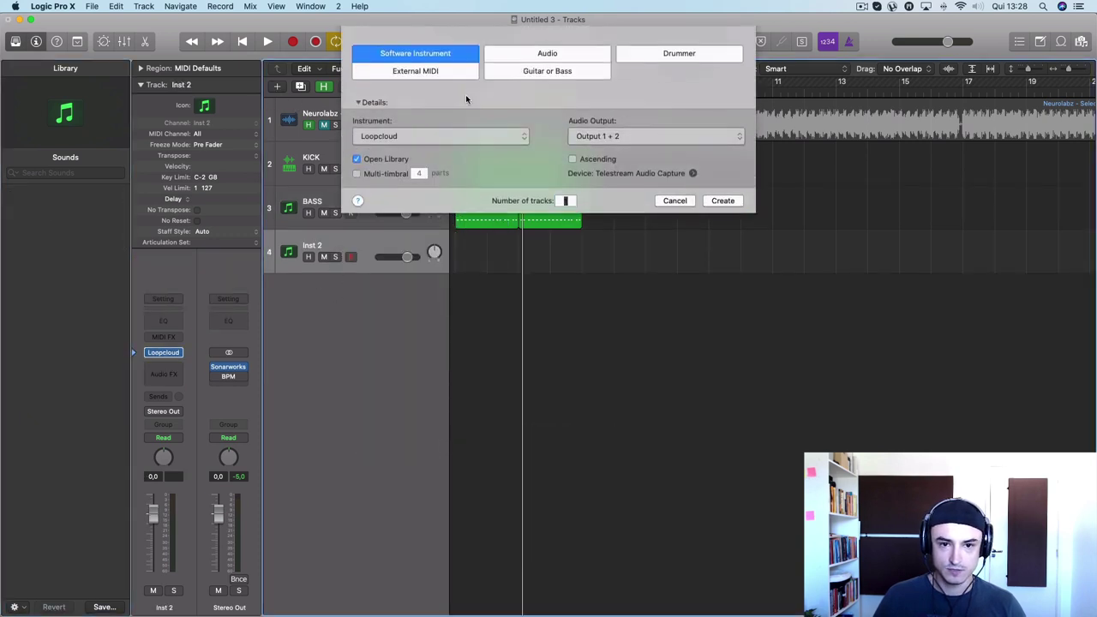
pyautogui.click(507, 128)
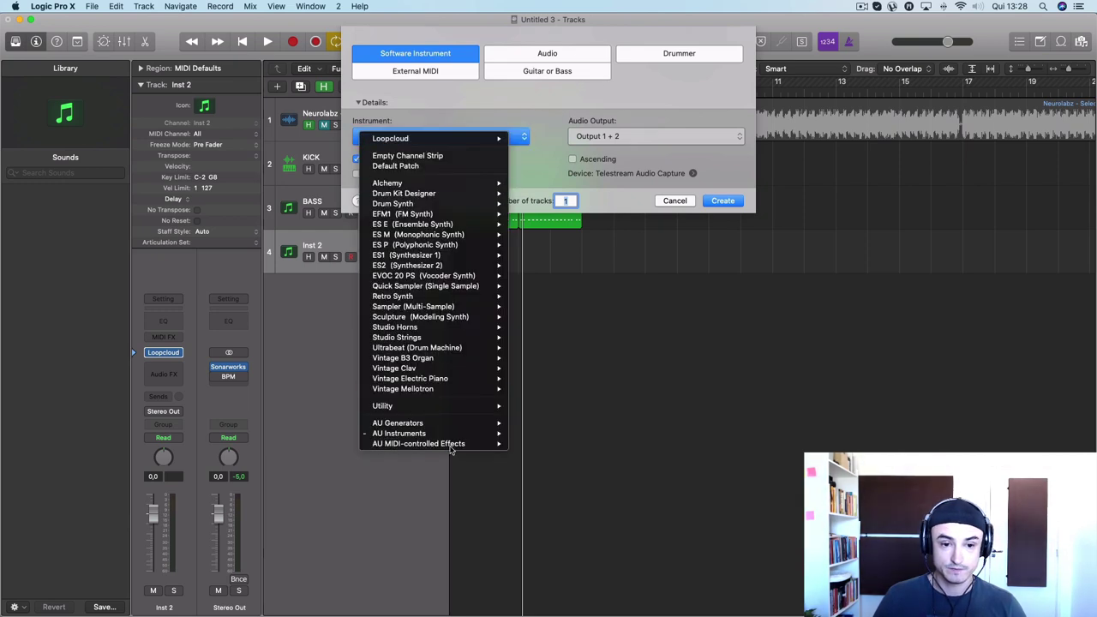
pyautogui.moveTo(453, 434)
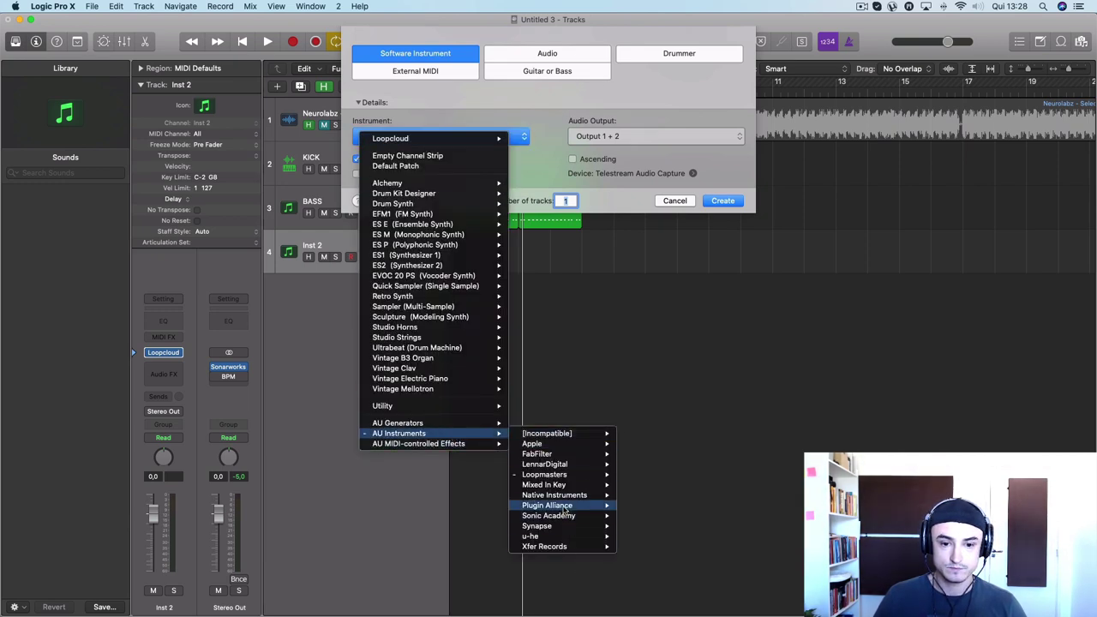
pyautogui.moveTo(564, 506)
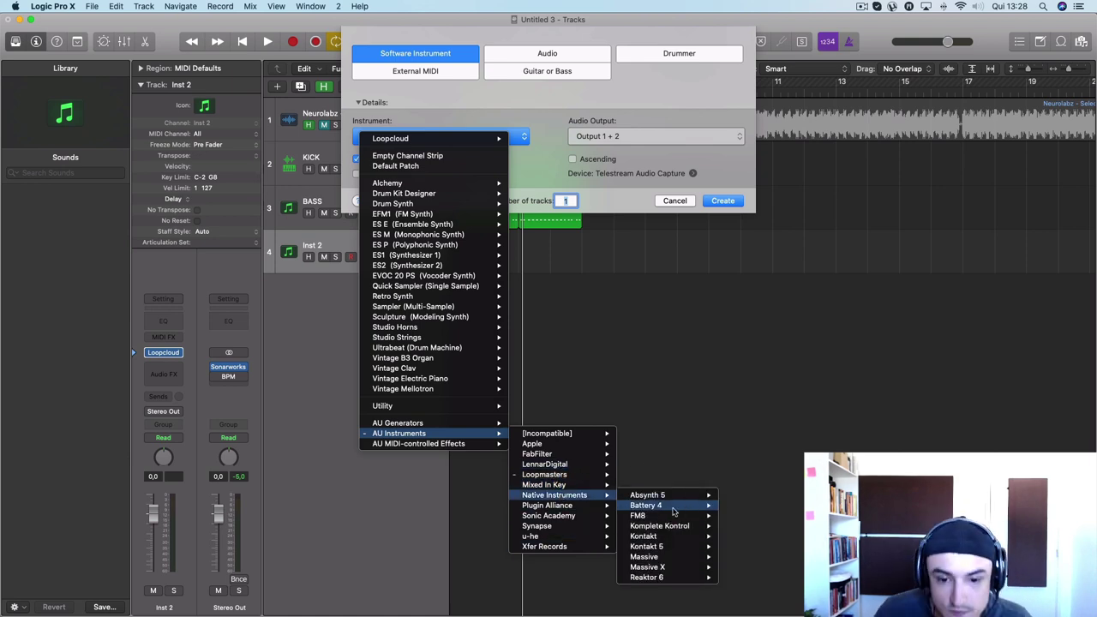
pyautogui.moveTo(649, 505)
pyautogui.click(790, 517)
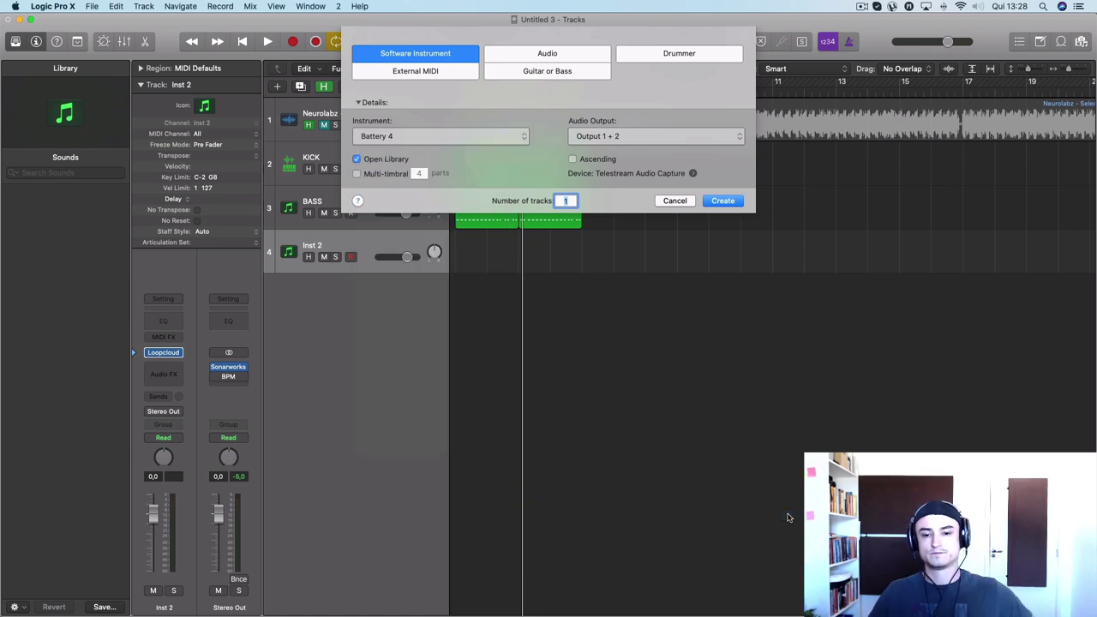
pyautogui.click(724, 202)
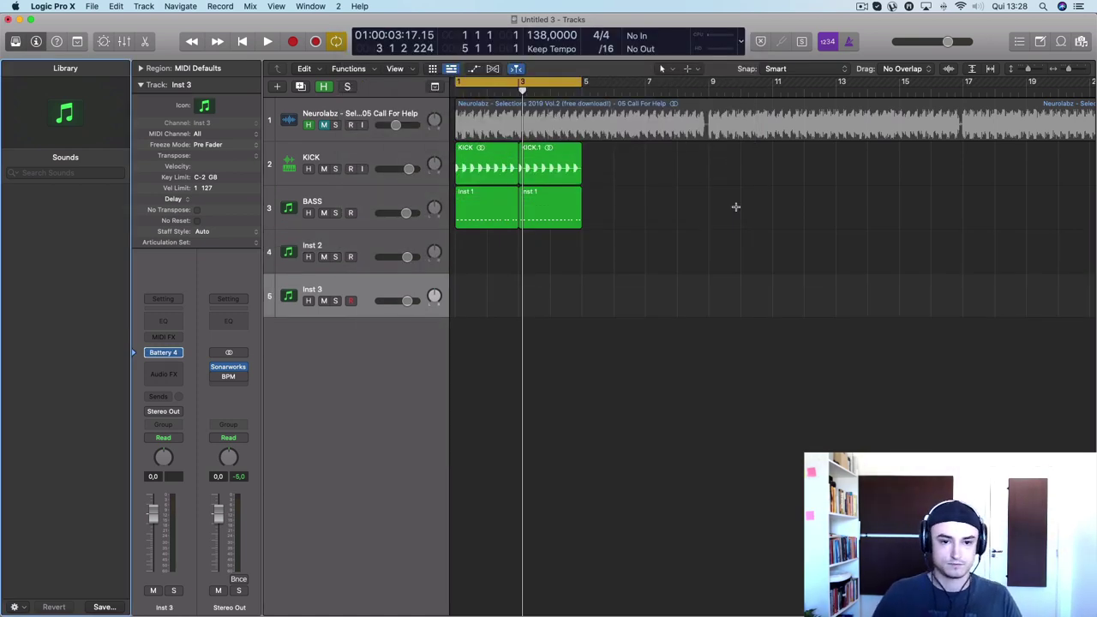
# Create a MIDI region at bar 1 on the Battery 4 track and extend it to bar 5
pyautogui.rightClick(493, 293)
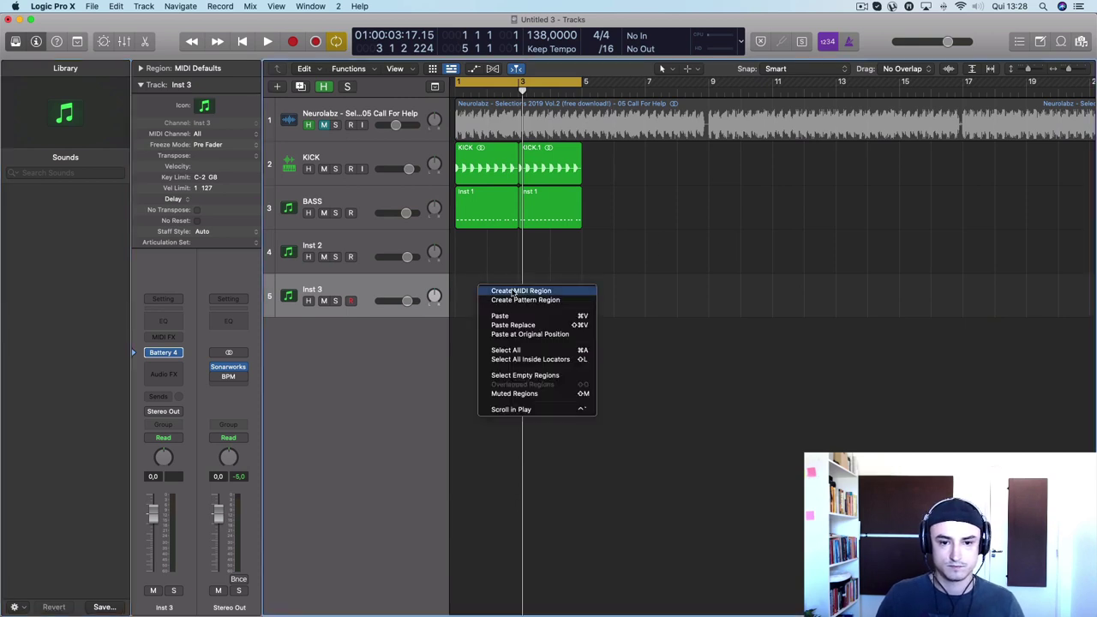
pyautogui.click(512, 292)
pyautogui.moveTo(485, 312); pyautogui.dragTo(581, 312)
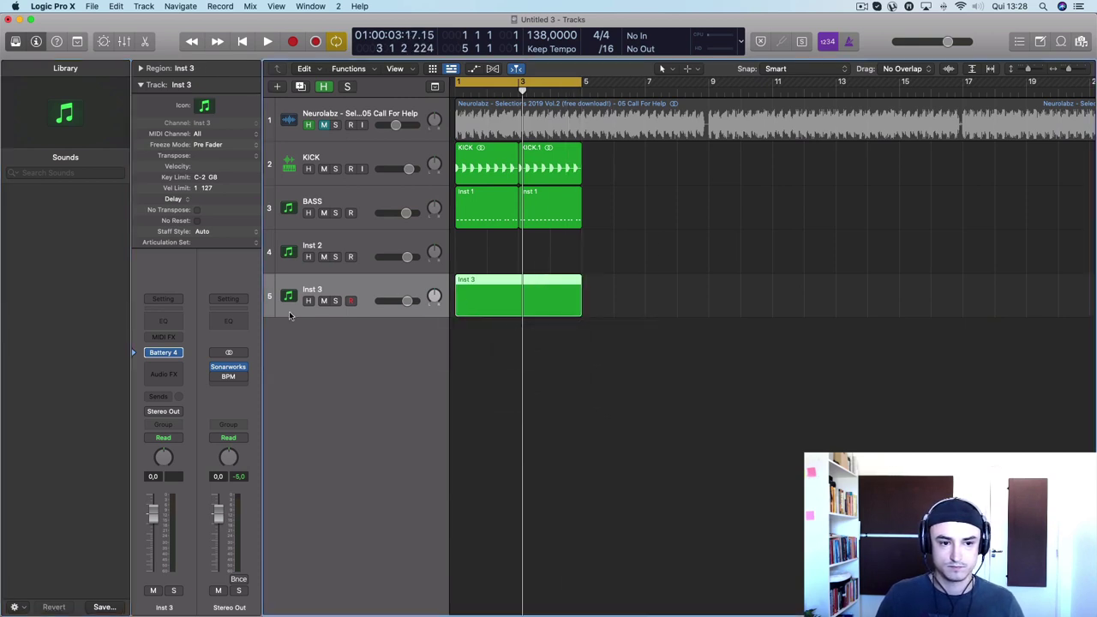
# Open Battery 4 on the Inst 3 track and search its user sample library for "closed" while the loop plays
pyautogui.click(163, 353)
pyautogui.press('space')
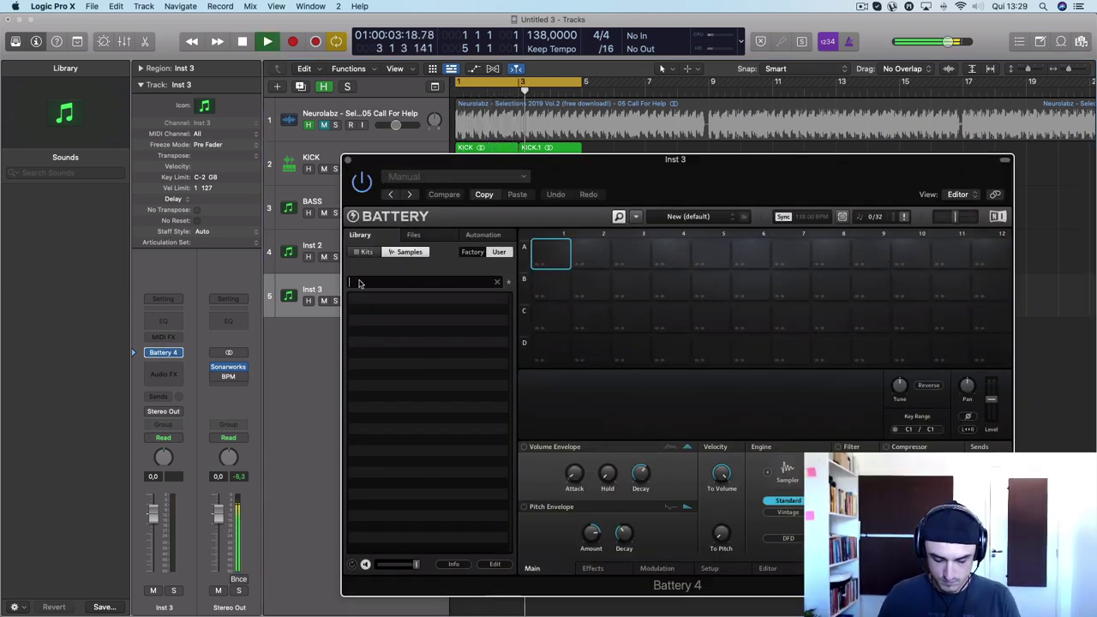
pyautogui.write('dlosed')
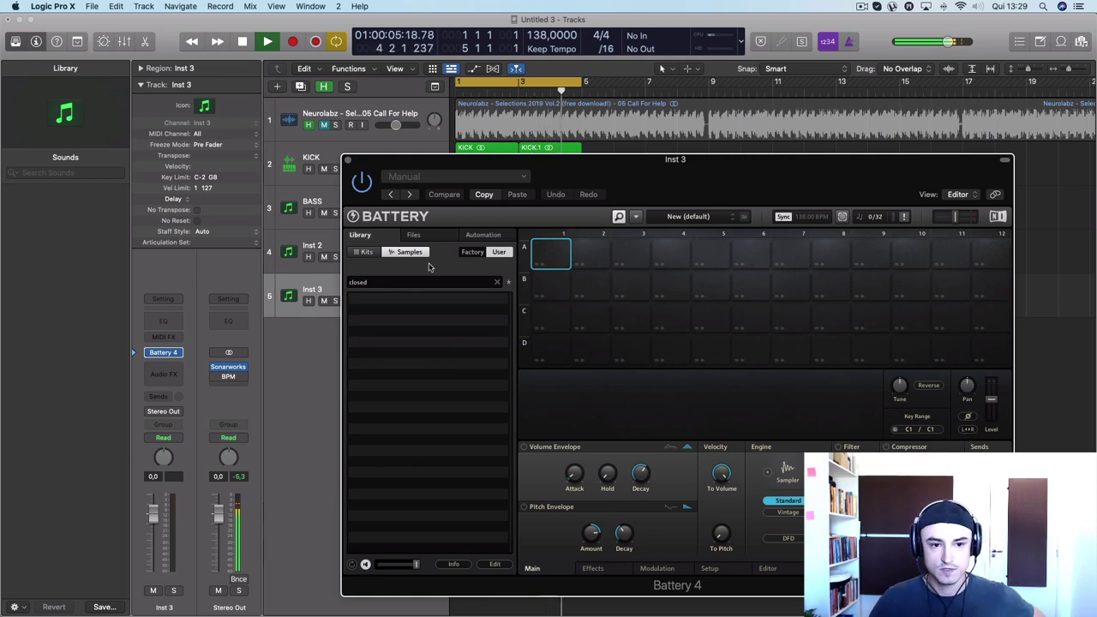
pyautogui.moveTo(524, 170); pyautogui.dragTo(709, 180)
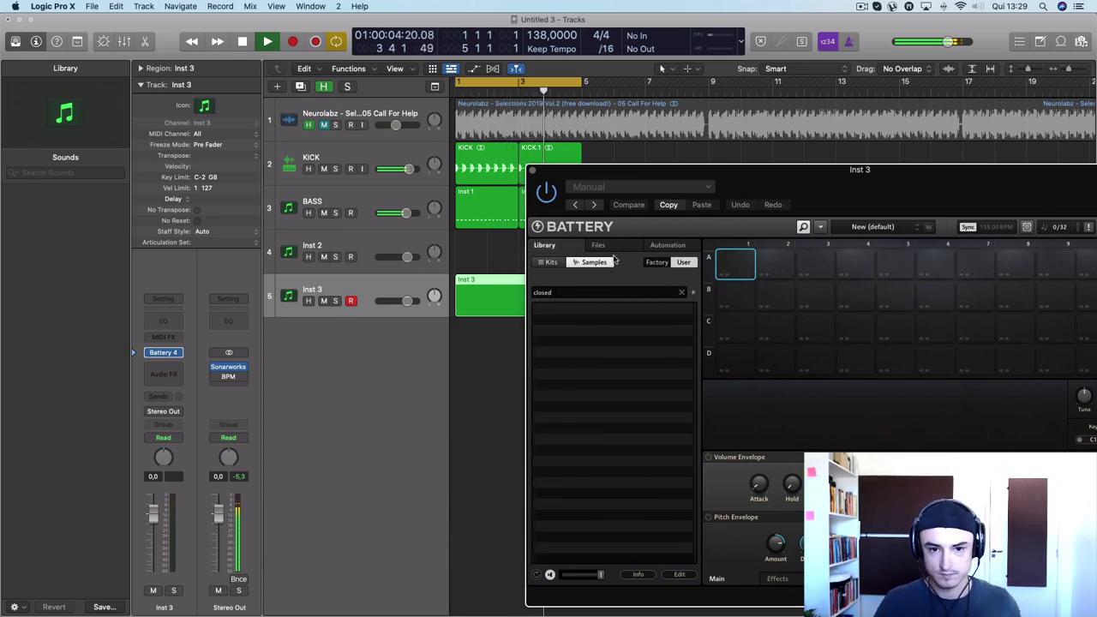
pyautogui.click(550, 262)
pyautogui.click(577, 262)
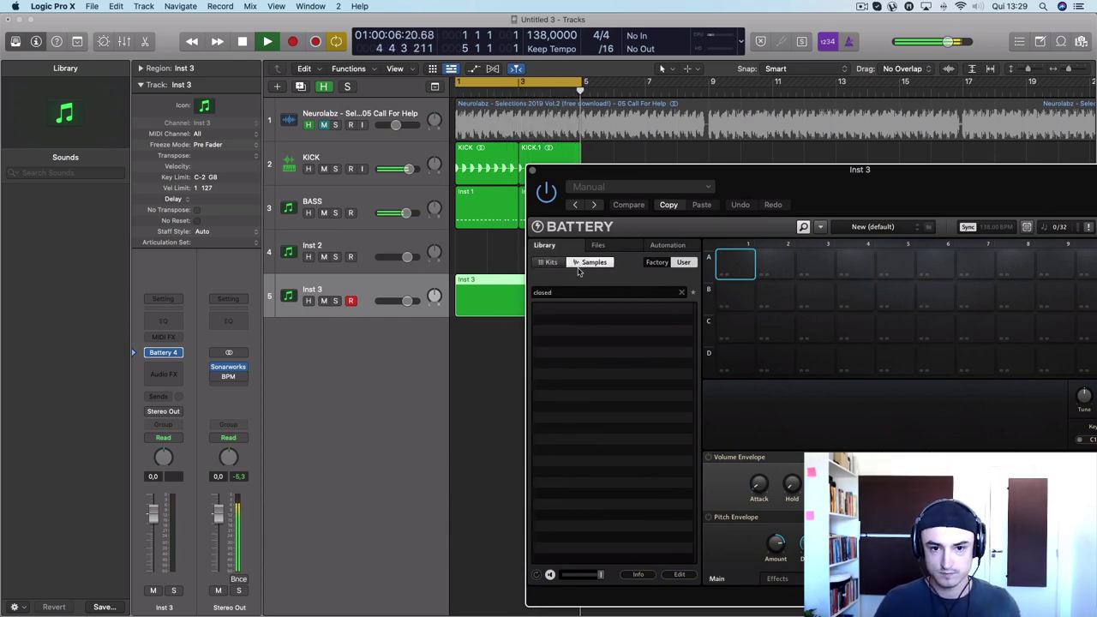
# Check Battery's file browser, return to its user sample library and clear the search term
pyautogui.click(603, 247)
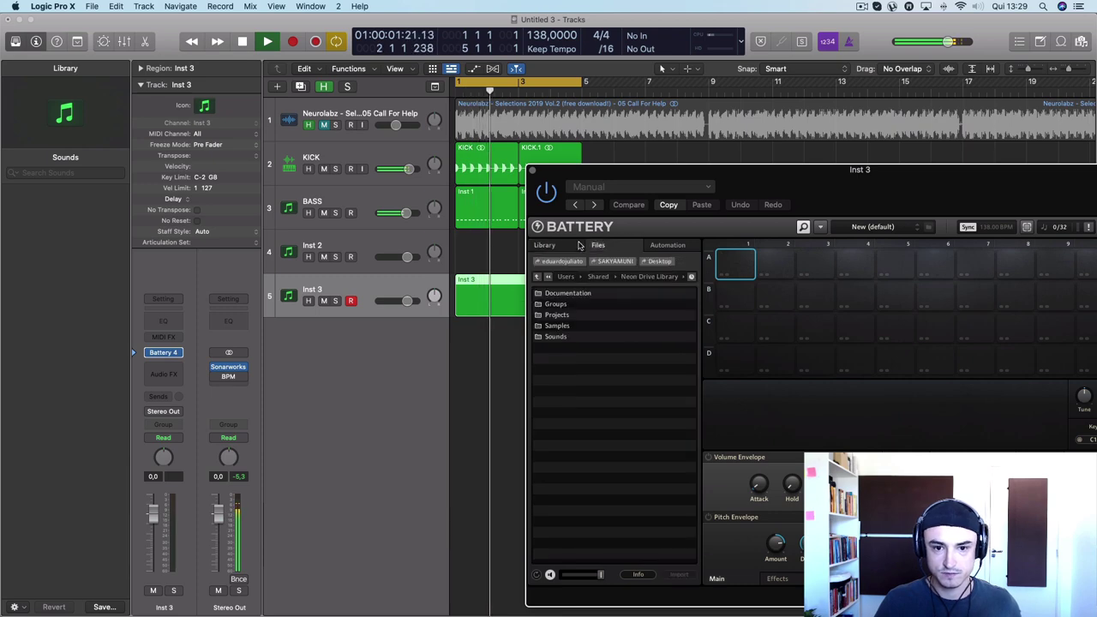
pyautogui.click(545, 245)
pyautogui.moveTo(583, 175); pyautogui.dragTo(278, 108)
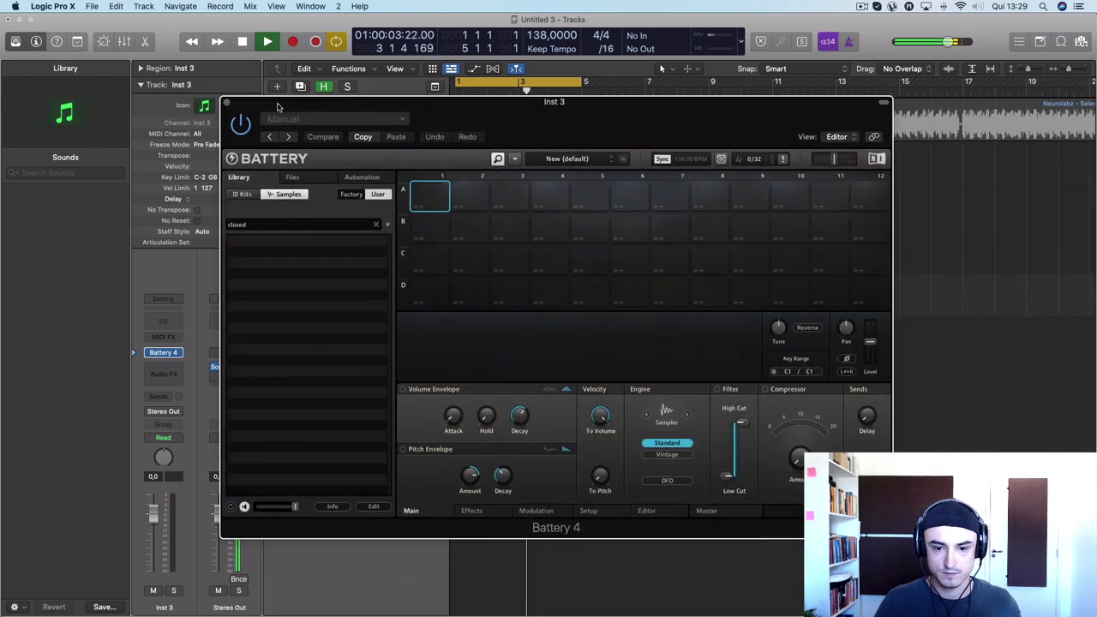
pyautogui.click(376, 223)
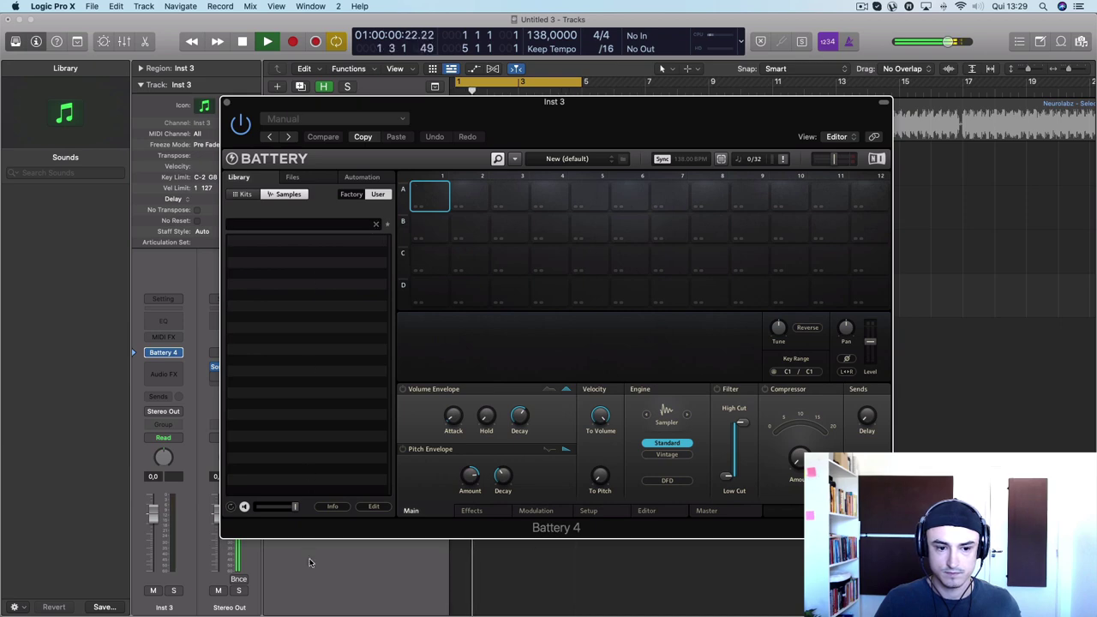
# Look through Battery's file browser, automation settings and user library of kits and samples for drum sounds to load
pyautogui.click(292, 179)
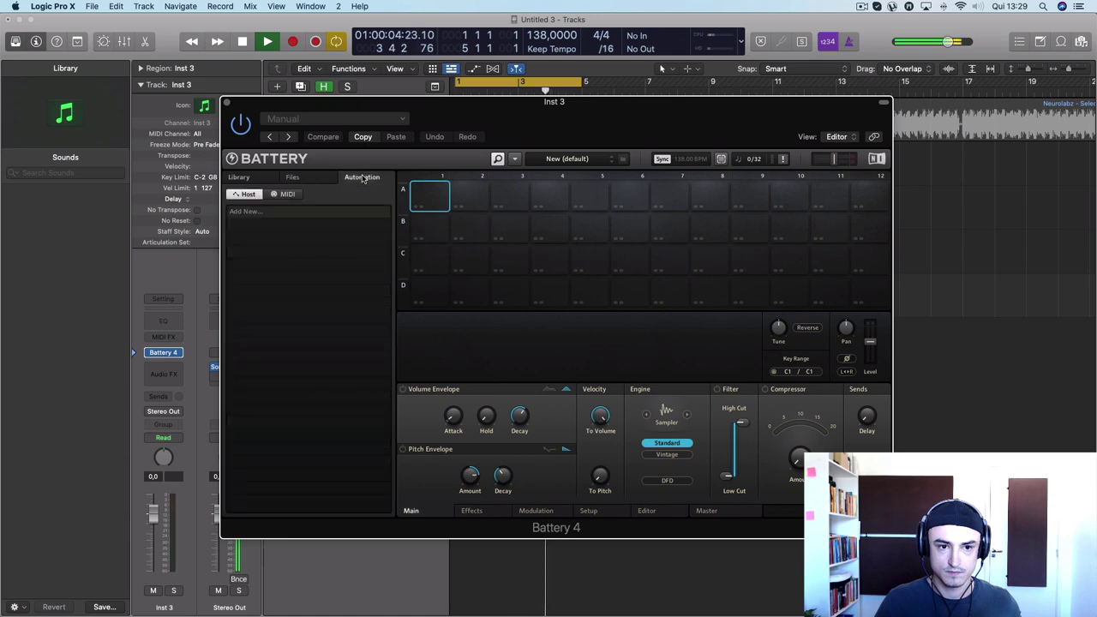
pyautogui.click(238, 177)
pyautogui.click(270, 194)
pyautogui.click(242, 195)
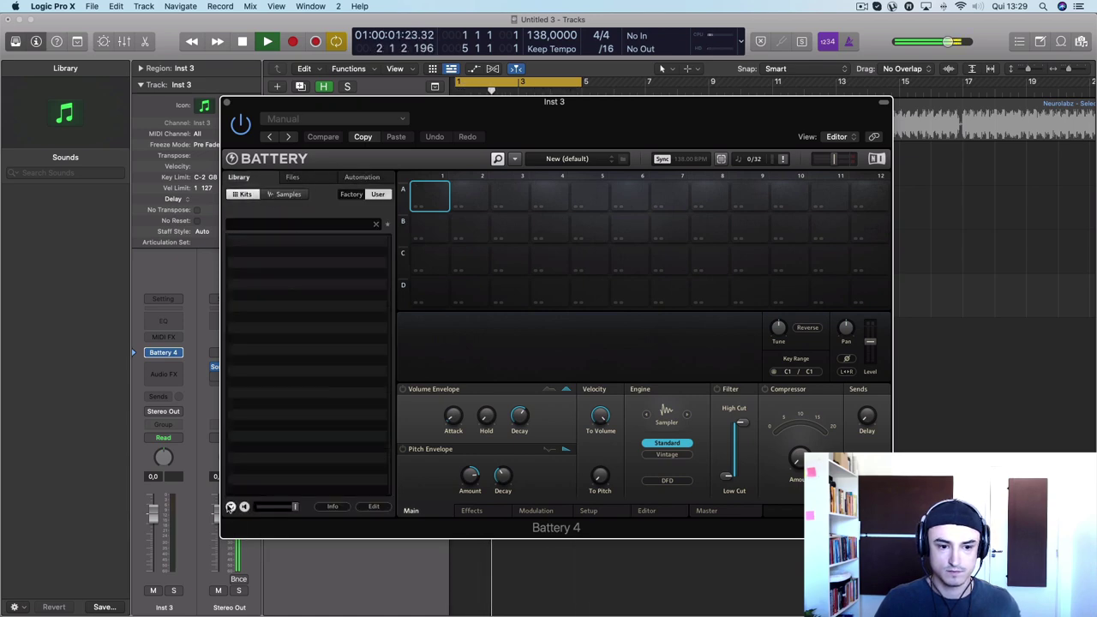
pyautogui.moveTo(388, 126); pyautogui.dragTo(565, 133)
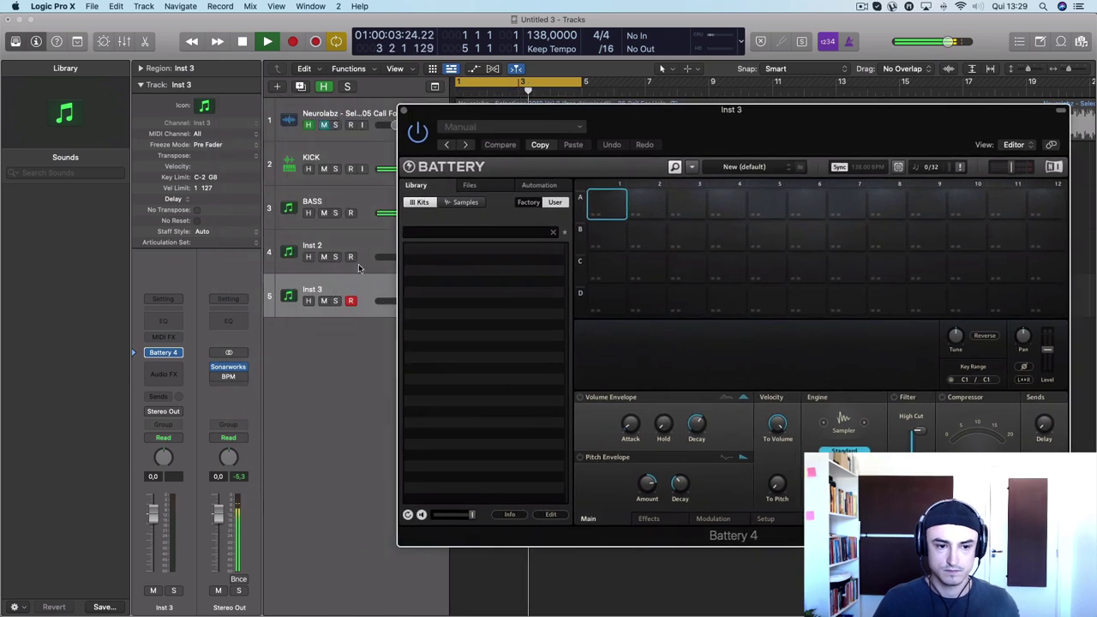
pyautogui.press('space')
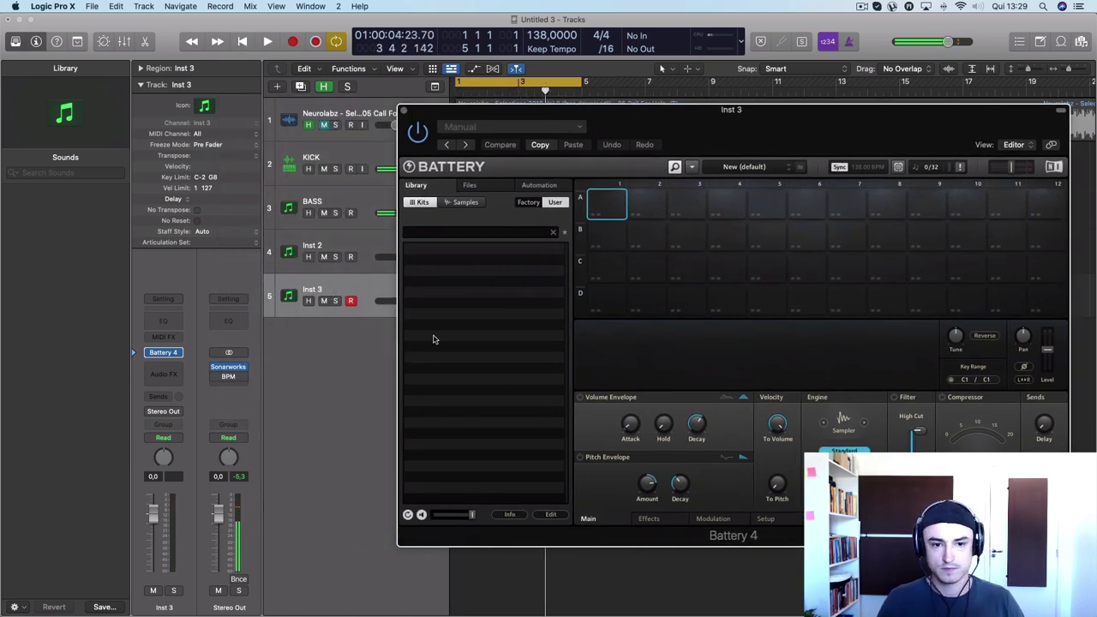
pyautogui.click(470, 185)
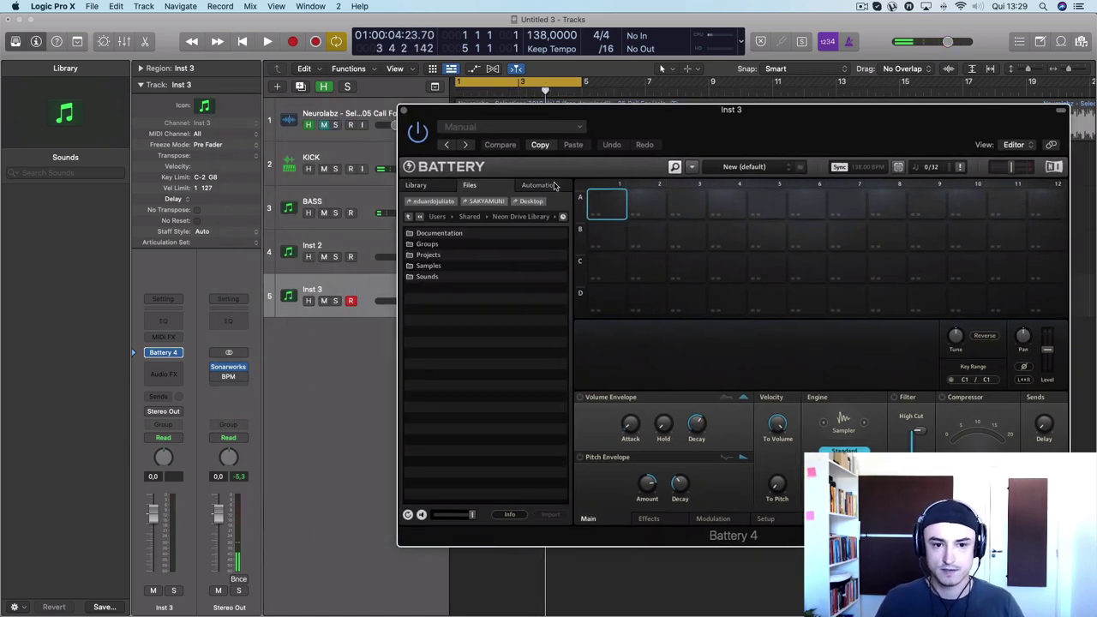
pyautogui.click(547, 185)
pyautogui.click(456, 204)
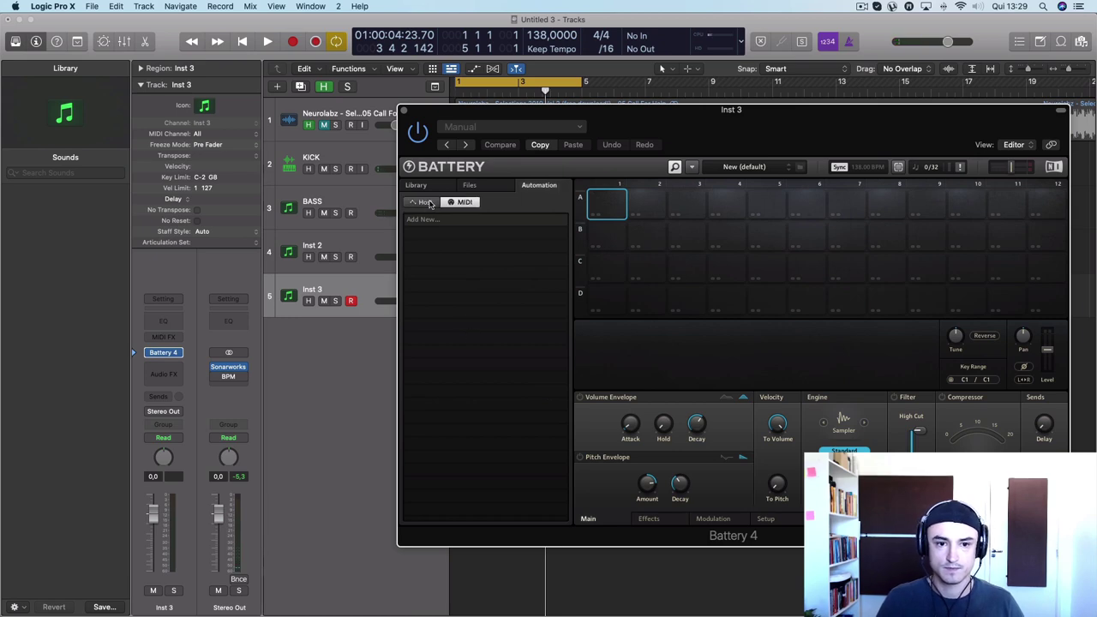
pyautogui.click(433, 184)
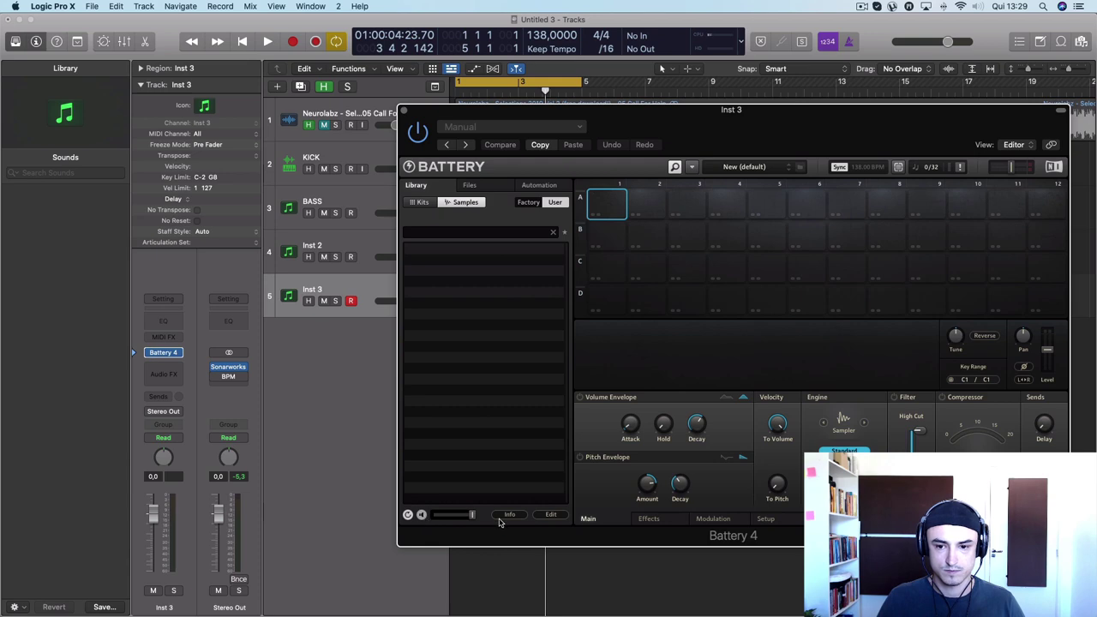
# Search Battery's user sample library for "hihat" and look at its Effects page
pyautogui.click(643, 519)
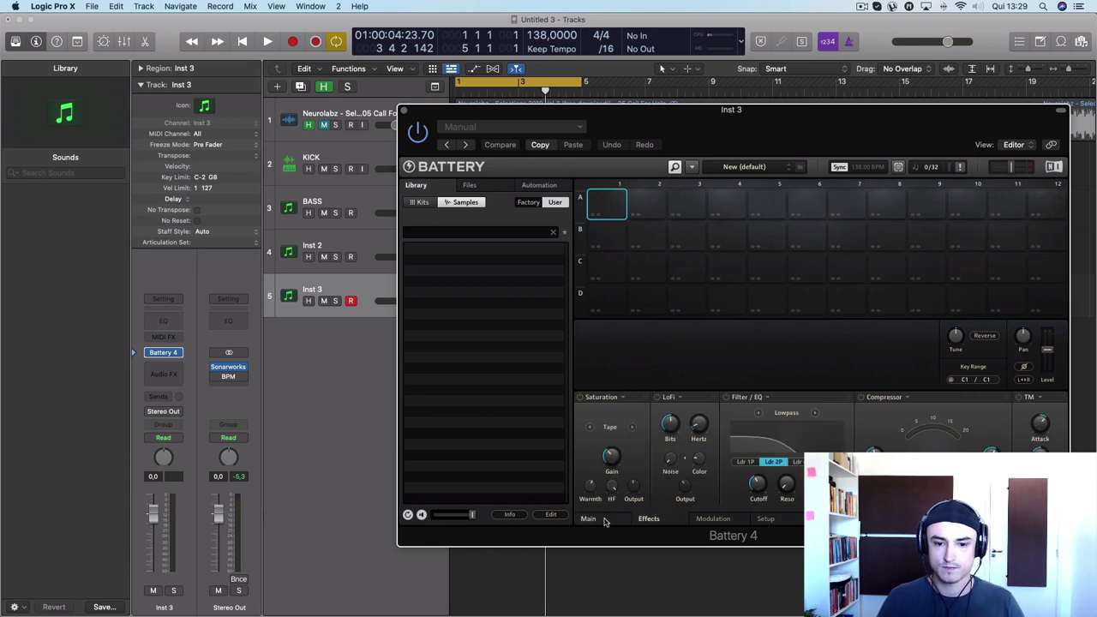
pyautogui.click(591, 519)
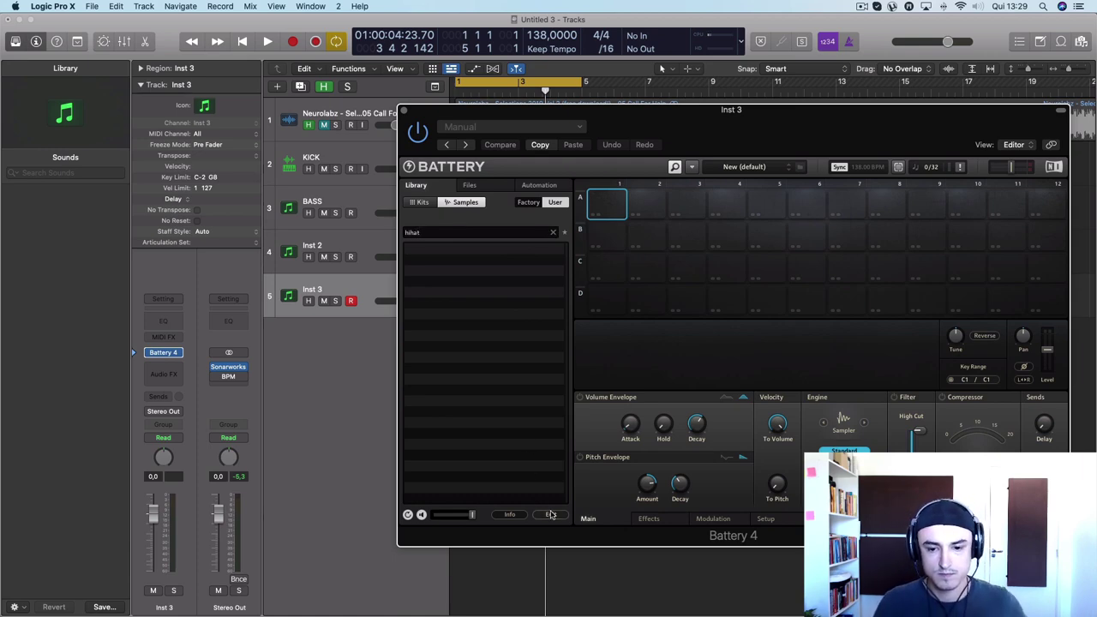
pyautogui.click(649, 519)
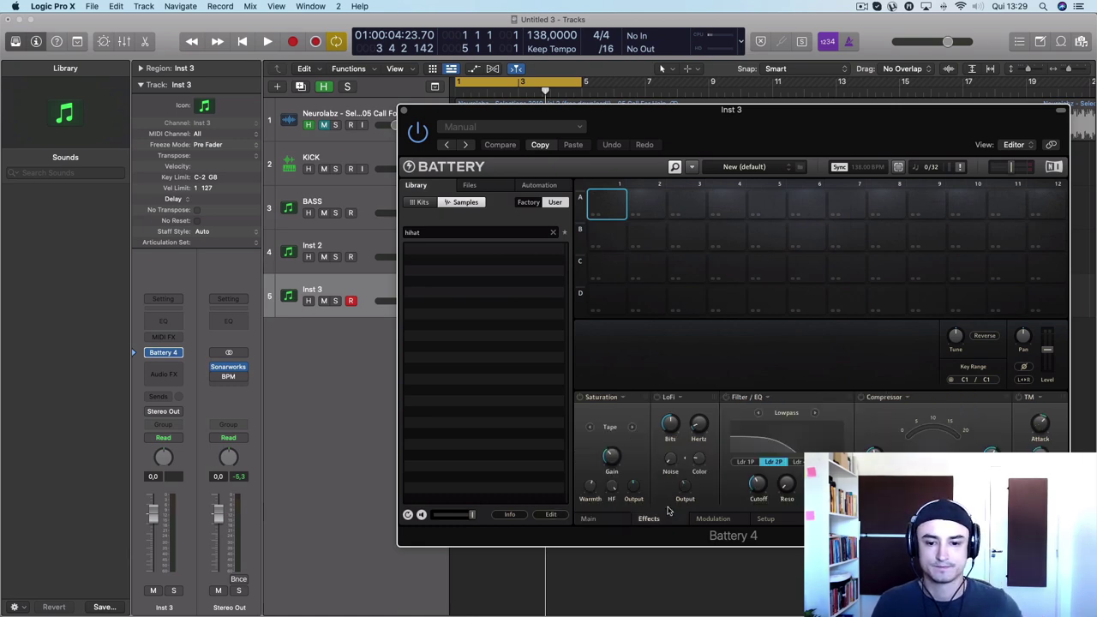
pyautogui.click(607, 520)
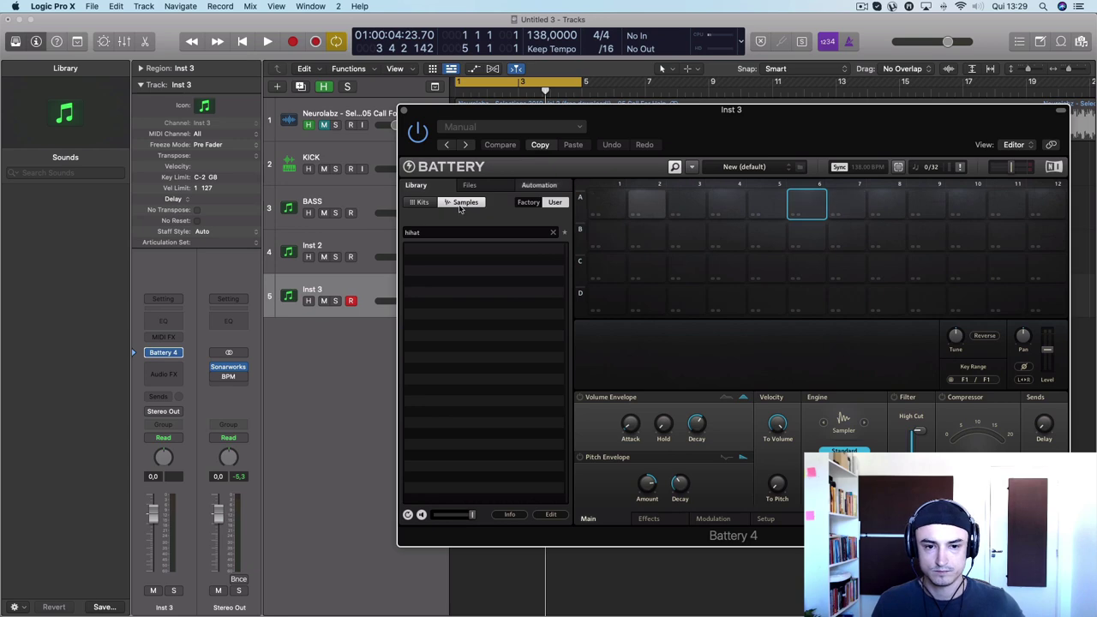
pyautogui.moveTo(909, 110); pyautogui.dragTo(779, 72)
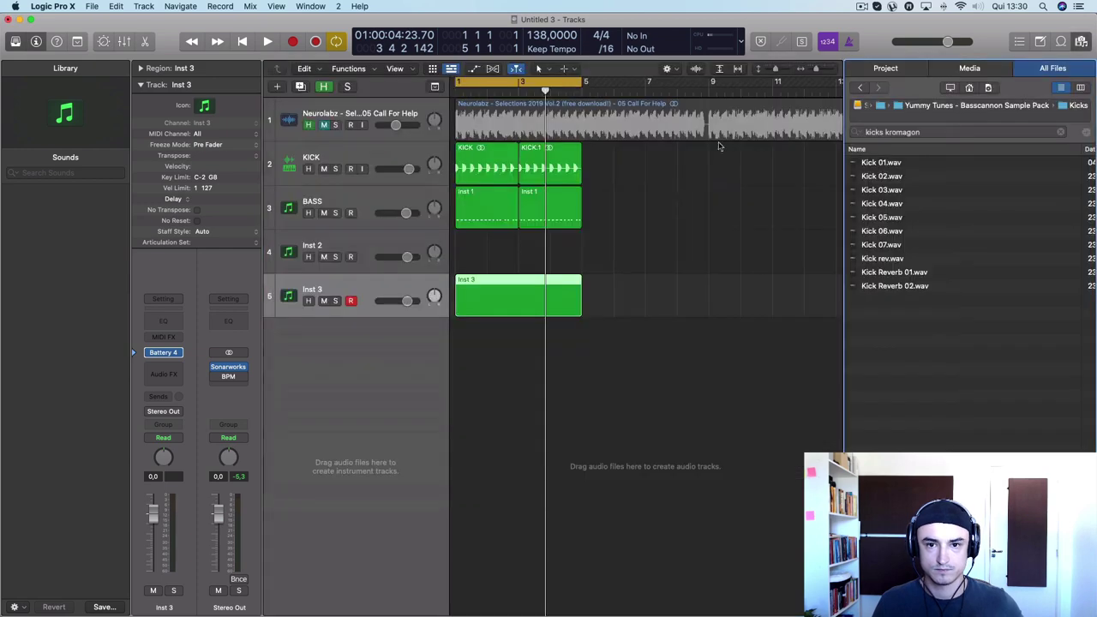
pyautogui.click(1081, 41)
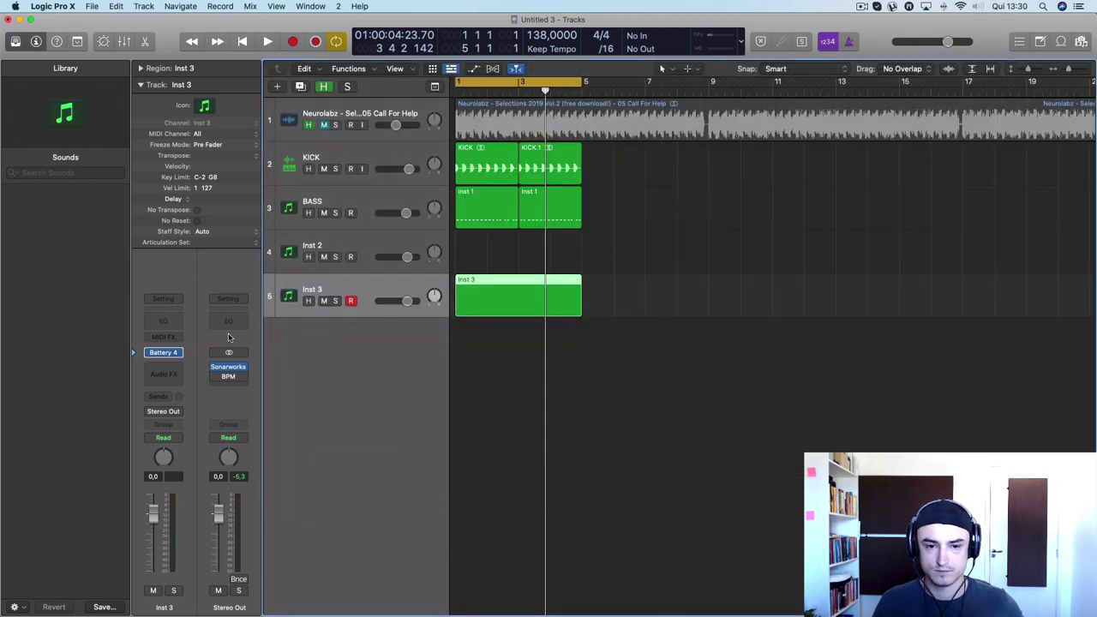
# Replace Battery 4 on the Inst 3 track with a stereo Sampler (Multi-Sample) instrument
pyautogui.click(176, 354)
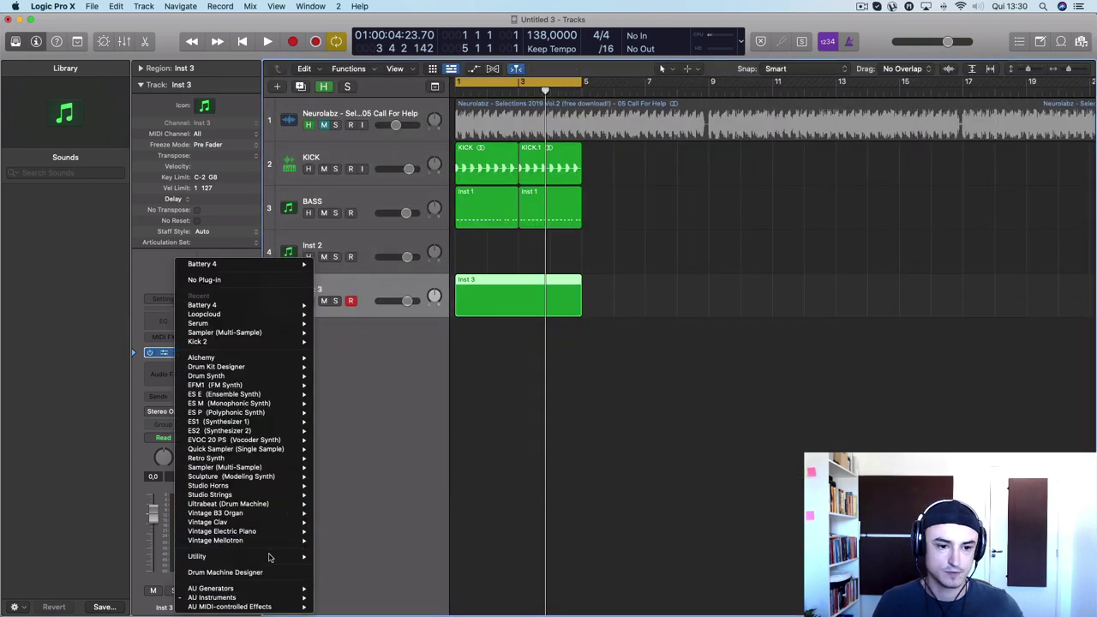
pyautogui.moveTo(225, 522)
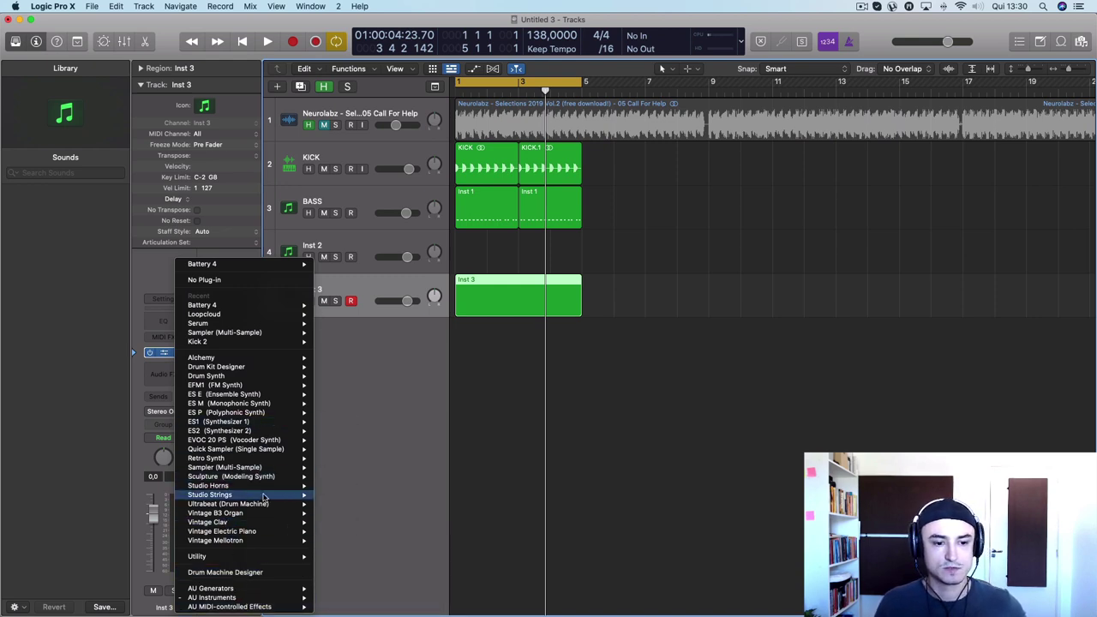
pyautogui.moveTo(269, 485)
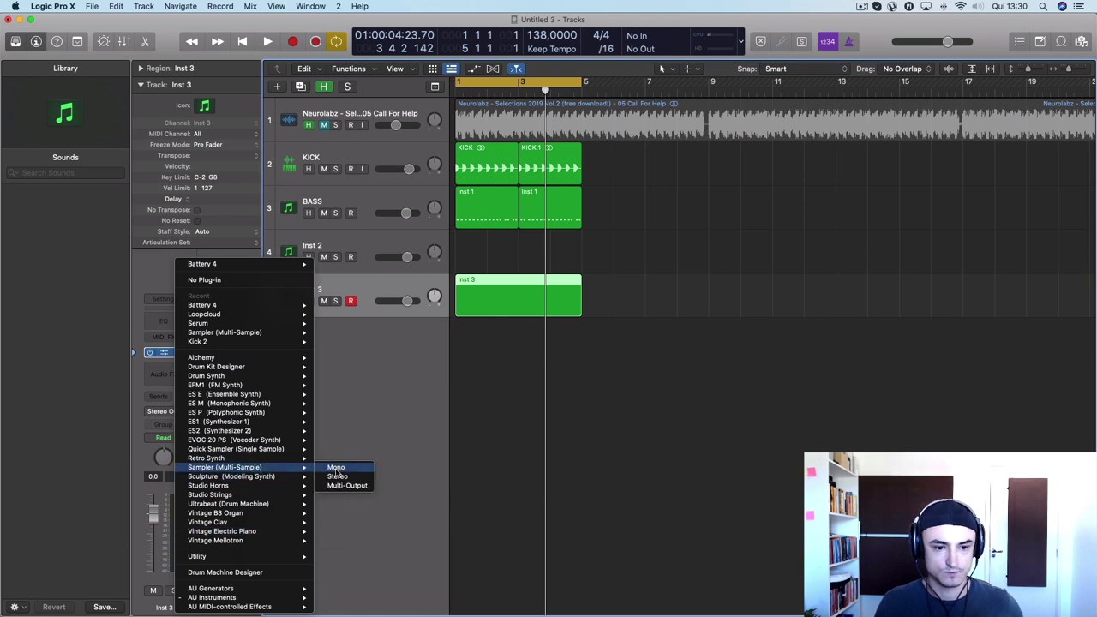
pyautogui.click(336, 477)
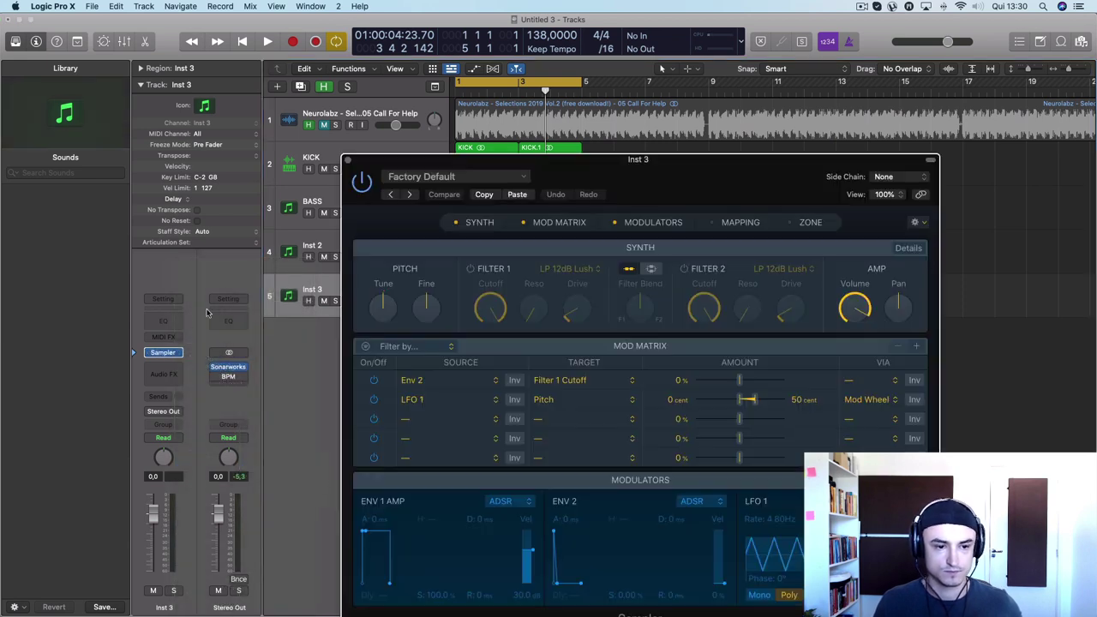
pyautogui.moveTo(557, 171); pyautogui.dragTo(539, 94)
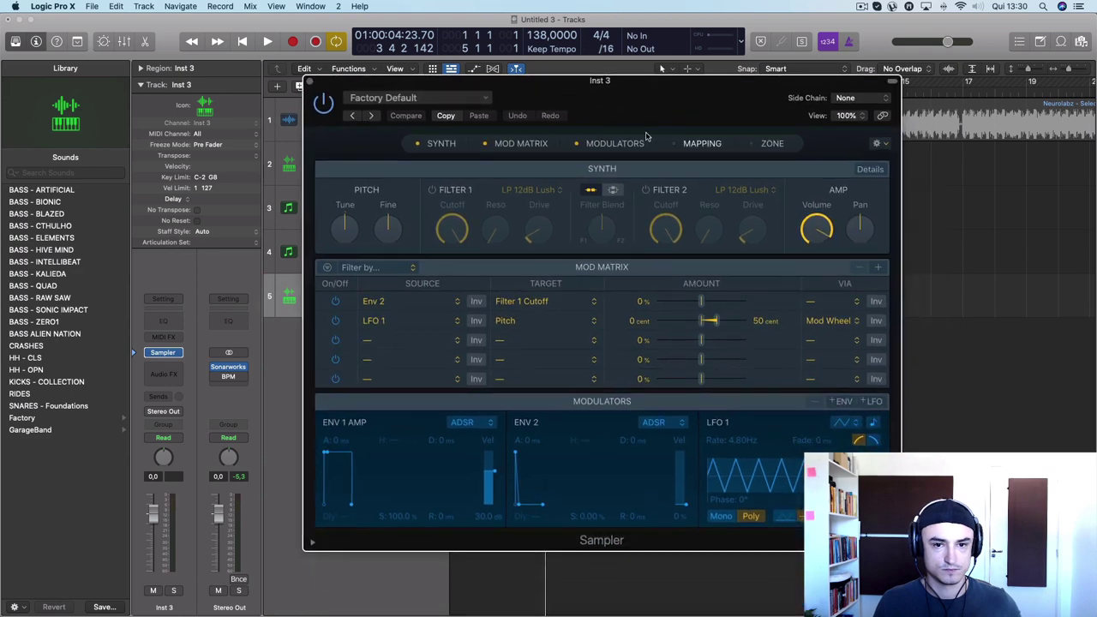
# Load the HH - CLS setting in Sampler and close the plug-in window
pyautogui.click(432, 99)
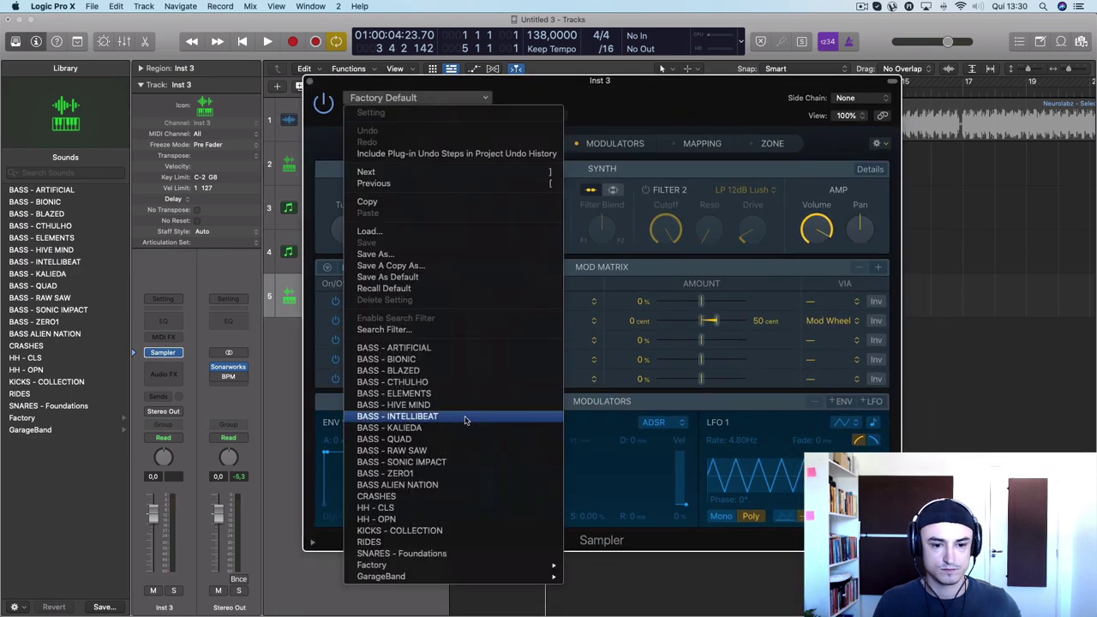
pyautogui.click(438, 513)
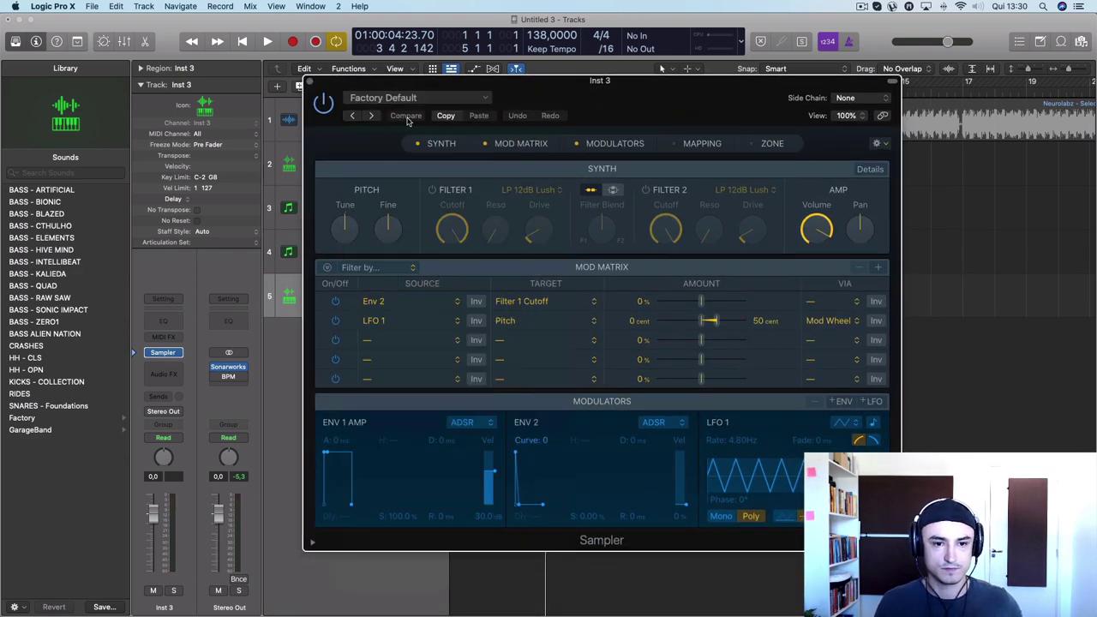
pyautogui.press('super+w')
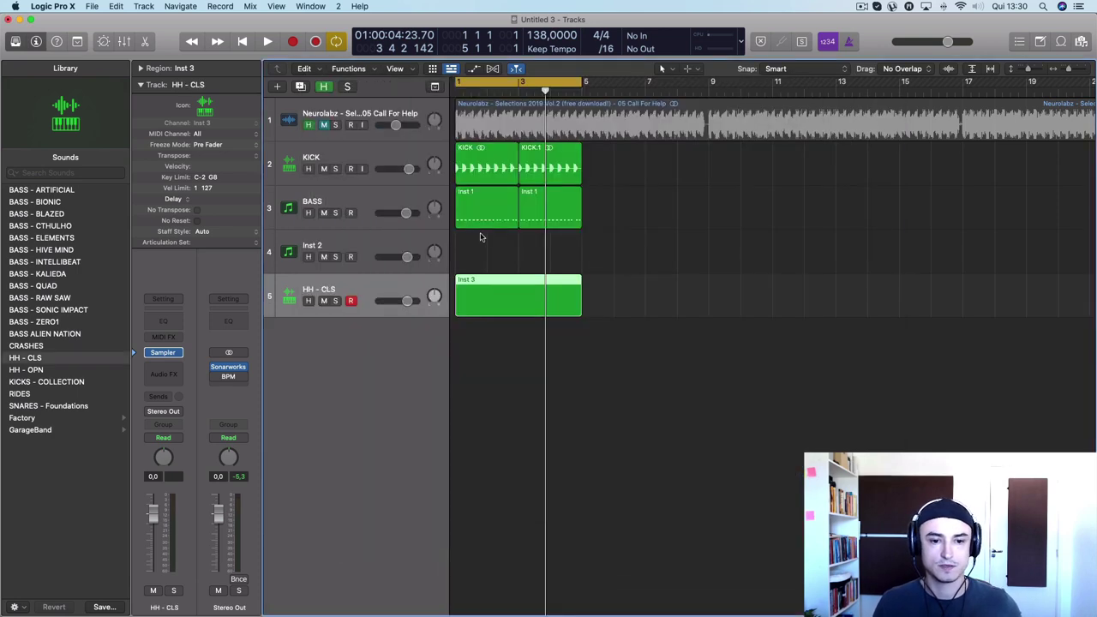
# Open the Inst 3 region in the Piano Roll, add a C2 note at 1 4 1 and solo the HH - CLS track
pyautogui.doubleClick(477, 285)
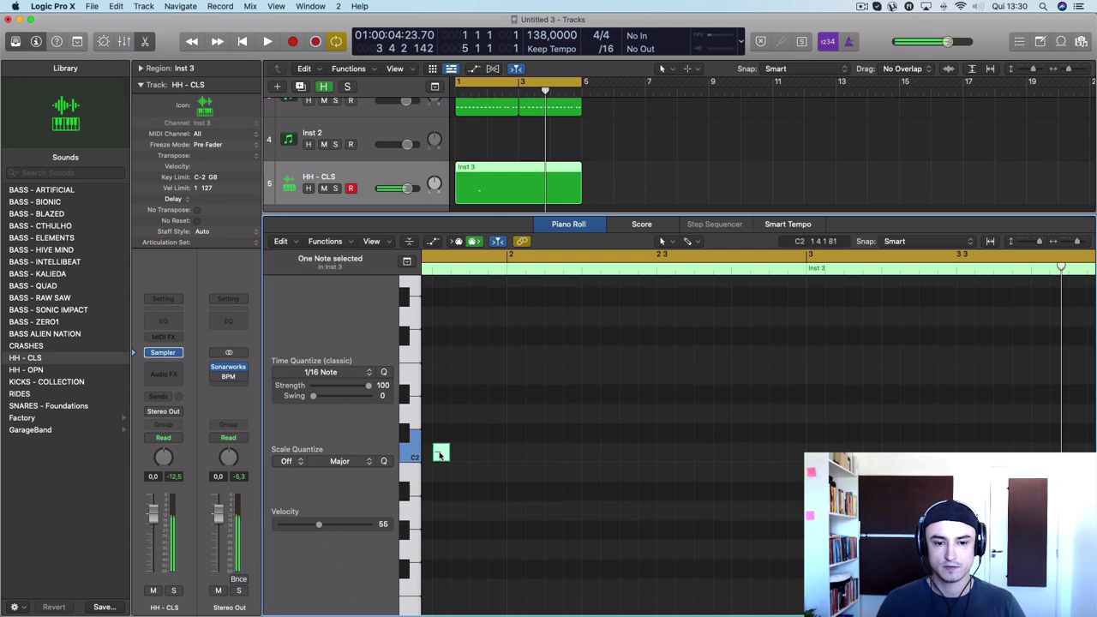
pyautogui.scroll(3, 454, 467)
pyautogui.click(335, 188)
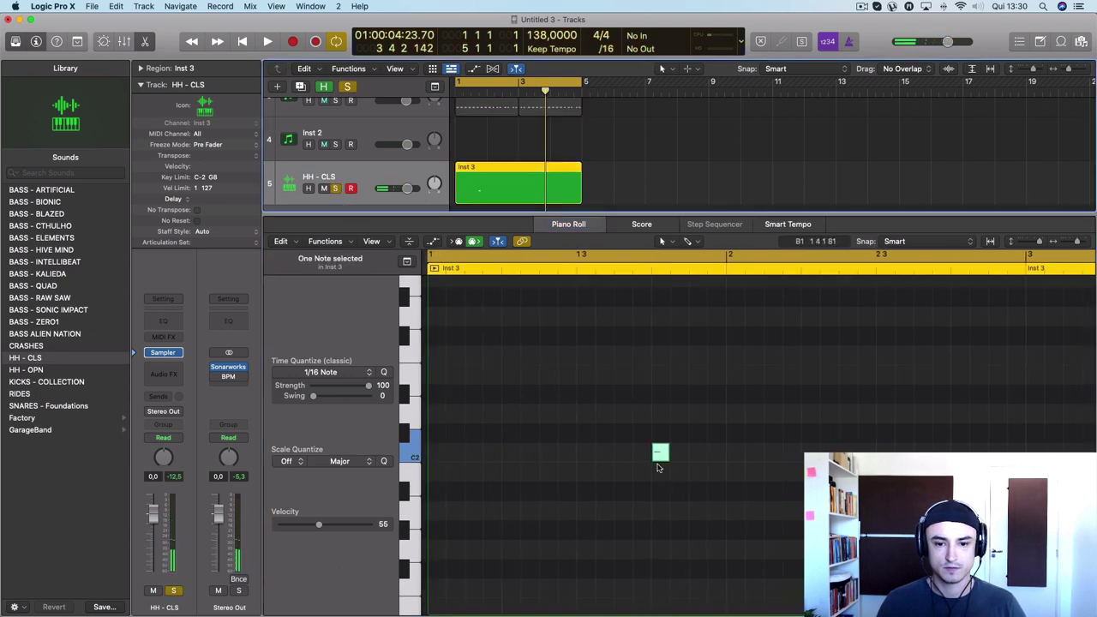
# Try the hi-hat note at much higher pitches around beat 2 of bar 1 and play the loop
pyautogui.moveTo(658, 463); pyautogui.dragTo(545, 575)
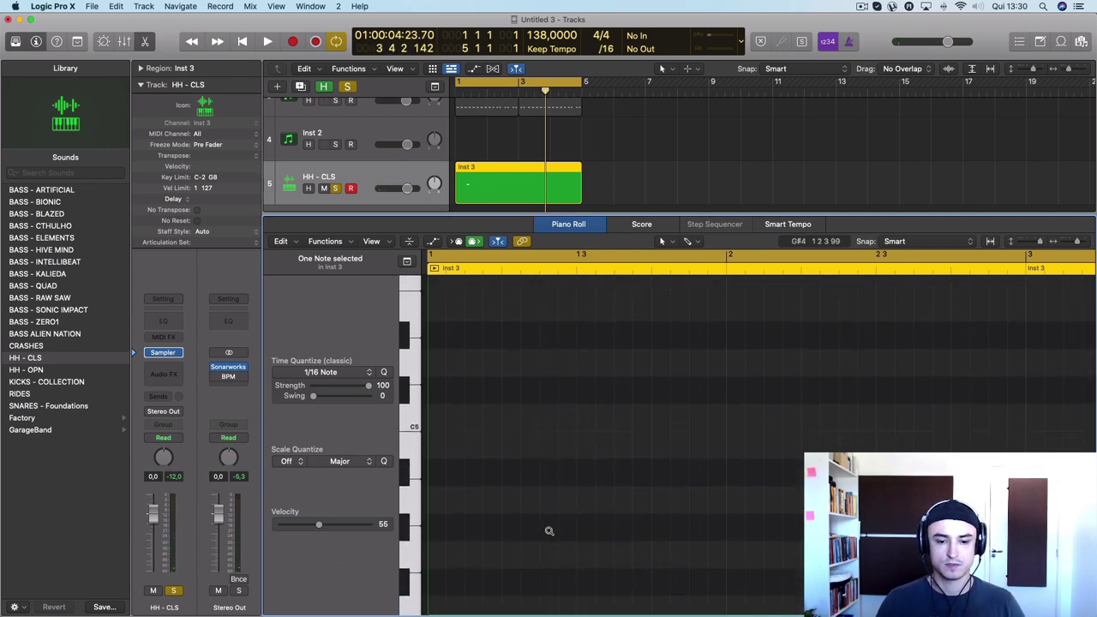
pyautogui.press('z')
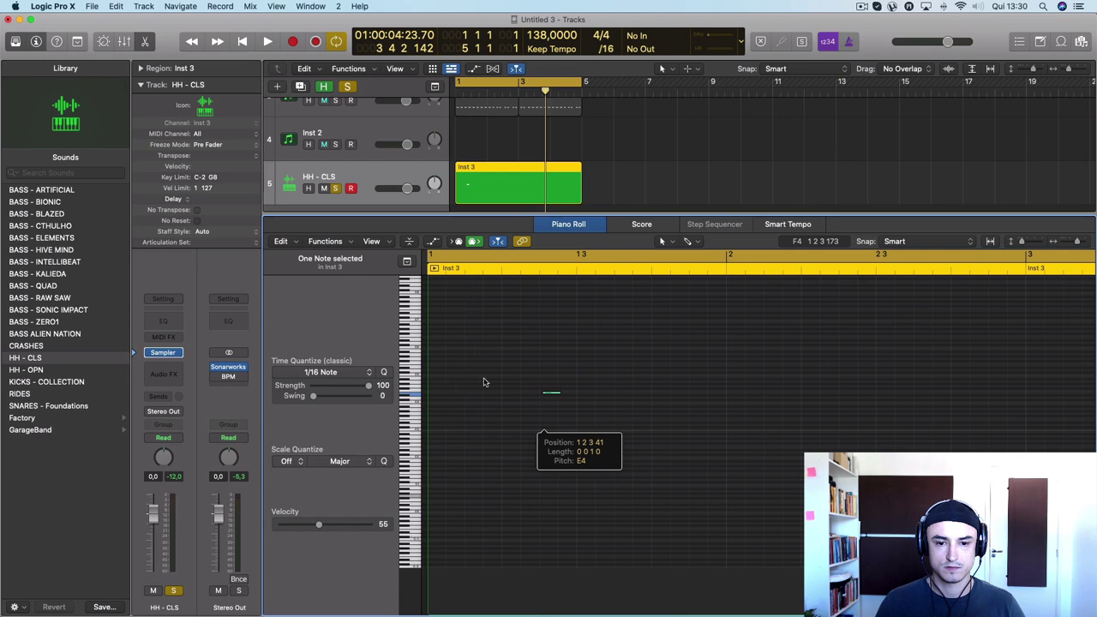
pyautogui.moveTo(551, 393); pyautogui.dragTo(534, 349)
pyautogui.press('space')
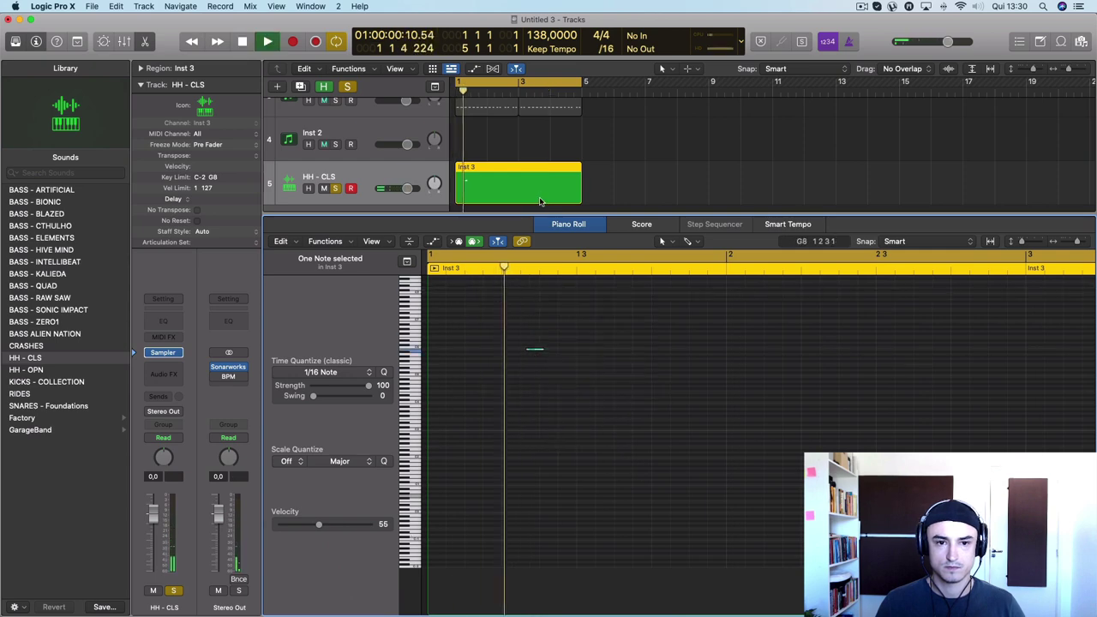
# Take the HH - CLS track off solo, listen to the full loop and close the Piano Roll
pyautogui.scroll(5, 540, 202)
pyautogui.scroll(-5, 421, 153)
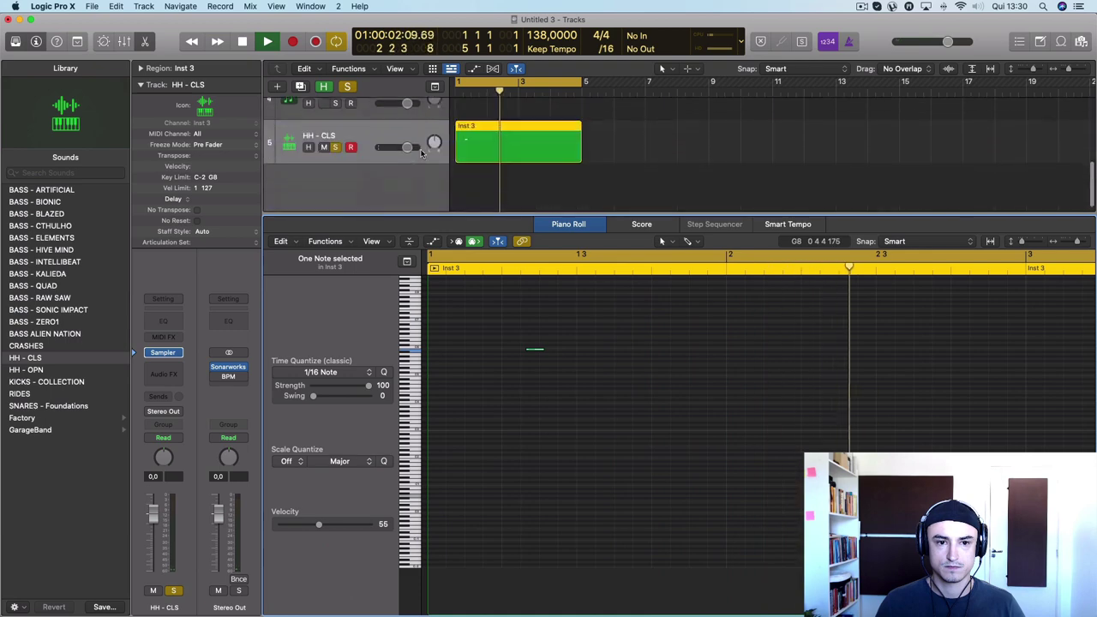
pyautogui.scroll(3, 520, 141)
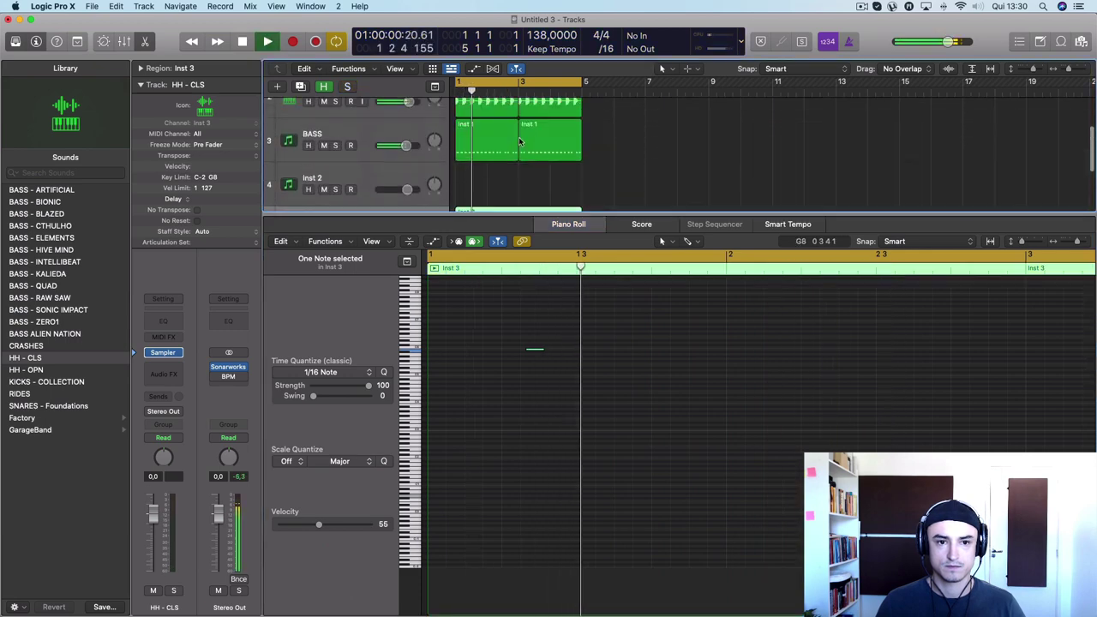
pyautogui.scroll(3, 520, 141)
pyautogui.press('p')
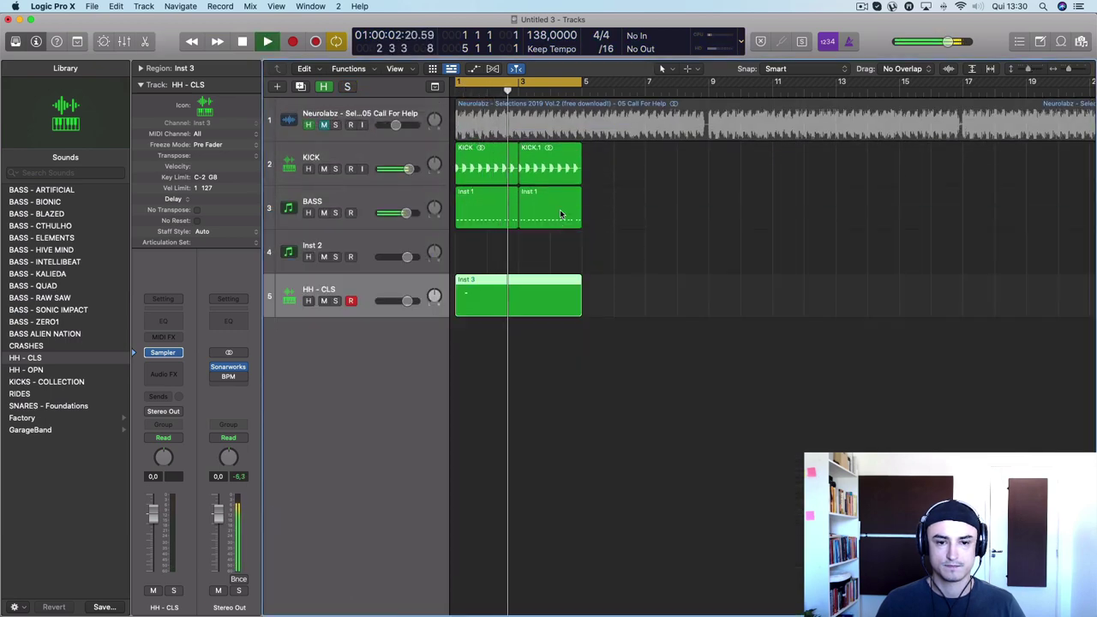
pyautogui.press('space')
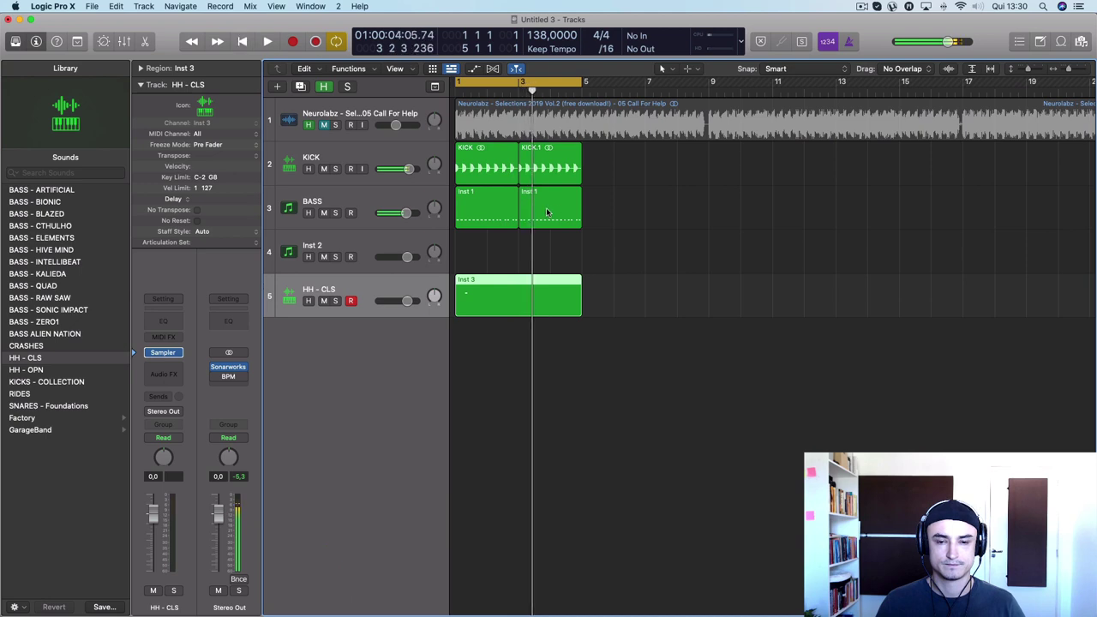
# Switch the system sound output to Telestream Audio Capture and replay the loop from the start
pyautogui.click(978, 7)
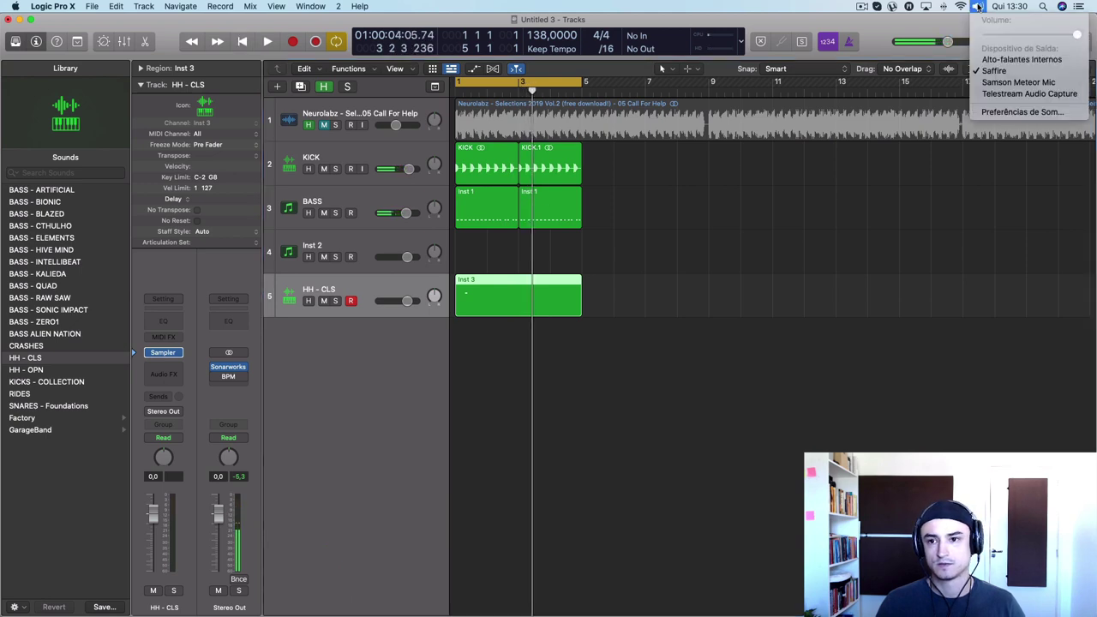
pyautogui.click(1033, 94)
pyautogui.press('Return')
pyautogui.press('space')
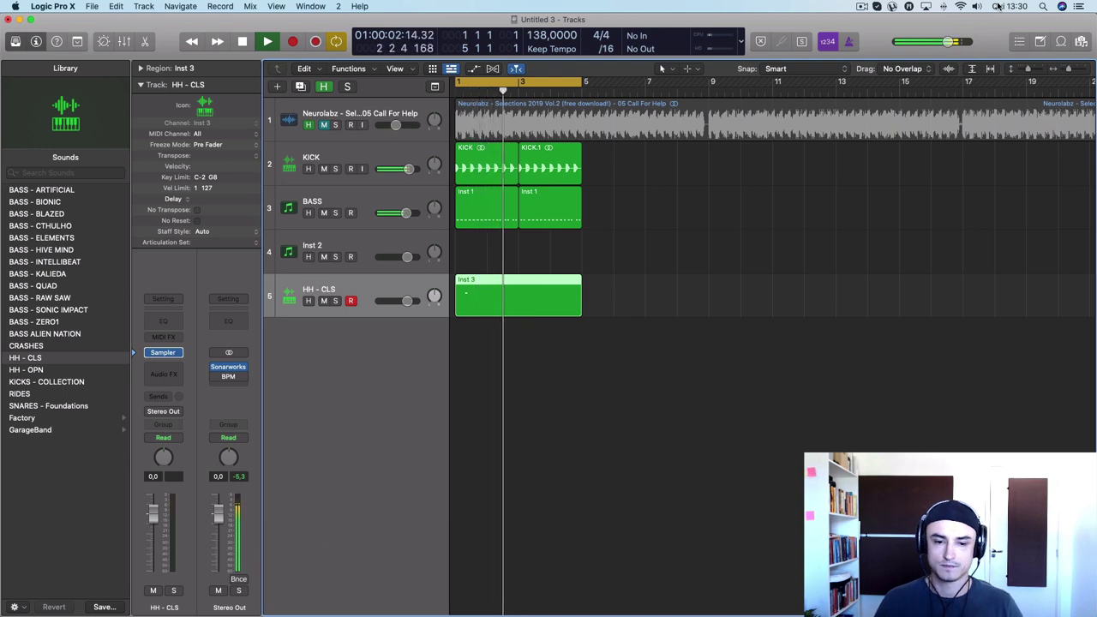
pyautogui.press('space')
pyautogui.press('Return')
pyautogui.press('space')
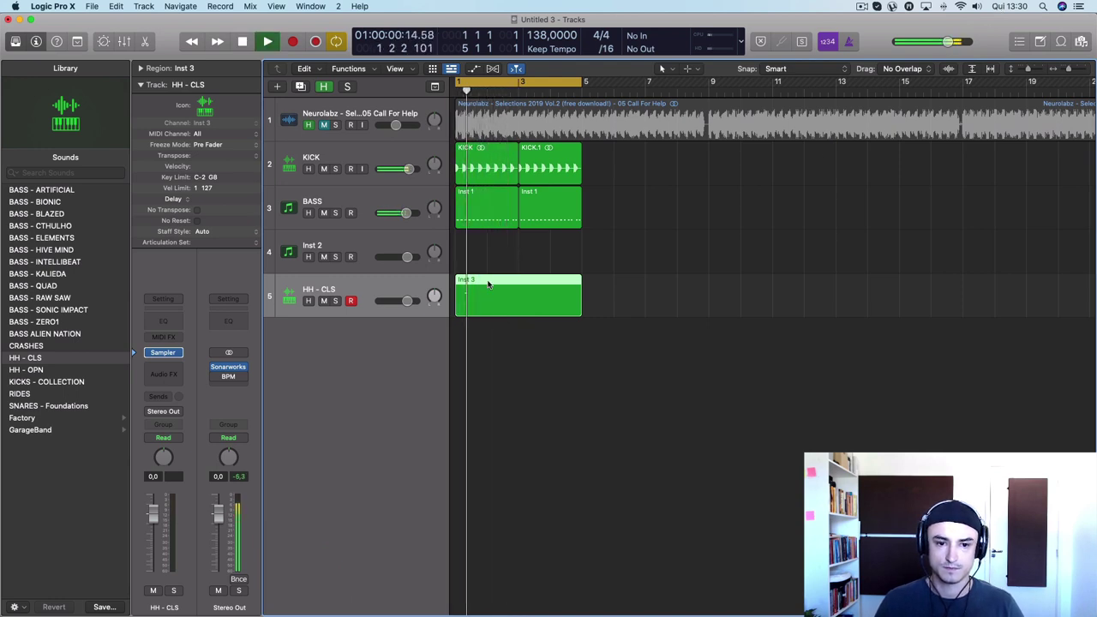
pyautogui.press('space')
# Reopen the Inst 3 region, move the hi-hat note to C1 on the second sixteenth of bar 1 and audition it
pyautogui.doubleClick(489, 285)
pyautogui.moveTo(499, 311); pyautogui.dragTo(456, 480)
pyautogui.press('space')
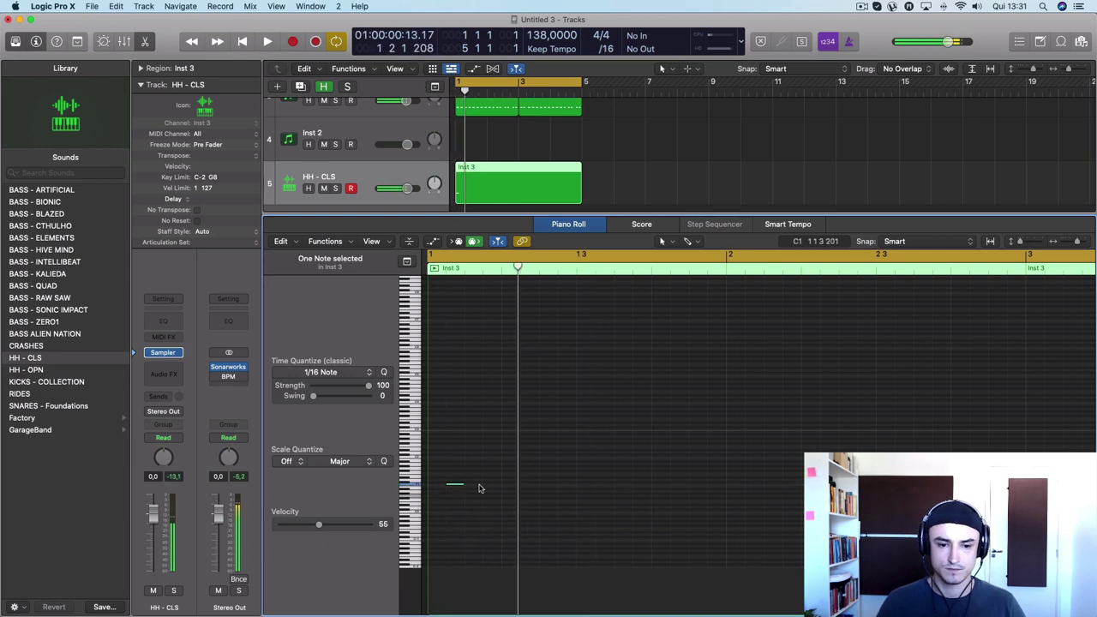
pyautogui.press('space')
pyautogui.scroll(3, 477, 490)
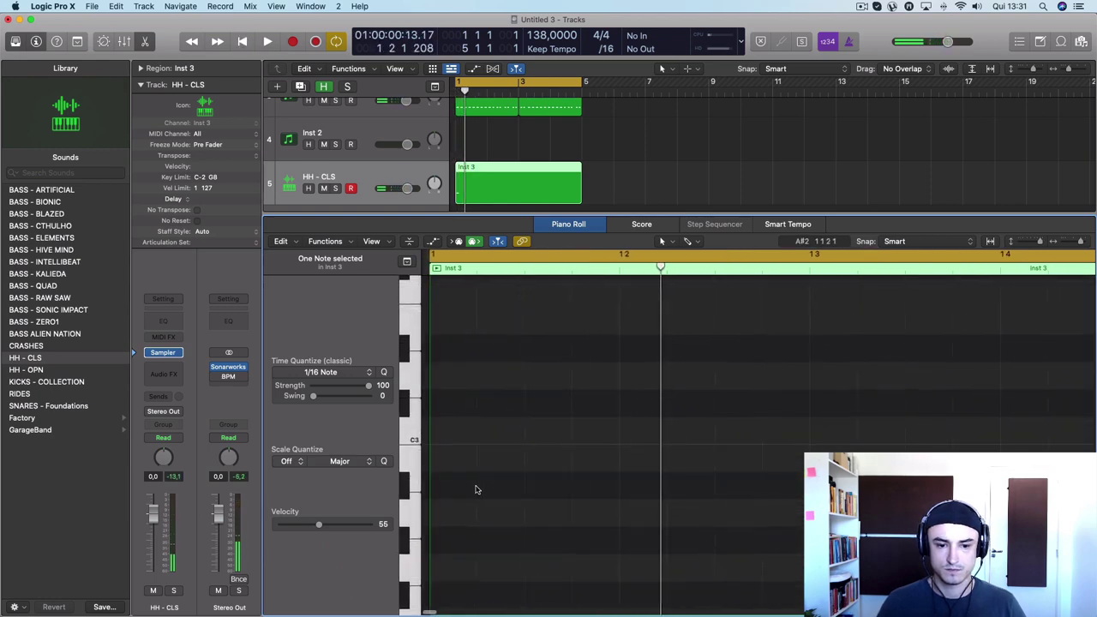
pyautogui.scroll(-2, 478, 488)
pyautogui.scroll(-3, 477, 489)
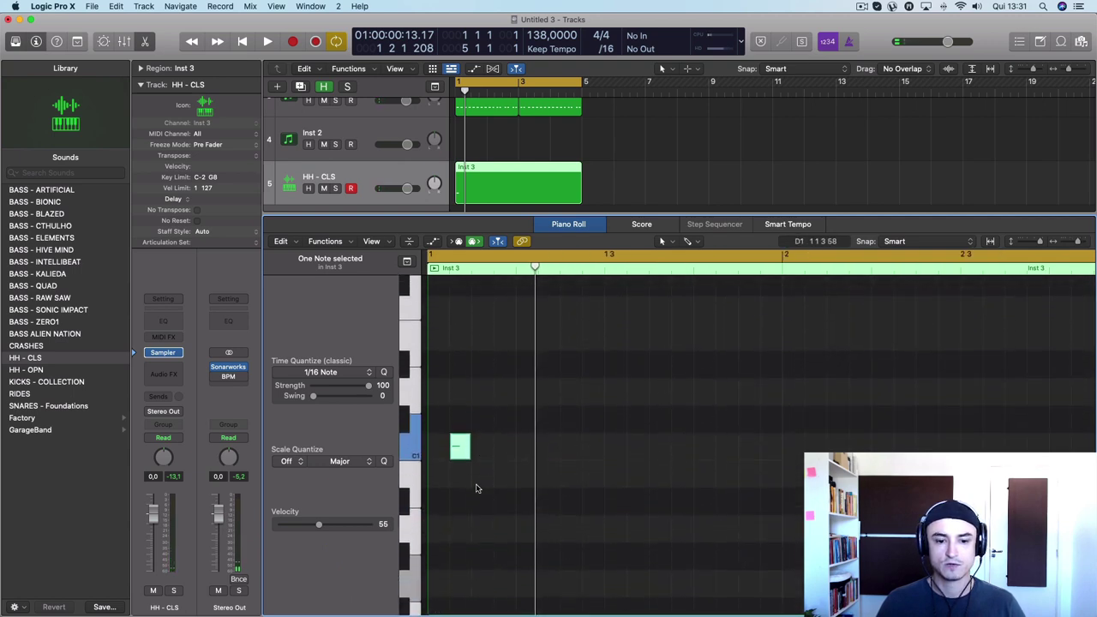
pyautogui.press('space')
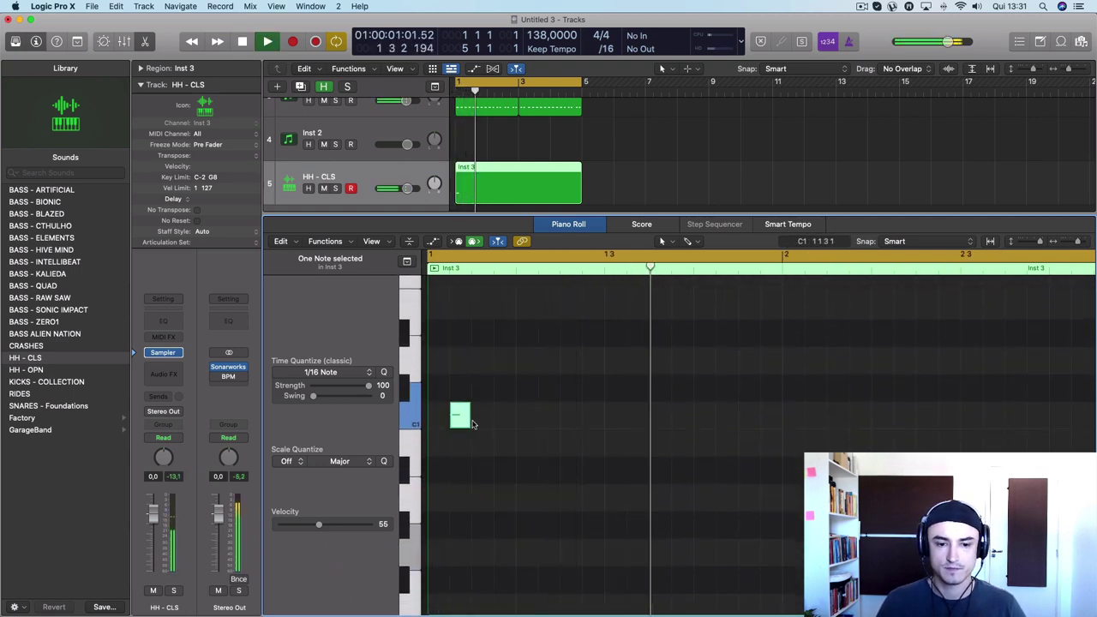
pyautogui.press('space')
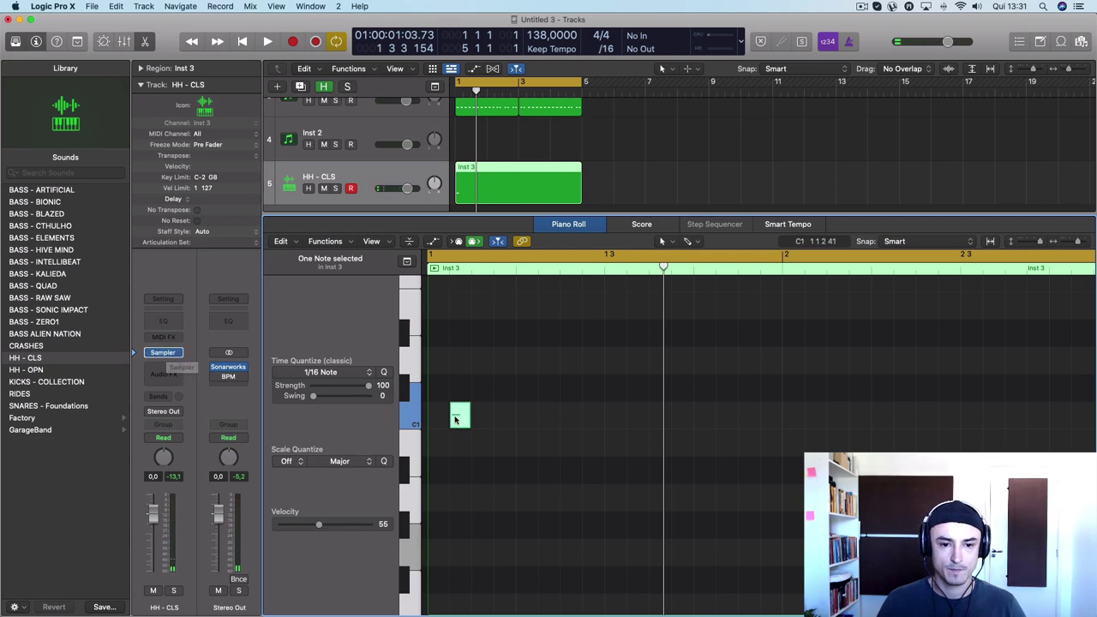
# Duplicate the C1 hi-hat note to the third sixteenth of beat 3 and add another at 2 1 4 while auditioning the loop
pyautogui.moveTo(462, 419); pyautogui.dragTo(662, 420)
pyautogui.press('space')
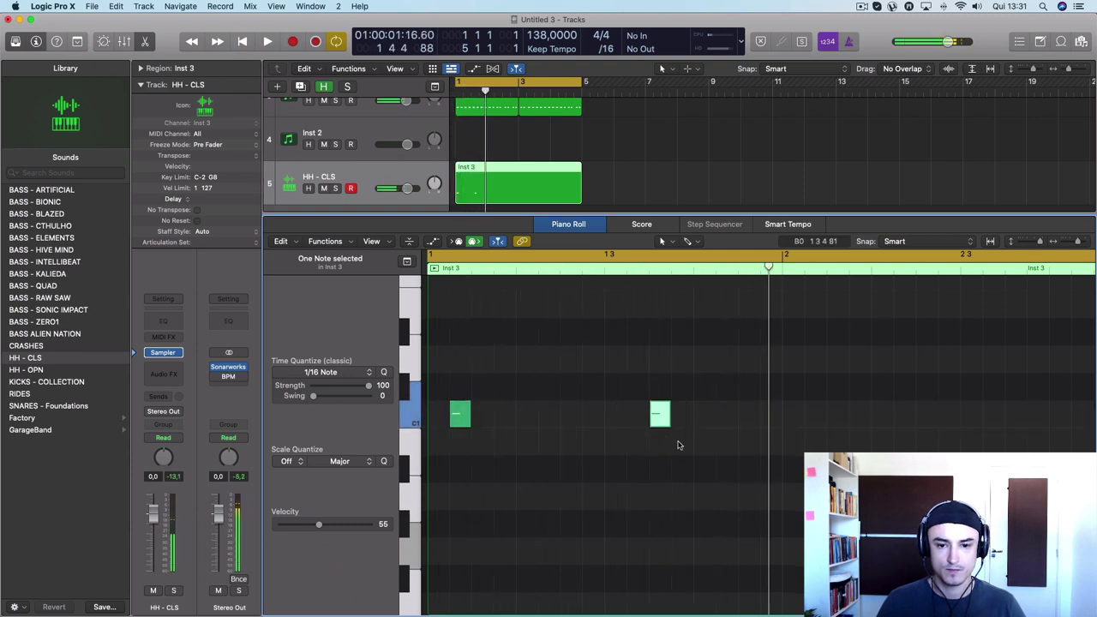
pyautogui.moveTo(678, 445); pyautogui.dragTo(439, 399)
pyautogui.hscroll(3, 456, 415)
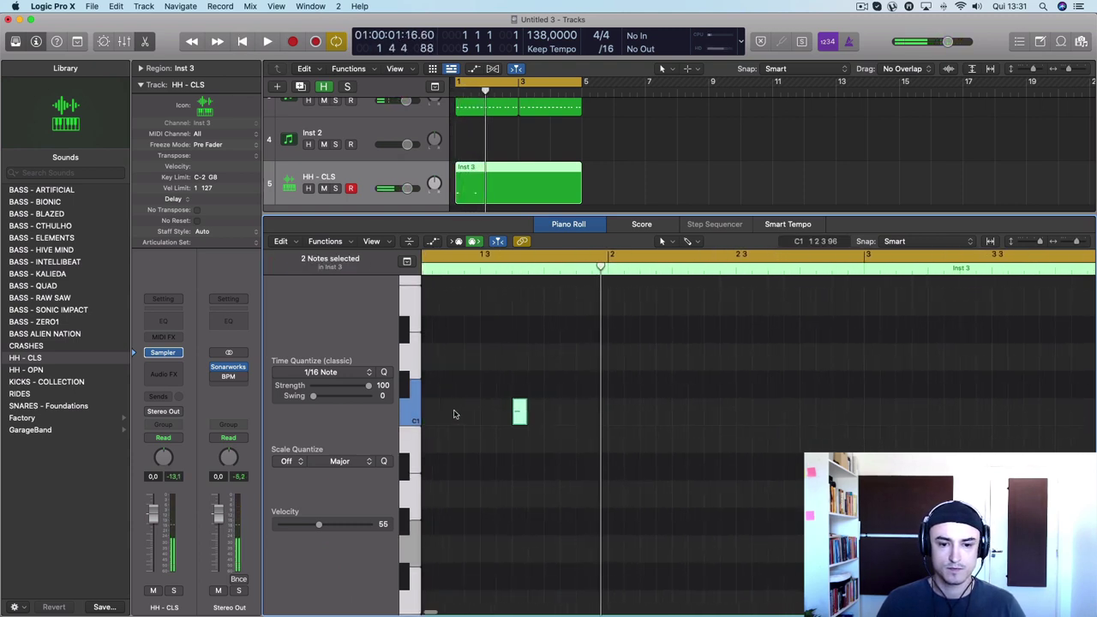
pyautogui.press('space')
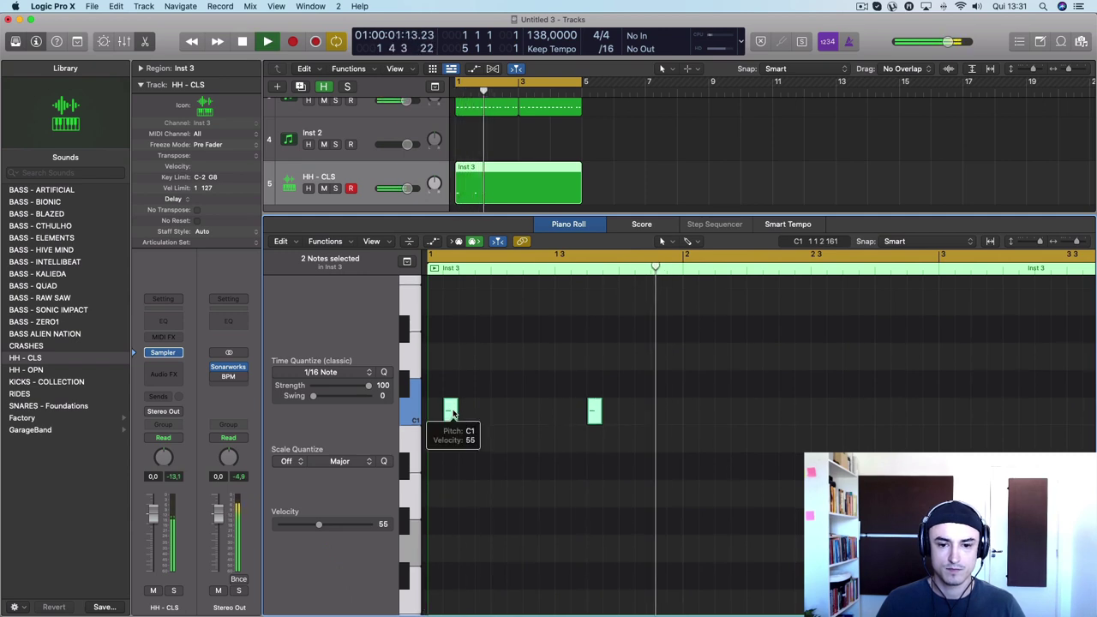
pyautogui.click(740, 412)
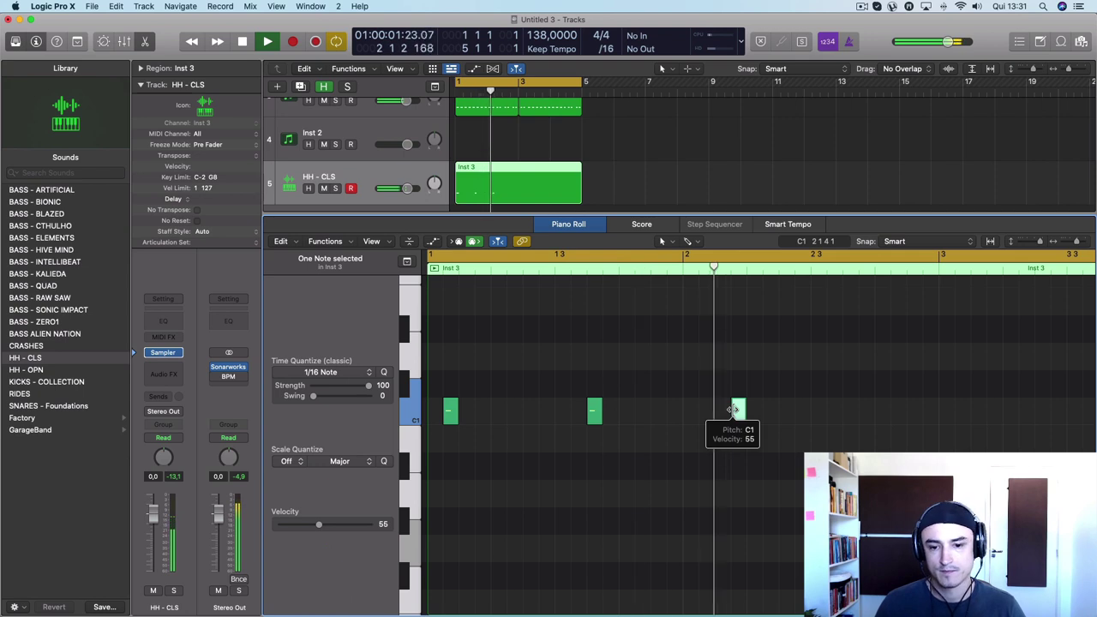
# Add a fourth C1 hi-hat note, move it to 2 3 3 in bar 2, and audition the pattern
pyautogui.press('space')
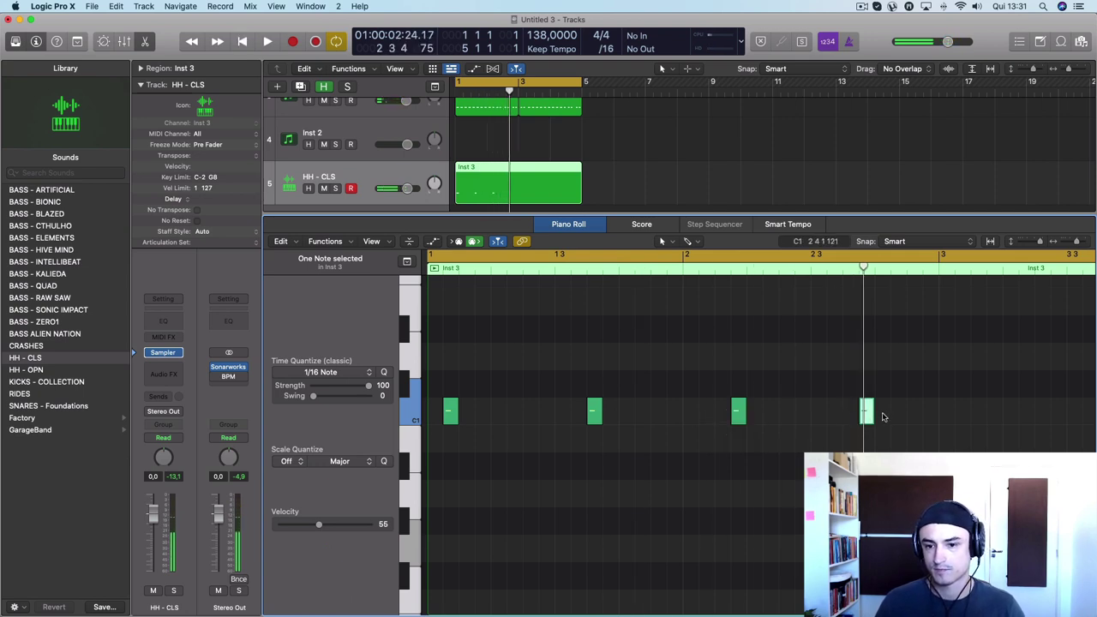
pyautogui.press('space')
pyautogui.press('super+Left')
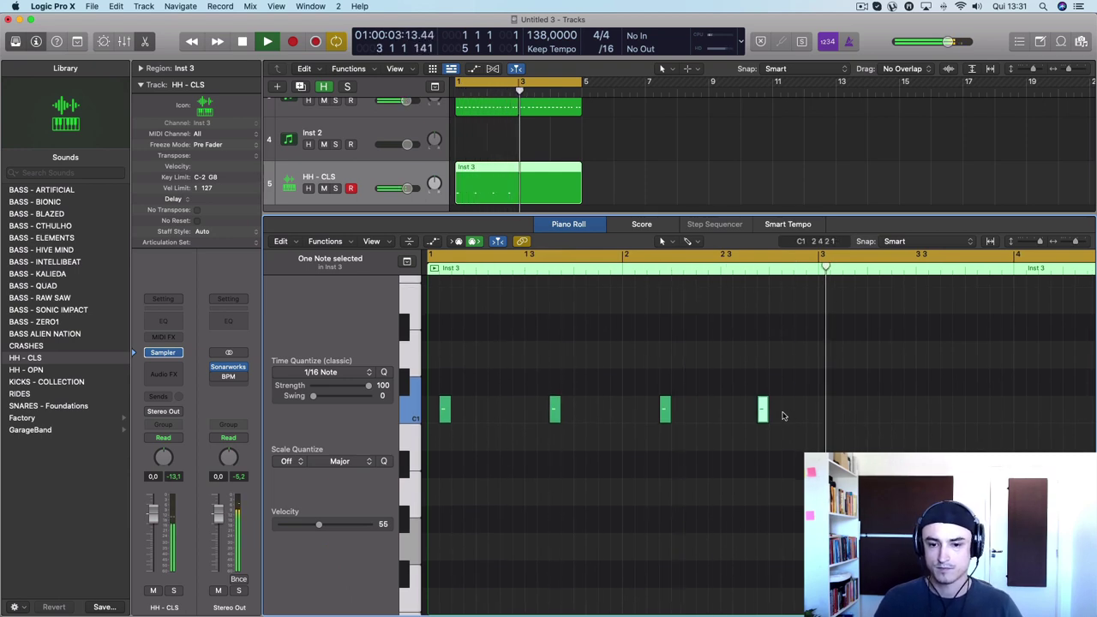
pyautogui.moveTo(766, 414); pyautogui.dragTo(751, 415)
pyautogui.press('space')
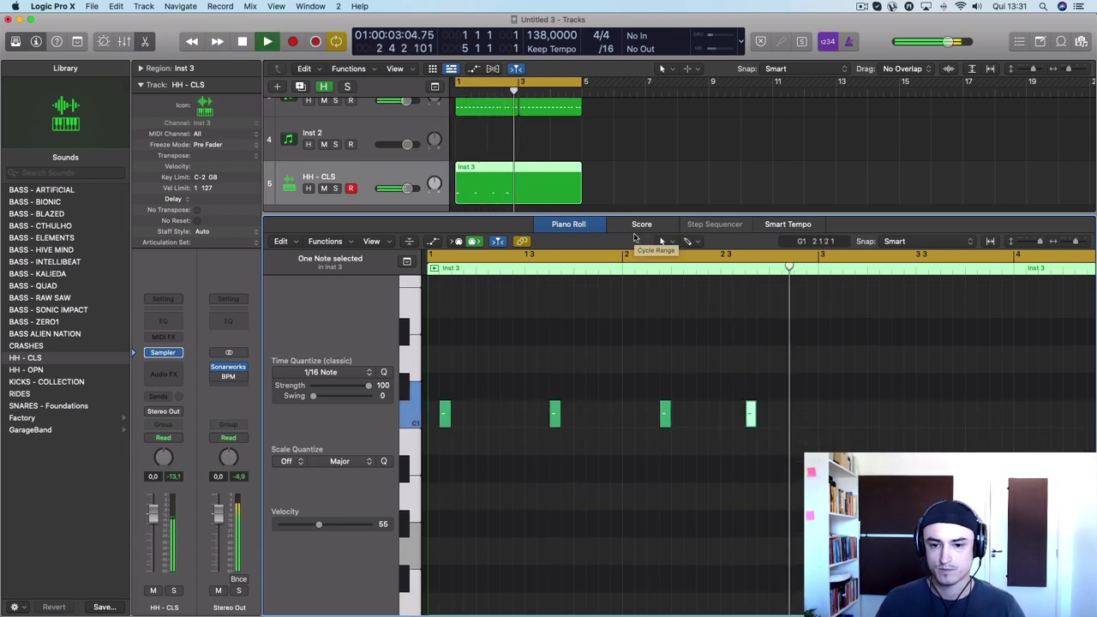
# Shorten the Inst 3 region to two bars, copy it to bar 3, play the four-bar loop and close the Piano Roll
pyautogui.click(584, 201)
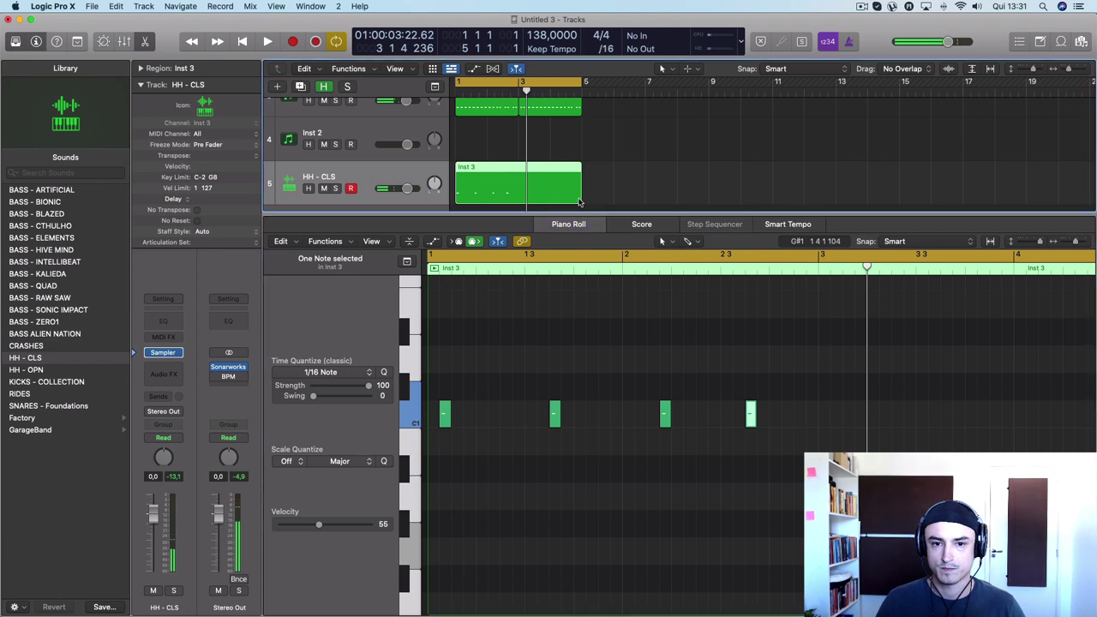
pyautogui.click(601, 183)
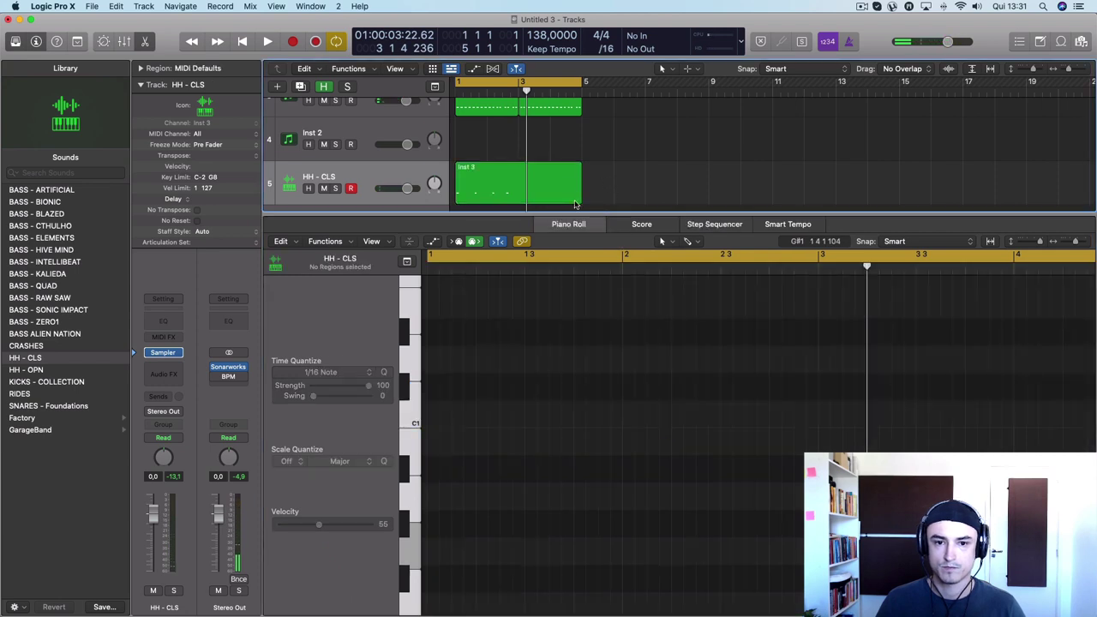
pyautogui.moveTo(575, 204); pyautogui.dragTo(543, 172)
pyautogui.press('space')
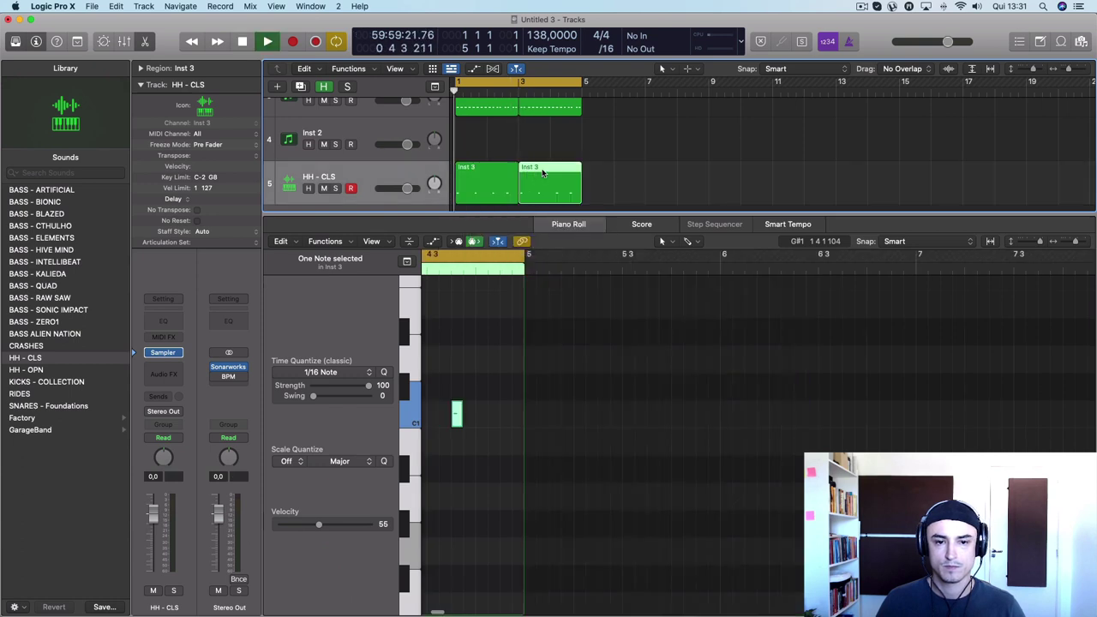
pyautogui.click(573, 225)
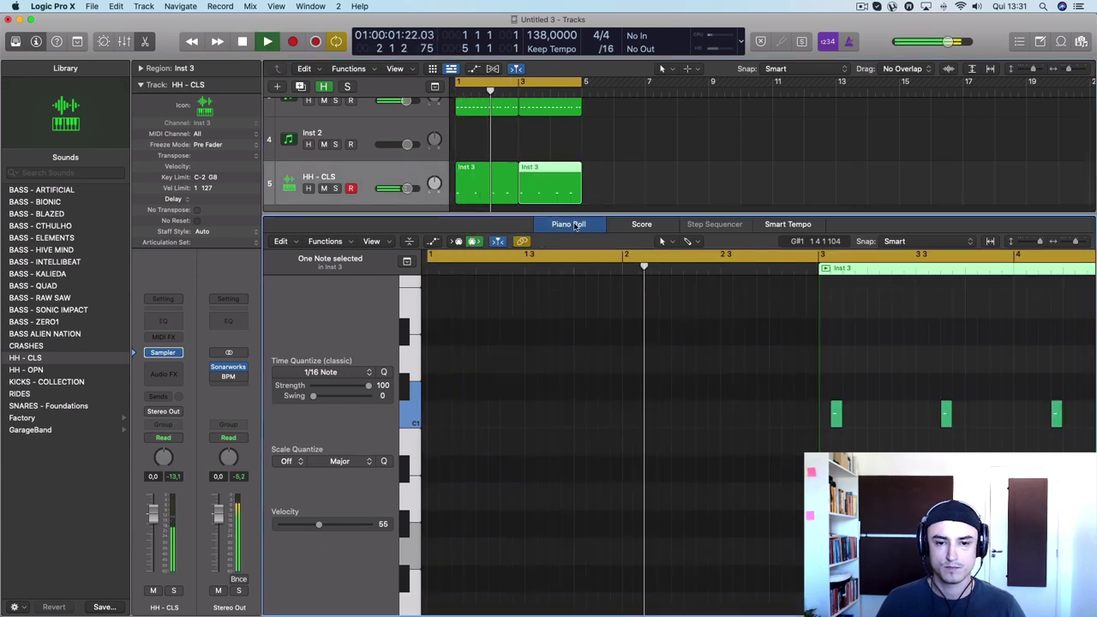
pyautogui.press('e')
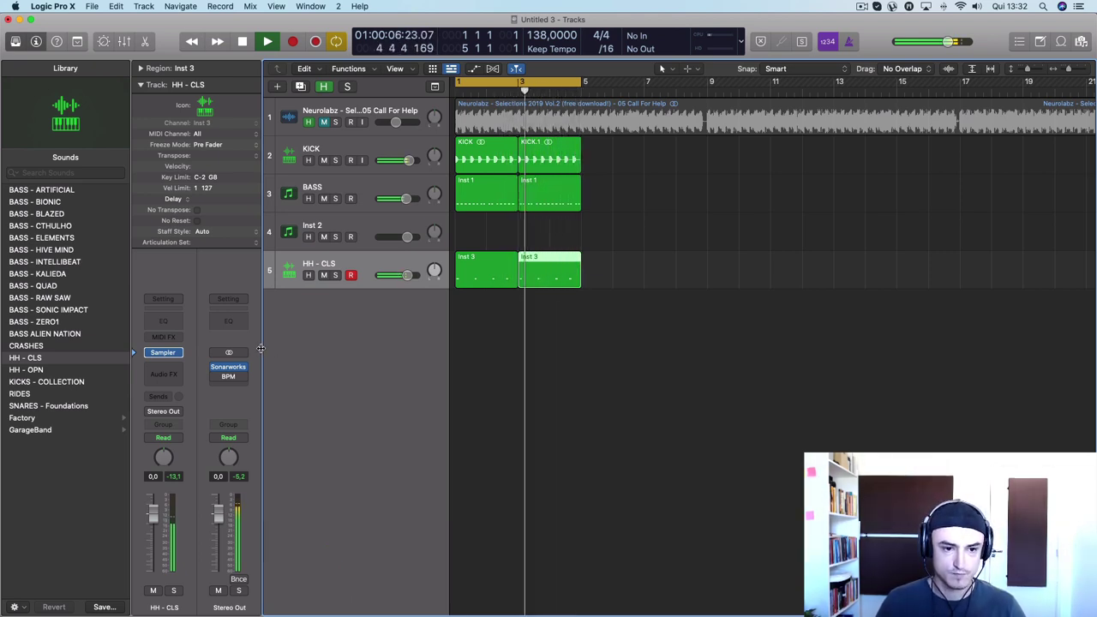
# Review the HH - CLS Sampler settings, close the plug-in window and deselect the hi-hat regions
pyautogui.click(162, 354)
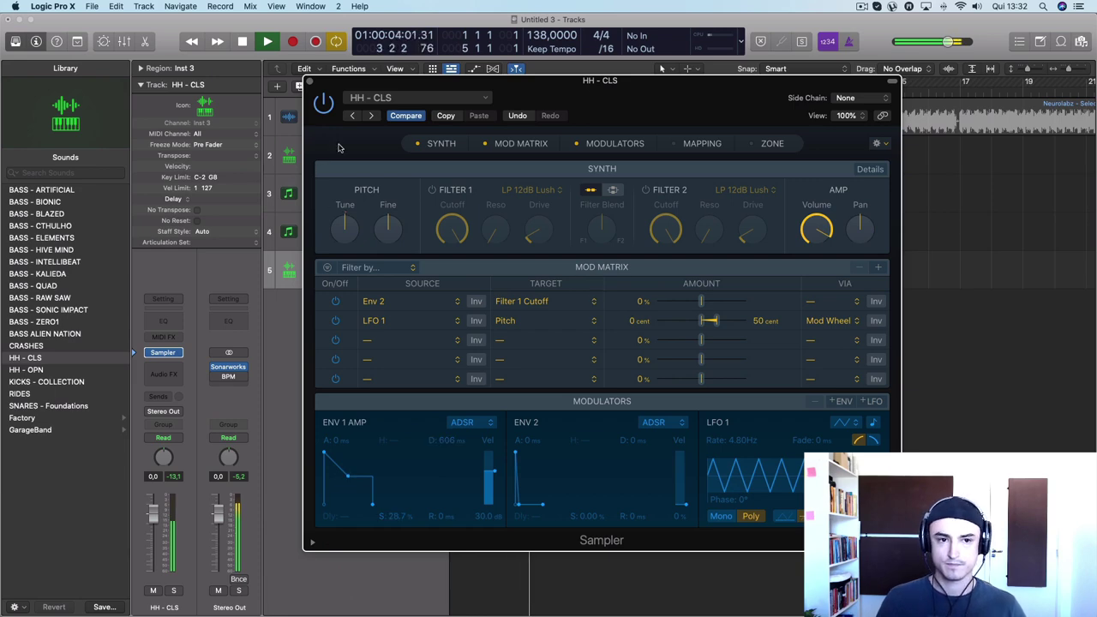
pyautogui.click(310, 82)
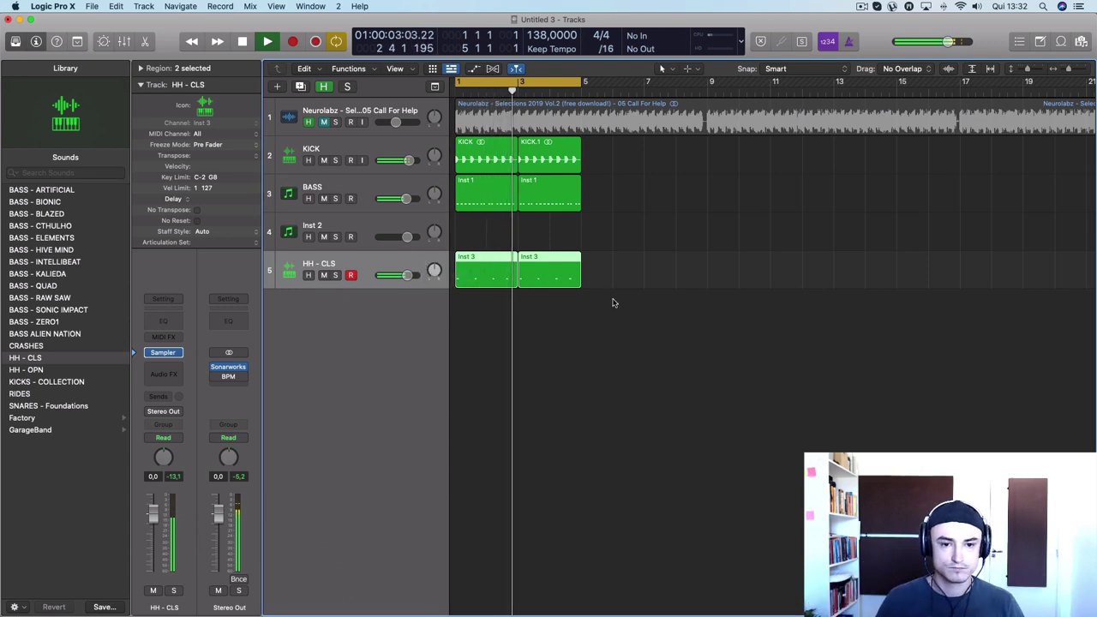
pyautogui.click(591, 263)
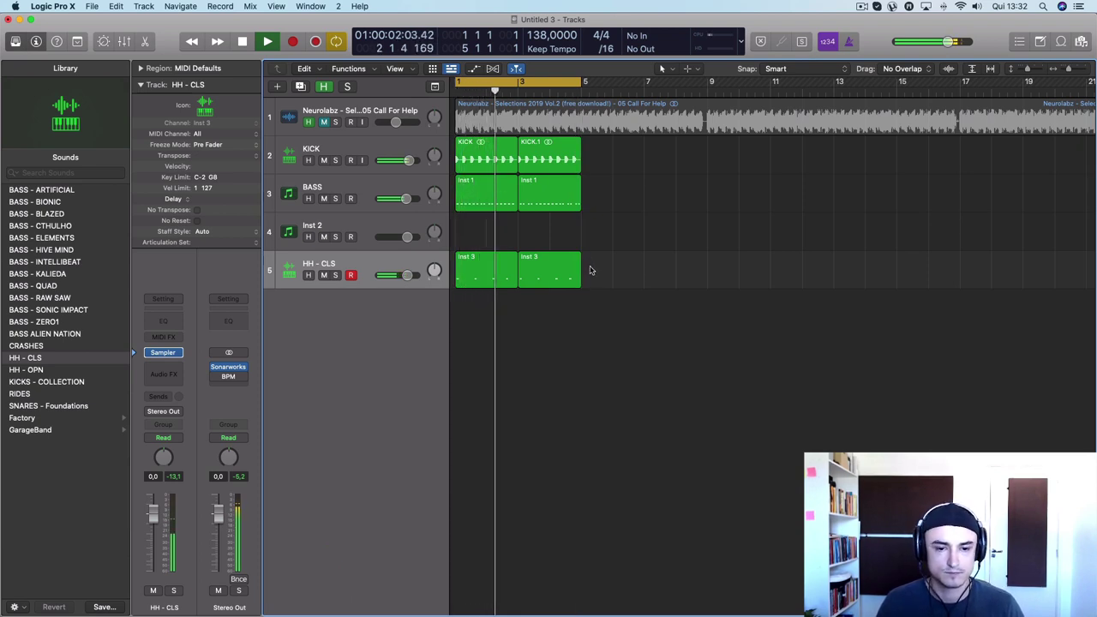
# Lower the HH - CLS channel volume to -2.5 dB and insert a stereo Pro-Q 3 on it
pyautogui.moveTo(159, 529); pyautogui.dragTo(152, 524)
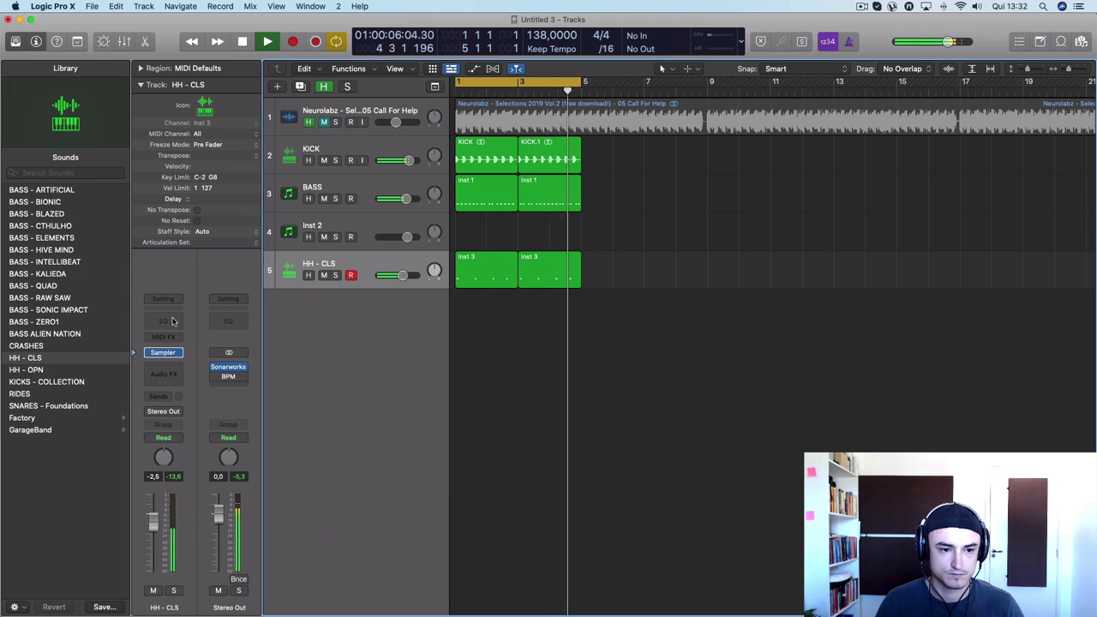
pyautogui.click(163, 374)
pyautogui.moveTo(176, 390)
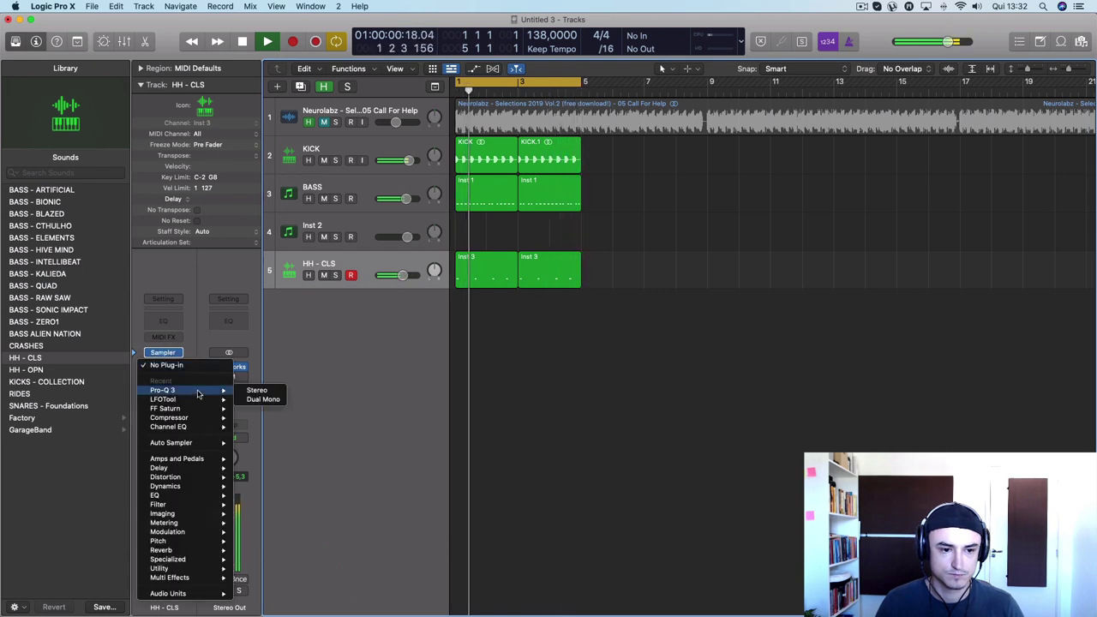
pyautogui.click(266, 391)
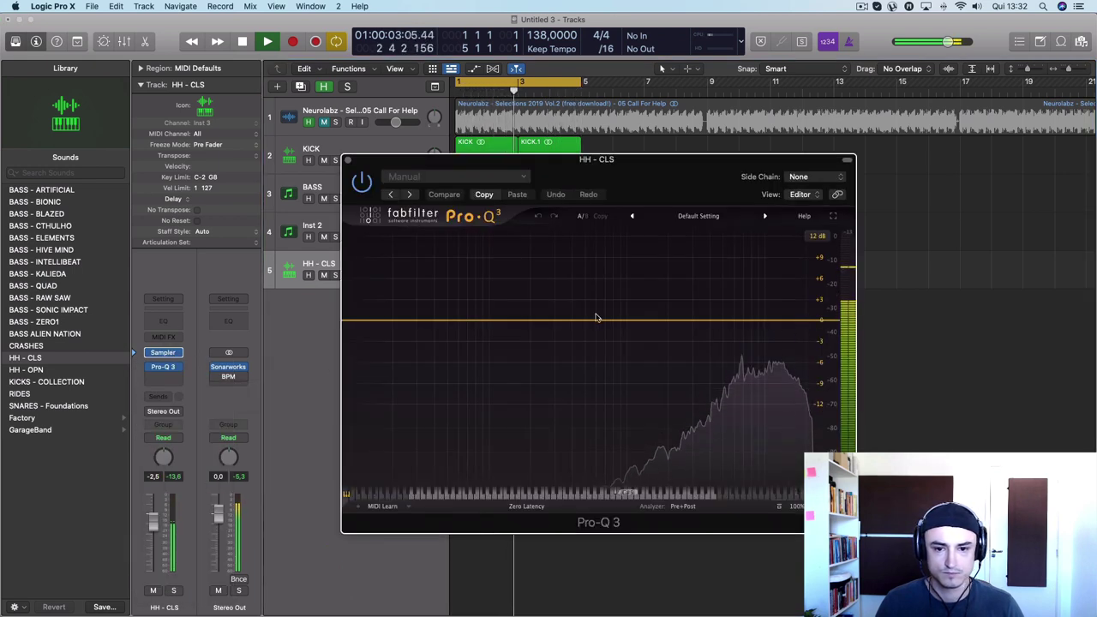
# Add a 12 dB/oct low cut at about 2376 Hz and a bell dip of about -2.47 dB near 6697 Hz, then close Pro-Q 3
pyautogui.moveTo(367, 318); pyautogui.dragTo(679, 323)
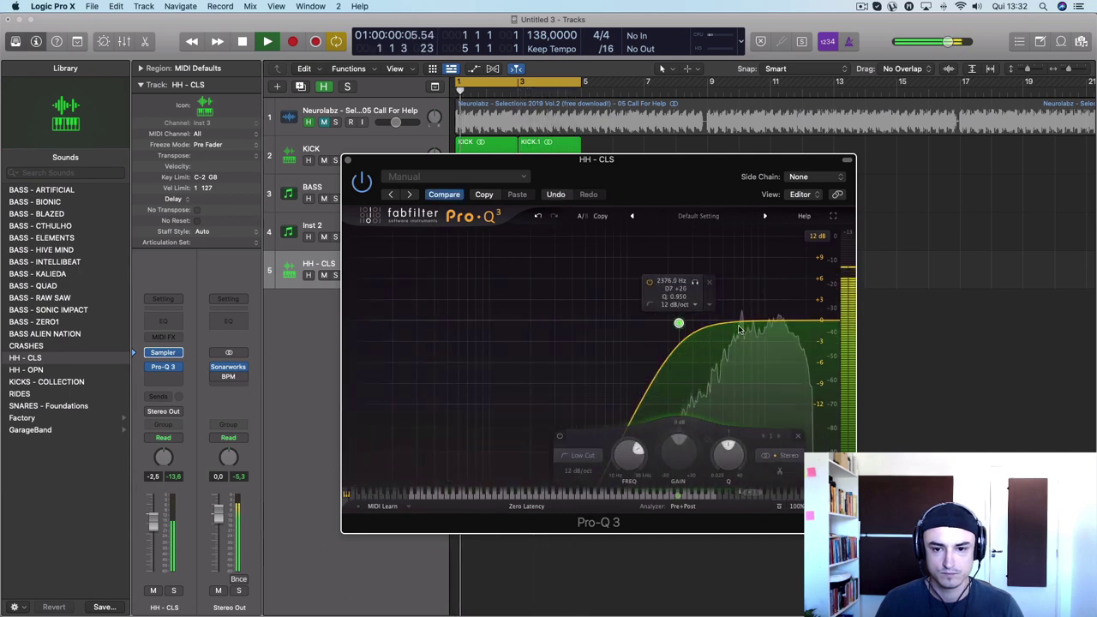
pyautogui.moveTo(737, 323)
pyautogui.mouseDown()
pyautogui.moveTo(742, 370)
pyautogui.moveTo(743, 300)
pyautogui.moveTo(742, 322)
pyautogui.mouseUp()
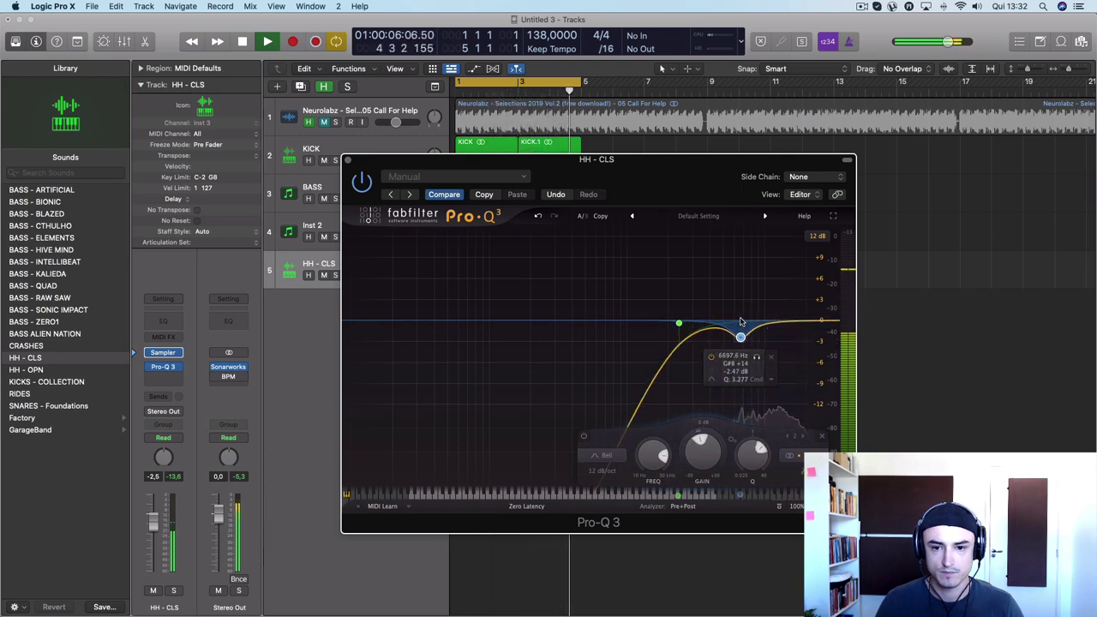
pyautogui.press('super+w')
pyautogui.click(771, 283)
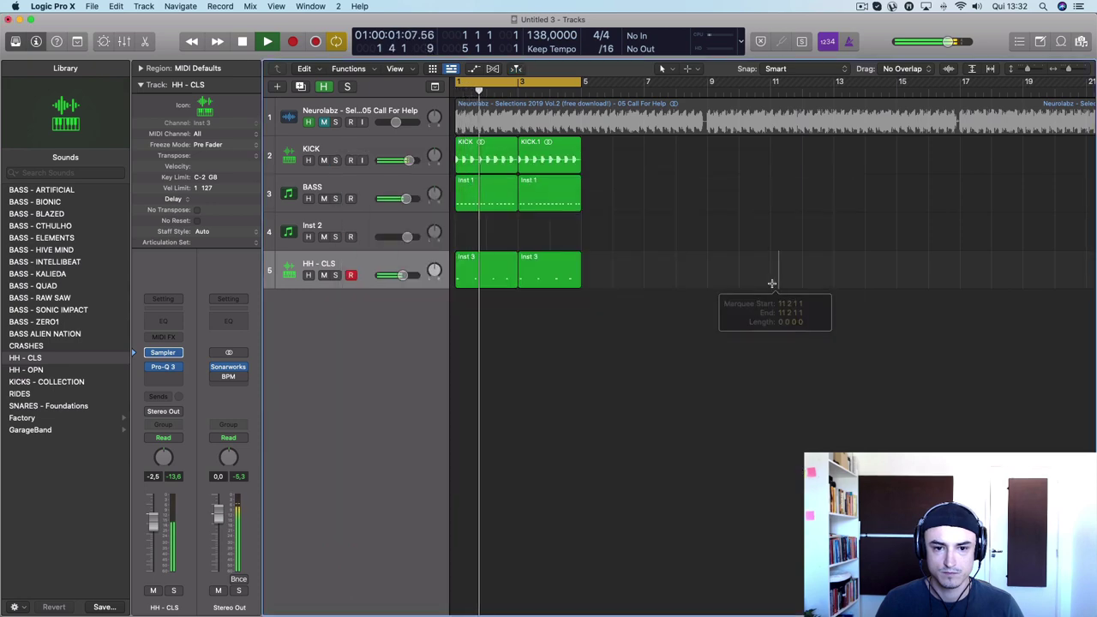
# Duplicate the HH - CLS track with its settings, copy the first Inst 3 region onto it and open the copy for note editing
pyautogui.click(372, 268)
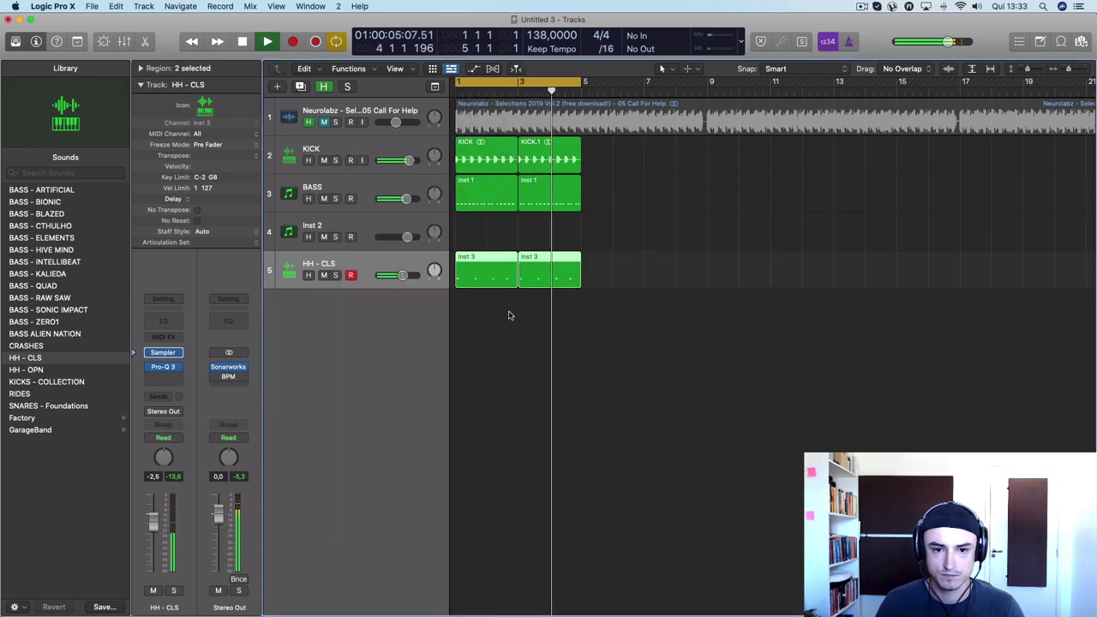
pyautogui.press('super+Right')
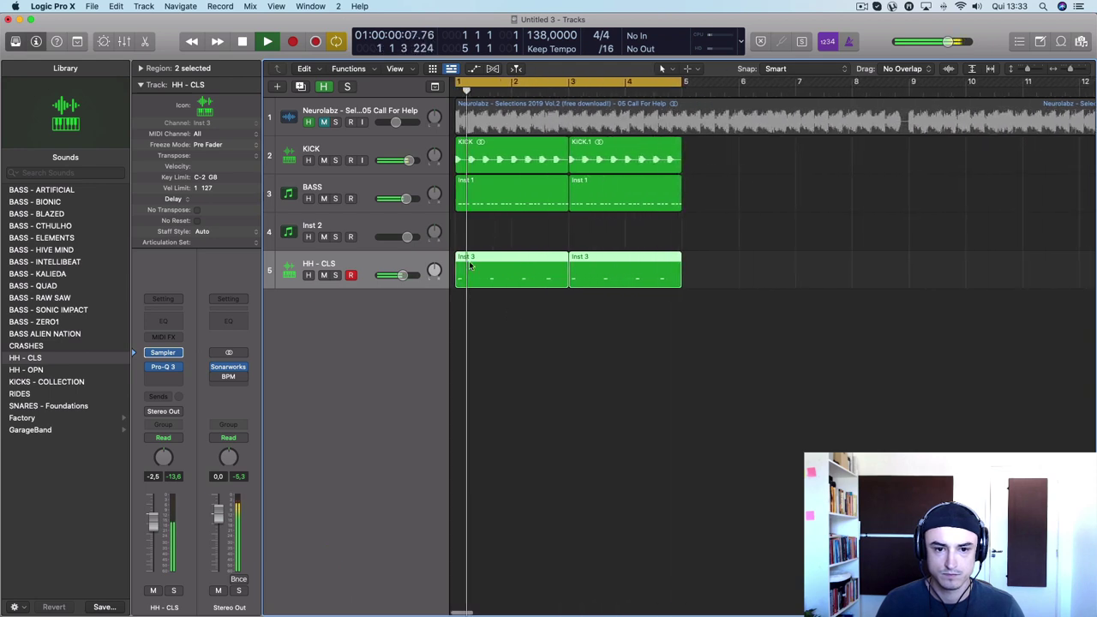
pyautogui.press('super+d')
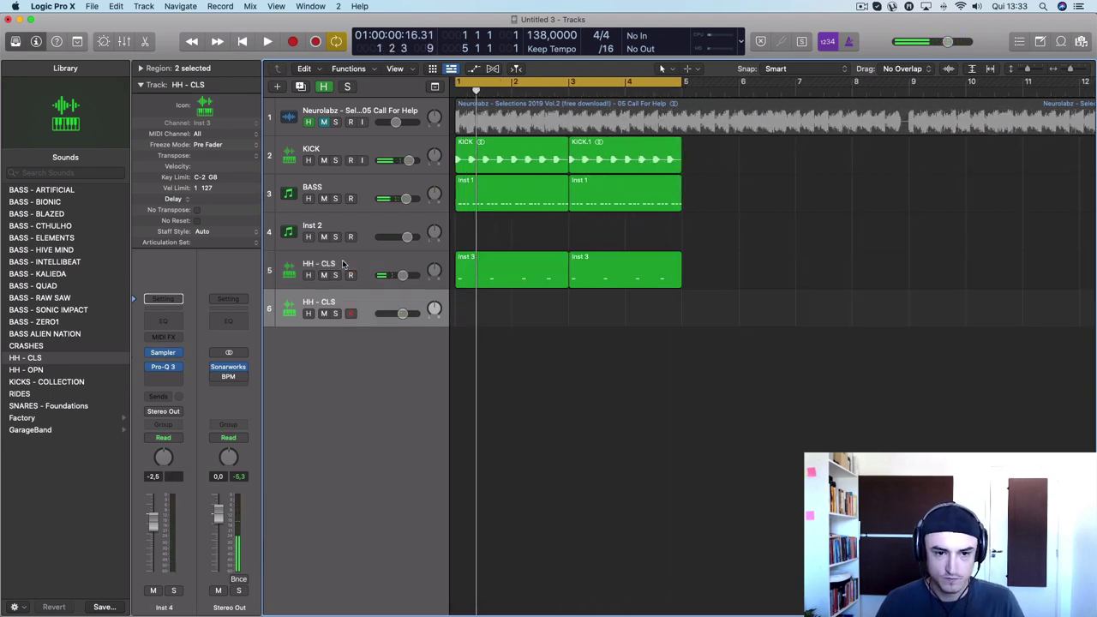
pyautogui.moveTo(482, 274); pyautogui.dragTo(484, 308)
pyautogui.doubleClick(483, 309)
pyautogui.press('super+Right')
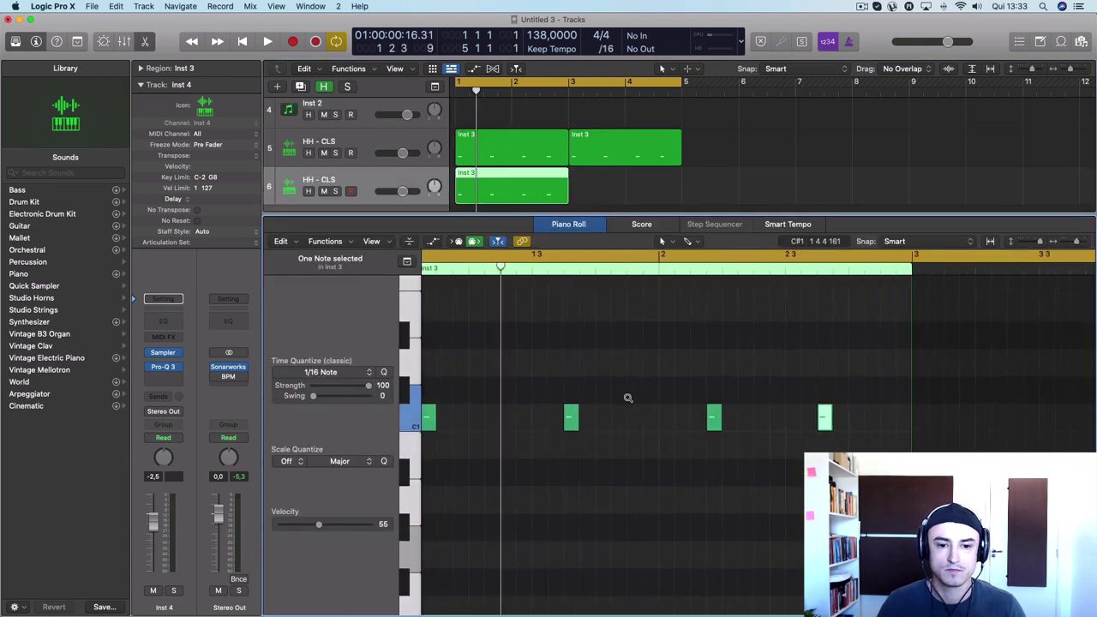
# Mute the four C1 notes in the copied region and add three consecutive sixteenth notes on D1 starting at 1 1 4
pyautogui.press('super+a')
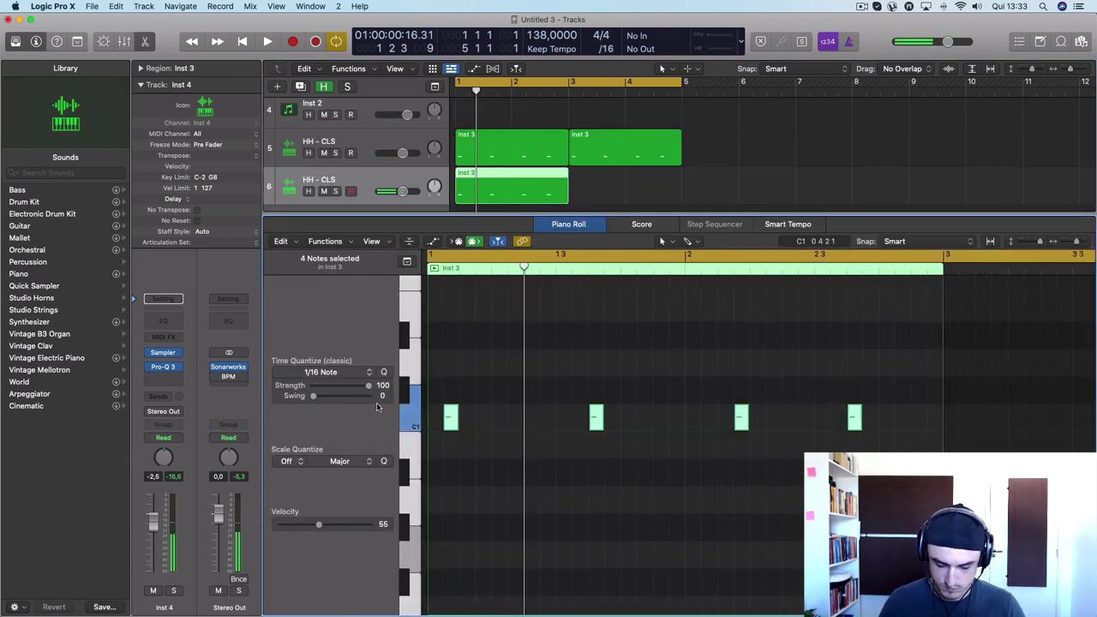
pyautogui.press('shift+super+a')
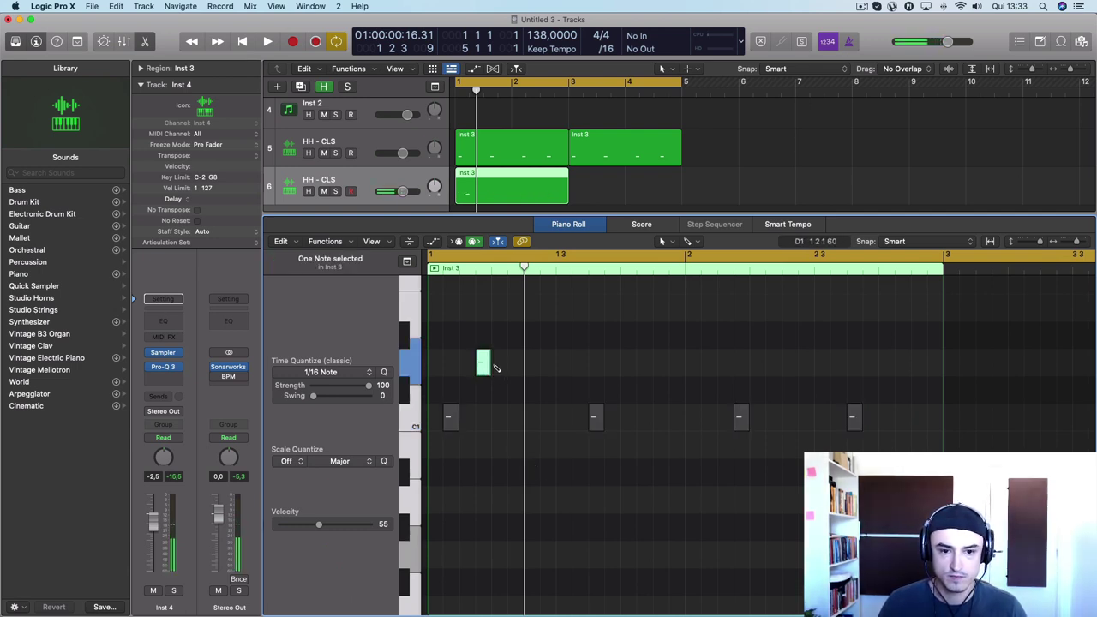
pyautogui.click(496, 369)
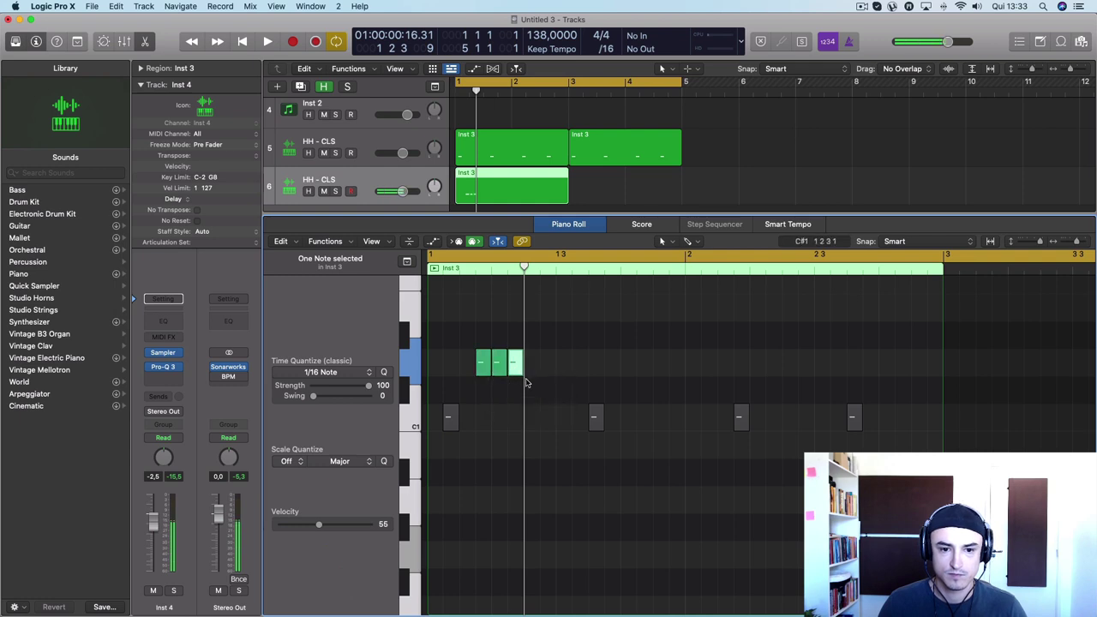
# Move the three D1 notes to start at 1 2 2, shorten them to about a thirty-second each and audition them
pyautogui.moveTo(486, 373); pyautogui.dragTo(513, 366)
pyautogui.press('space')
pyautogui.press('space')
pyautogui.press('space')
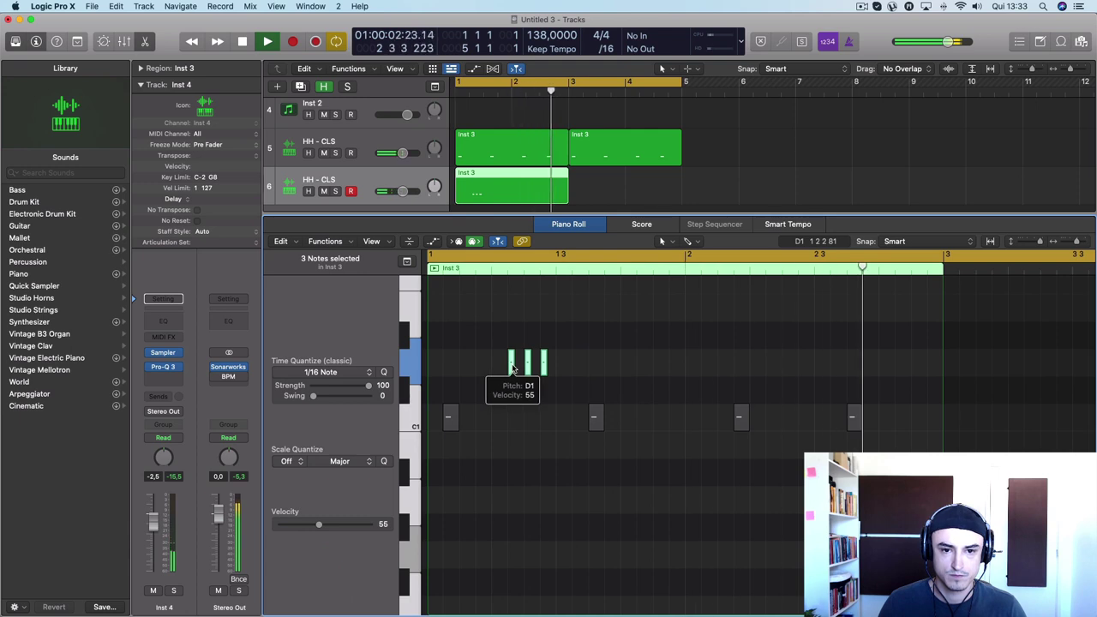
pyautogui.press('space')
# Set the division to /32 and duplicate the three D1 notes into the gaps to form a six-note thirty-second roll
pyautogui.press('super+Right')
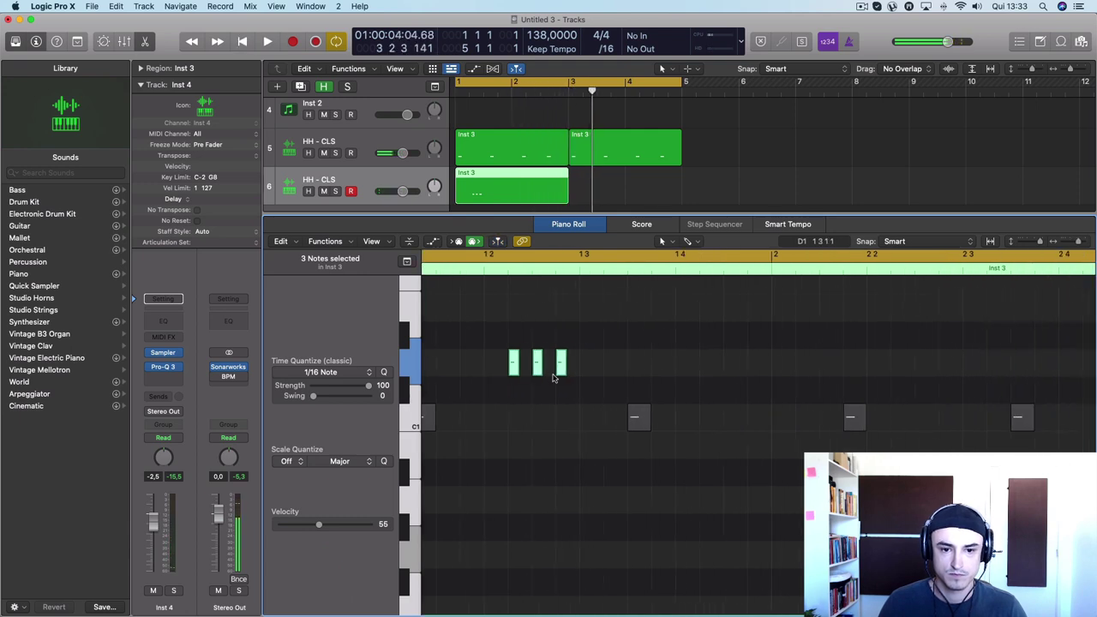
pyautogui.click(606, 52)
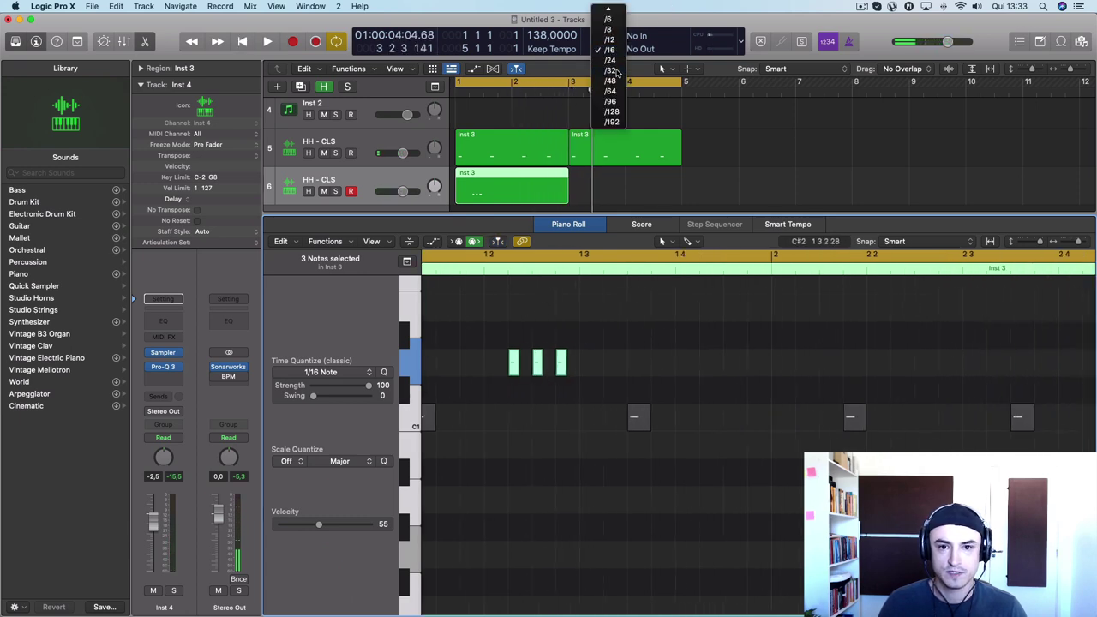
pyautogui.click(612, 70)
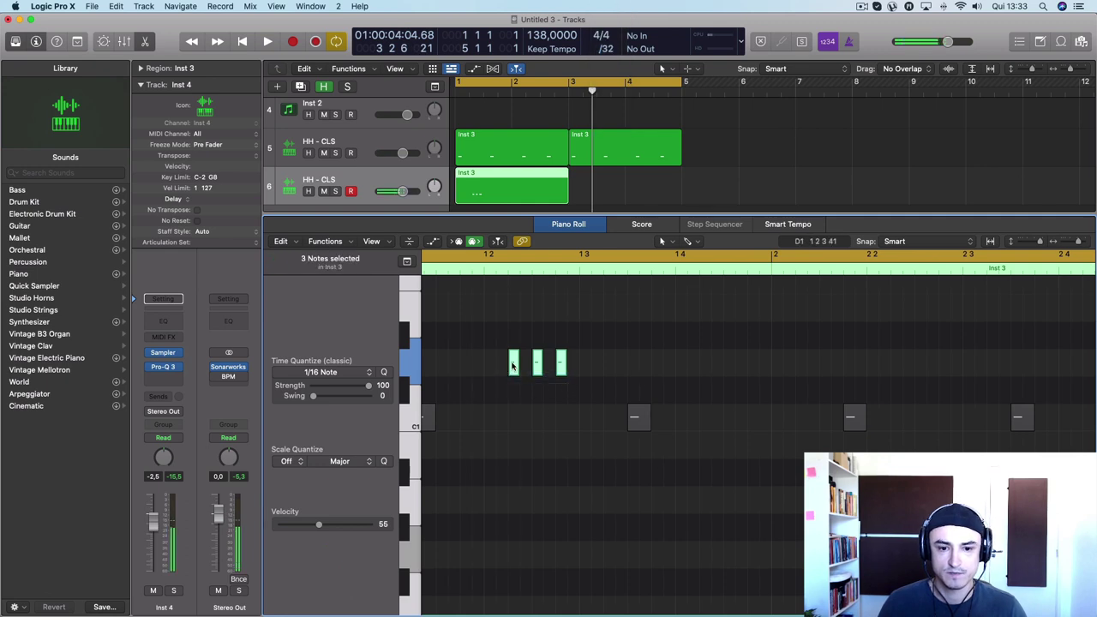
pyautogui.moveTo(517, 367); pyautogui.dragTo(528, 369)
# Show the note velocities, ramp the six D1 notes upward from velocity 1, and select the region on the duplicated track
pyautogui.moveTo(575, 407); pyautogui.dragTo(476, 355)
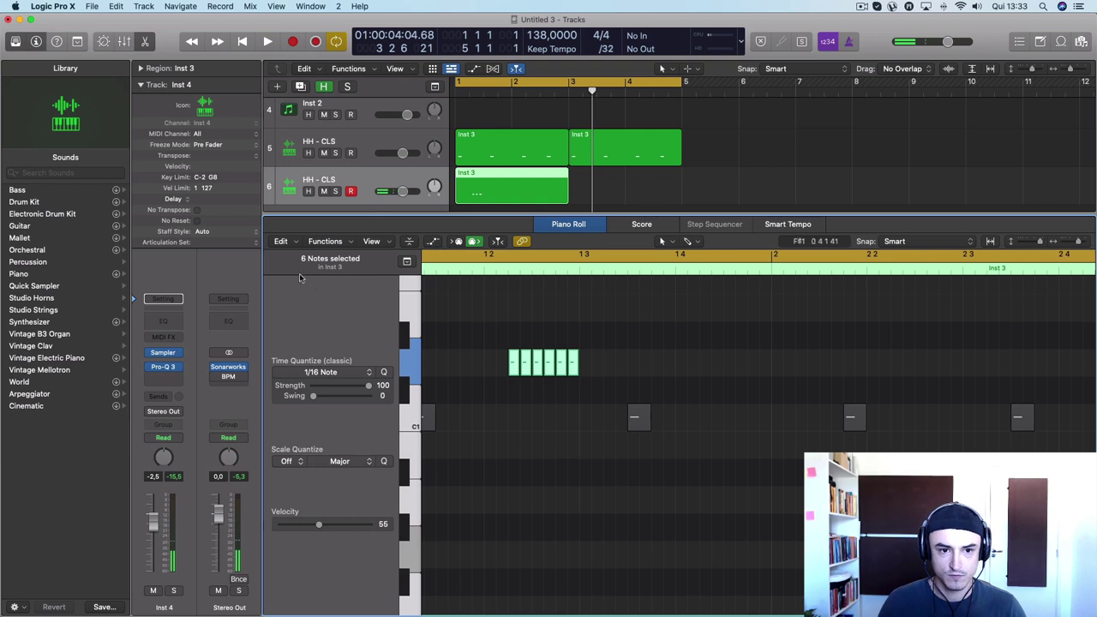
pyautogui.click(435, 242)
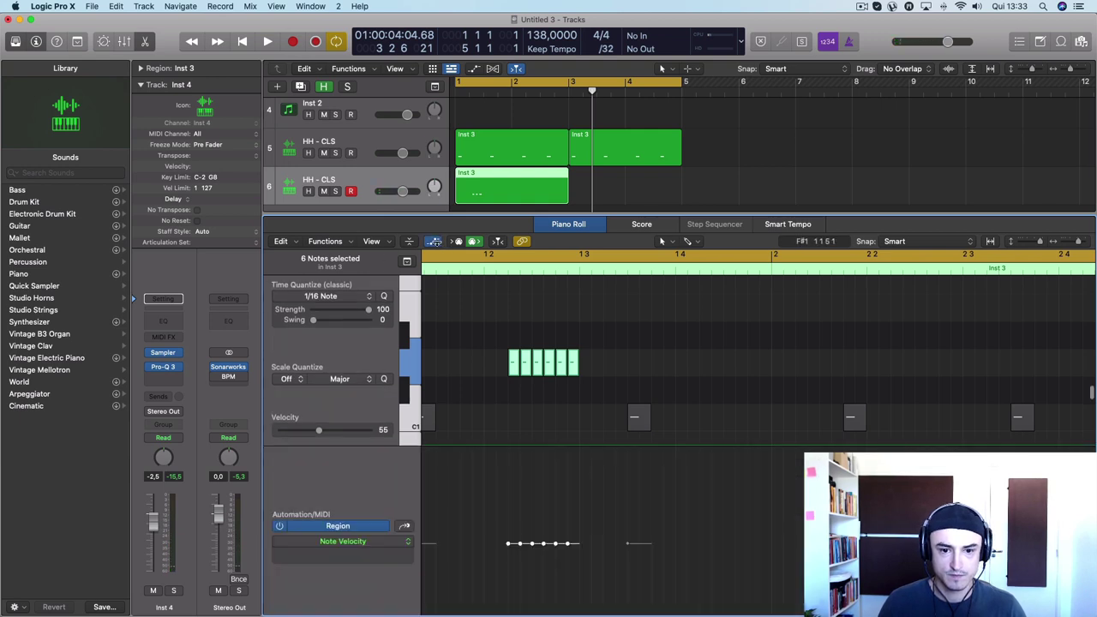
pyautogui.moveTo(584, 541); pyautogui.dragTo(525, 614)
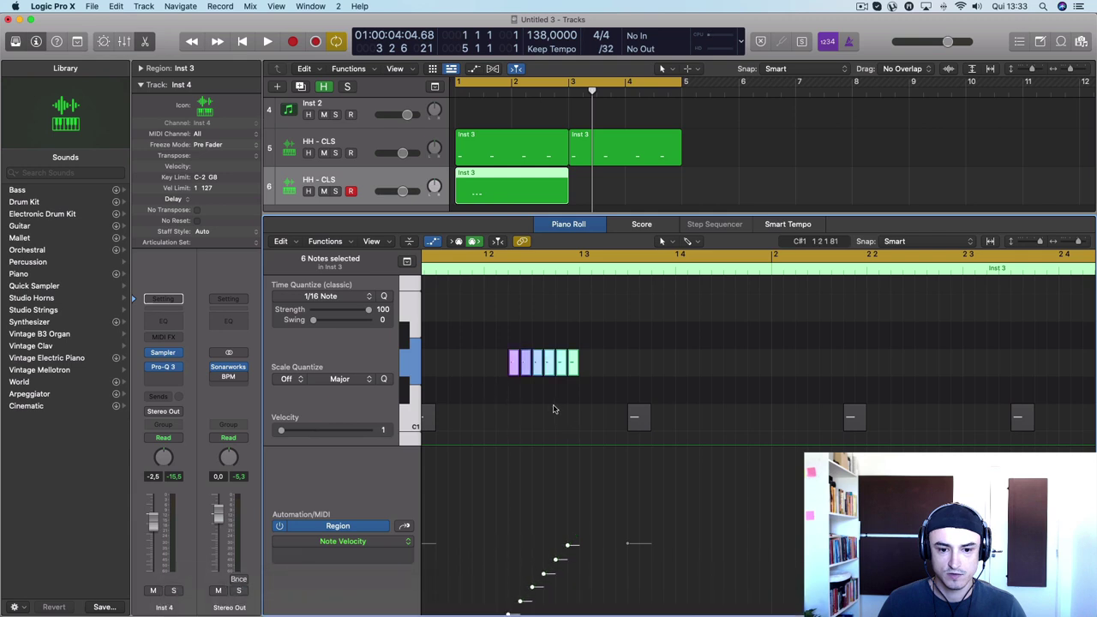
pyautogui.click(537, 175)
pyautogui.hotkey('shift', 'space')
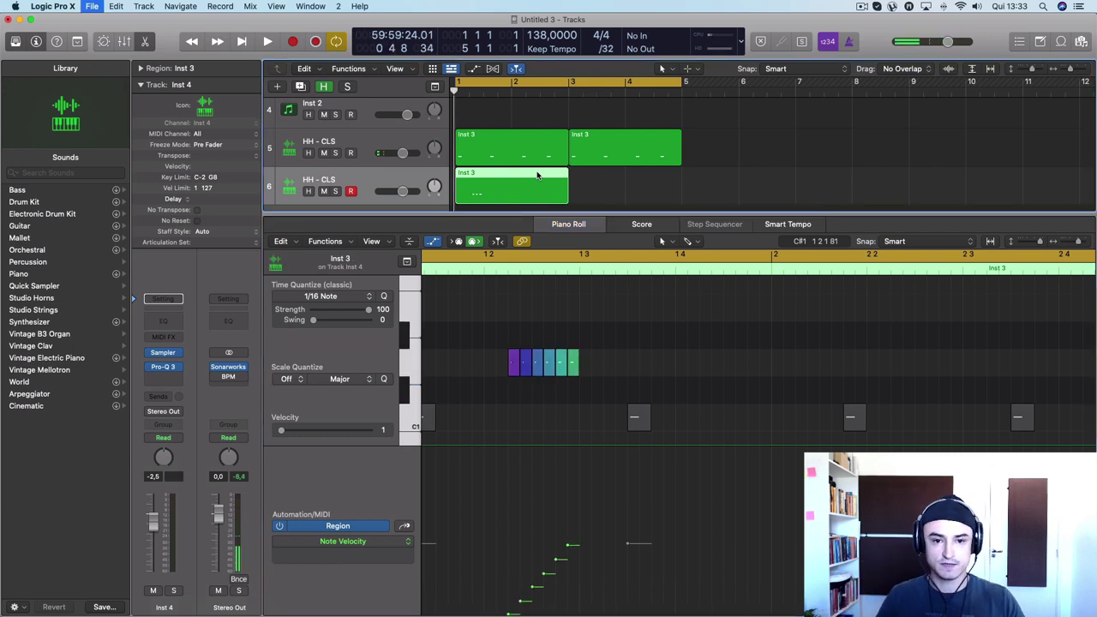
# Save the project as Zenonesque Class in the Logic folder
pyautogui.press('super+s')
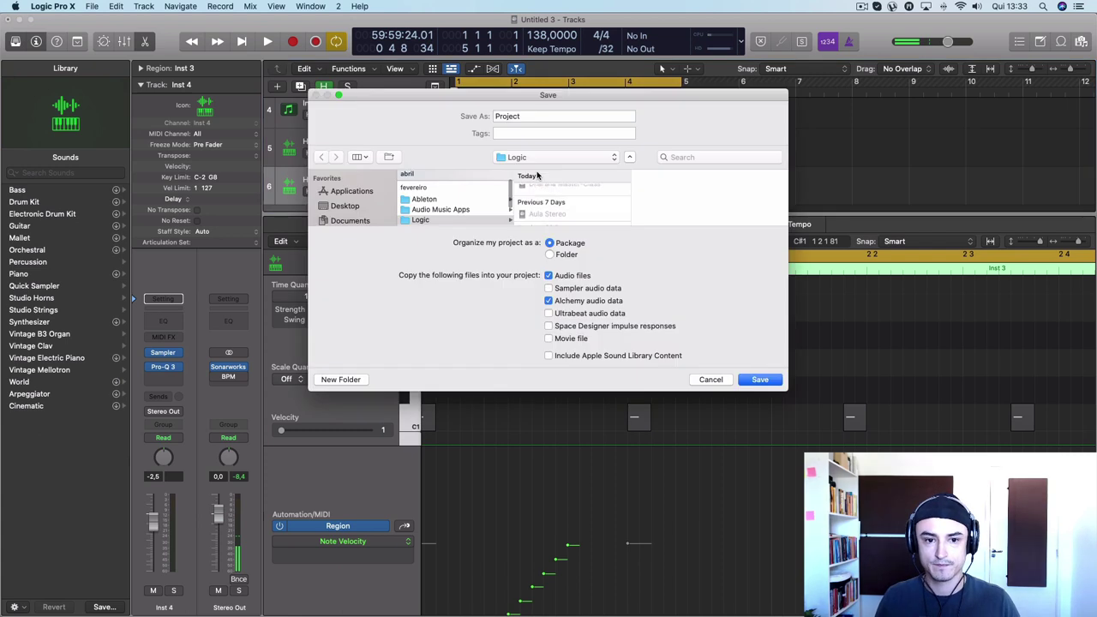
pyautogui.doubleClick(525, 116)
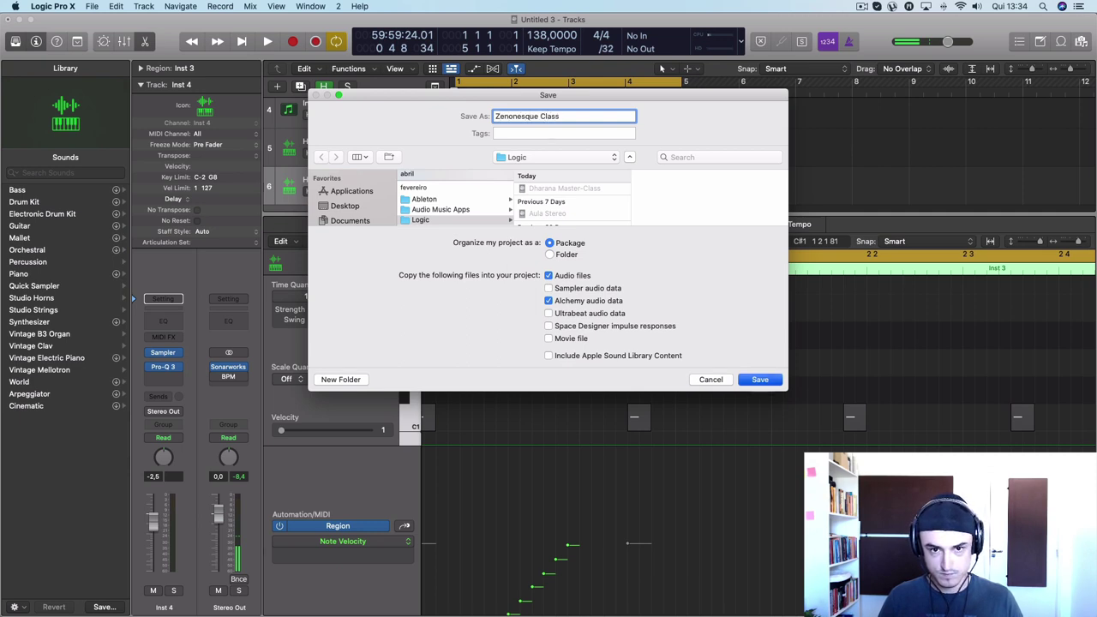
pyautogui.write('Zenonesque Class')
pyautogui.press('Return')
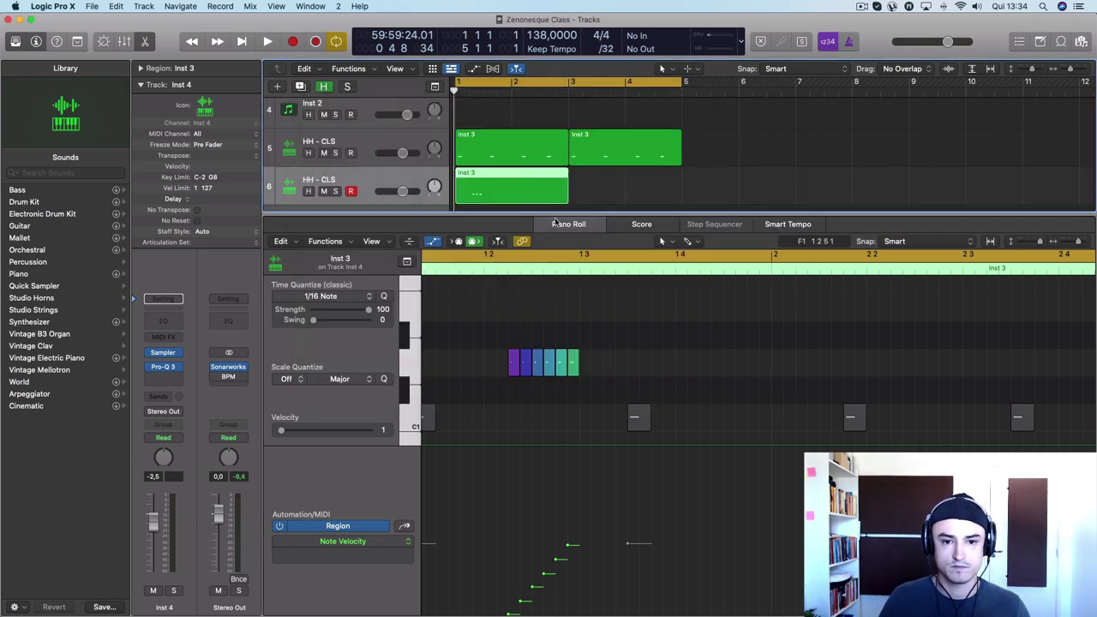
# Move the six-note D1 roll to start at 1 4 3 1 and audition it with the loop
pyautogui.press('space')
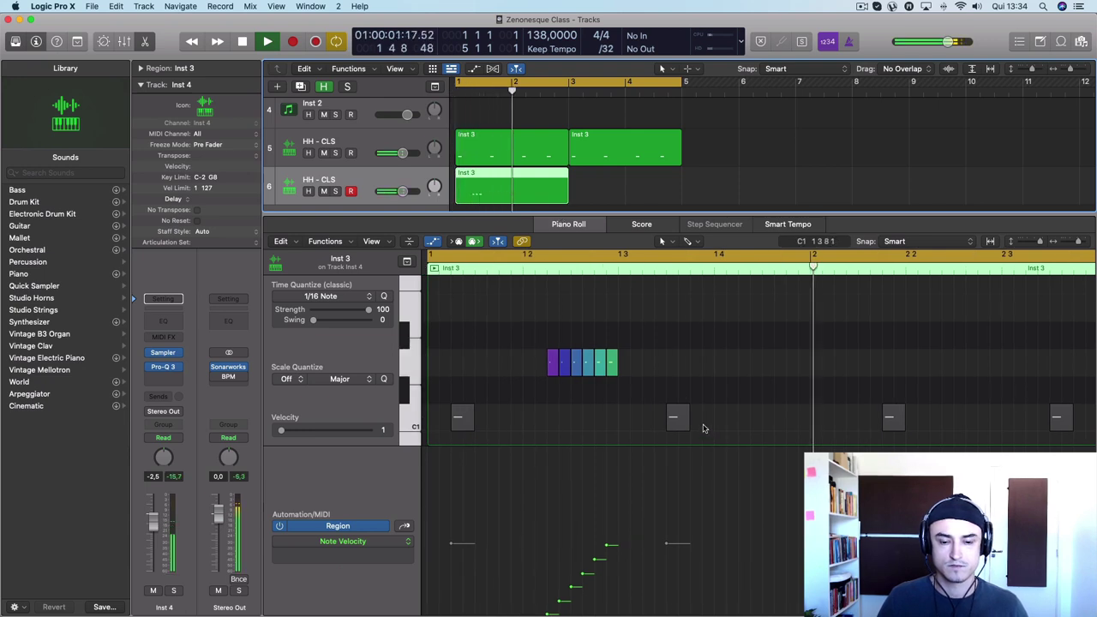
pyautogui.press('space')
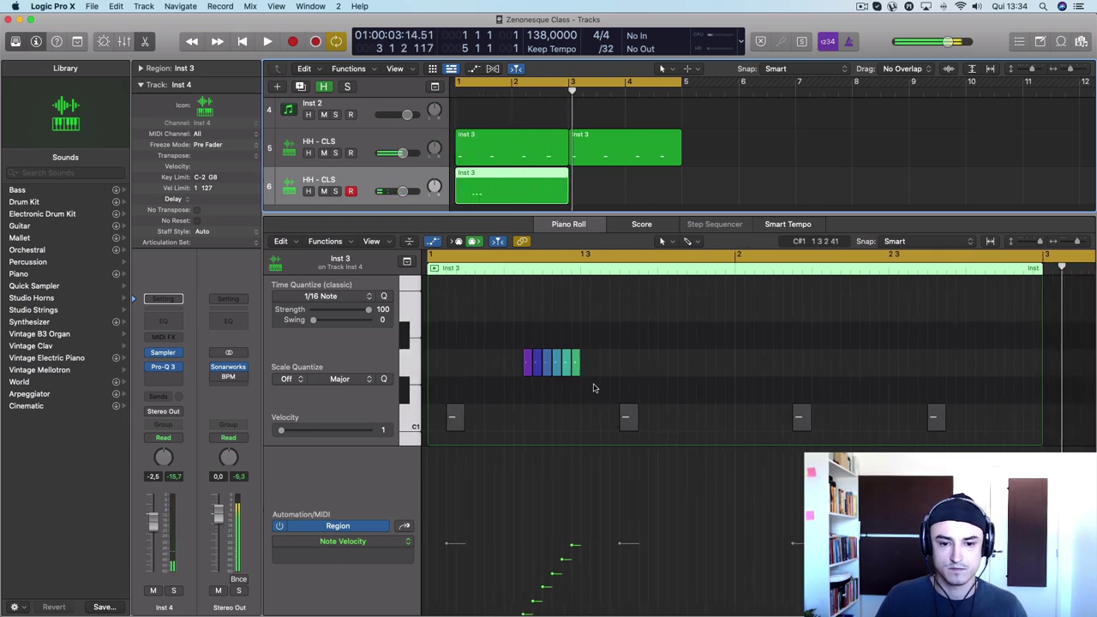
pyautogui.moveTo(593, 388); pyautogui.dragTo(684, 367)
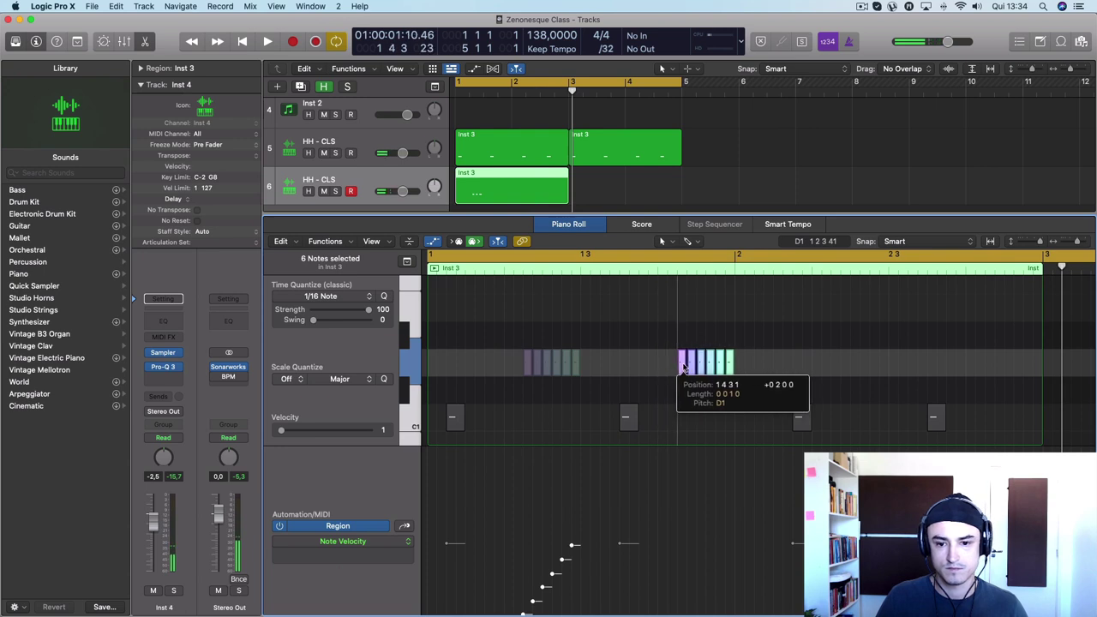
pyautogui.press('space')
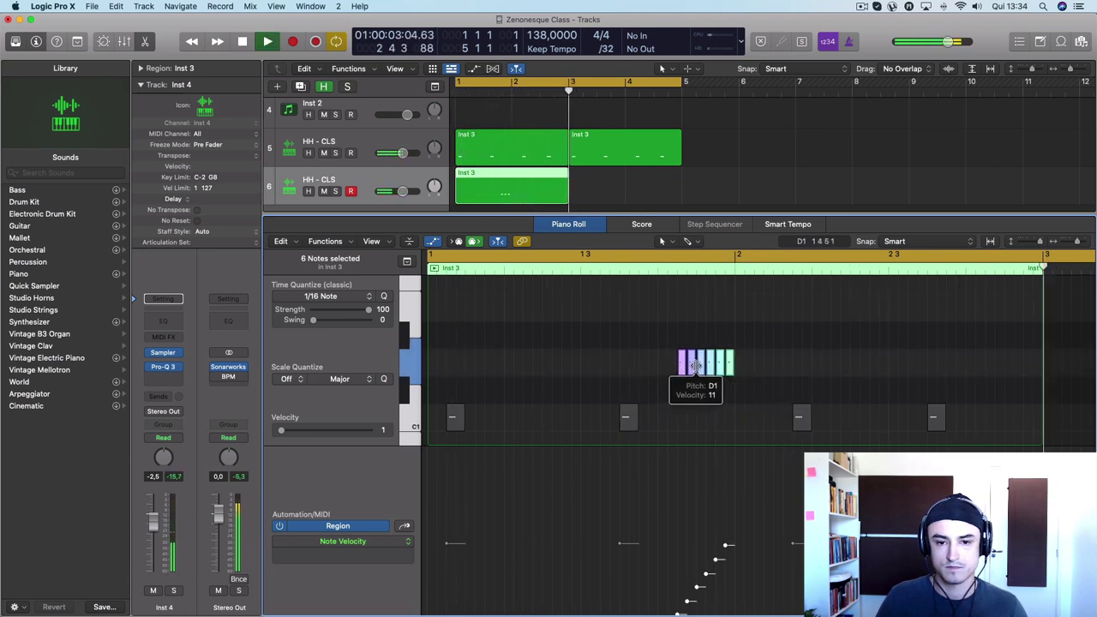
pyautogui.press('space')
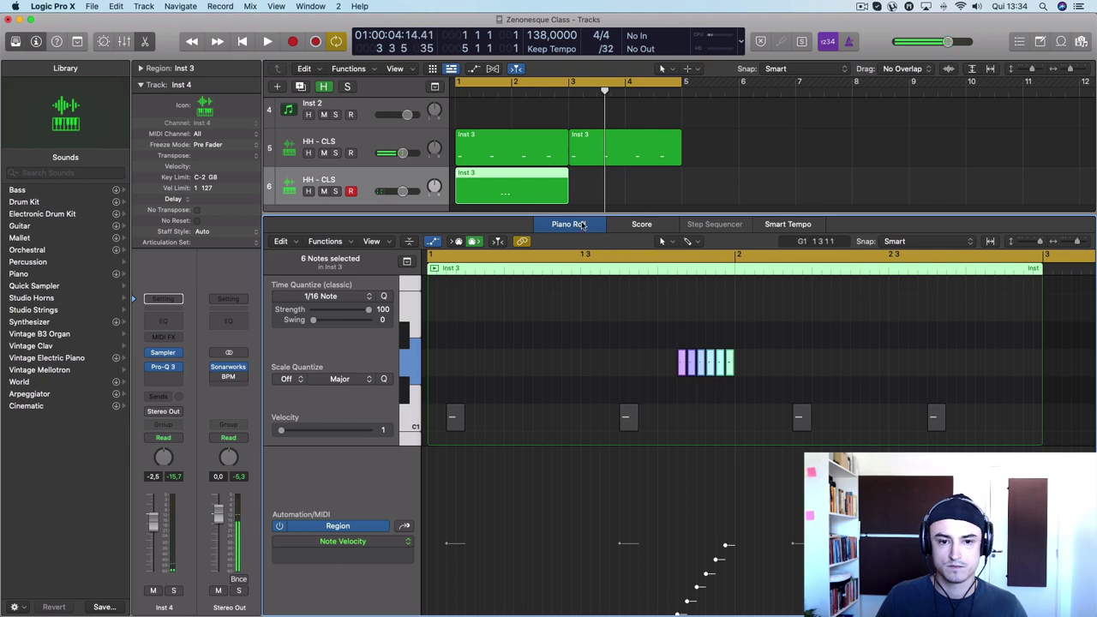
# Transpose the six roll notes up one semitone to D#1 and audition them
pyautogui.click(580, 224)
pyautogui.doubleClick(495, 295)
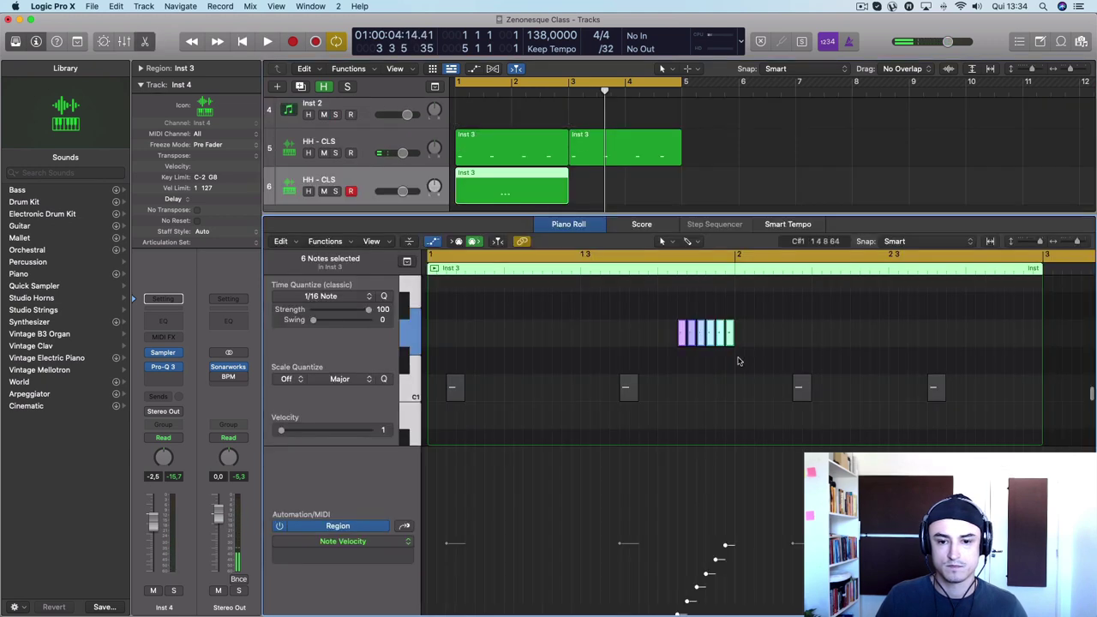
pyautogui.moveTo(680, 332); pyautogui.dragTo(680, 313)
pyautogui.press('space')
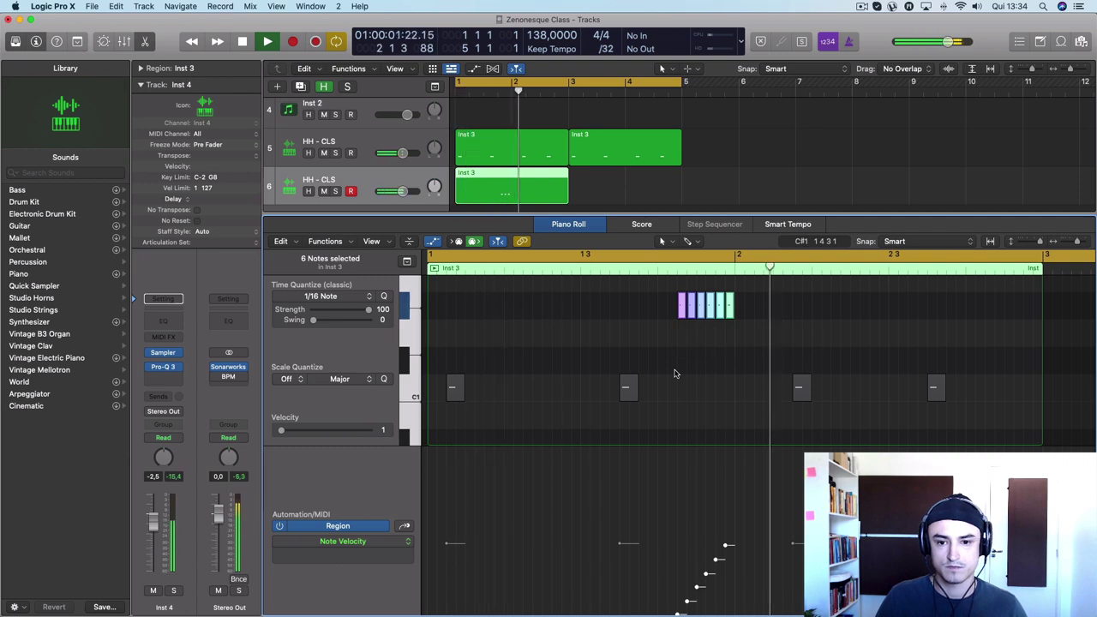
pyautogui.press('space')
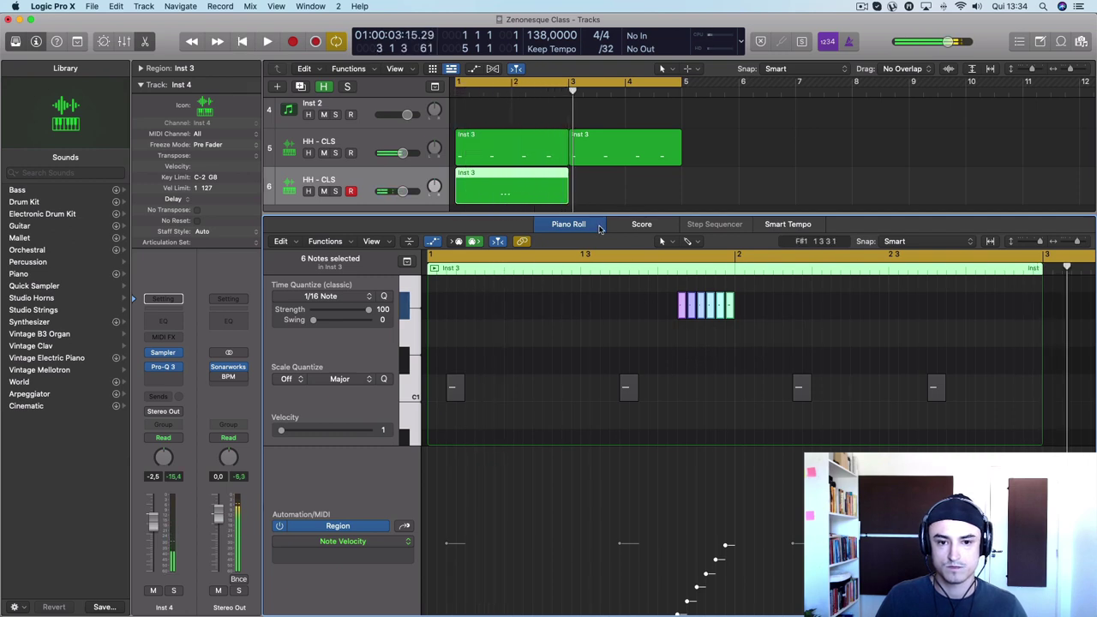
# Close the note editor, shift the cycle range to run from 1 4 1 to 4 4 1, and audition it
pyautogui.click(598, 229)
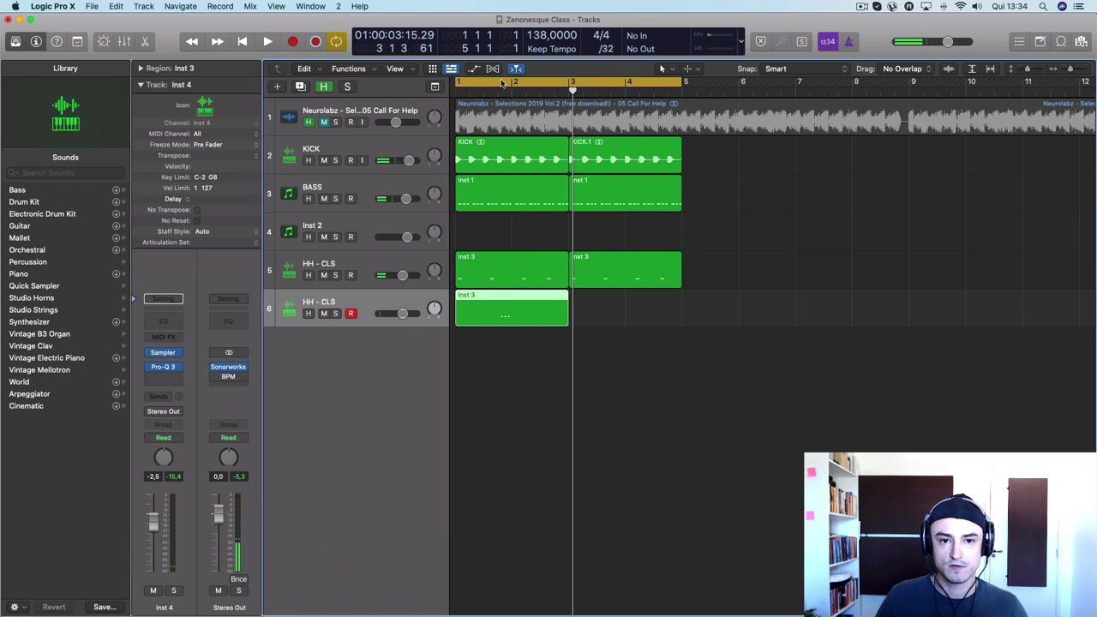
pyautogui.moveTo(502, 82); pyautogui.dragTo(674, 82)
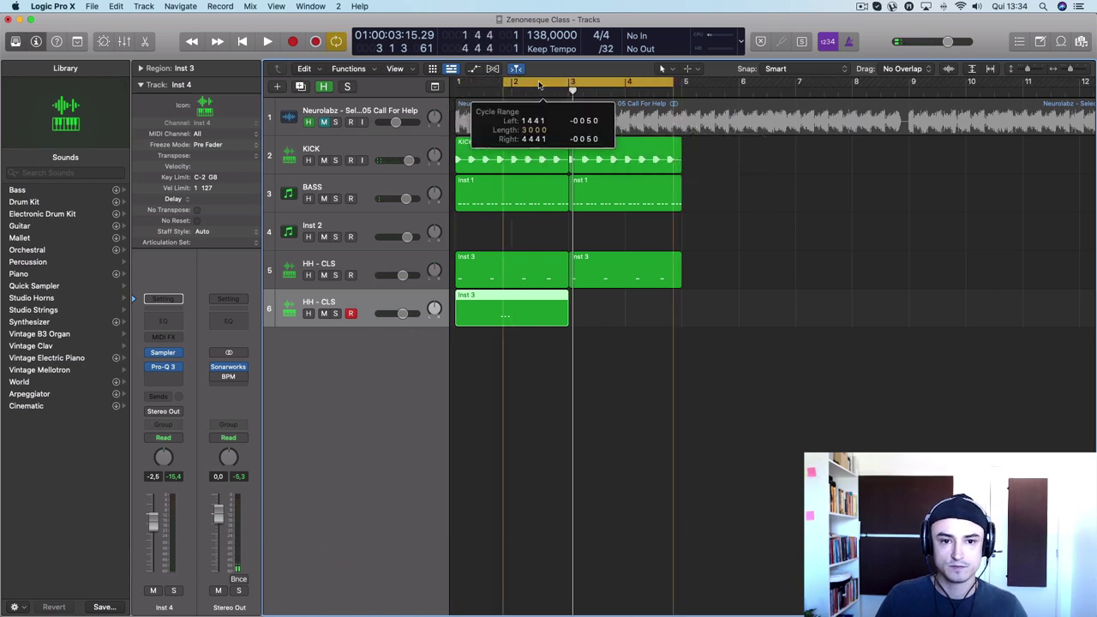
pyautogui.moveTo(540, 84); pyautogui.dragTo(535, 84)
pyautogui.press('space')
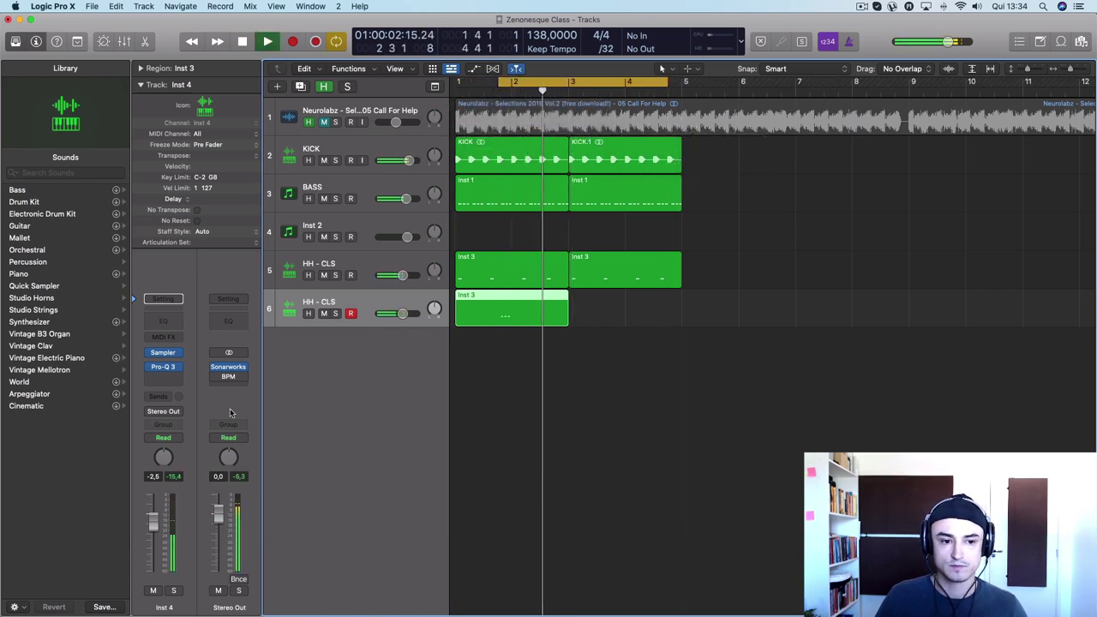
pyautogui.press('space')
# Insert the Unfiltered Audio Byome plug-in in stereo after Pro-Q 3 on the second HH - CLS track
pyautogui.click(171, 370)
pyautogui.moveTo(192, 605)
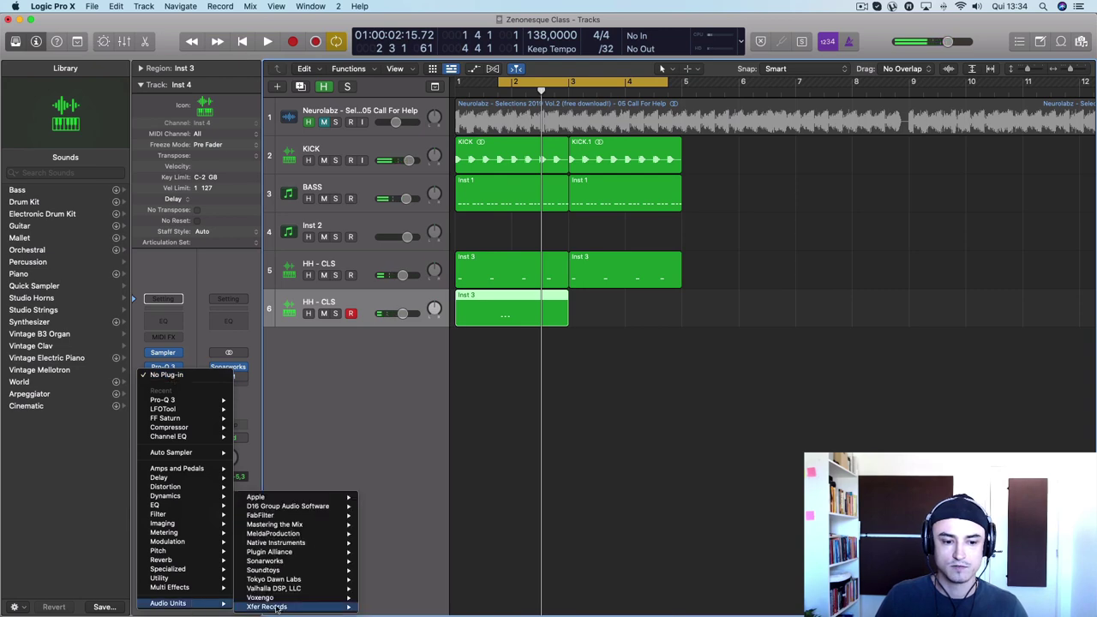
pyautogui.moveTo(307, 561)
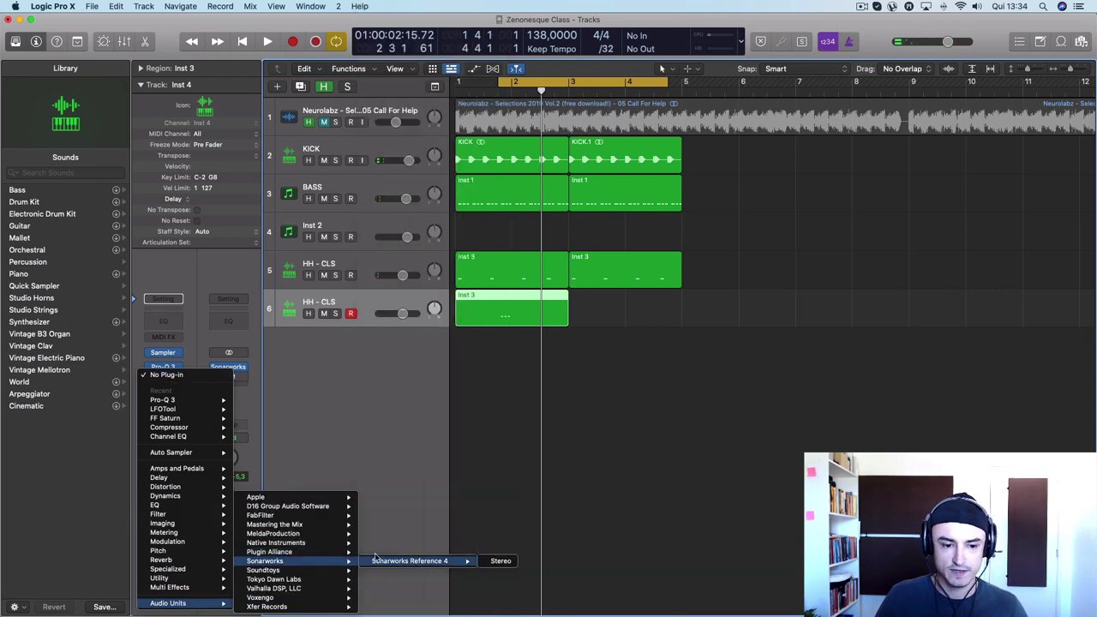
pyautogui.moveTo(343, 552)
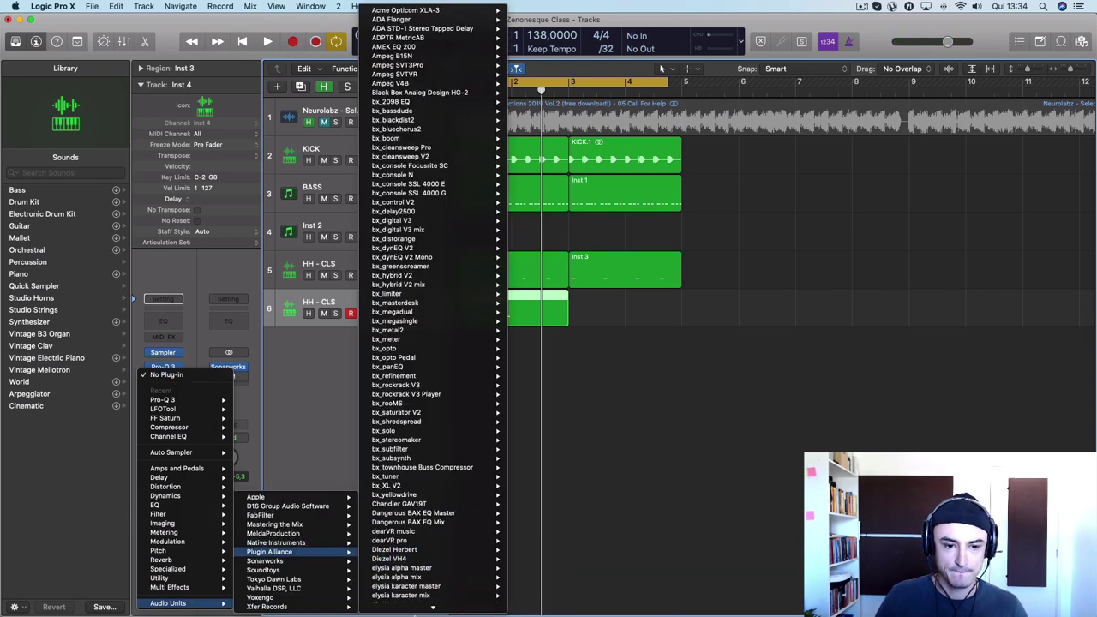
pyautogui.moveTo(414, 614)
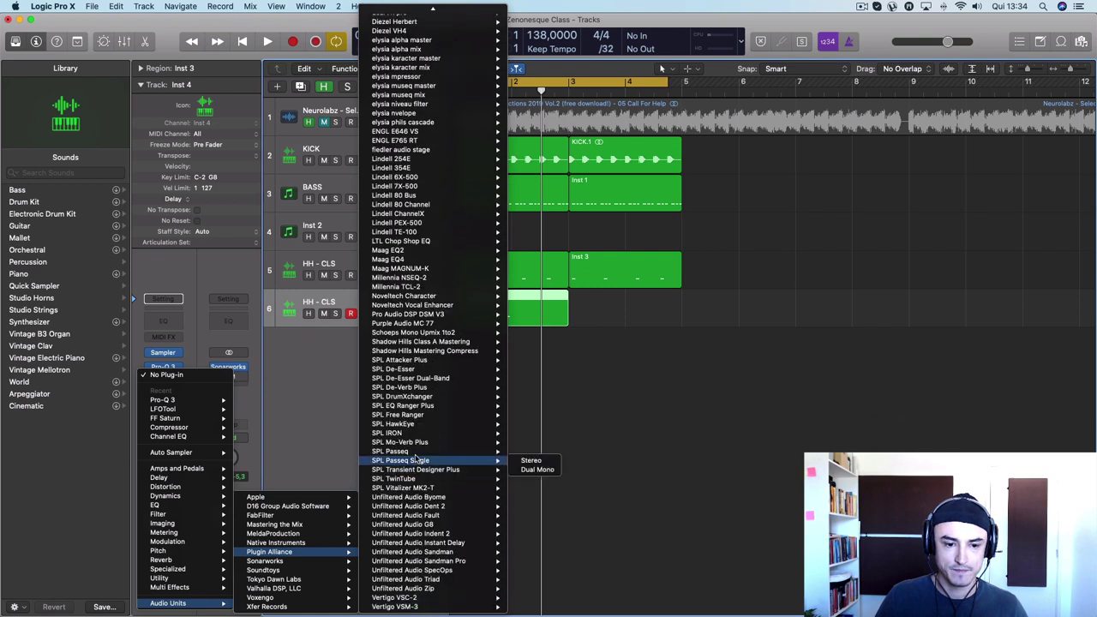
pyautogui.moveTo(440, 581)
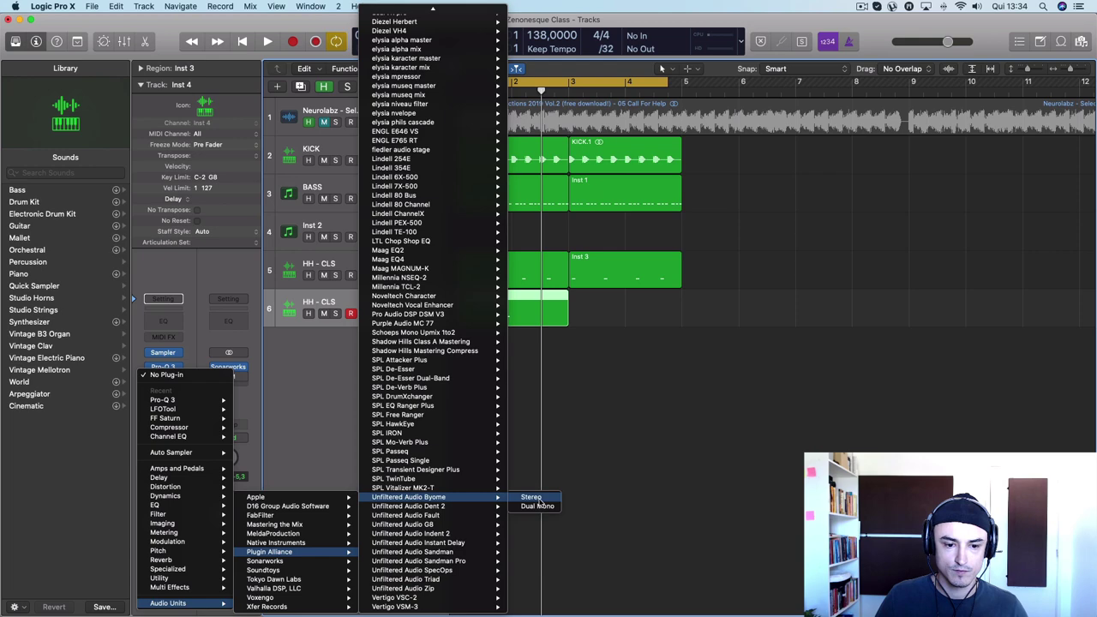
pyautogui.click(533, 498)
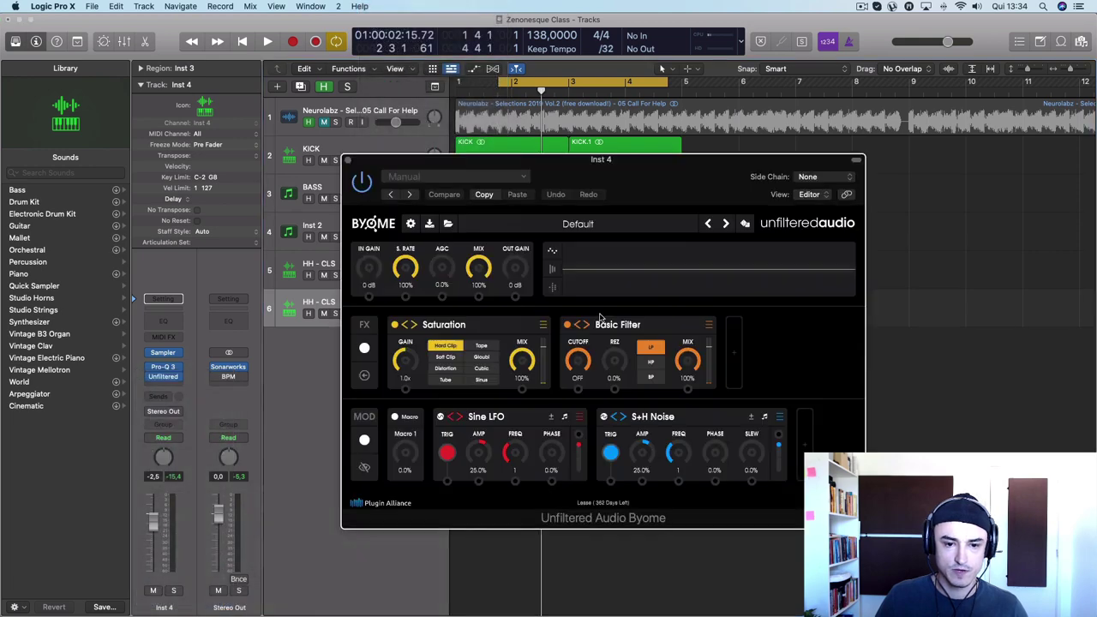
# Try Byome's factory reverb preset VERB - Murky Waters, switch to VERB - Nordic Noir Piano, and audition the roll with it
pyautogui.press('space')
pyautogui.moveTo(608, 174); pyautogui.dragTo(754, 248)
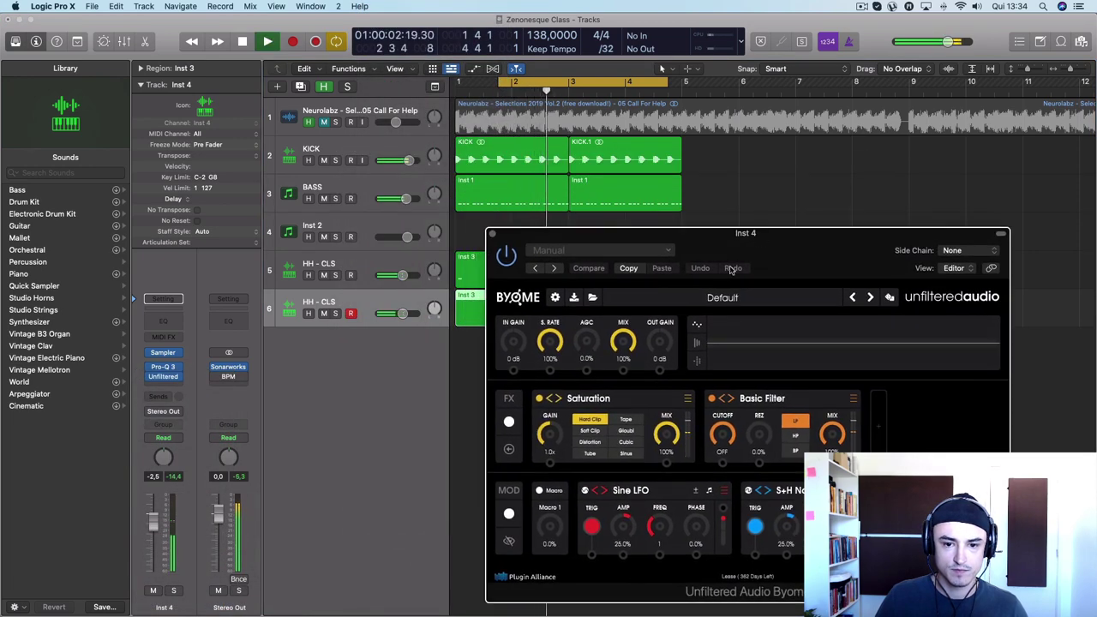
pyautogui.click(774, 299)
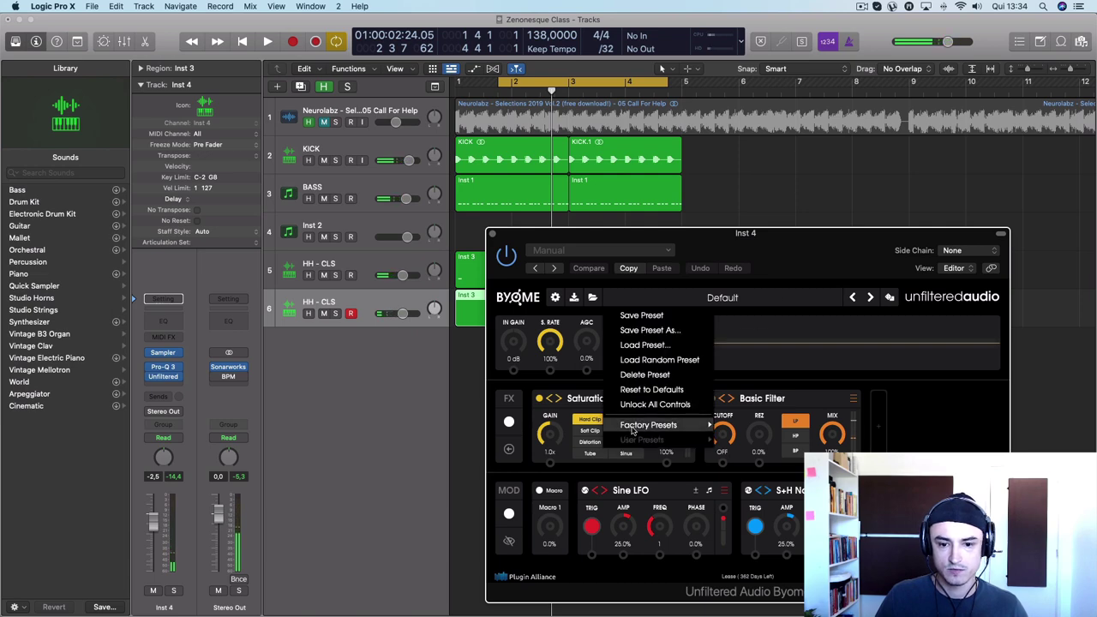
pyautogui.moveTo(677, 424)
pyautogui.moveTo(797, 395)
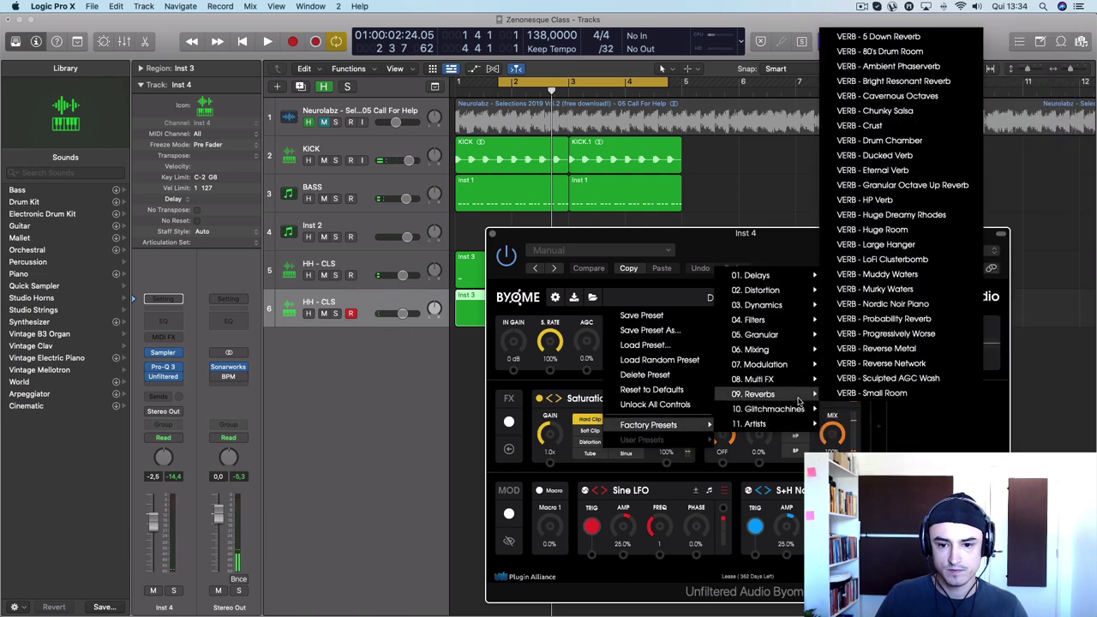
pyautogui.click(870, 296)
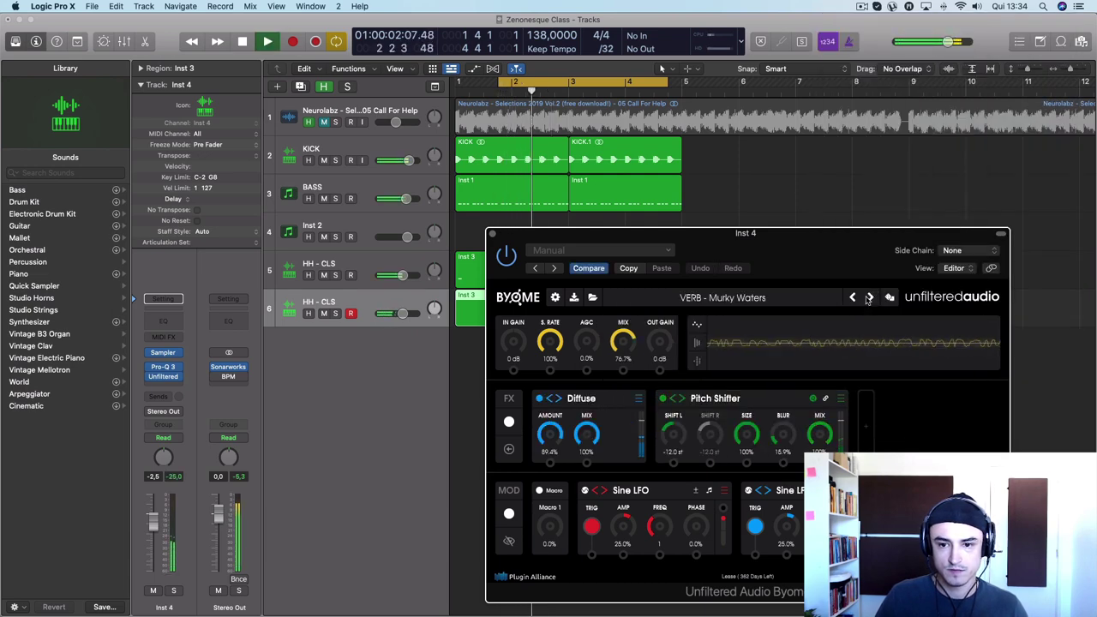
pyautogui.click(871, 297)
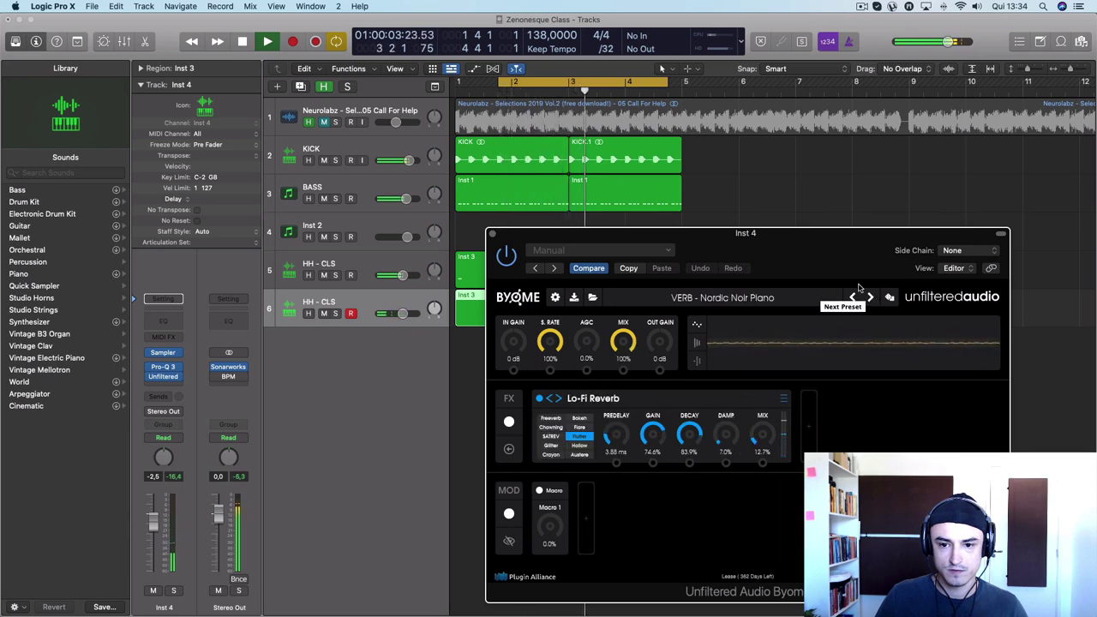
pyautogui.moveTo(800, 235); pyautogui.dragTo(965, 224)
pyautogui.press('space')
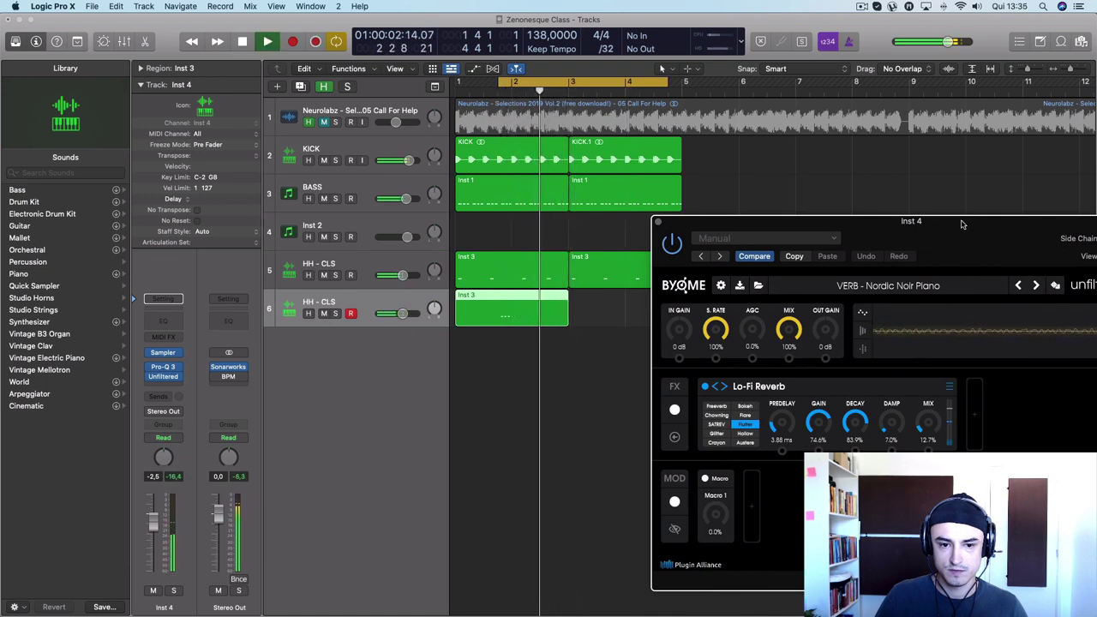
pyautogui.press('space')
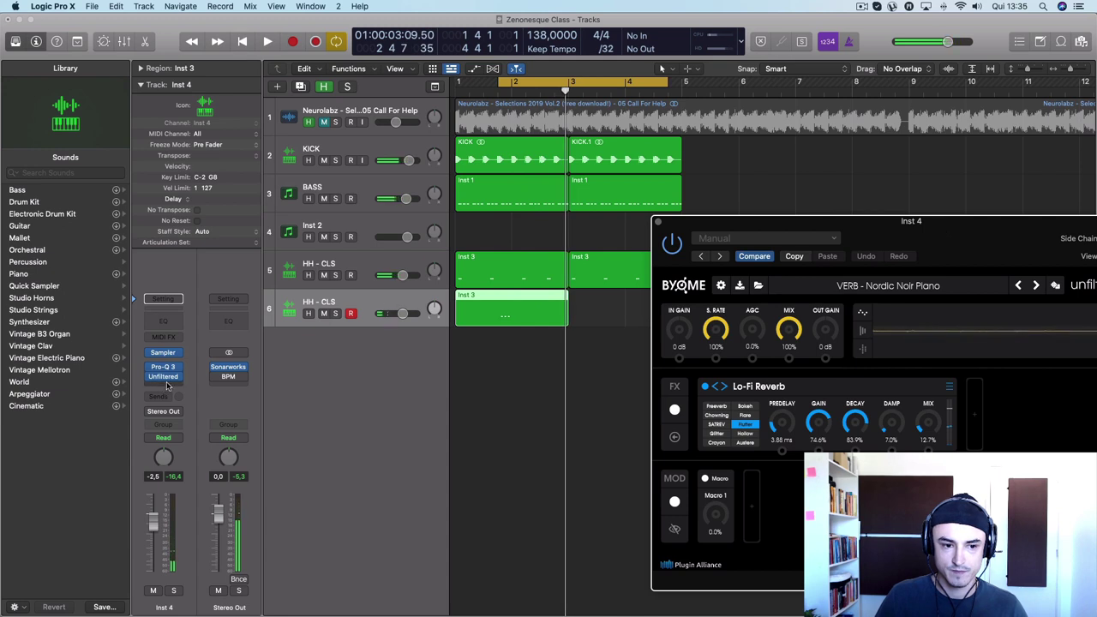
# Insert the Soundtoys PanMan plug-in after Byome on the roll track and audition its Default preset
pyautogui.click(168, 386)
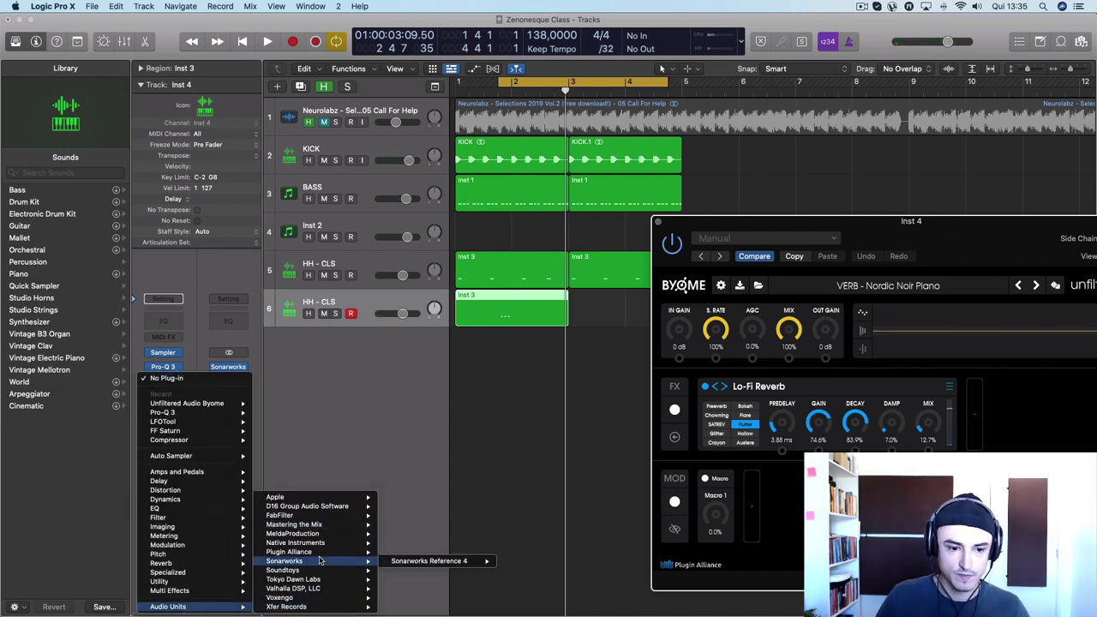
pyautogui.moveTo(351, 570)
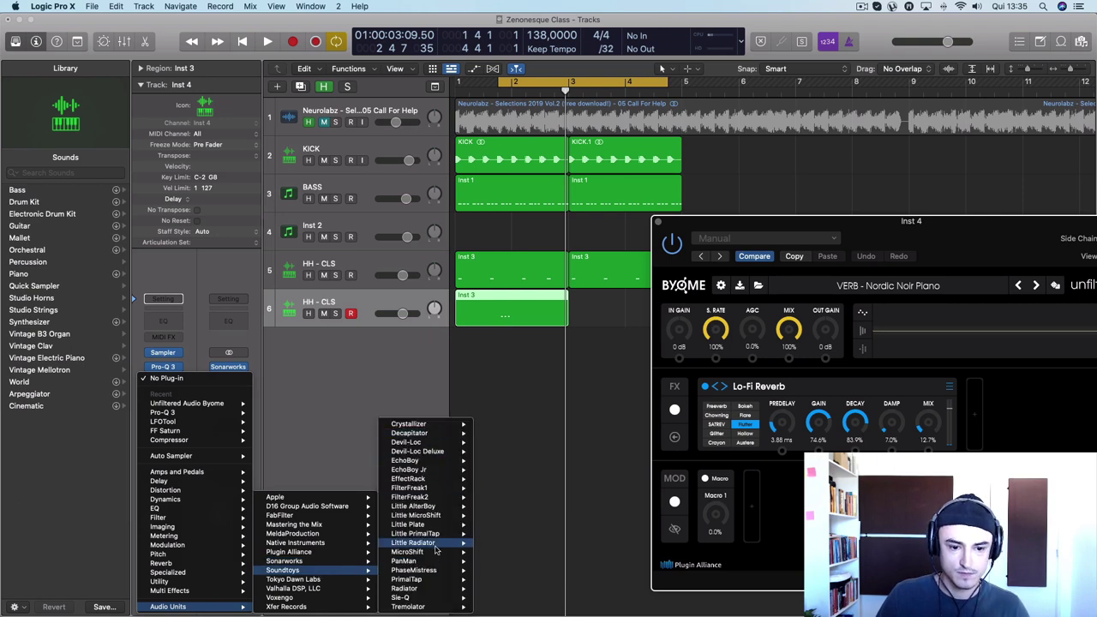
pyautogui.moveTo(435, 491)
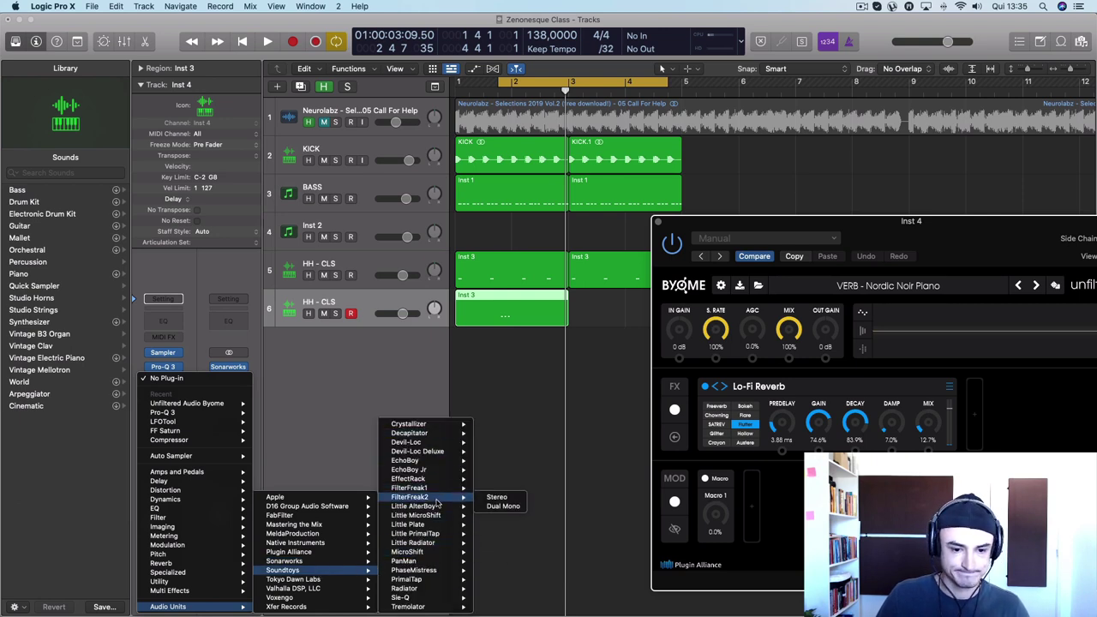
pyautogui.moveTo(434, 554)
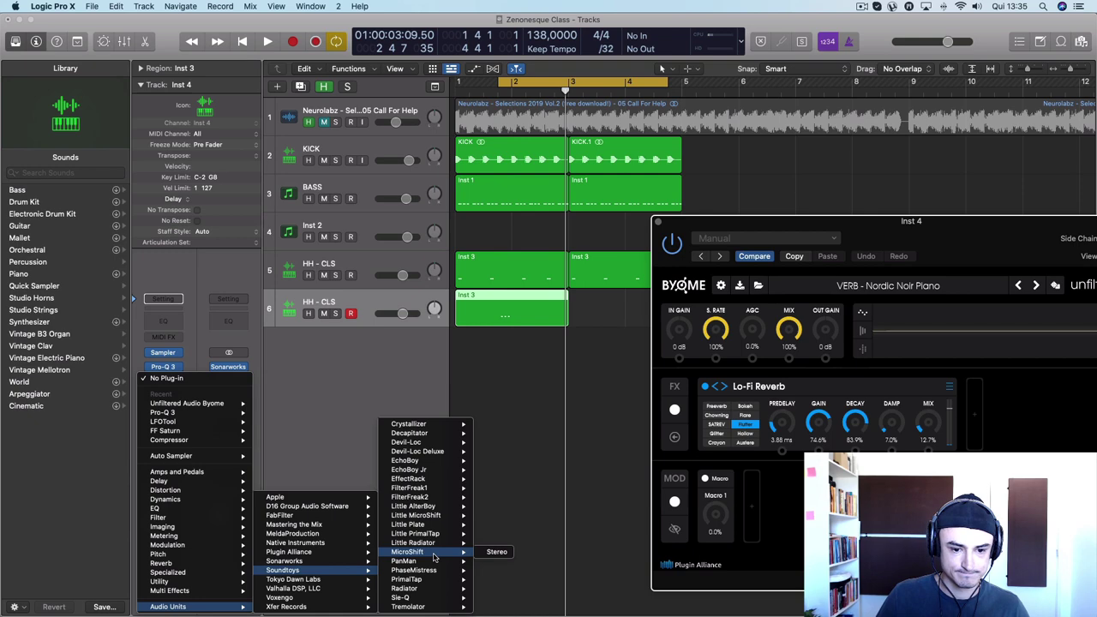
pyautogui.click(497, 561)
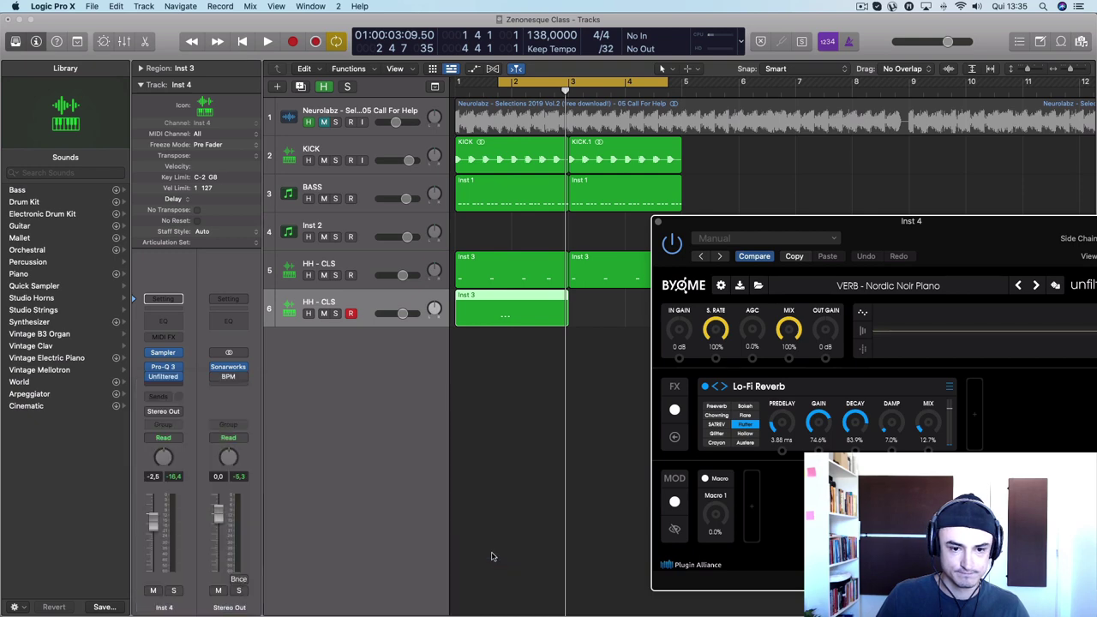
pyautogui.press('space')
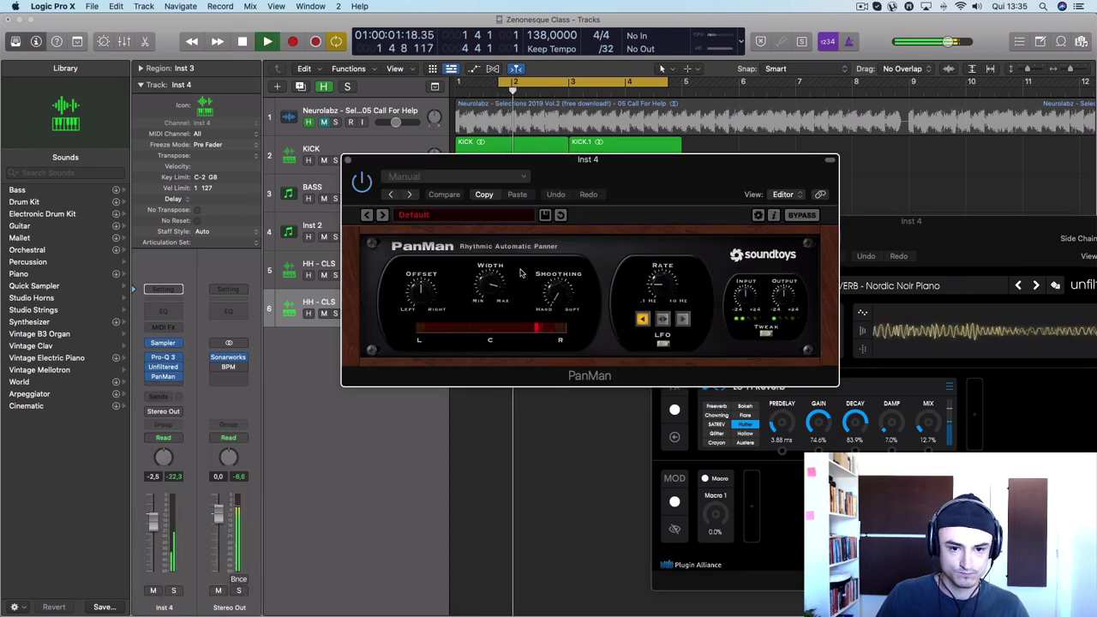
pyautogui.press('space')
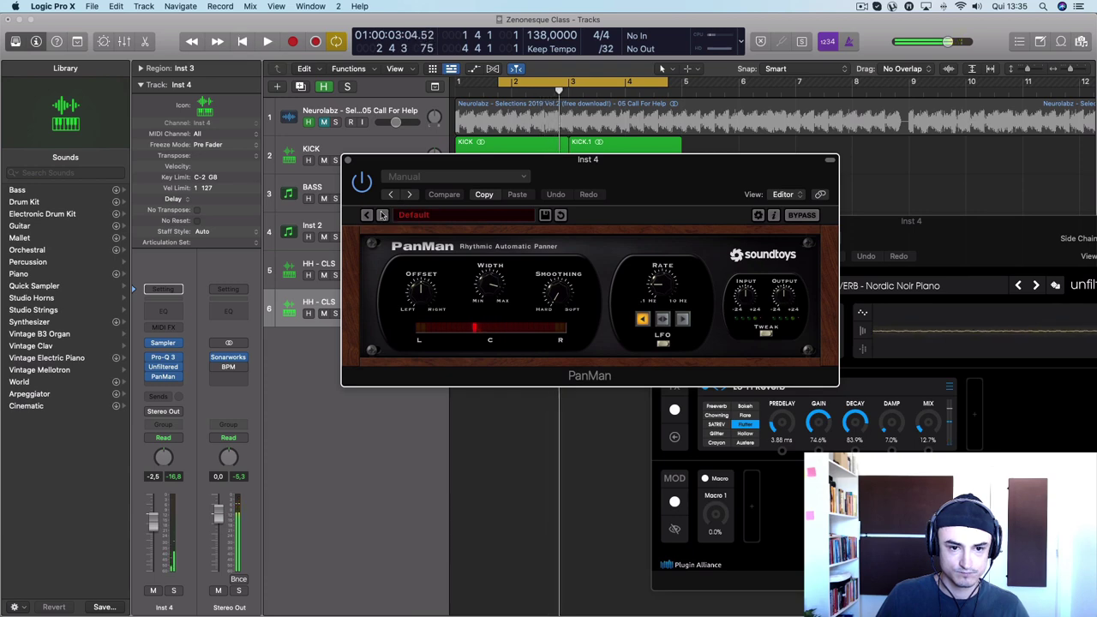
# Reduce PanMan's width and audition the auto-panned hi-hat roll
pyautogui.press('space')
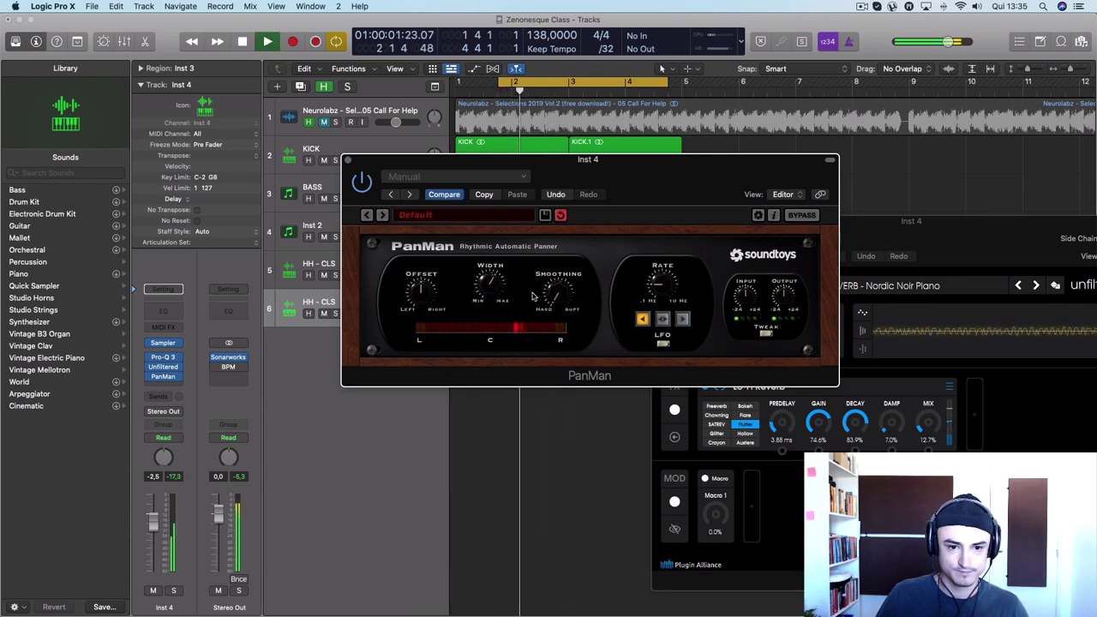
pyautogui.press('space')
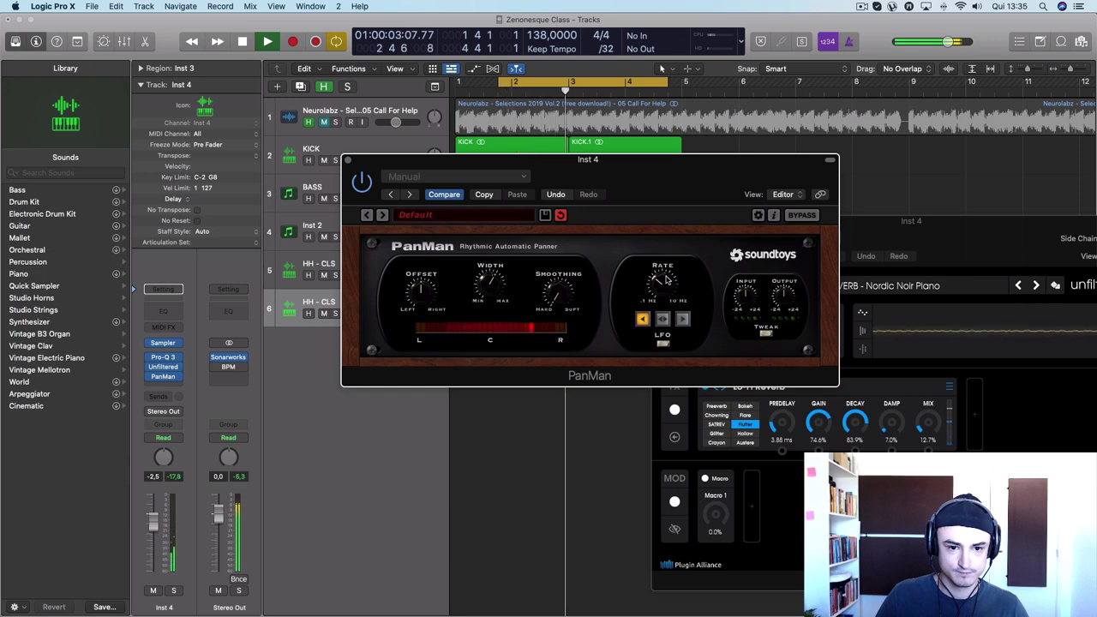
pyautogui.press('space')
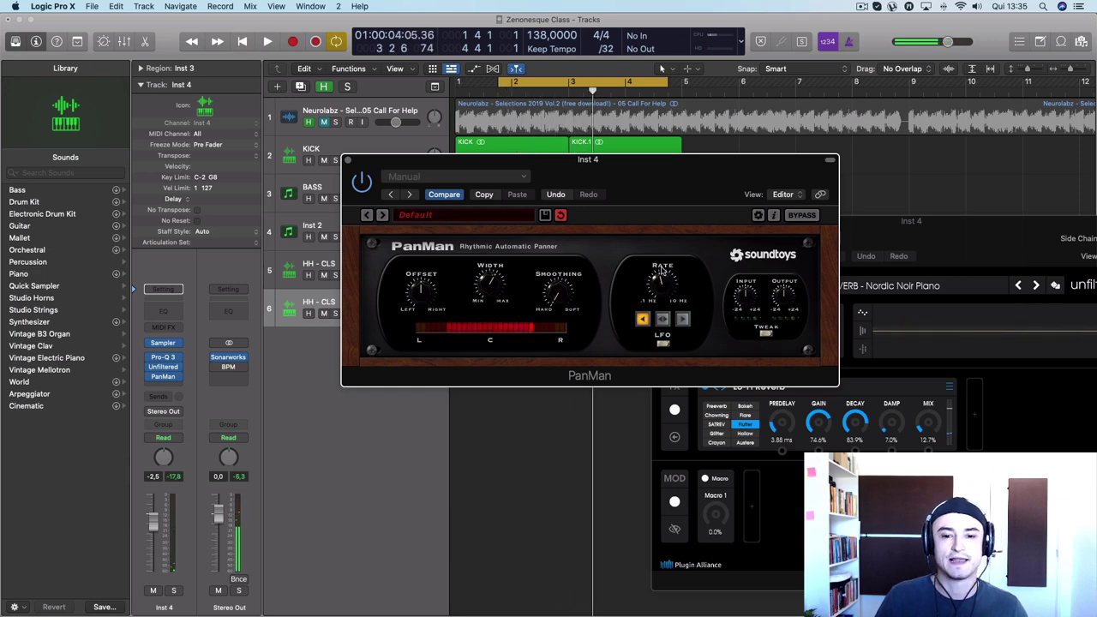
pyautogui.press('space')
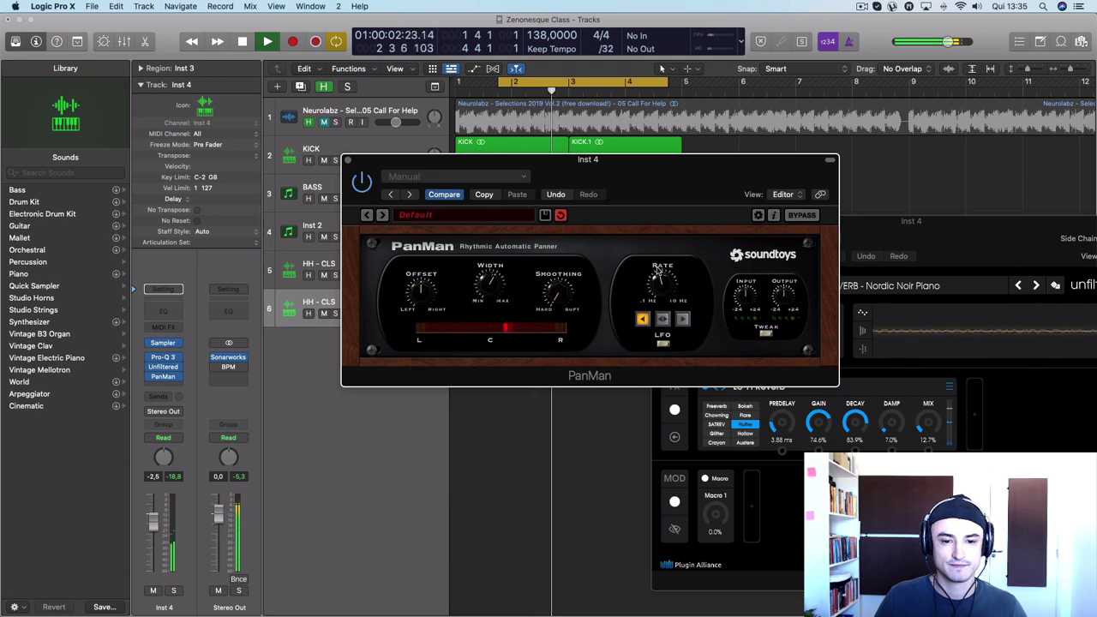
# Adjust PanMan's smoothing and width and turn its offset toward the left while auditioning the hi-hat roll
pyautogui.press('space')
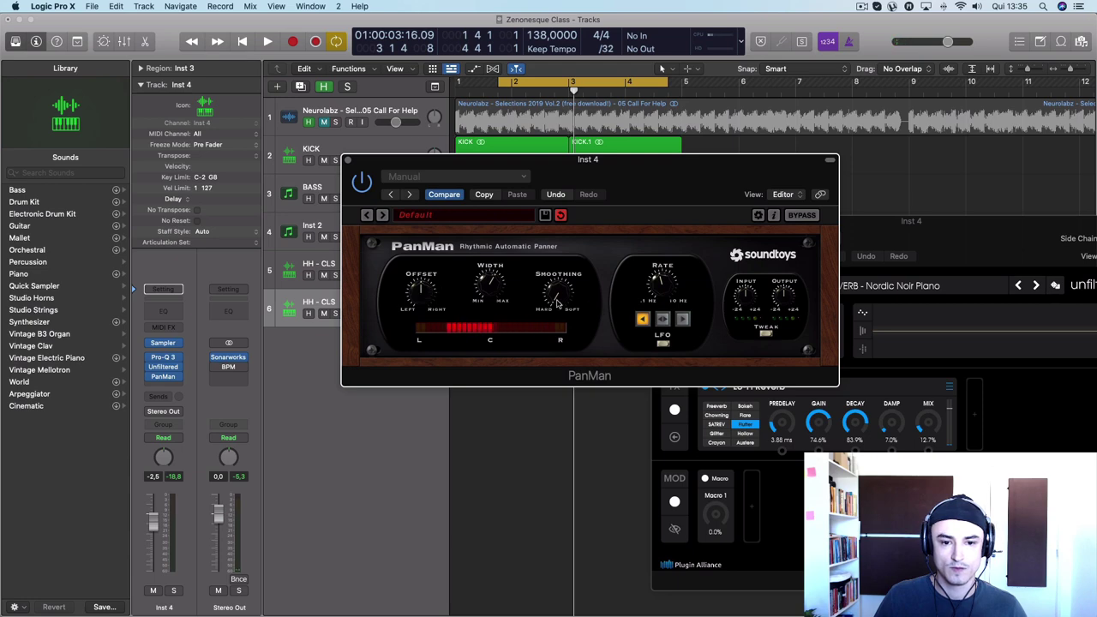
pyautogui.press('space')
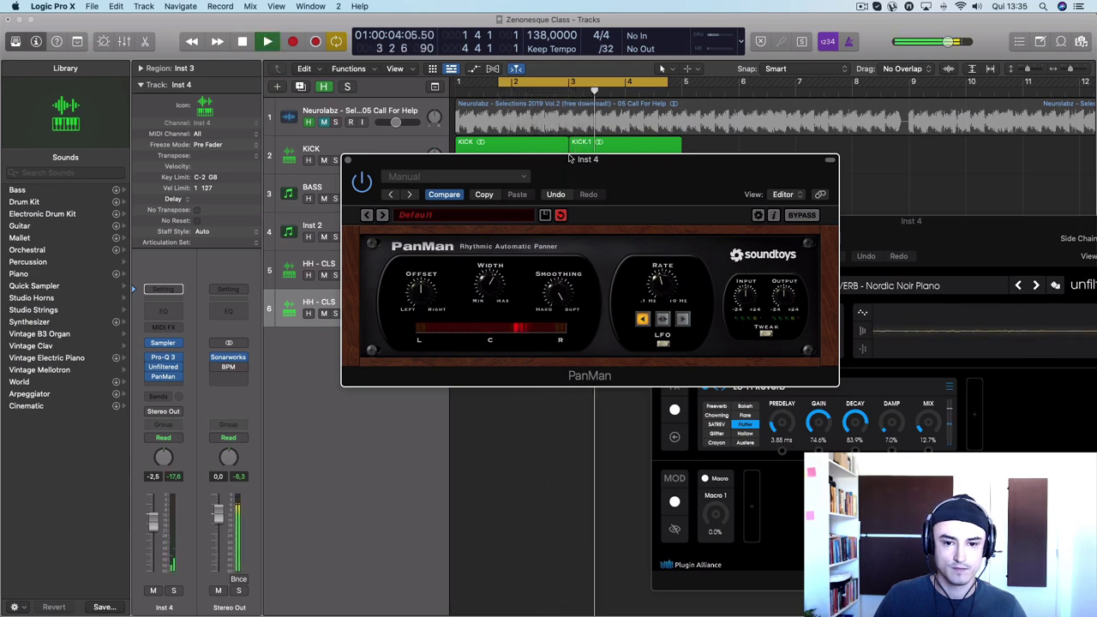
pyautogui.press('space')
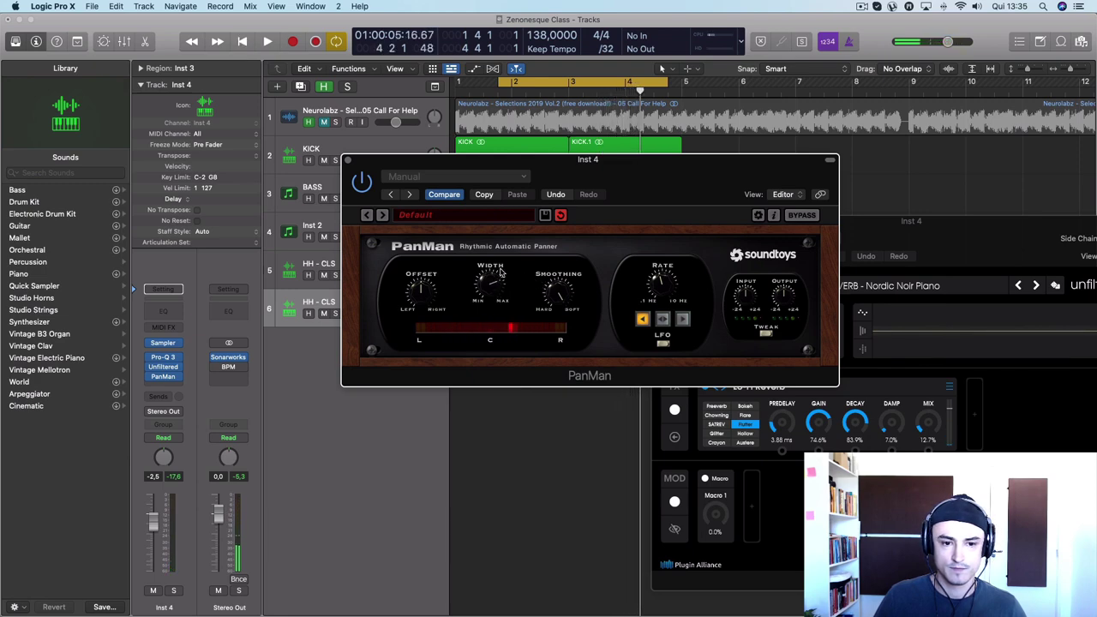
pyautogui.press('space')
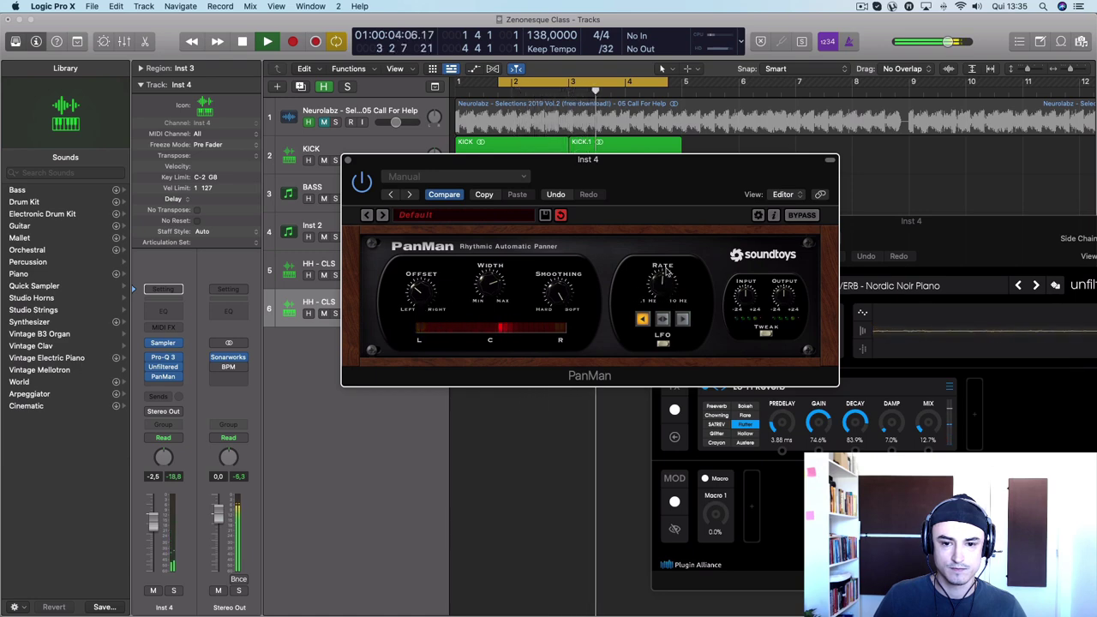
# Fine-tune PanMan's LFO rate, switch the LFO to the back-and-forth direction, and close both open plug-in windows
pyautogui.moveTo(666, 273)
pyautogui.mouseDown()
pyautogui.moveTo(662, 292)
pyautogui.moveTo(650, 287)
pyautogui.mouseUp()
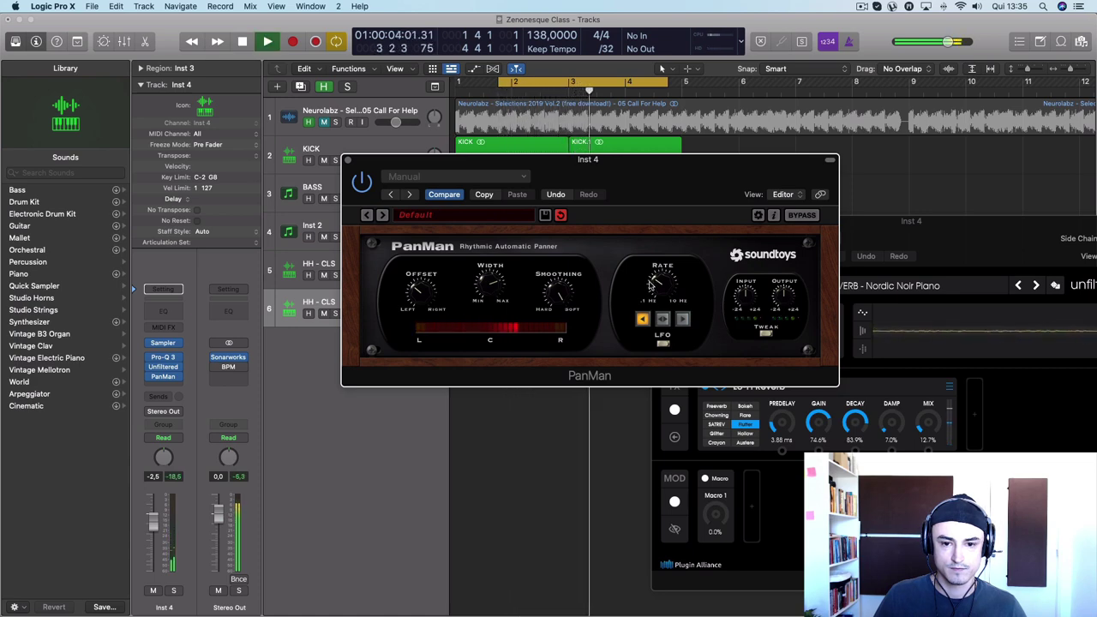
pyautogui.click(662, 319)
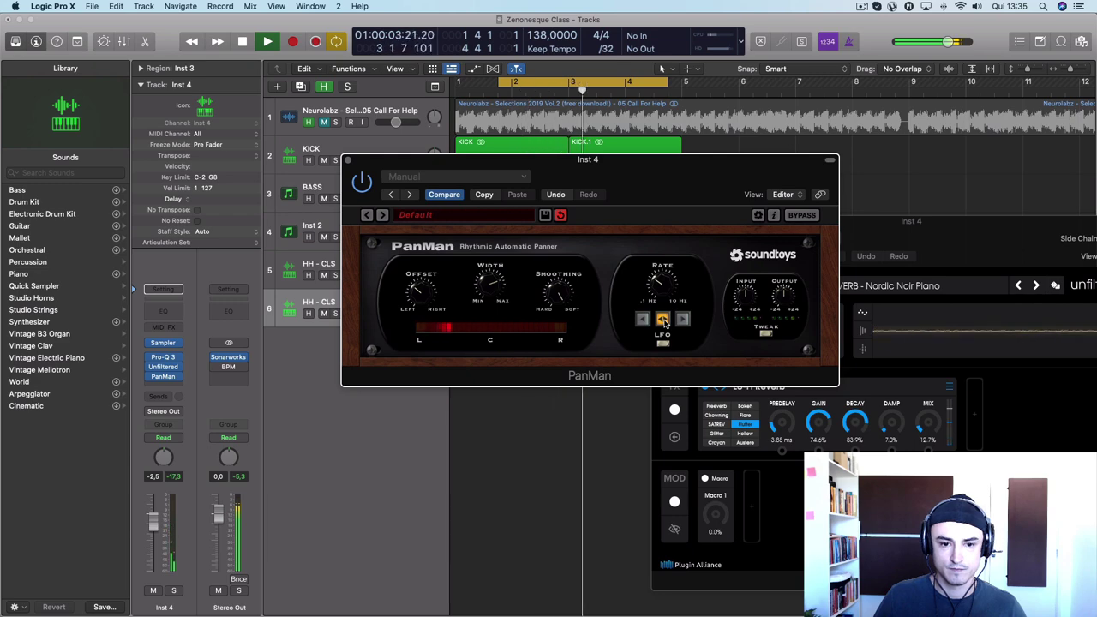
pyautogui.click(348, 161)
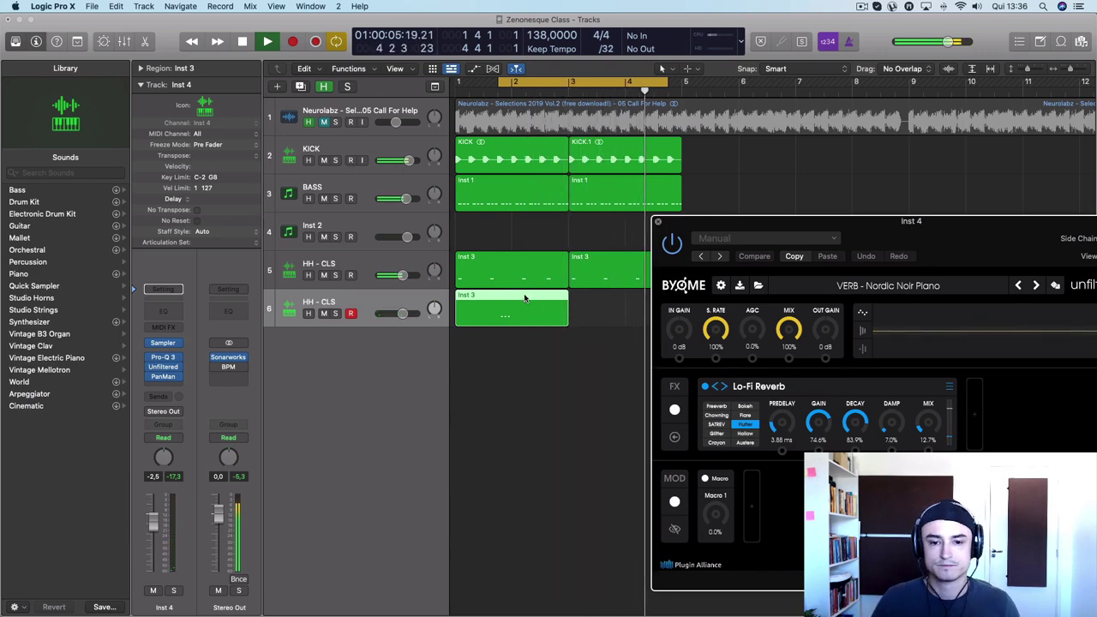
pyautogui.press('super+w')
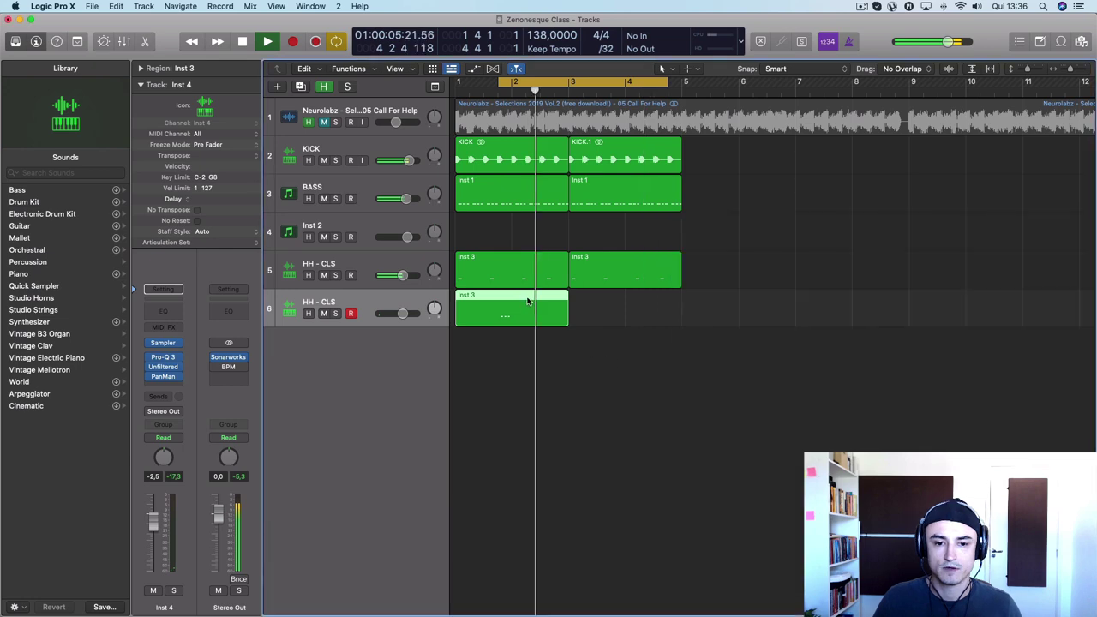
pyautogui.press('space')
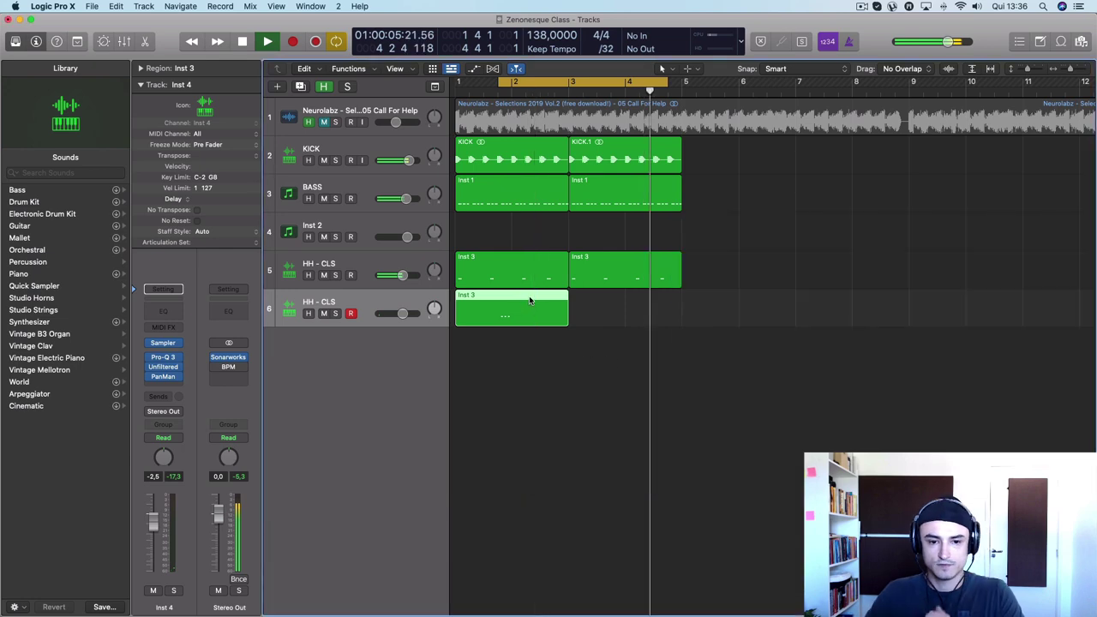
# Bounce the roll region in place to a new track named HH REVERB and extend the bounced region past bar 3 for its tail
pyautogui.rightClick(528, 300)
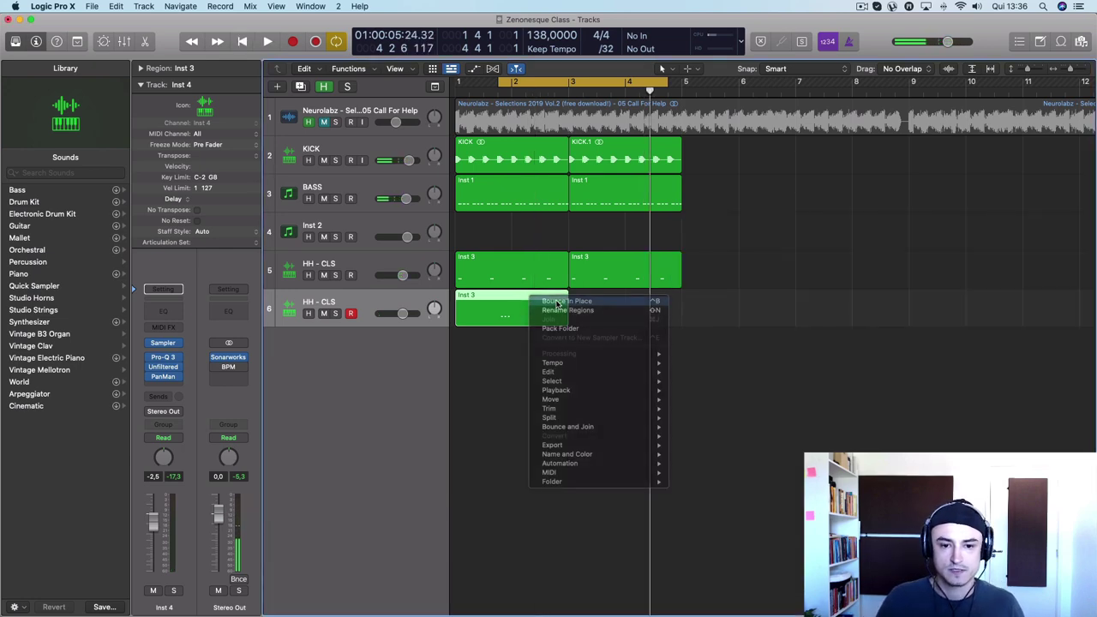
pyautogui.click(556, 303)
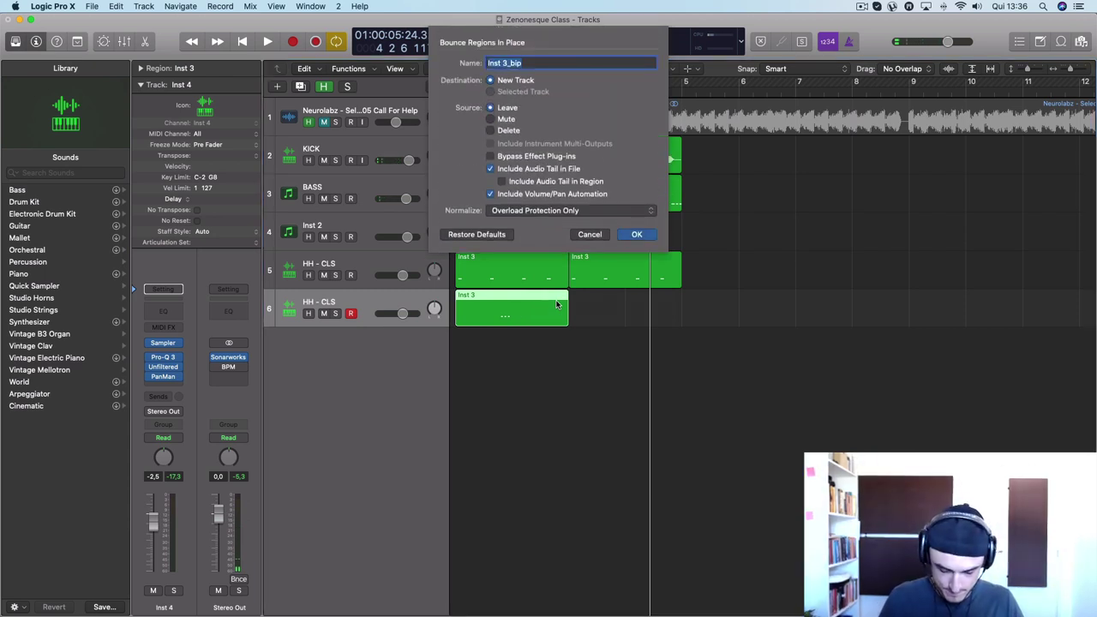
pyautogui.write('HH')
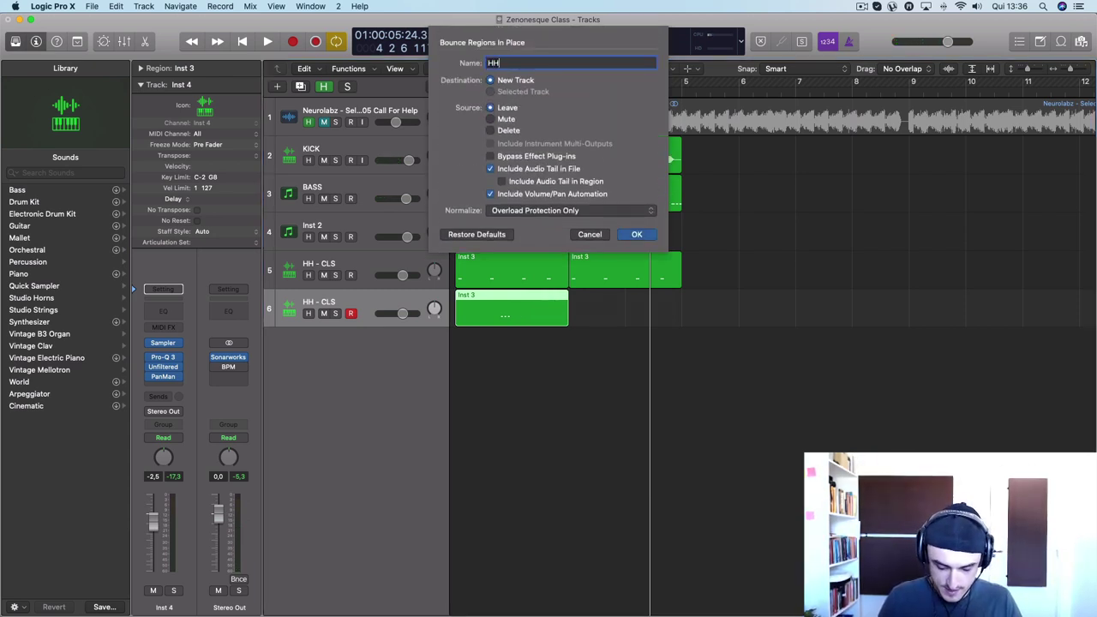
pyautogui.write(' REVERB')
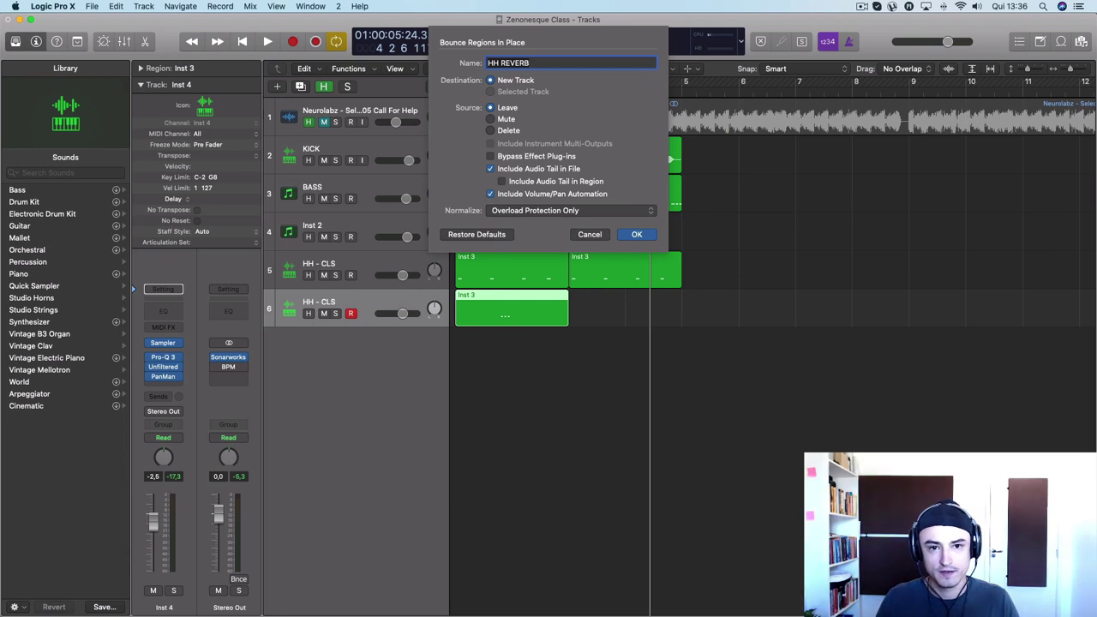
pyautogui.press('Return')
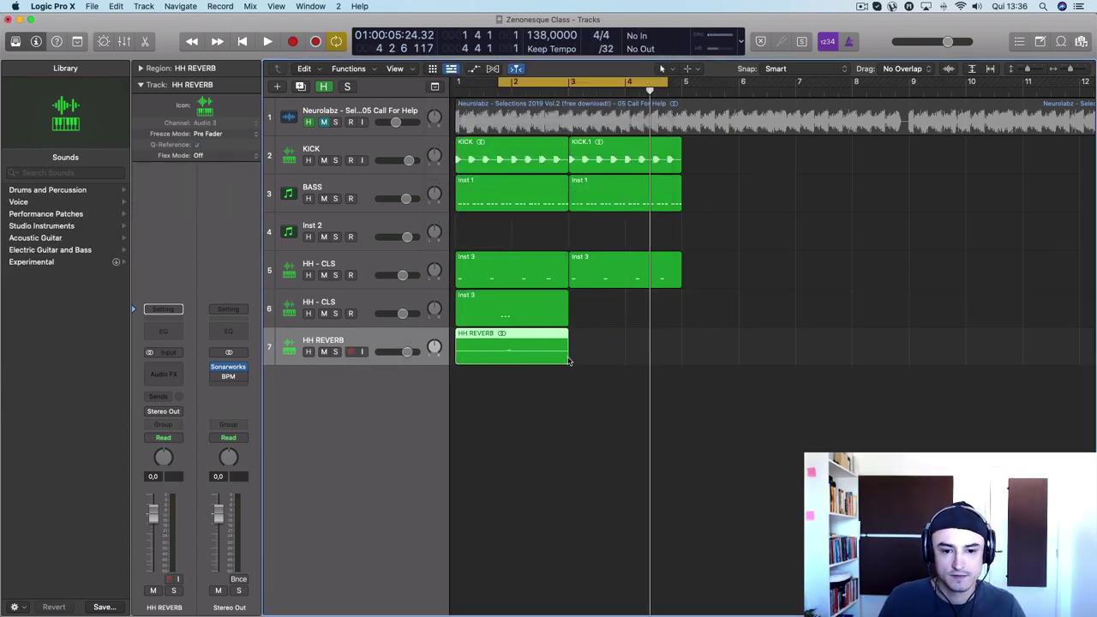
pyautogui.moveTo(569, 361); pyautogui.dragTo(711, 371)
# Reorder the roll's HH - CLS track below HH REVERB and move its Inst 3 region to bar 3
pyautogui.click(400, 297)
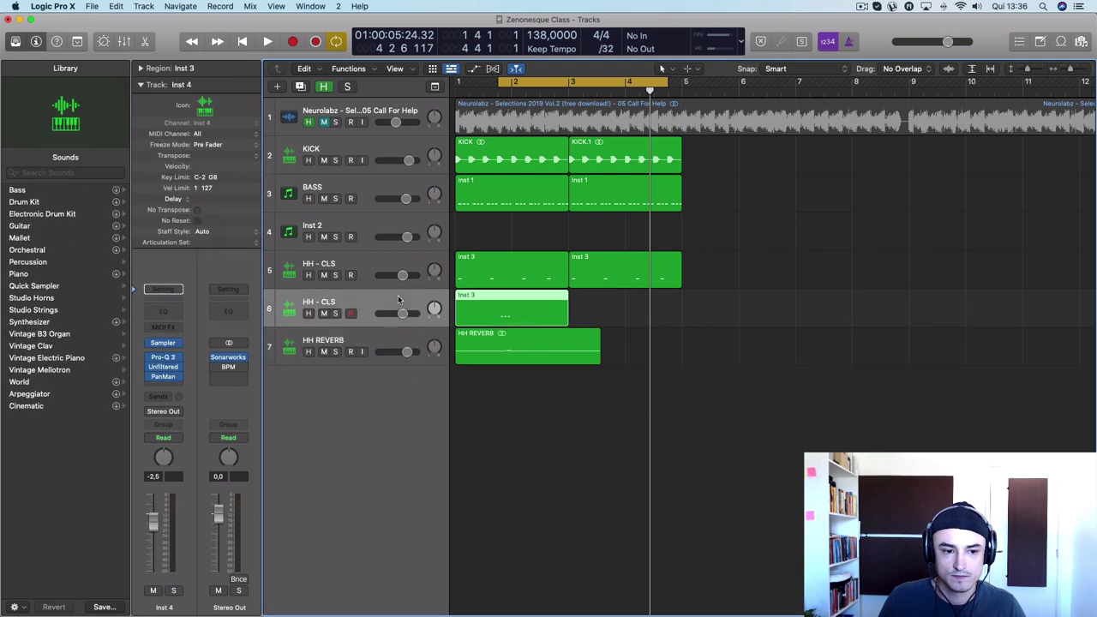
pyautogui.moveTo(398, 295); pyautogui.dragTo(399, 377)
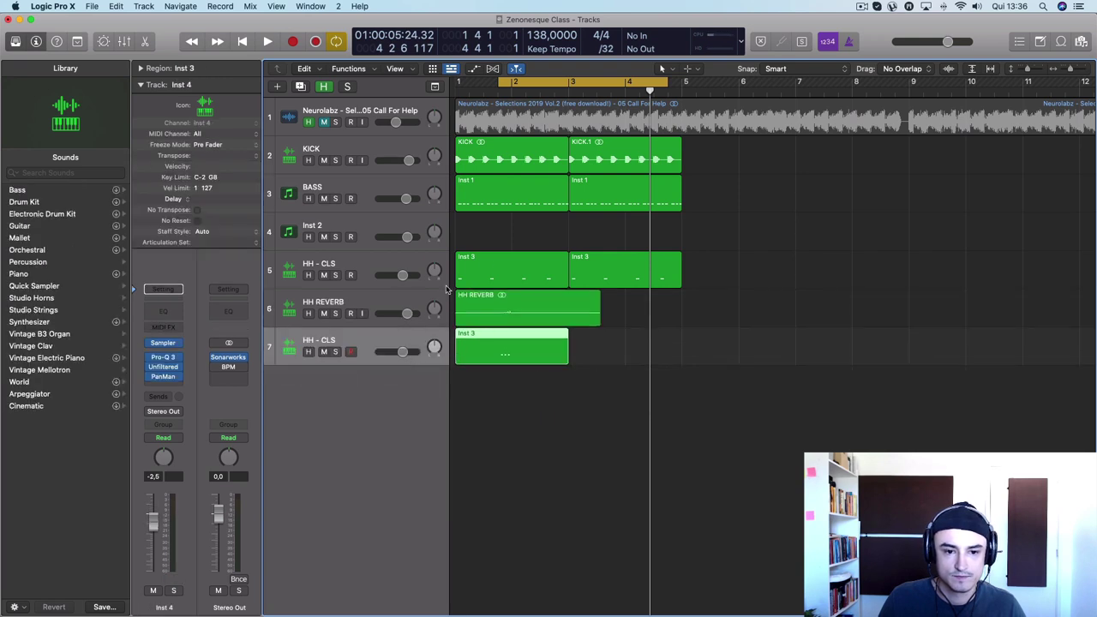
pyautogui.moveTo(482, 342); pyautogui.dragTo(593, 340)
# Set the cycle range from bar 1 to bar 5 and audition the loop
pyautogui.press('space')
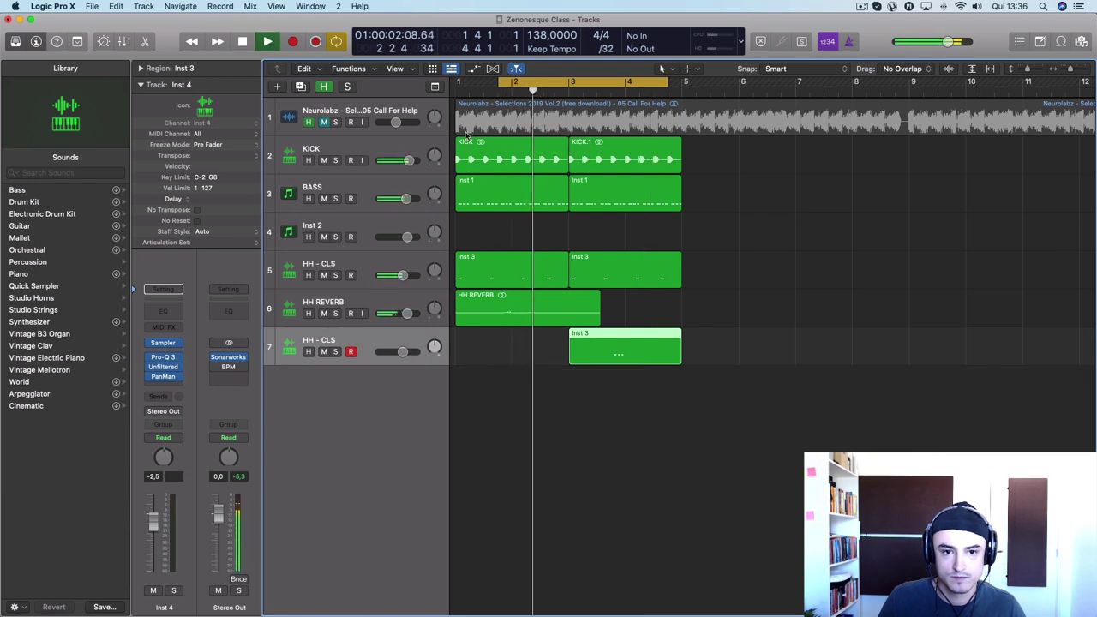
pyautogui.moveTo(463, 92); pyautogui.dragTo(680, 112)
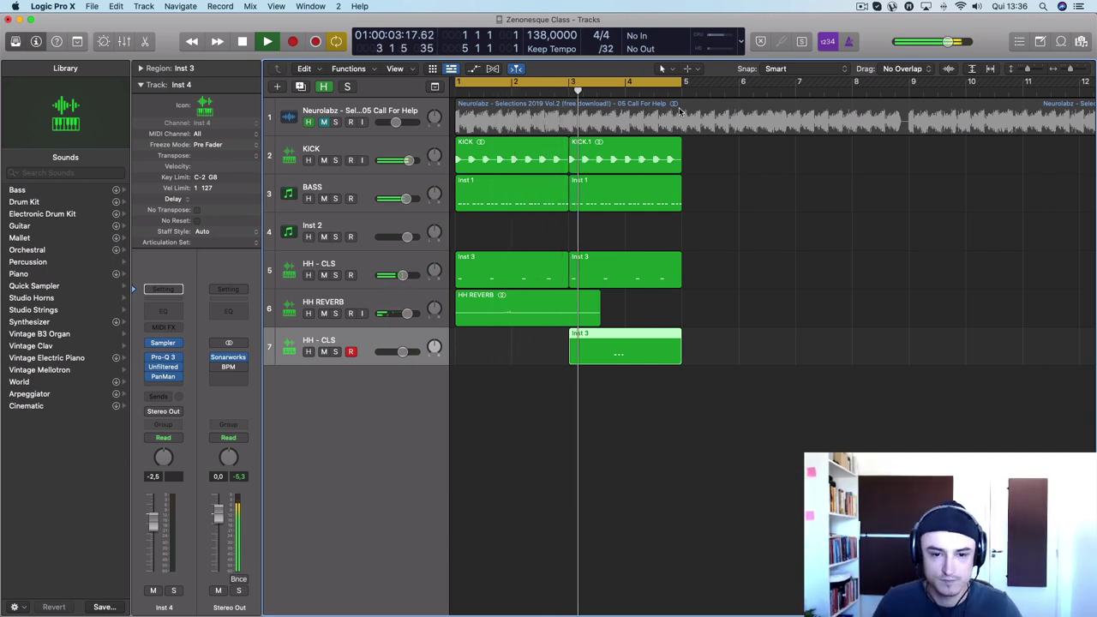
pyautogui.press('space')
# Thin the roll in the moved Inst 3 region by deleting every second note, and add a fourth note at bar 4
pyautogui.doubleClick(613, 336)
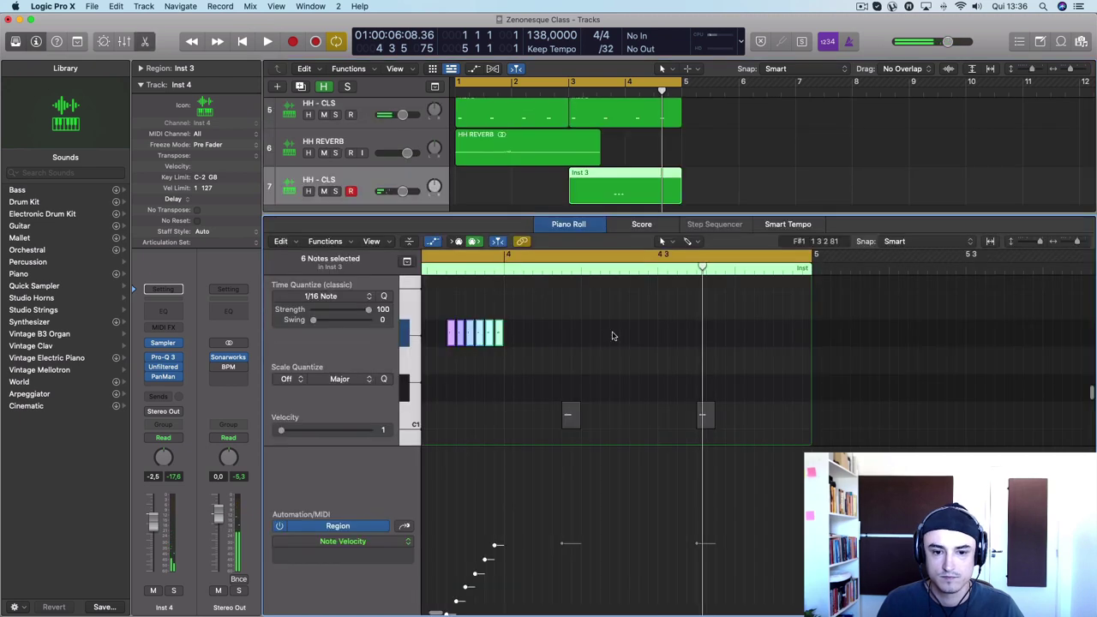
pyautogui.keyDown('ctrl'); pyautogui.keyDown('alt'); pyautogui.click(614, 339); pyautogui.keyUp('alt'); pyautogui.keyUp('ctrl')
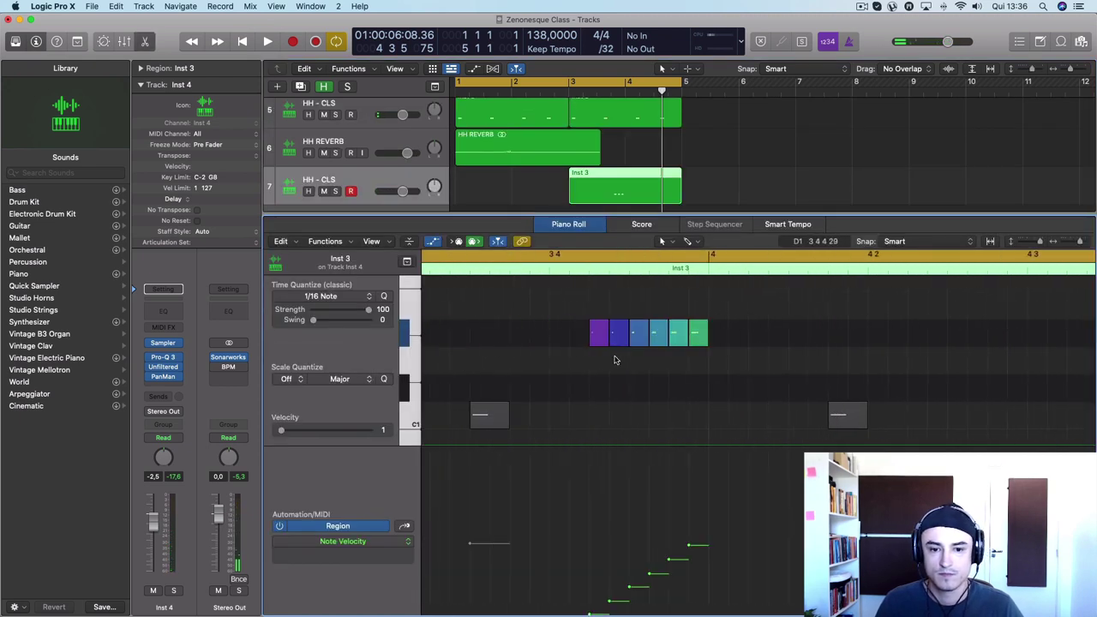
pyautogui.click(625, 324)
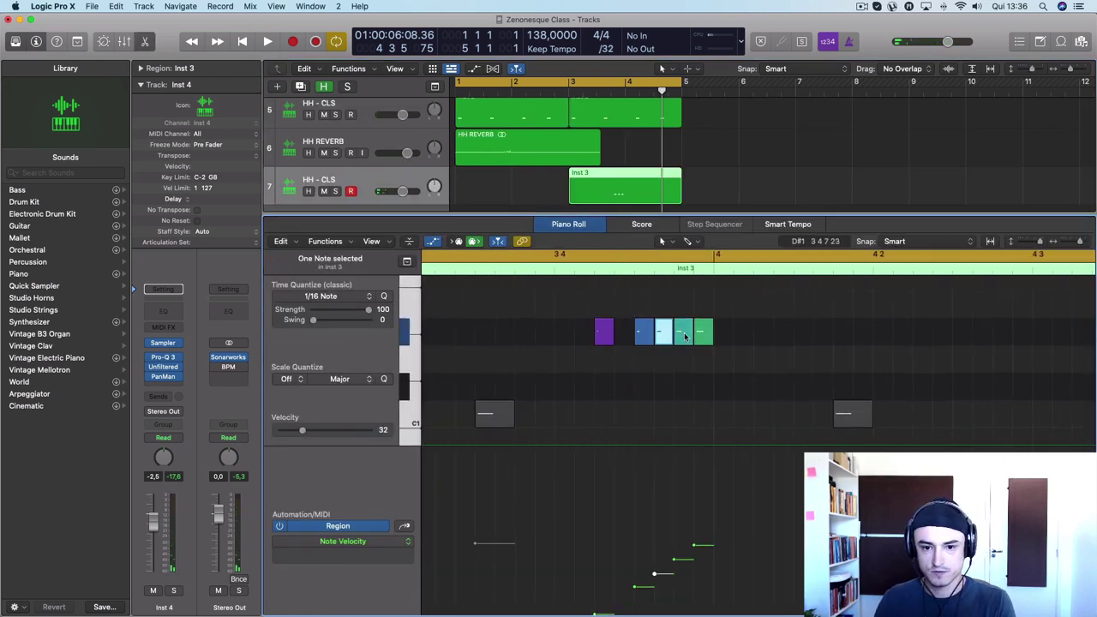
pyautogui.press('Delete')
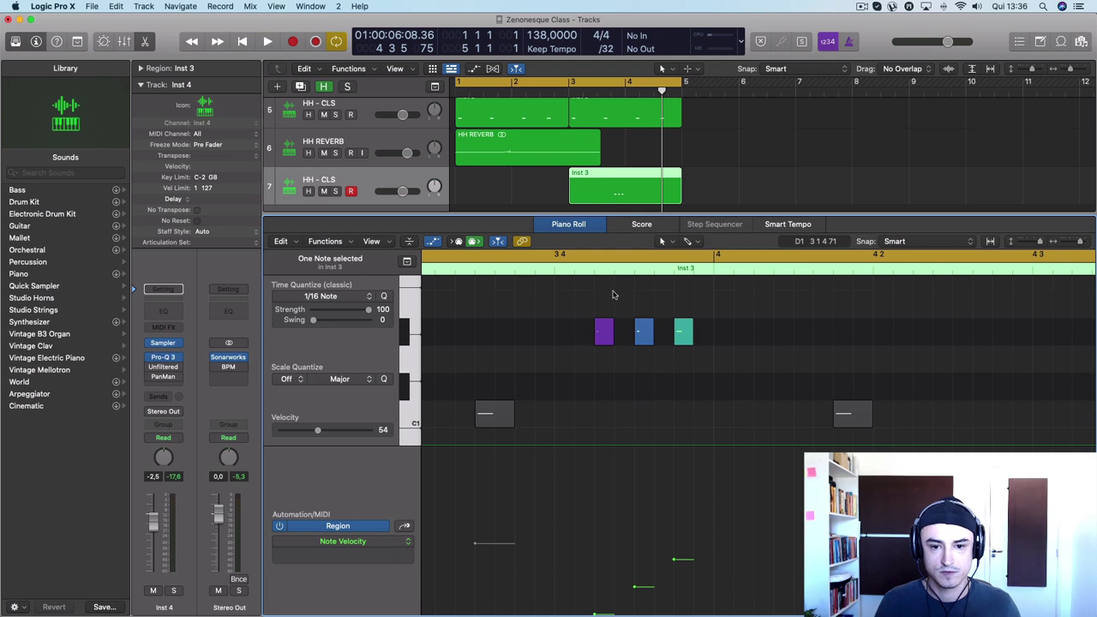
pyautogui.click(743, 333)
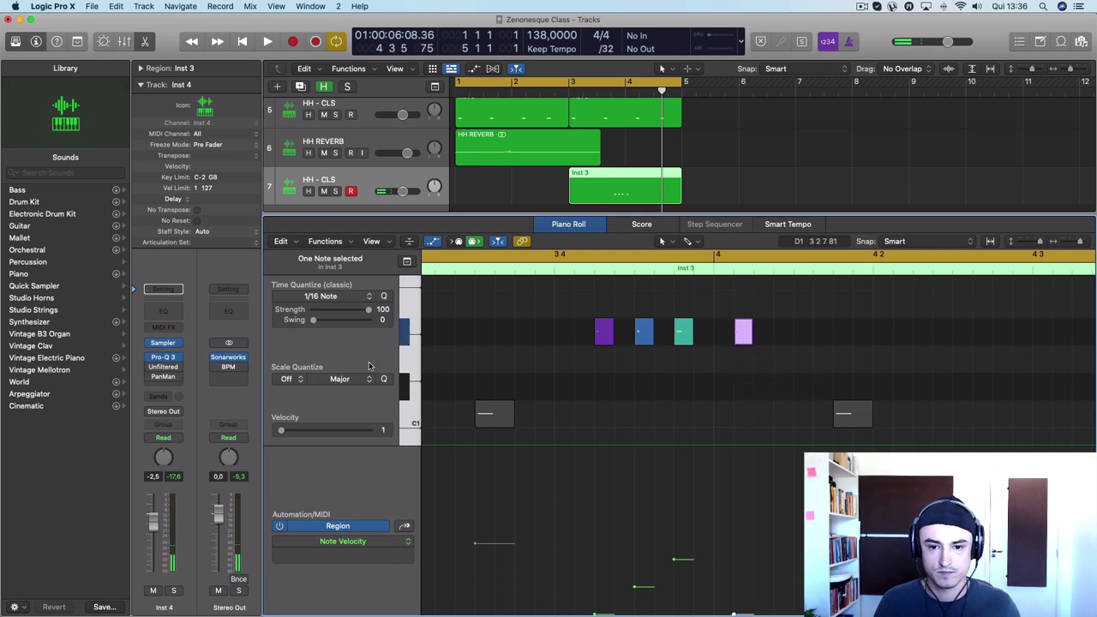
pyautogui.moveTo(745, 335); pyautogui.dragTo(726, 334)
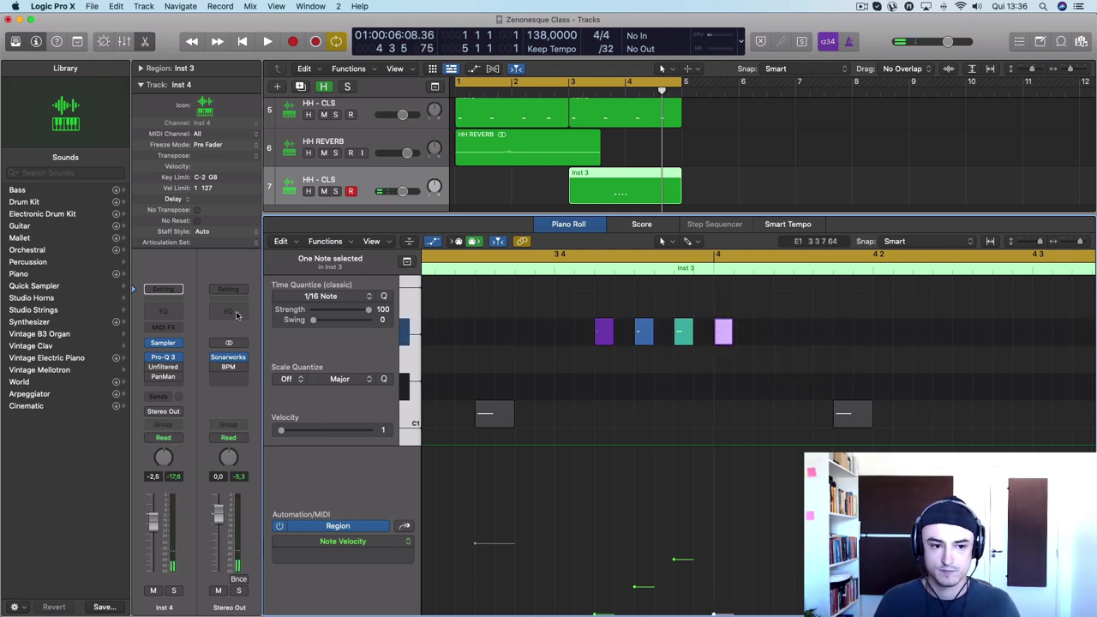
# Replace the roll track's Sampler sound with the factory Latin Percussion instrument and play the loop from the start
pyautogui.click(165, 345)
pyautogui.click(474, 176)
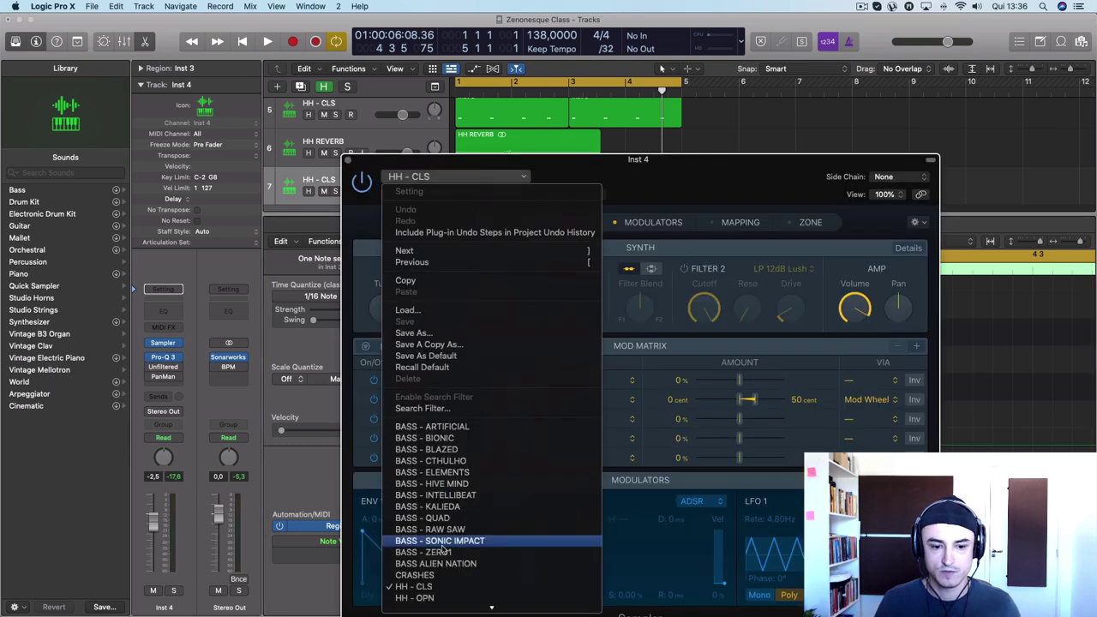
pyautogui.scroll(-3, 477, 546)
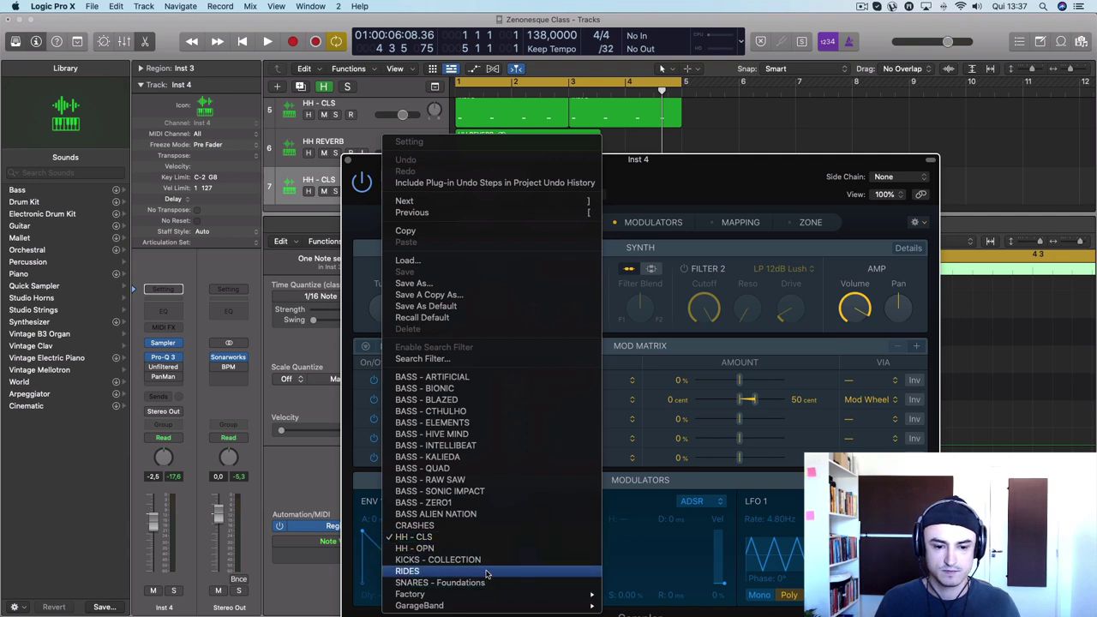
pyautogui.moveTo(649, 597)
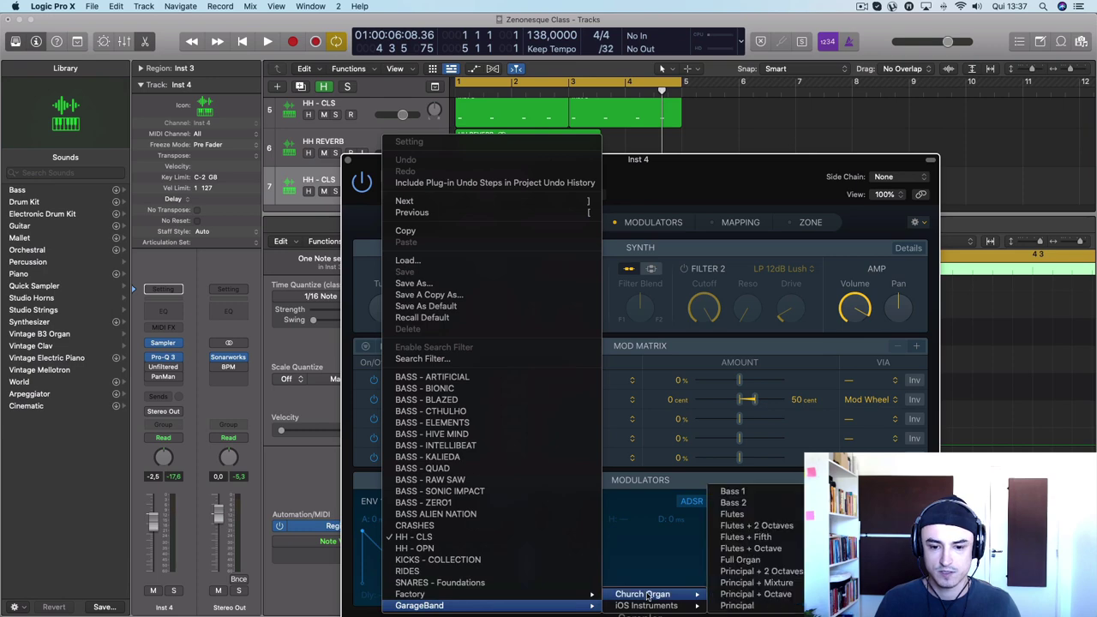
pyautogui.moveTo(545, 596)
pyautogui.moveTo(699, 589)
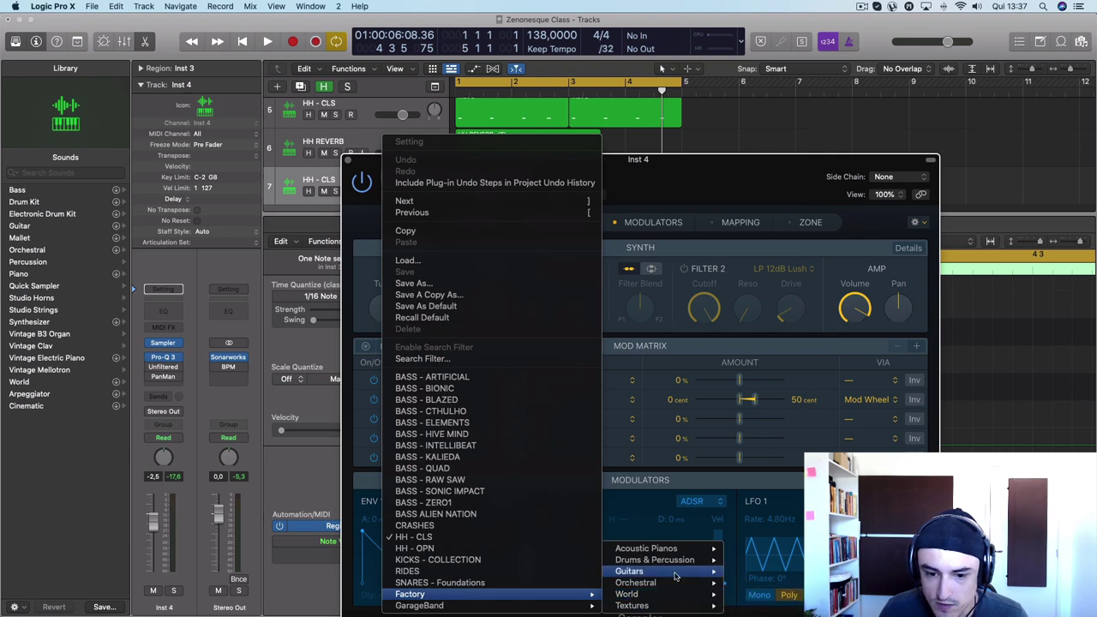
pyautogui.moveTo(674, 564)
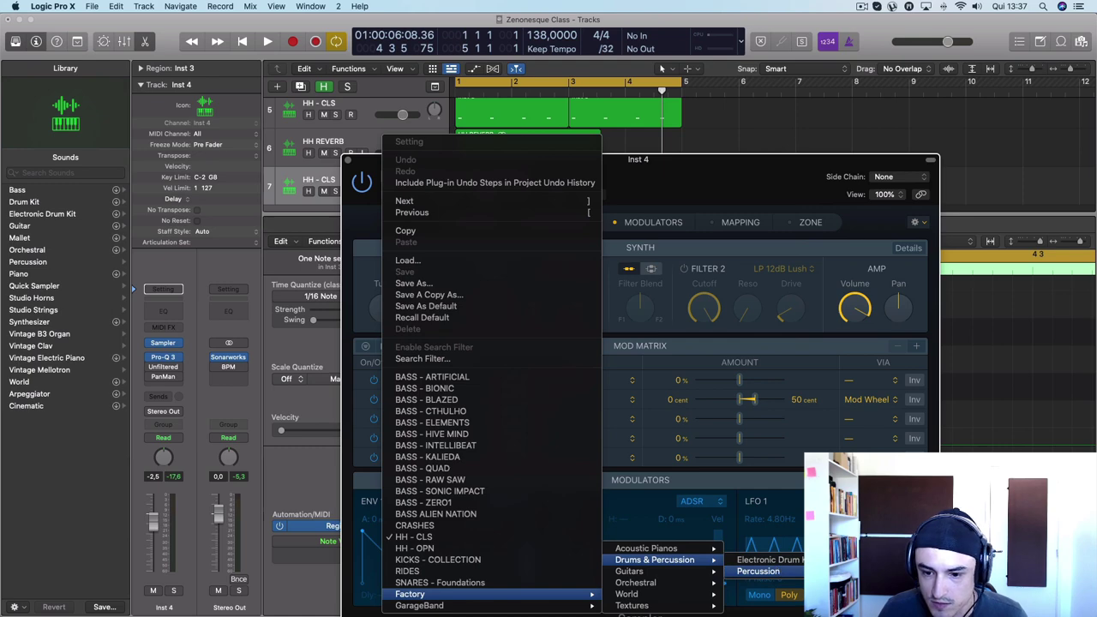
pyautogui.press('Escape')
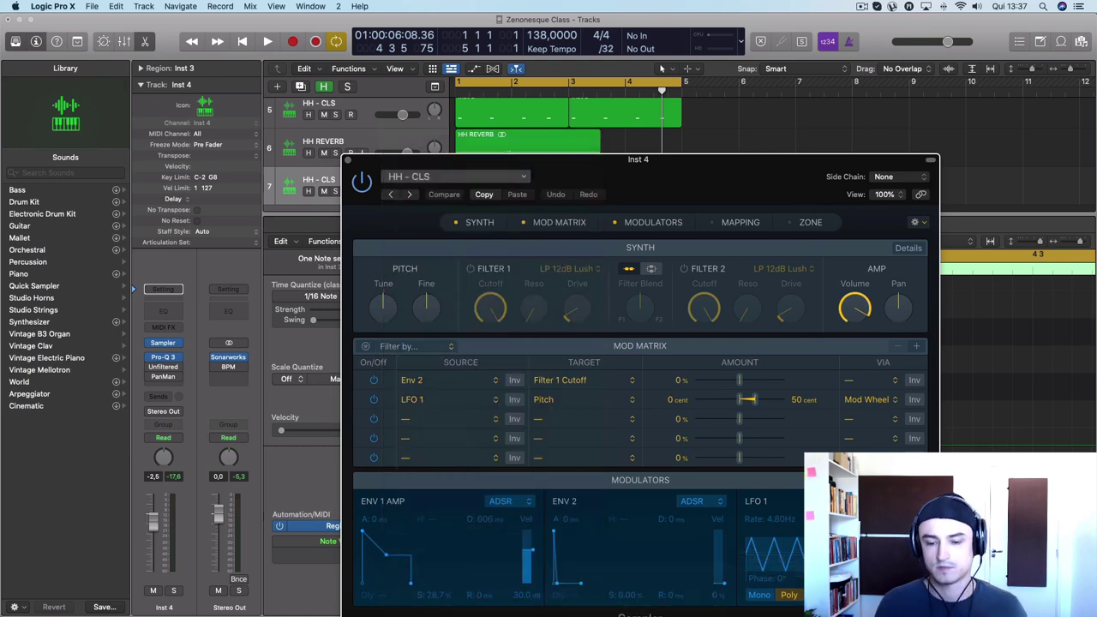
pyautogui.click(350, 161)
pyautogui.press('Return')
pyautogui.press('space')
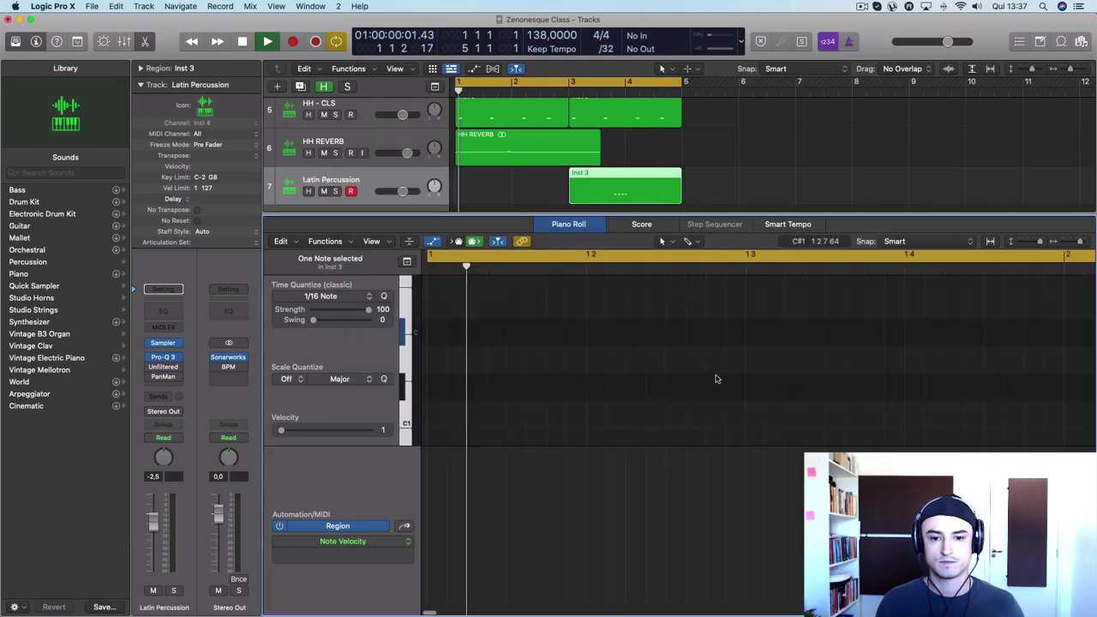
# Raise the velocities of the four roll notes in Inst 3, setting the first note to 76, and audition the loop
pyautogui.scroll(-5, 712, 370)
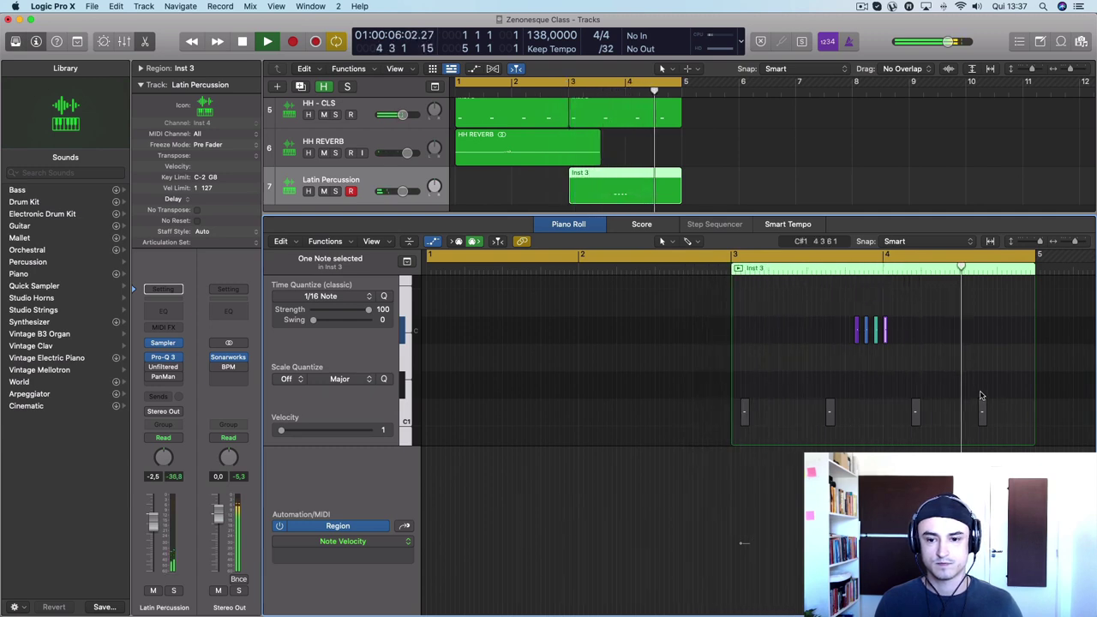
pyautogui.scroll(5, 937, 371)
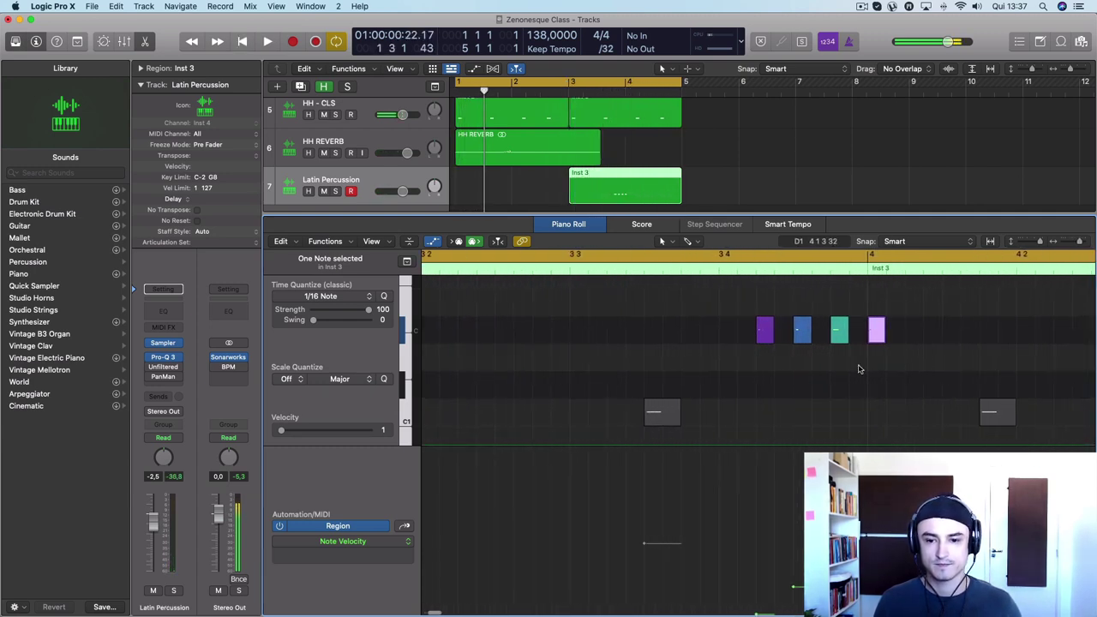
pyautogui.press('super+a')
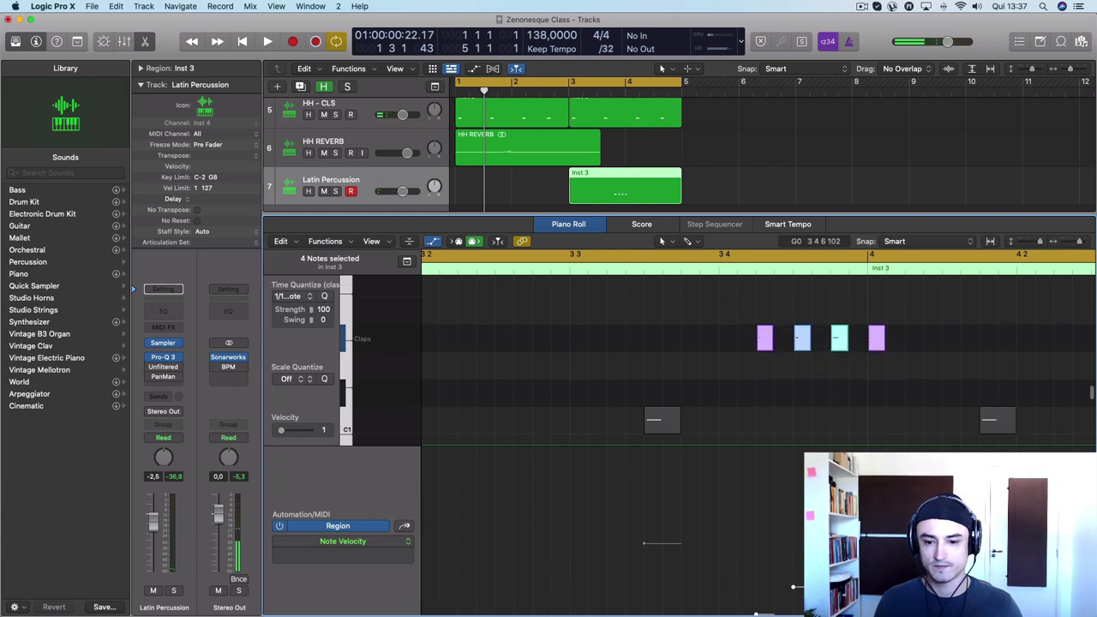
pyautogui.moveTo(756, 614); pyautogui.dragTo(763, 515)
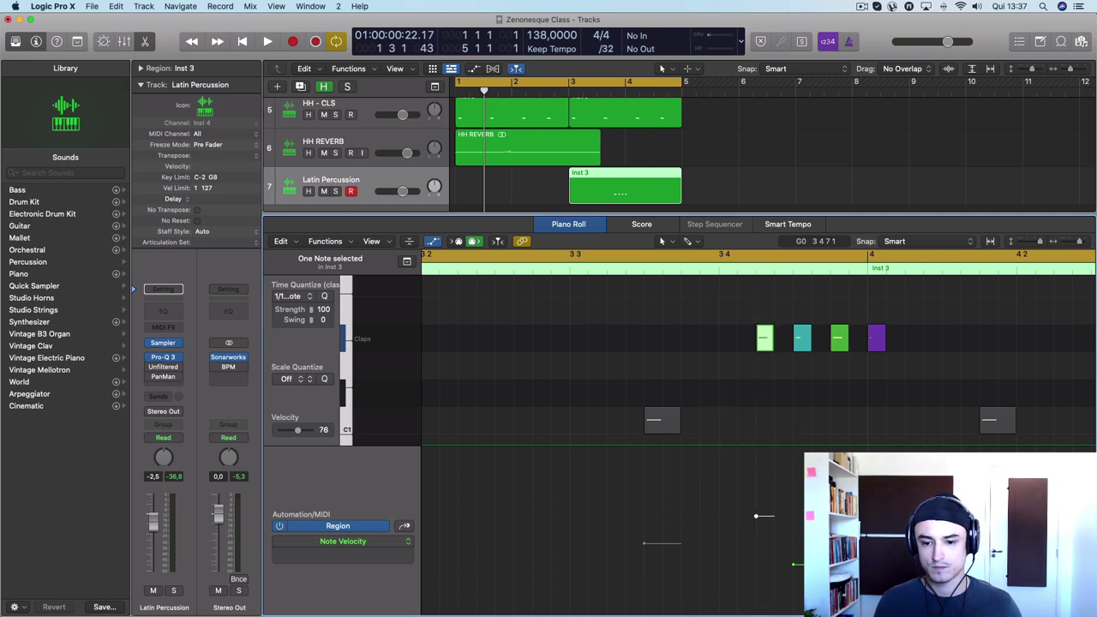
pyautogui.moveTo(869, 614); pyautogui.dragTo(868, 543)
pyautogui.press('space')
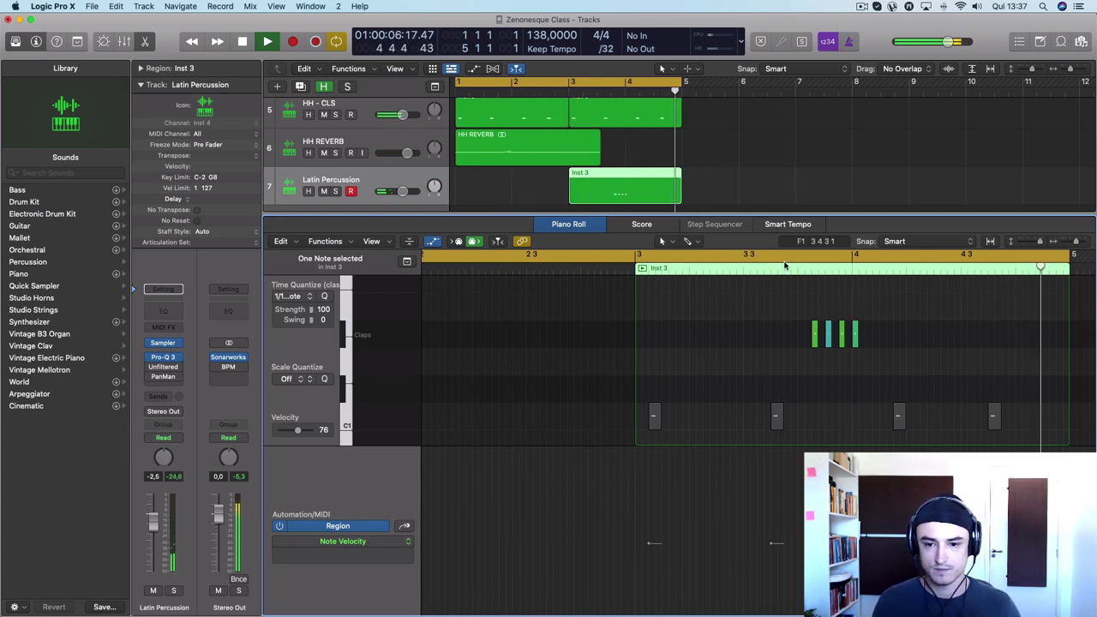
pyautogui.press('space')
# Transpose all four roll notes up to the Cowbell Dry sound and play the loop
pyautogui.moveTo(877, 363); pyautogui.dragTo(821, 437)
pyautogui.keyDown('ctrl'); pyautogui.keyDown('alt'); pyautogui.click(823, 378); pyautogui.keyUp('alt'); pyautogui.keyUp('ctrl')
pyautogui.hotkey('alt', 'Down')
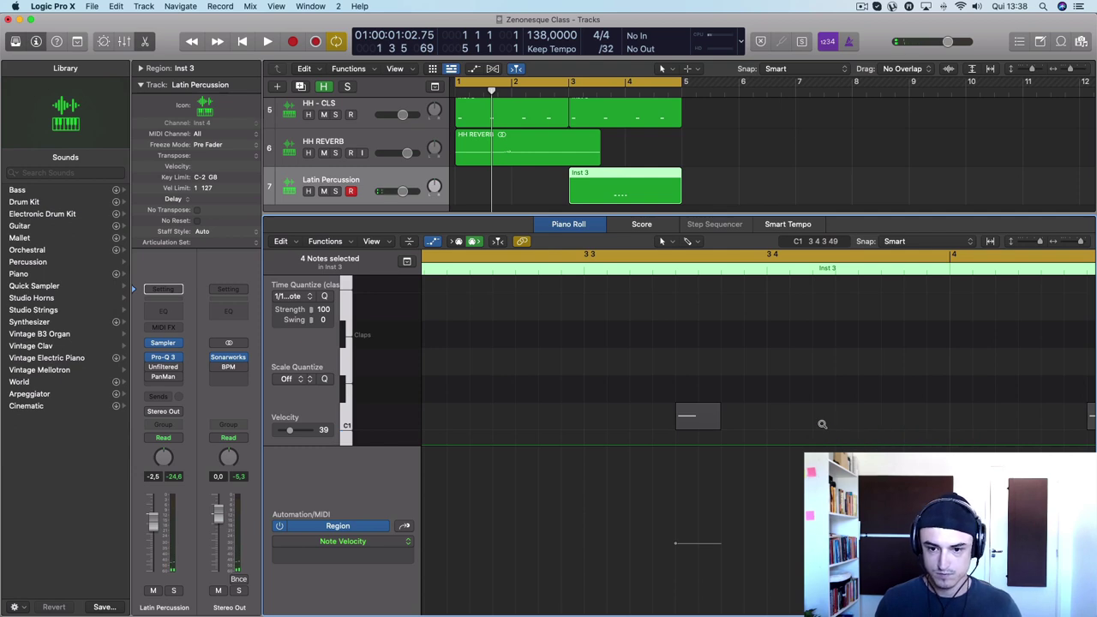
pyautogui.hotkey('alt', 'Up')
pyautogui.hotkey('alt', 'Up')
pyautogui.hotkey('alt', 'Up')
pyautogui.hotkey('alt', 'Up')
pyautogui.hotkey('alt', 'Up')
pyautogui.hotkey('alt', 'Up')
pyautogui.hotkey('alt', 'Up')
pyautogui.hotkey('alt', 'Up')
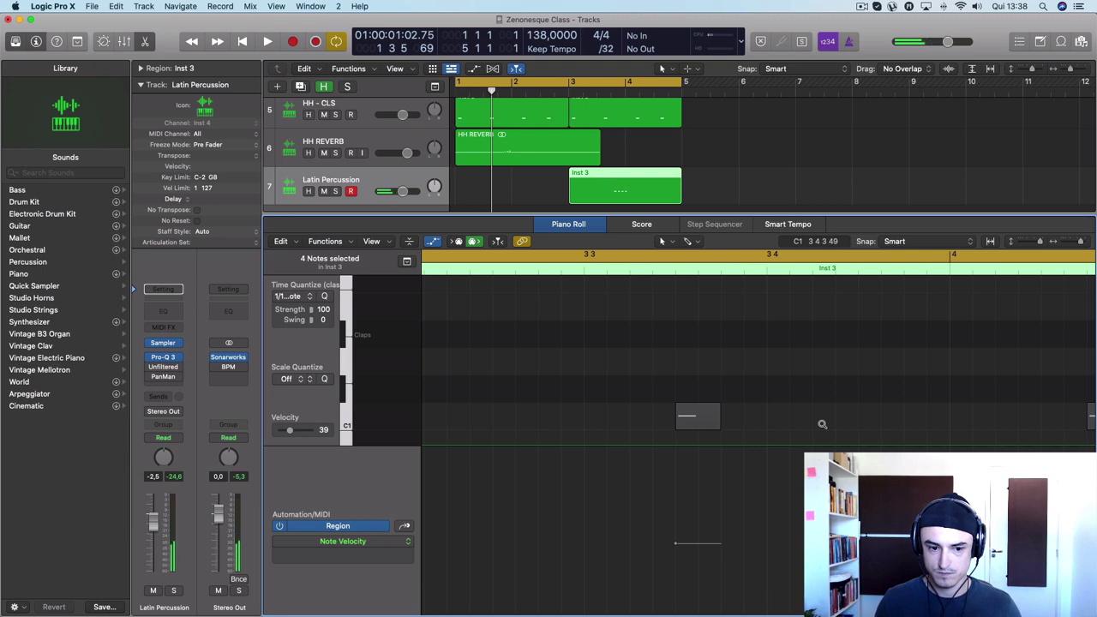
pyautogui.keyDown('ctrl'); pyautogui.keyDown('alt'); pyautogui.click(822, 424); pyautogui.keyUp('alt'); pyautogui.keyUp('ctrl')
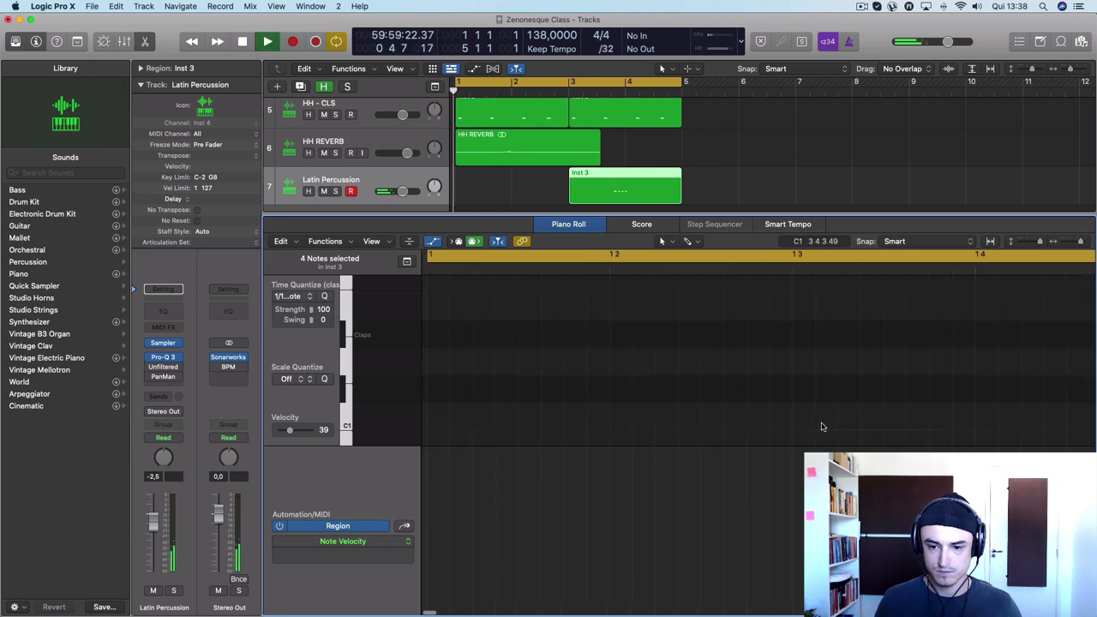
pyautogui.press('space')
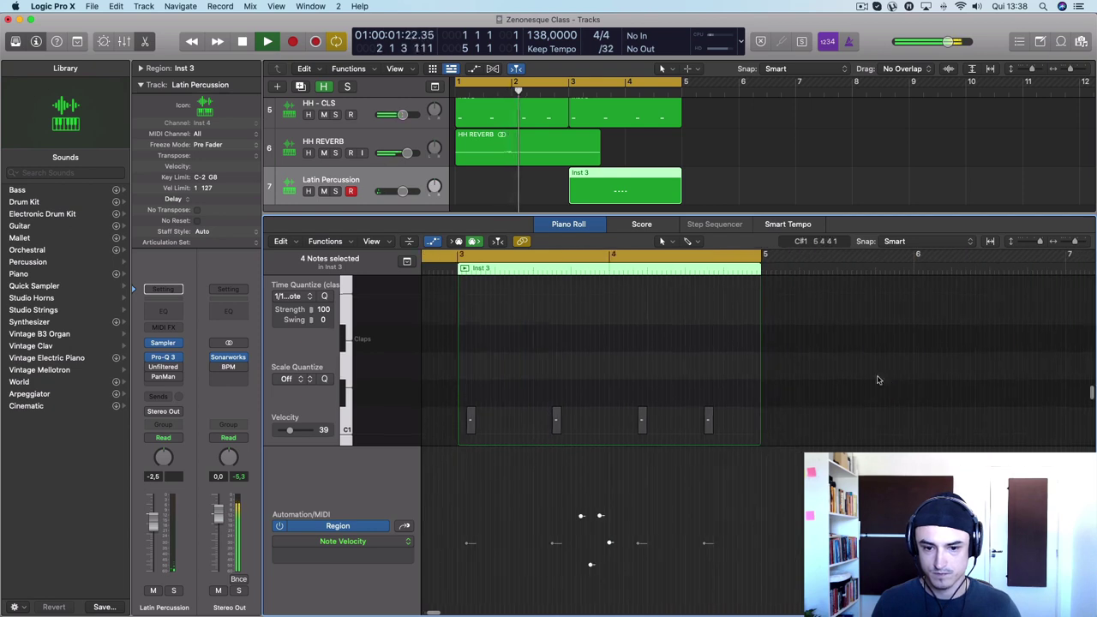
pyautogui.scroll(3, 874, 374)
pyautogui.press('super+Right')
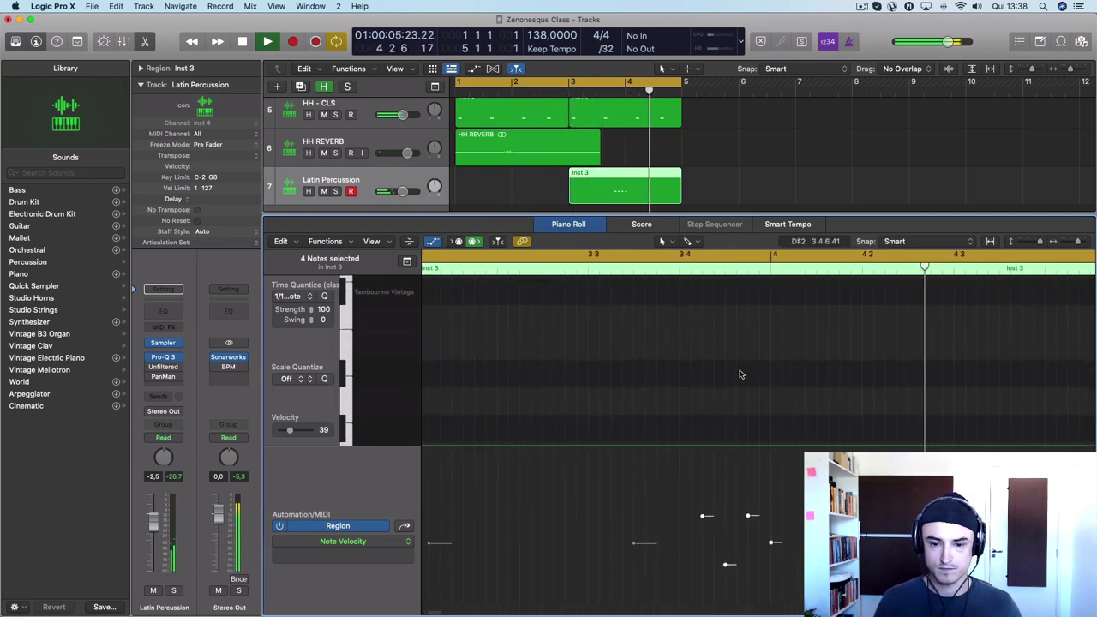
pyautogui.scroll(-4, 741, 375)
pyautogui.scroll(3, 743, 378)
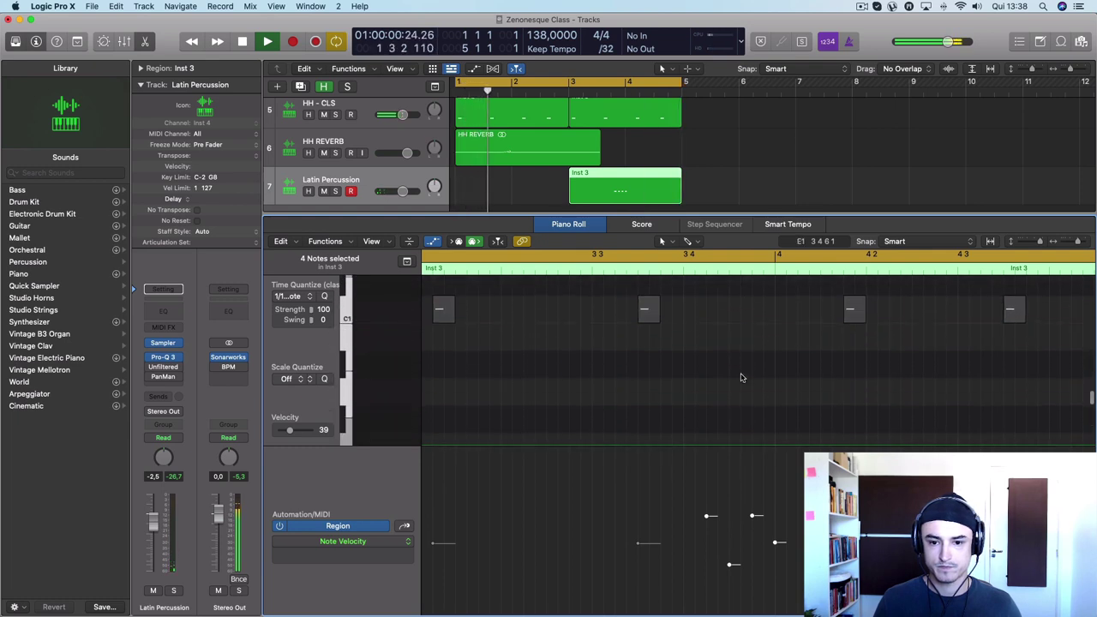
pyautogui.click(743, 378)
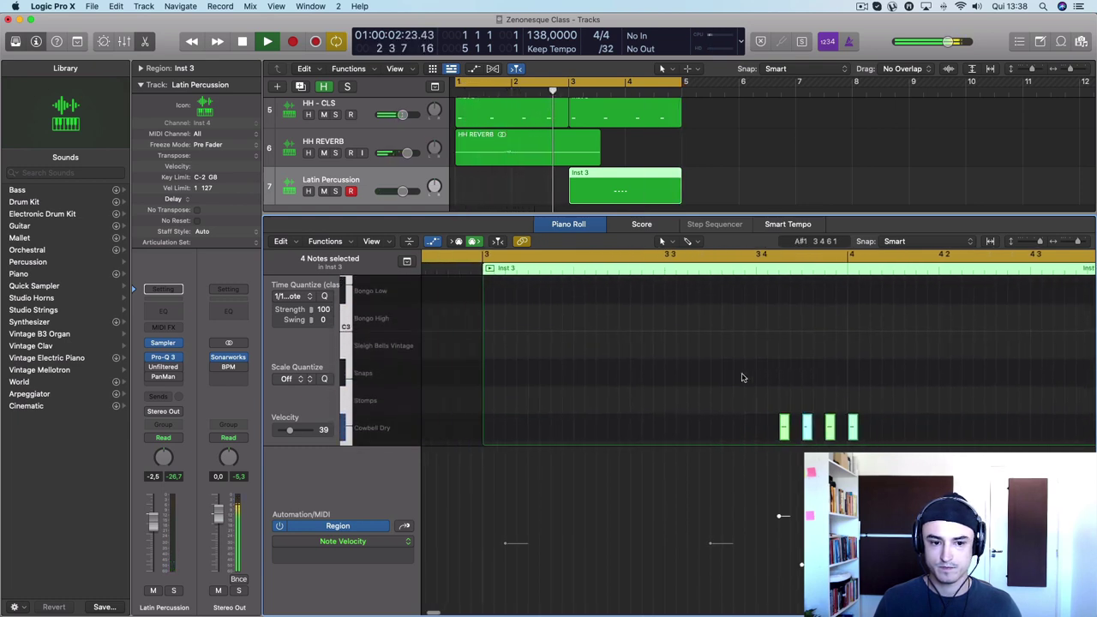
# Move the four roll notes up to Stomps and cycle playback from bar 3 beat 4 to bar 4 beat 3
pyautogui.press('super+a')
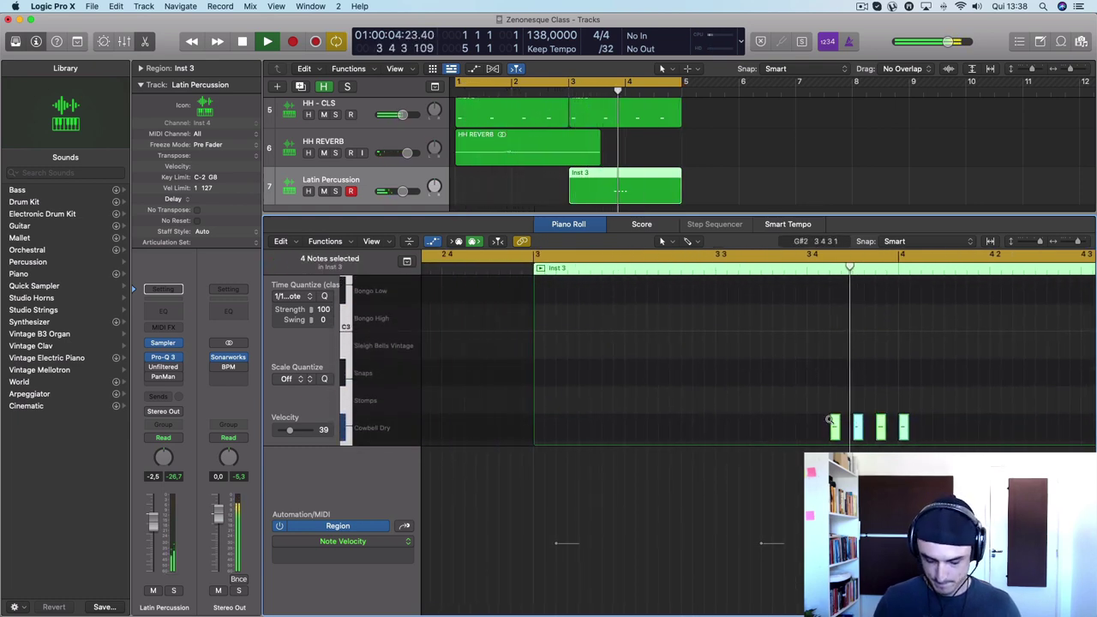
pyautogui.hotkey('alt', 'Up')
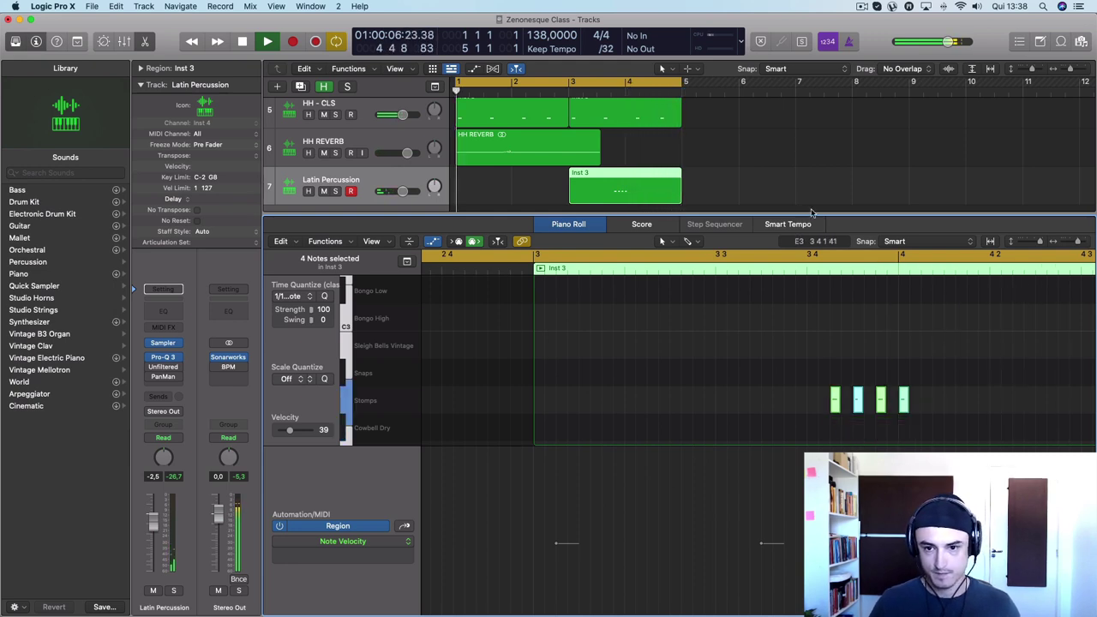
pyautogui.moveTo(804, 261); pyautogui.dragTo(1082, 258)
pyautogui.press('space')
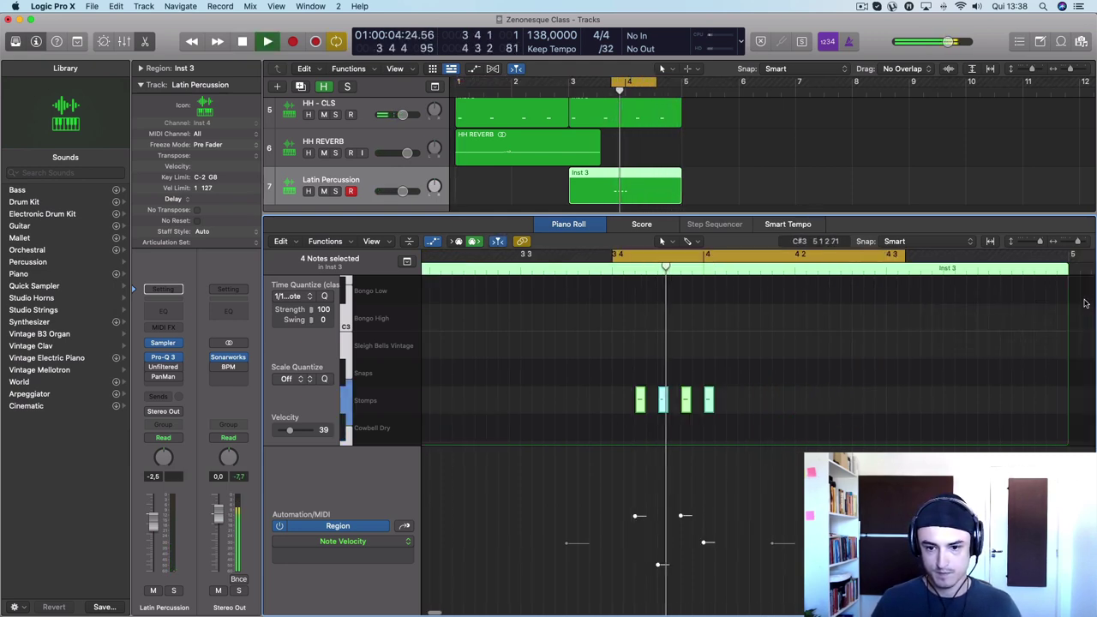
# Move the roll notes up to Snaps, raise all four velocities together, and audition the short cycle
pyautogui.hotkey('alt', 'Up')
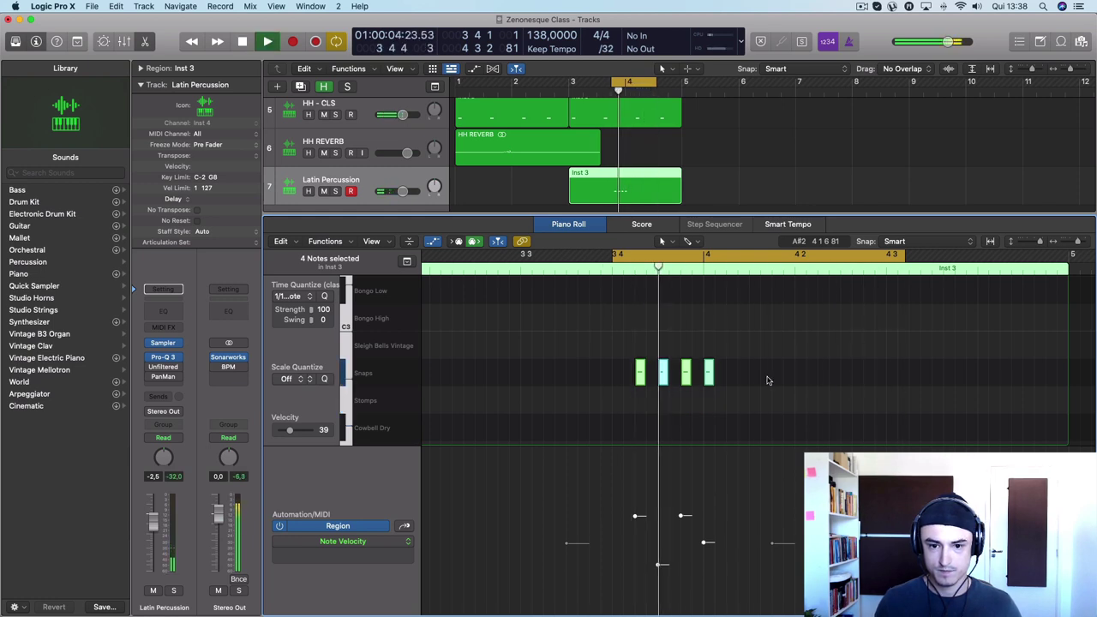
pyautogui.press('super+Right')
pyautogui.hscroll(2, 814, 409)
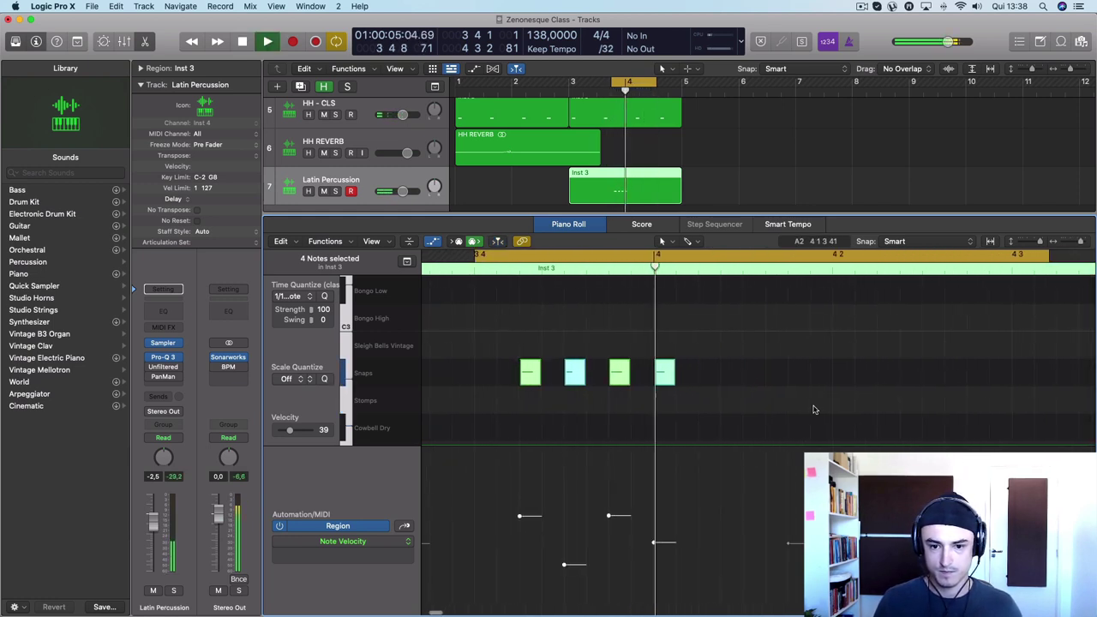
pyautogui.press('space')
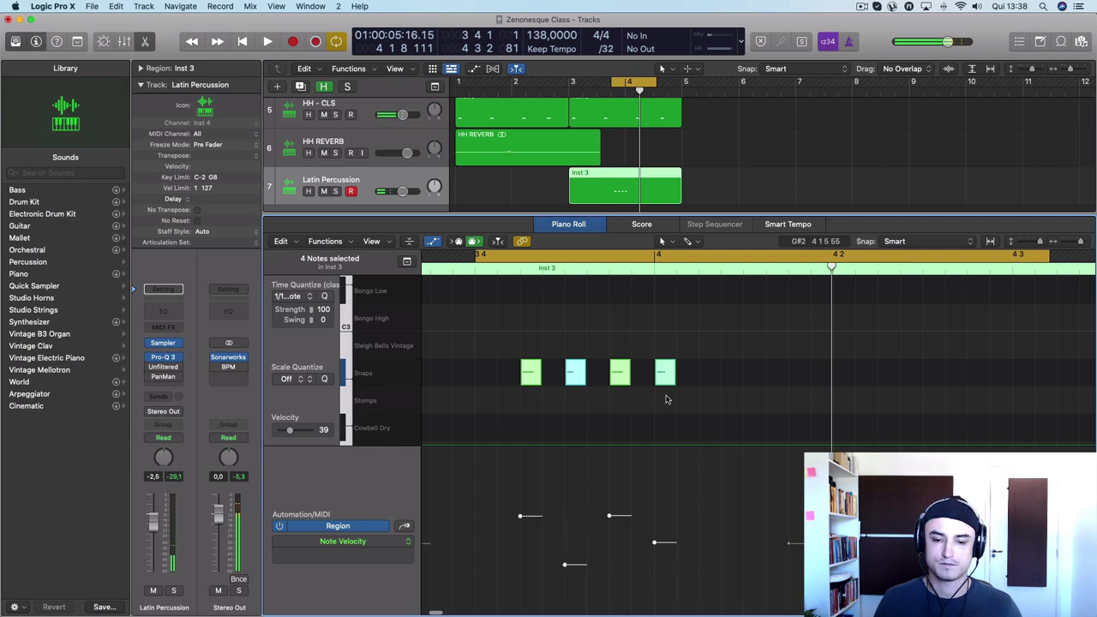
pyautogui.moveTo(667, 399); pyautogui.dragTo(667, 386)
pyautogui.press('space')
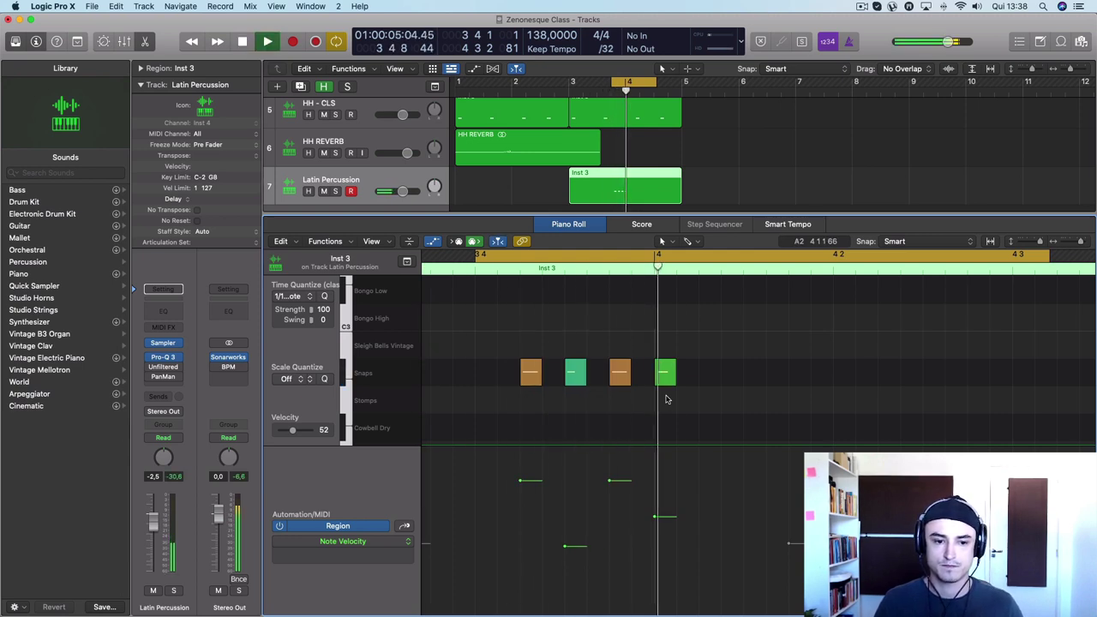
pyautogui.press('space')
# Move the four roll notes from Snaps up to Bongo High and audition them
pyautogui.moveTo(701, 400); pyautogui.dragTo(530, 321)
pyautogui.press('space')
pyautogui.press('space')
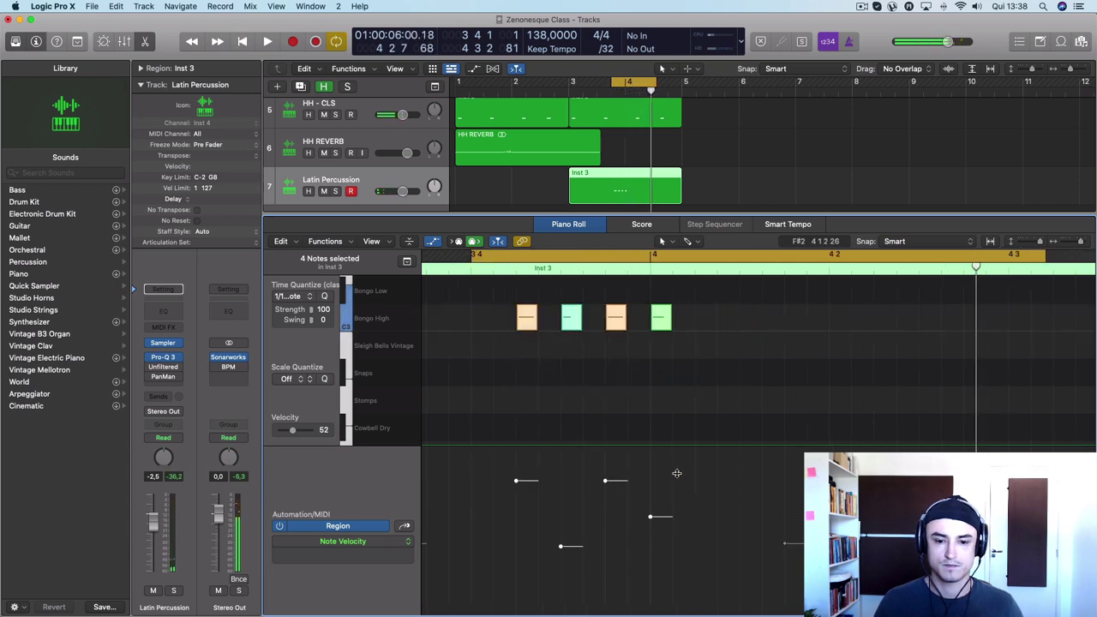
# Set the second Bongo High note's velocity to 80 and raise the fourth note's velocity above the others
pyautogui.click(558, 543)
pyautogui.moveTo(563, 547); pyautogui.dragTo(564, 511)
pyautogui.press('space')
pyautogui.press('space')
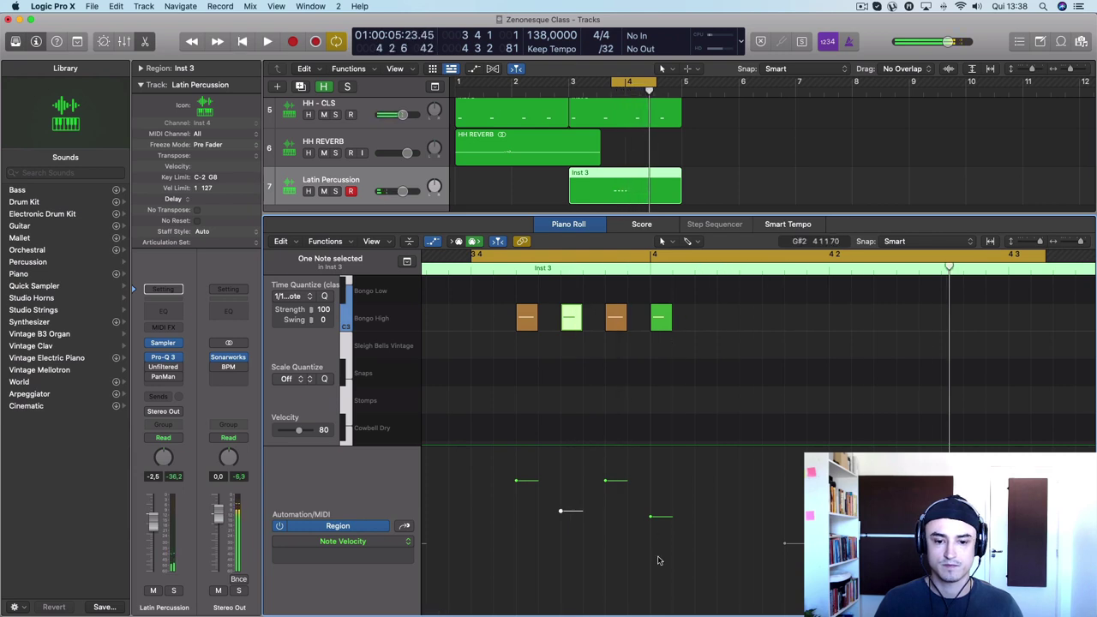
pyautogui.moveTo(651, 518); pyautogui.dragTo(650, 469)
pyautogui.press('space')
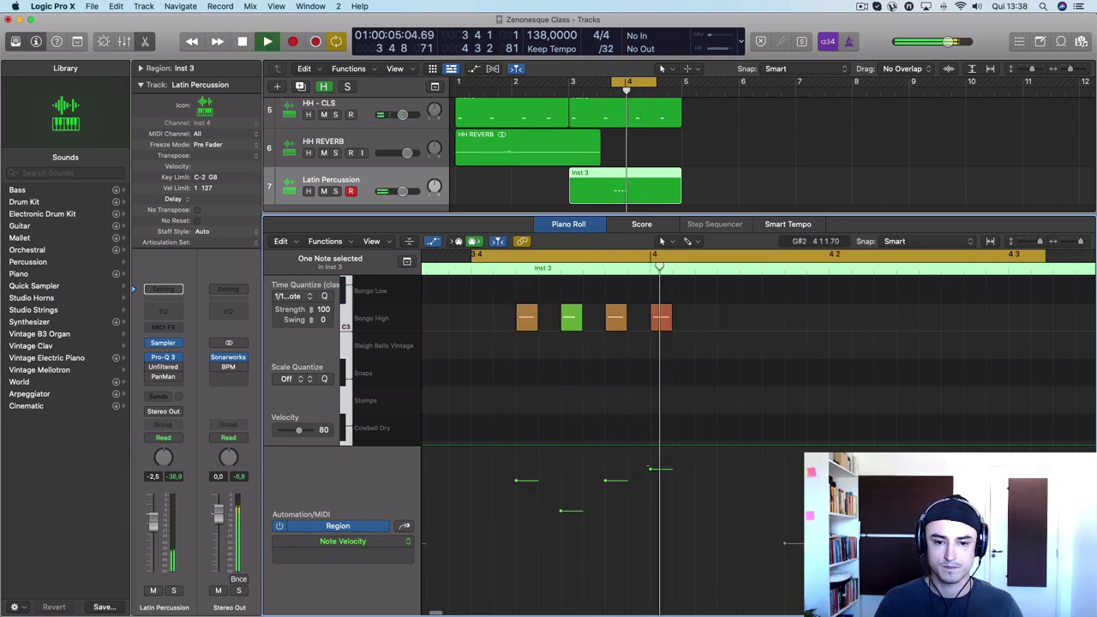
pyautogui.press('space')
# Close the Piano Roll and raise the Latin Percussion track volume to 0.8 dB while auditioning
pyautogui.click(564, 225)
pyautogui.press('space')
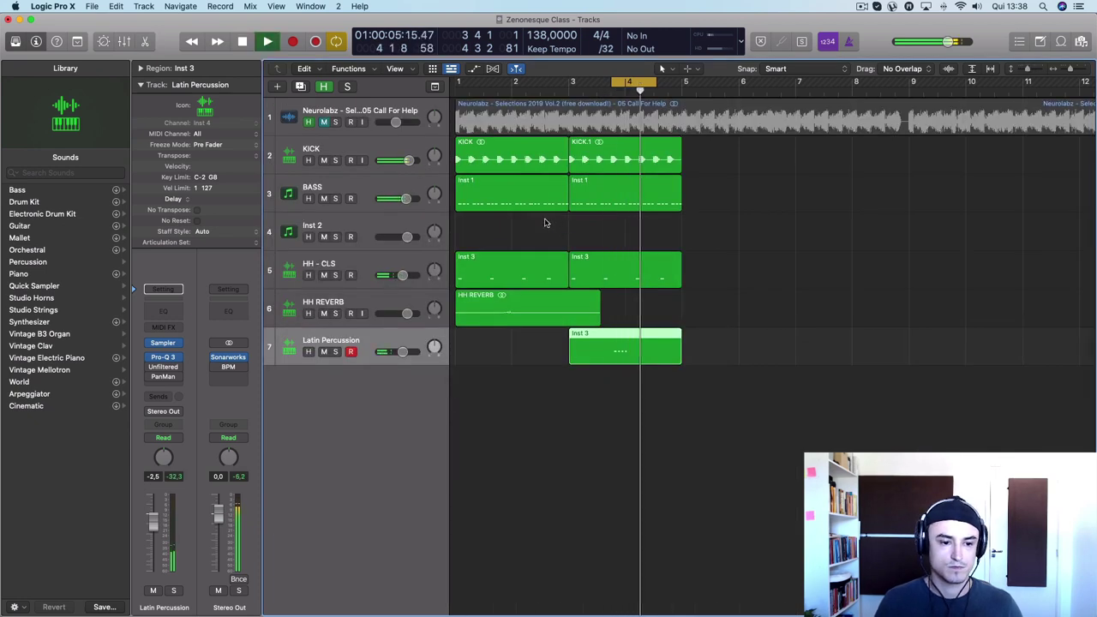
pyautogui.press('space')
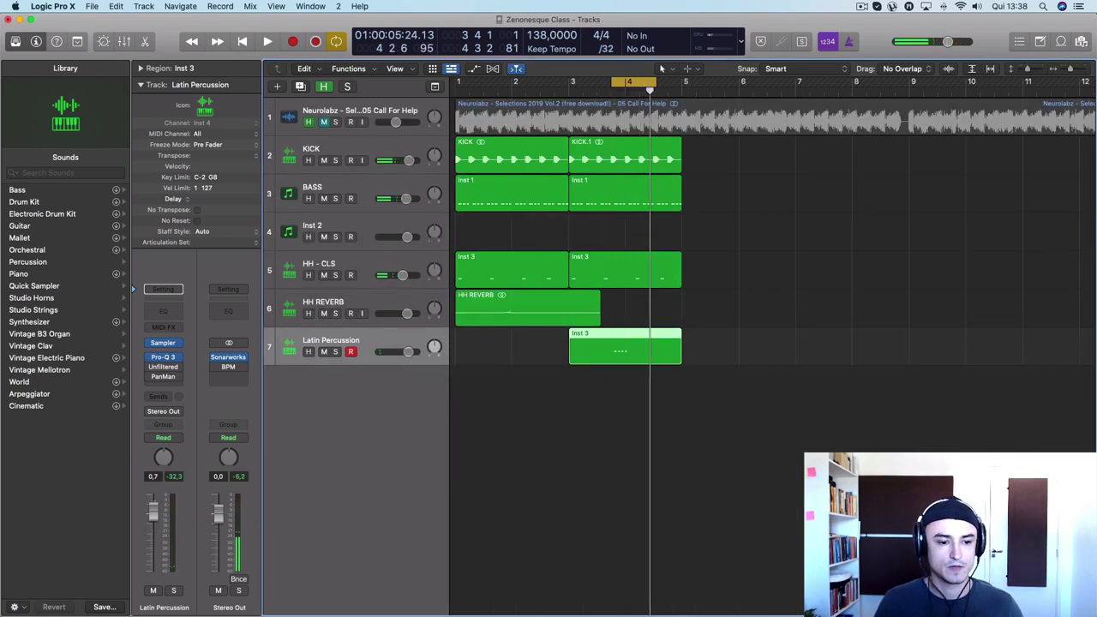
pyautogui.press('space')
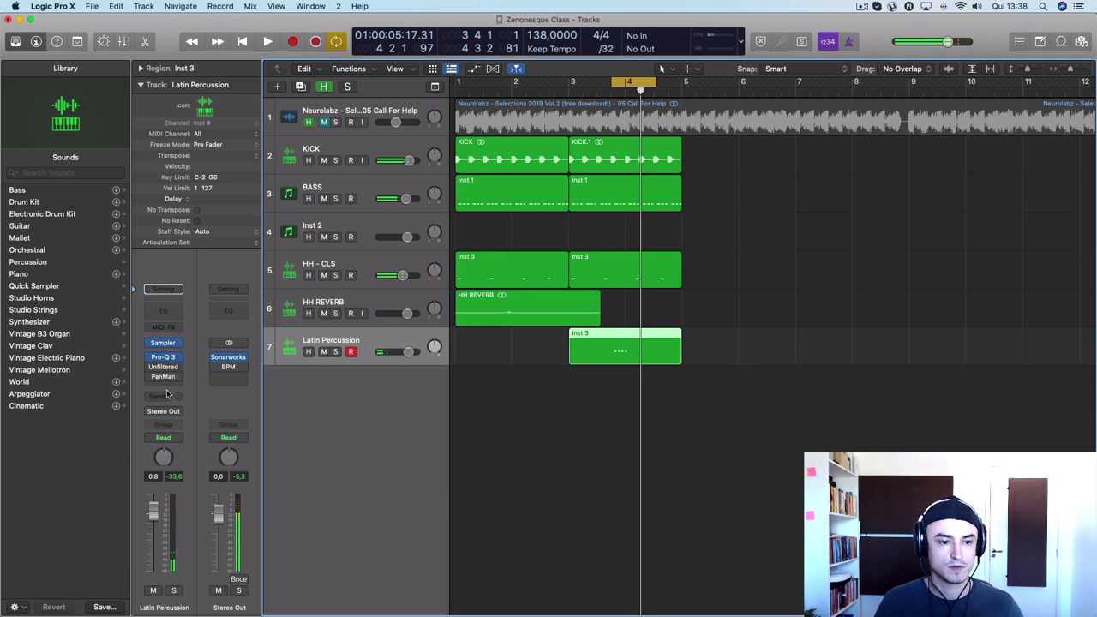
# In the Latin Percussion Pro-Q 3, lower the low cut to 436.97 Hz and boost bells at 6801.3 Hz by 1.88 dB and 1687.3 Hz by 1.20 dB
pyautogui.click(163, 358)
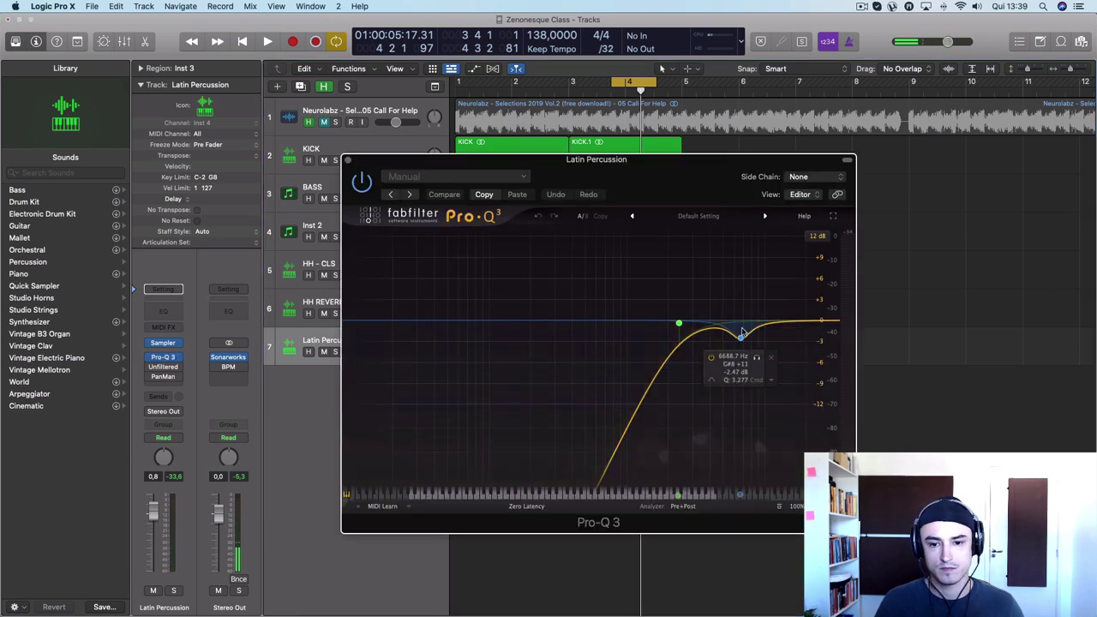
pyautogui.moveTo(736, 336); pyautogui.dragTo(744, 300)
pyautogui.press('space')
pyautogui.moveTo(678, 322); pyautogui.dragTo(578, 311)
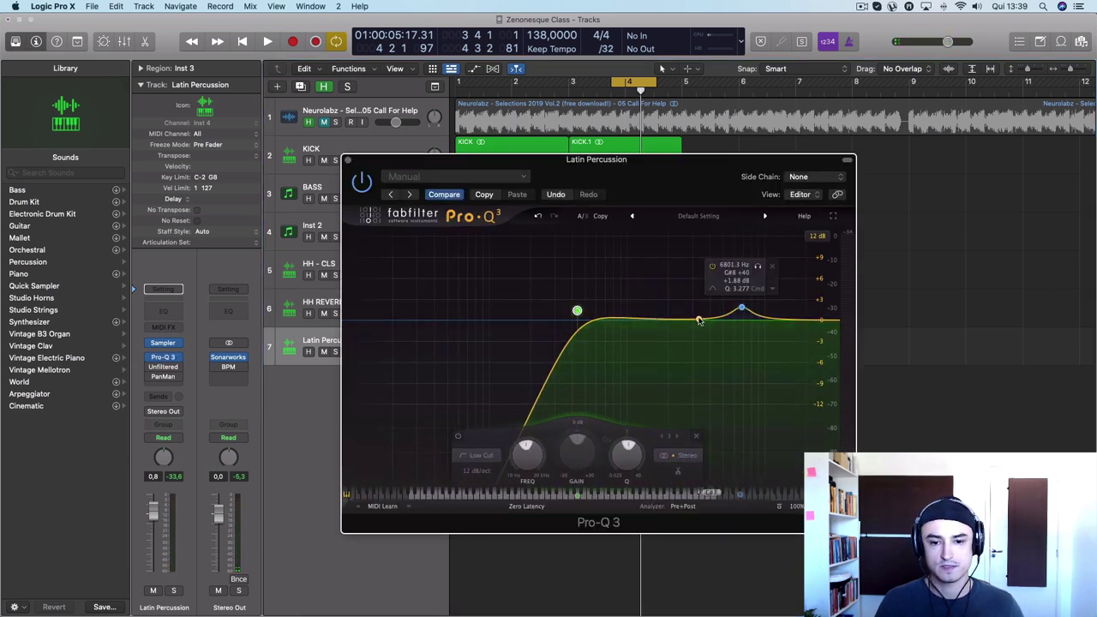
pyautogui.moveTo(696, 316); pyautogui.dragTo(658, 313)
pyautogui.press('space')
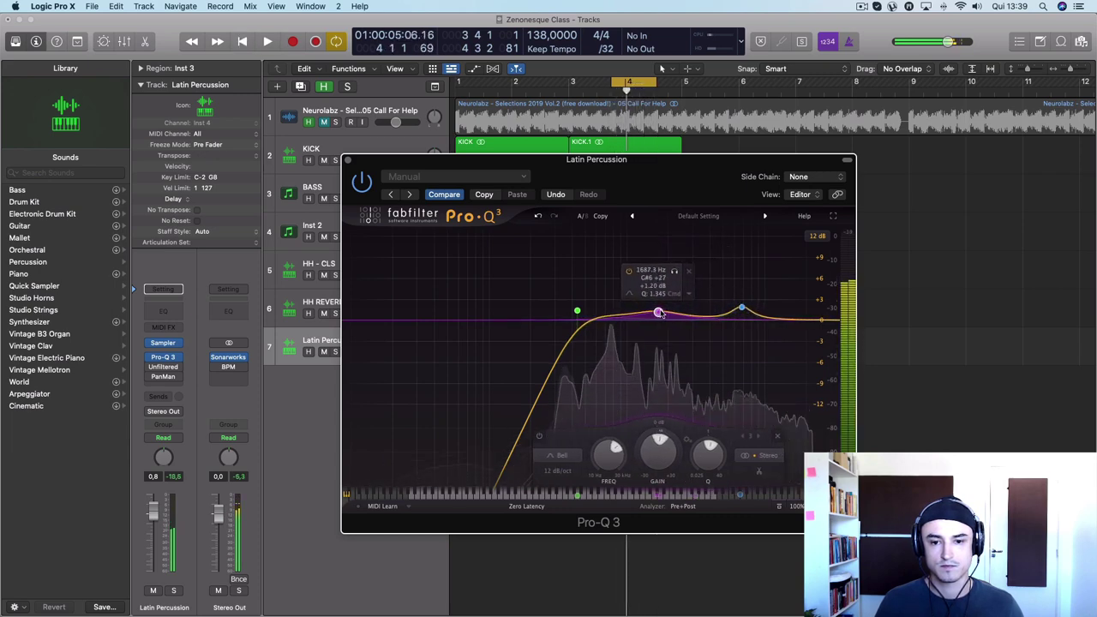
pyautogui.press('space')
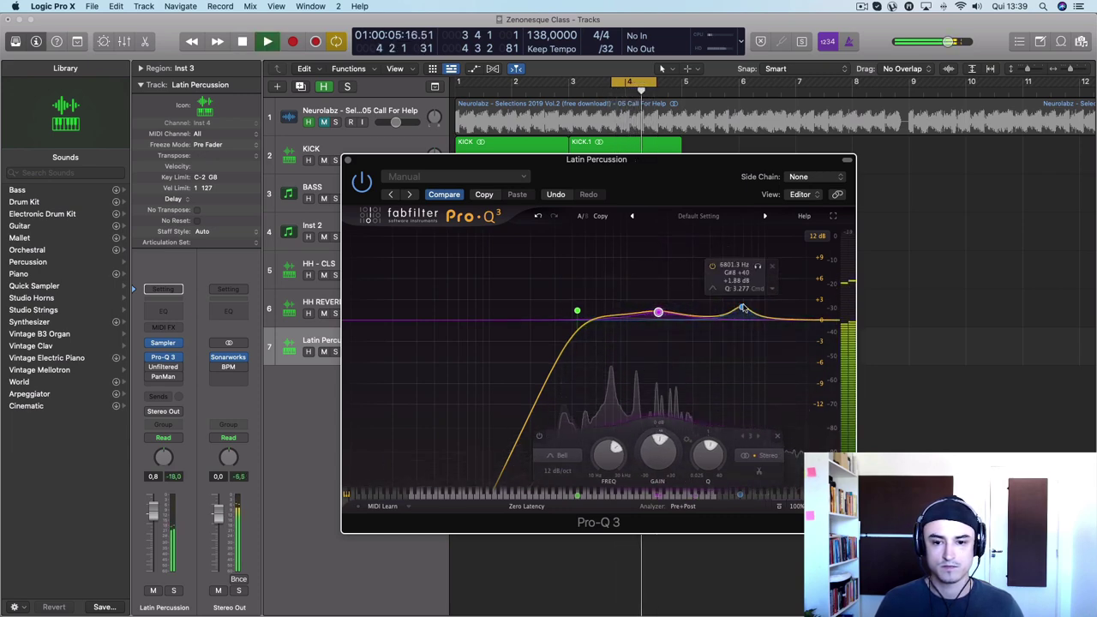
# Shift the high bell up in frequency to about +3 dB, add a bell cut of about -2.5 dB just above the low cut, and close the EQ
pyautogui.moveTo(742, 308); pyautogui.dragTo(786, 298)
pyautogui.press('space')
pyautogui.doubleClick(607, 369)
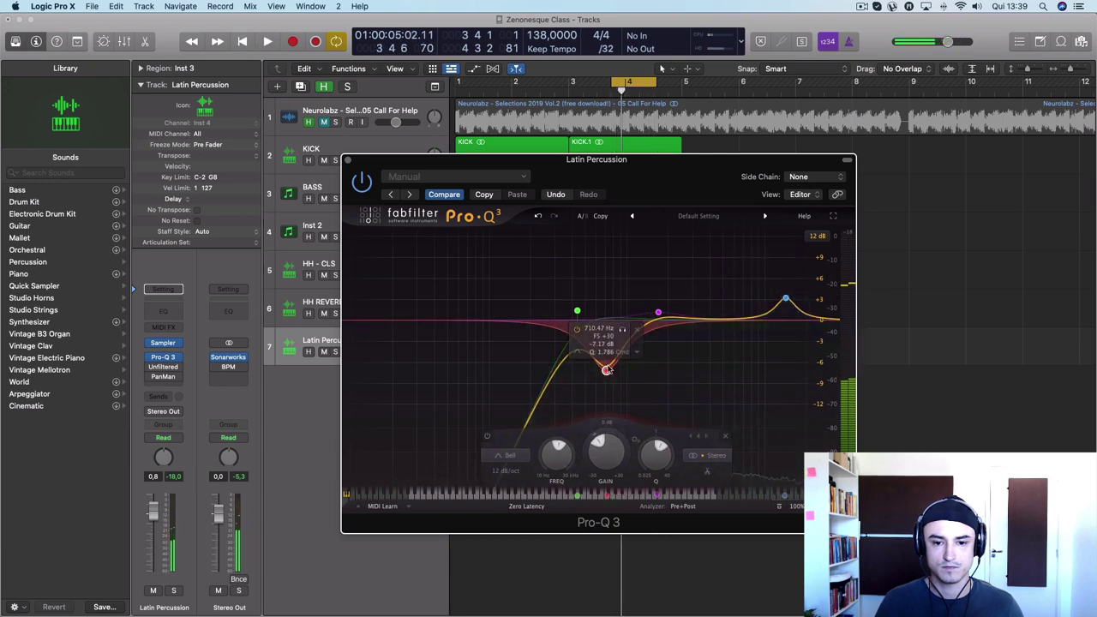
pyautogui.press('space')
pyautogui.press('space')
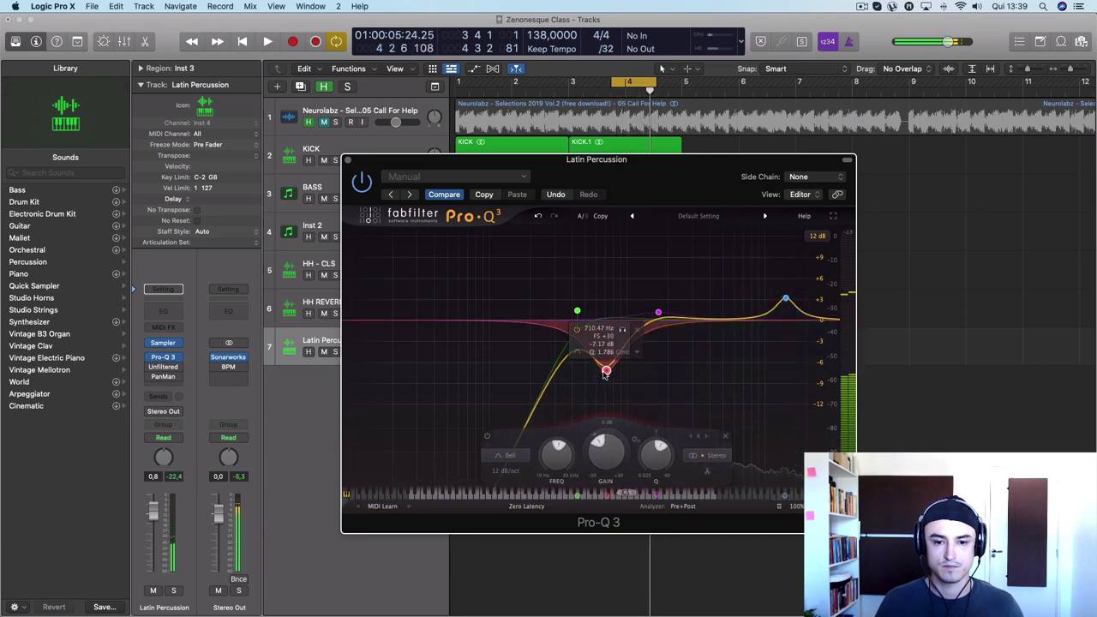
pyautogui.moveTo(607, 370); pyautogui.dragTo(617, 337)
pyautogui.press('space')
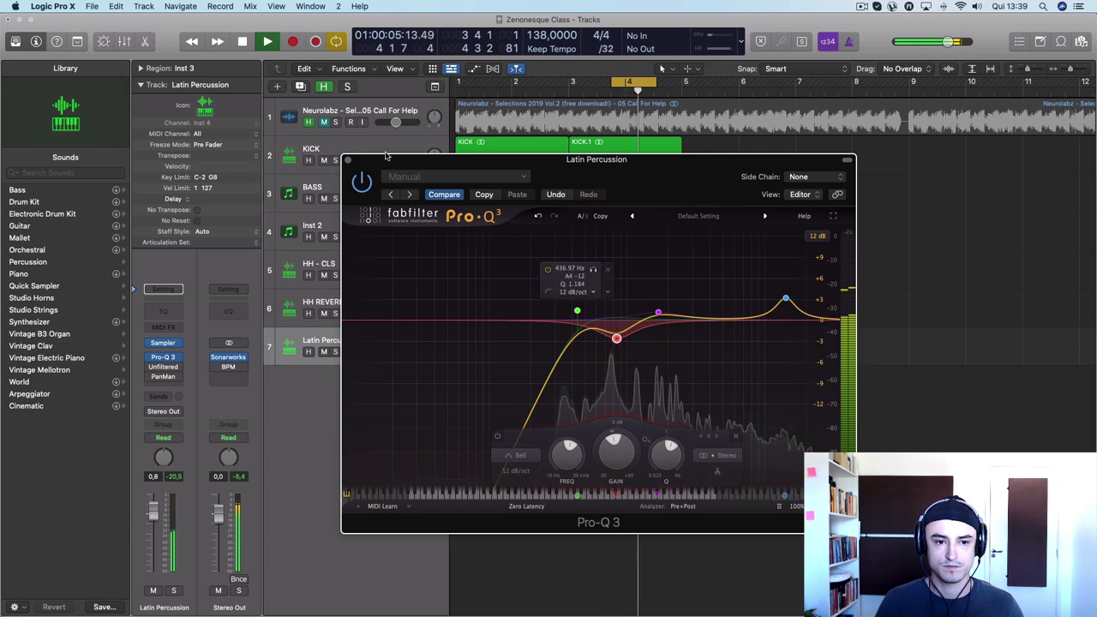
pyautogui.press('space')
pyautogui.click(348, 161)
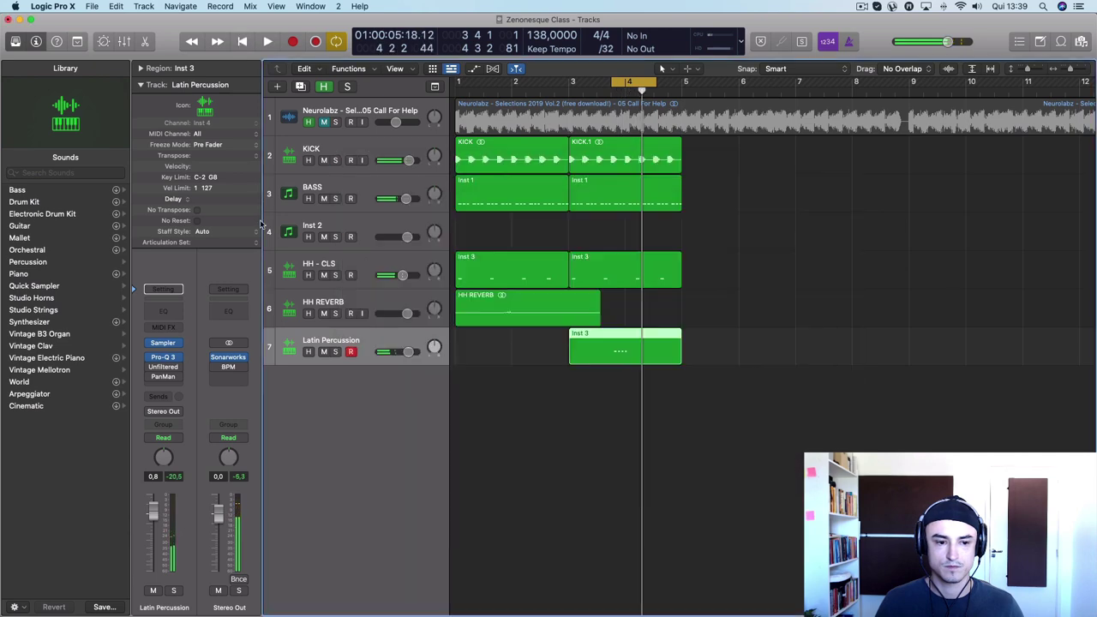
# Open PanMan on the Latin Percussion track, audition it, and load the 5 Step MIDI preset
pyautogui.click(164, 377)
pyautogui.press('space')
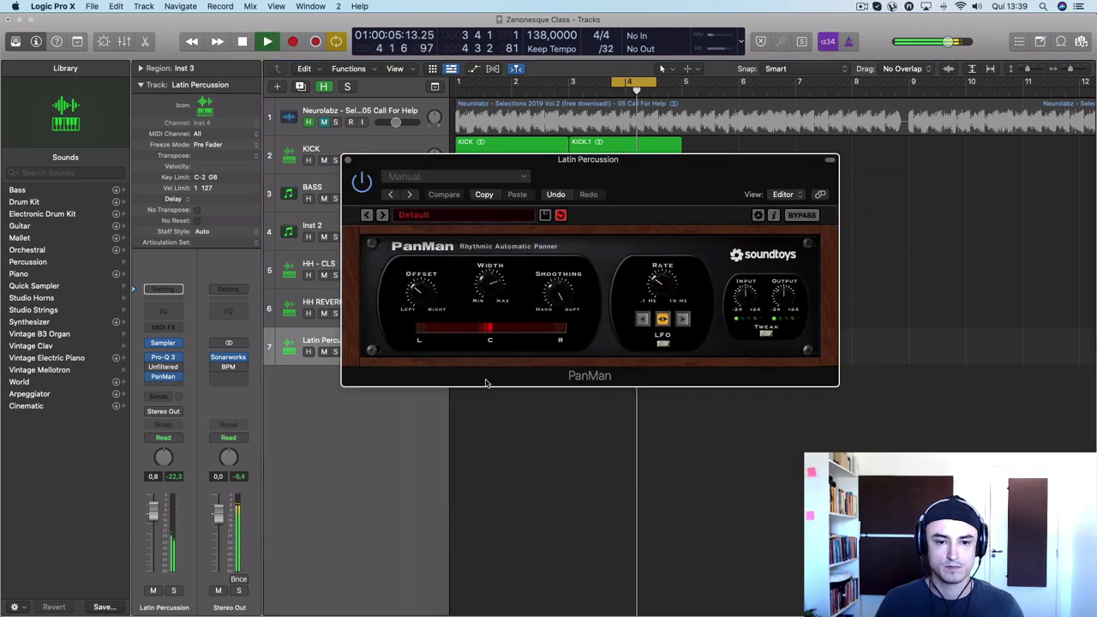
pyautogui.press('space')
pyautogui.click(383, 215)
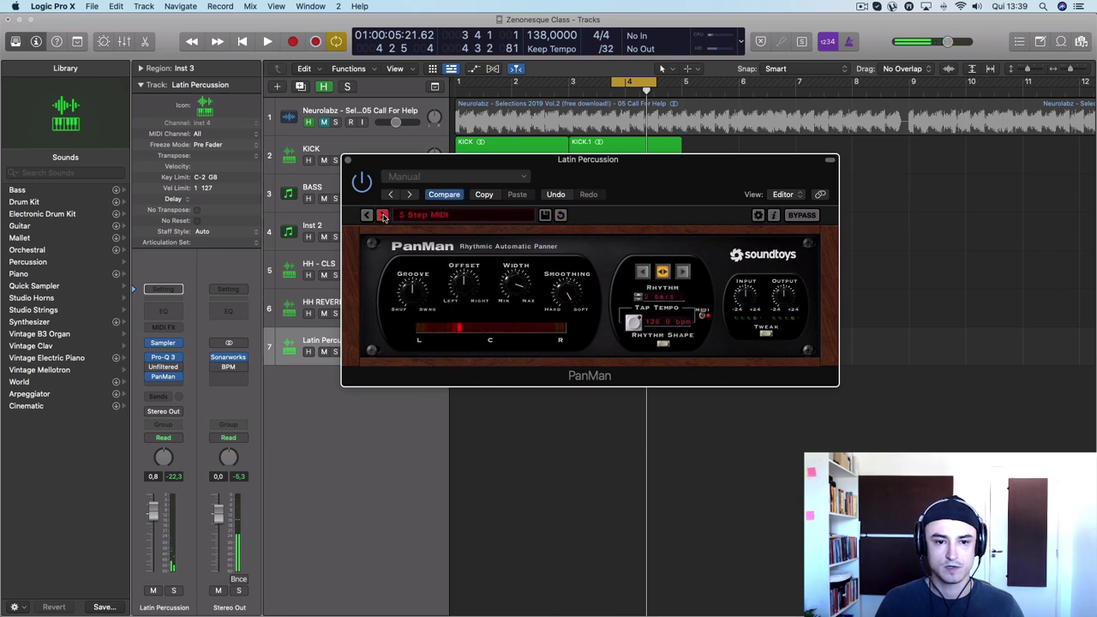
# Audition the next PanMan presets on the Latin Percussion track, including Fast Shimmer Pan, against the loop
pyautogui.click(383, 216)
pyautogui.press('space')
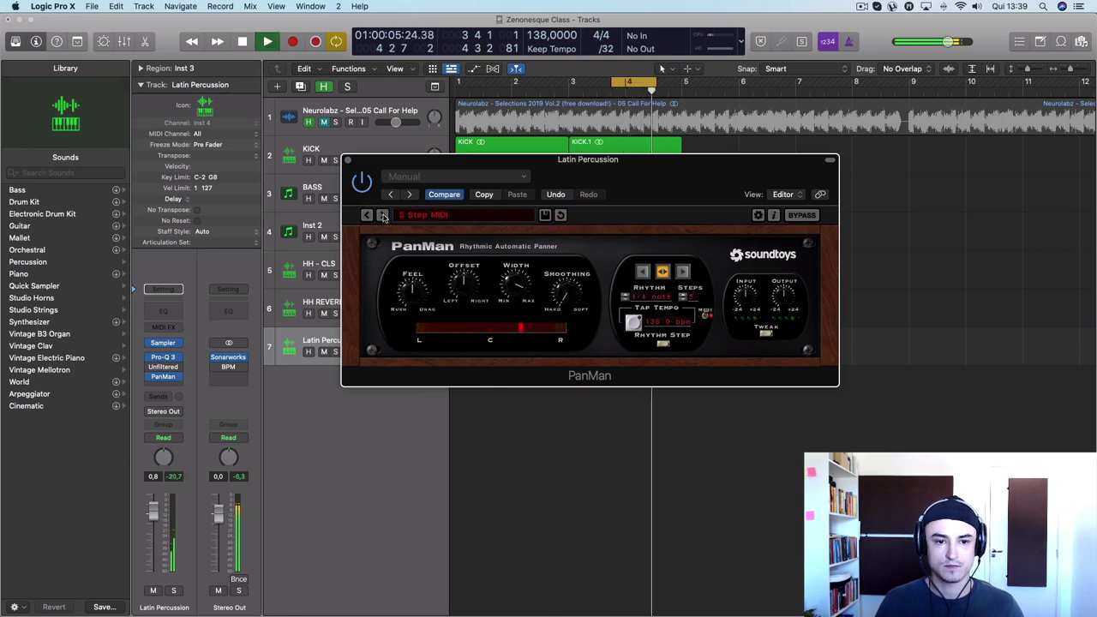
pyautogui.click(383, 216)
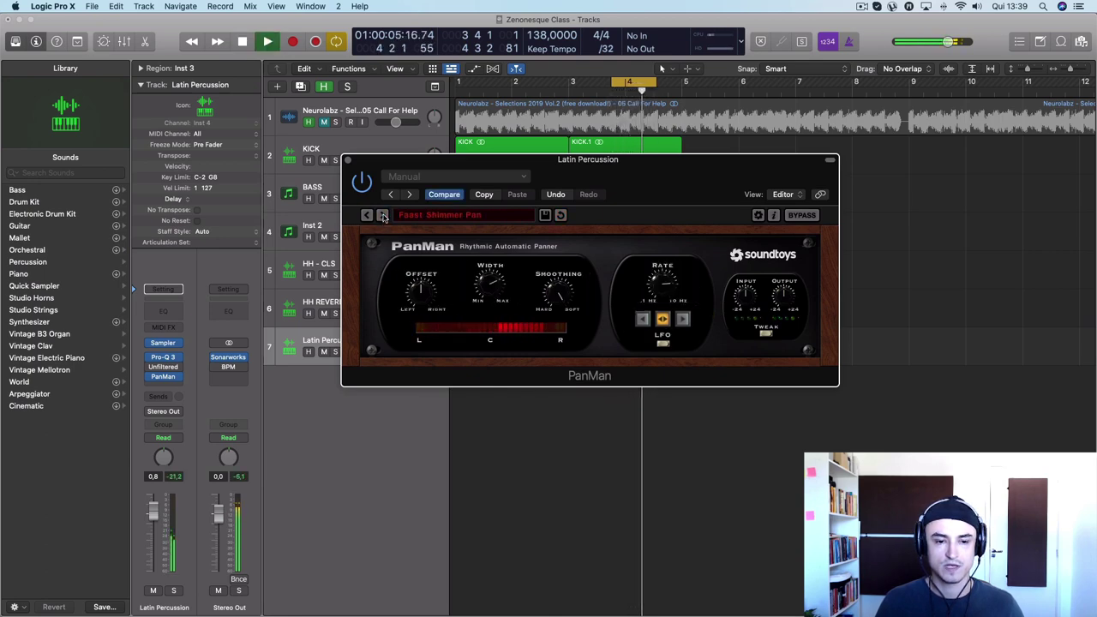
pyautogui.click(383, 215)
pyautogui.press('space')
# Load PanMan's PanHopper preset from the Triggered Pans category and audition it on the bongo roll
pyautogui.click(470, 218)
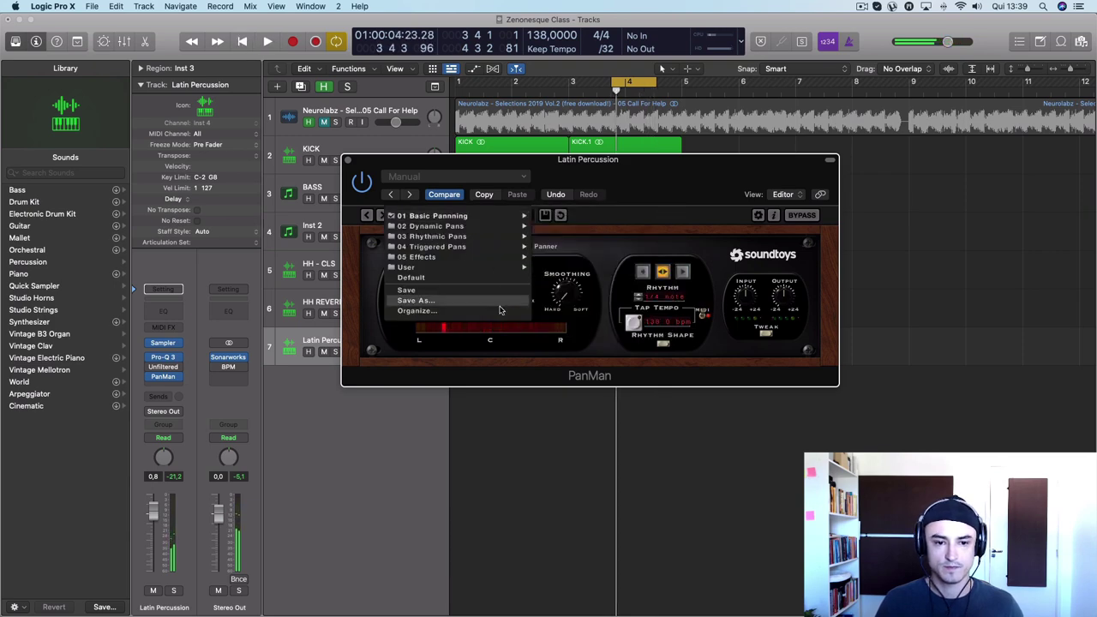
pyautogui.moveTo(435, 252)
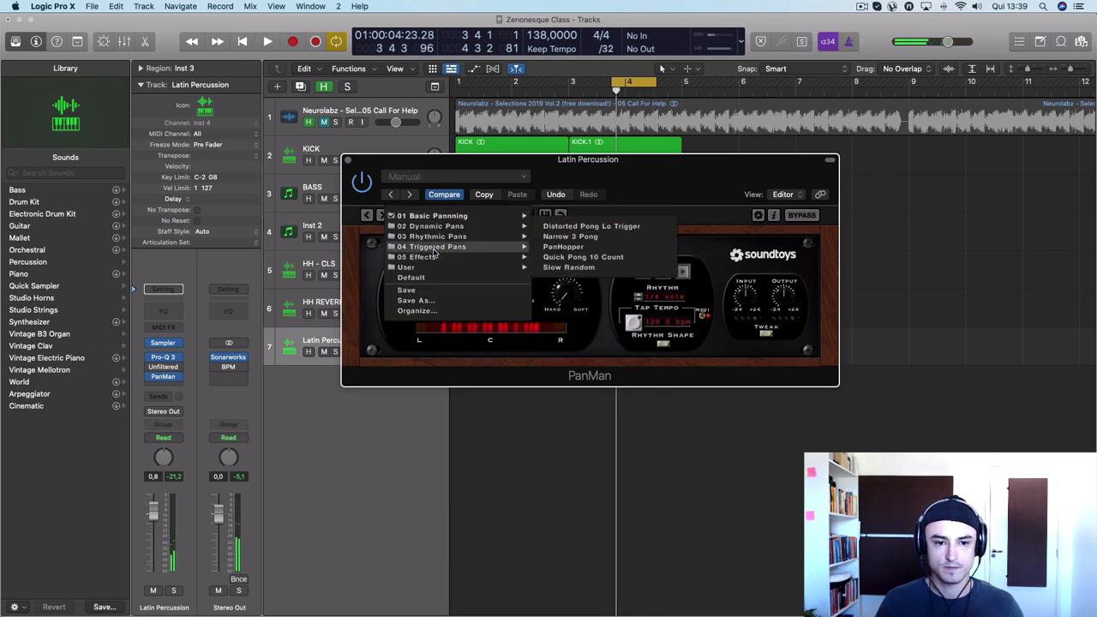
pyautogui.click(594, 248)
pyautogui.press('space')
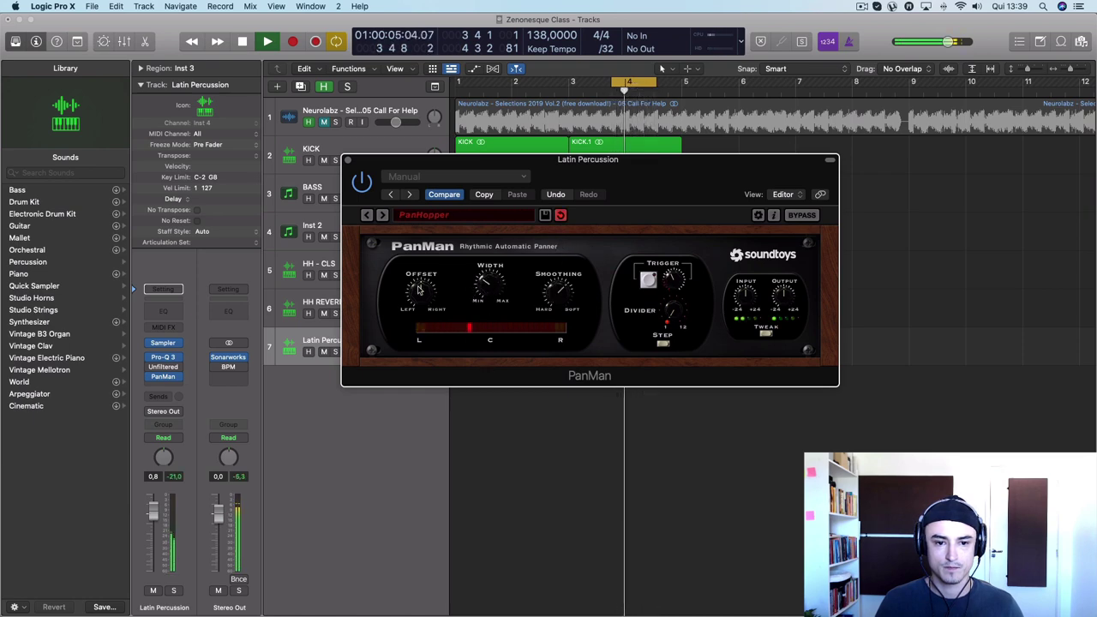
# Audition further PanMan presets in sequence, settle on 2 BarWideSlow MIDI, and close the plug-in
pyautogui.click(378, 217)
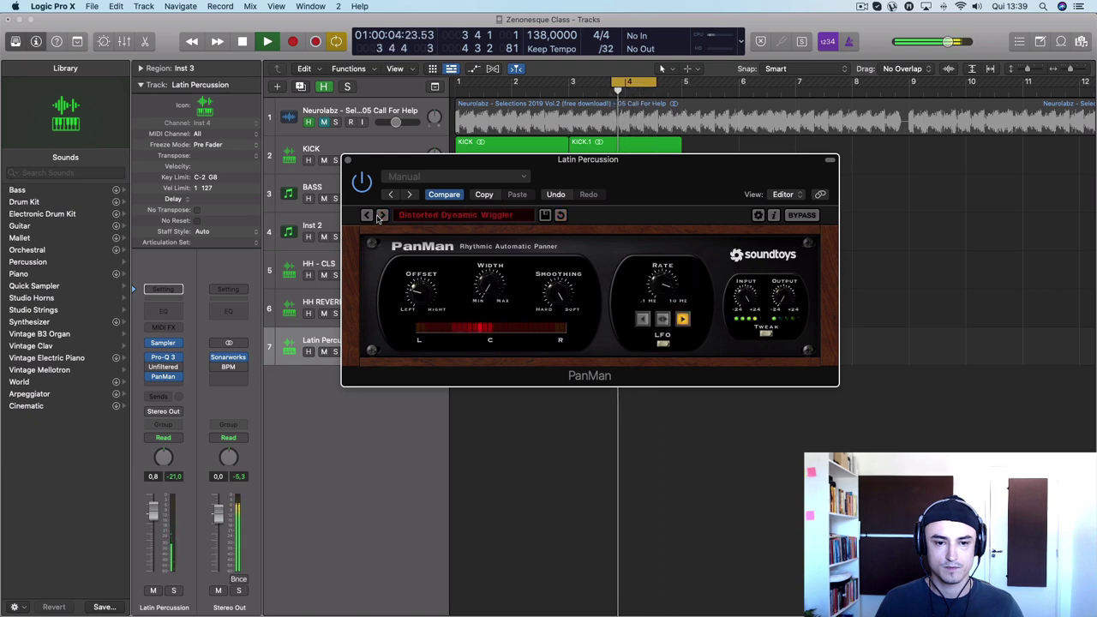
pyautogui.click(378, 217)
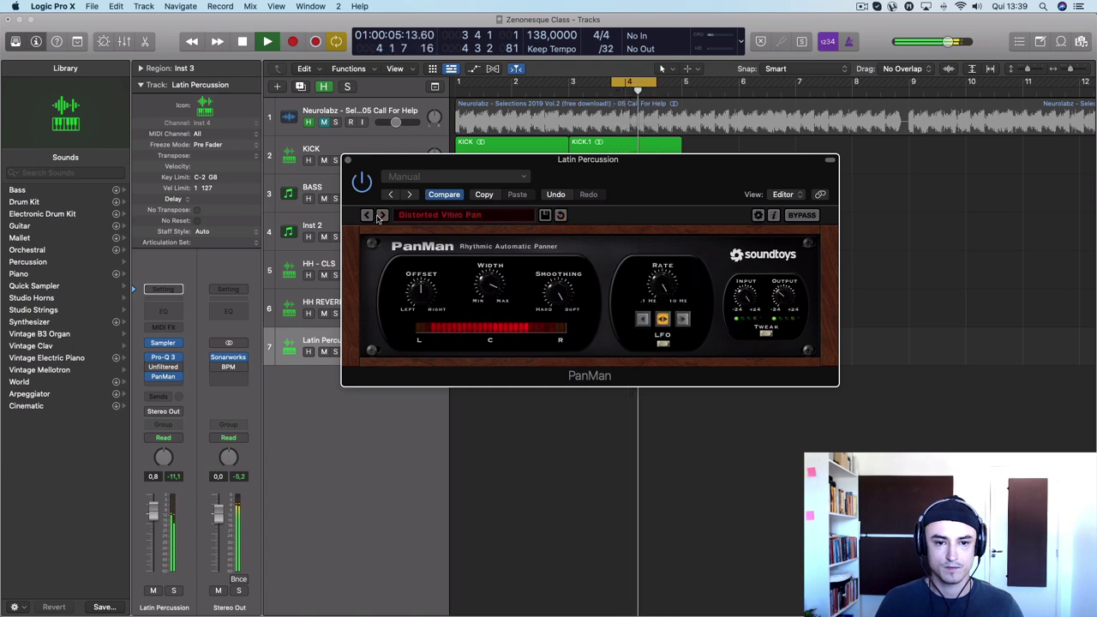
pyautogui.click(378, 217)
pyautogui.click(378, 217)
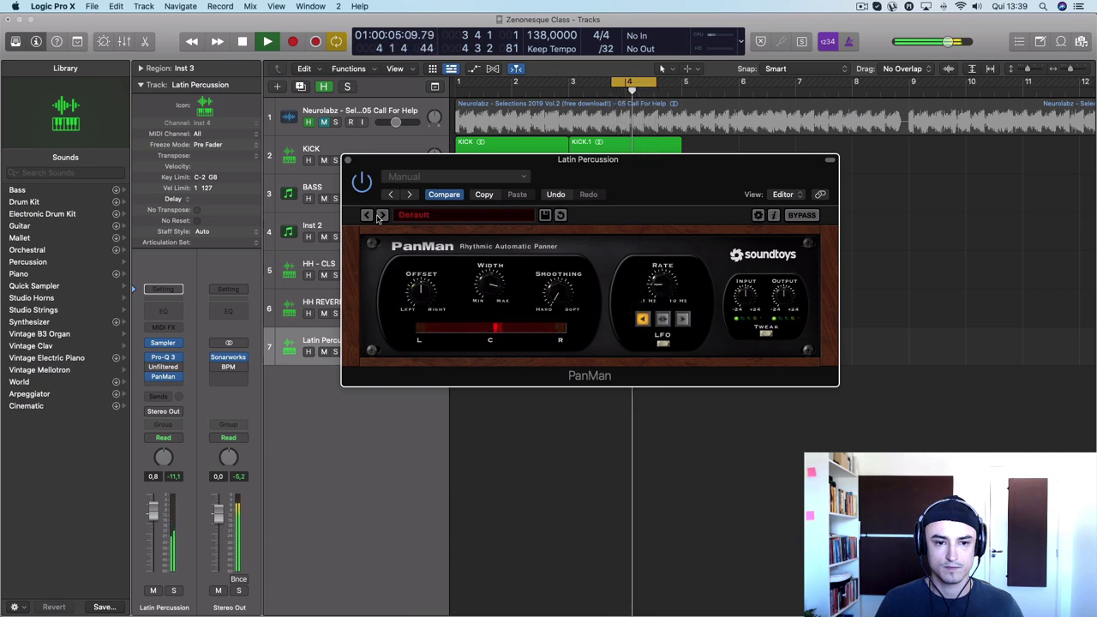
pyautogui.click(378, 217)
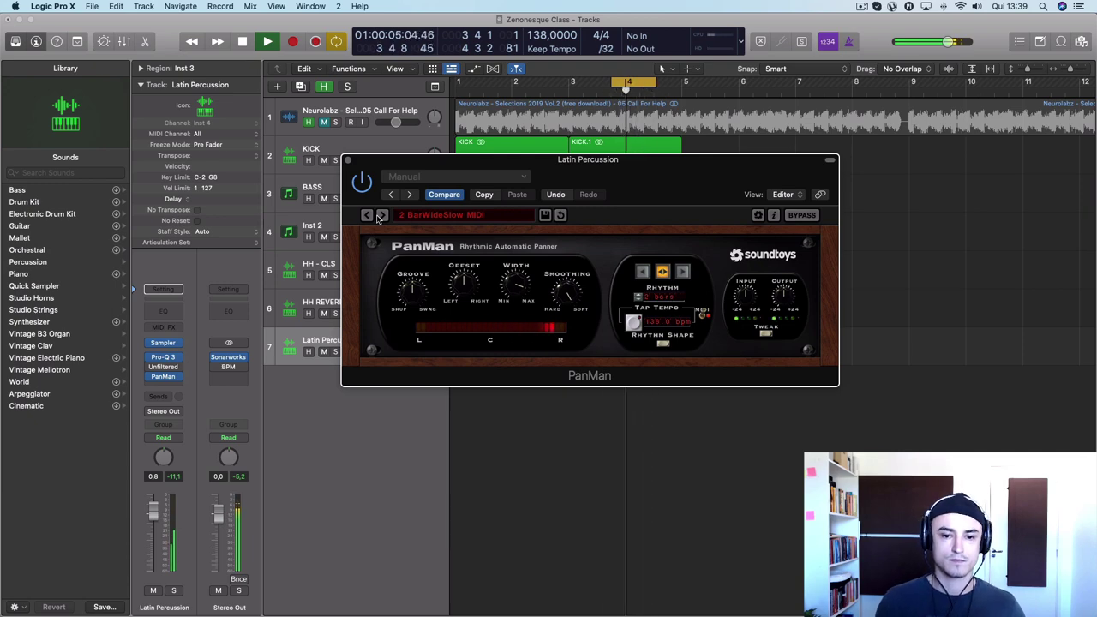
pyautogui.click(347, 161)
pyautogui.press('space')
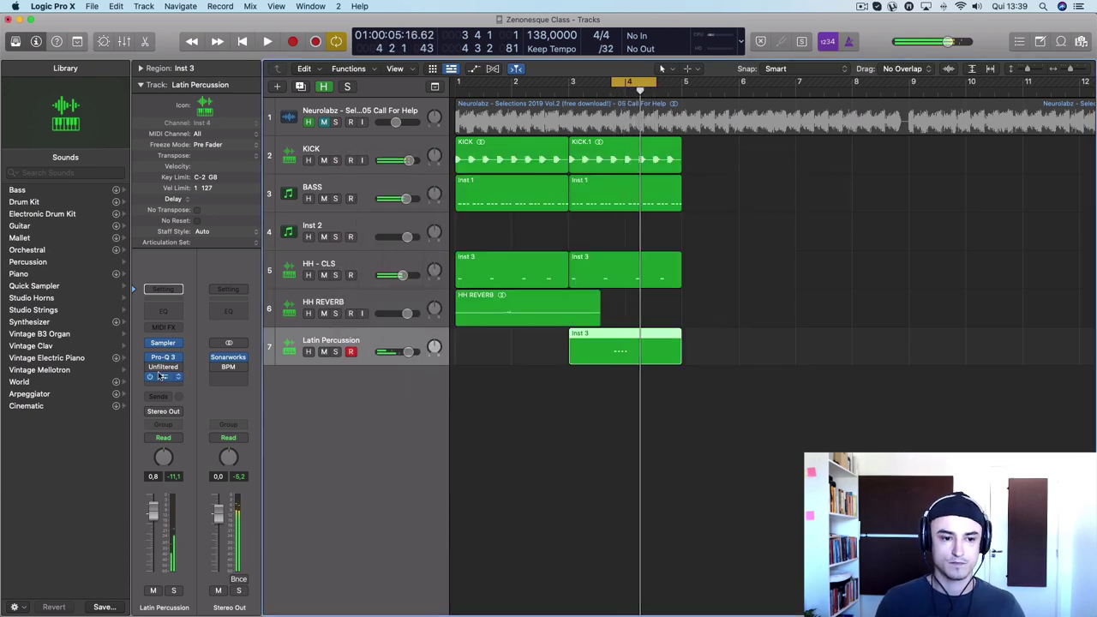
# Switch the Latin Percussion track's Byome reverb to the VERB - Huge Room preset, audition it, and close the plug-in
pyautogui.press('space')
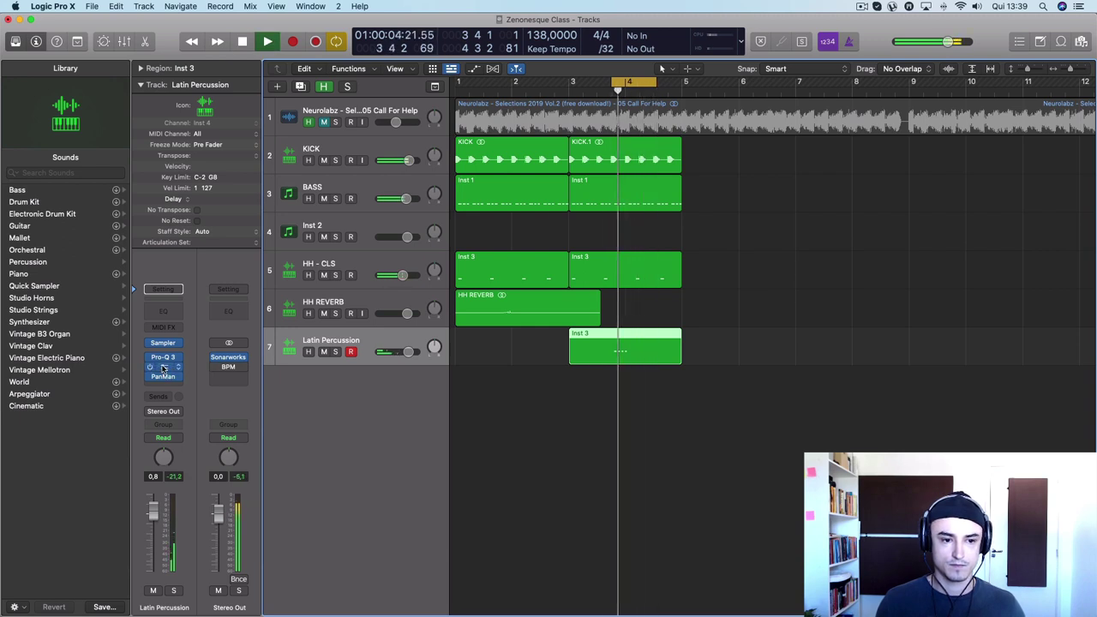
pyautogui.click(163, 367)
pyautogui.press('space')
pyautogui.moveTo(830, 226); pyautogui.dragTo(429, 178)
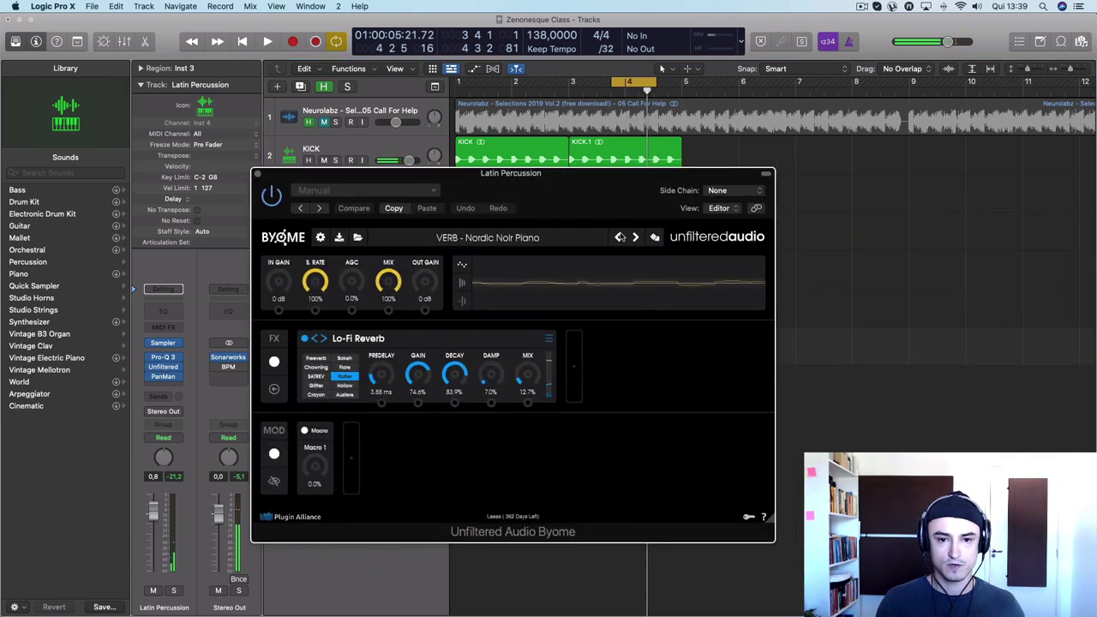
pyautogui.click(619, 237)
pyautogui.click(619, 237)
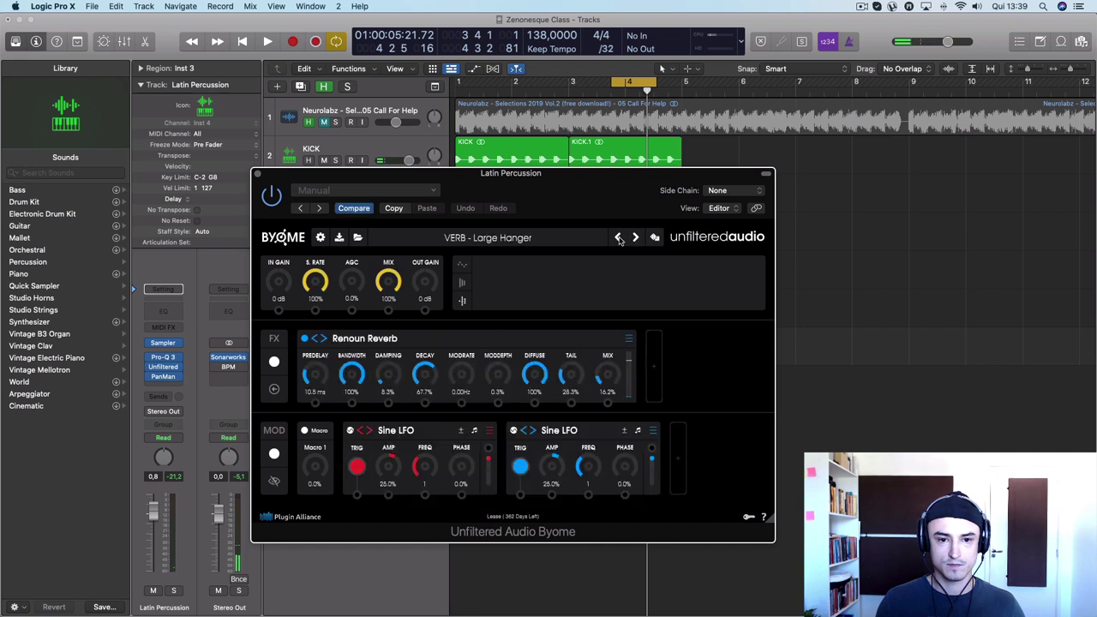
pyautogui.click(619, 237)
pyautogui.press('space')
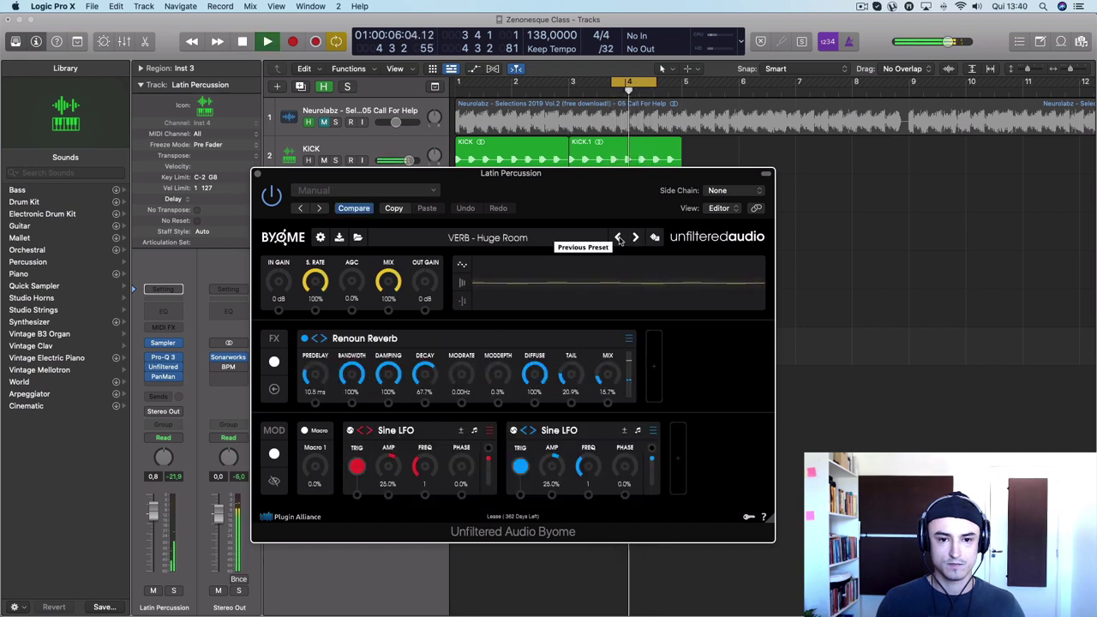
pyautogui.click(256, 175)
# Set PanMan's rhythm to 1 bar on the Latin Percussion track while auditioning, and close the plug-in
pyautogui.press('space')
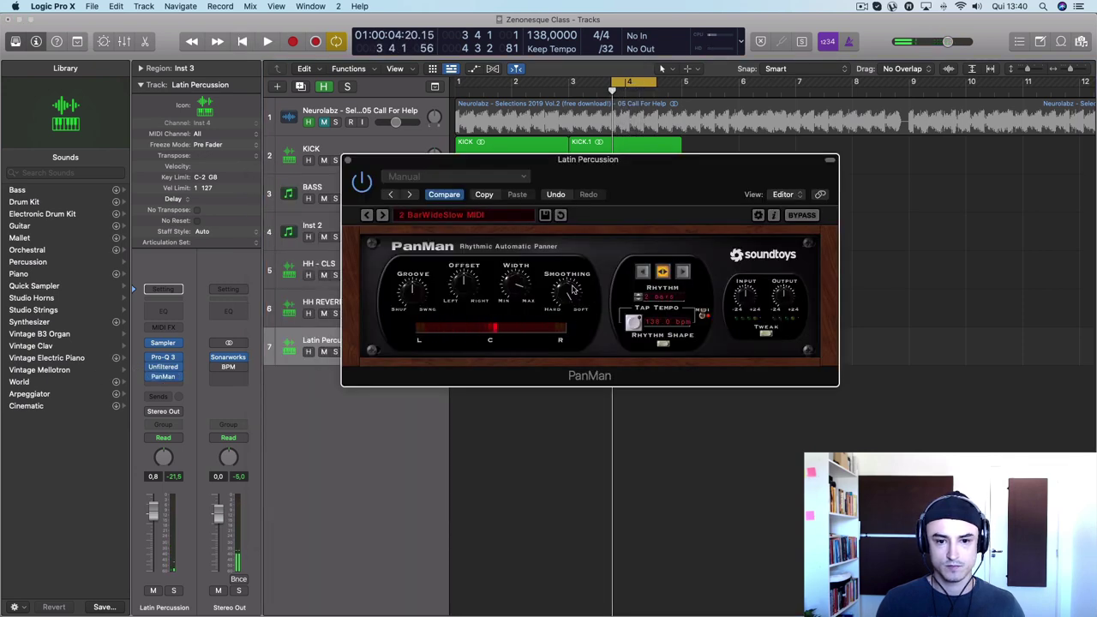
pyautogui.press('space')
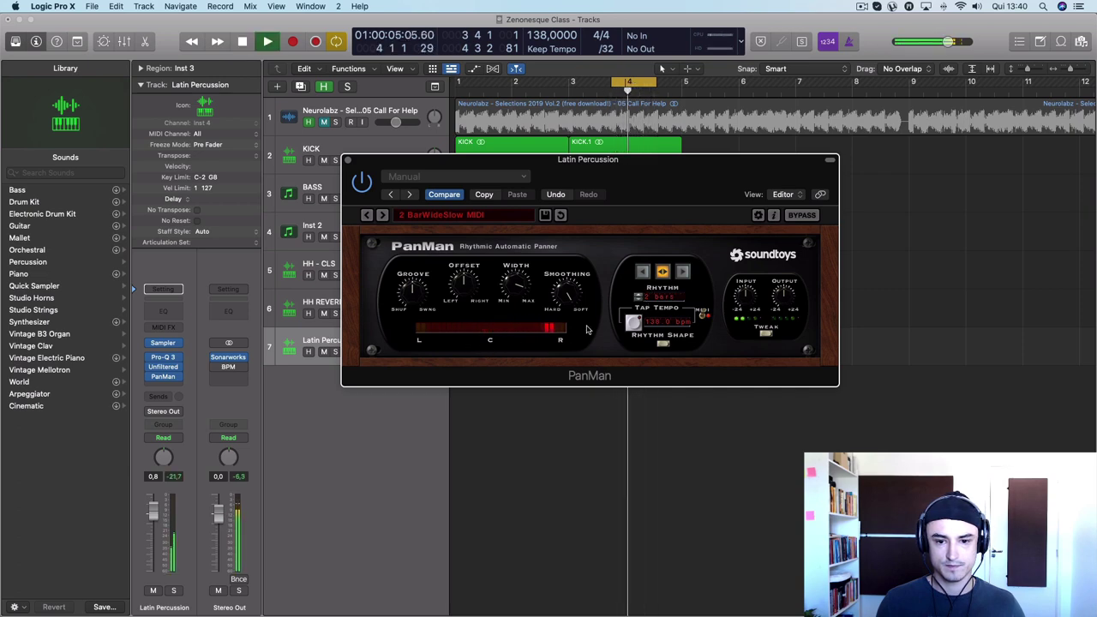
pyautogui.click(638, 298)
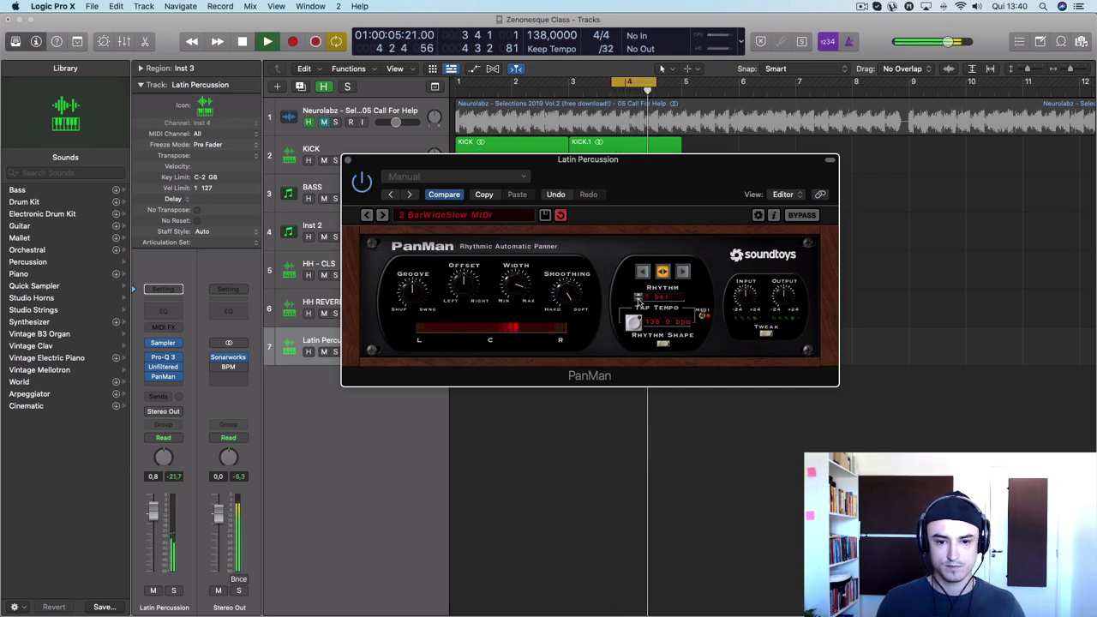
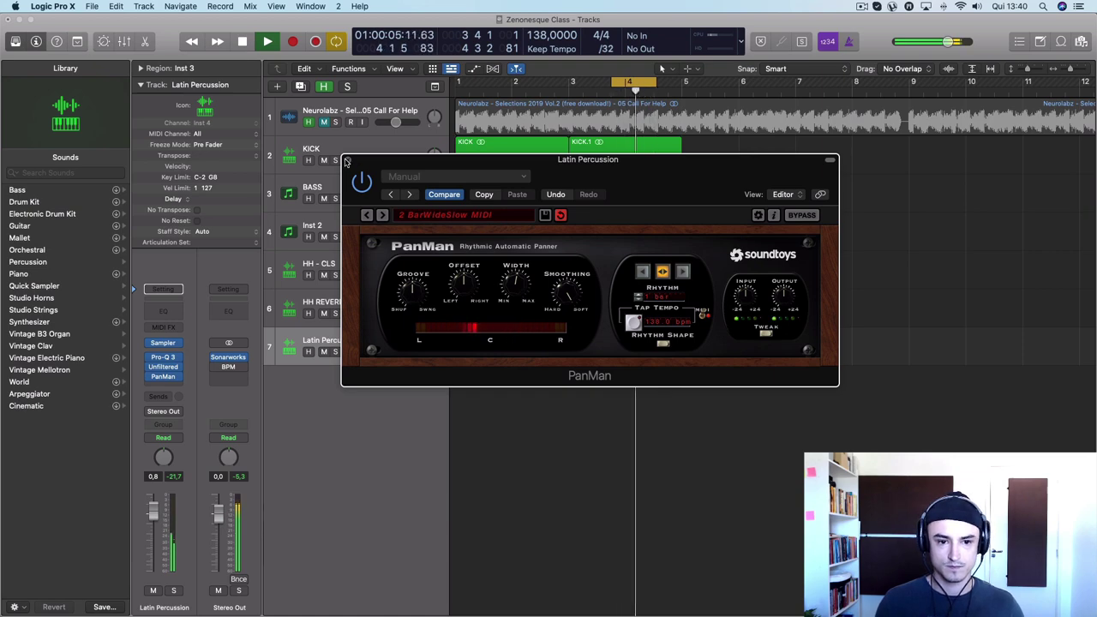
pyautogui.click(348, 161)
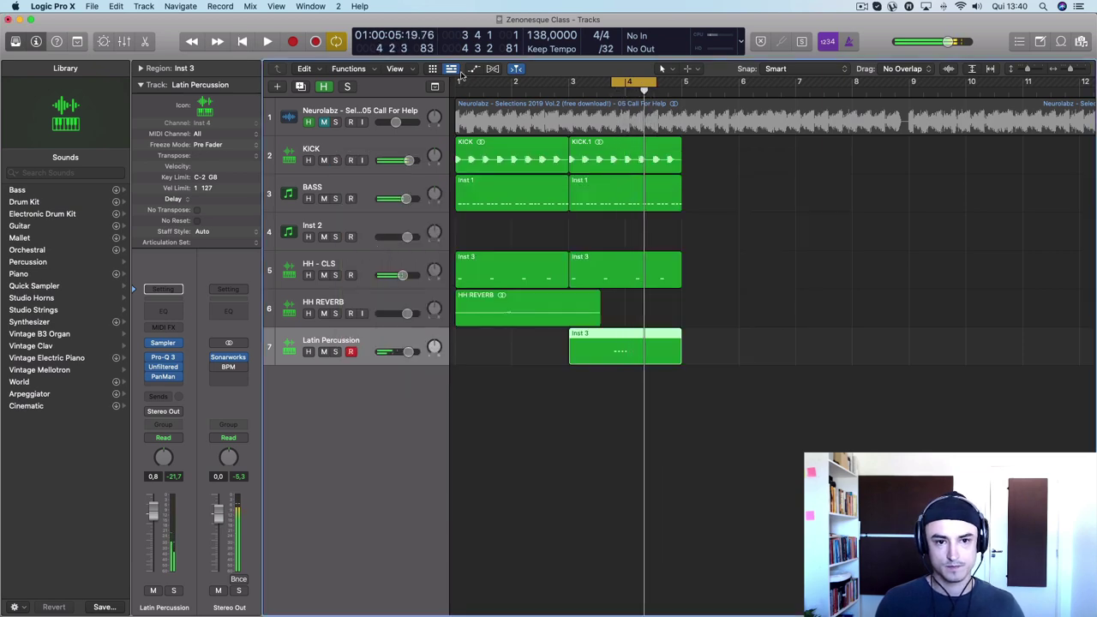
# Extend the cycle range to span bars 1 to 5 and audition the full loop
pyautogui.moveTo(461, 80); pyautogui.dragTo(689, 128)
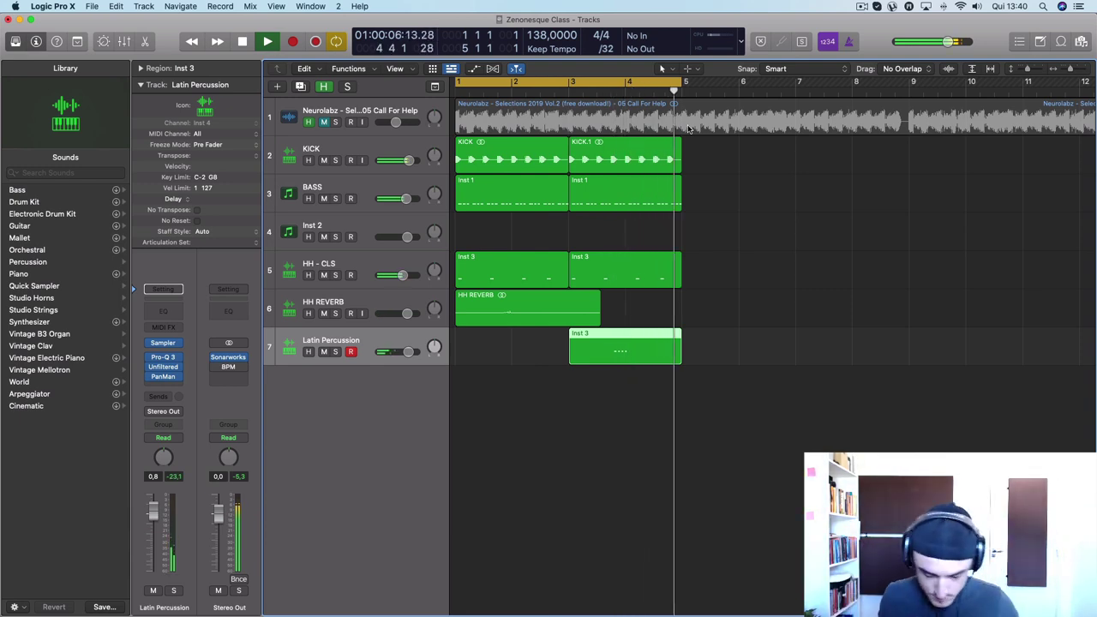
pyautogui.press('space')
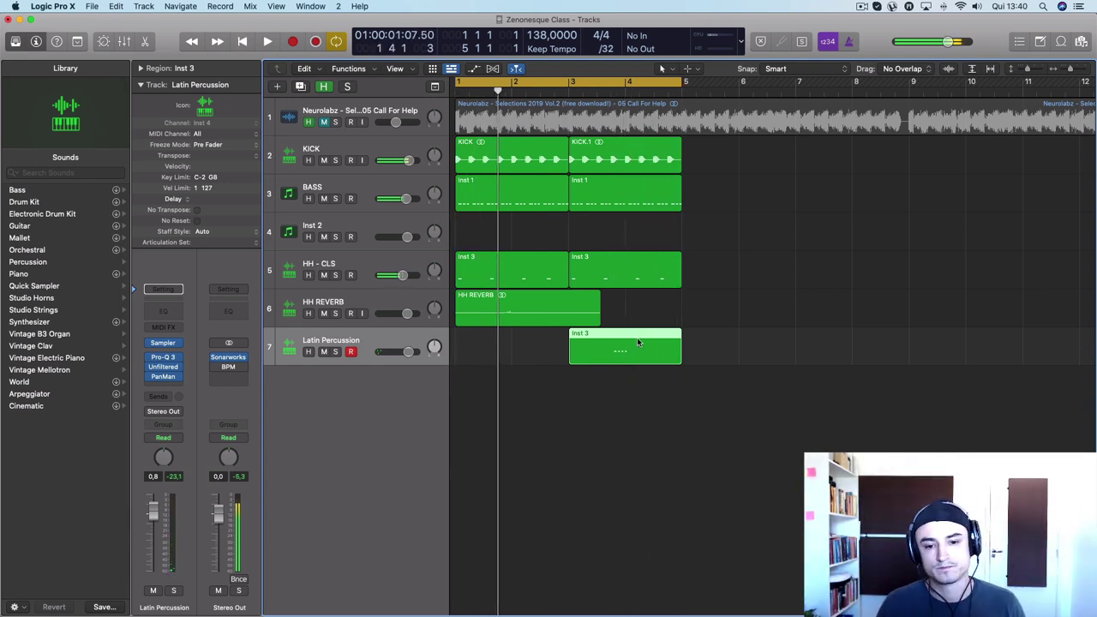
# In the Latin Percussion region, halve the two middle Bongo High notes and insert a copy of the softer one between them at /32 spacing
pyautogui.doubleClick(618, 336)
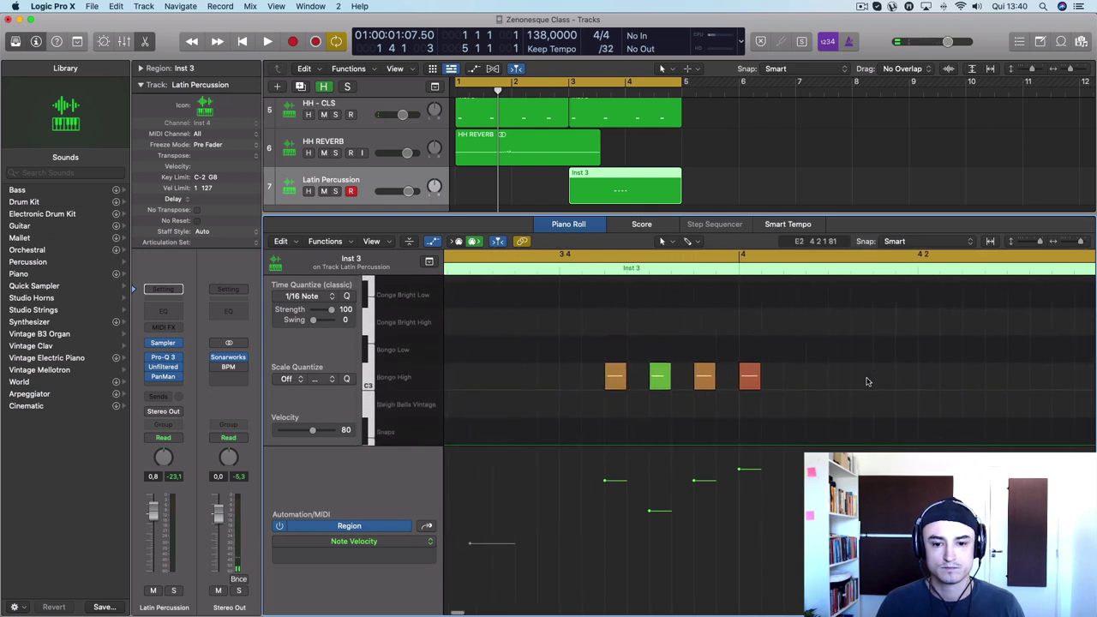
pyautogui.click(605, 50)
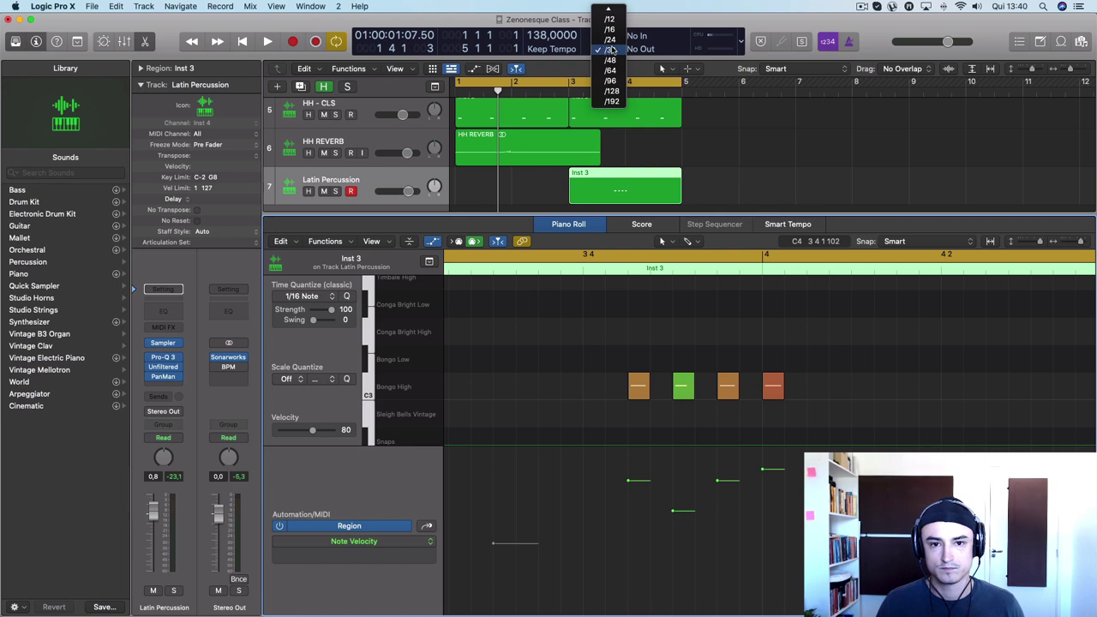
pyautogui.click(611, 50)
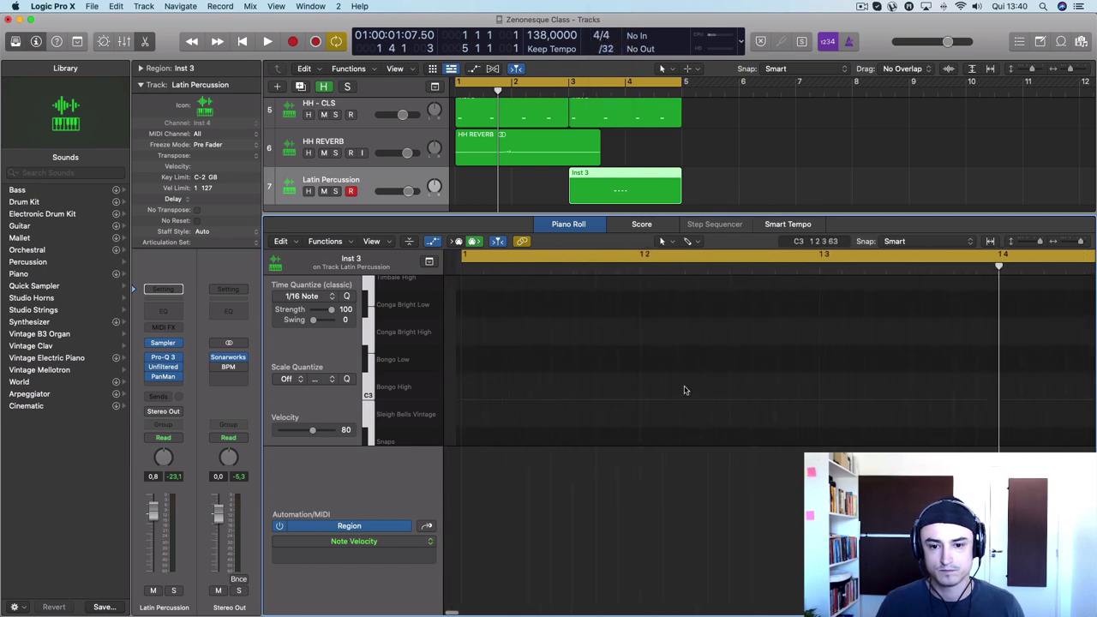
pyautogui.hscroll(3, 684, 391)
pyautogui.scroll(5, 683, 390)
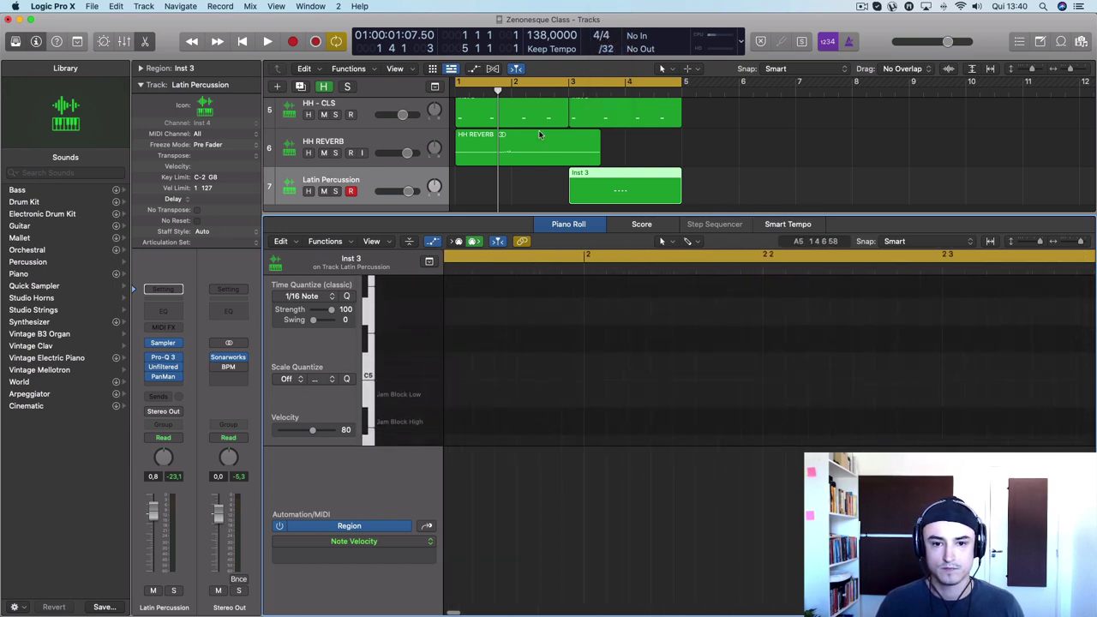
pyautogui.click(600, 184)
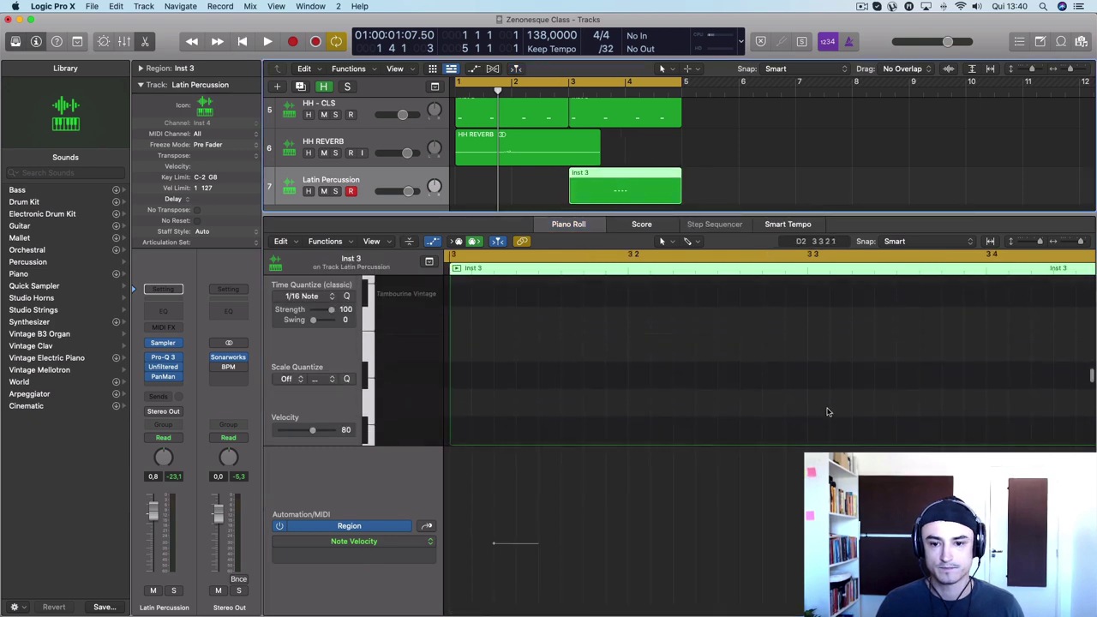
pyautogui.scroll(-5, 823, 410)
pyautogui.hscroll(8, 806, 404)
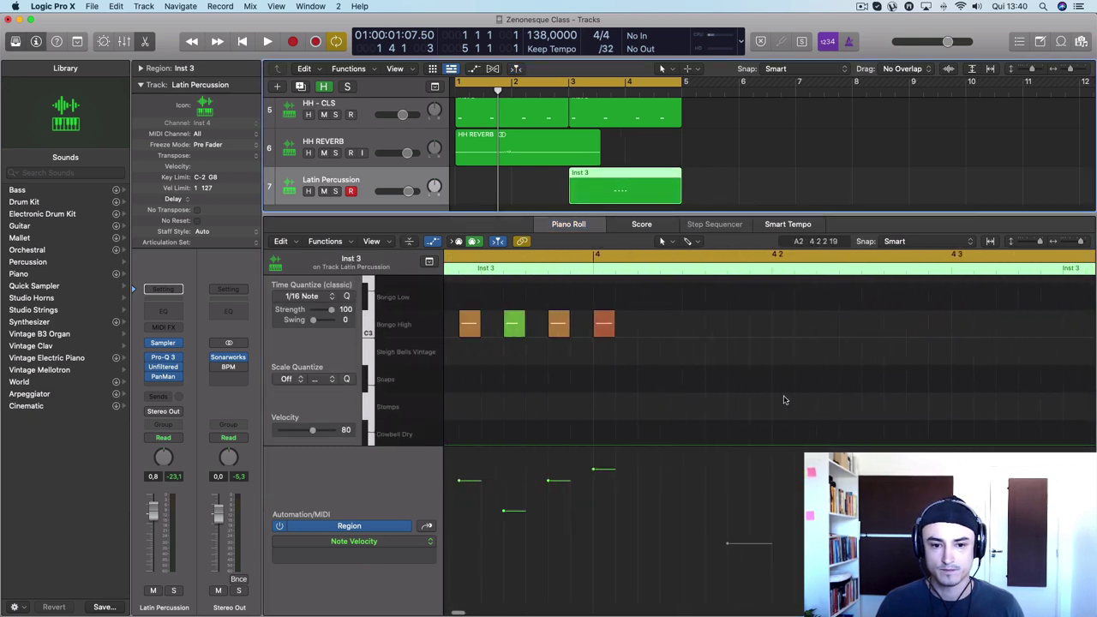
pyautogui.hscroll(-3, 606, 345)
pyautogui.moveTo(593, 327); pyautogui.dragTo(570, 301)
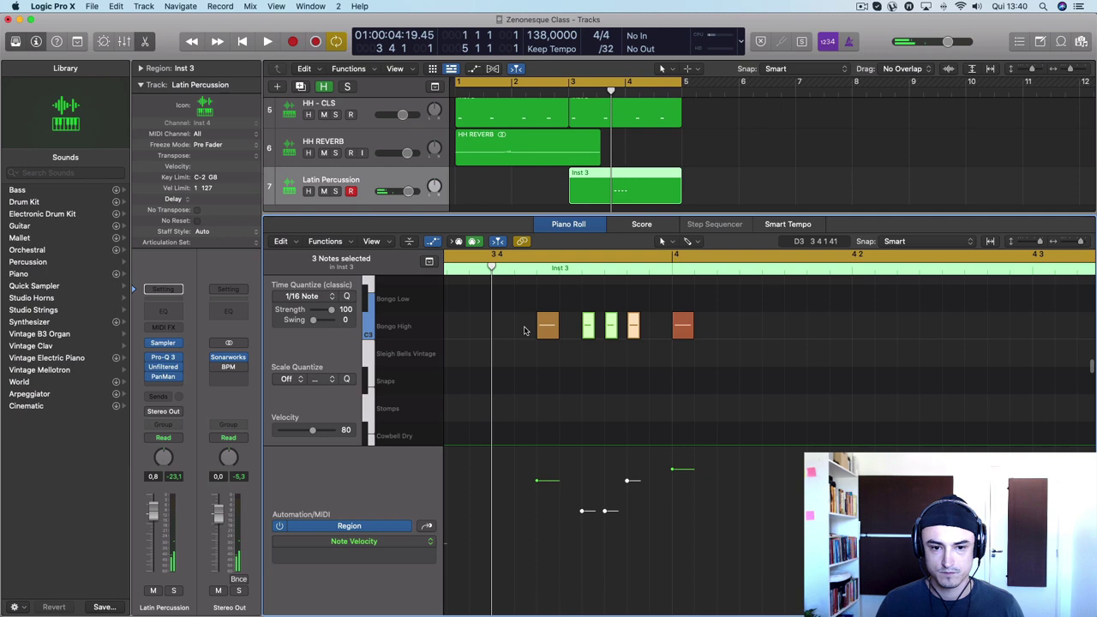
# Audition the edited bongo roll with the loop and close the Piano Roll
pyautogui.scroll(-1, 525, 331)
pyautogui.press('space')
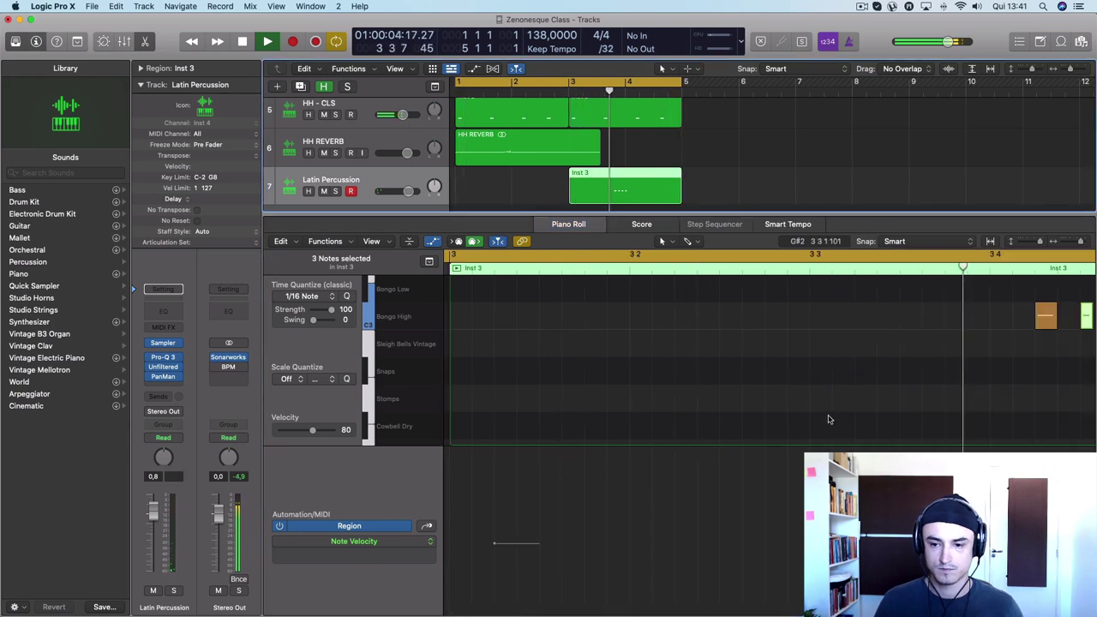
pyautogui.press('space')
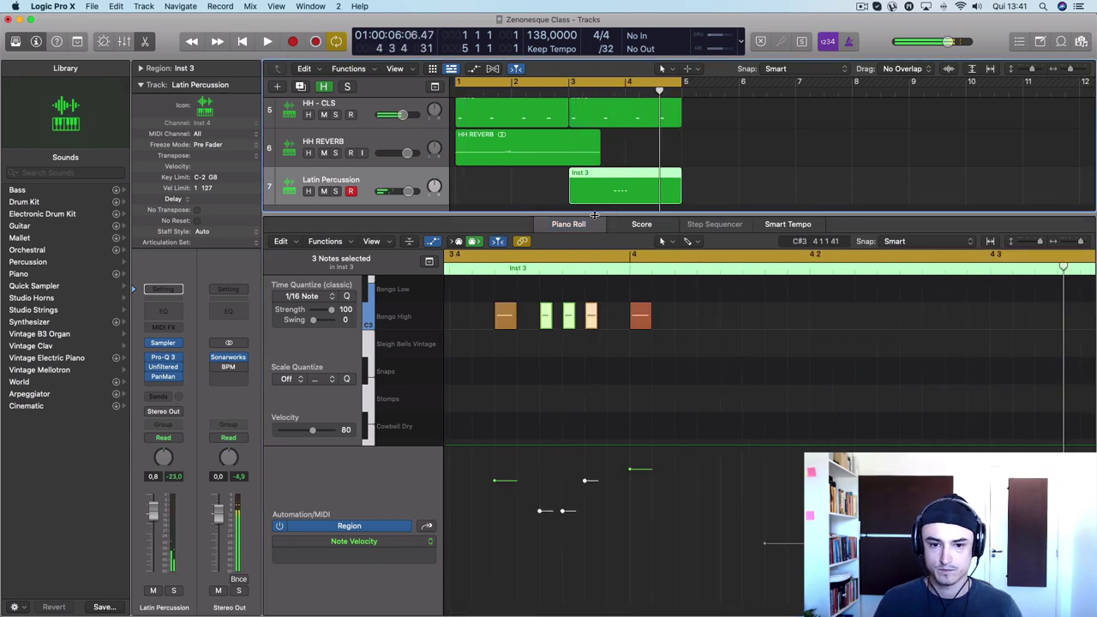
pyautogui.click(591, 225)
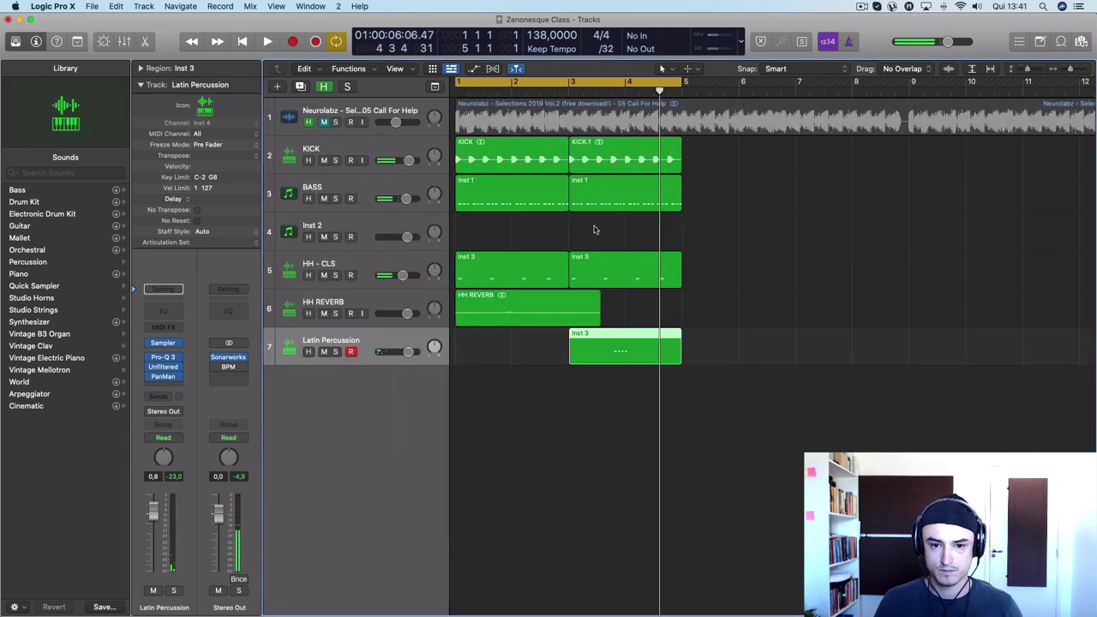
# Split the Latin Percussion region at bar 4, just before the final bongo hit
pyautogui.keyDown('ctrl'); pyautogui.keyDown('alt'); pyautogui.click(626, 358); pyautogui.keyUp('alt'); pyautogui.keyUp('ctrl')
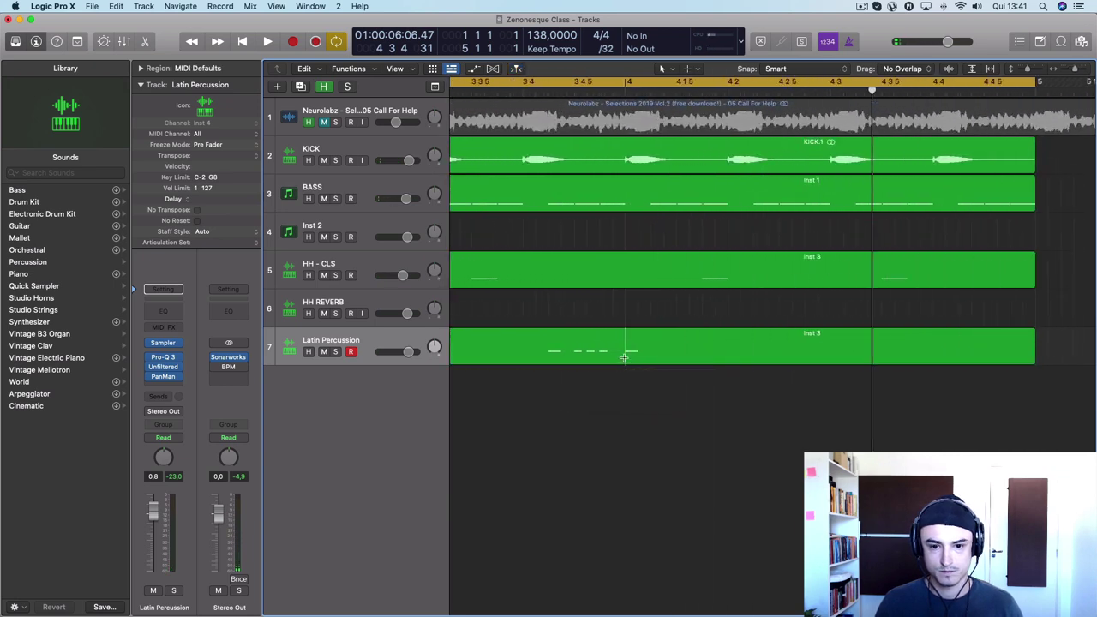
pyautogui.click(624, 358)
pyautogui.moveTo(627, 352)
pyautogui.mouseDown()
pyautogui.moveTo(632, 379)
pyautogui.moveTo(633, 348)
pyautogui.mouseUp()
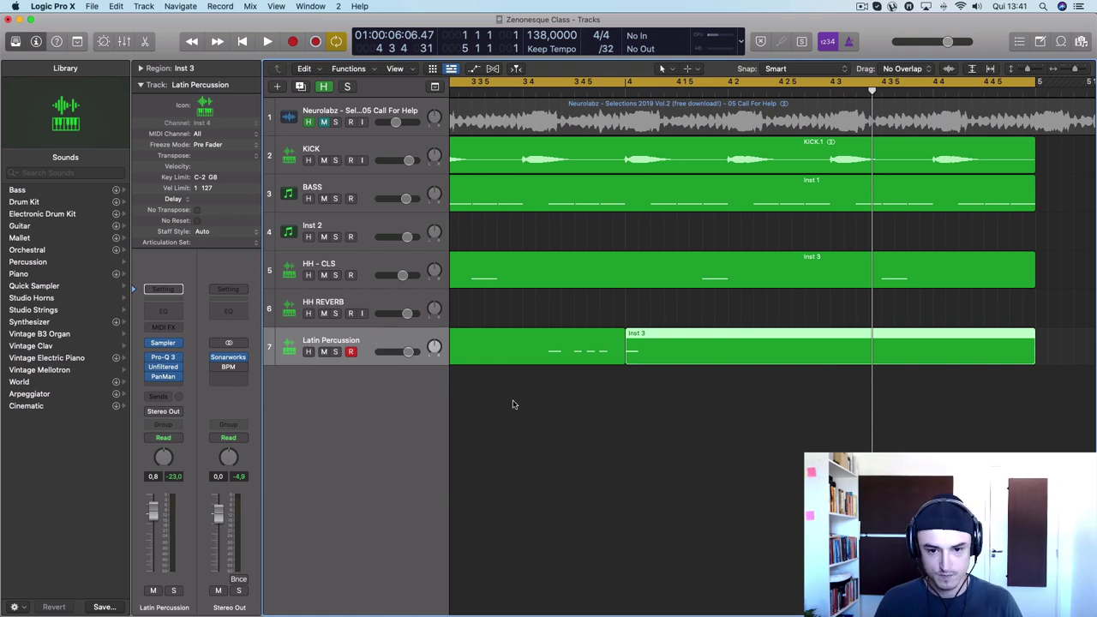
# Duplicate the Latin Percussion track with its settings and move the region starting at bar 4 onto the new track
pyautogui.press('super+d')
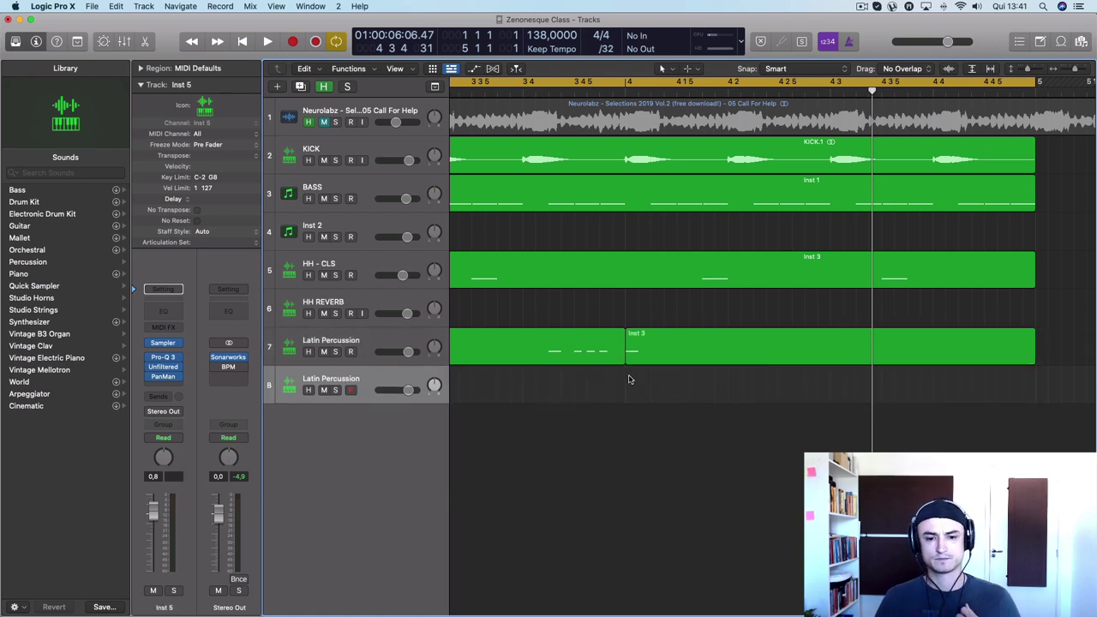
pyautogui.moveTo(636, 335); pyautogui.dragTo(636, 379)
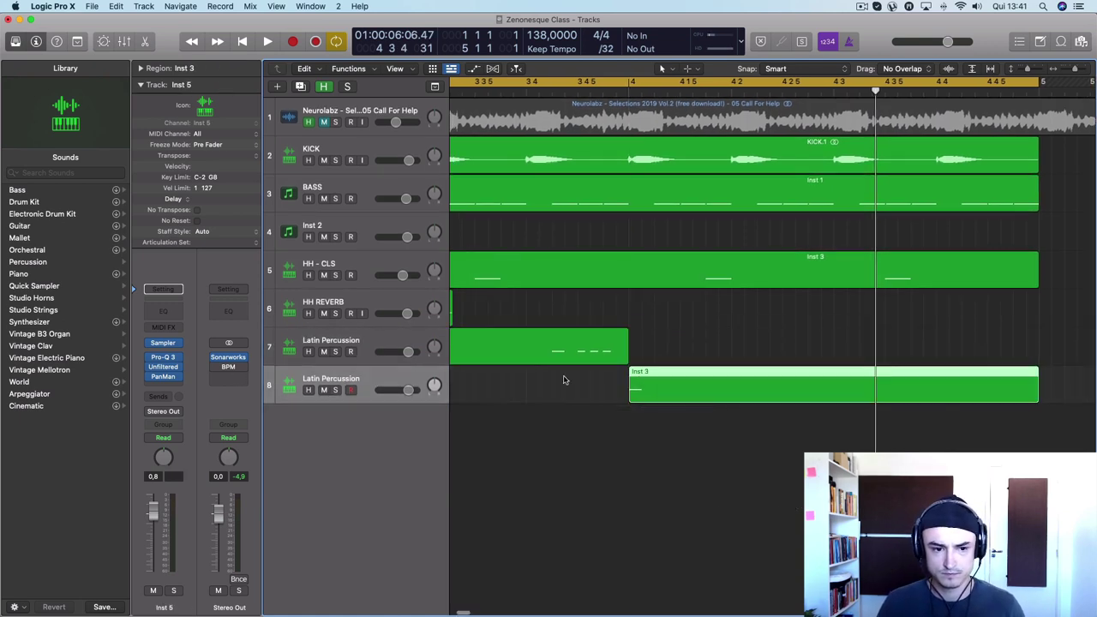
# Insert the Soundtoys EchoBoy Jr echo after PanMan on the second Latin Percussion track
pyautogui.click(172, 386)
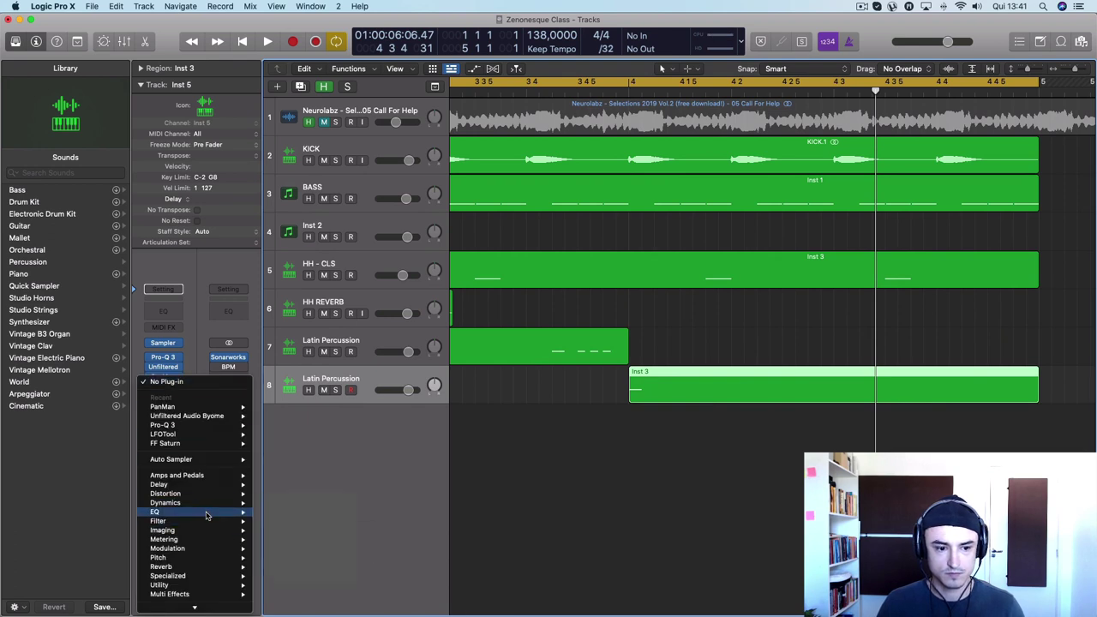
pyautogui.moveTo(209, 512)
pyautogui.moveTo(319, 551)
pyautogui.moveTo(318, 523)
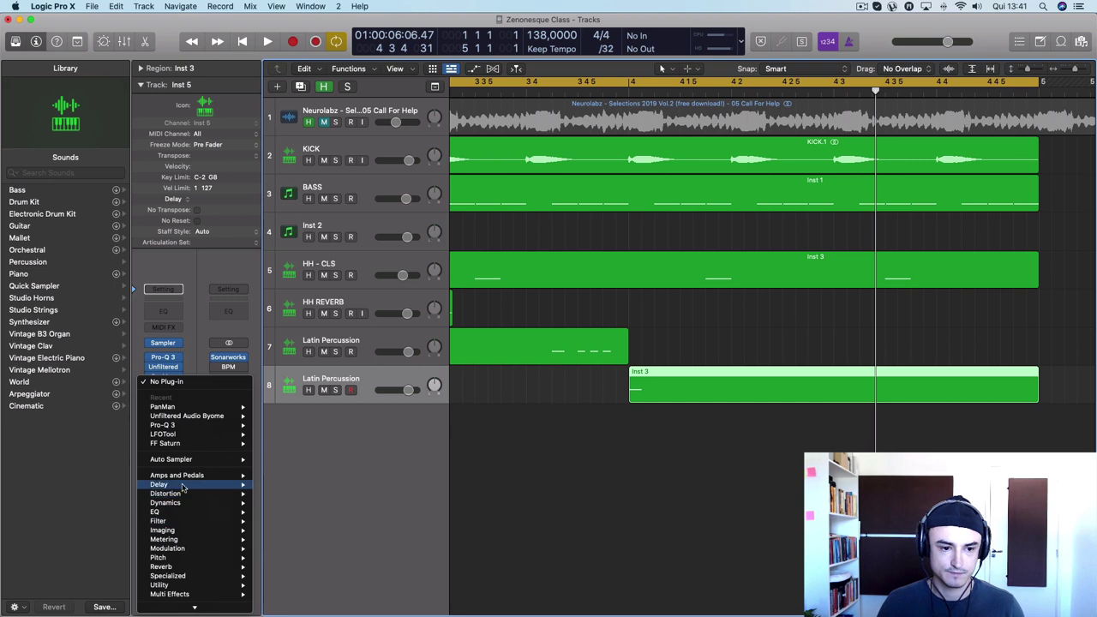
pyautogui.moveTo(206, 606)
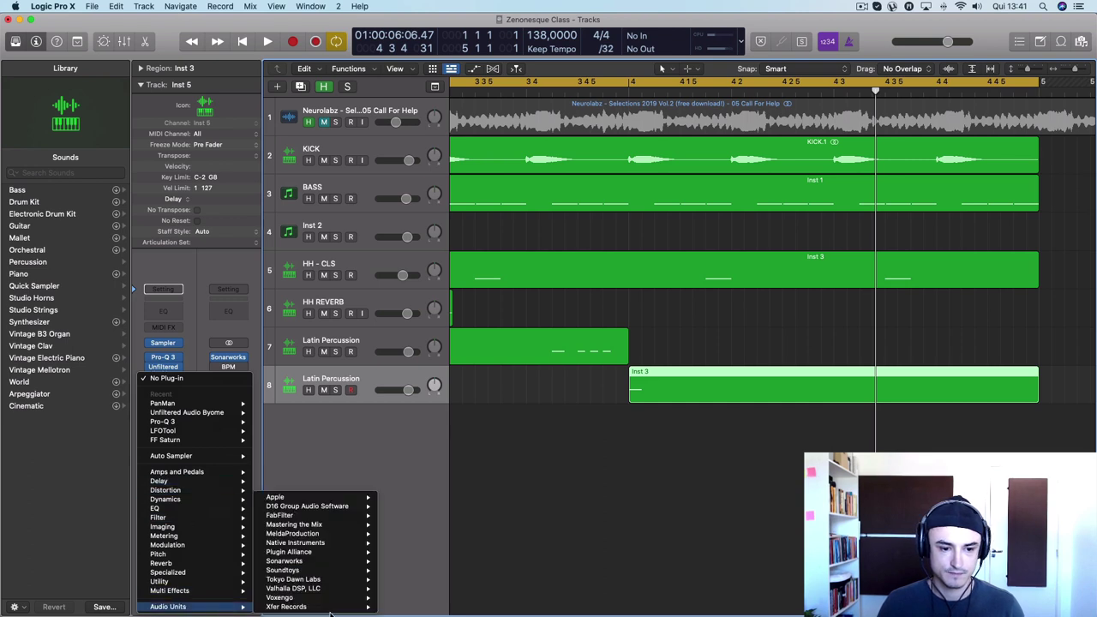
pyautogui.moveTo(308, 570)
pyautogui.moveTo(426, 571)
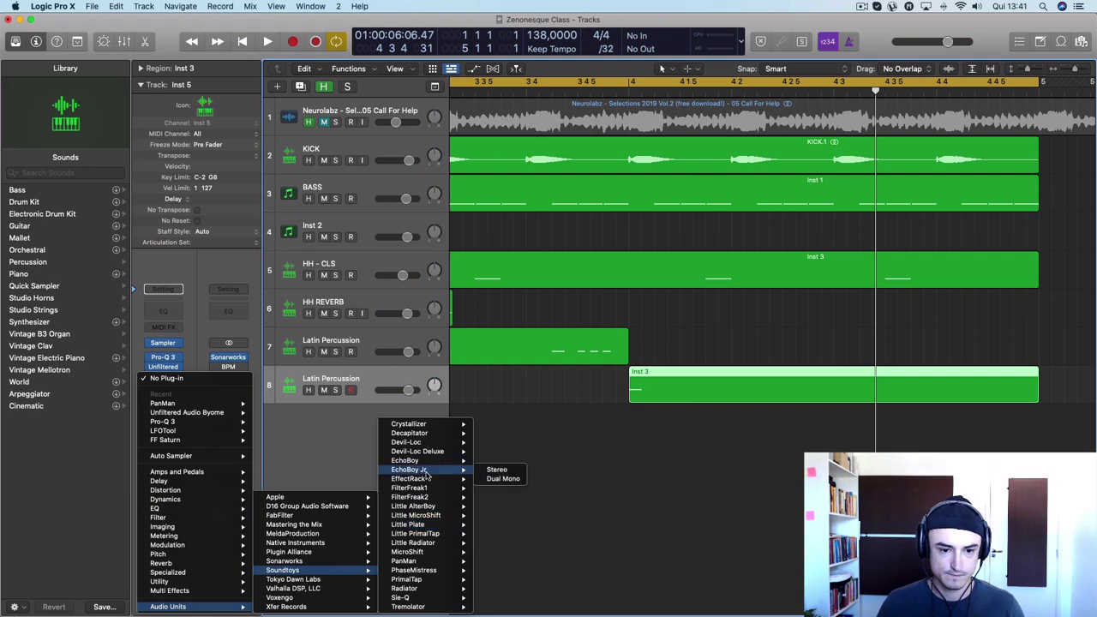
pyautogui.click(543, 494)
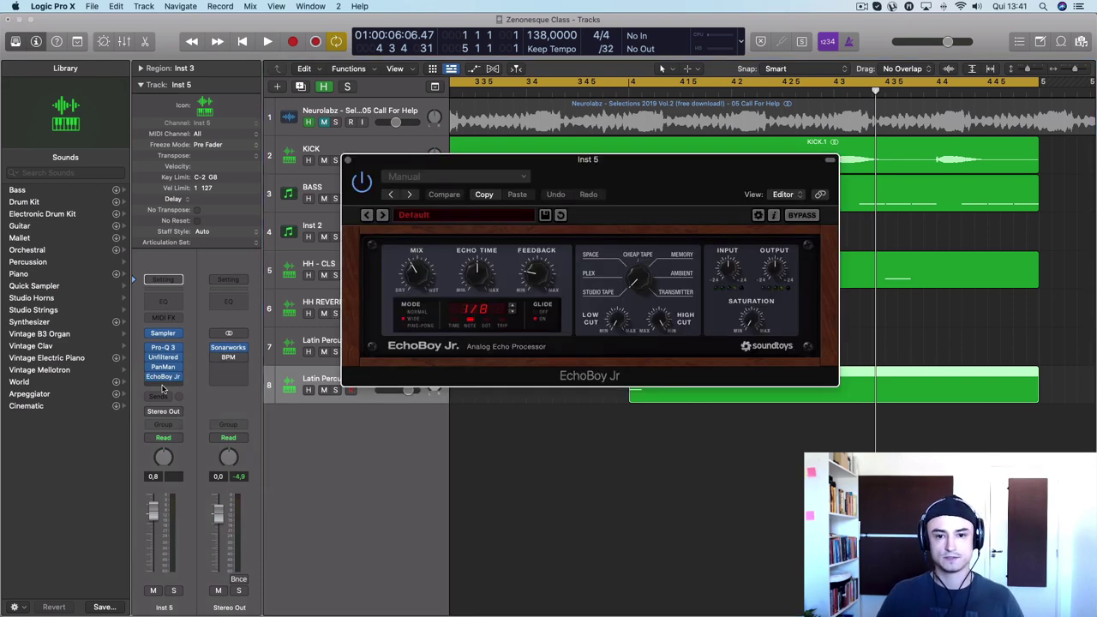
# Audition the echo with the cycle range on bar 4, extended back to start at 3 4, and close the plug-in window
pyautogui.press('Return')
pyautogui.press('space')
pyautogui.press('super+Left')
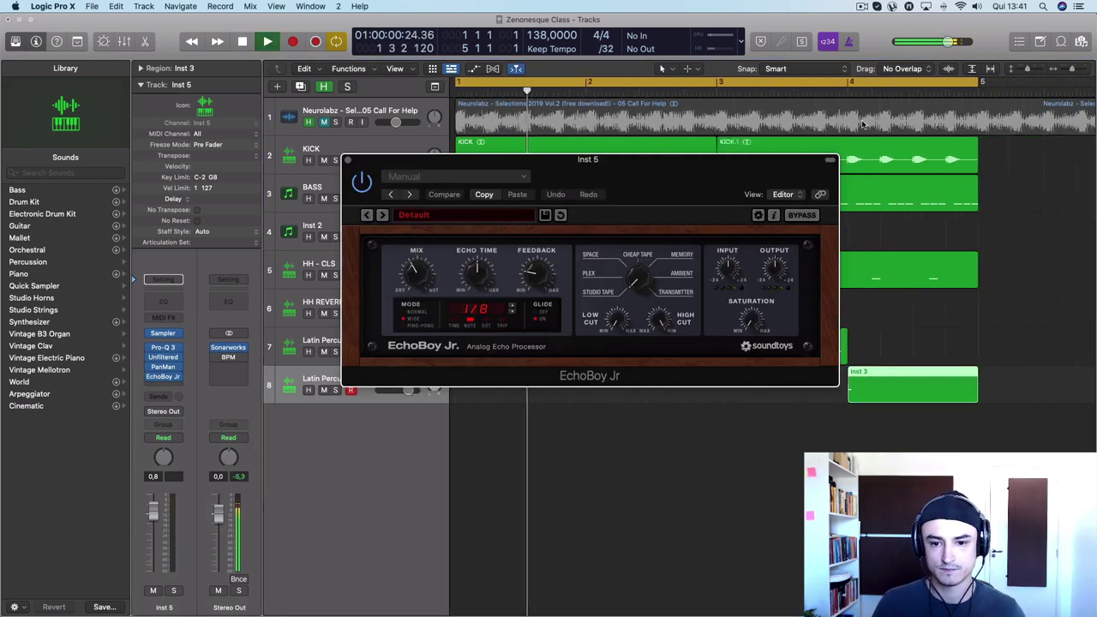
pyautogui.moveTo(735, 159); pyautogui.dragTo(651, 148)
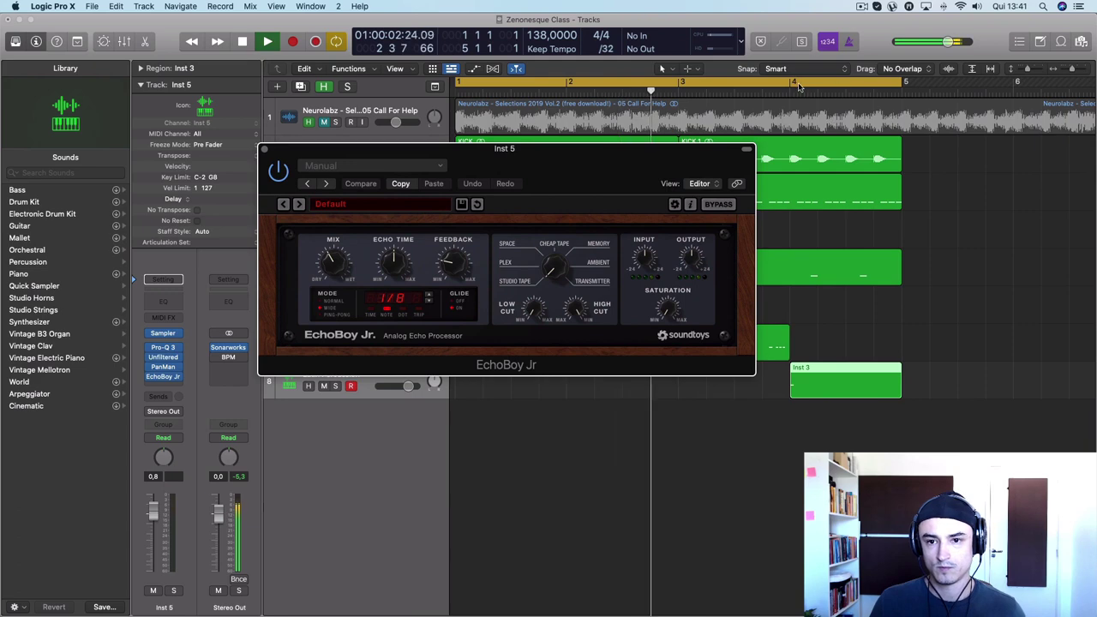
pyautogui.moveTo(794, 82); pyautogui.dragTo(907, 89)
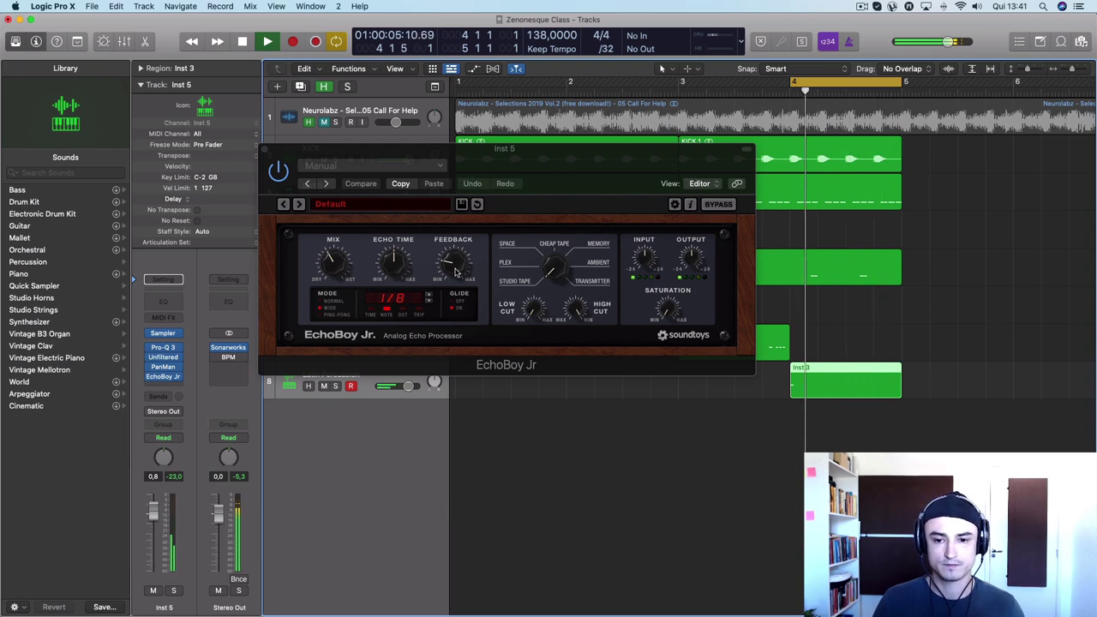
pyautogui.press('space')
pyautogui.moveTo(792, 85); pyautogui.dragTo(762, 96)
pyautogui.press('space')
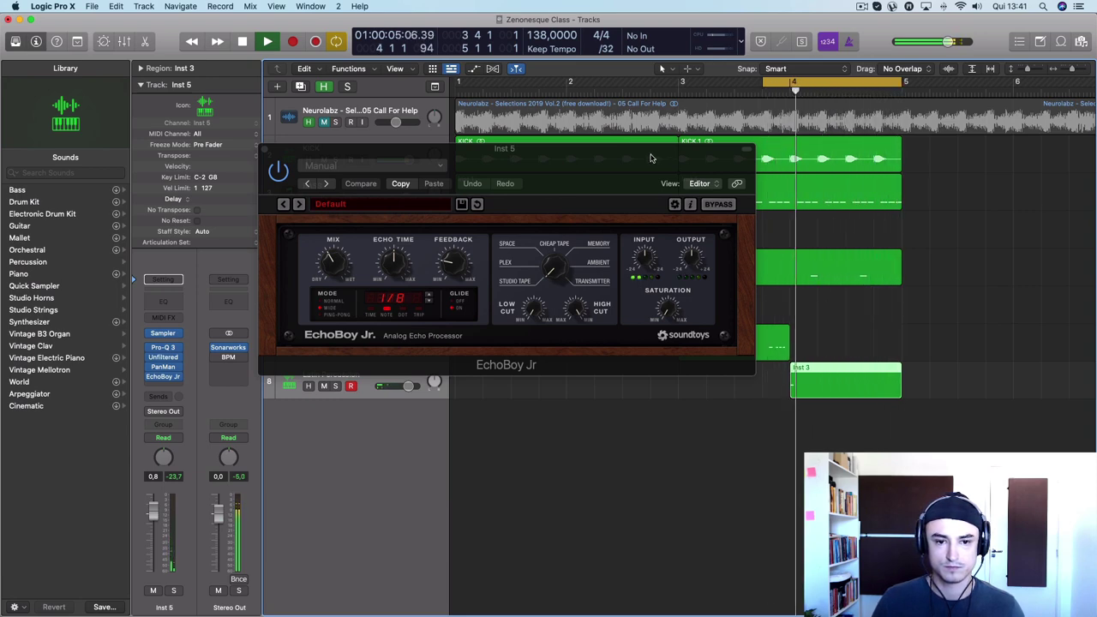
pyautogui.press('space')
pyautogui.click(266, 151)
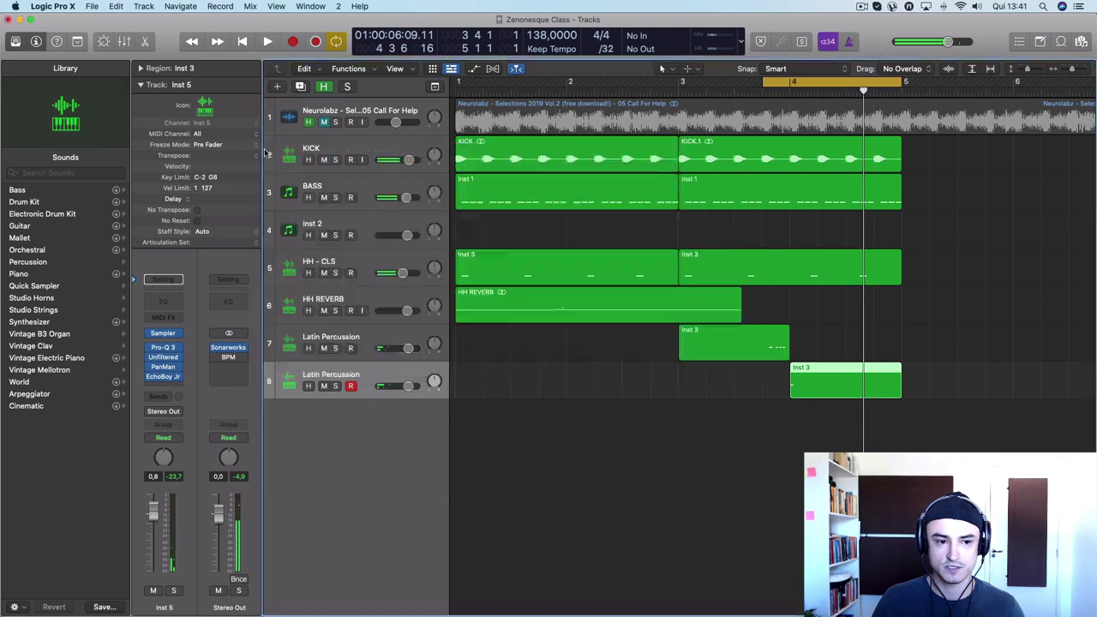
# Bounce the two Latin Percussion regions in place together onto a new track named PERC
pyautogui.moveTo(829, 420); pyautogui.dragTo(691, 336)
pyautogui.rightClick(698, 334)
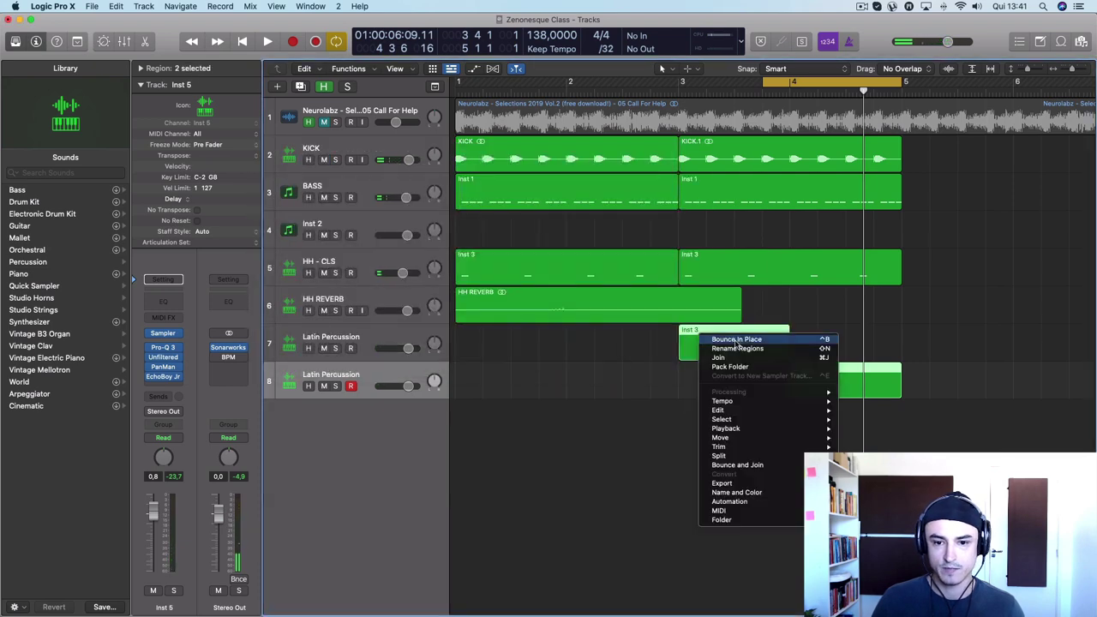
pyautogui.click(734, 342)
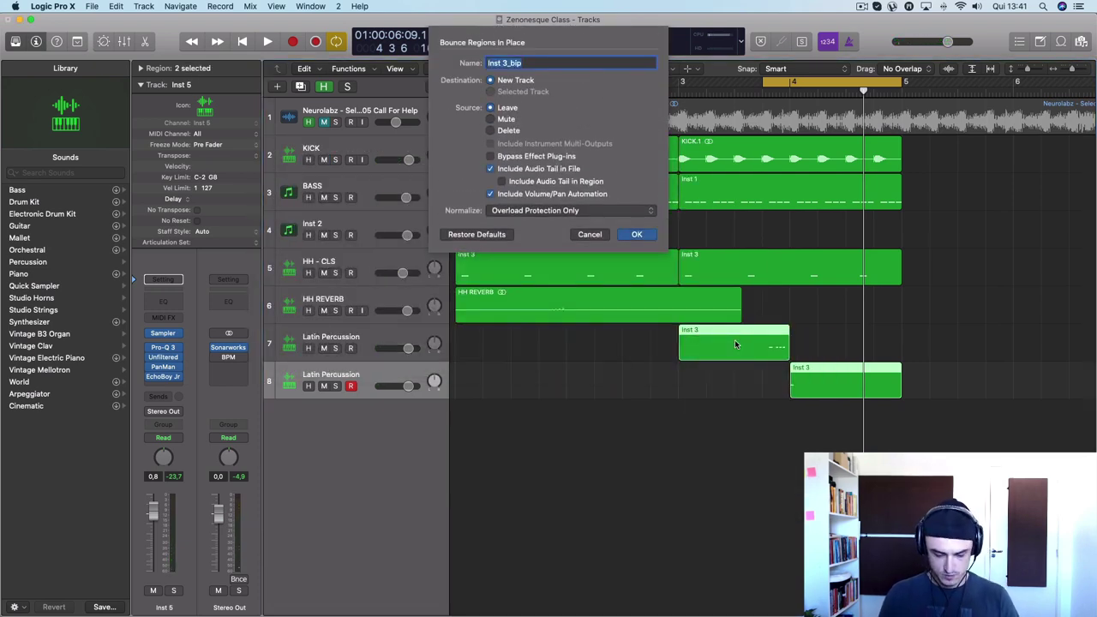
pyautogui.write('Perc')
pyautogui.press('Return')
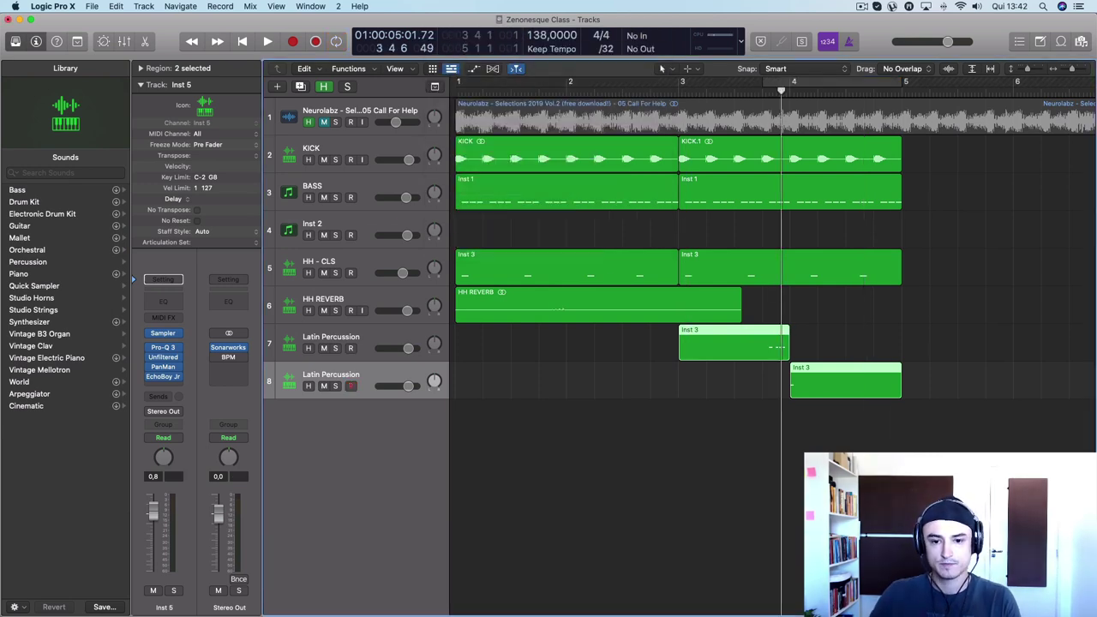
# Delete both original Latin Percussion tracks together with their regions
pyautogui.click(361, 340)
pyautogui.press('BackSpace')
pyautogui.press('super+BackSpace')
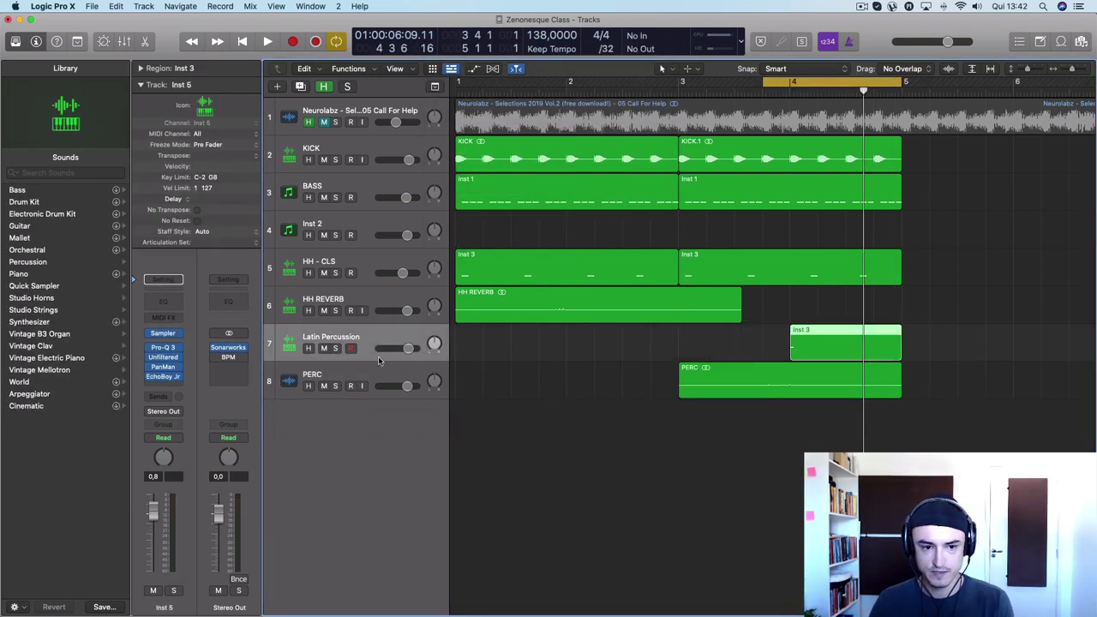
pyautogui.press('BackSpace')
pyautogui.press('super+BackSpace')
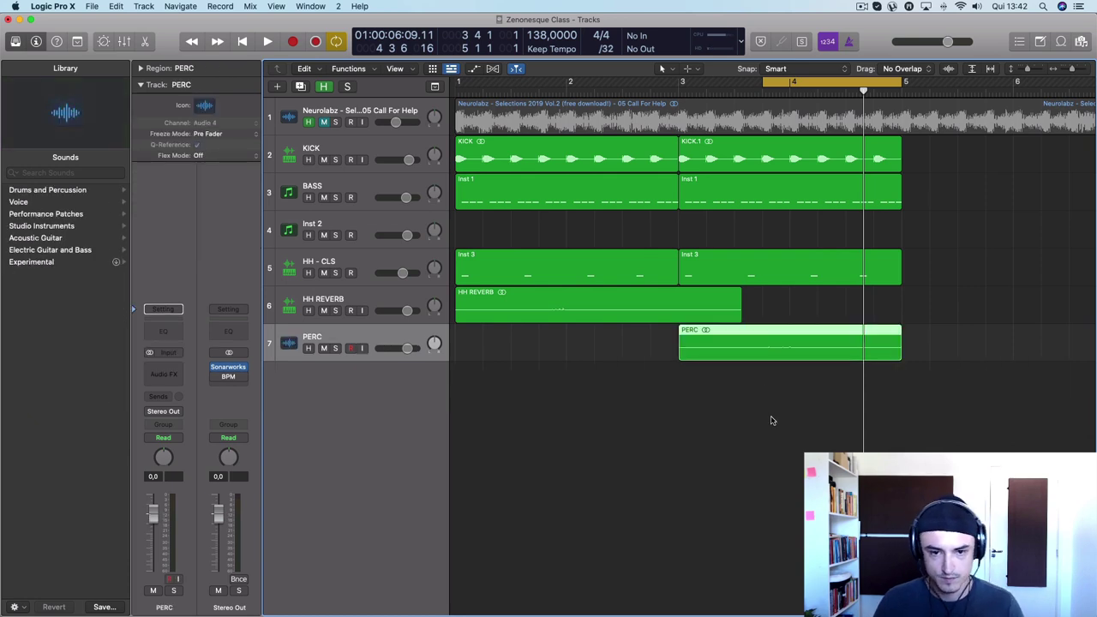
# Set the cycle range from bar 1 to bar 5 and play the whole loop with the bounced percussion
pyautogui.moveTo(458, 81); pyautogui.dragTo(885, 191)
pyautogui.press('super+Left')
pyautogui.press('space')
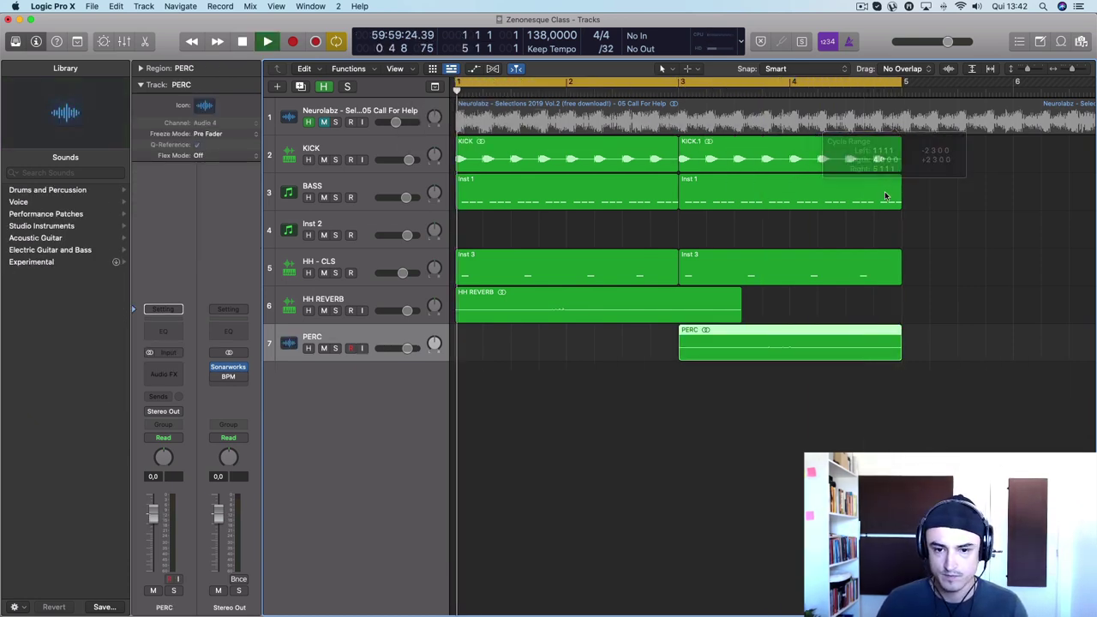
pyautogui.press('super+Left')
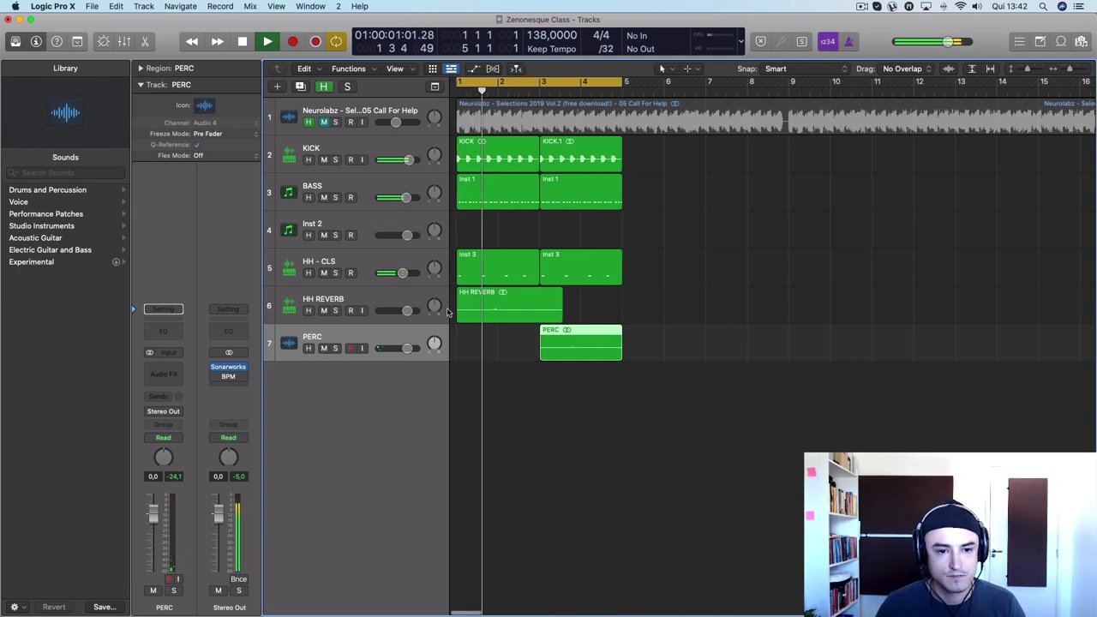
# Join the two HH - CLS regions into one and audition it with the loop from bar 1
pyautogui.click(363, 257)
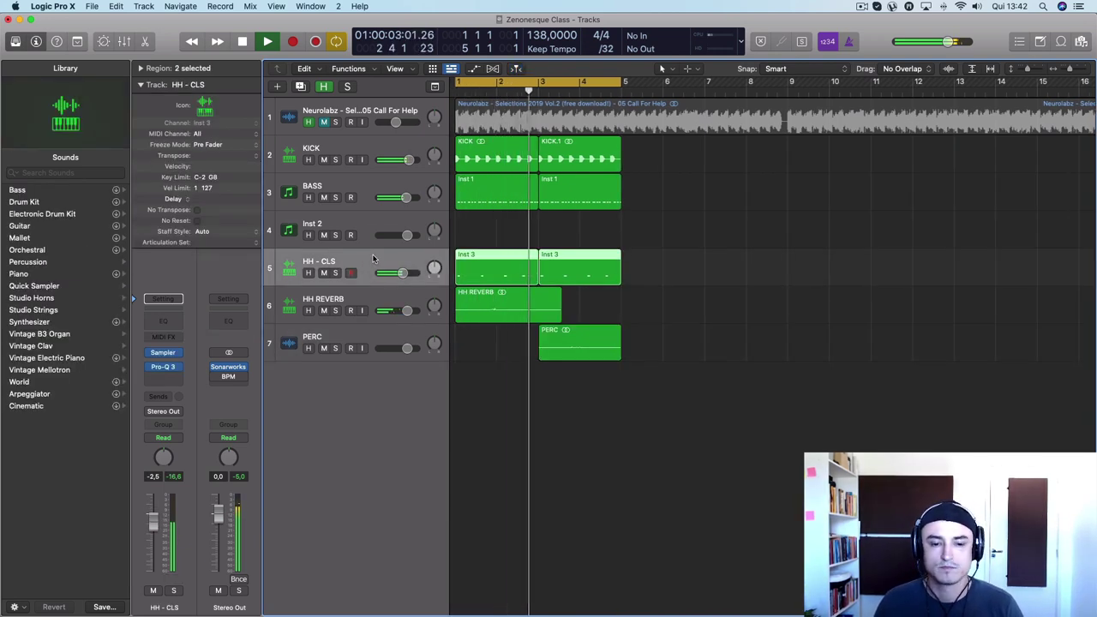
pyautogui.press('space')
pyautogui.press('super+j')
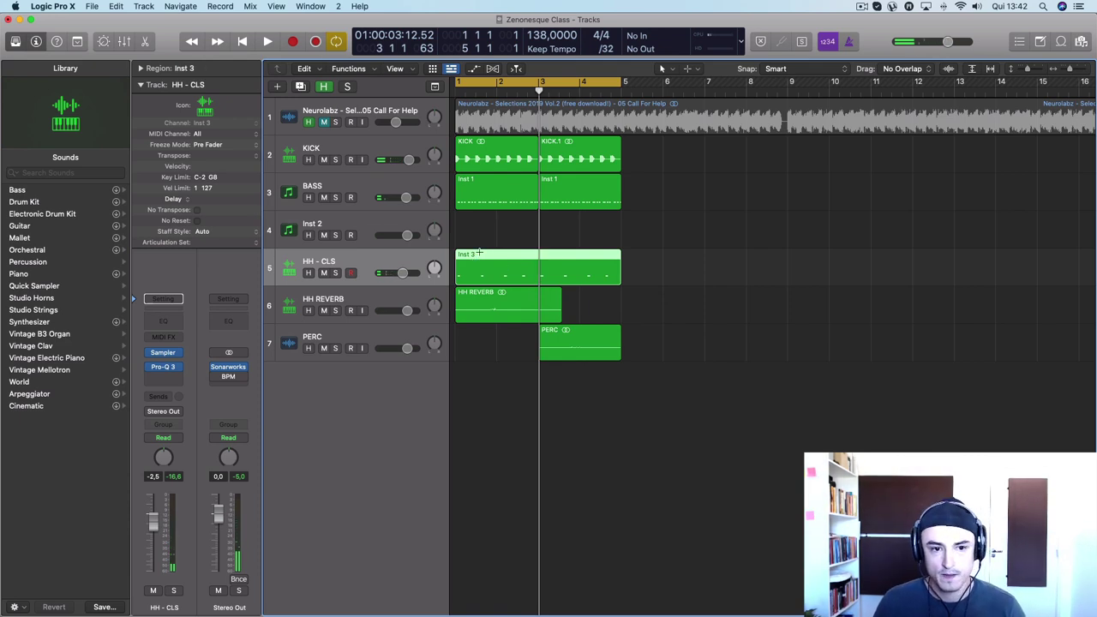
pyautogui.click(360, 224)
pyautogui.click(359, 258)
pyautogui.press('space')
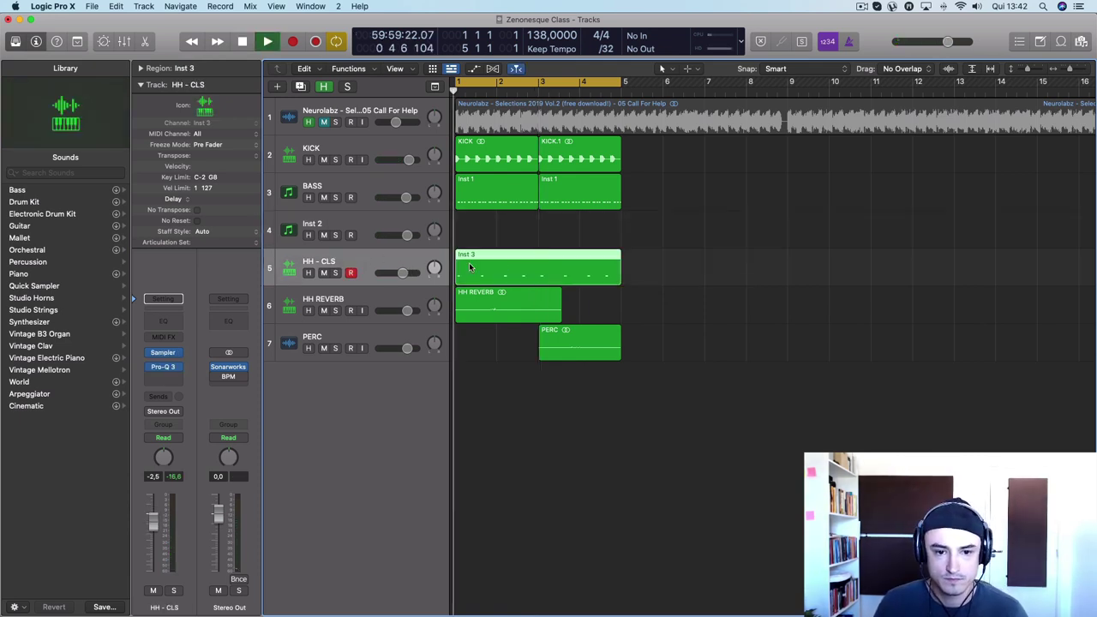
pyautogui.press('space')
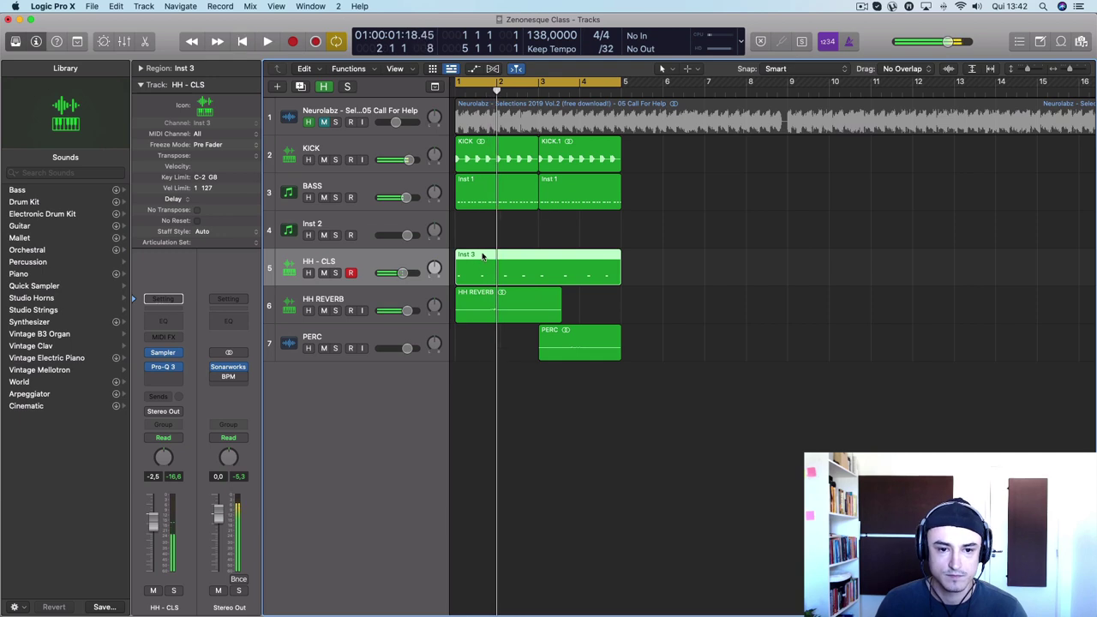
# Open the joined HH - CLS region's notes, copy the first hit up to D#1 before 1 3, and set the grid division to /16
pyautogui.doubleClick(482, 257)
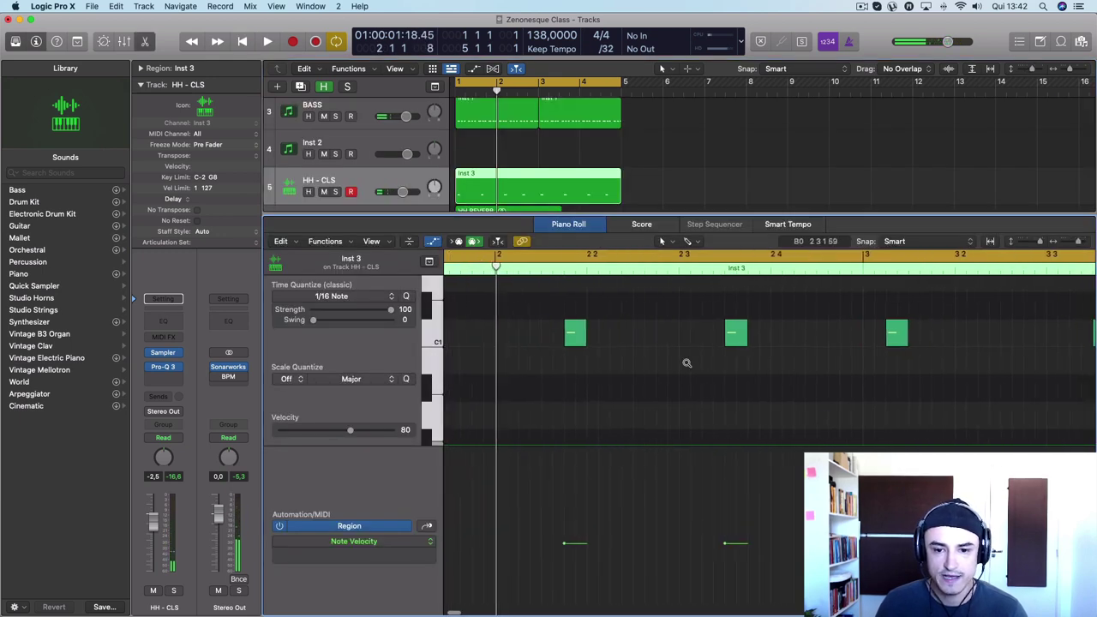
pyautogui.hscroll(-5, 670, 361)
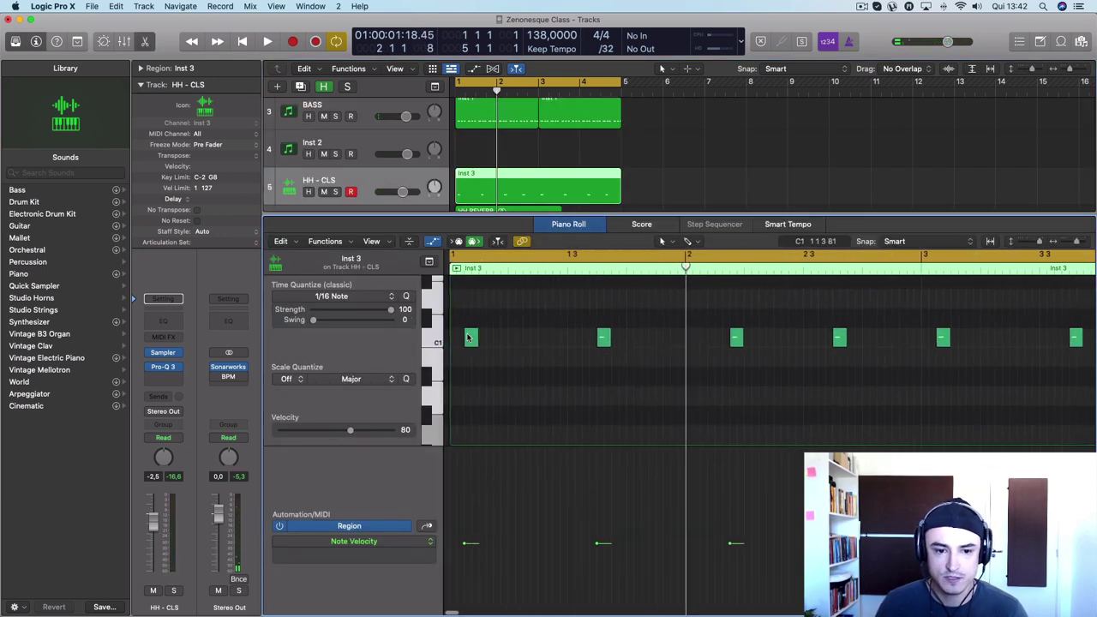
pyautogui.moveTo(469, 335); pyautogui.dragTo(621, 311)
pyautogui.scroll(3, 500, 291)
pyautogui.hscroll(-1, 545, 325)
pyautogui.click(607, 48)
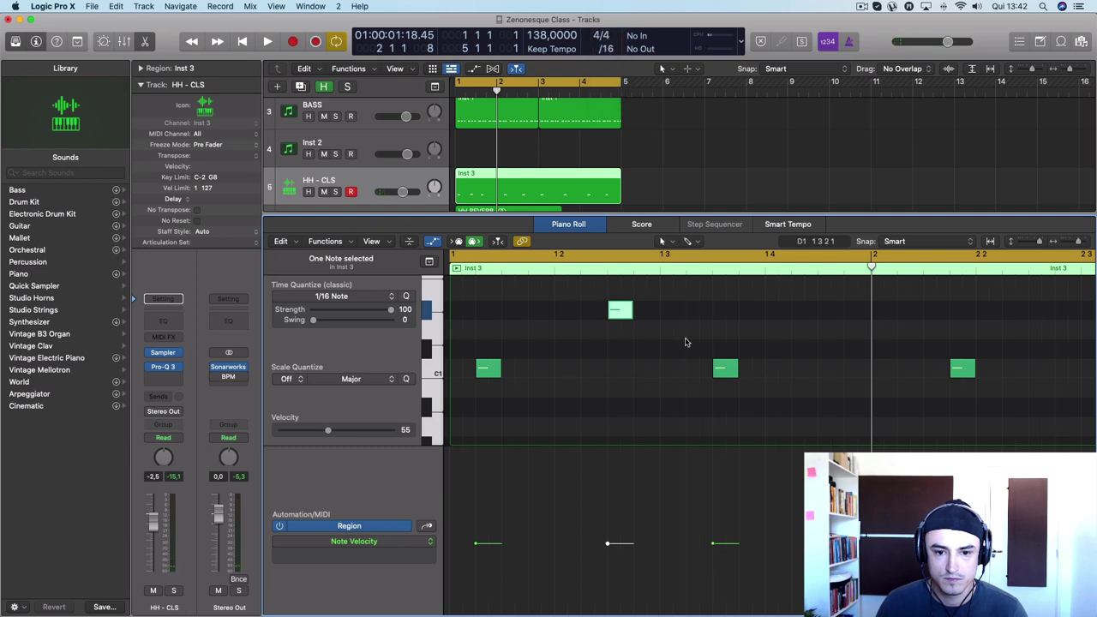
# During playback, move the D#1 note to 1 3 2 and lower its velocity to 21
pyautogui.press('space')
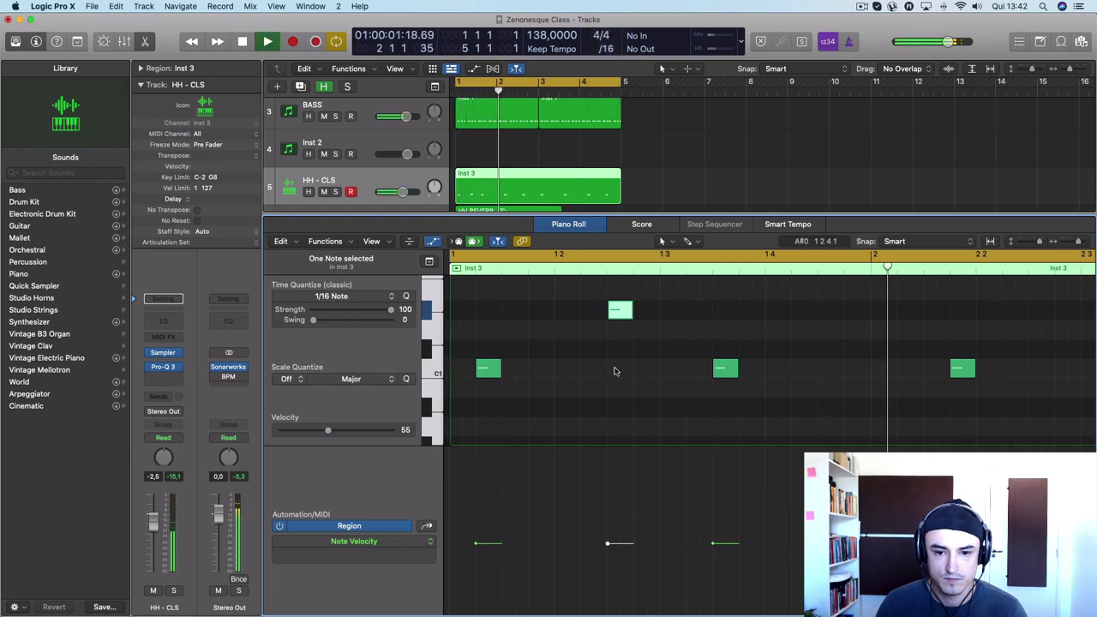
pyautogui.moveTo(621, 316); pyautogui.dragTo(700, 316)
pyautogui.moveTo(692, 545); pyautogui.dragTo(686, 588)
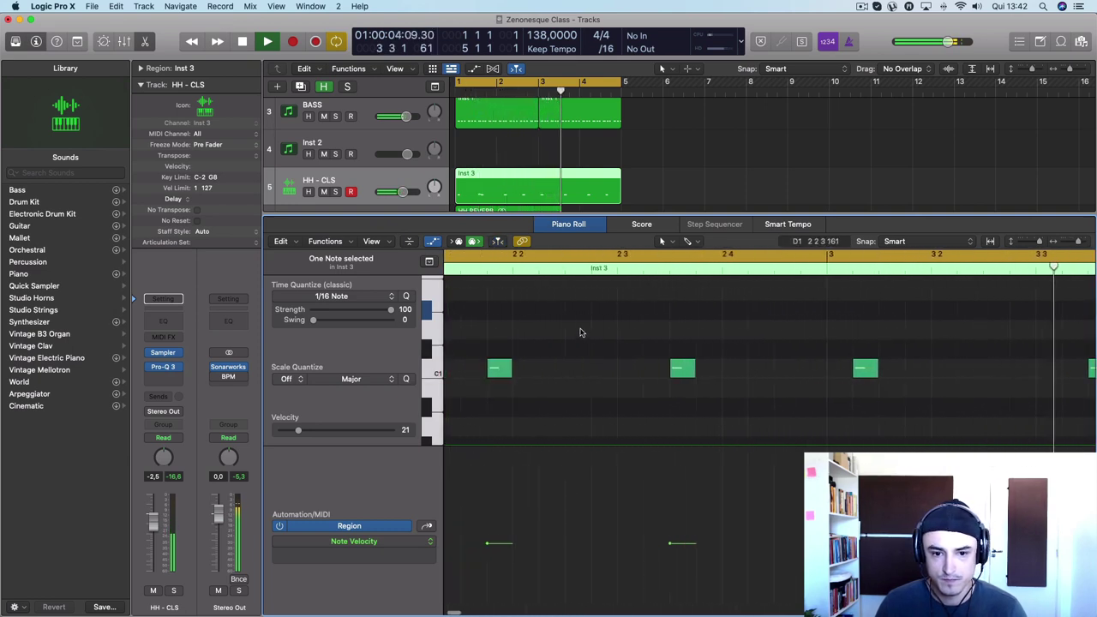
pyautogui.press('space')
# Copy the soft D#1 note to 3 1 3, place another copy on D1 at 3 2 3, and audition the pattern
pyautogui.moveTo(697, 310); pyautogui.dragTo(942, 329)
pyautogui.keyDown('ctrl'); pyautogui.keyDown('alt'); pyautogui.click(982, 320); pyautogui.keyUp('alt'); pyautogui.keyUp('ctrl')
pyautogui.doubleClick(787, 269)
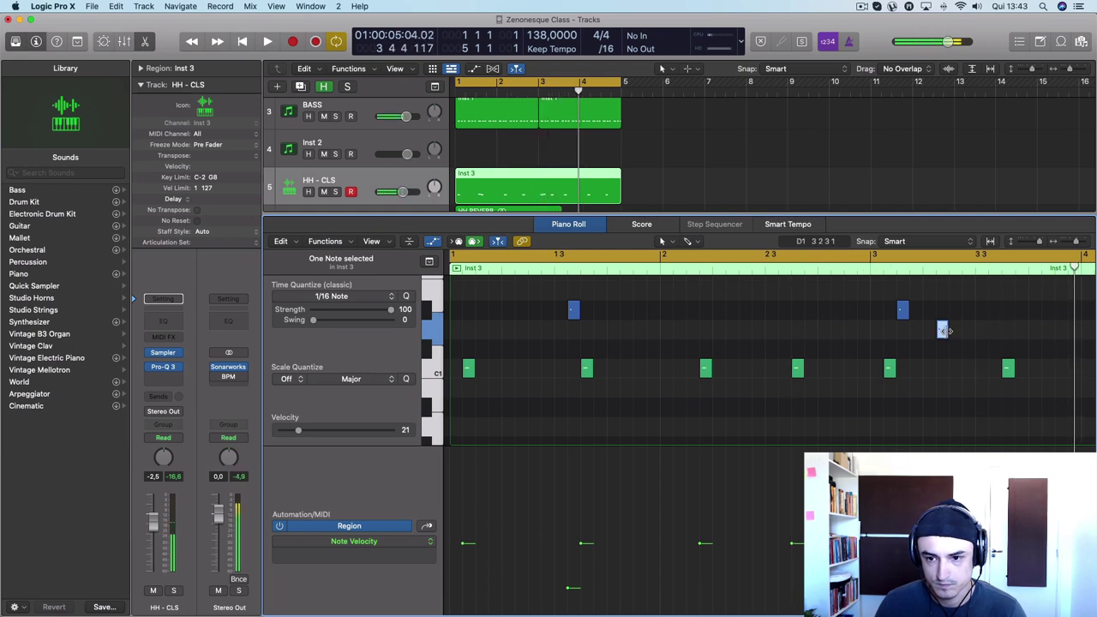
pyautogui.moveTo(942, 333); pyautogui.dragTo(955, 332)
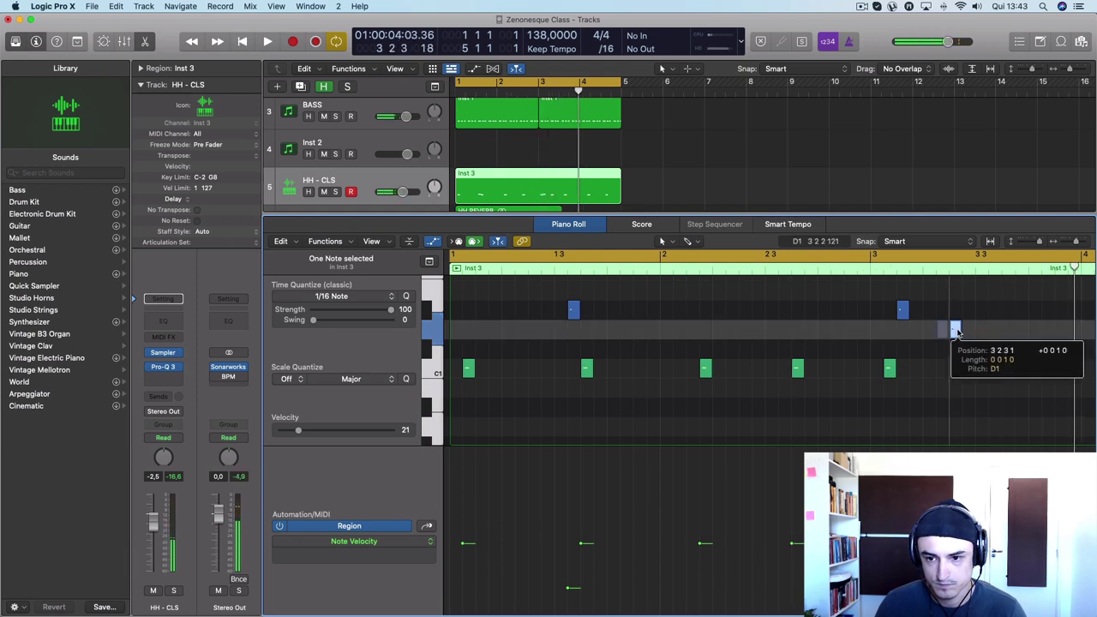
pyautogui.doubleClick(823, 266)
pyautogui.click(831, 259)
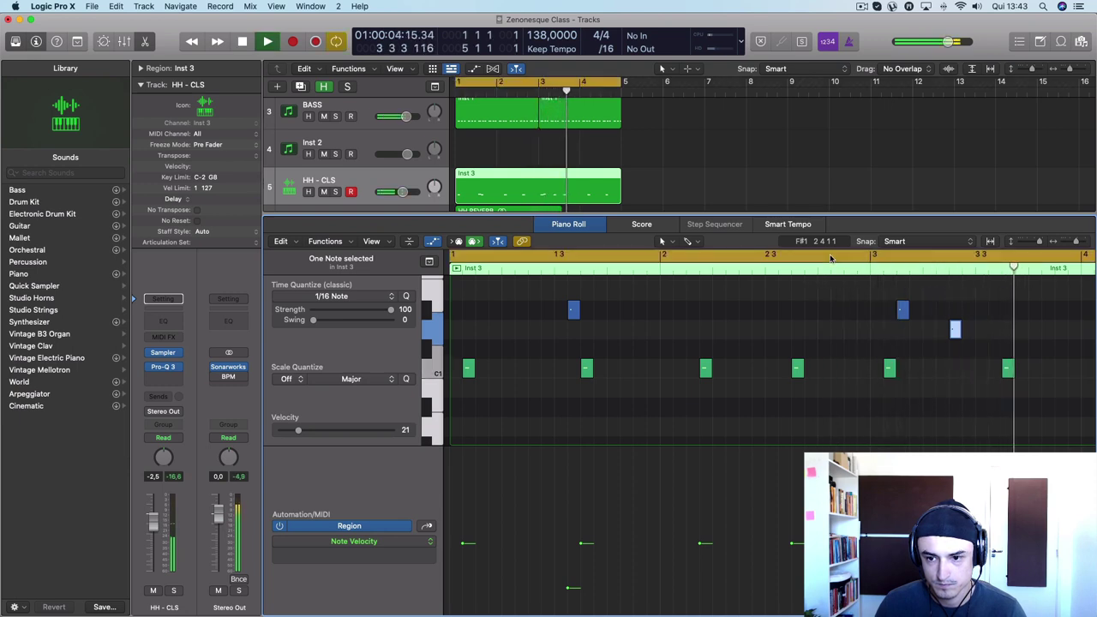
pyautogui.scroll(-5, 1058, 364)
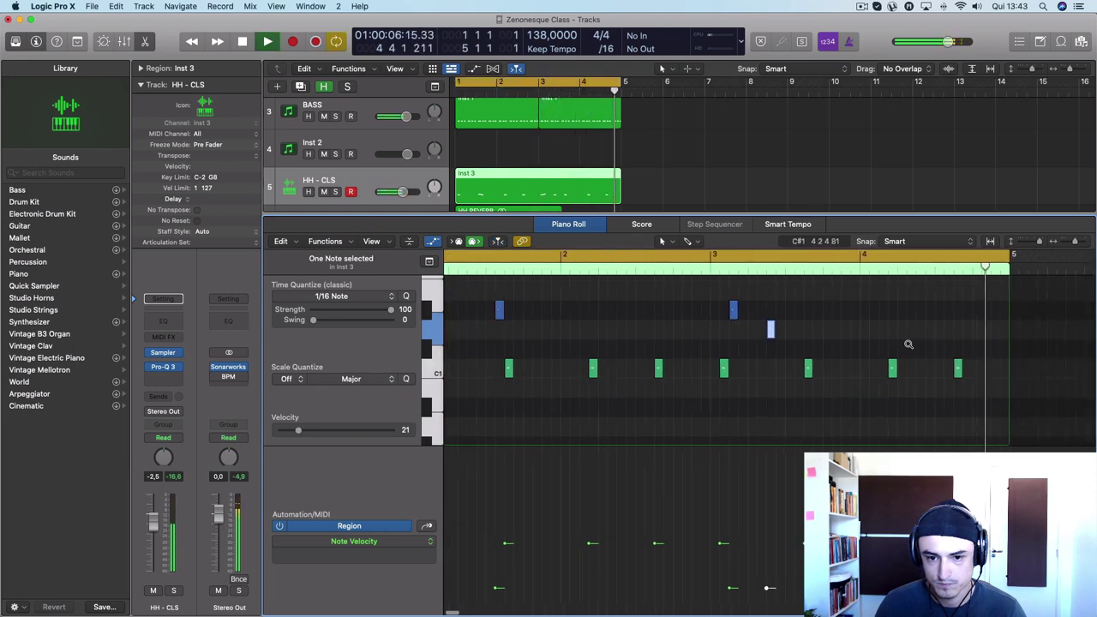
pyautogui.moveTo(694, 330)
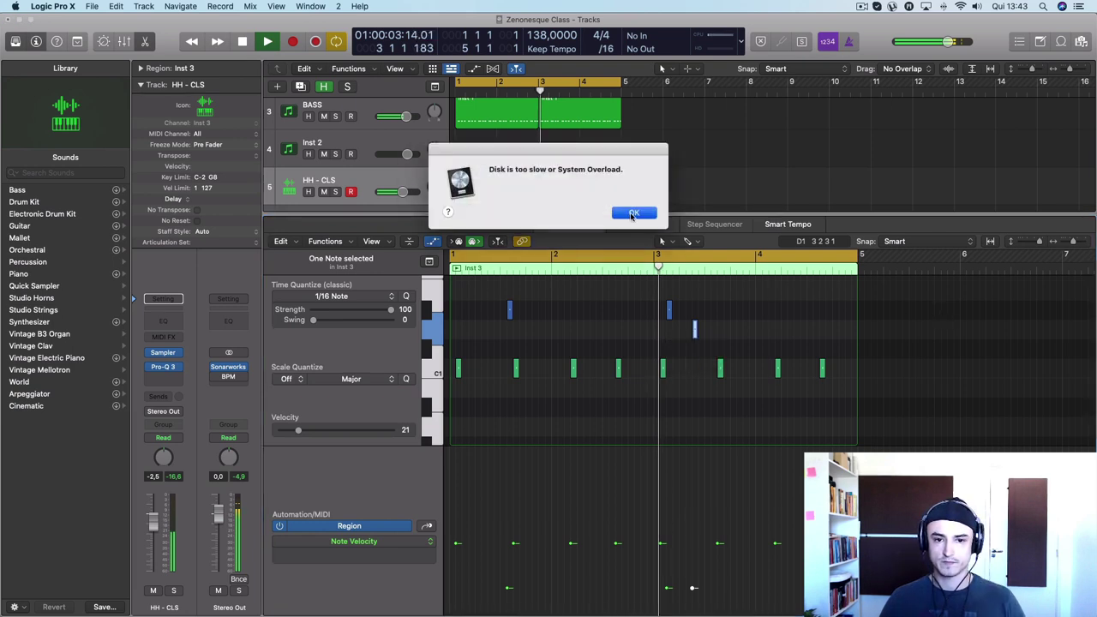
# Dismiss the system overload alert, move the soft D1 note to 3 4 3, and audition the pattern with the loop
pyautogui.click(633, 214)
pyautogui.press('super+Right')
pyautogui.press('super+Right')
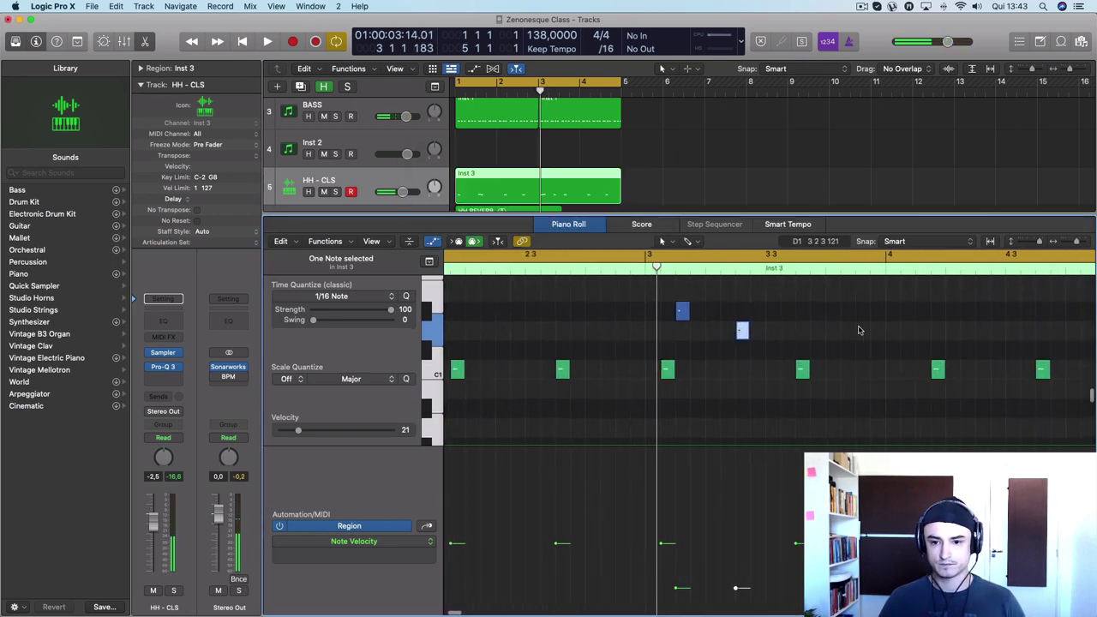
pyautogui.moveTo(743, 330); pyautogui.dragTo(860, 328)
pyautogui.press('space')
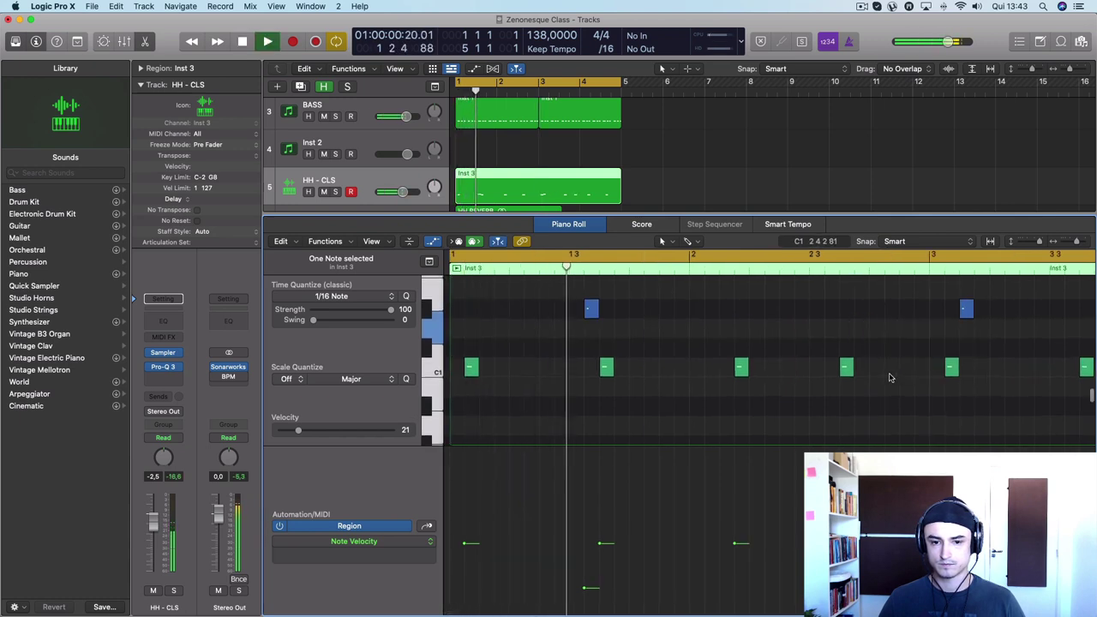
pyautogui.press('super+Left')
pyautogui.press('super+Left')
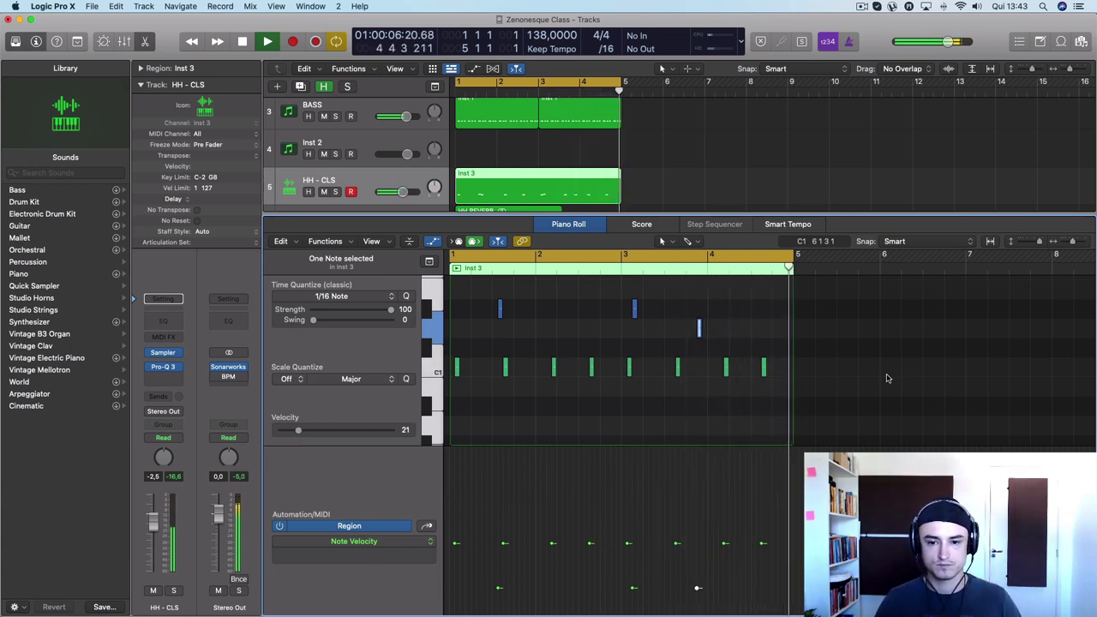
pyautogui.press('super+Right')
pyautogui.press('super+Right')
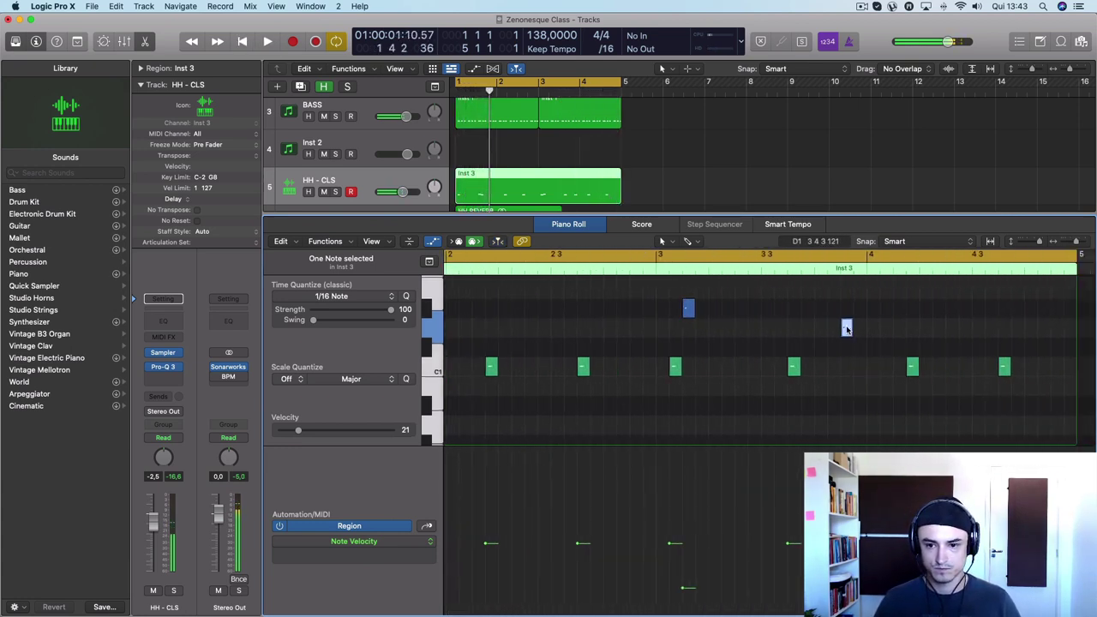
# Extend the soft accent pattern in bar 4 with a D1 copy at 4 4 4, lengthen the preceding D1 note, and audition it
pyautogui.moveTo(847, 328); pyautogui.dragTo(1065, 330)
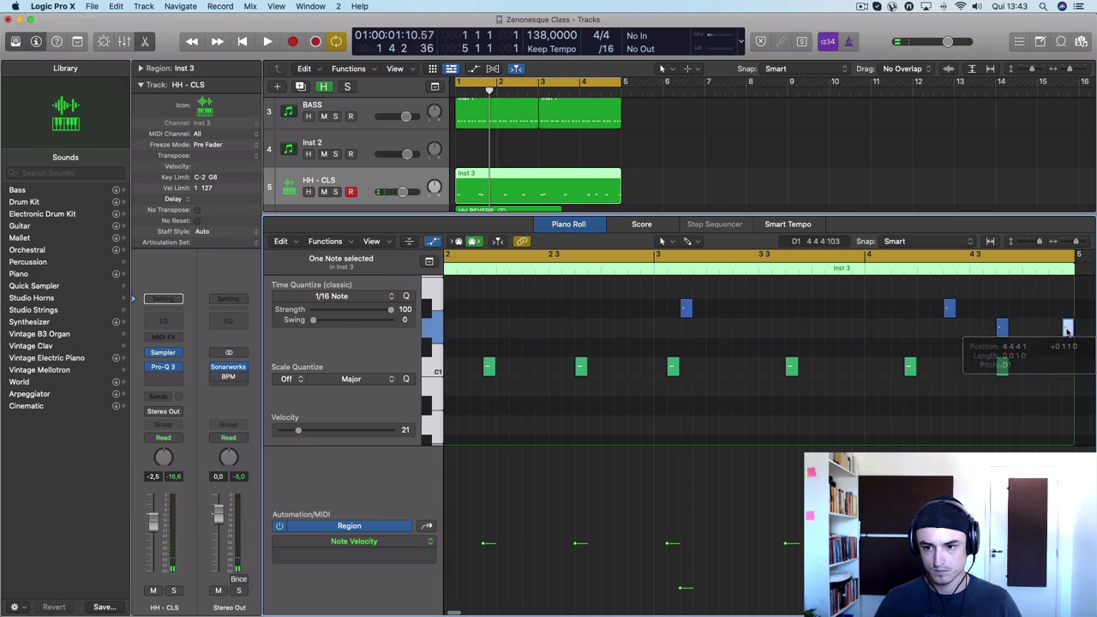
pyautogui.press('space')
pyautogui.hscroll(5, 925, 336)
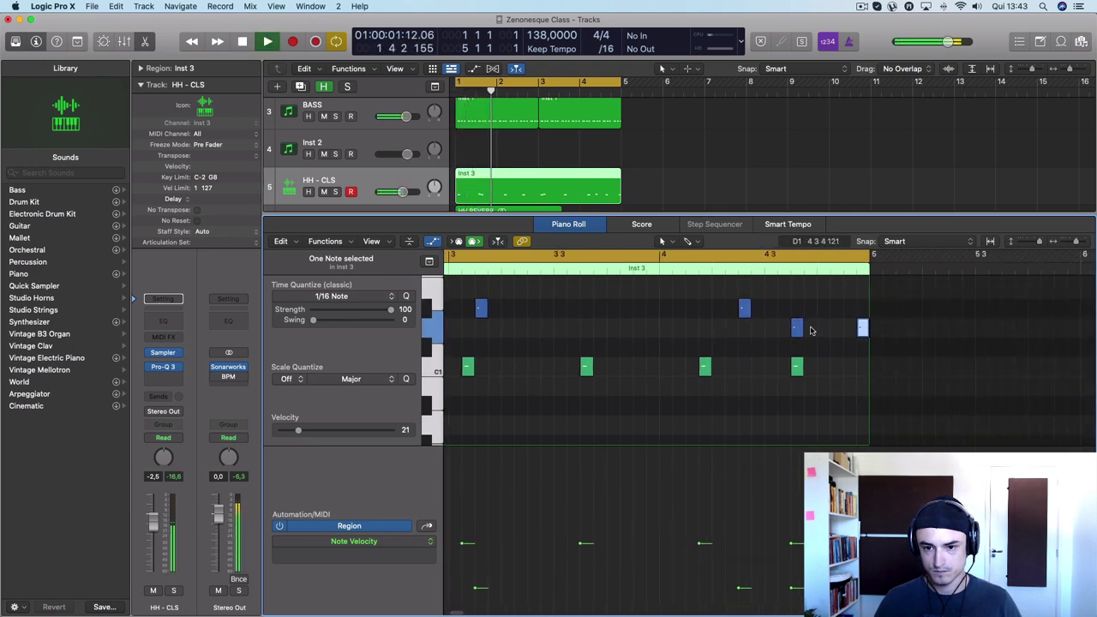
pyautogui.moveTo(803, 329); pyautogui.dragTo(815, 331)
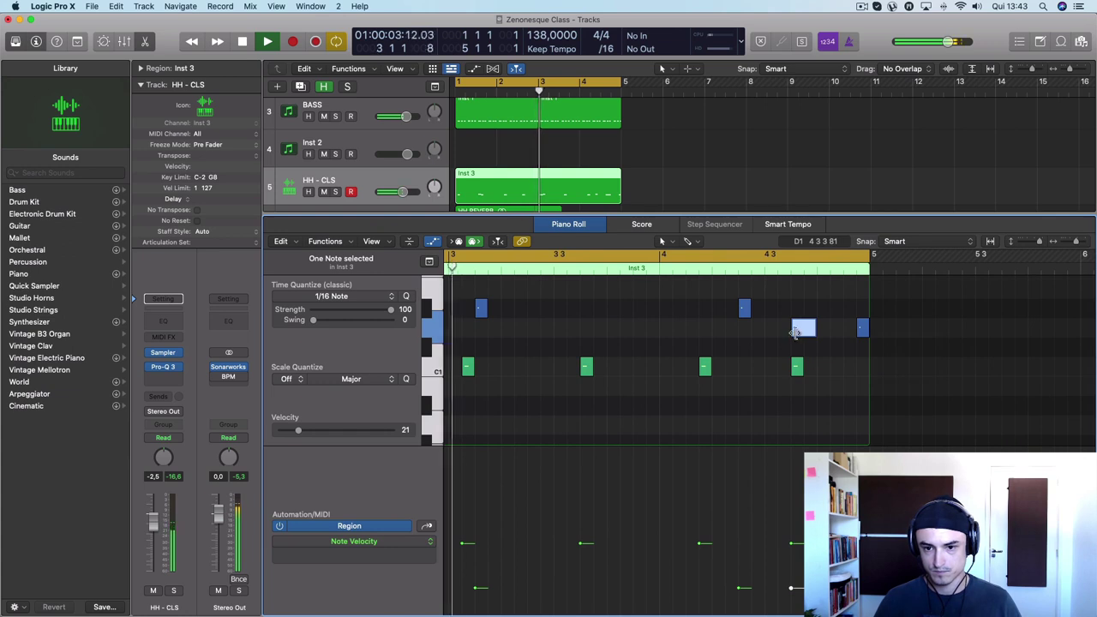
pyautogui.scroll(-3, 789, 336)
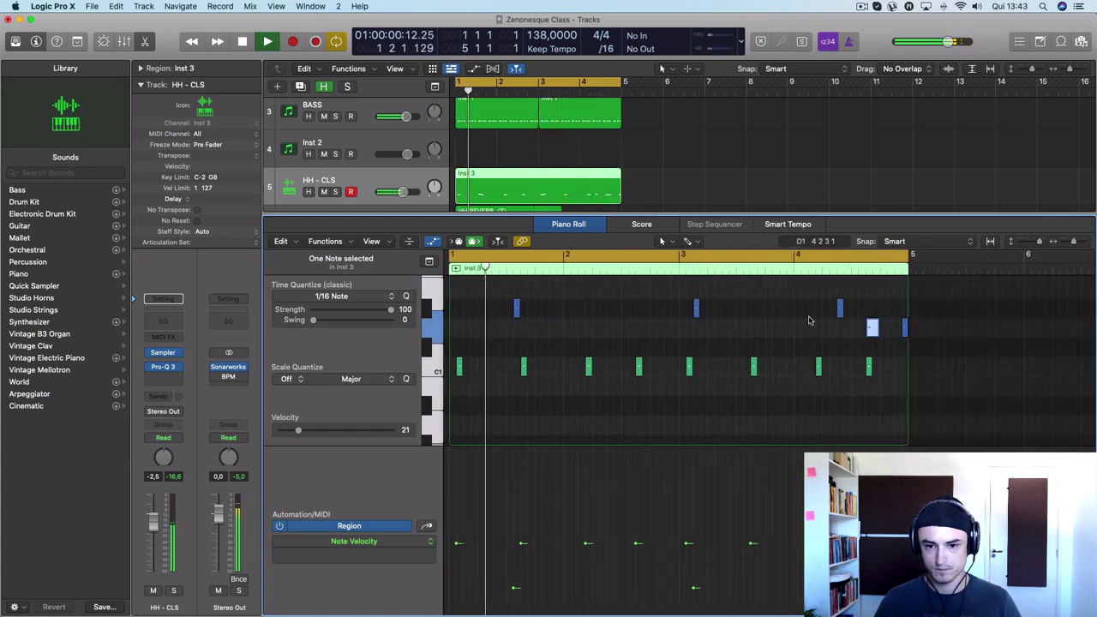
pyautogui.scroll(3, 547, 307)
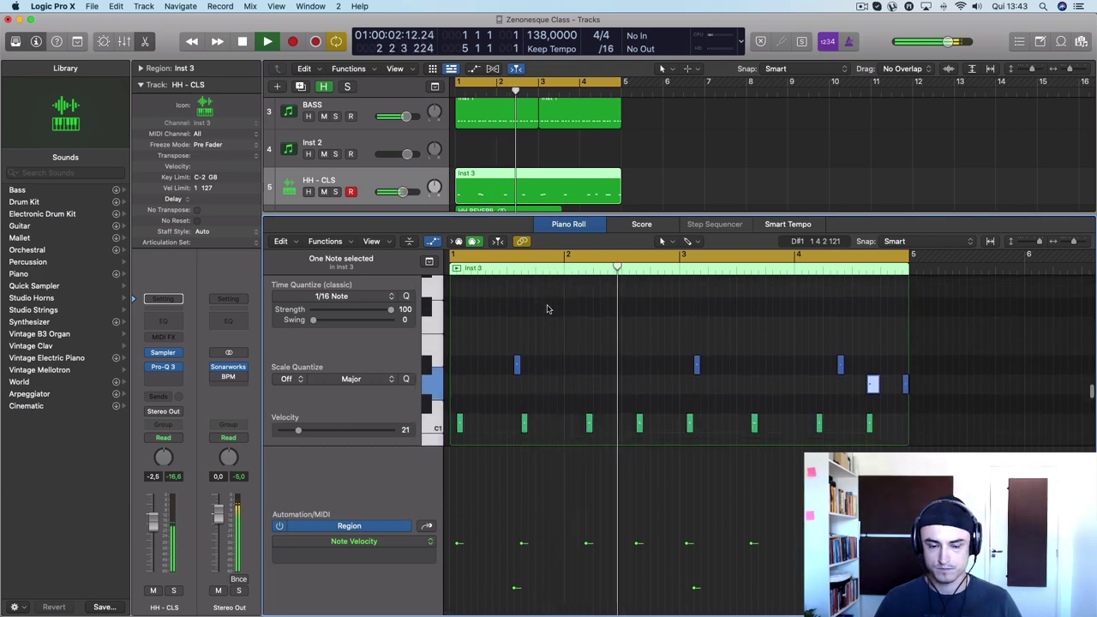
# Stop playback, delete all five soft accent notes from the HH - CLS region, restart the loop, and close the note editor
pyautogui.press('space')
pyautogui.moveTo(499, 315); pyautogui.dragTo(952, 391)
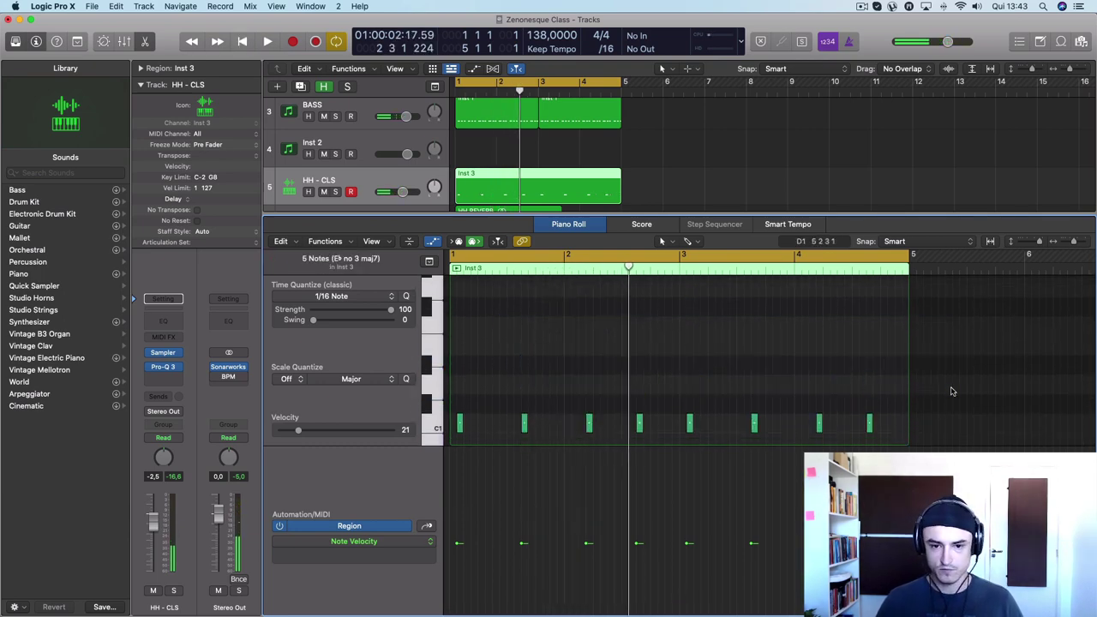
pyautogui.press('space')
pyautogui.click(571, 224)
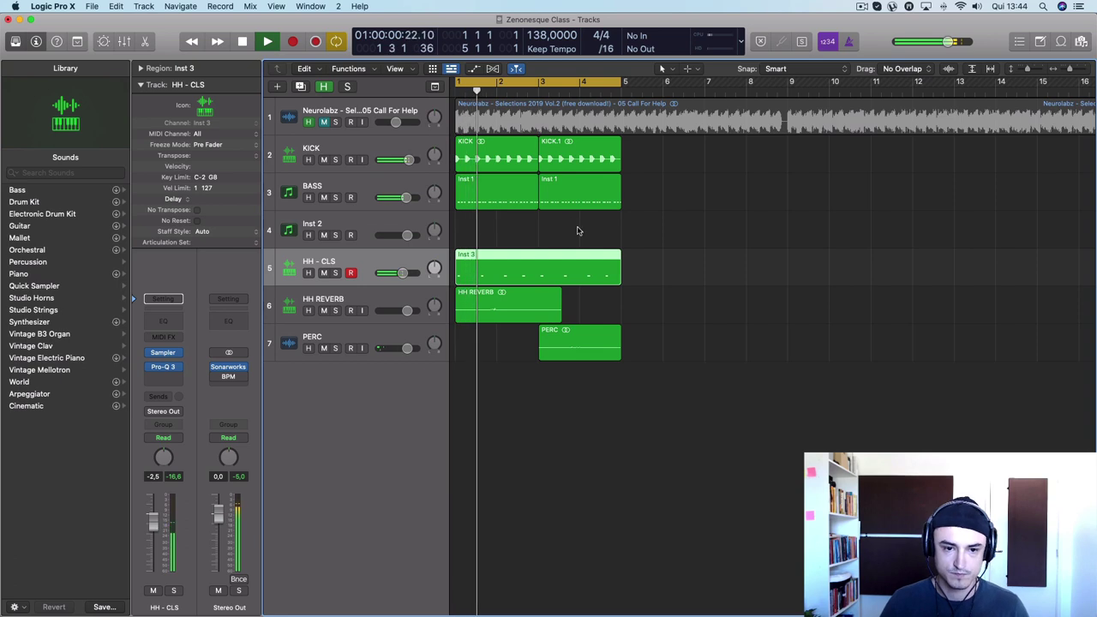
# Solo the Neurolabz reference track, listen from the start with cycling off, and restore the cycle and full mix
pyautogui.press('super+Up')
pyautogui.press('super+Left')
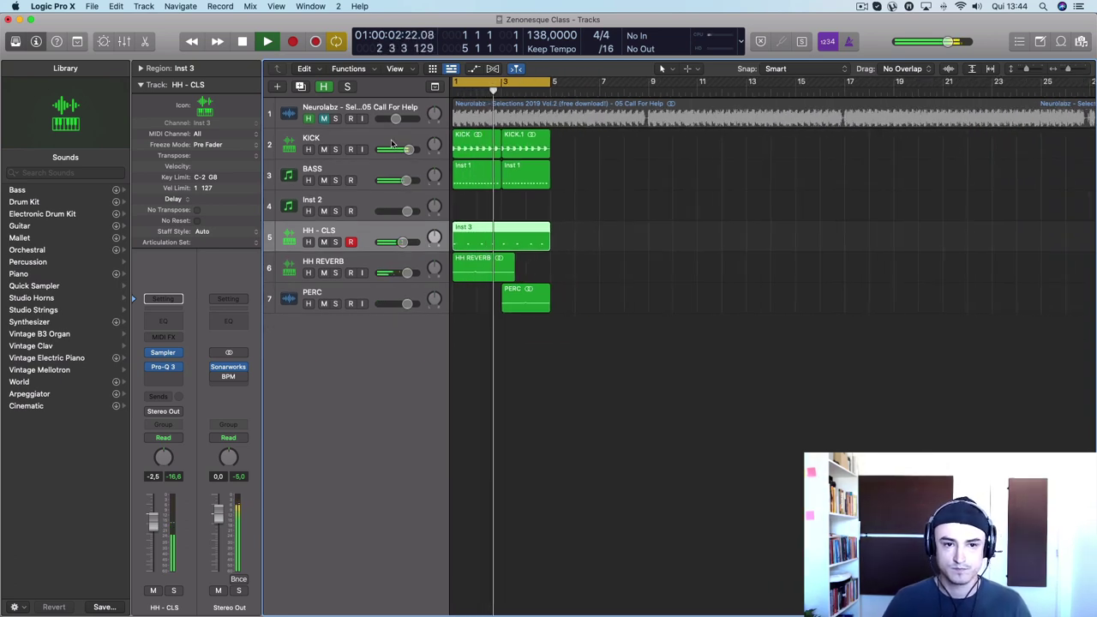
pyautogui.click(336, 118)
pyautogui.press('Return')
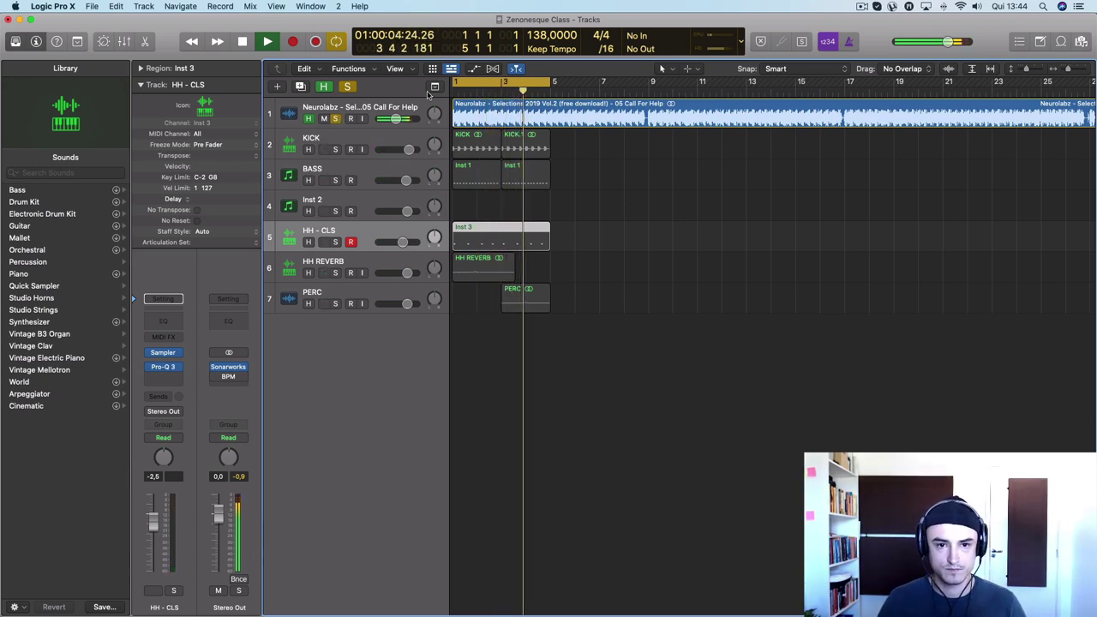
pyautogui.click(489, 83)
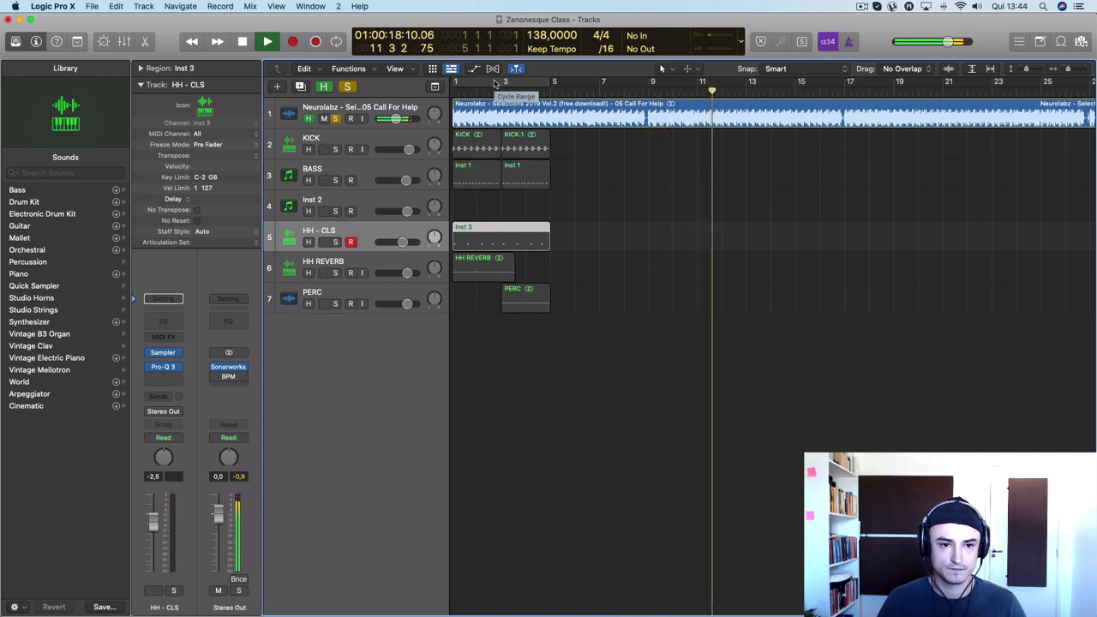
pyautogui.press('space')
pyautogui.click(326, 118)
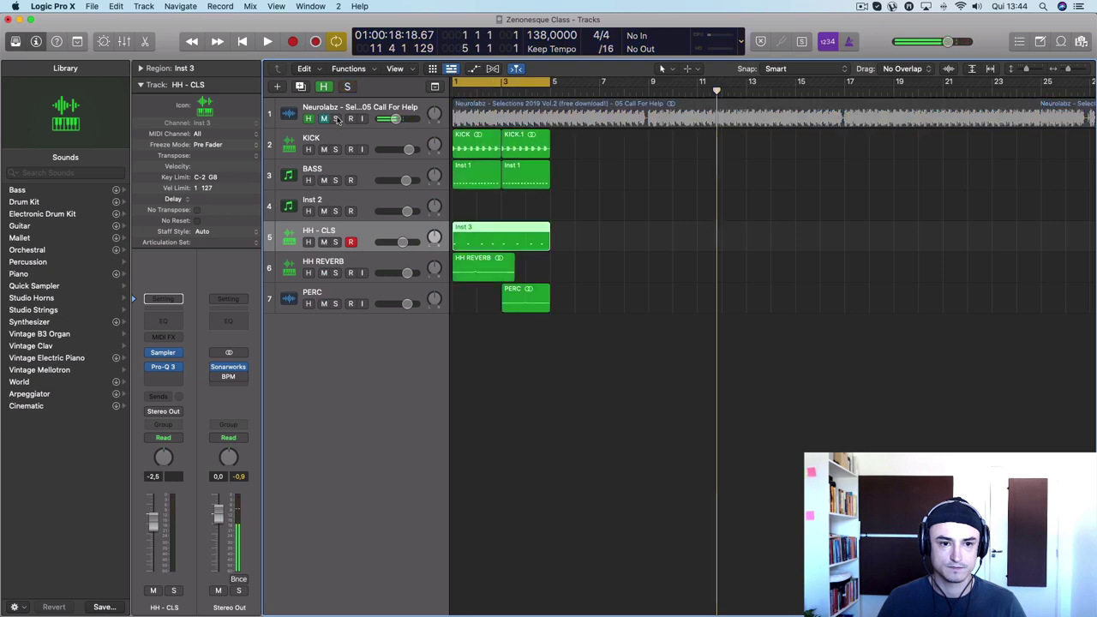
# Play the kick, bass and percussion loop from the start and select the BASS track
pyautogui.press('Return')
pyautogui.press('space')
pyautogui.scroll(3, 611, 210)
pyautogui.scroll(2, 591, 212)
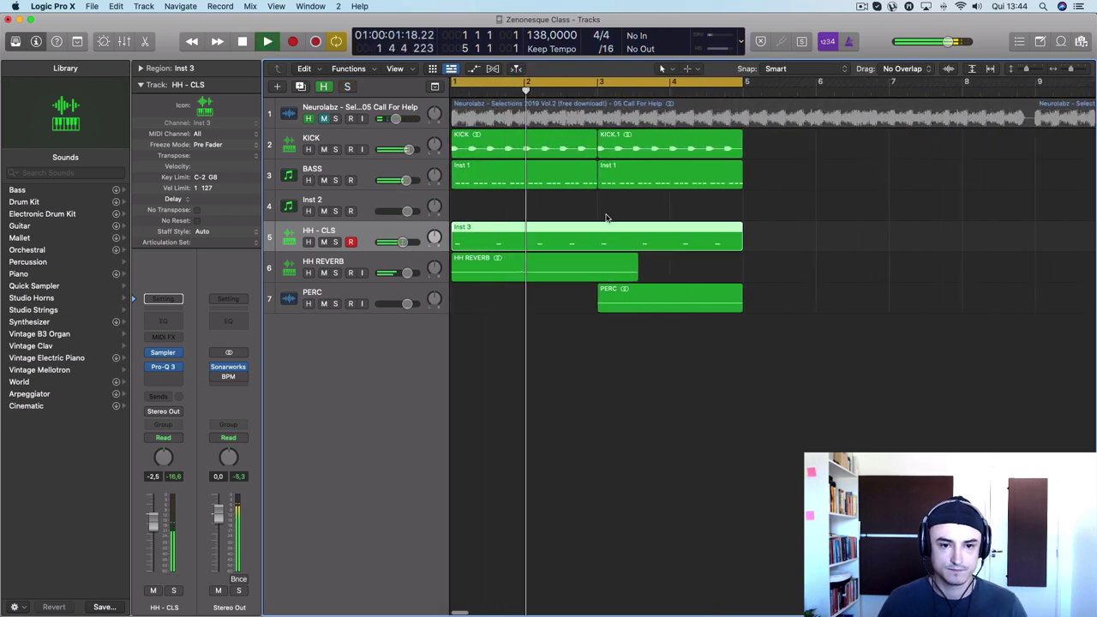
pyautogui.click(386, 172)
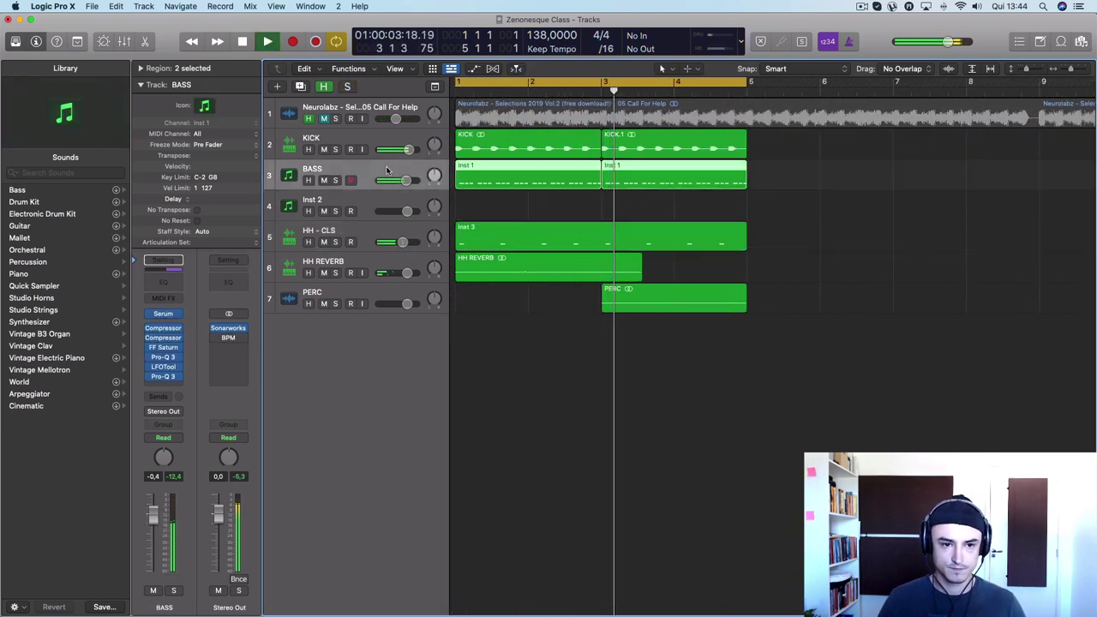
# Stop playback, duplicate the HH - CLS track with its settings, and copy its region onto the new track at bar 1
pyautogui.click(370, 237)
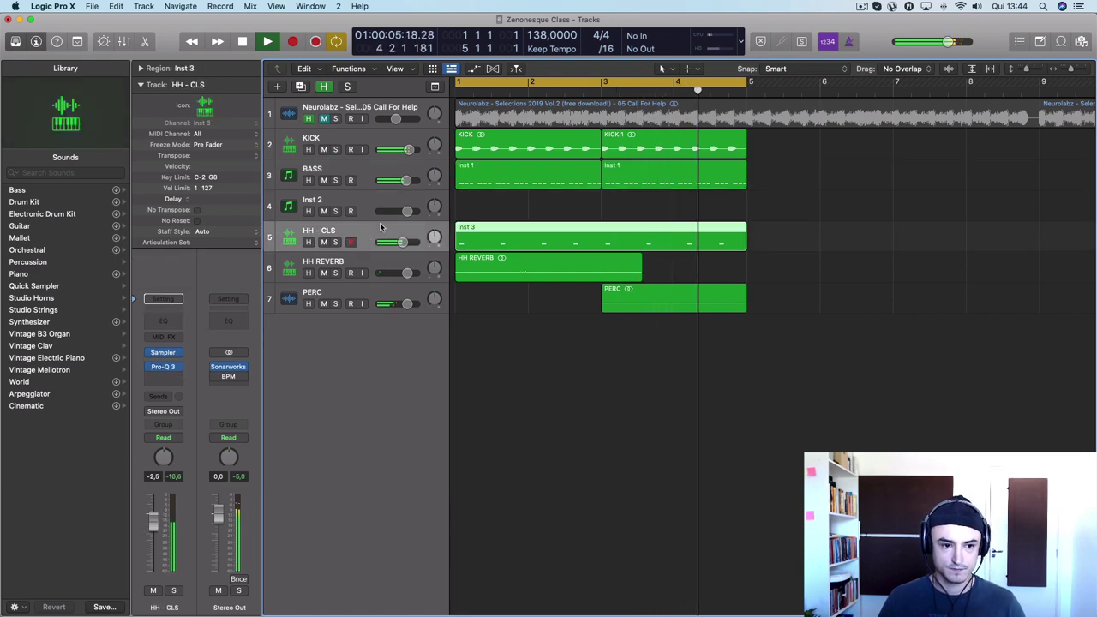
pyautogui.press('space')
pyautogui.press('super+d')
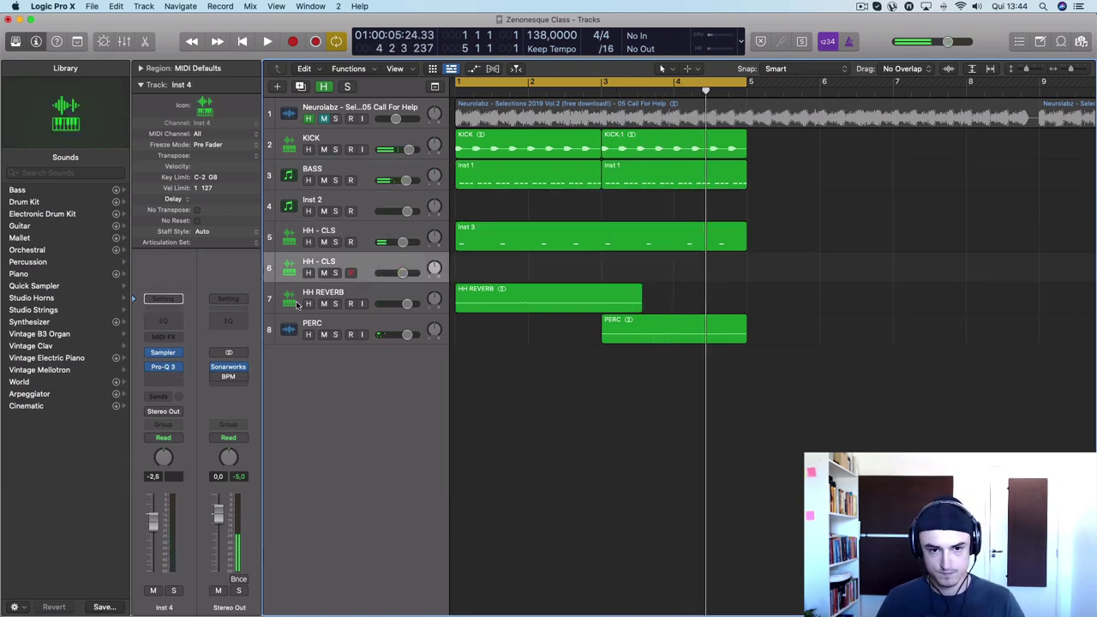
pyautogui.moveTo(479, 230); pyautogui.dragTo(478, 268)
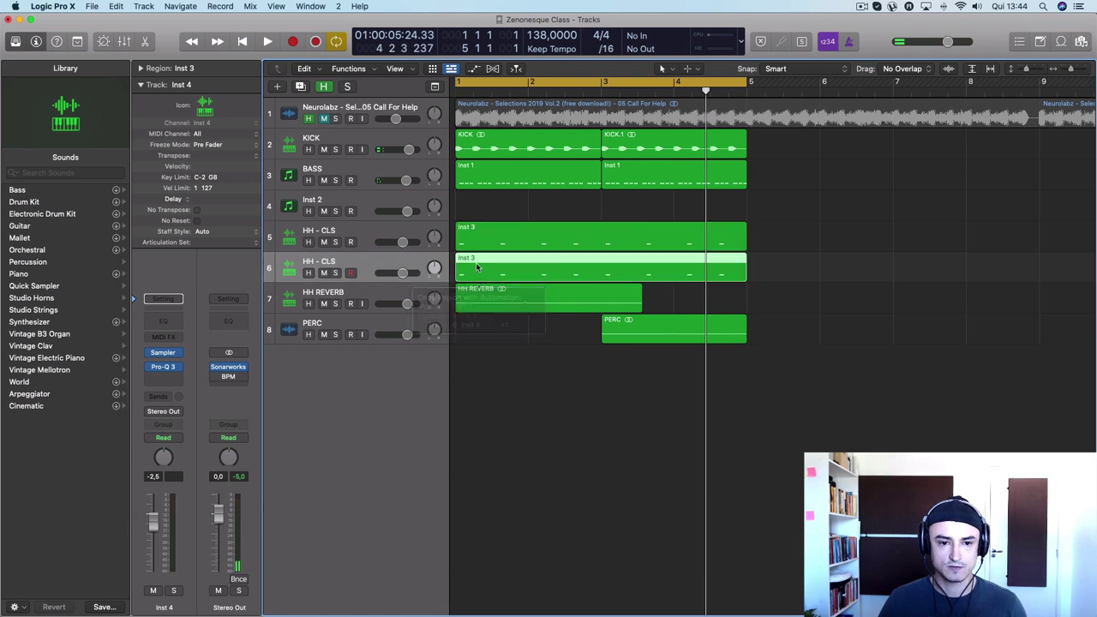
# Open the copied region's notes on the duplicate HH - CLS track and select every C1 hit except the first
pyautogui.doubleClick(477, 258)
pyautogui.keyDown('ctrl'); pyautogui.keyDown('alt'); pyautogui.click(666, 366); pyautogui.keyUp('alt'); pyautogui.keyUp('ctrl')
pyautogui.keyDown('ctrl'); pyautogui.keyDown('alt'); pyautogui.click(597, 366); pyautogui.keyUp('alt'); pyautogui.keyUp('ctrl')
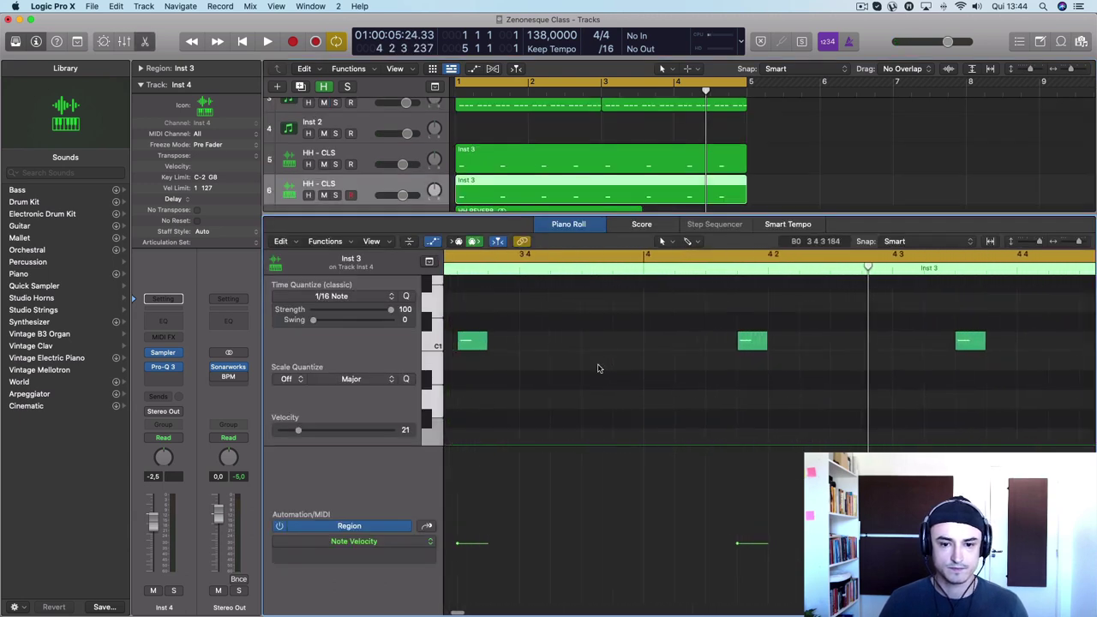
pyautogui.keyDown('ctrl'); pyautogui.keyDown('alt'); pyautogui.click(595, 364); pyautogui.keyUp('alt'); pyautogui.keyUp('ctrl')
pyautogui.keyDown('ctrl'); pyautogui.keyDown('alt'); pyautogui.click(595, 365); pyautogui.keyUp('alt'); pyautogui.keyUp('ctrl')
pyautogui.moveTo(721, 357); pyautogui.dragTo(441, 336)
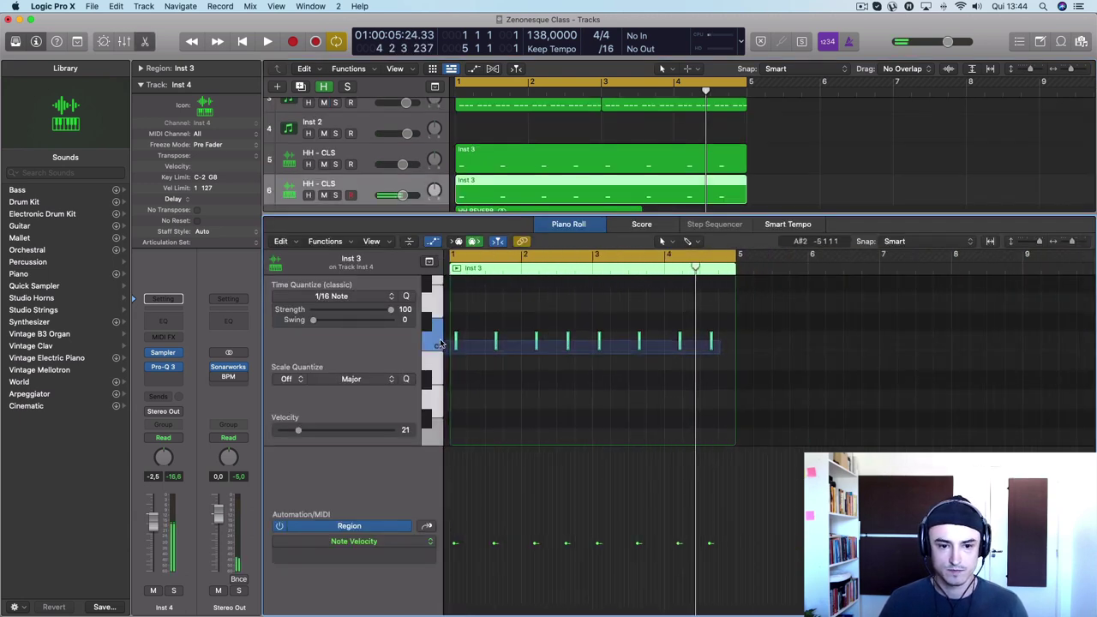
pyautogui.keyDown('ctrl'); pyautogui.keyDown('alt'); pyautogui.click(478, 341); pyautogui.keyUp('alt'); pyautogui.keyUp('ctrl')
pyautogui.keyDown('ctrl'); pyautogui.keyDown('alt'); pyautogui.click(479, 341); pyautogui.keyUp('alt'); pyautogui.keyUp('ctrl')
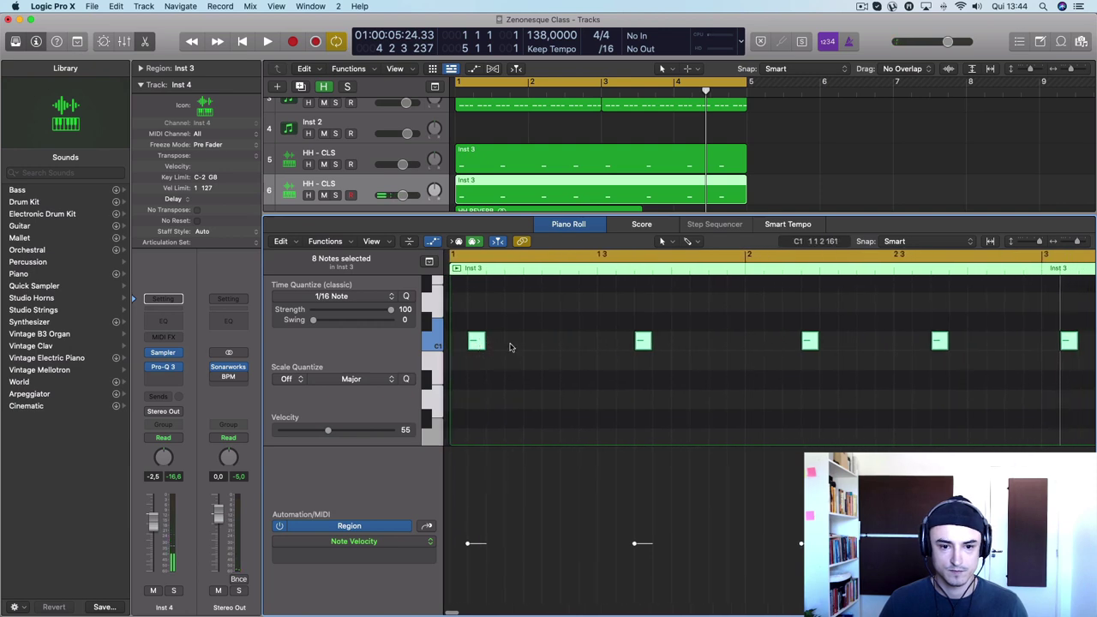
pyautogui.keyDown('ctrl'); pyautogui.keyDown('alt'); pyautogui.click(562, 319); pyautogui.keyUp('alt'); pyautogui.keyUp('ctrl')
pyautogui.moveTo(492, 308); pyautogui.dragTo(776, 378)
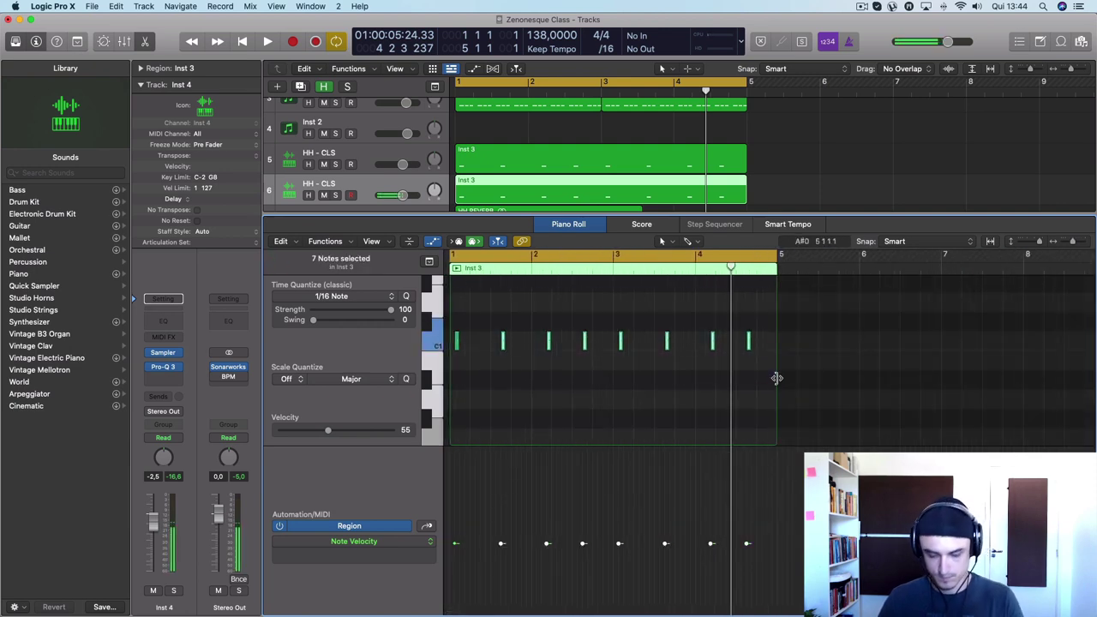